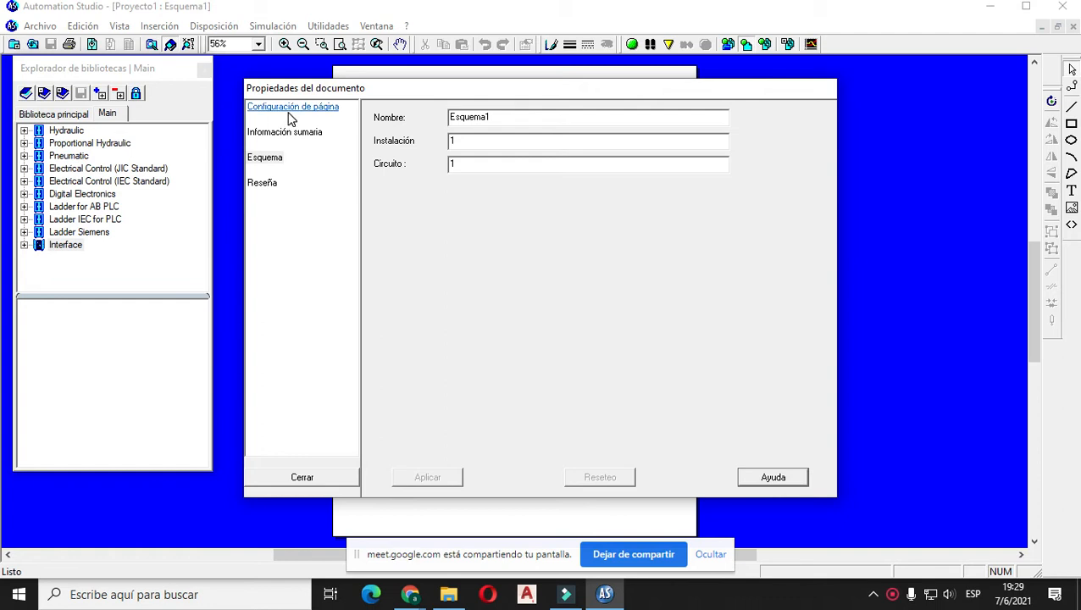
- Set the schematic's page size to ISO A1, 594 x 841 mm and close the document properties
{"action": "left_click", "coordinate": [289, 108]}
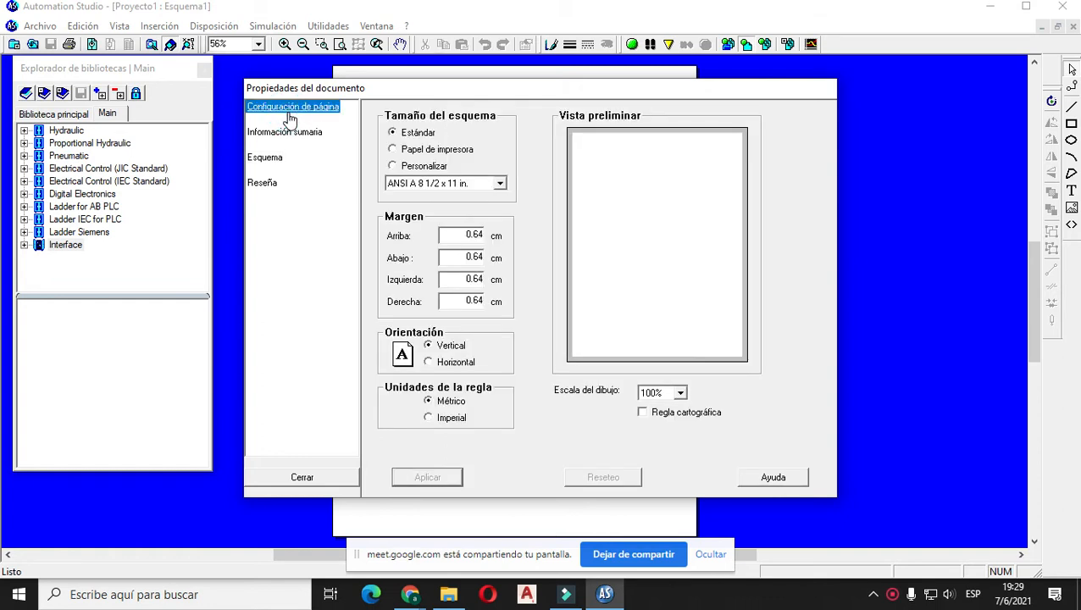
{"action": "left_click", "coordinate": [499, 185]}
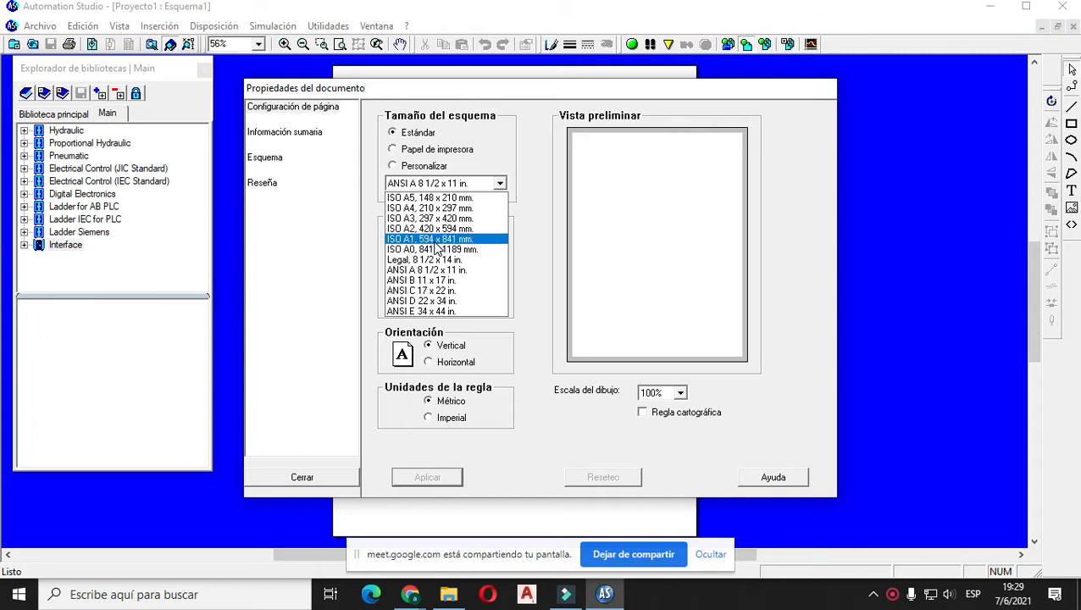
{"action": "left_click", "coordinate": [434, 242]}
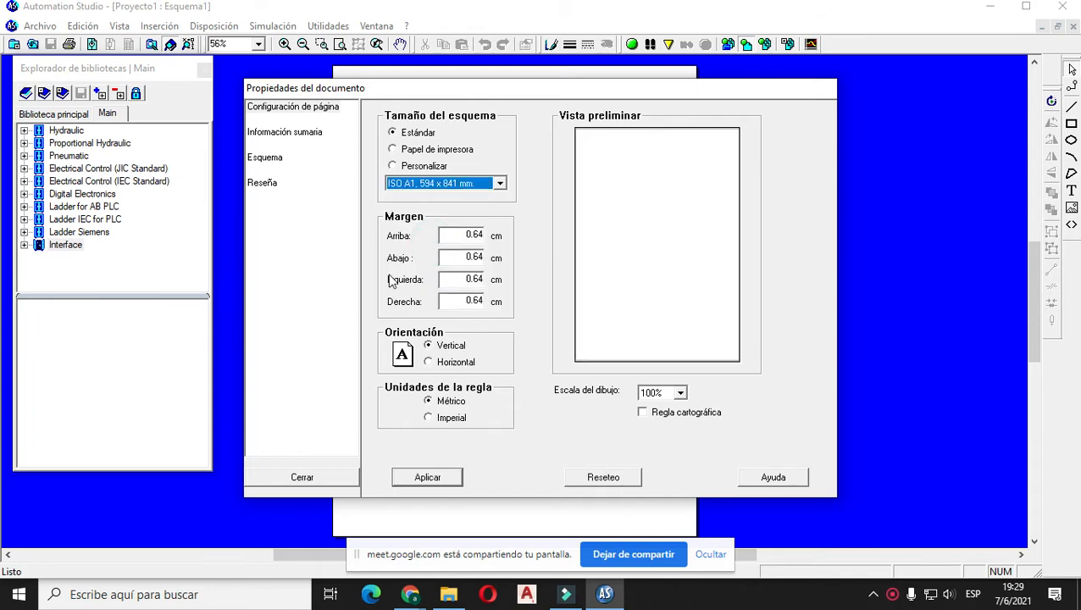
{"action": "left_click", "coordinate": [435, 478]}
{"action": "left_click", "coordinate": [321, 479]}
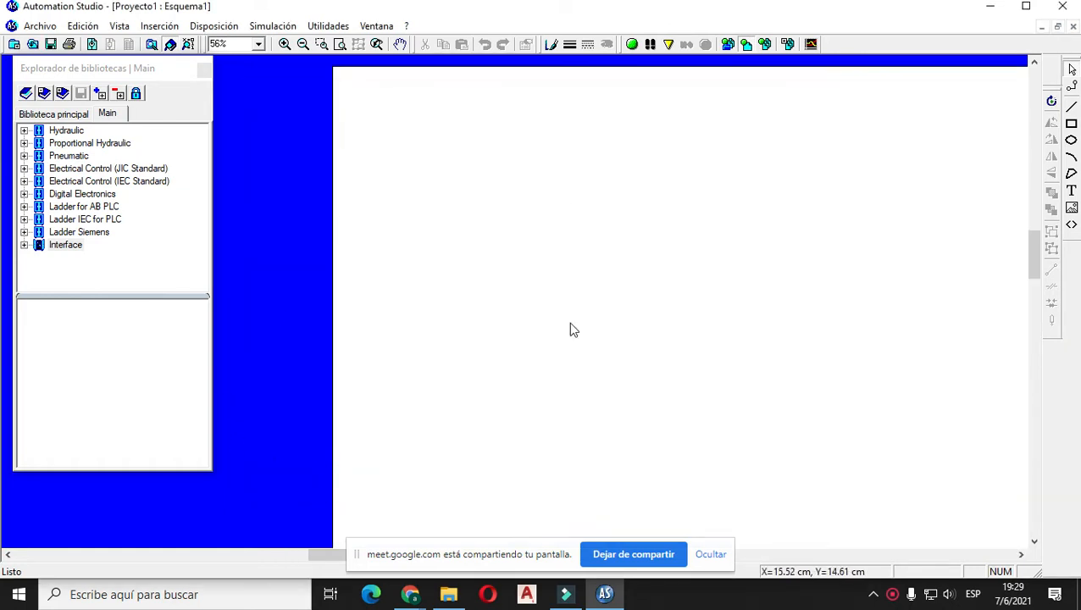
- Add a new category under Power Sources in the Electrical Control (IEC Standard) library and another under Interface
{"action": "left_click_drag", "start_coordinate": [357, 555], "coordinate": [616, 15]}
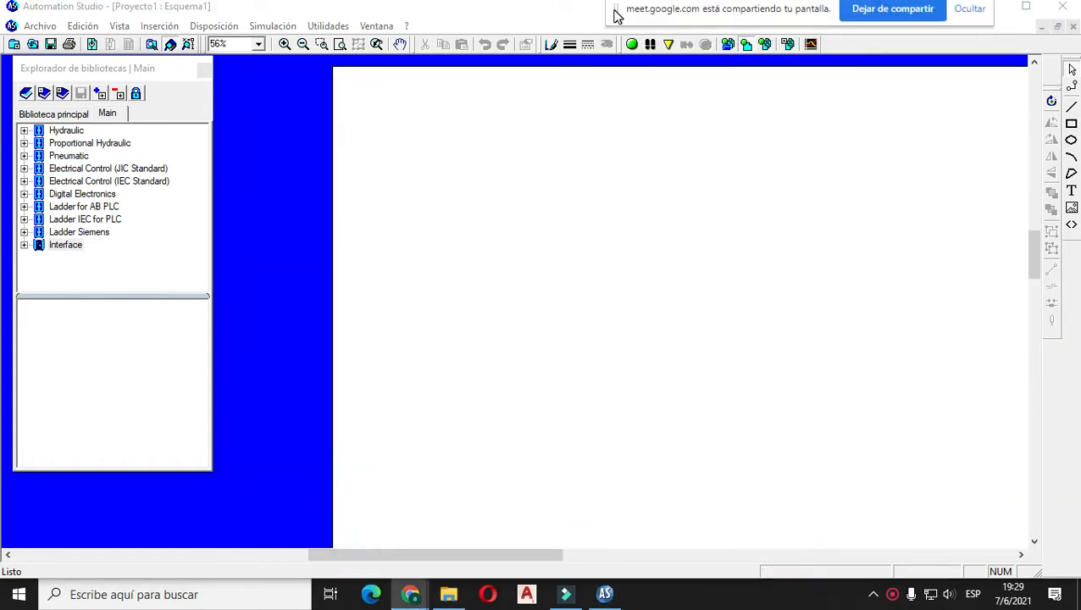
{"action": "left_click_drag", "start_coordinate": [475, 552], "coordinate": [515, 555]}
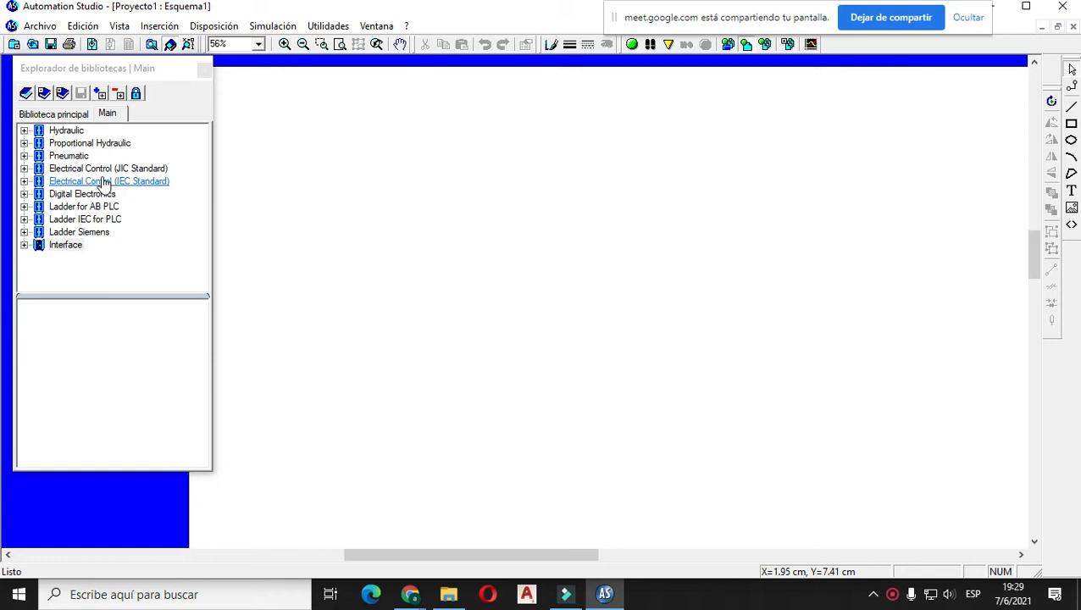
{"action": "left_click", "coordinate": [23, 181]}
{"action": "left_click", "coordinate": [78, 208]}
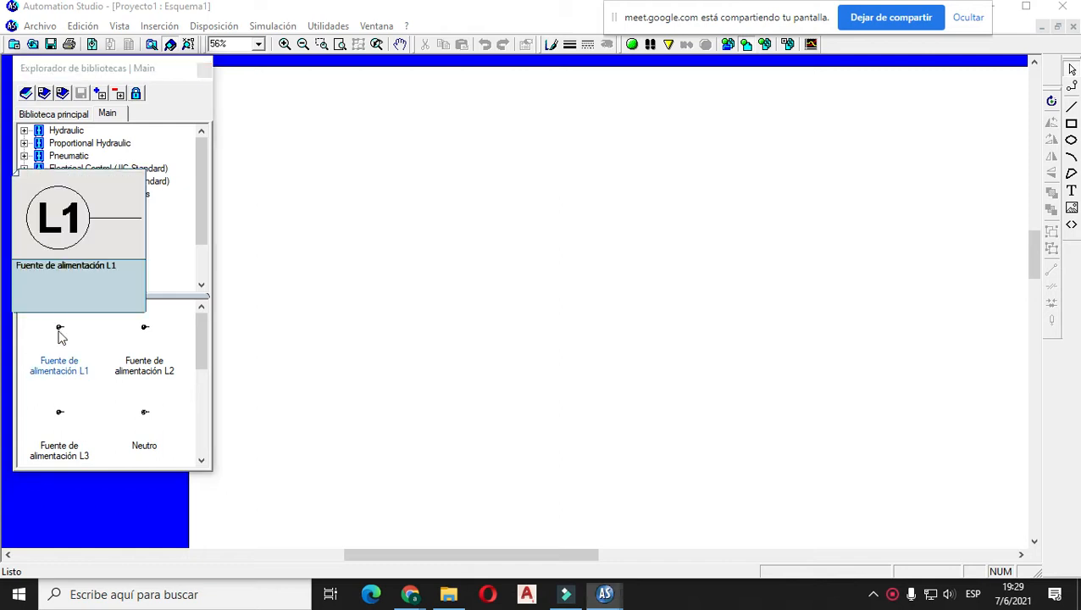
{"action": "left_click", "coordinate": [101, 94]}
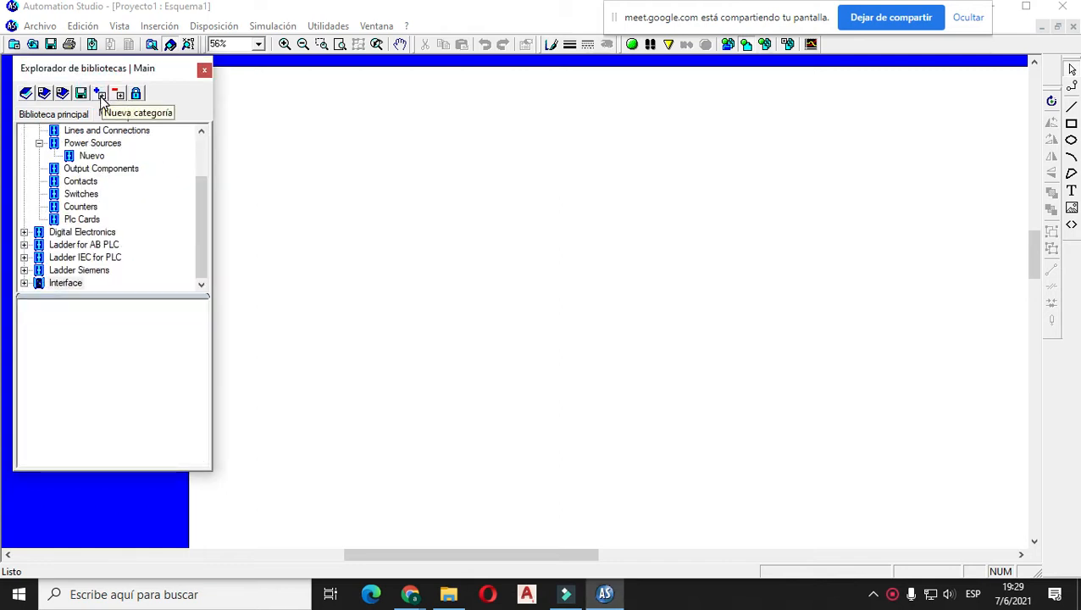
{"action": "left_click", "coordinate": [101, 95]}
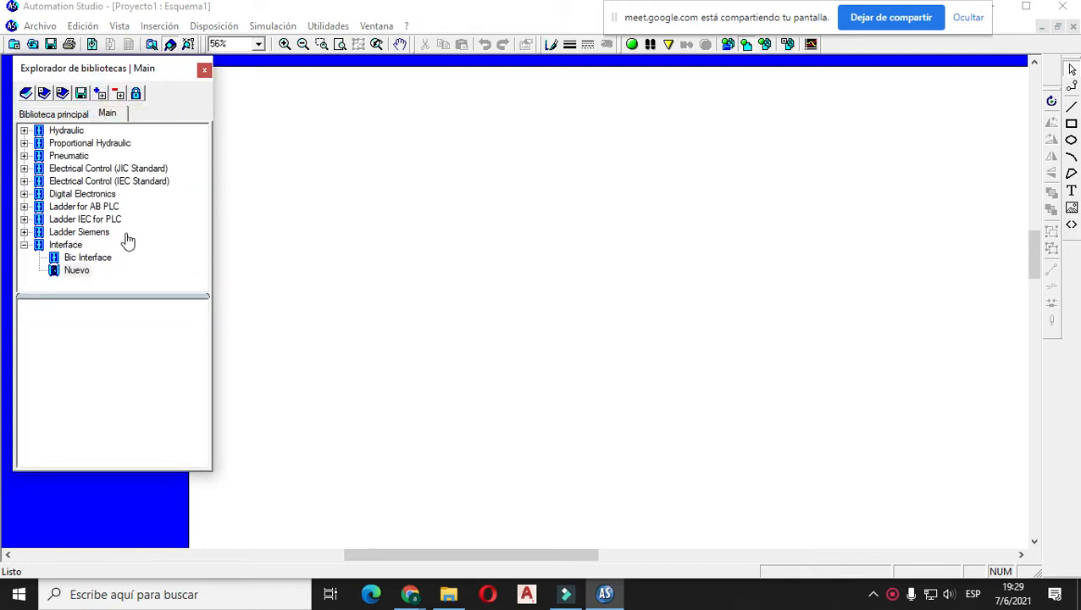
- Place the L1 power source from the Electrical Control (IEC Standard) Power Sources near the sheet's upper edge
{"action": "left_click", "coordinate": [134, 186]}
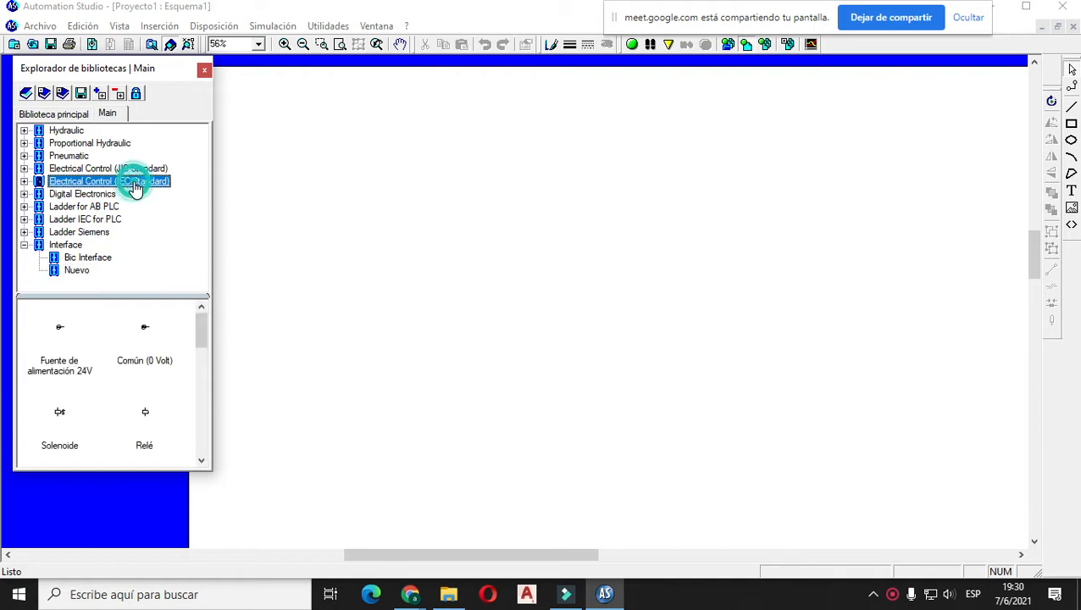
{"action": "left_click", "coordinate": [23, 181]}
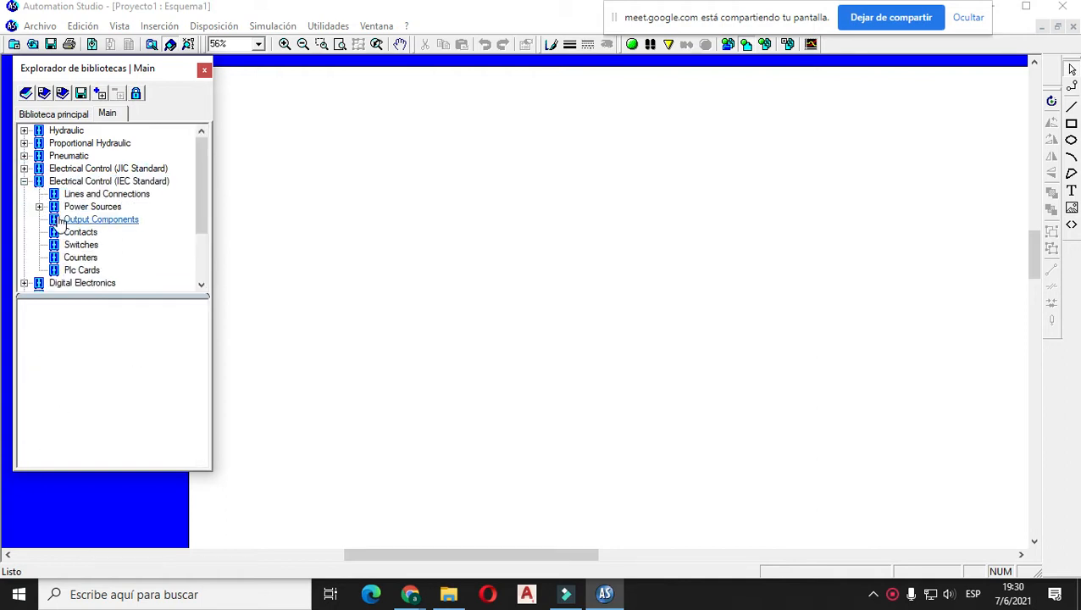
{"action": "left_click", "coordinate": [92, 208]}
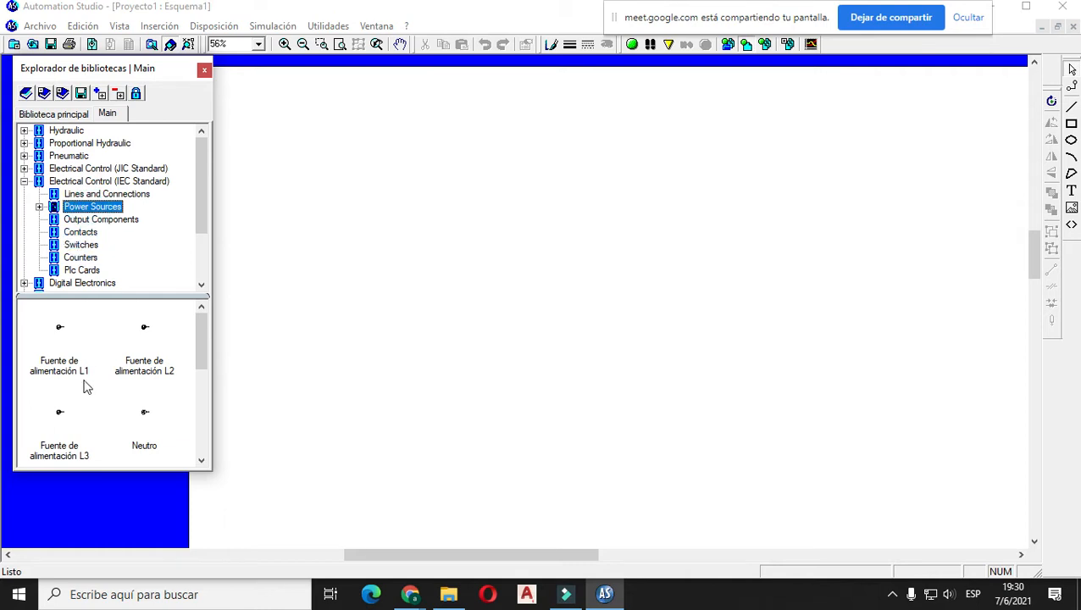
{"action": "left_click_drag", "start_coordinate": [61, 332], "coordinate": [295, 163]}
{"action": "left_click", "coordinate": [288, 195]}
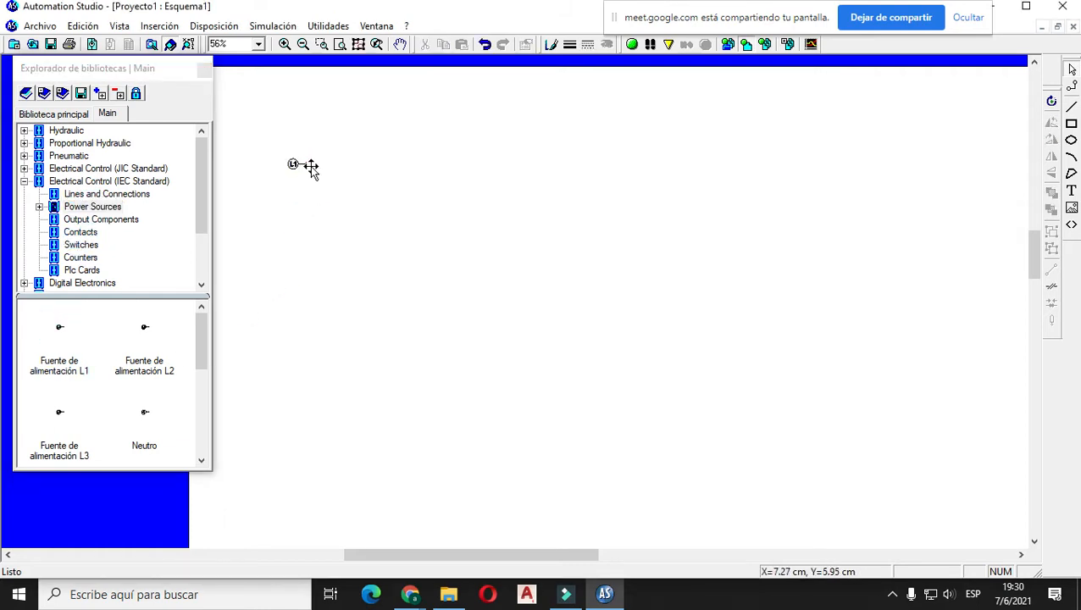
- Place the L2 and L3 power sources and the neutral in a column directly below L1
{"action": "scroll", "coordinate": [308, 159], "scroll_direction": "up", "scroll_amount": 5}
{"action": "mouse_move", "coordinate": [410, 555]}
{"action": "left_mouse_down"}
{"action": "mouse_move", "coordinate": [437, 553]}
{"action": "mouse_move", "coordinate": [405, 555]}
{"action": "mouse_move", "coordinate": [410, 543]}
{"action": "left_mouse_up"}
{"action": "left_click", "coordinate": [415, 381]}
{"action": "left_click_drag", "start_coordinate": [139, 326], "coordinate": [269, 270]}
{"action": "left_click_drag", "start_coordinate": [92, 415], "coordinate": [376, 326]}
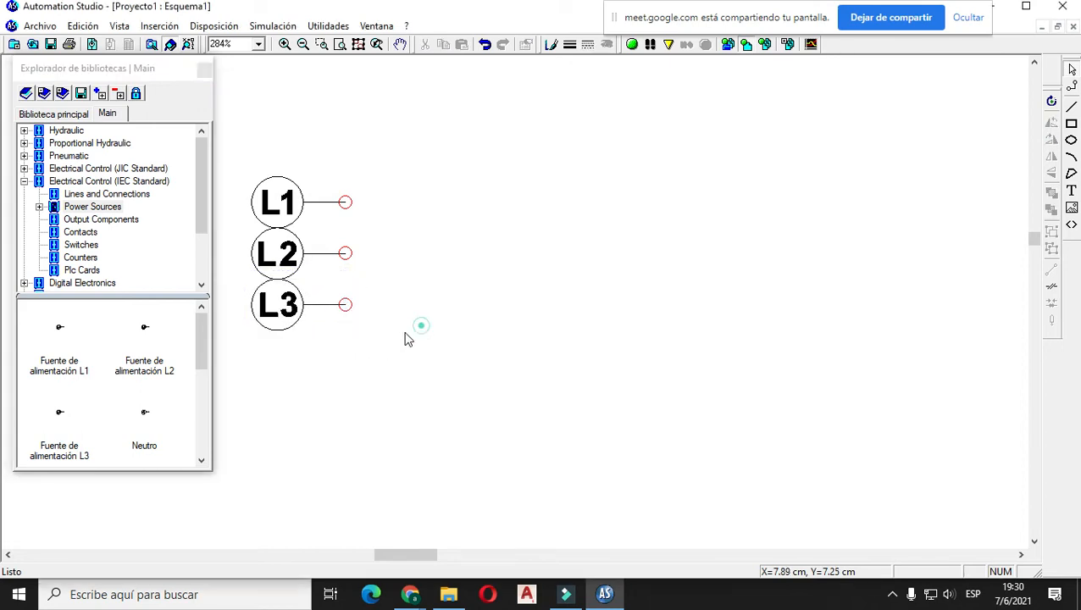
{"action": "left_click_drag", "start_coordinate": [145, 413], "coordinate": [372, 418]}
{"action": "left_click", "coordinate": [551, 404]}
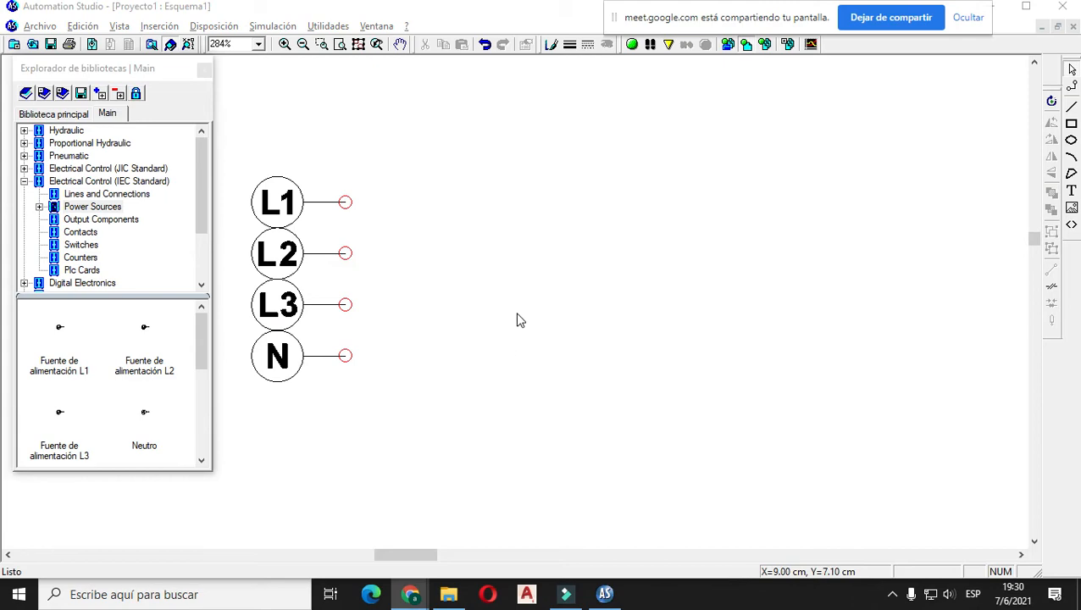
- Switch to the browser to check the Google Meet call, and return to Automation Studio
{"action": "key", "text": "alt+Tab"}
{"action": "key", "text": "alt+Tab"}
{"action": "key", "text": "alt+Tab"}
{"action": "key", "text": "alt+Tab"}
{"action": "key", "text": "alt+Tab"}
{"action": "key", "text": "alt+Tab"}
{"action": "key", "text": "alt+Tab"}
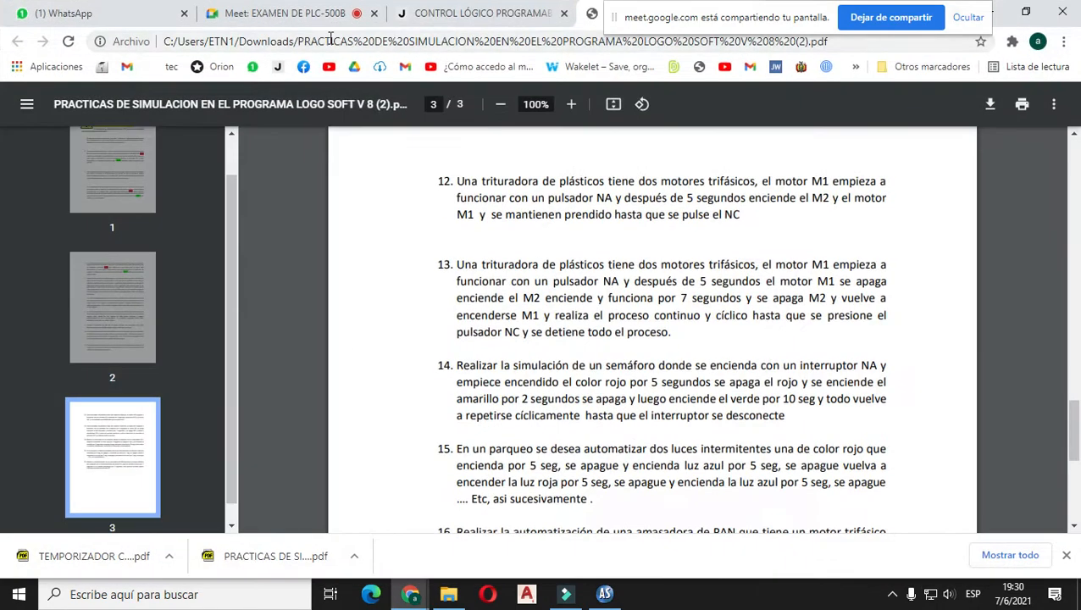
{"action": "left_click", "coordinate": [286, 14]}
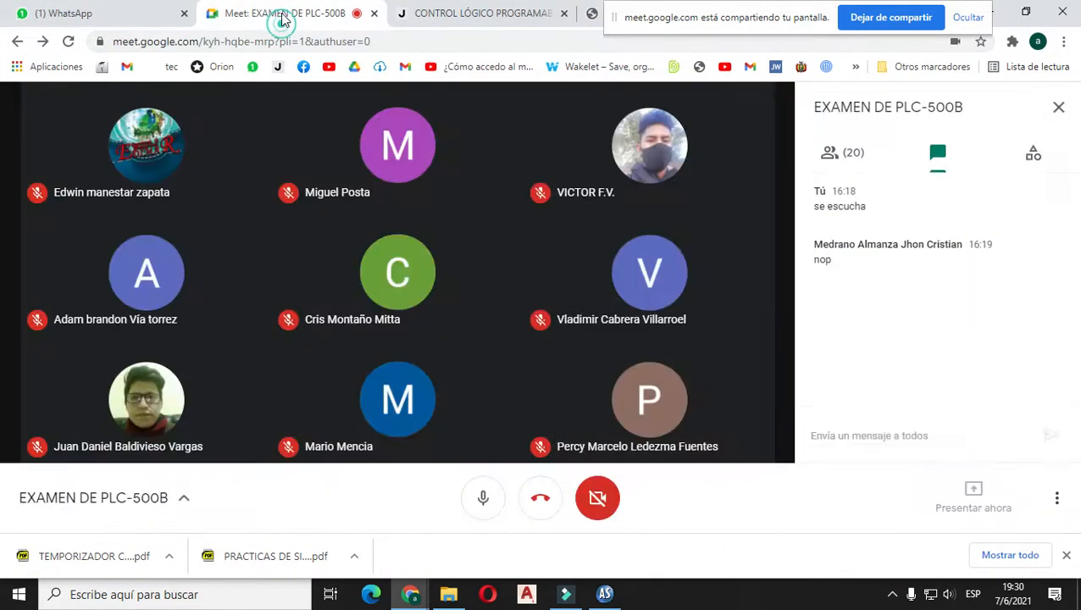
{"action": "left_click", "coordinate": [704, 176]}
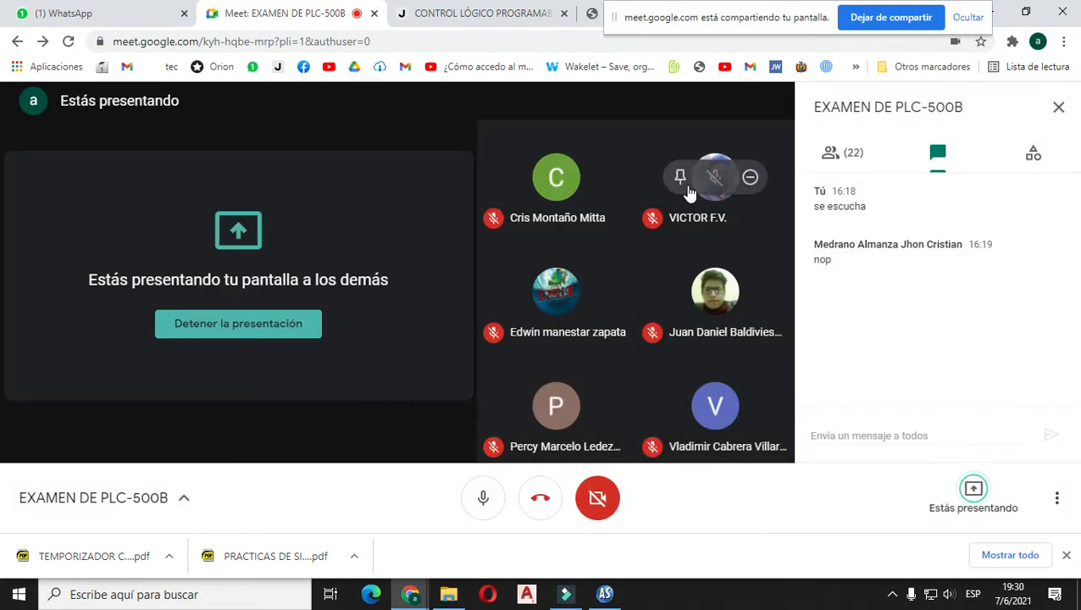
{"action": "key", "text": "alt+Tab"}
{"action": "key", "text": "alt+Tab"}
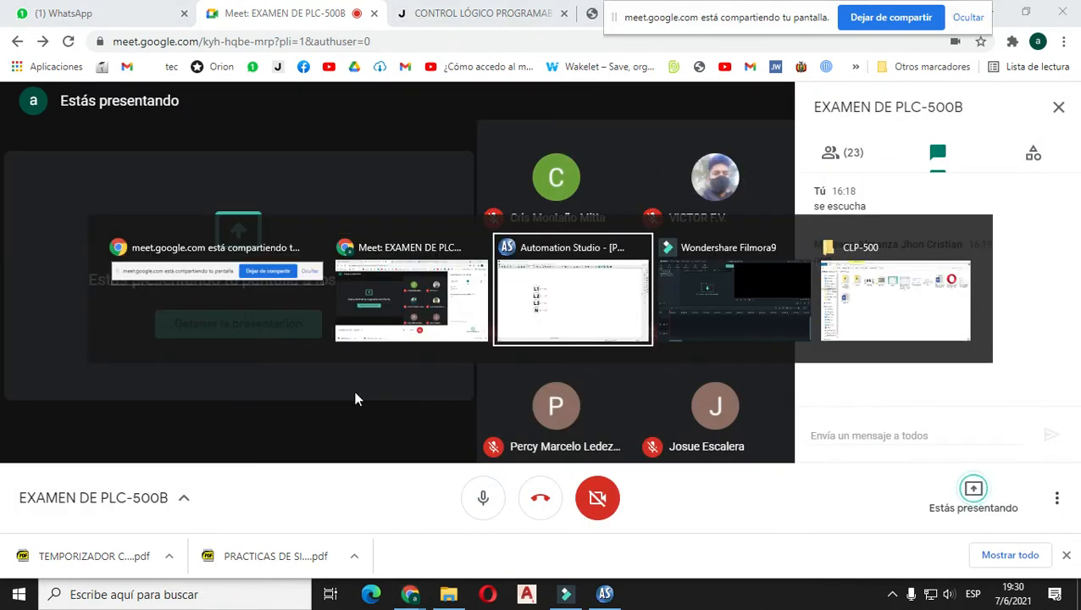
- Place a PLC input card below and beside the power sources, with a PLC output card aligned directly beneath it
{"action": "scroll", "coordinate": [511, 327], "scroll_direction": "down", "scroll_amount": 3}
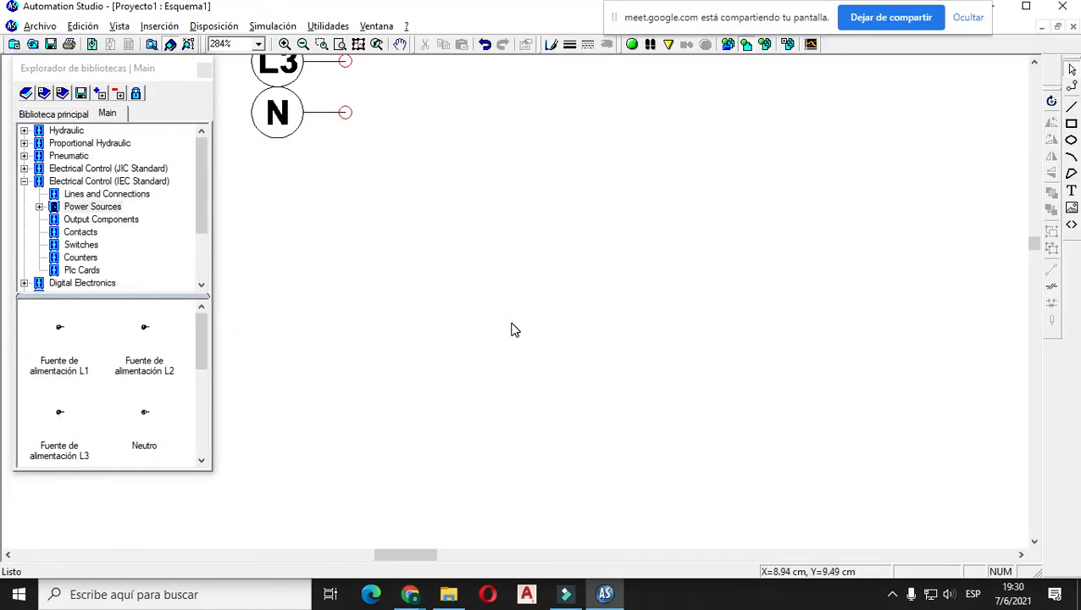
{"action": "left_click", "coordinate": [81, 269]}
{"action": "left_click_drag", "start_coordinate": [59, 326], "coordinate": [719, 448]}
{"action": "left_click_drag", "start_coordinate": [695, 303], "coordinate": [733, 355]}
{"action": "left_click_drag", "start_coordinate": [145, 326], "coordinate": [575, 518]}
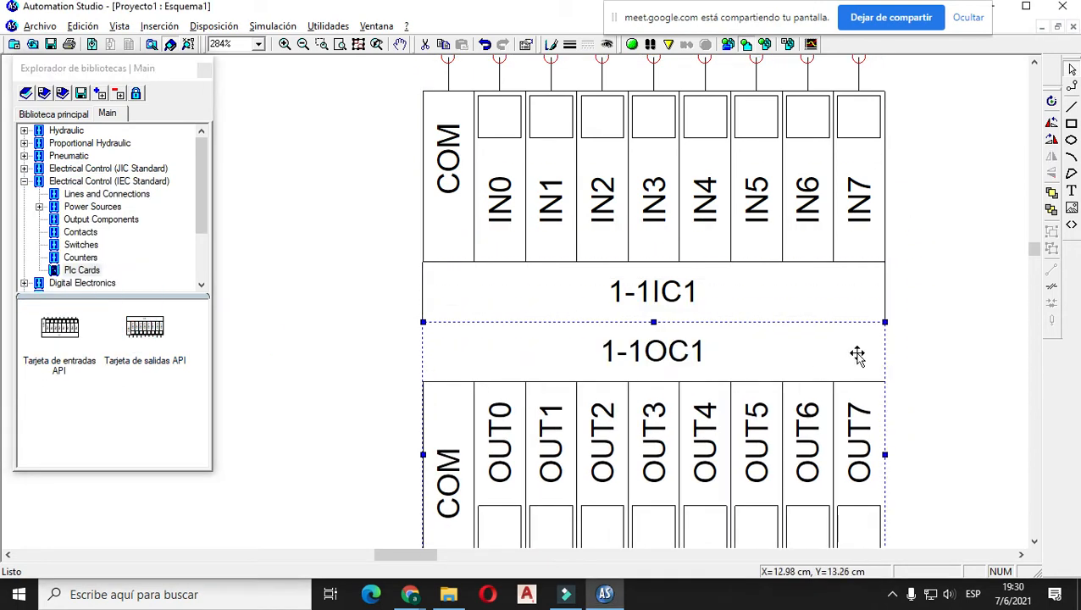
{"action": "left_click_drag", "start_coordinate": [857, 356], "coordinate": [867, 367]}
{"action": "key", "text": "Left"}
{"action": "left_click", "coordinate": [966, 300]}
- Delete the Nuevo category under Power Sources from the component library
{"action": "scroll", "coordinate": [948, 188], "scroll_direction": "right", "scroll_amount": 5}
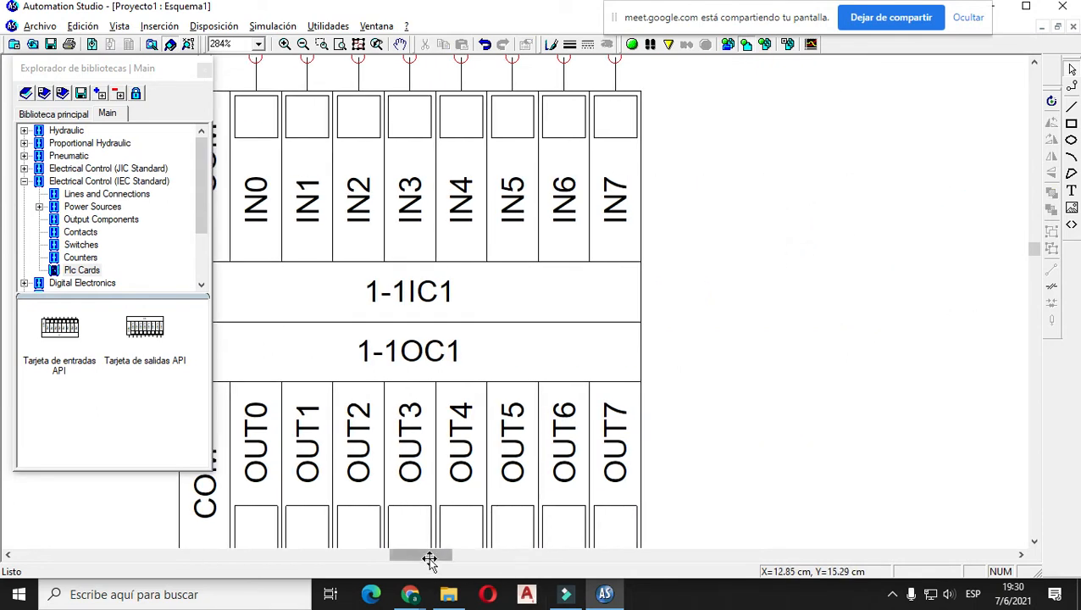
{"action": "left_click_drag", "start_coordinate": [426, 556], "coordinate": [434, 556]}
{"action": "scroll", "coordinate": [720, 395], "scroll_direction": "down", "scroll_amount": 1}
{"action": "scroll", "coordinate": [695, 406], "scroll_direction": "down", "scroll_amount": 2}
{"action": "scroll", "coordinate": [697, 398], "scroll_direction": "up", "scroll_amount": 3}
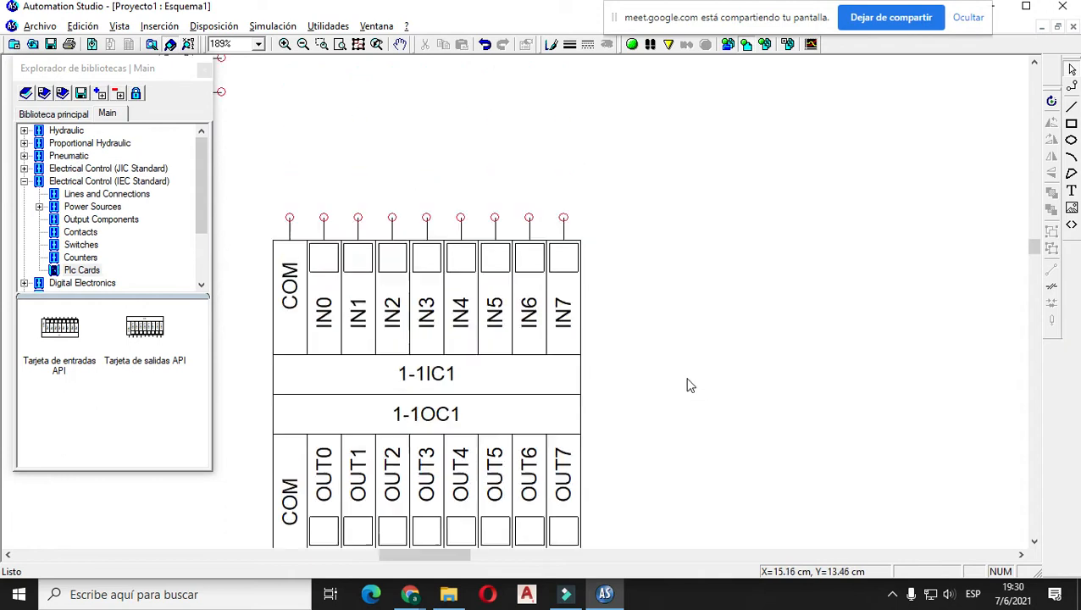
{"action": "scroll", "coordinate": [688, 387], "scroll_direction": "down", "scroll_amount": 1}
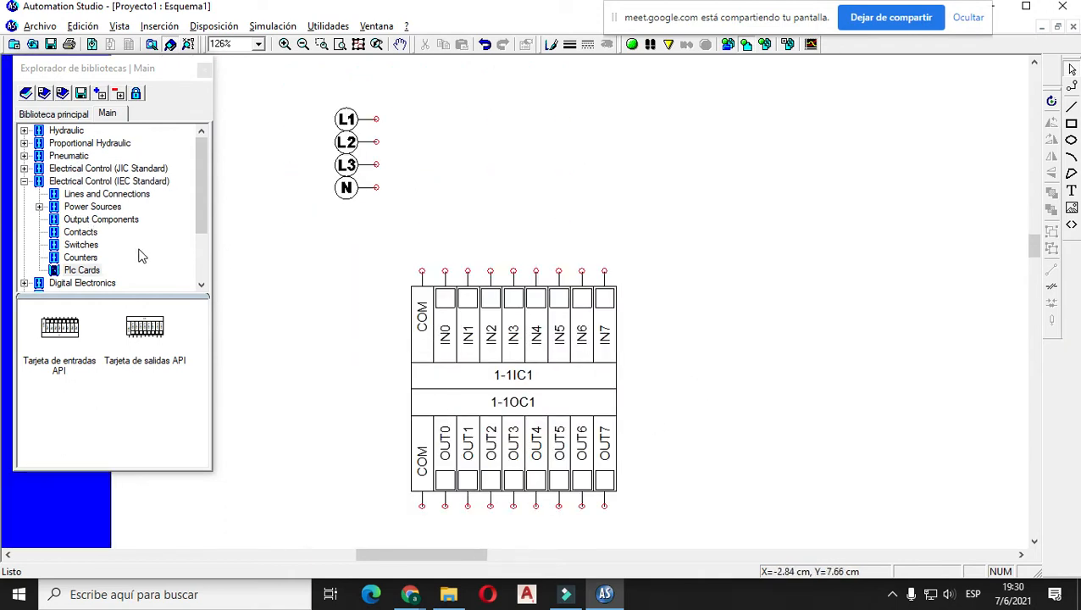
{"action": "left_click", "coordinate": [39, 207]}
{"action": "left_click", "coordinate": [91, 220]}
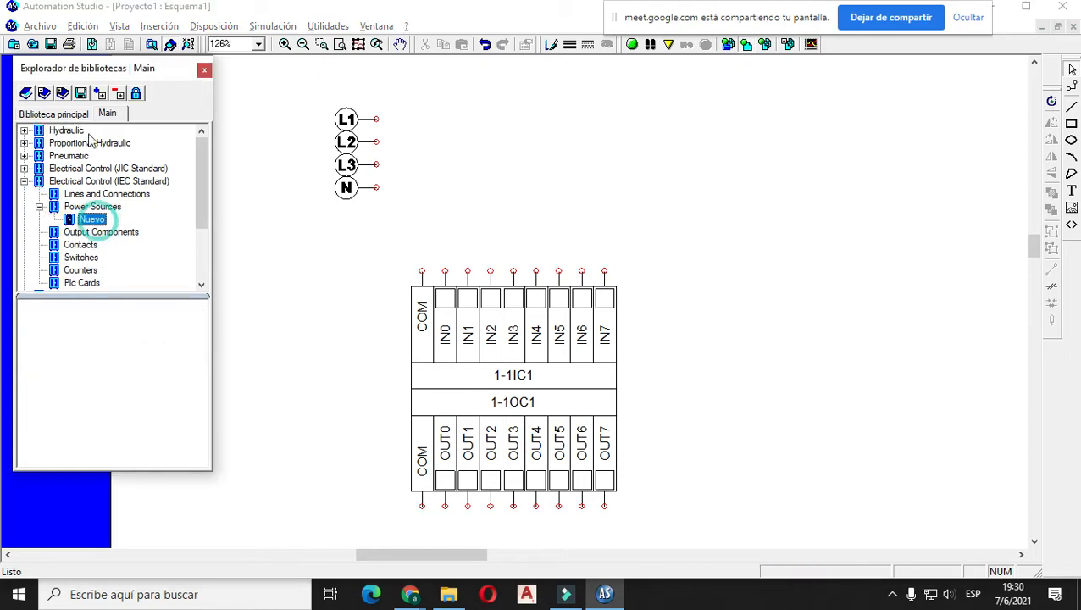
{"action": "left_click", "coordinate": [118, 94]}
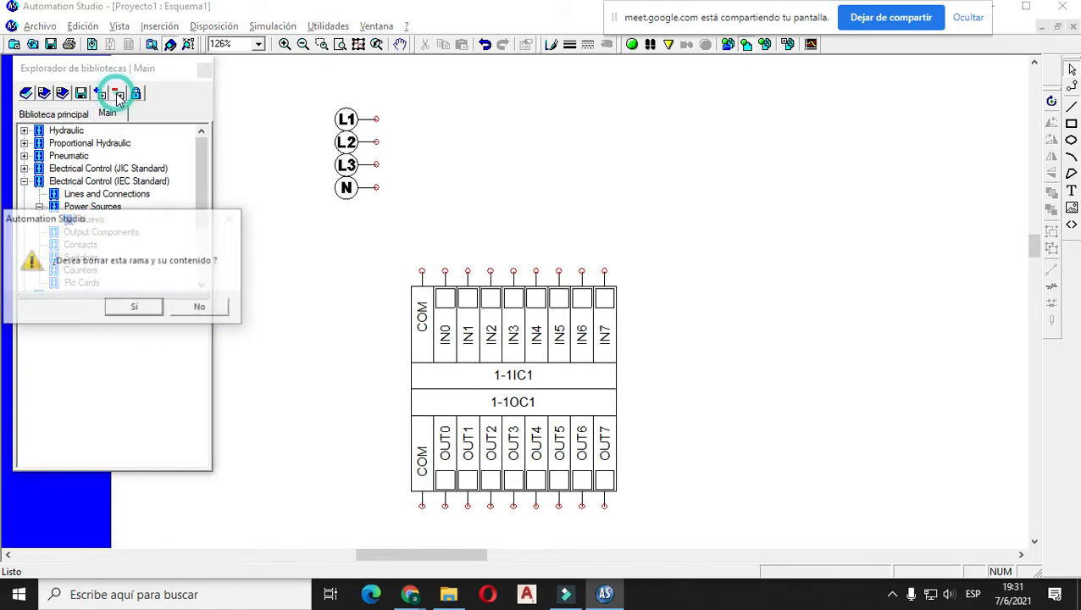
{"action": "left_click", "coordinate": [136, 308]}
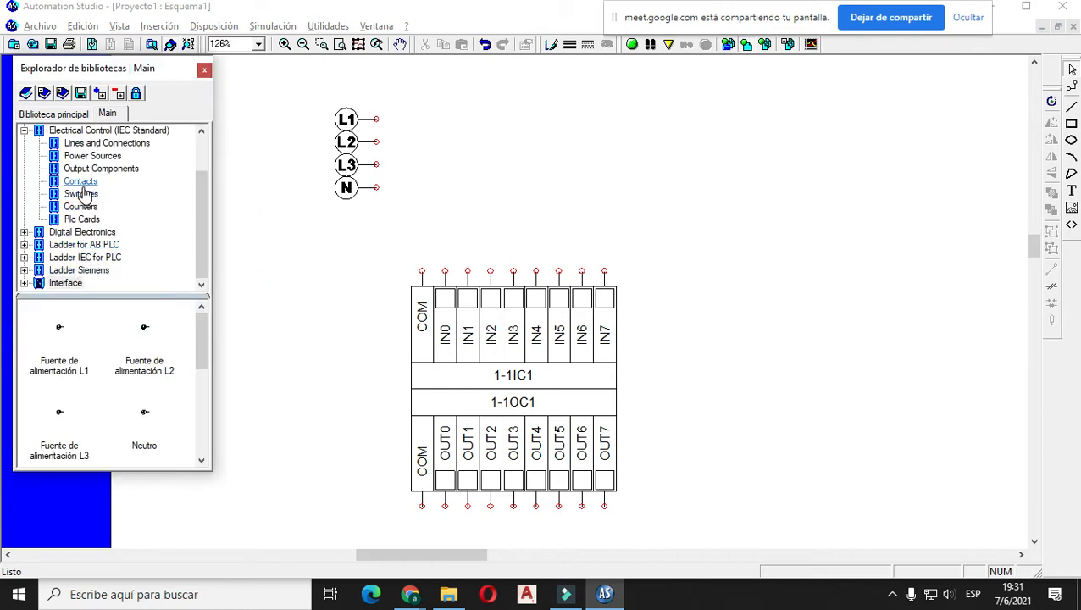
- Place a normally open pushbutton above input IN0 of the PLC input card and label it I1
{"action": "left_click", "coordinate": [81, 187]}
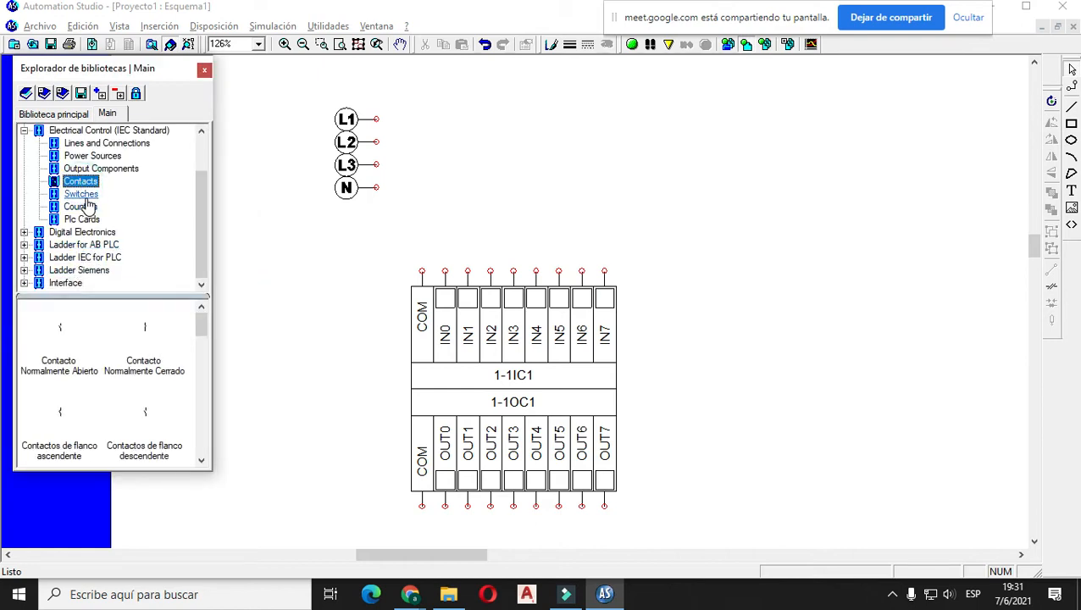
{"action": "left_click", "coordinate": [81, 194]}
{"action": "left_click_drag", "start_coordinate": [56, 330], "coordinate": [435, 253]}
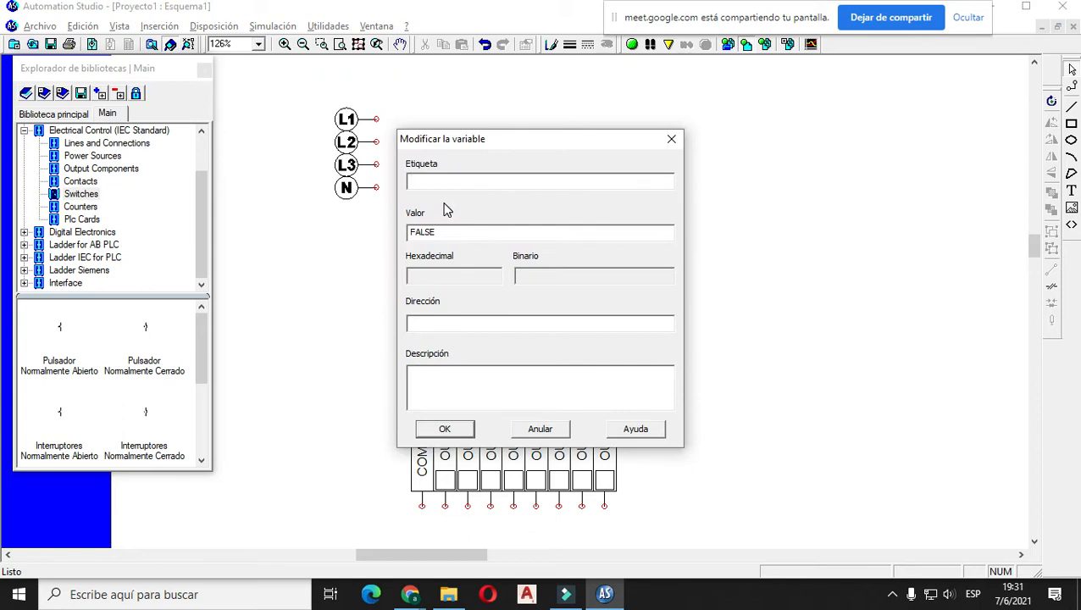
{"action": "type", "text": "I1"}
{"action": "key", "text": "Return"}
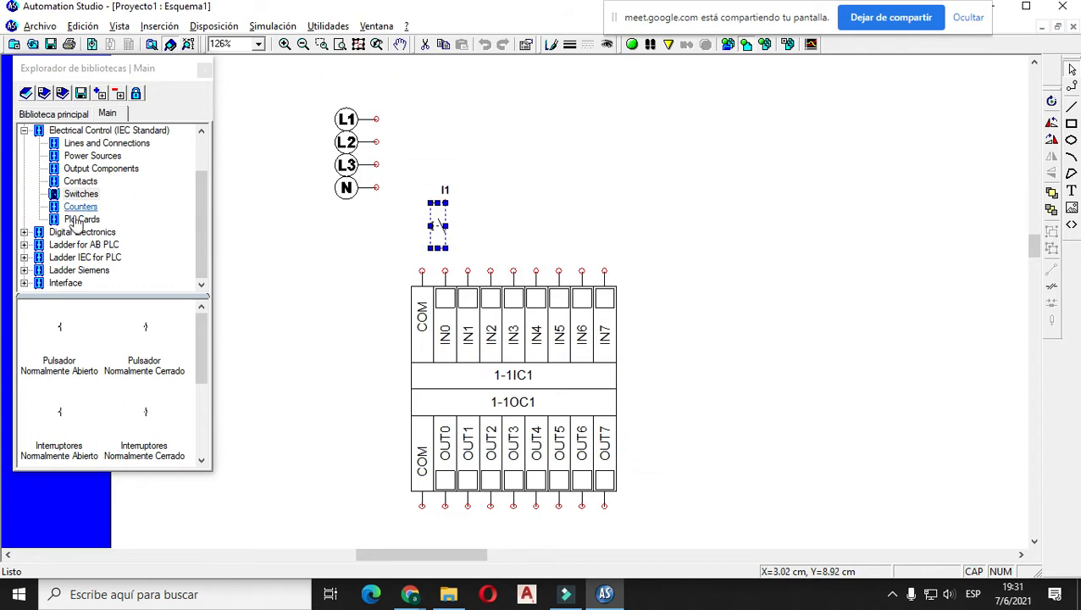
- Place a normally closed pushbutton above input IN1, beside the first pushbutton, and label it I2
{"action": "left_click", "coordinate": [59, 326]}
{"action": "left_click_drag", "start_coordinate": [155, 342], "coordinate": [488, 272]}
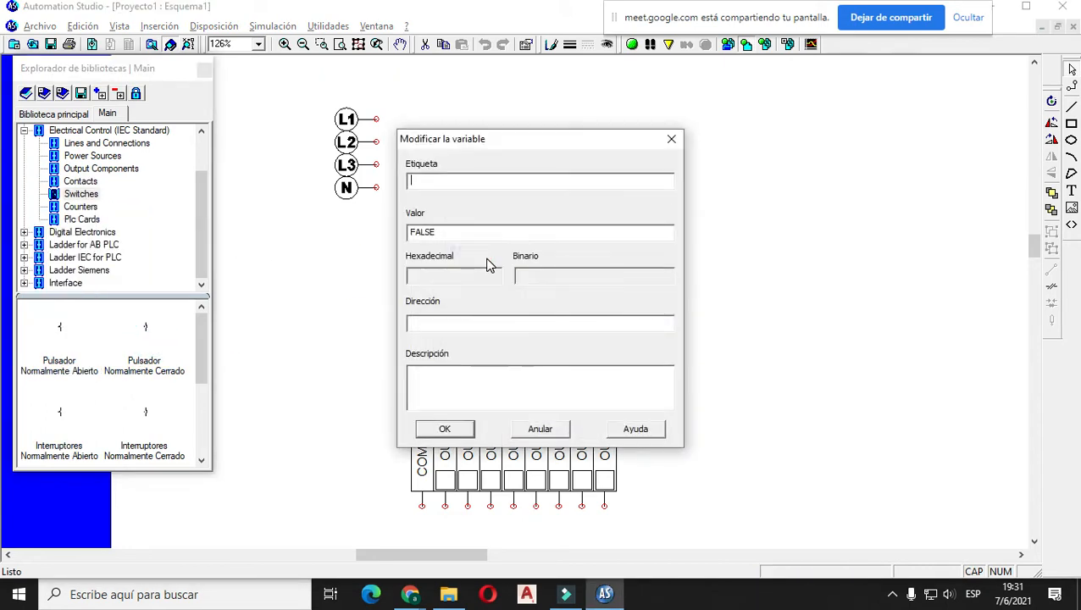
{"action": "key", "text": "Return"}
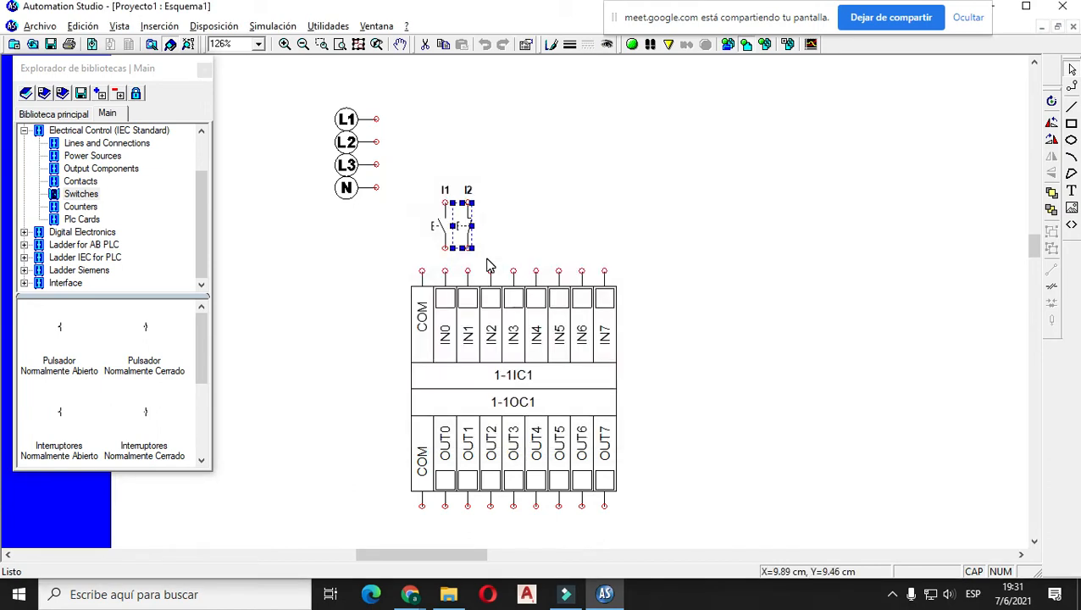
{"action": "left_click", "coordinate": [491, 254]}
{"action": "left_click", "coordinate": [549, 173]}
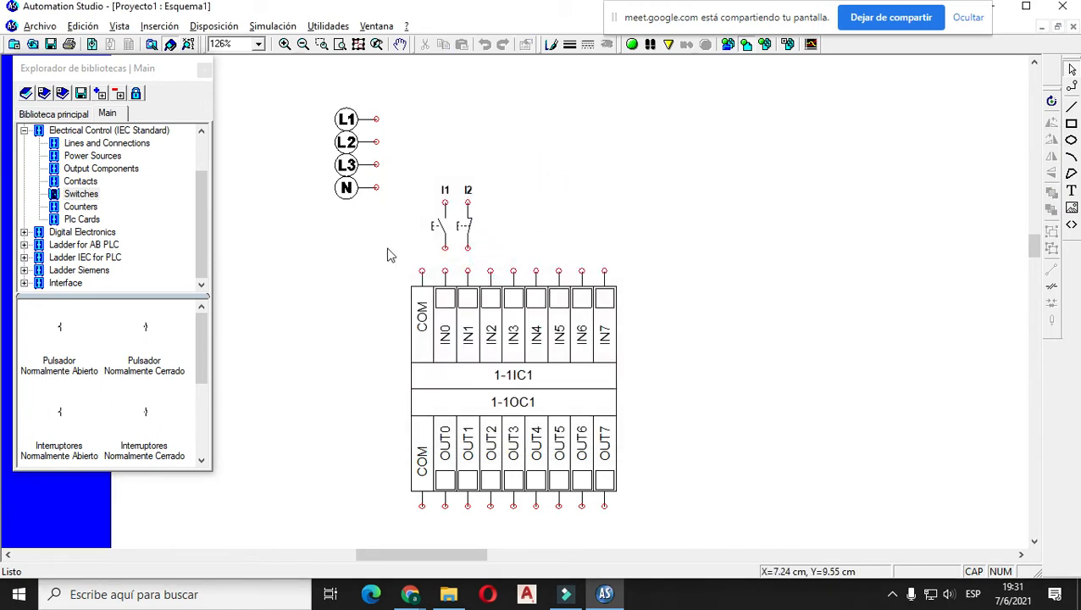
- Move both pushbuttons and the two PLC cards together slightly farther down from the power sources
{"action": "left_click_drag", "start_coordinate": [410, 181], "coordinate": [666, 528]}
{"action": "key", "text": "Down"}
{"action": "key", "text": "Down"}
{"action": "key", "text": "Down"}
{"action": "left_click", "coordinate": [744, 437]}
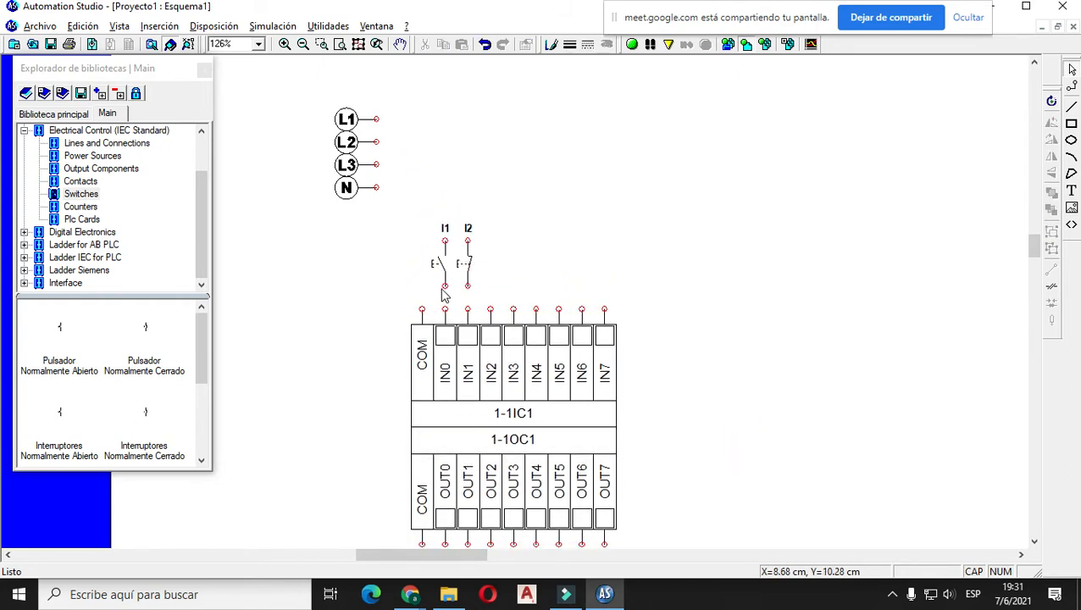
- Wire pushbuttons I1 and I2 between source L1 and inputs IN0 and IN1, and connect N to the input card's COM
{"action": "left_click_drag", "start_coordinate": [447, 285], "coordinate": [467, 310]}
{"action": "left_click_drag", "start_coordinate": [445, 238], "coordinate": [377, 119]}
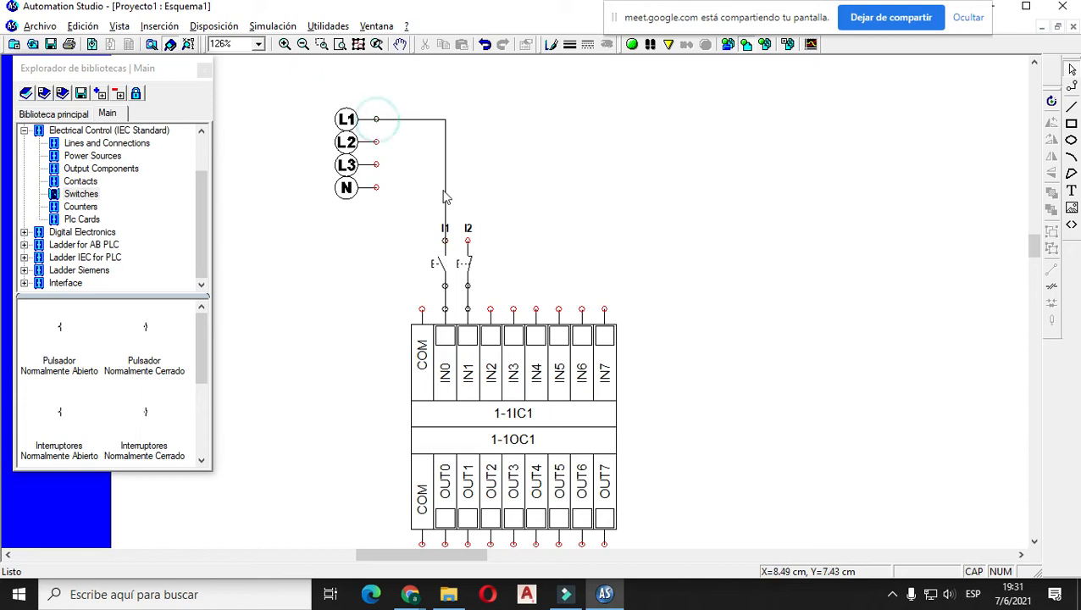
{"action": "left_click_drag", "start_coordinate": [467, 240], "coordinate": [445, 218]}
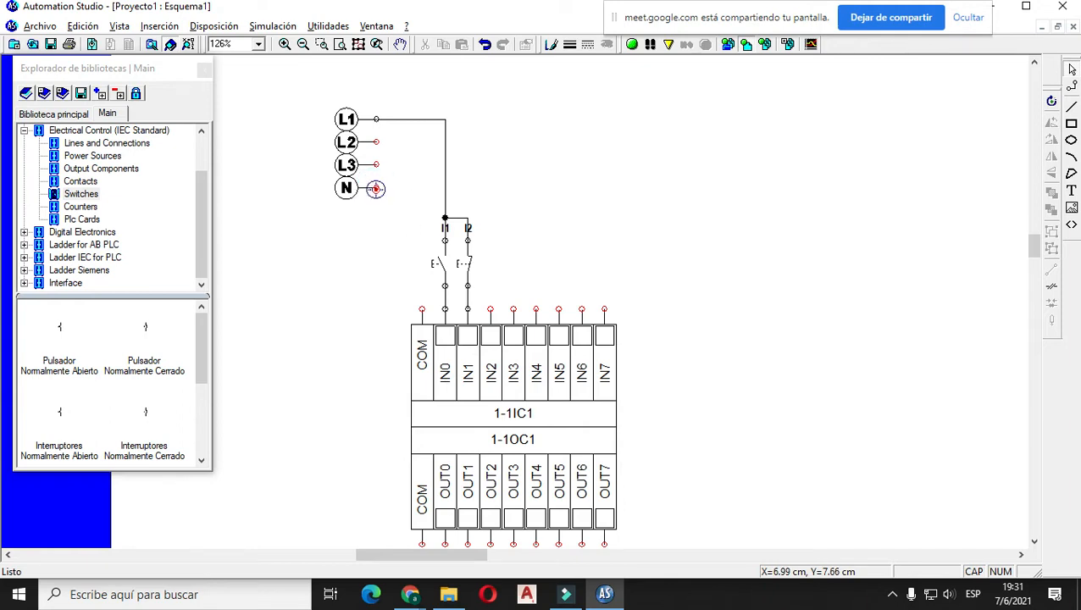
{"action": "mouse_move", "coordinate": [376, 188]}
{"action": "left_mouse_down"}
{"action": "mouse_move", "coordinate": [405, 304]}
{"action": "mouse_move", "coordinate": [422, 308]}
{"action": "left_mouse_up"}
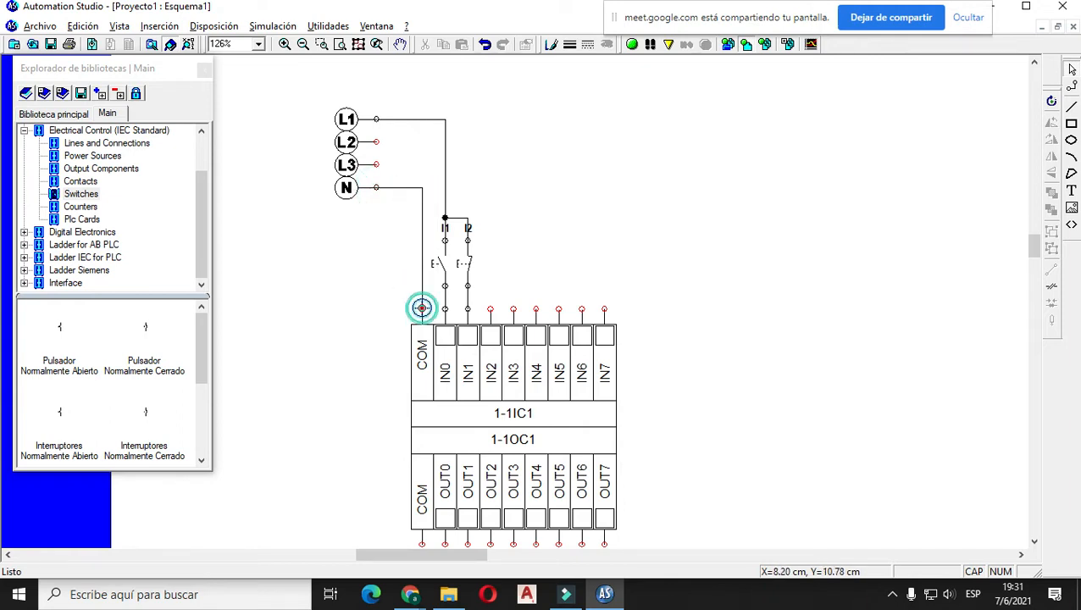
- Place a relay coil from Output Components below output OUT0 of the PLC output card and label it KM1
{"action": "scroll", "coordinate": [422, 309], "scroll_direction": "down", "scroll_amount": 3}
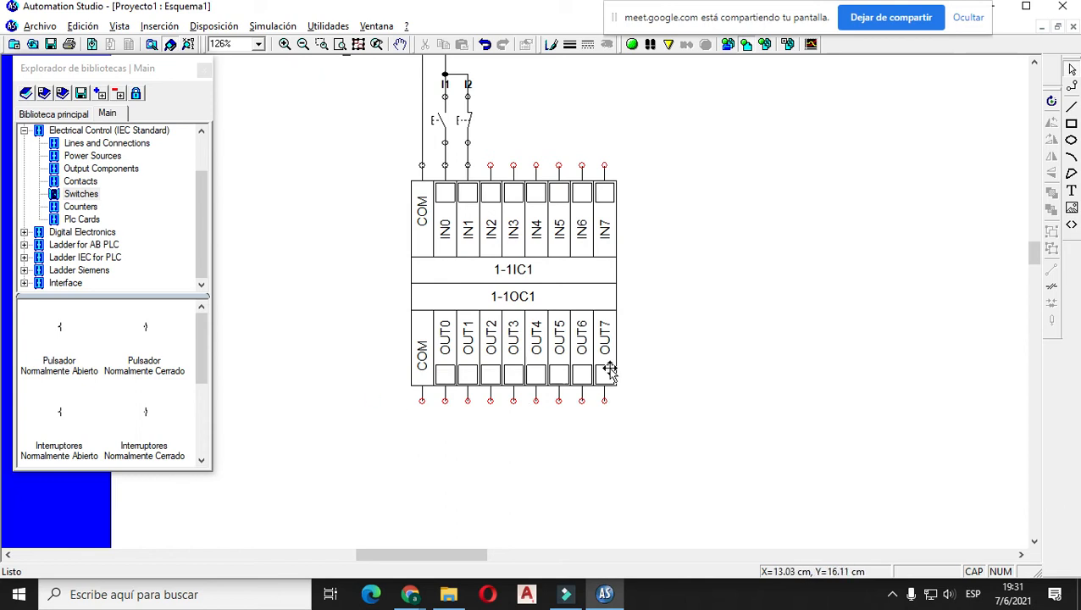
{"action": "left_click", "coordinate": [101, 168]}
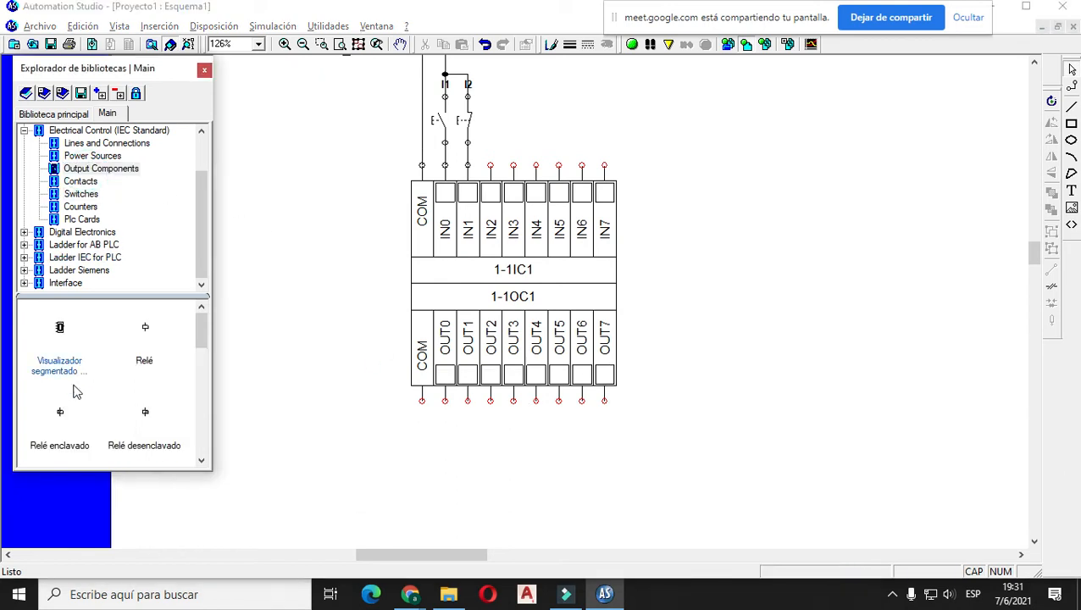
{"action": "left_click", "coordinate": [146, 330]}
{"action": "left_click_drag", "start_coordinate": [146, 330], "coordinate": [446, 444]}
{"action": "type", "text": "KM"}
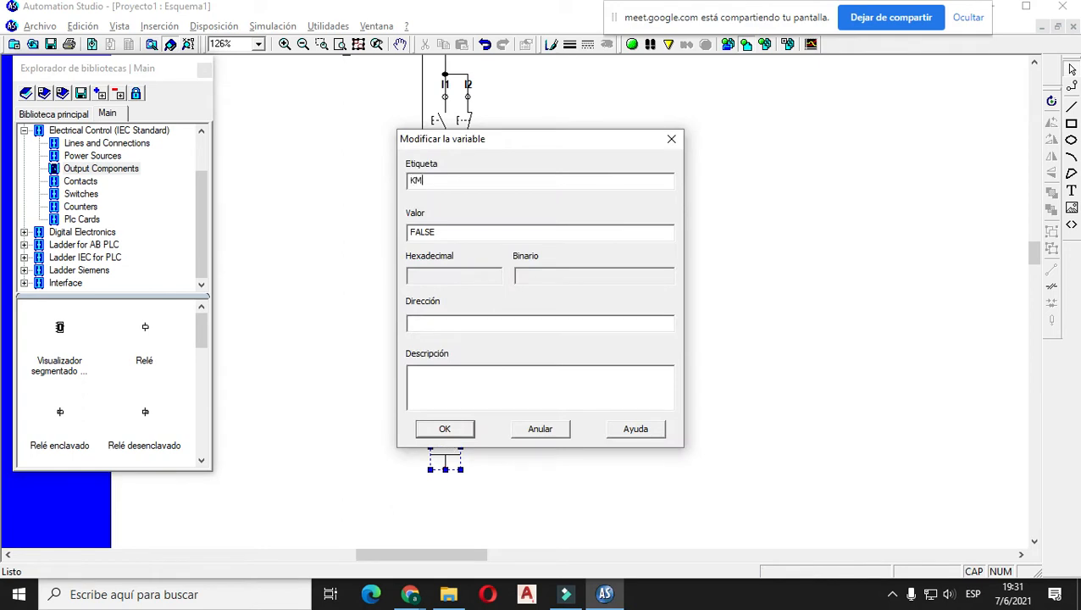
{"action": "type", "text": "1"}
{"action": "key", "text": "Return"}
- Place a second relay coil directly beside KM1 and label it KM2
{"action": "left_click", "coordinate": [127, 340]}
{"action": "left_click_drag", "start_coordinate": [145, 330], "coordinate": [508, 467]}
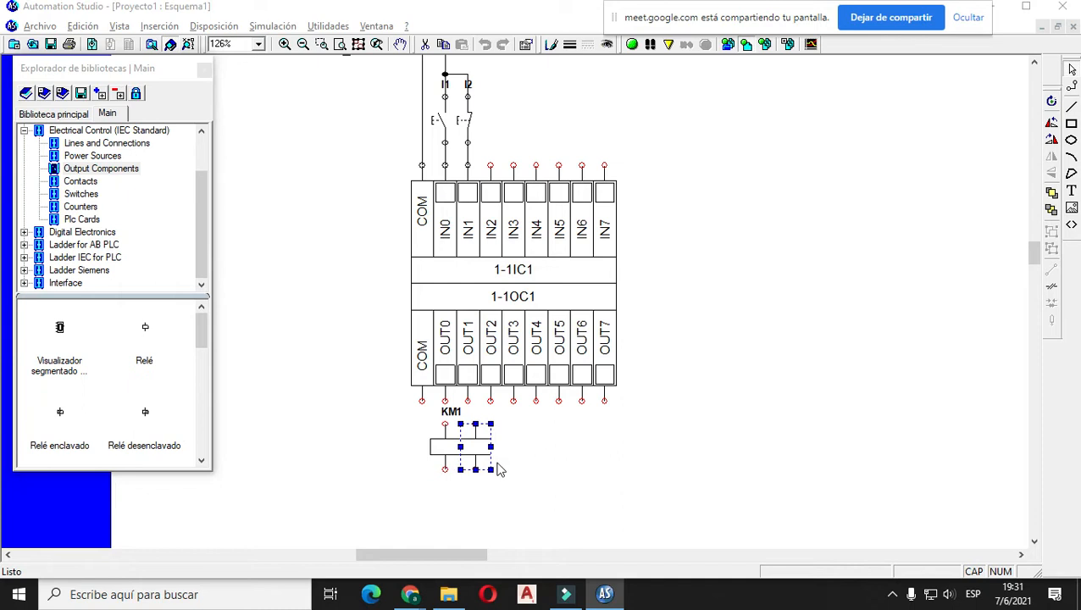
{"action": "type", "text": "KM2"}
{"action": "key", "text": "Return"}
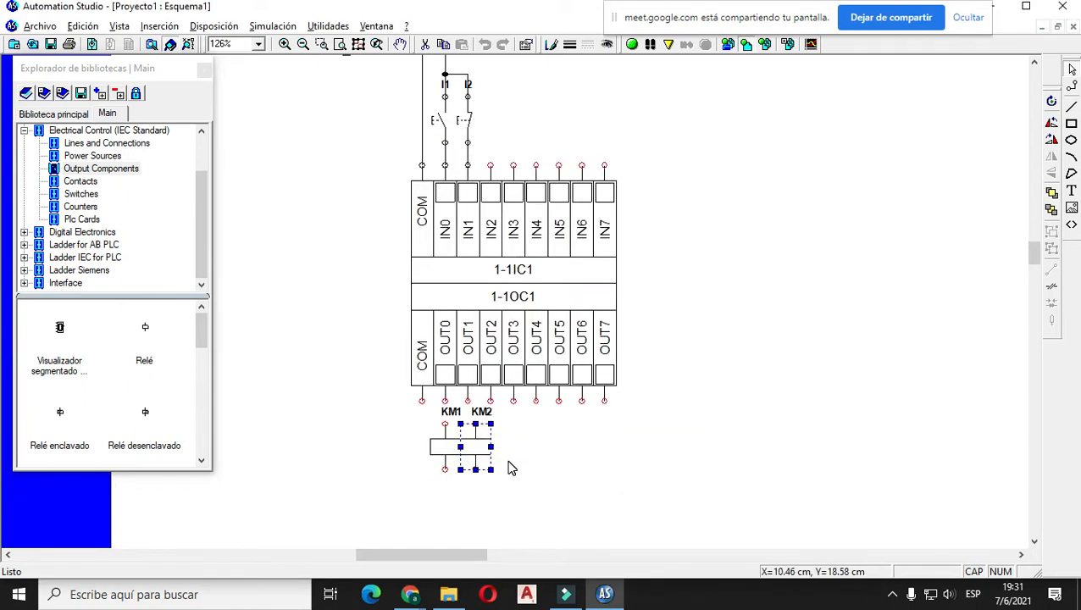
{"action": "left_click", "coordinate": [506, 457]}
- Connect the COM terminal of the output card to the L1 supply line, undoing the first stray wire segment
{"action": "scroll", "coordinate": [453, 388], "scroll_direction": "up", "scroll_amount": 3}
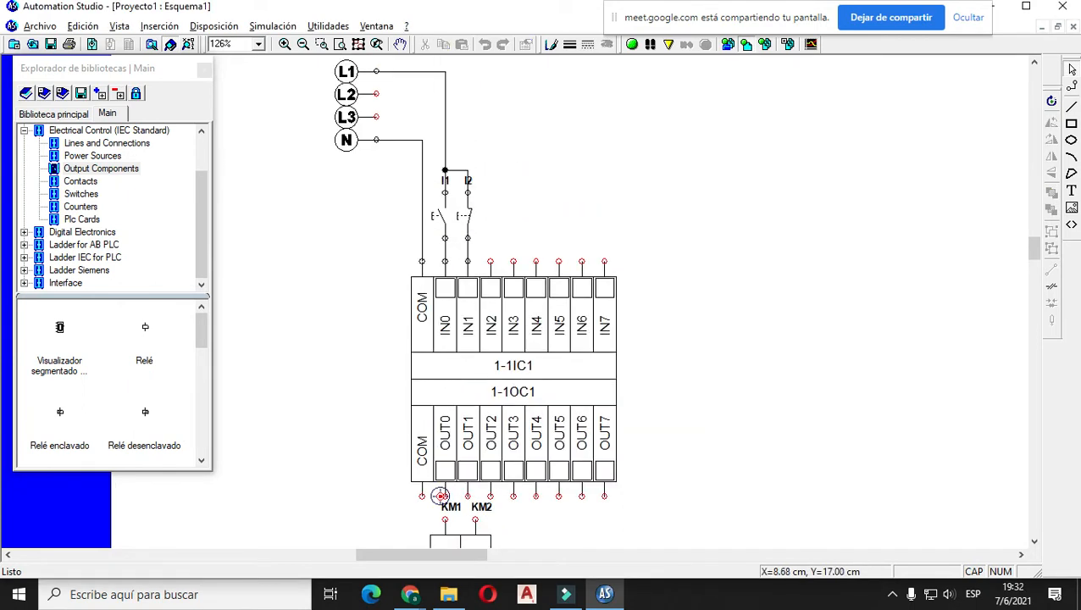
{"action": "mouse_move", "coordinate": [424, 497]}
{"action": "left_mouse_down"}
{"action": "mouse_move", "coordinate": [381, 498]}
{"action": "mouse_move", "coordinate": [392, 497]}
{"action": "left_mouse_up"}
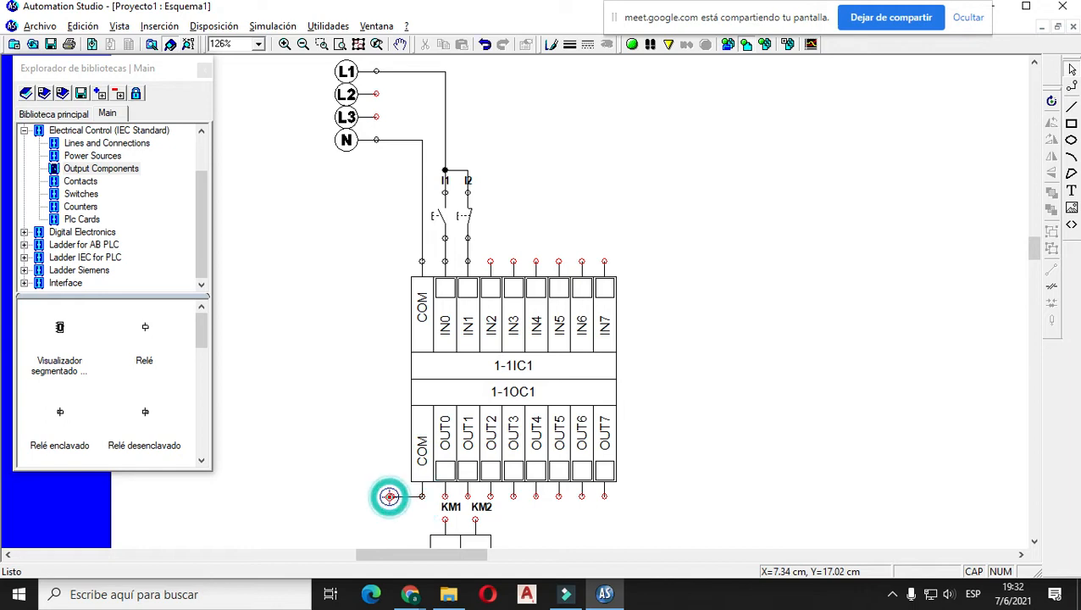
{"action": "key", "text": "ctrl+z"}
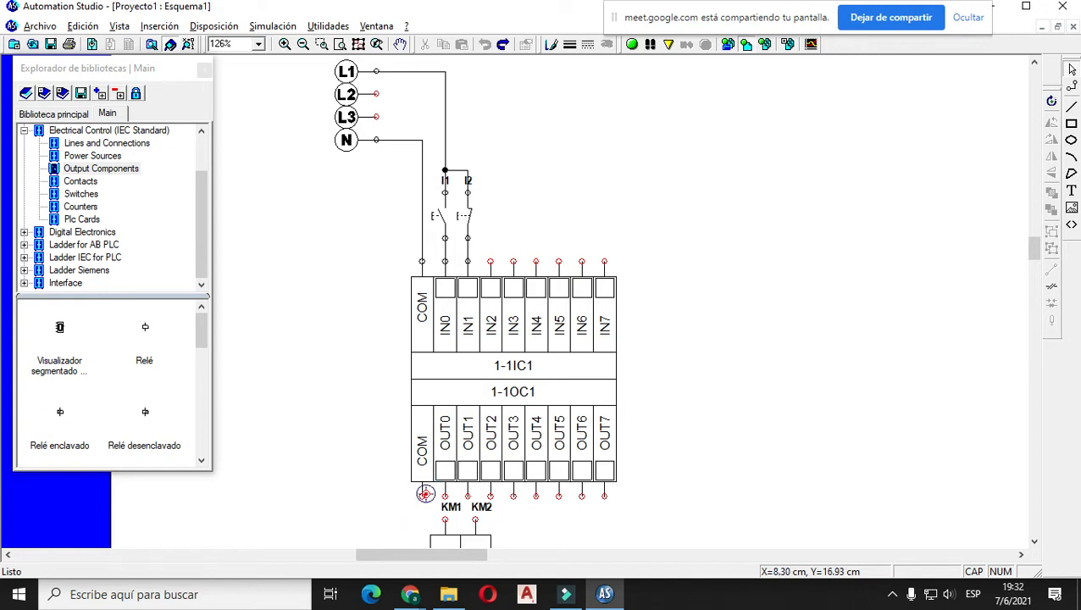
{"action": "mouse_move", "coordinate": [422, 496]}
{"action": "left_mouse_down"}
{"action": "mouse_move", "coordinate": [369, 492]}
{"action": "mouse_move", "coordinate": [370, 127]}
{"action": "mouse_move", "coordinate": [393, 67]}
{"action": "left_mouse_up"}
- Wire OUT0 to relay KM1 and OUT1 to relay KM2, and join the lower terminals of both relays
{"action": "scroll", "coordinate": [453, 505], "scroll_direction": "down", "scroll_amount": 3}
{"action": "mouse_move", "coordinate": [444, 398]}
{"action": "left_mouse_down"}
{"action": "mouse_move", "coordinate": [445, 425]}
{"action": "mouse_move", "coordinate": [476, 424]}
{"action": "left_mouse_up"}
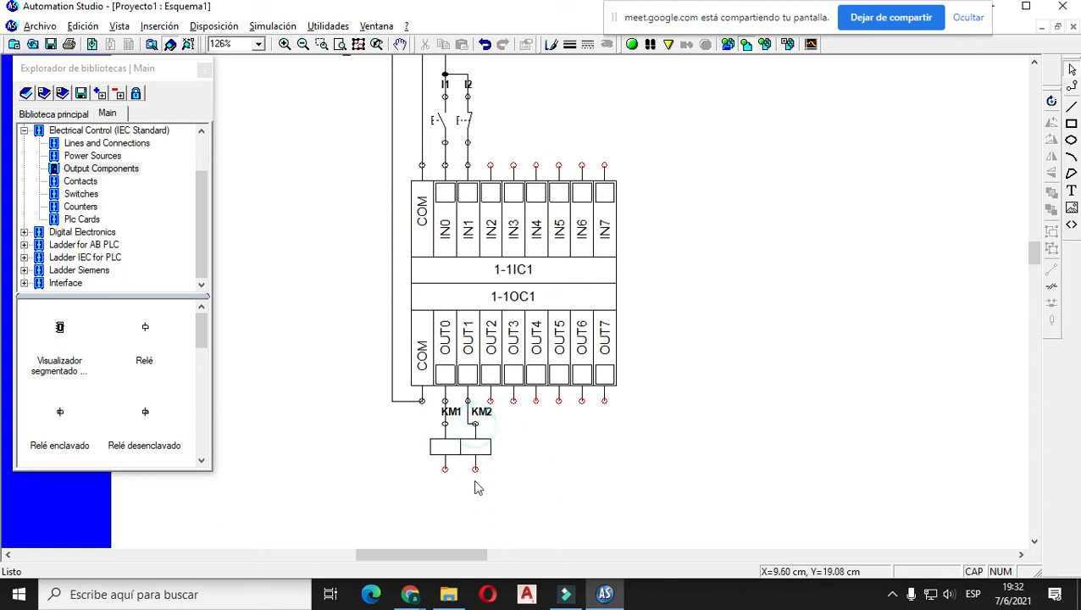
{"action": "left_click_drag", "start_coordinate": [475, 468], "coordinate": [441, 469]}
- Connect the joined lower terminals of relays KM1 and KM2 to the N source
{"action": "scroll", "coordinate": [438, 464], "scroll_direction": "up", "scroll_amount": 2}
{"action": "scroll", "coordinate": [437, 464], "scroll_direction": "down", "scroll_amount": 1}
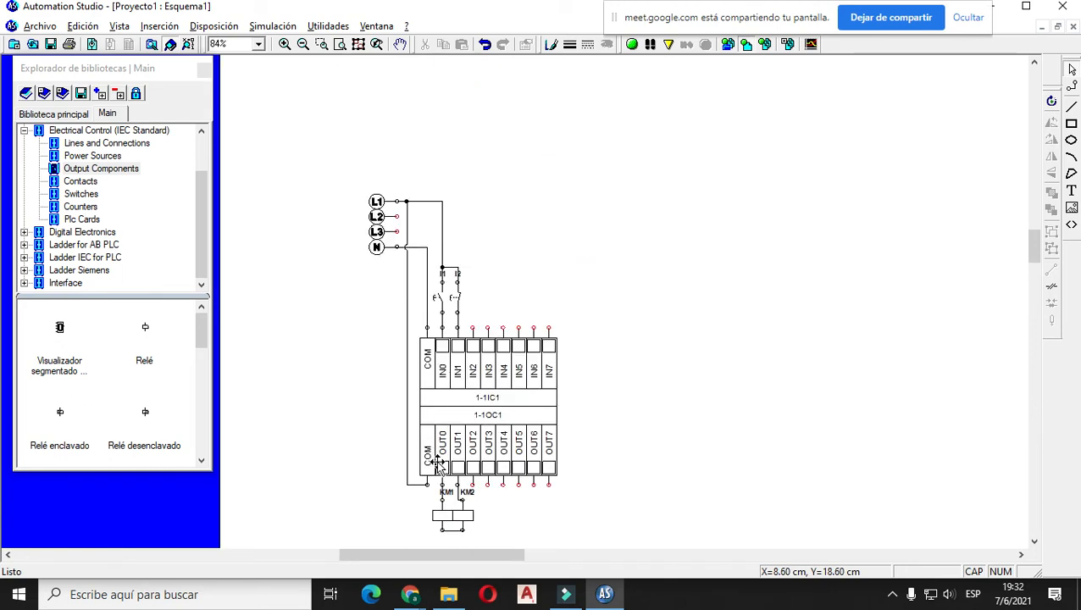
{"action": "scroll", "coordinate": [426, 504], "scroll_direction": "down", "scroll_amount": 1}
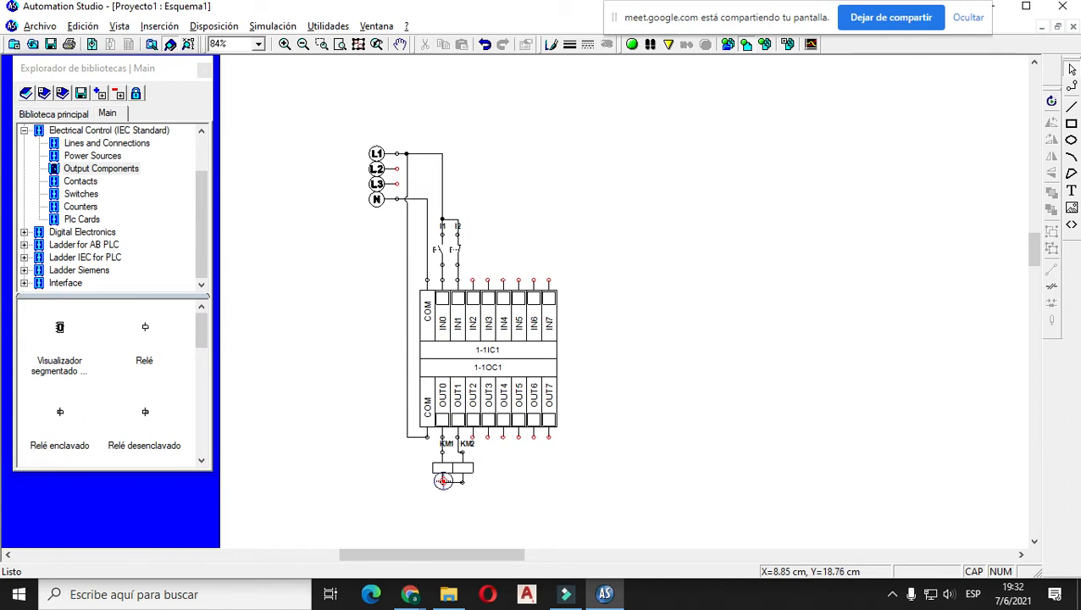
{"action": "left_click_drag", "start_coordinate": [442, 481], "coordinate": [398, 200]}
{"action": "scroll", "coordinate": [401, 199], "scroll_direction": "up", "scroll_amount": 1}
{"action": "scroll", "coordinate": [389, 240], "scroll_direction": "up", "scroll_amount": 1}
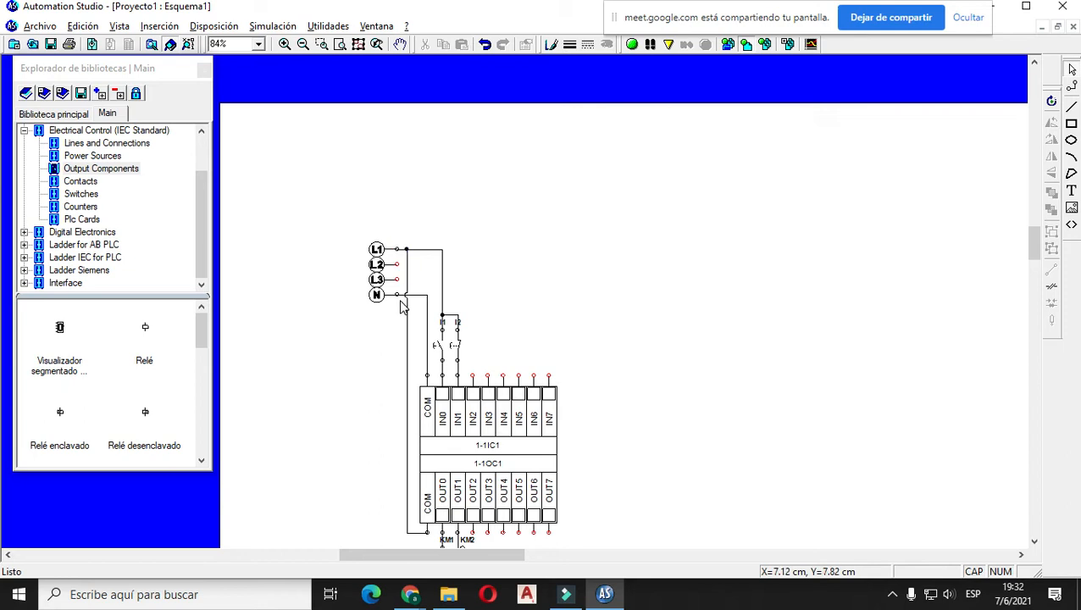
{"action": "scroll", "coordinate": [403, 307], "scroll_direction": "down", "scroll_amount": 2}
{"action": "left_click_drag", "start_coordinate": [440, 482], "coordinate": [402, 198]}
- Place a Barras rung frame from Ladder IEC for PLC beside the PLC cards and stretch it downward
{"action": "scroll", "coordinate": [610, 299], "scroll_direction": "up", "scroll_amount": 4}
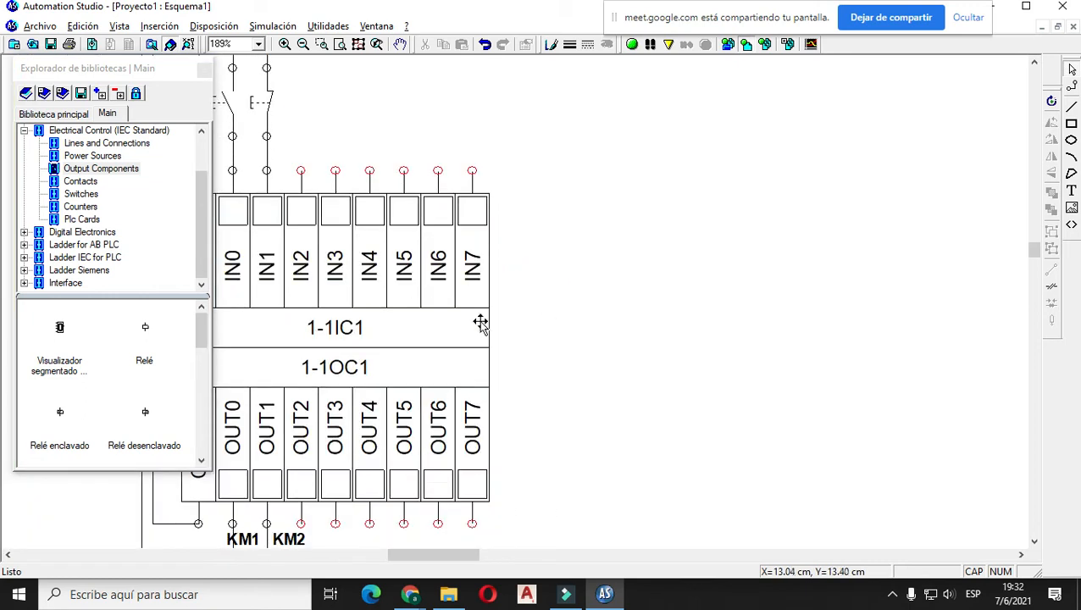
{"action": "scroll", "coordinate": [472, 316], "scroll_direction": "down", "scroll_amount": 1}
{"action": "scroll", "coordinate": [526, 354], "scroll_direction": "down", "scroll_amount": 4}
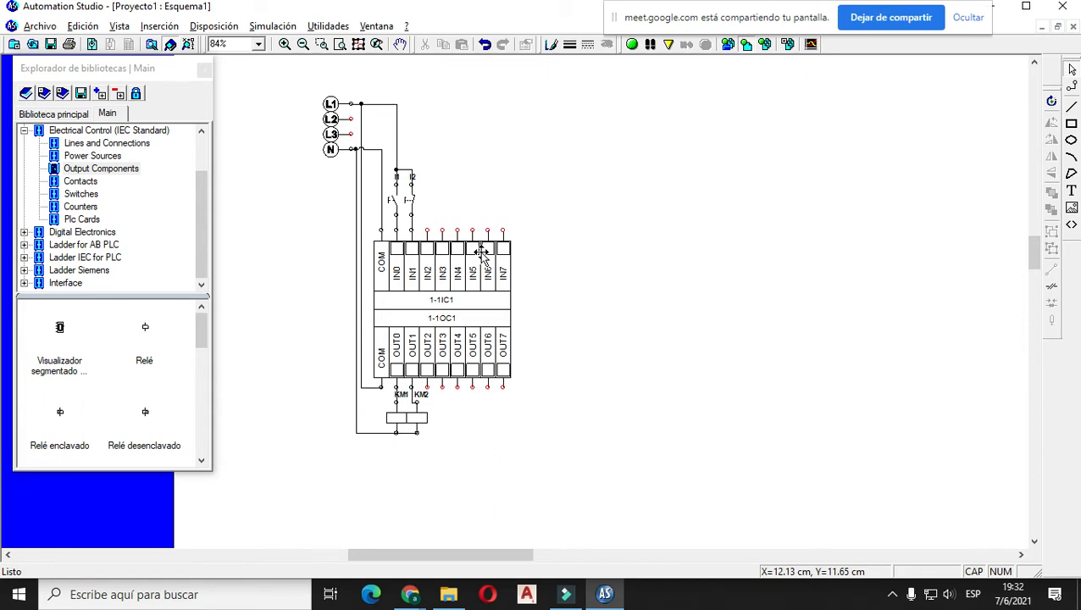
{"action": "left_click", "coordinate": [101, 310]}
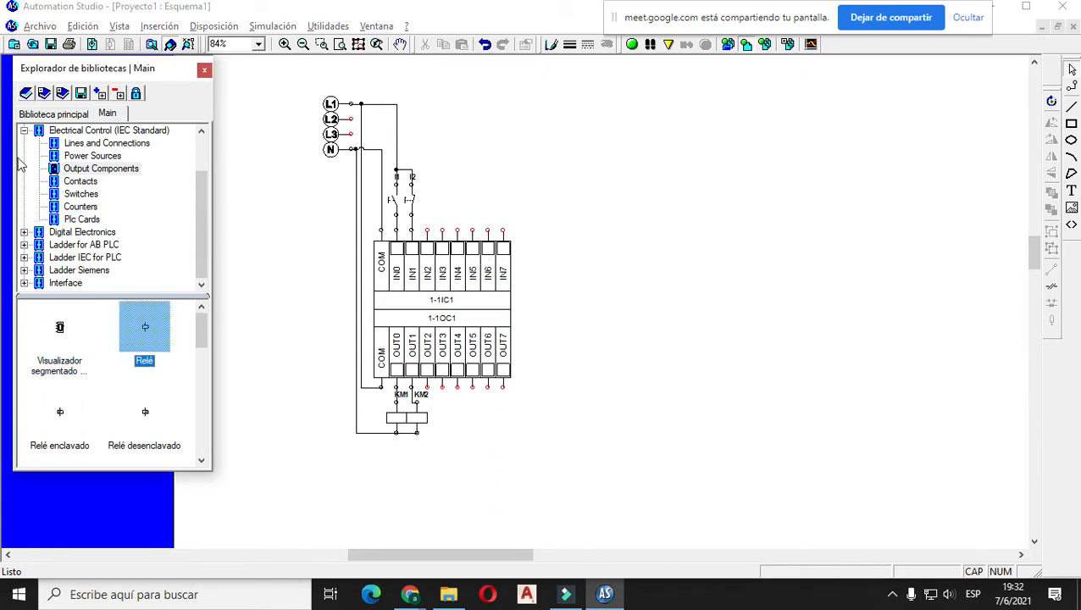
{"action": "left_click", "coordinate": [24, 130]}
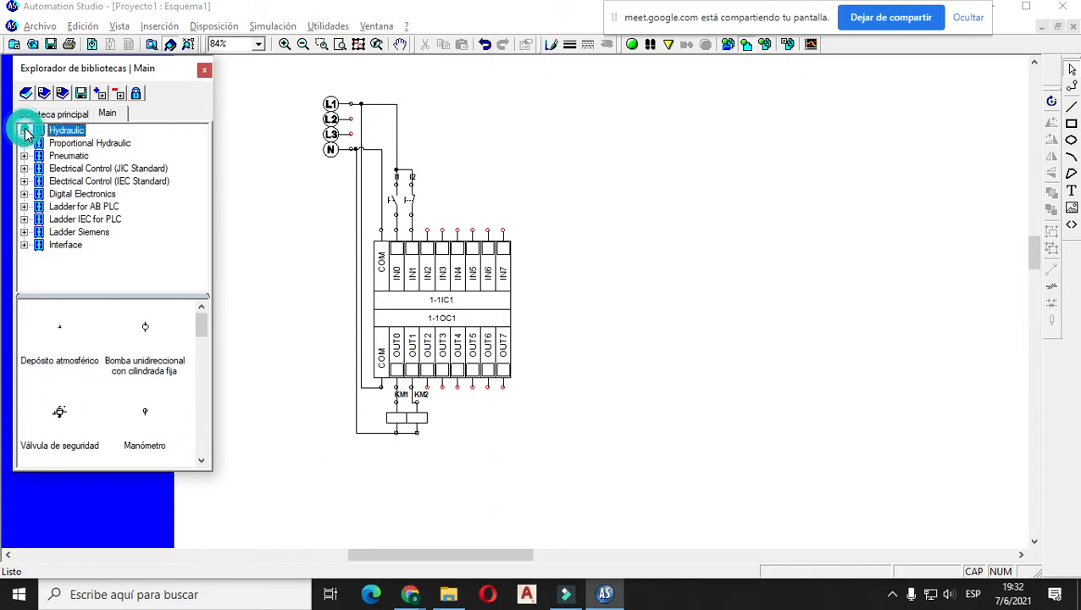
{"action": "left_click", "coordinate": [23, 219]}
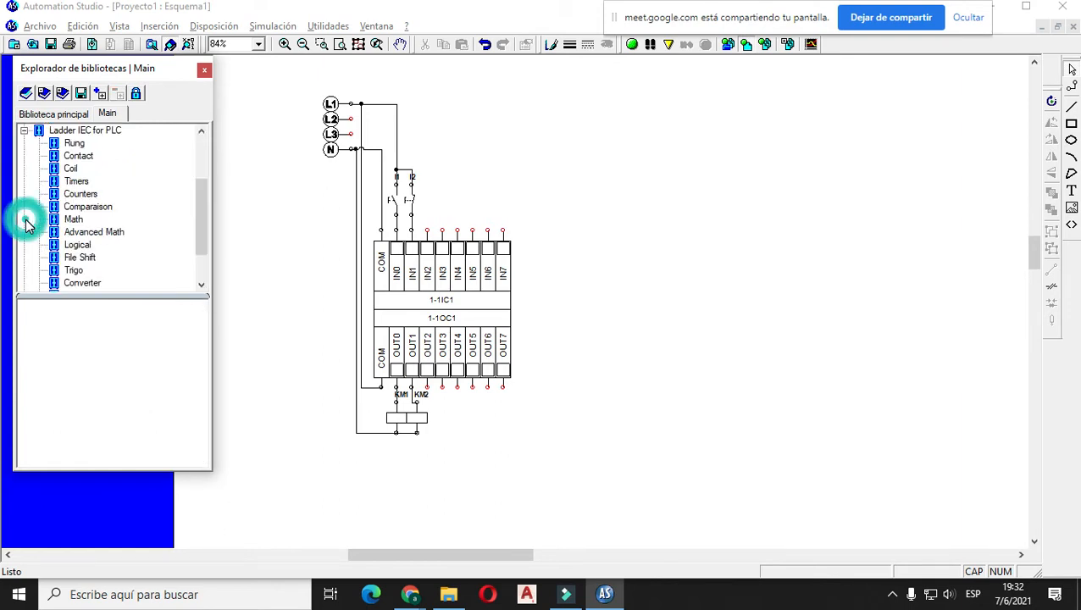
{"action": "left_click", "coordinate": [74, 144]}
{"action": "left_click_drag", "start_coordinate": [58, 340], "coordinate": [603, 296]}
{"action": "left_click_drag", "start_coordinate": [685, 394], "coordinate": [693, 499]}
{"action": "left_click", "coordinate": [963, 336]}
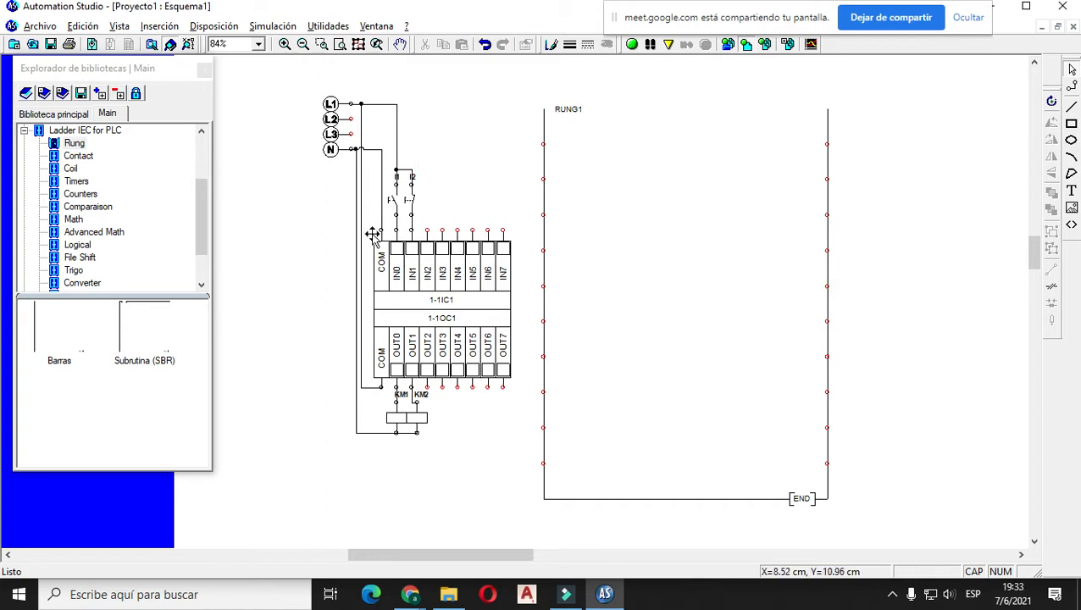
- Place a normally open ladder contact on the first line of the rung frame and link it to input IN1
{"action": "left_click_drag", "start_coordinate": [476, 557], "coordinate": [499, 562]}
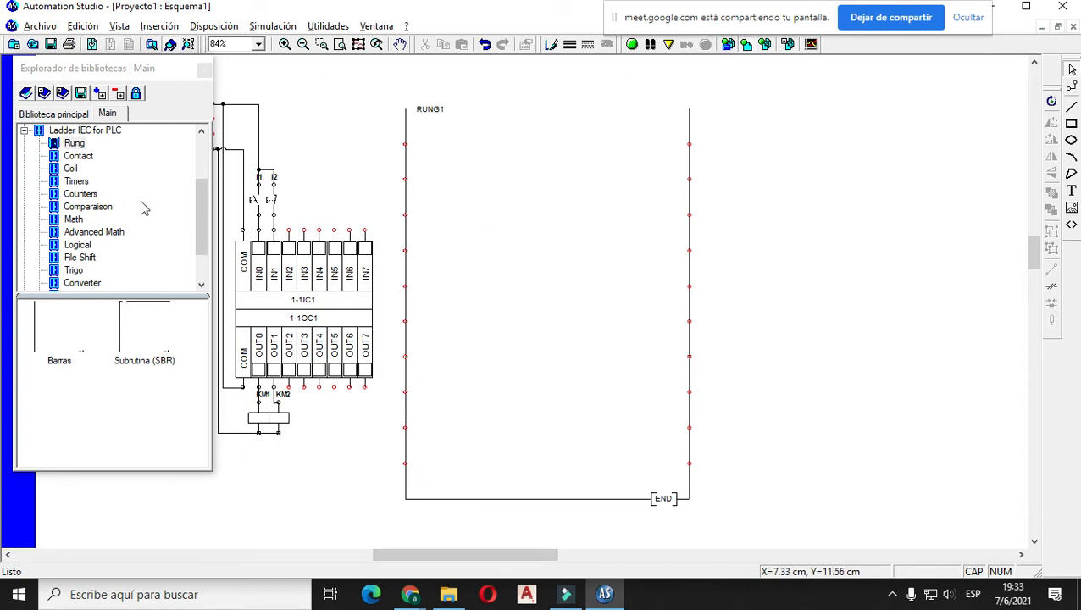
{"action": "left_click", "coordinate": [78, 156]}
{"action": "left_click", "coordinate": [144, 327]}
{"action": "left_click_drag", "start_coordinate": [72, 330], "coordinate": [436, 174]}
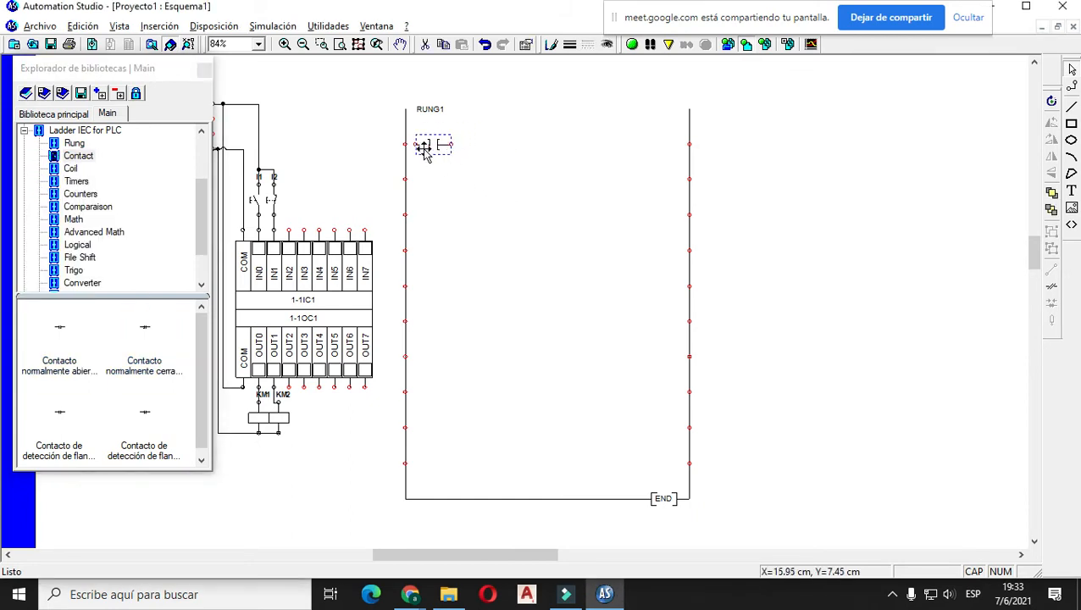
{"action": "double_click", "coordinate": [424, 146]}
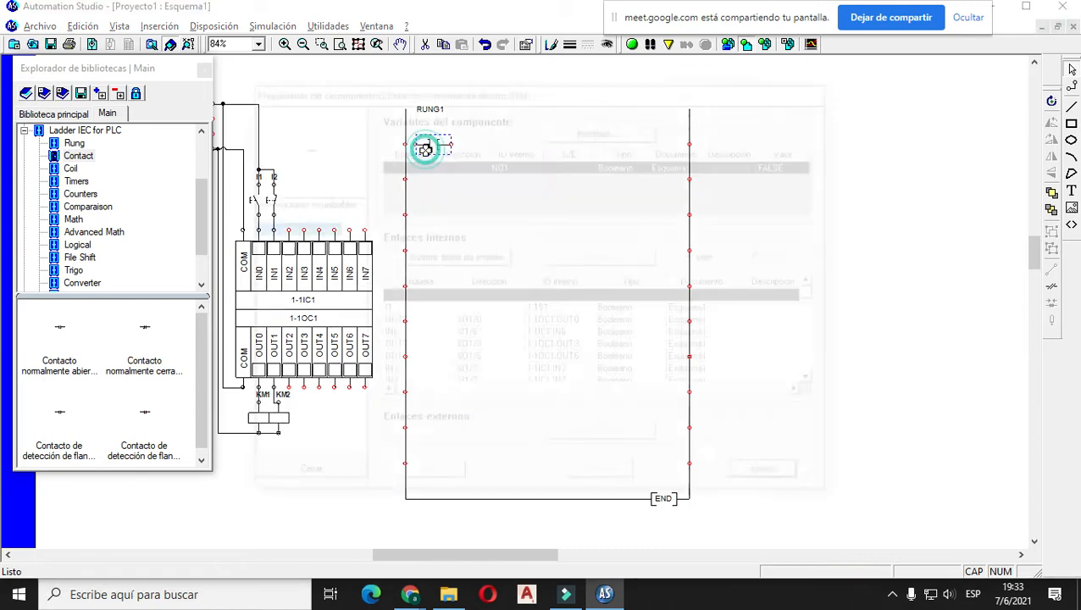
{"action": "scroll", "coordinate": [394, 352], "scroll_direction": "down", "scroll_amount": 5}
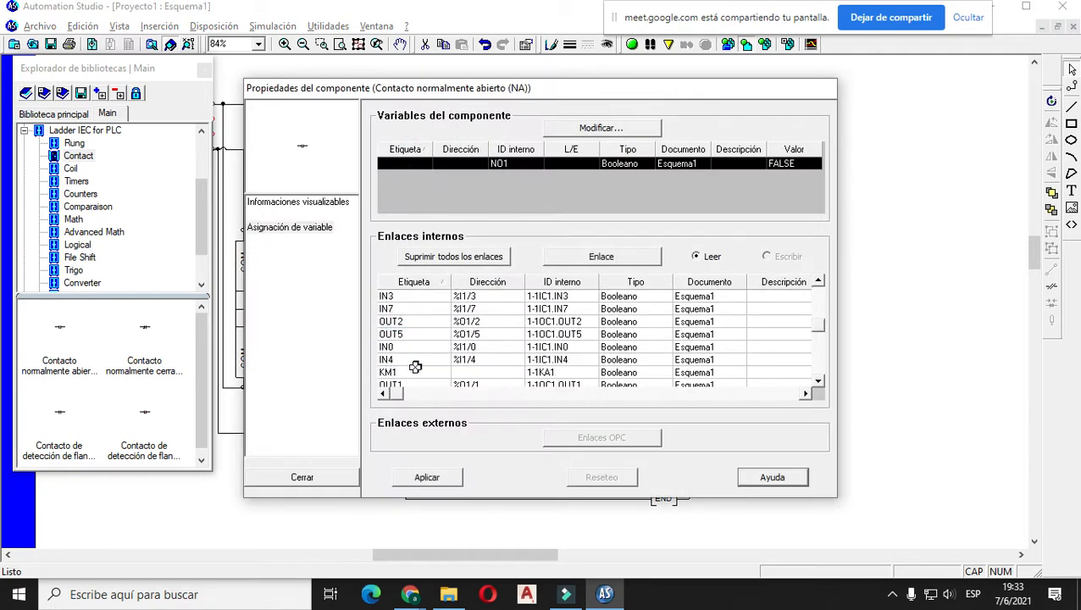
{"action": "left_click", "coordinate": [407, 362]}
{"action": "left_click", "coordinate": [425, 476]}
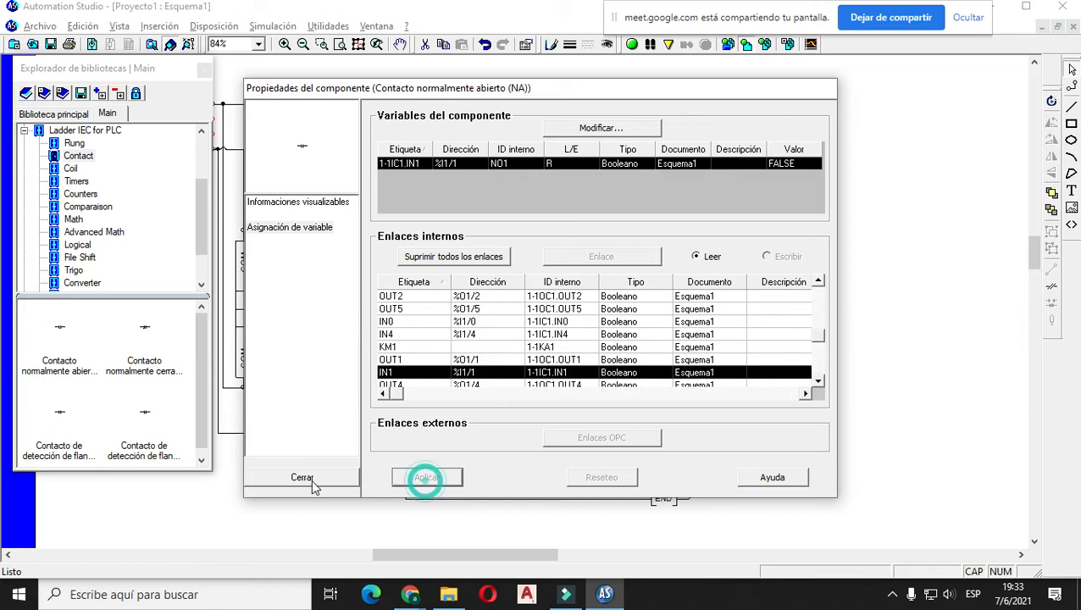
{"action": "left_click", "coordinate": [306, 477]}
- Move the IN1 contact so it joins the first connection point of the left ladder rail
{"action": "left_click", "coordinate": [510, 308]}
{"action": "left_click_drag", "start_coordinate": [438, 140], "coordinate": [434, 140]}
{"action": "left_click", "coordinate": [494, 170]}
{"action": "left_click", "coordinate": [428, 144]}
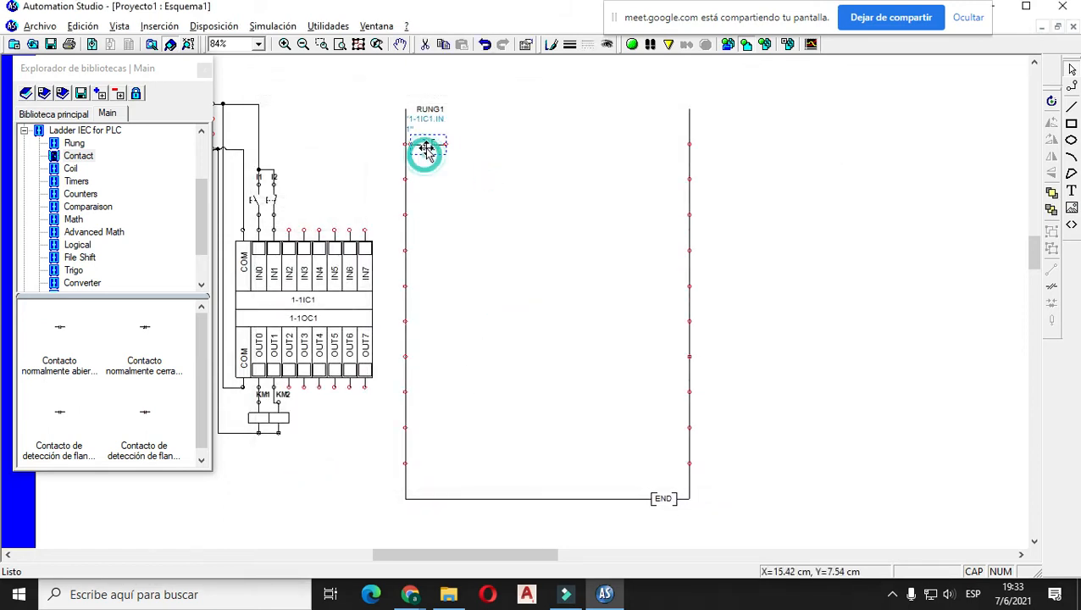
{"action": "left_click", "coordinate": [481, 203]}
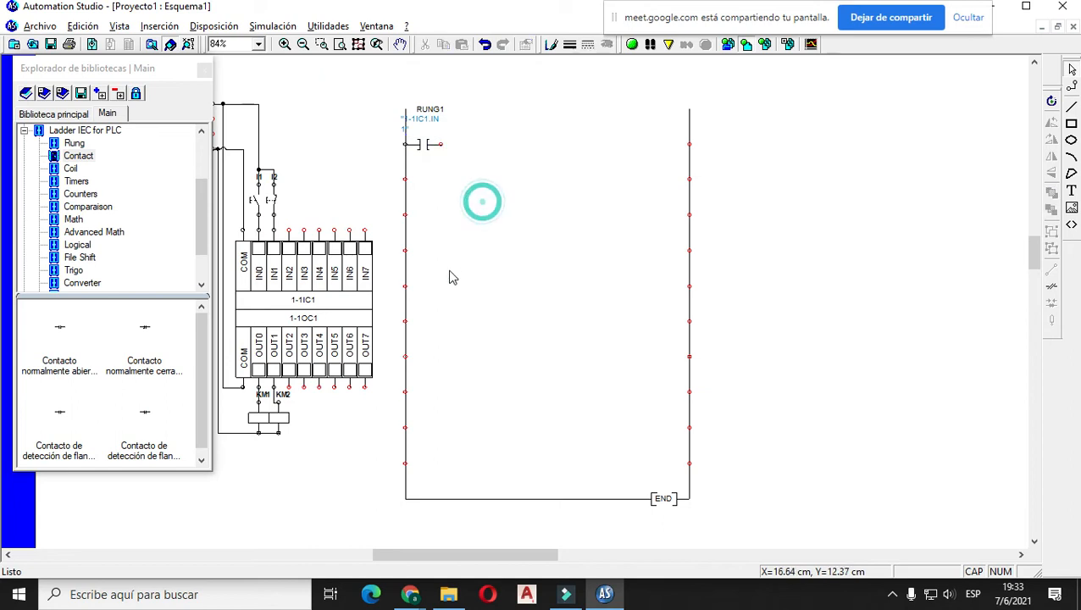
- Place a second normally open contact in series after the first one and link it to input IN0
{"action": "left_click", "coordinate": [61, 332]}
{"action": "left_click_drag", "start_coordinate": [71, 337], "coordinate": [441, 165]}
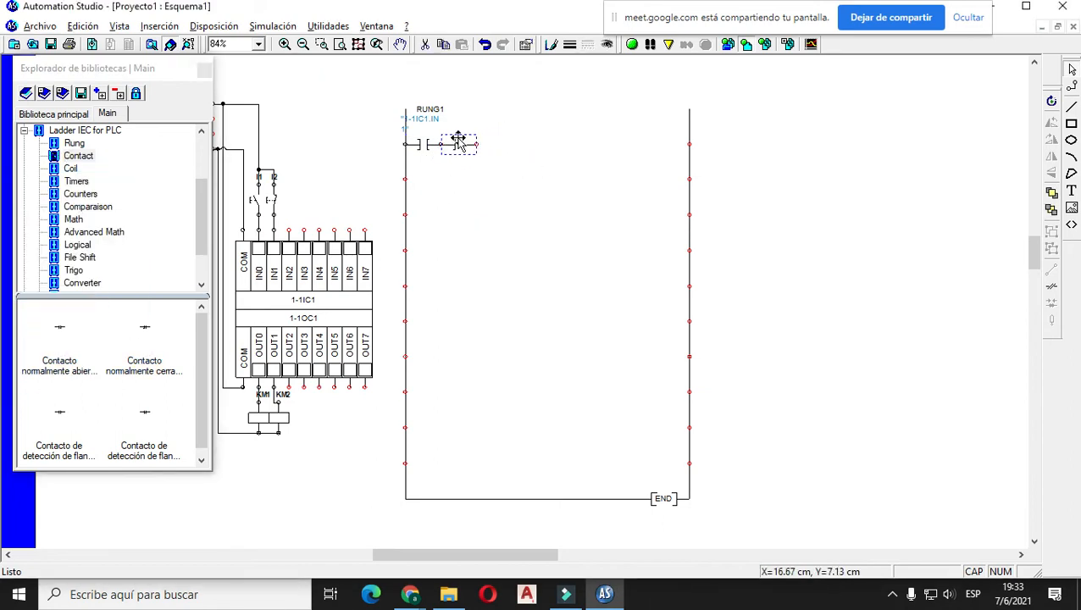
{"action": "left_click", "coordinate": [404, 347]}
{"action": "scroll", "coordinate": [423, 360], "scroll_direction": "down", "scroll_amount": 2}
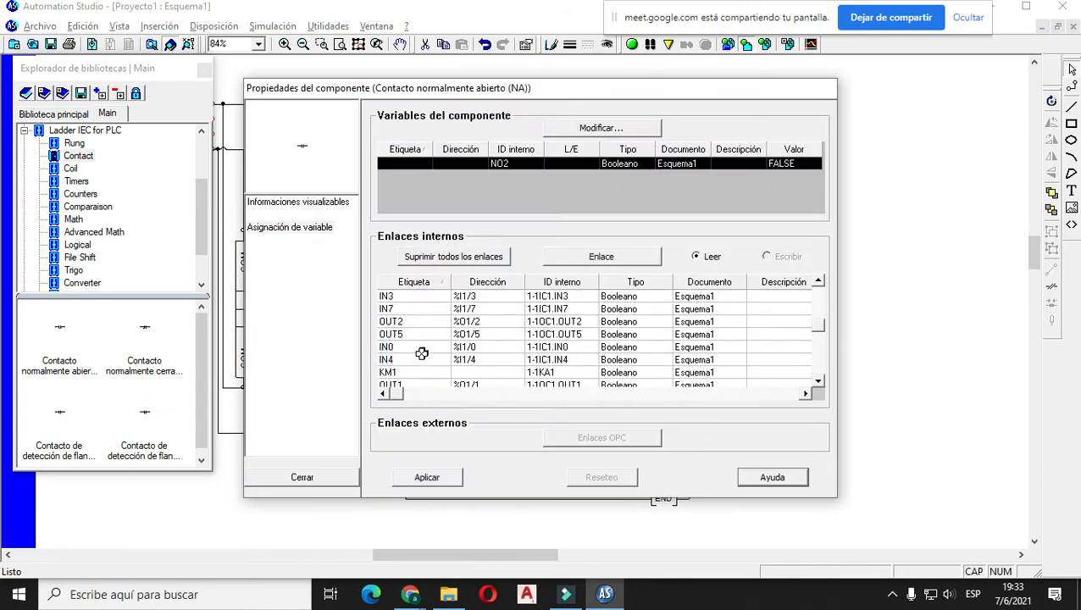
{"action": "left_click", "coordinate": [421, 347]}
{"action": "left_click", "coordinate": [426, 477]}
{"action": "left_click", "coordinate": [301, 477]}
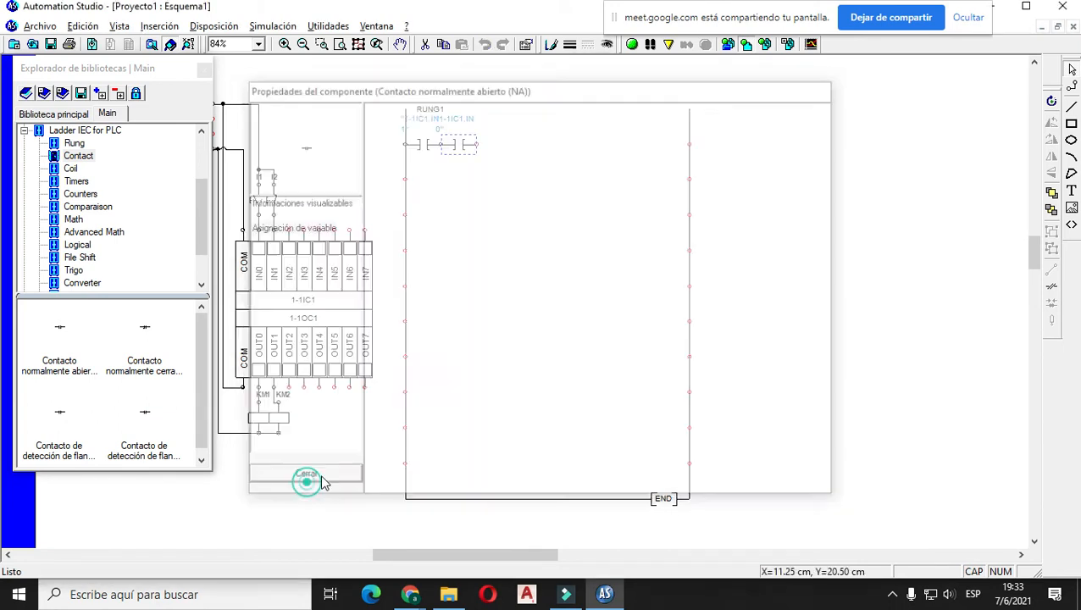
{"action": "left_click", "coordinate": [463, 325]}
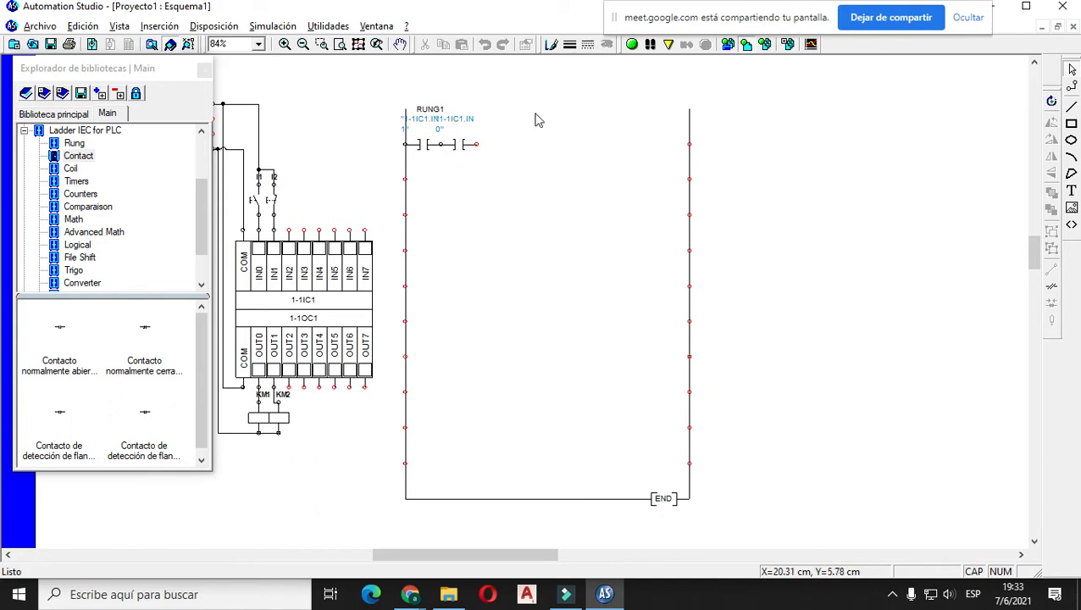
- Place a Relé (CO) coil at the right rail on the first ladder line and link it to output OUT0
{"action": "left_click", "coordinate": [61, 364]}
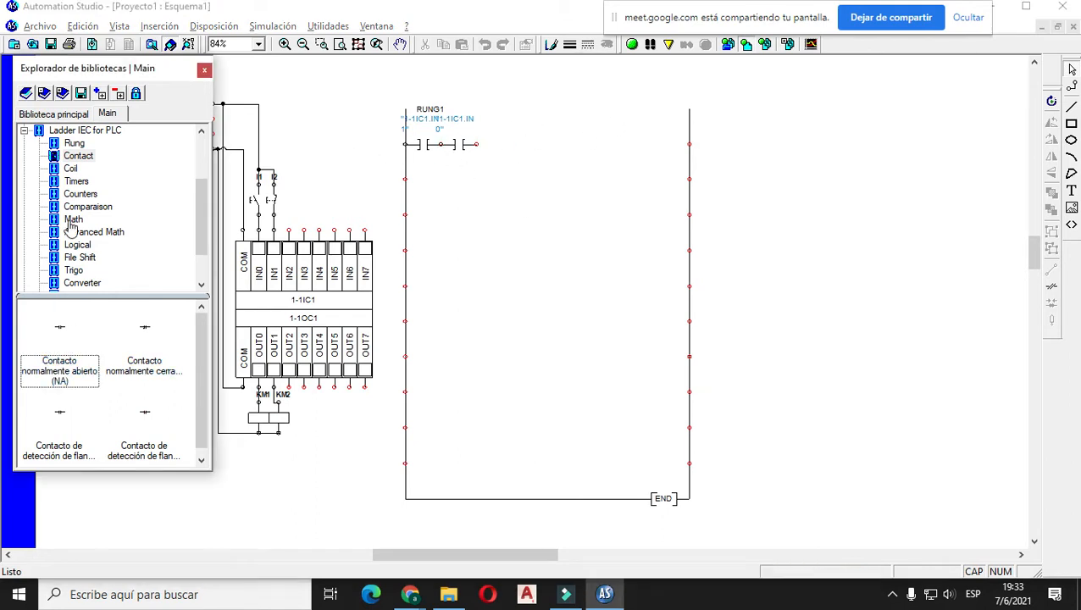
{"action": "left_click", "coordinate": [71, 168]}
{"action": "left_click_drag", "start_coordinate": [61, 339], "coordinate": [672, 155]}
{"action": "left_click", "coordinate": [645, 200]}
{"action": "double_click", "coordinate": [670, 146]}
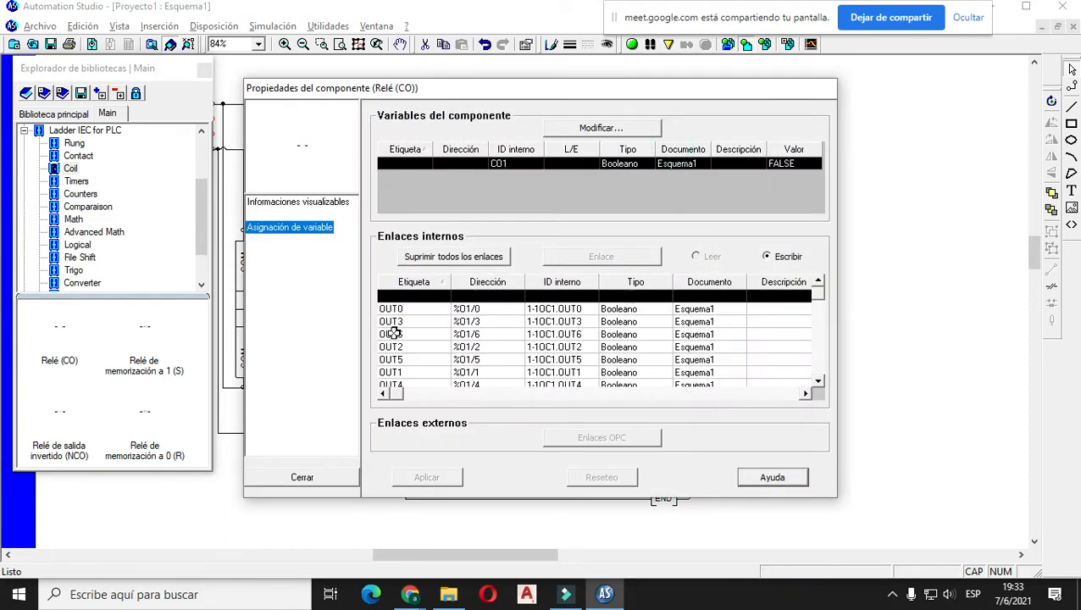
{"action": "left_click", "coordinate": [400, 308]}
{"action": "left_click", "coordinate": [428, 476]}
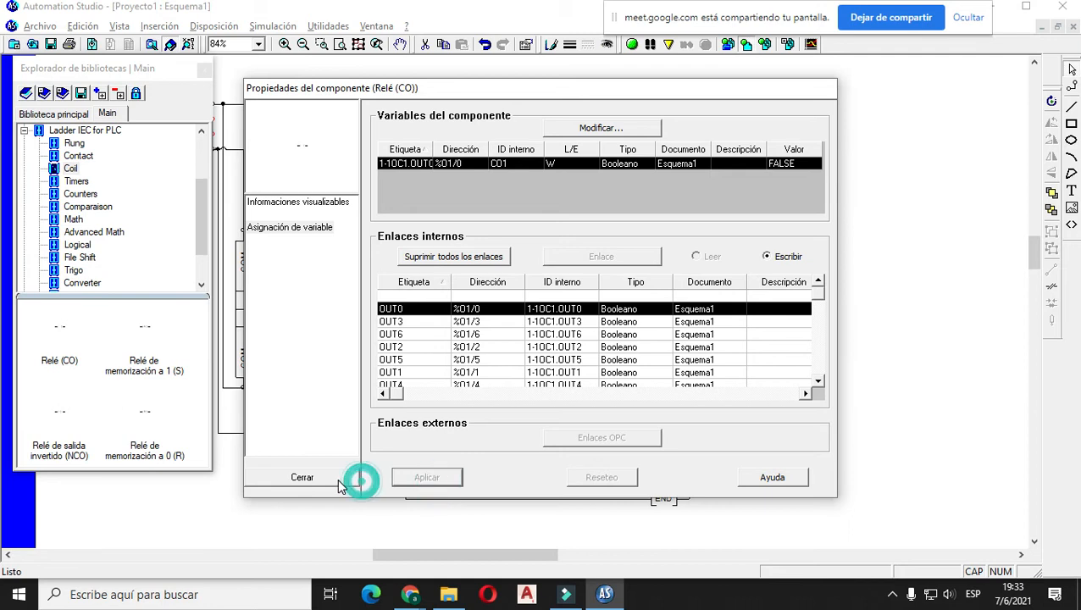
- Wire the IN0 contact to the OUT0 coil on the first ladder line
{"action": "left_click", "coordinate": [338, 477]}
{"action": "left_click_drag", "start_coordinate": [474, 144], "coordinate": [654, 144]}
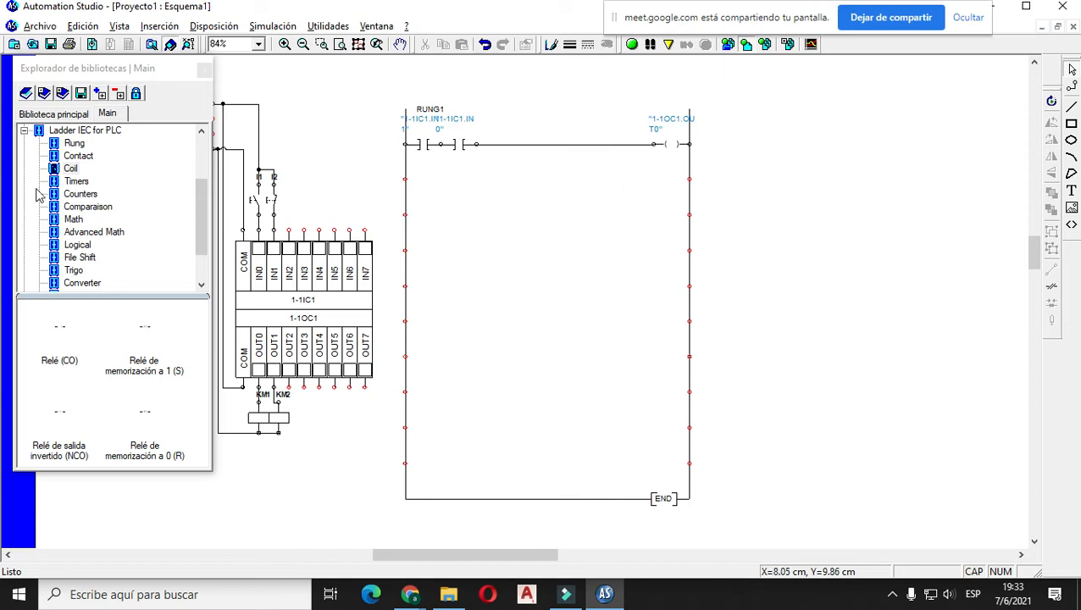
- Place a normally open contact in parallel below the IN0 contact, link it to output OUT0, and shift it slightly down
{"action": "left_click", "coordinate": [77, 155]}
{"action": "left_click_drag", "start_coordinate": [55, 335], "coordinate": [440, 171]}
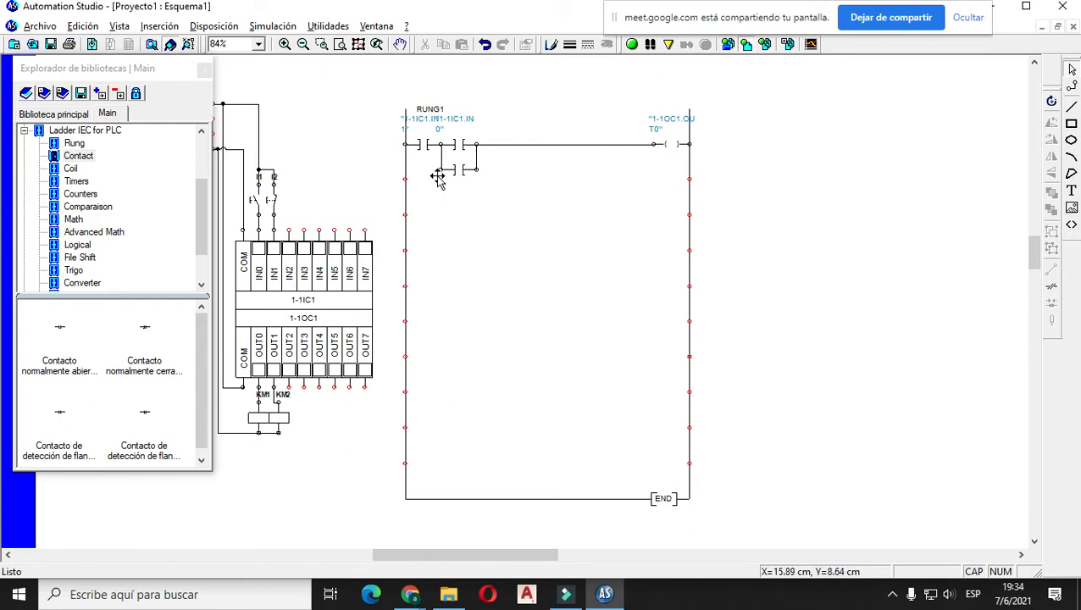
{"action": "double_click", "coordinate": [448, 171]}
{"action": "left_click", "coordinate": [406, 322]}
{"action": "left_click", "coordinate": [430, 474]}
{"action": "left_click", "coordinate": [340, 475]}
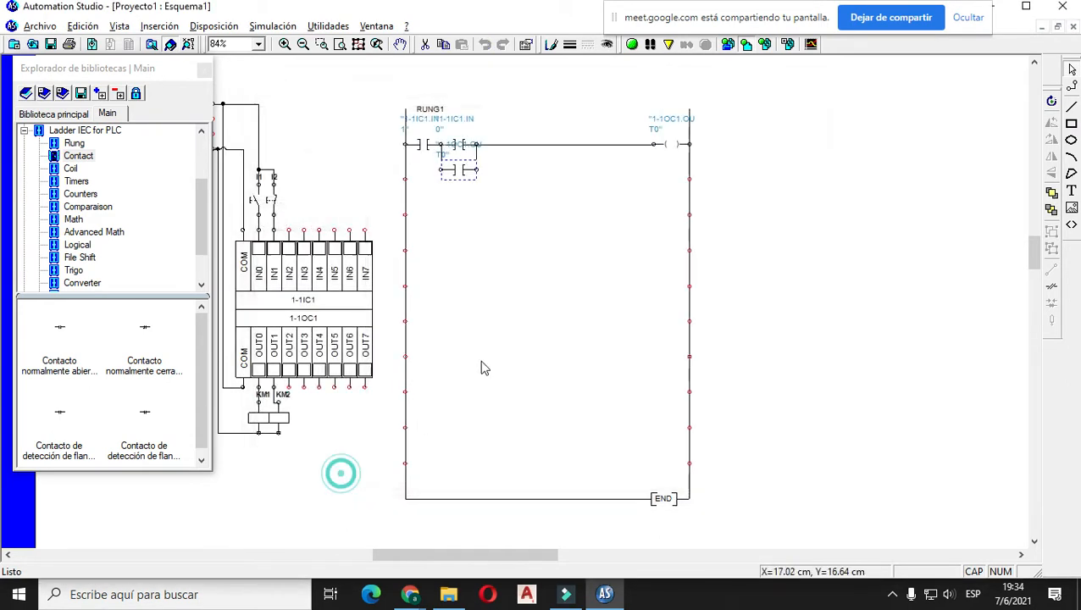
{"action": "left_click", "coordinate": [460, 172]}
{"action": "left_click", "coordinate": [478, 224]}
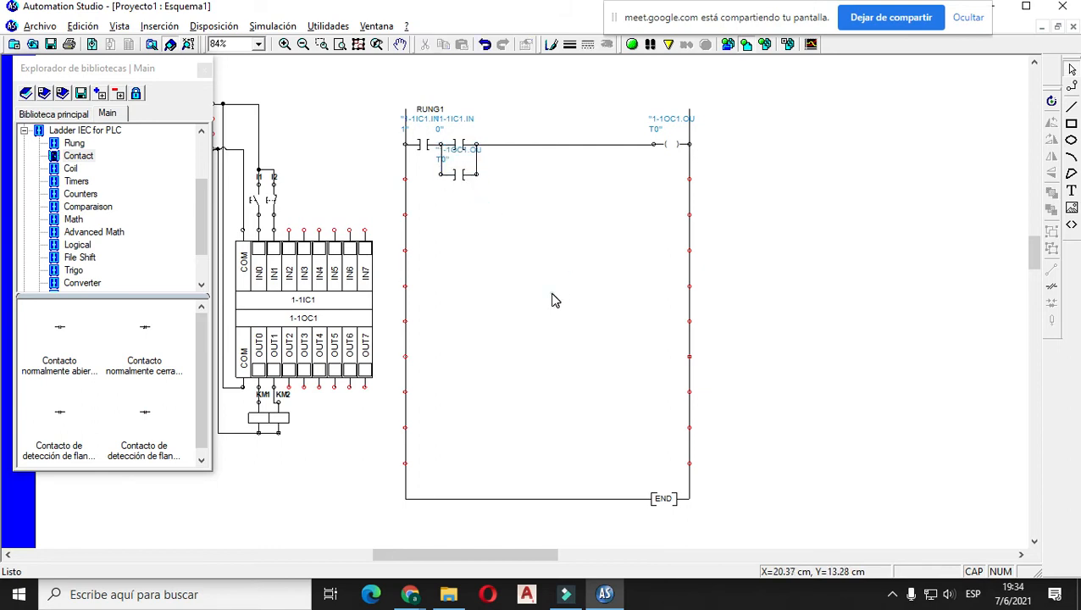
- Place another normally open contact inside the rung frame, level with the third connection point of the rails
{"action": "left_click", "coordinate": [654, 144]}
{"action": "left_click", "coordinate": [59, 339]}
{"action": "left_click_drag", "start_coordinate": [61, 339], "coordinate": [515, 244]}
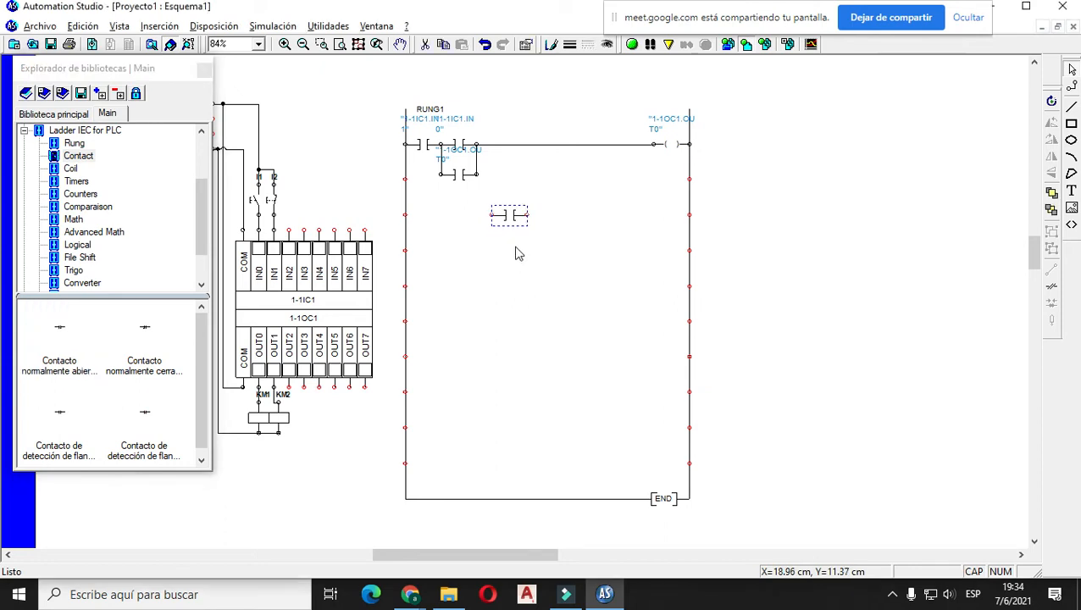
- Place a Temporizador a la conexión (TON) near the right rail, with its EN pin level with the new contact
{"action": "left_click", "coordinate": [74, 180]}
{"action": "left_click", "coordinate": [56, 336]}
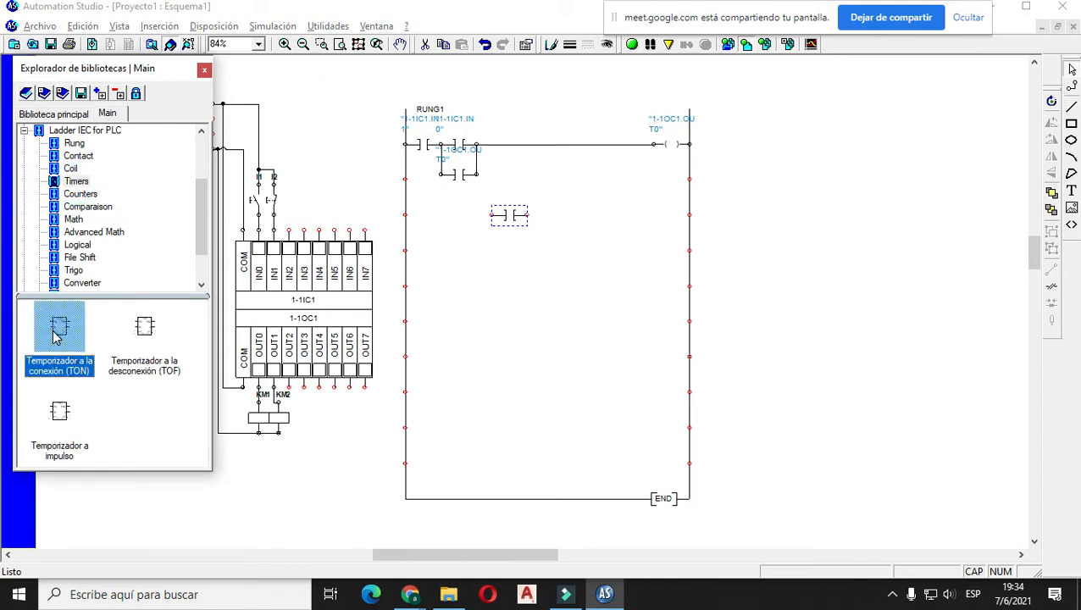
{"action": "mouse_move", "coordinate": [56, 336]}
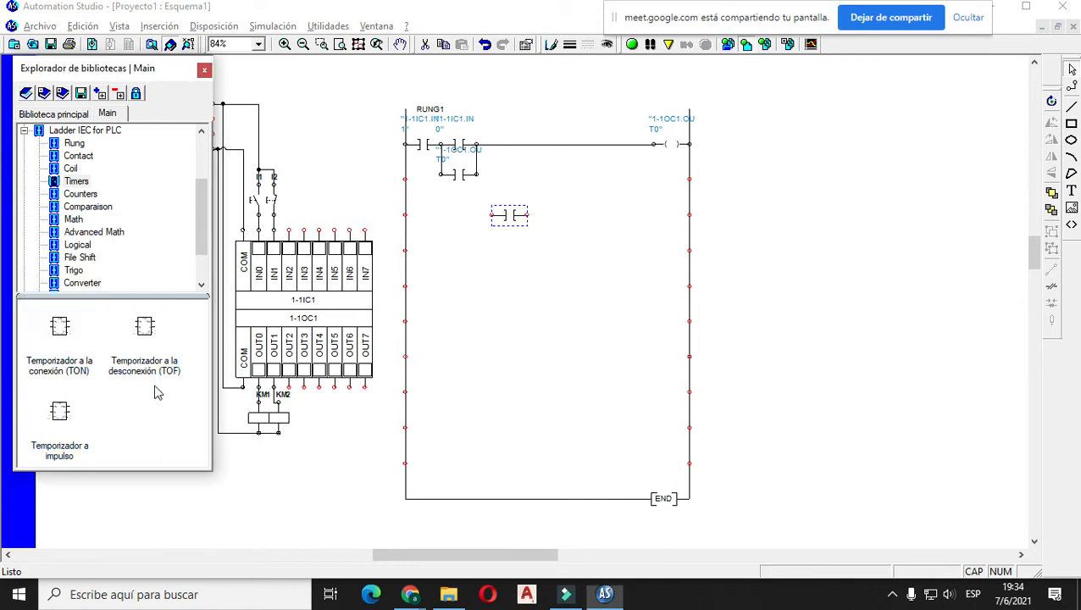
{"action": "left_click", "coordinate": [62, 351]}
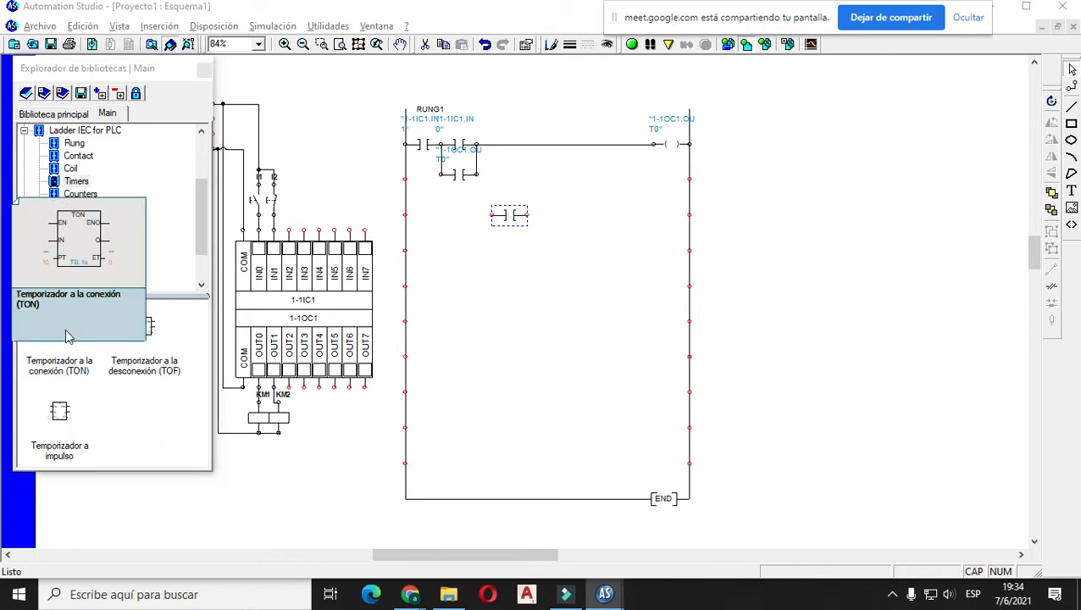
{"action": "left_click", "coordinate": [73, 265]}
{"action": "left_click_drag", "start_coordinate": [52, 343], "coordinate": [598, 306]}
{"action": "left_click", "coordinate": [547, 341]}
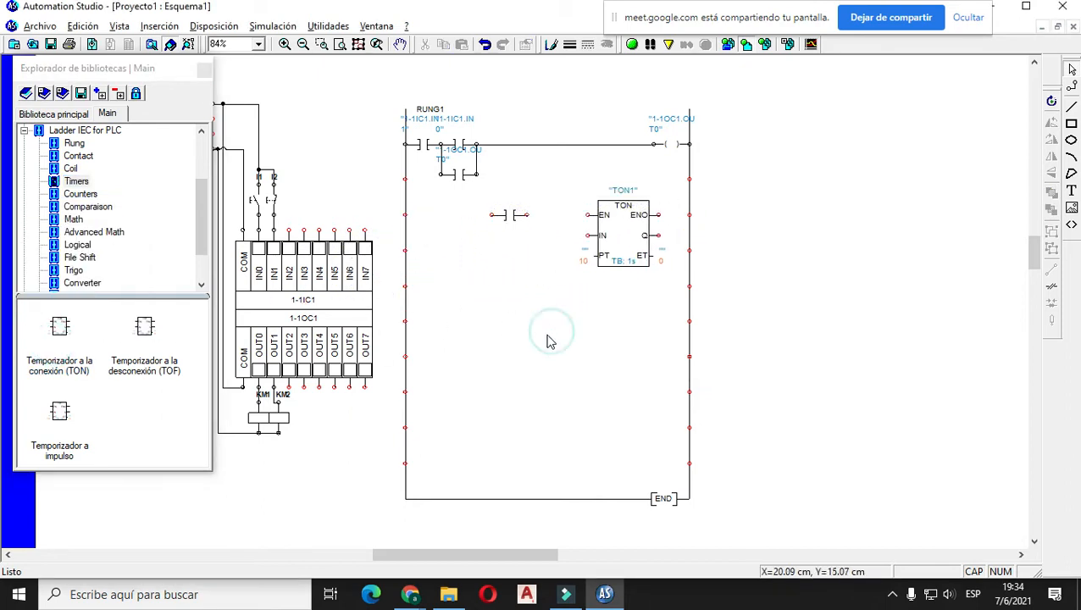
- Move the unlinked contact towards the left rail and shift the TON timer slightly left
{"action": "left_click_drag", "start_coordinate": [508, 216], "coordinate": [464, 216]}
{"action": "left_click_drag", "start_coordinate": [628, 244], "coordinate": [608, 244]}
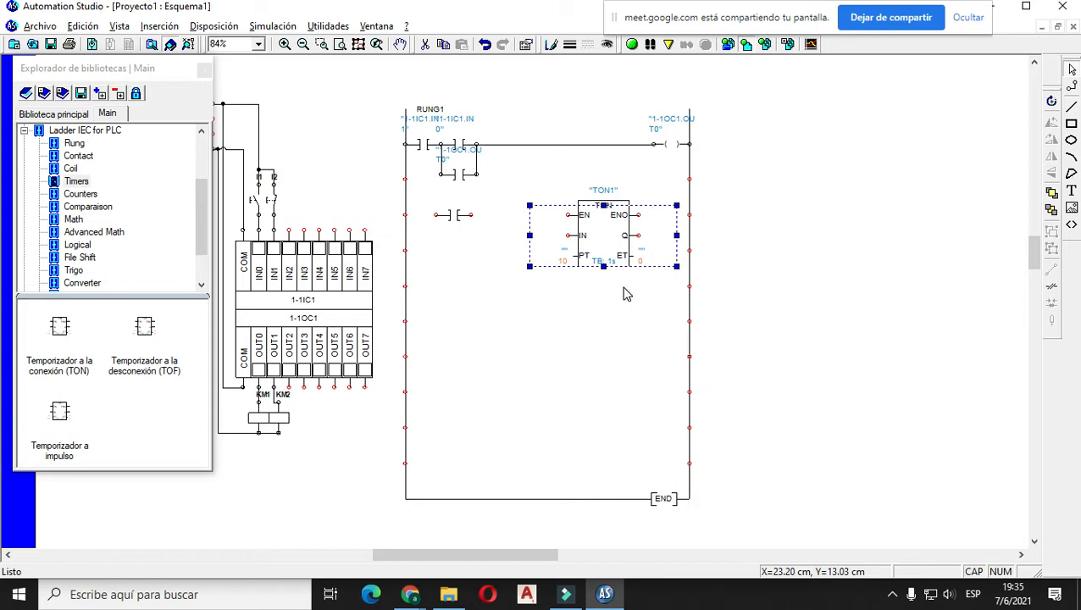
{"action": "left_click", "coordinate": [618, 317]}
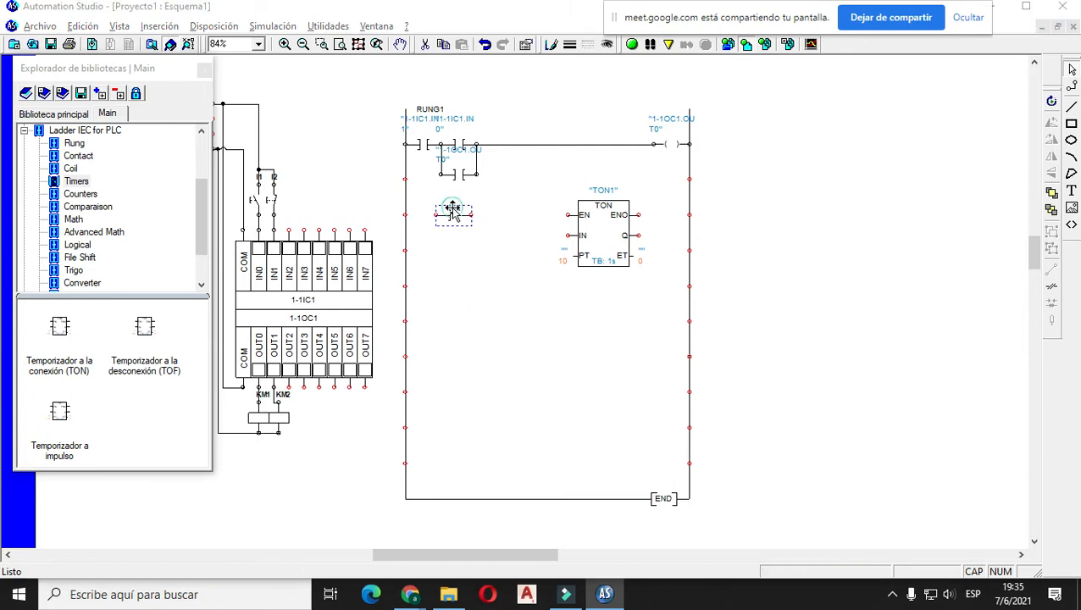
- Link the contact beside the TON timer to output OUT0
{"action": "double_click", "coordinate": [450, 212]}
{"action": "left_click", "coordinate": [412, 321]}
{"action": "left_click", "coordinate": [426, 477]}
{"action": "left_click", "coordinate": [302, 477]}
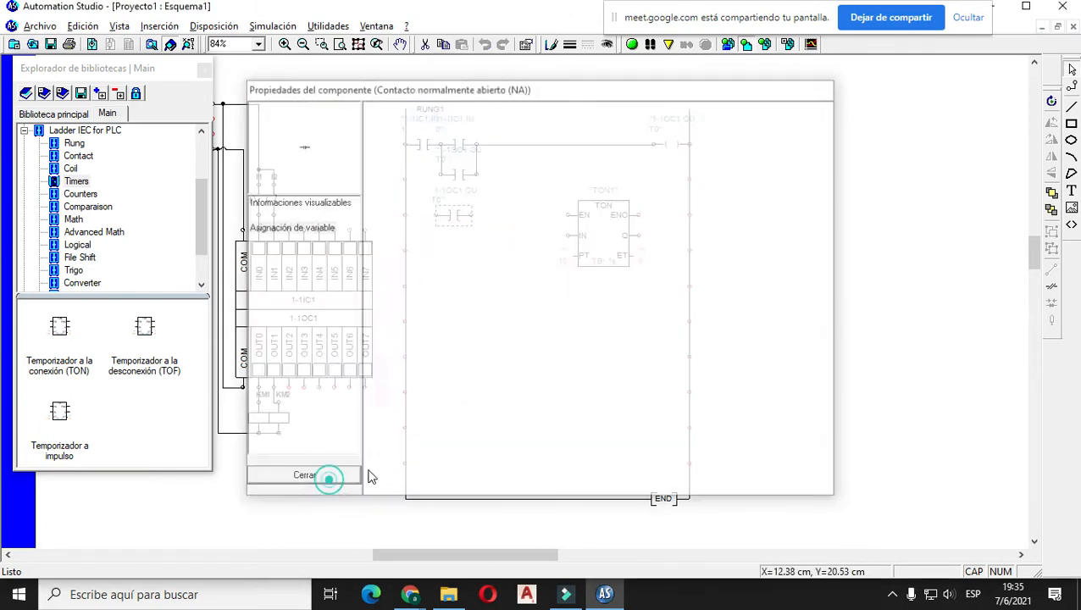
- Join the lower OUT0 contact to the left rail and wire it to the TON timer's EN and IN inputs
{"action": "mouse_move", "coordinate": [454, 216]}
{"action": "left_mouse_down"}
{"action": "mouse_move", "coordinate": [445, 217]}
{"action": "mouse_move", "coordinate": [567, 215]}
{"action": "left_mouse_up"}
{"action": "key", "text": "Left"}
{"action": "key", "text": "Left"}
{"action": "key", "text": "Left"}
{"action": "key", "text": "Left"}
{"action": "left_click", "coordinate": [454, 269]}
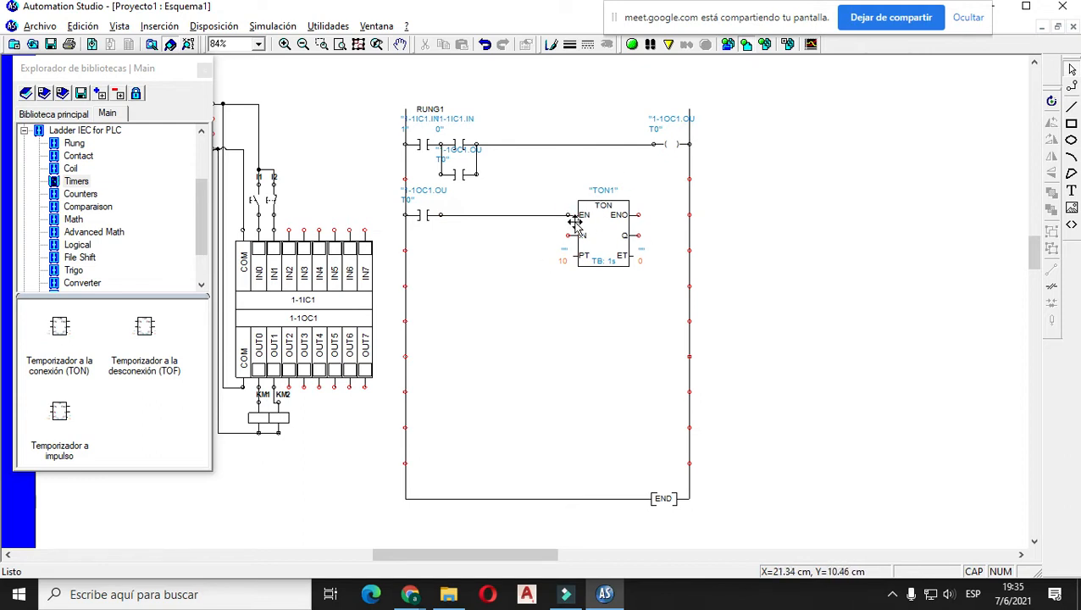
{"action": "mouse_move", "coordinate": [566, 234]}
{"action": "left_mouse_down"}
{"action": "mouse_move", "coordinate": [535, 234]}
{"action": "mouse_move", "coordinate": [527, 219]}
{"action": "mouse_move", "coordinate": [542, 214]}
{"action": "mouse_move", "coordinate": [514, 297]}
{"action": "left_mouse_up"}
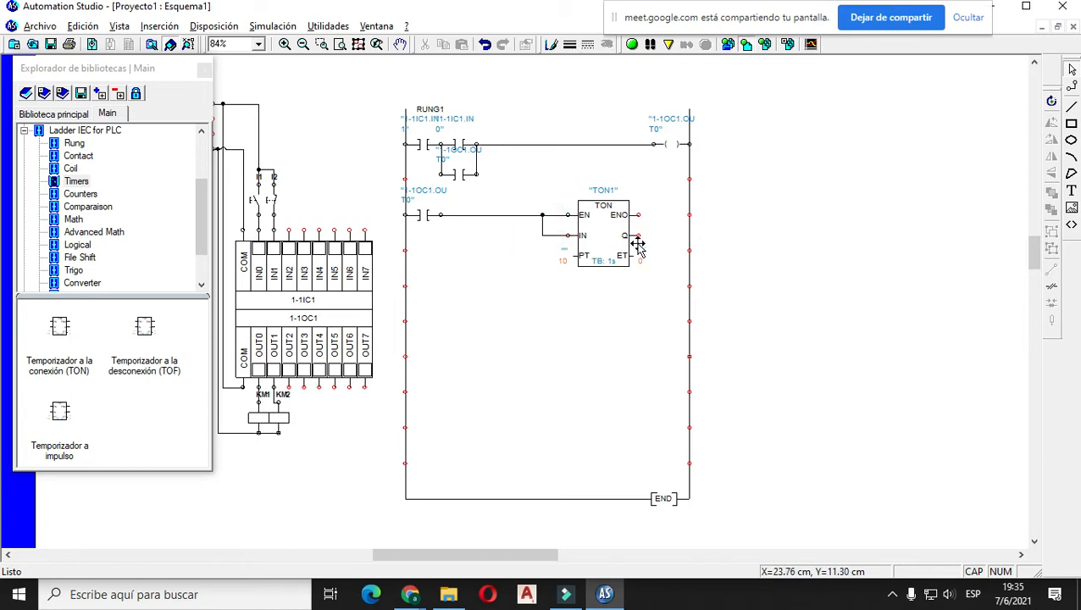
{"action": "left_click", "coordinate": [607, 222]}
{"action": "left_click", "coordinate": [779, 285]}
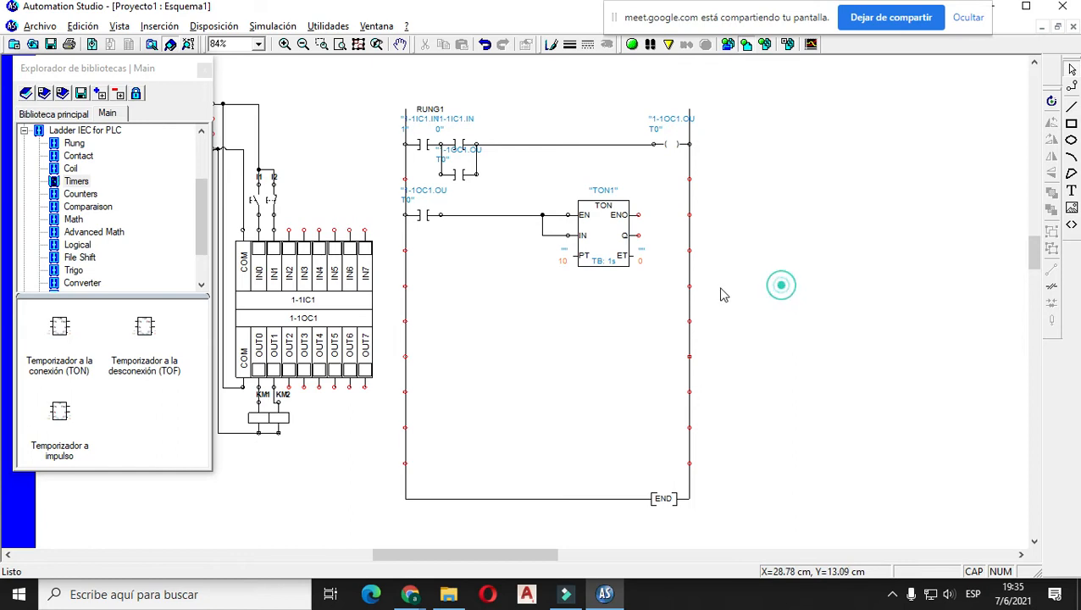
- Set the TON timer's preset variable PT to 100
{"action": "left_click", "coordinate": [603, 217]}
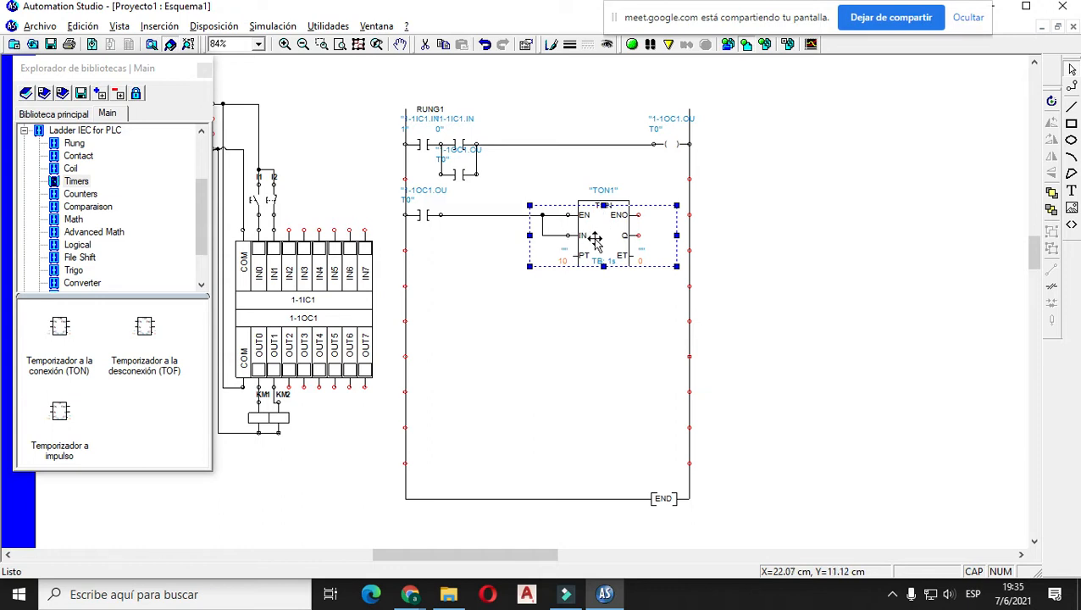
{"action": "double_click", "coordinate": [611, 235]}
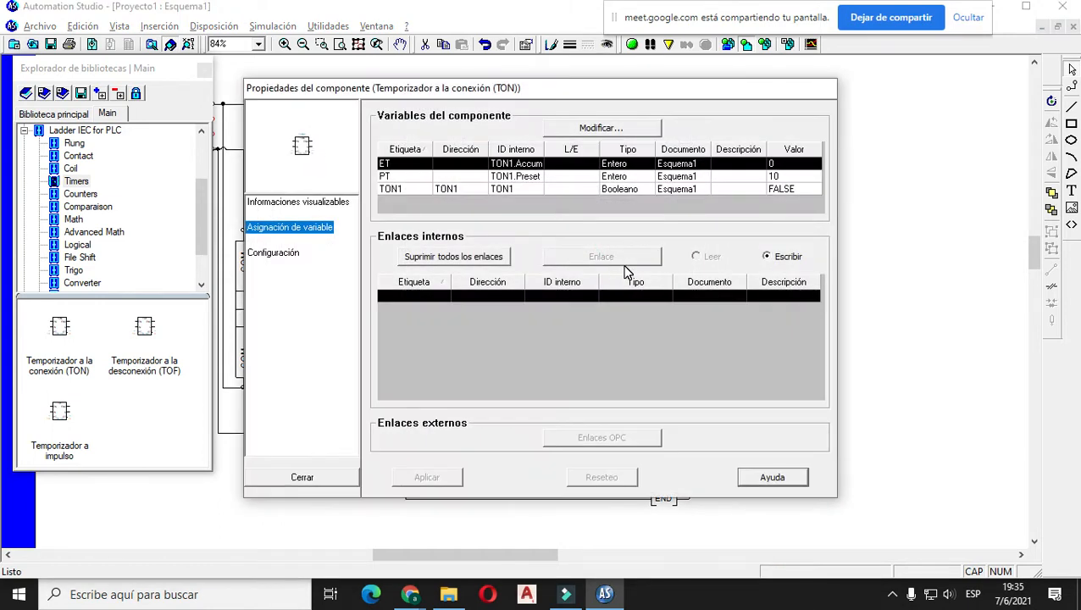
{"action": "left_click", "coordinate": [390, 177]}
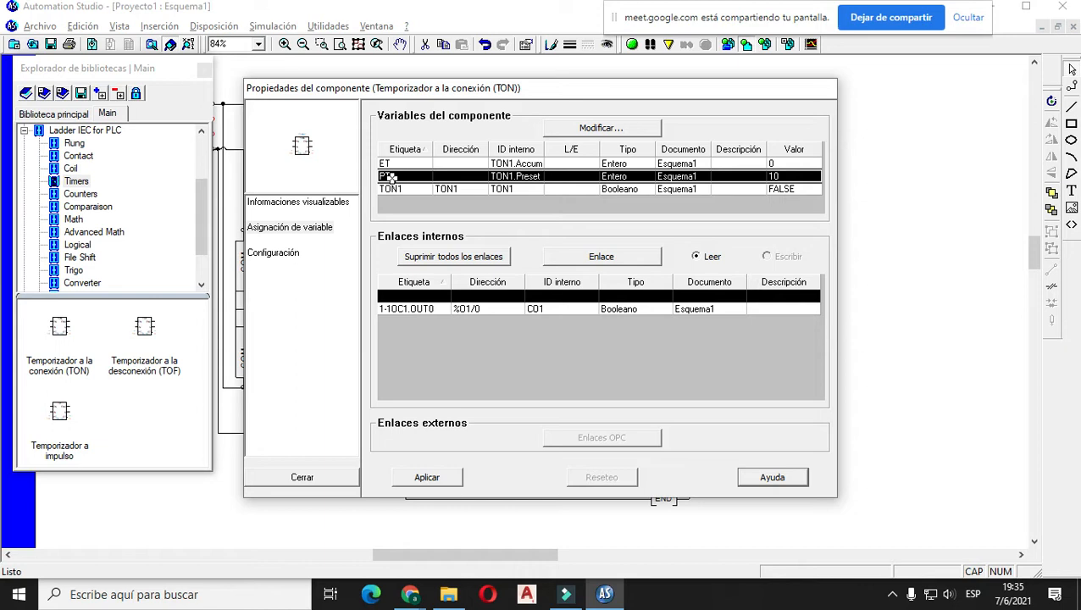
{"action": "left_click", "coordinate": [397, 164]}
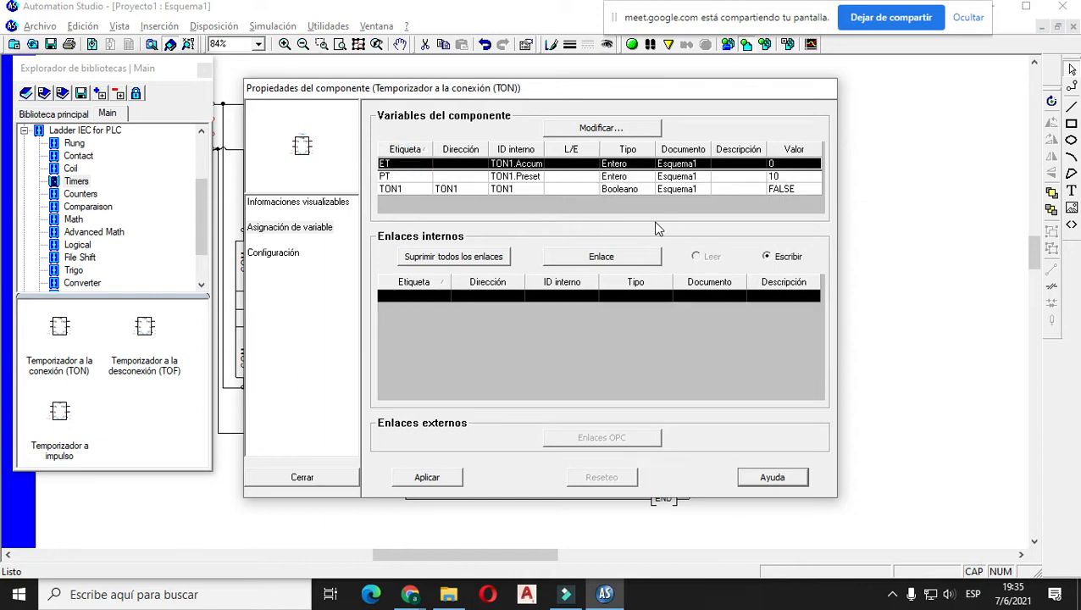
{"action": "double_click", "coordinate": [787, 175]}
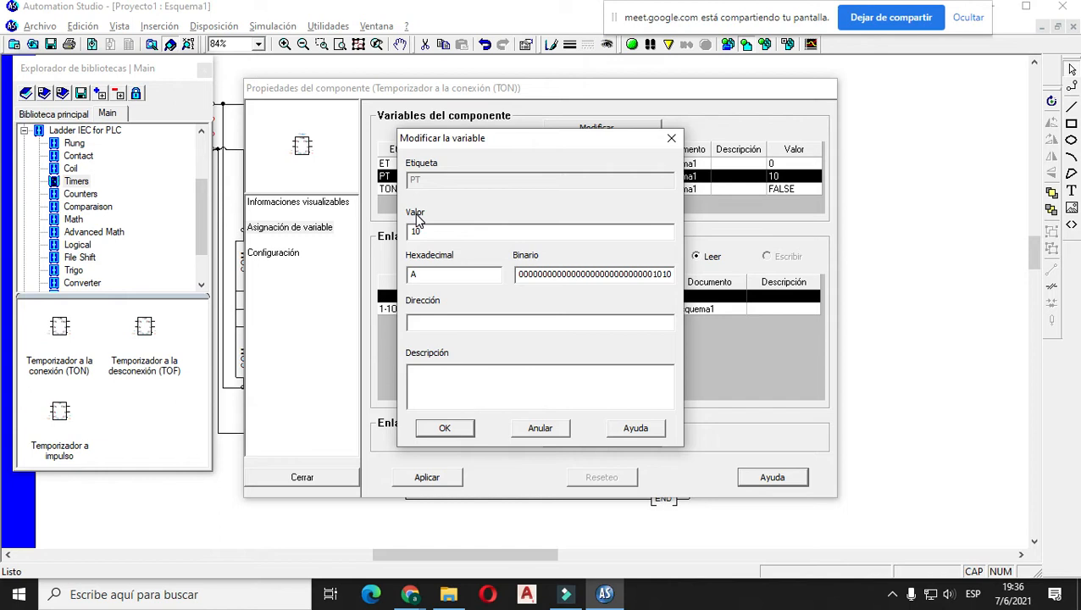
{"action": "left_click_drag", "start_coordinate": [426, 229], "coordinate": [412, 232]}
{"action": "left_click", "coordinate": [415, 231]}
{"action": "left_click", "coordinate": [423, 230]}
{"action": "type", "text": "0"}
{"action": "left_click", "coordinate": [441, 427]}
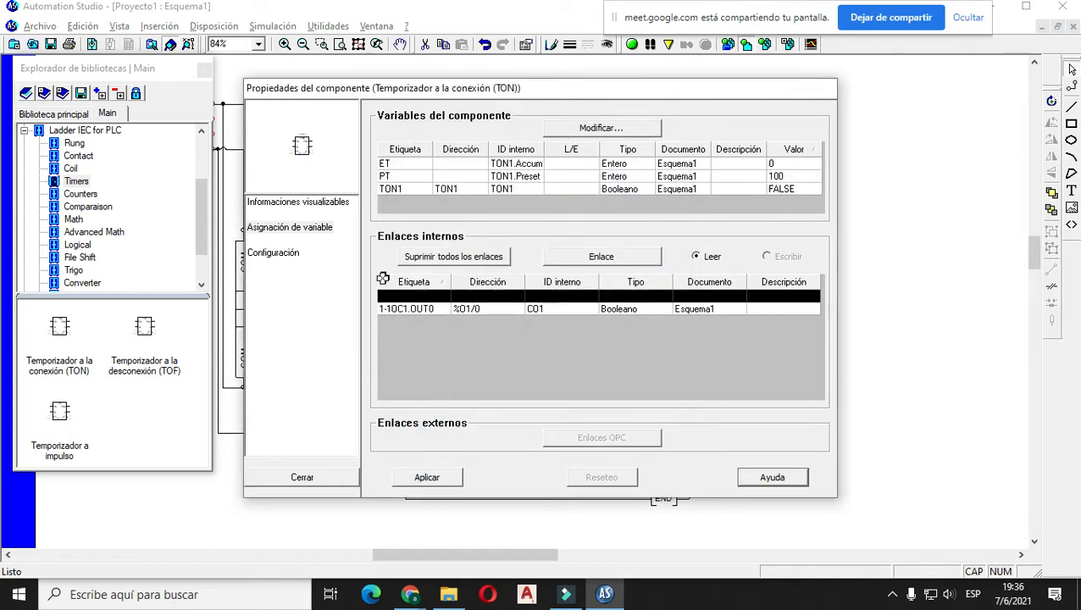
- Switch to the Google Meet call, admit the waiting participant, and return to Automation Studio
{"action": "mouse_move", "coordinate": [410, 594]}
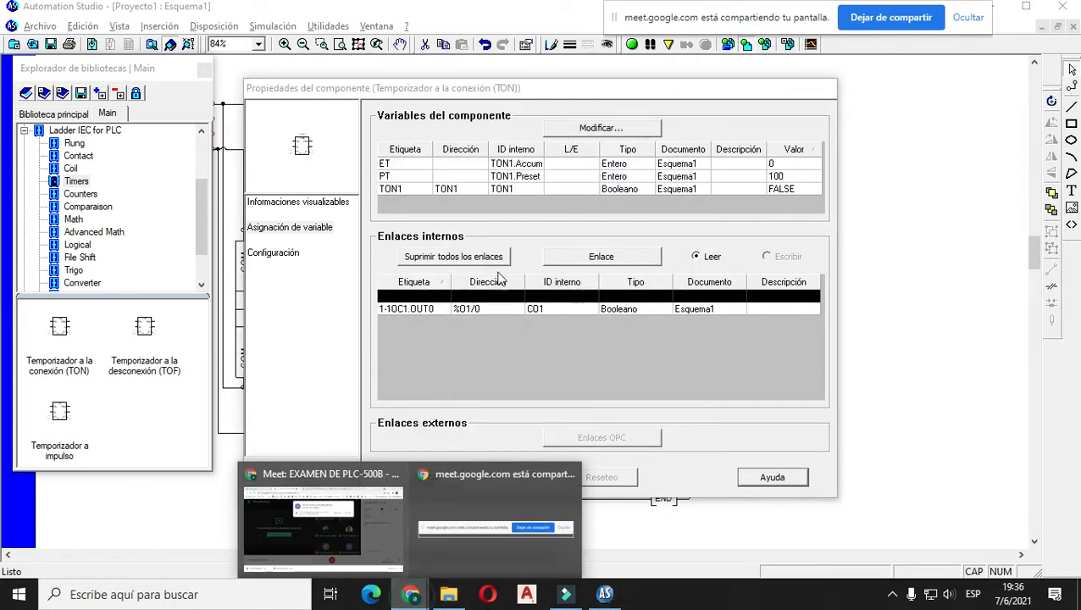
{"action": "left_click", "coordinate": [366, 522]}
{"action": "left_click", "coordinate": [710, 179]}
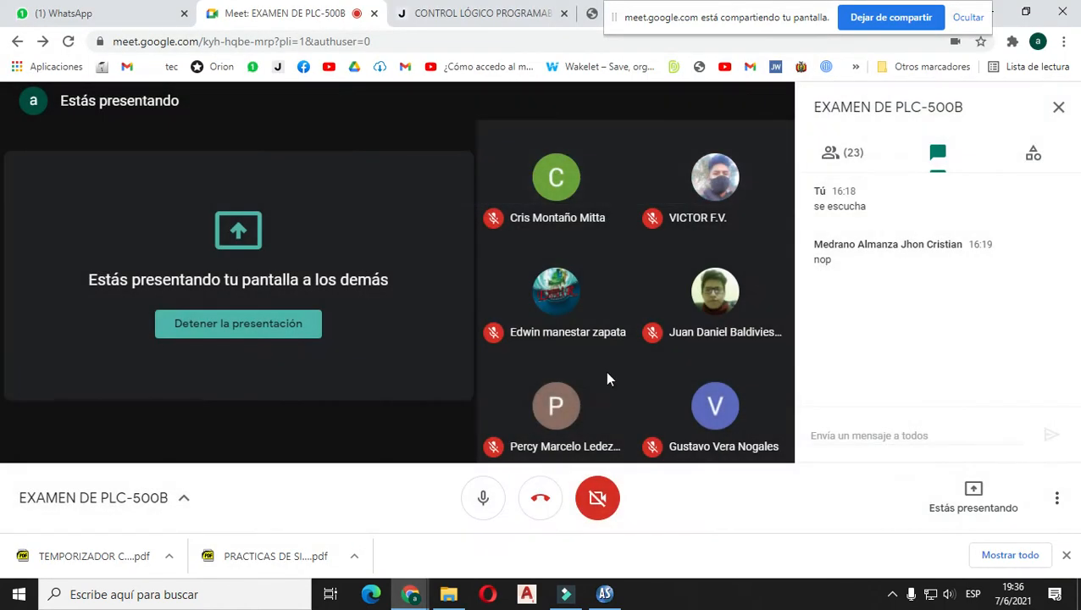
{"action": "left_click", "coordinate": [604, 593]}
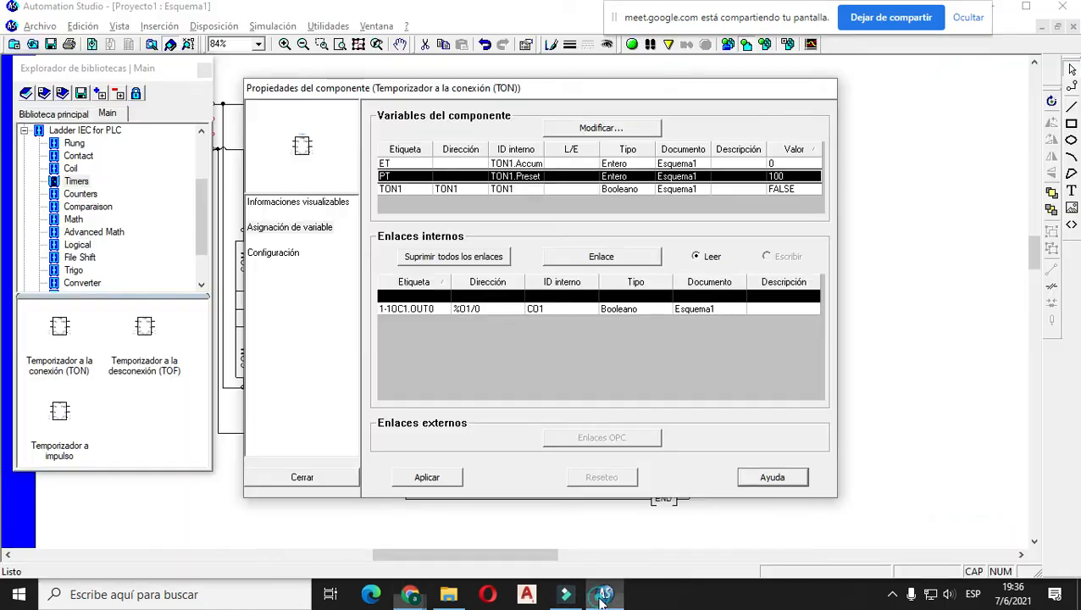
- Examine the time base options in the TON timer's configuration
{"action": "left_click", "coordinate": [283, 256]}
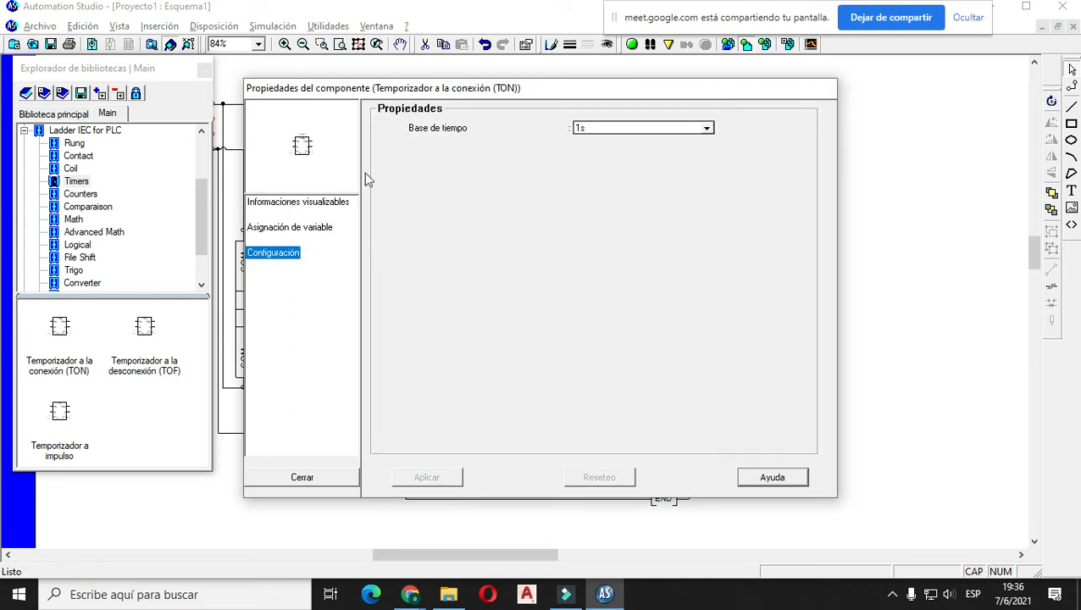
{"action": "left_click", "coordinate": [708, 129]}
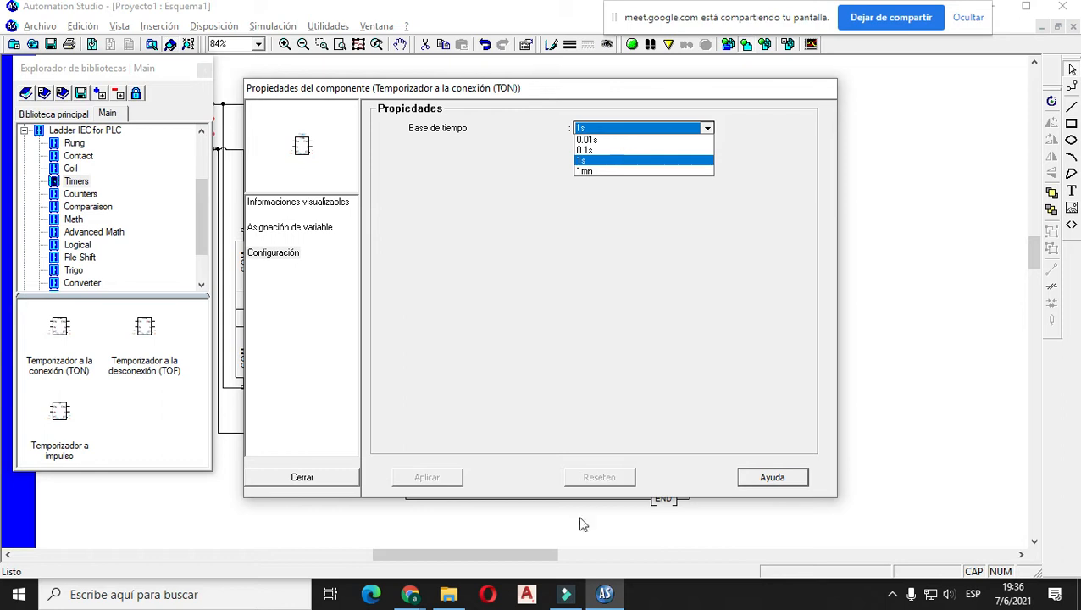
- Admit another waiting participant in the Google Meet call and return to Automation Studio
{"action": "left_click", "coordinate": [410, 594]}
{"action": "left_click", "coordinate": [357, 522]}
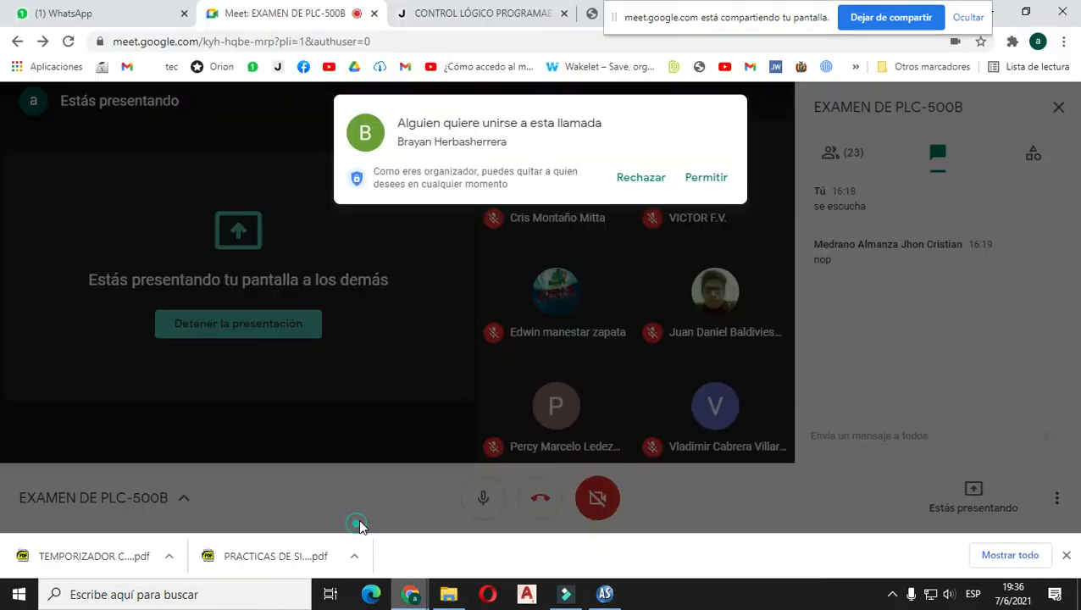
{"action": "left_click", "coordinate": [706, 181]}
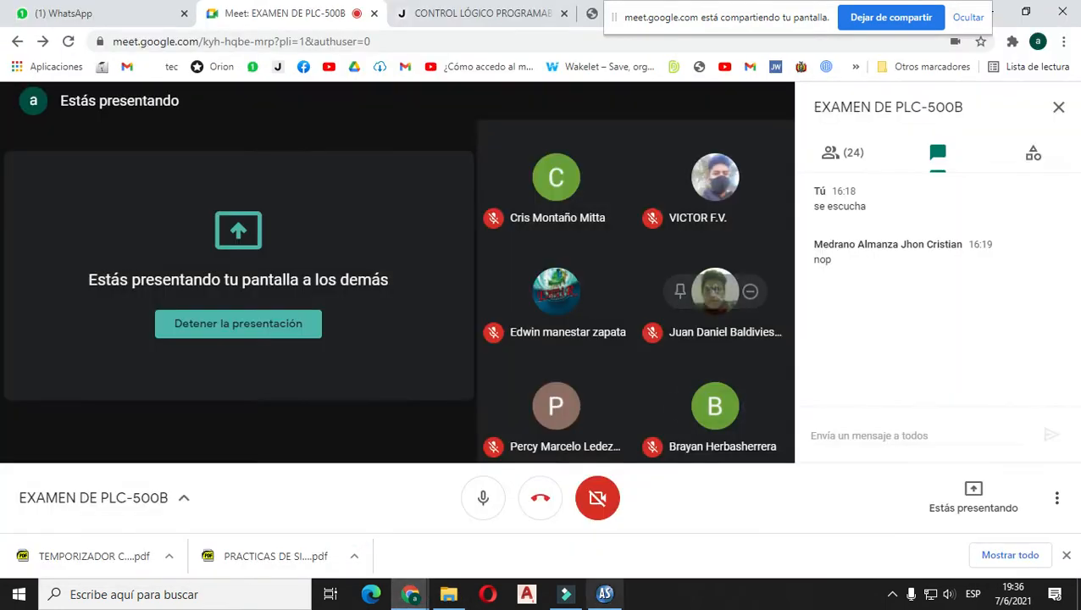
{"action": "left_click", "coordinate": [604, 593]}
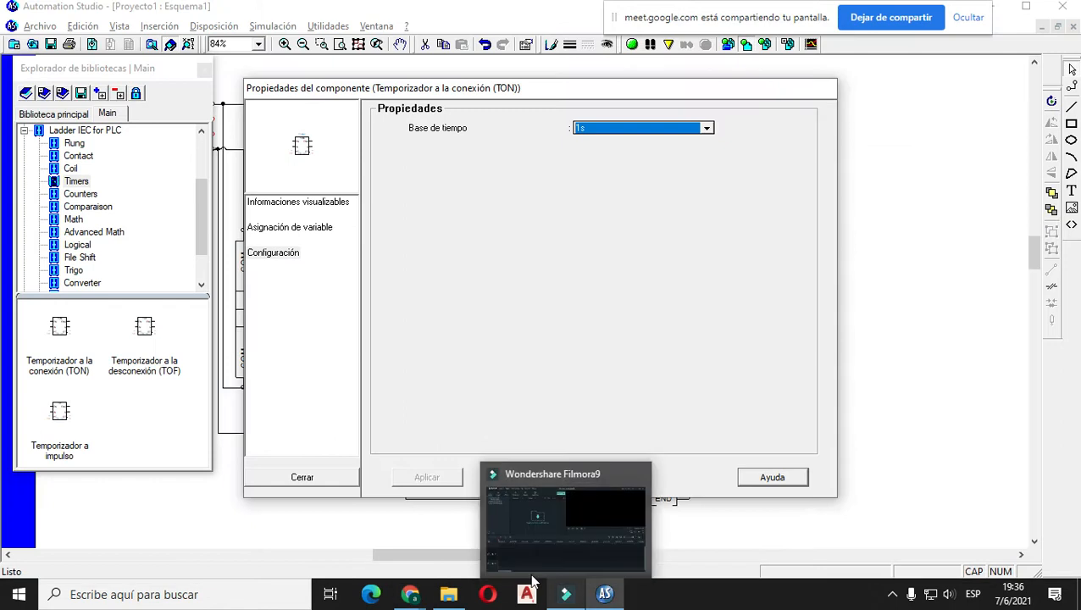
- Keep the TON timer's time base at 1s and set its preset variable PT to 5
{"action": "left_click", "coordinate": [705, 128]}
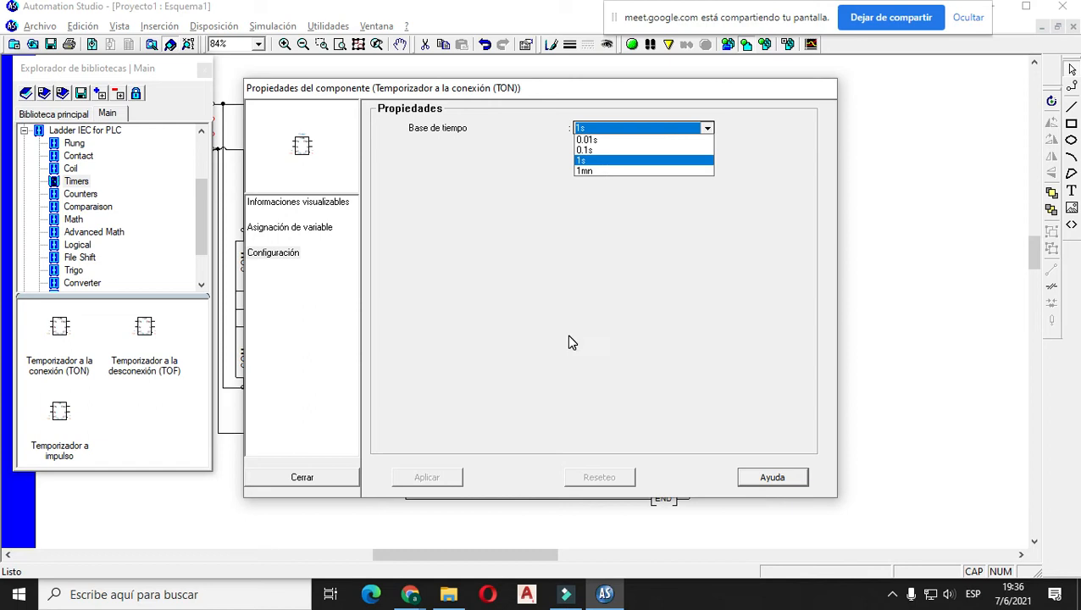
{"action": "left_click", "coordinate": [606, 290]}
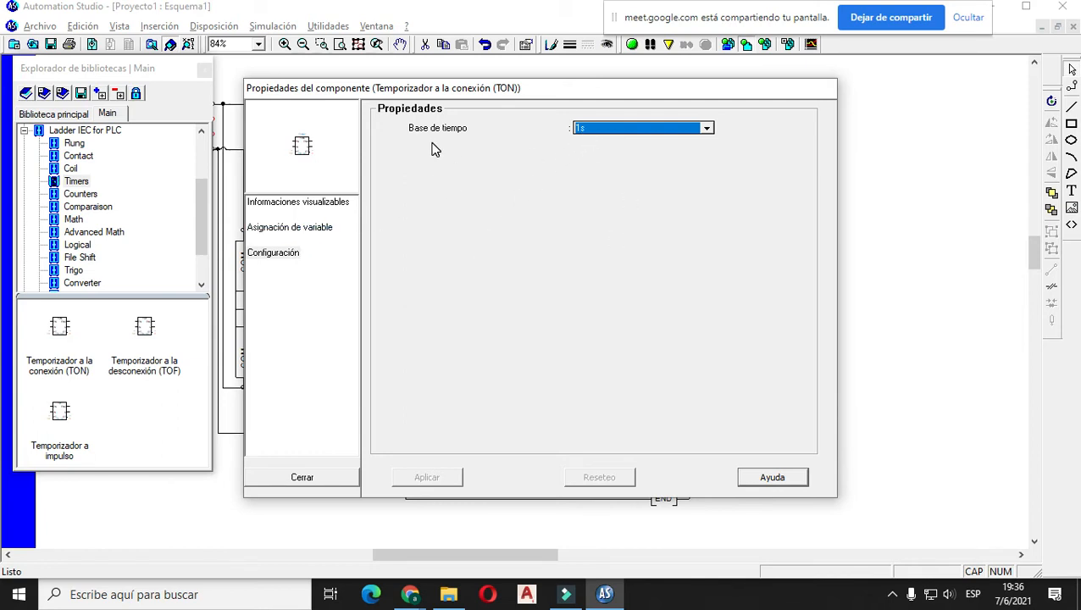
{"action": "left_click", "coordinate": [274, 235]}
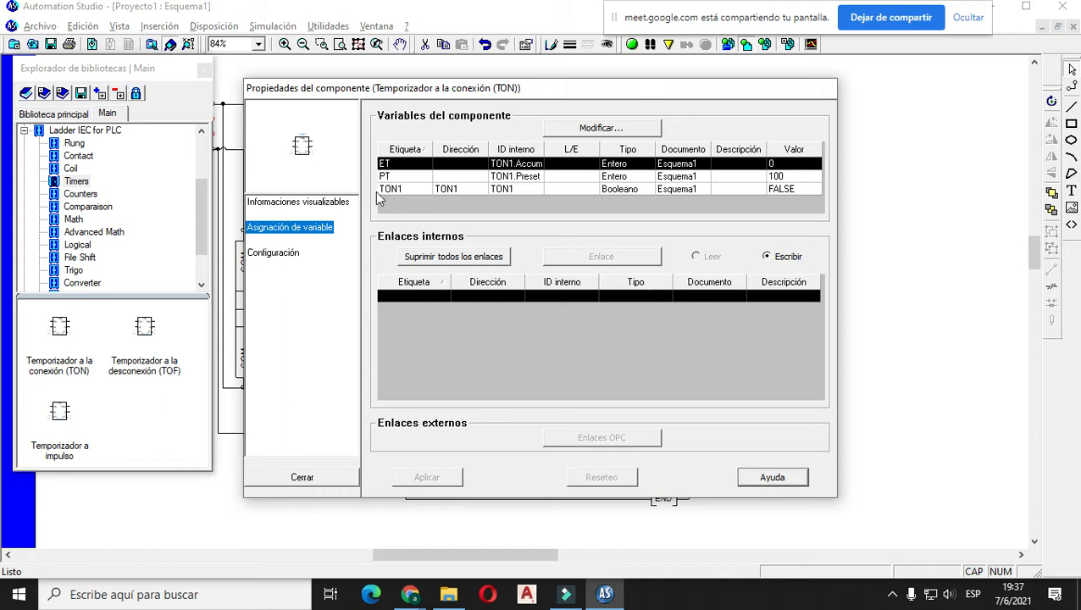
{"action": "double_click", "coordinate": [793, 175]}
{"action": "left_click_drag", "start_coordinate": [441, 227], "coordinate": [416, 235]}
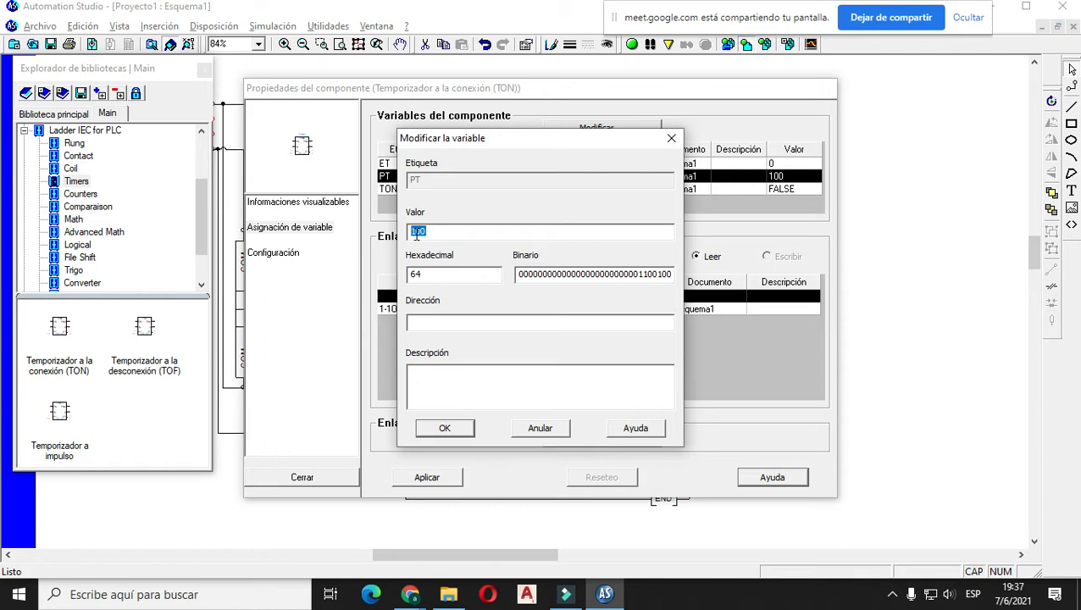
{"action": "key", "text": "BackSpace"}
{"action": "left_click", "coordinate": [464, 429]}
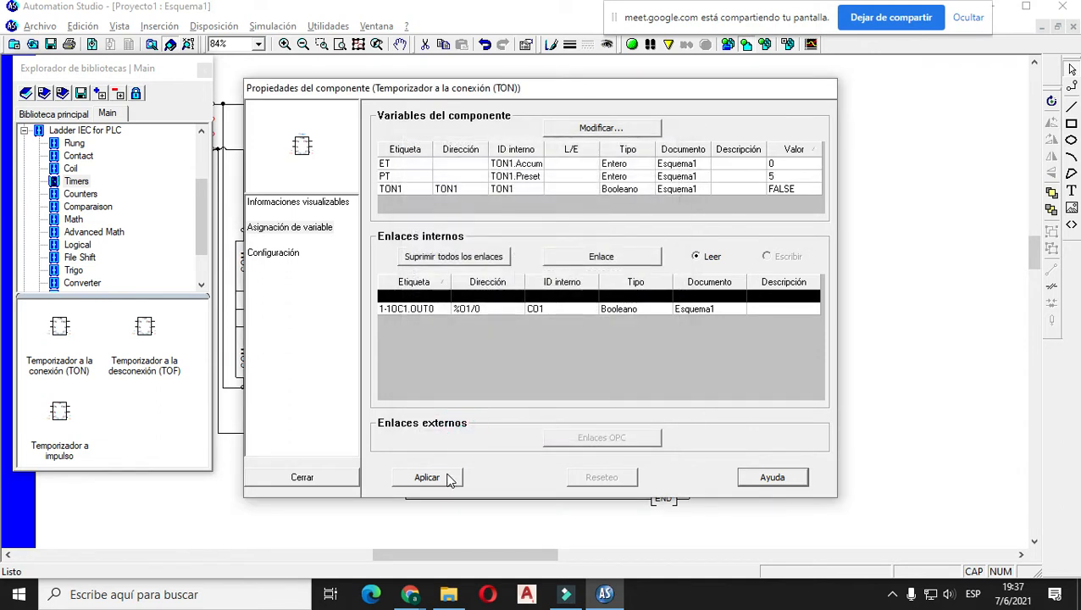
{"action": "left_click", "coordinate": [449, 479]}
{"action": "left_click", "coordinate": [323, 477]}
{"action": "left_click", "coordinate": [505, 361]}
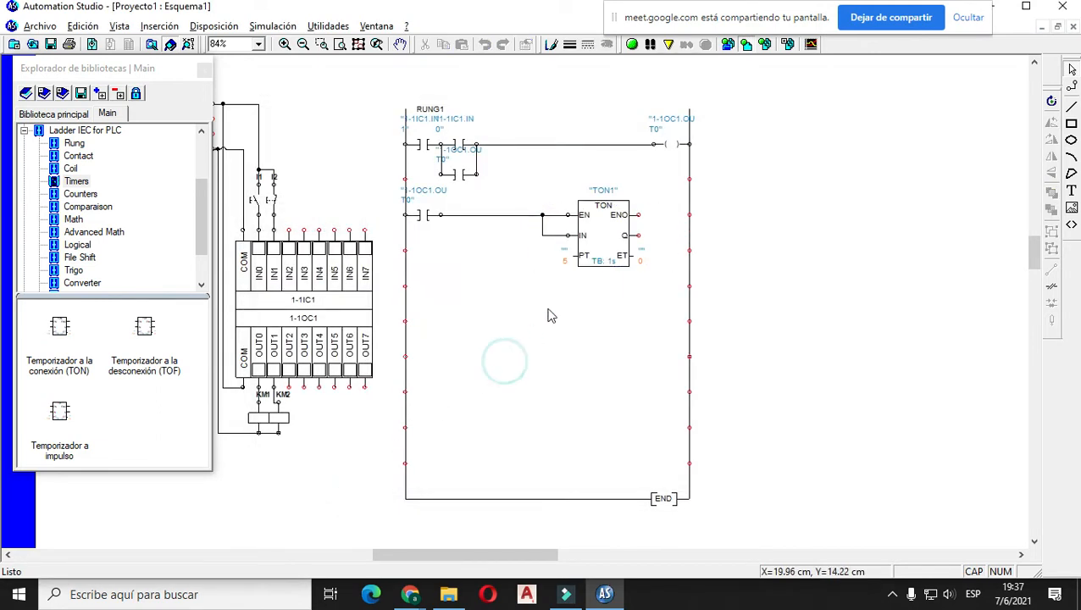
- Place a normally open ladder contact below the TON timer, link it to TON1, and wire it to the timer's rung
{"action": "left_click", "coordinate": [564, 271]}
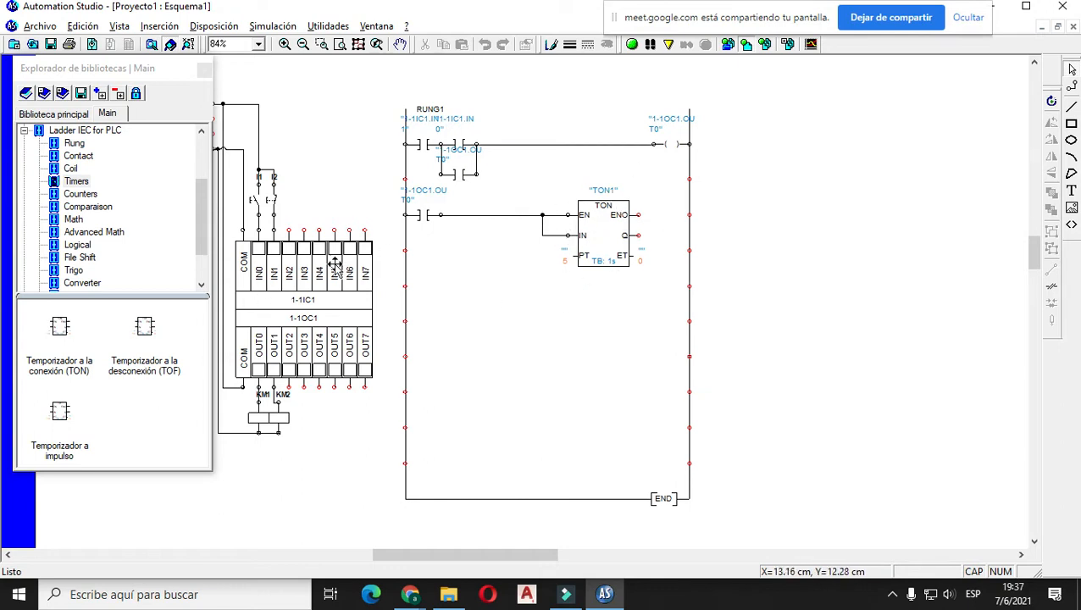
{"action": "left_click", "coordinate": [76, 156]}
{"action": "left_click_drag", "start_coordinate": [61, 329], "coordinate": [520, 305]}
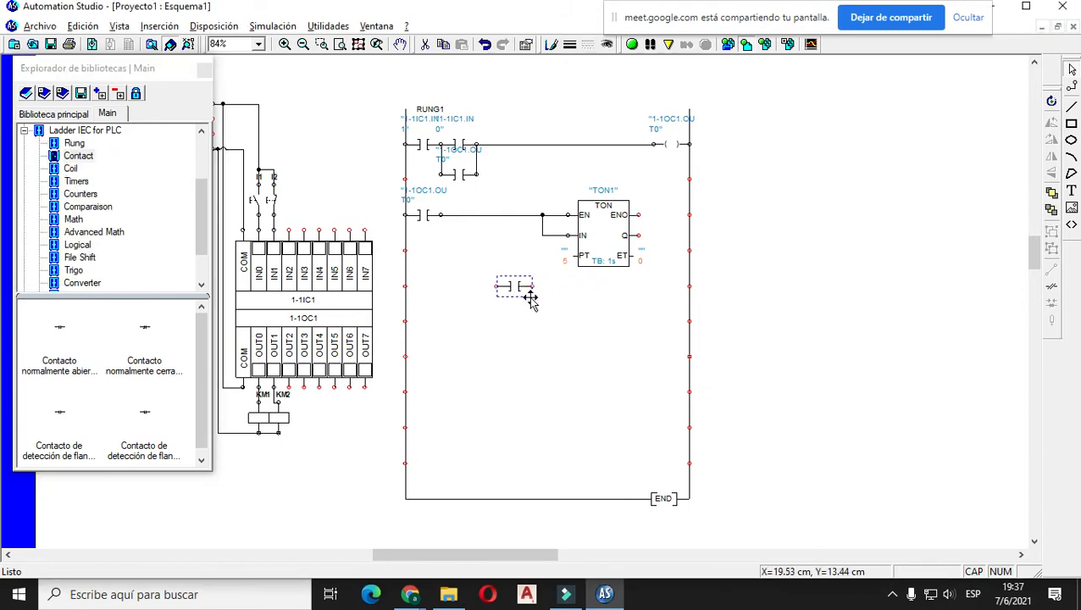
{"action": "double_click", "coordinate": [524, 290]}
{"action": "left_click", "coordinate": [405, 347]}
{"action": "scroll", "coordinate": [415, 350], "scroll_direction": "down", "scroll_amount": 1}
{"action": "left_click", "coordinate": [418, 347]}
{"action": "left_click", "coordinate": [427, 477]}
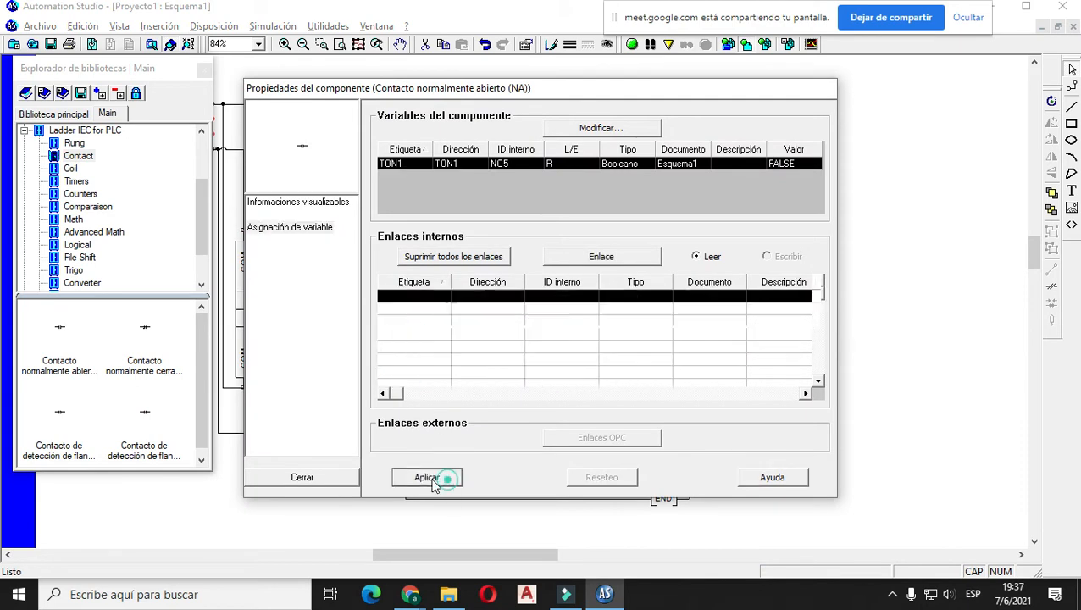
{"action": "left_click", "coordinate": [337, 479]}
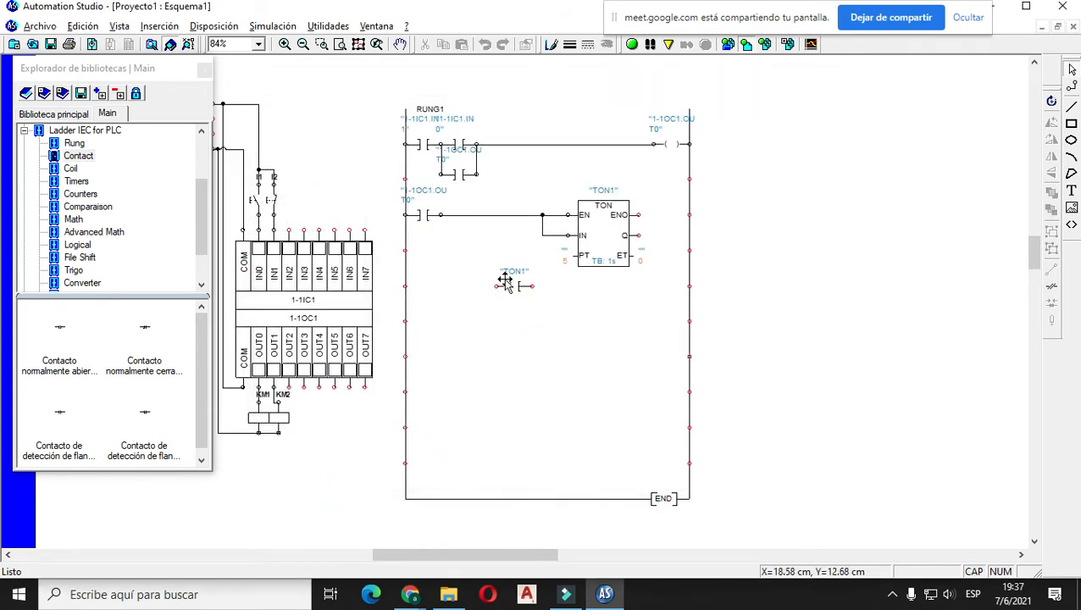
{"action": "left_click_drag", "start_coordinate": [498, 286], "coordinate": [496, 214]}
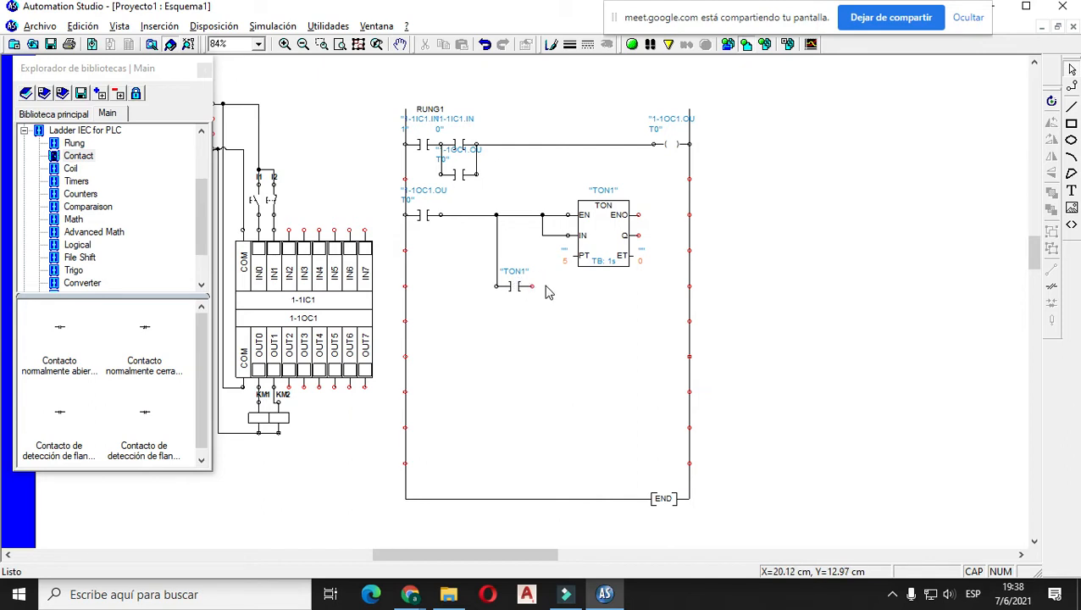
- Add a CO coil on the ladder's far rail, link it to OUT1, and wire the TON1 contact to it
{"action": "left_click", "coordinate": [82, 168]}
{"action": "left_click_drag", "start_coordinate": [66, 332], "coordinate": [669, 286]}
{"action": "left_click", "coordinate": [405, 372]}
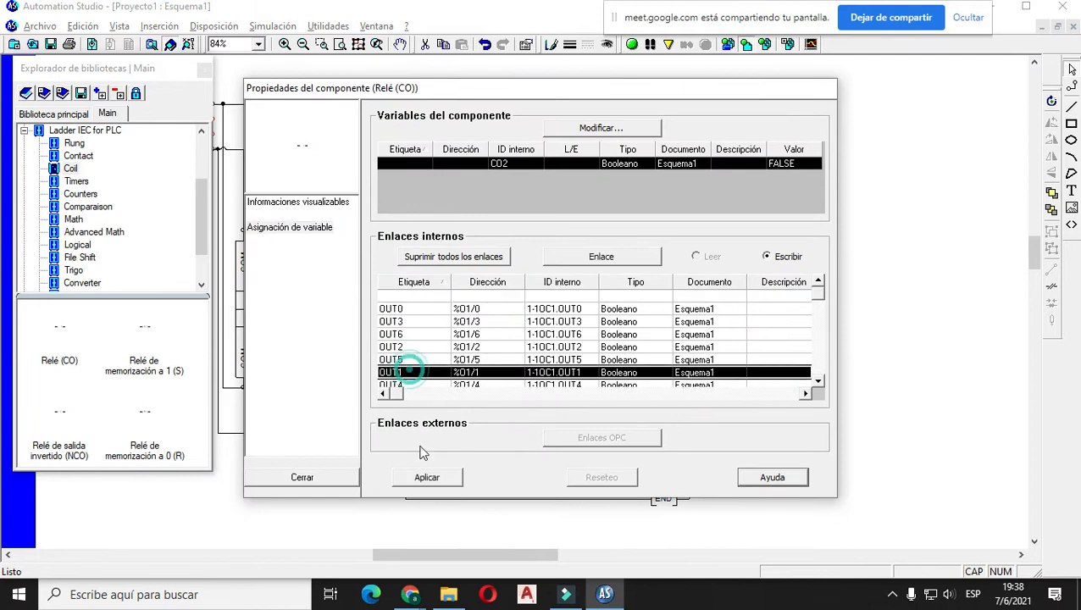
{"action": "left_click", "coordinate": [427, 477]}
{"action": "left_click", "coordinate": [339, 478]}
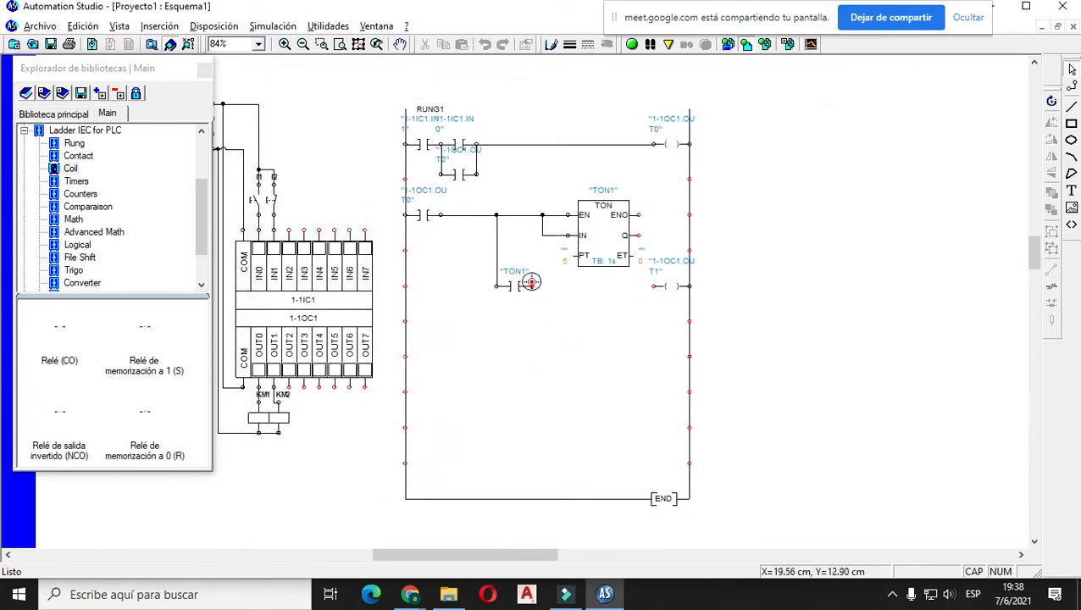
{"action": "left_click_drag", "start_coordinate": [532, 287], "coordinate": [655, 287]}
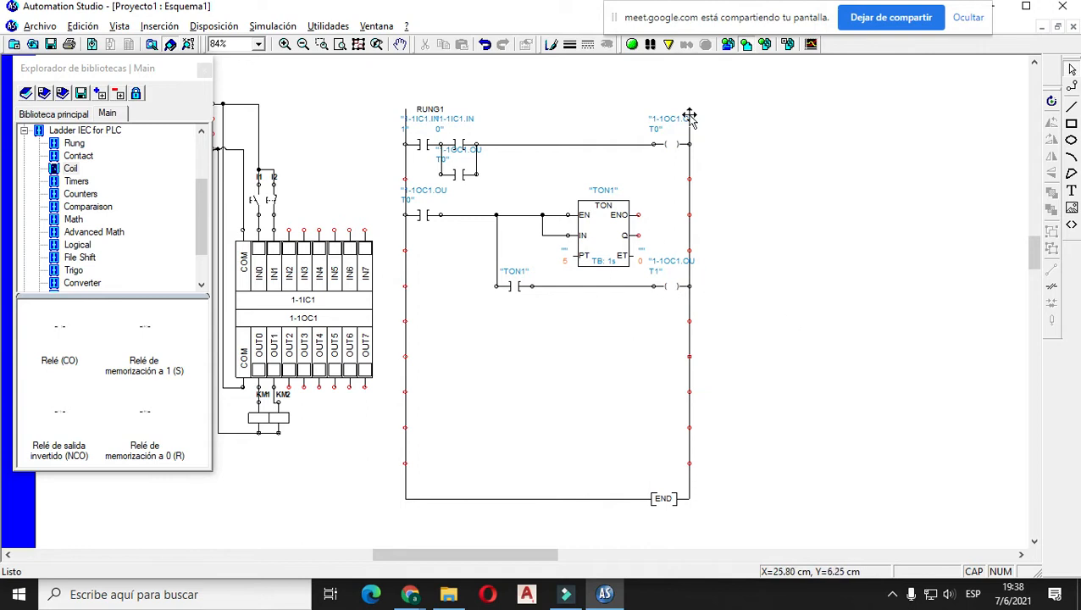
- Simulate the circuit, operating pushbutton I1 to start it and I2 to stop it, and end the simulation
{"action": "left_click", "coordinate": [632, 44]}
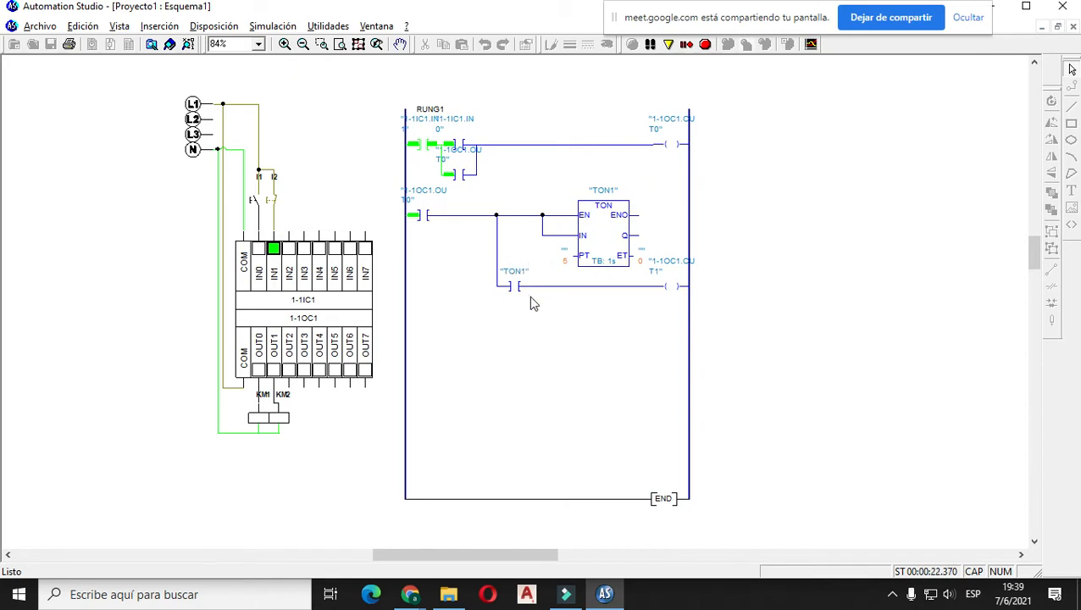
{"action": "left_click", "coordinate": [256, 210]}
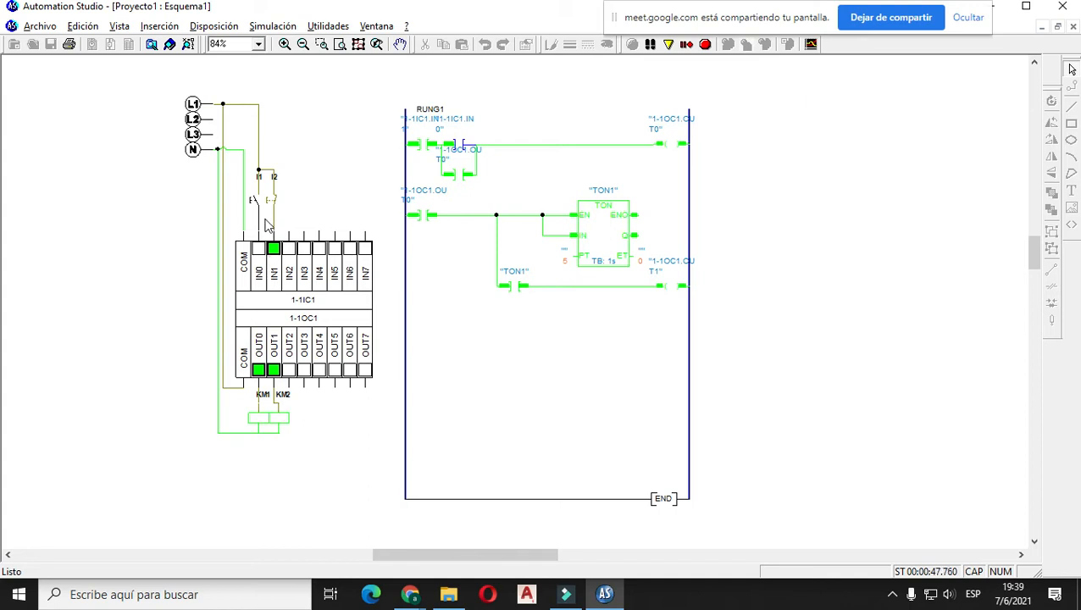
{"action": "left_click", "coordinate": [272, 212]}
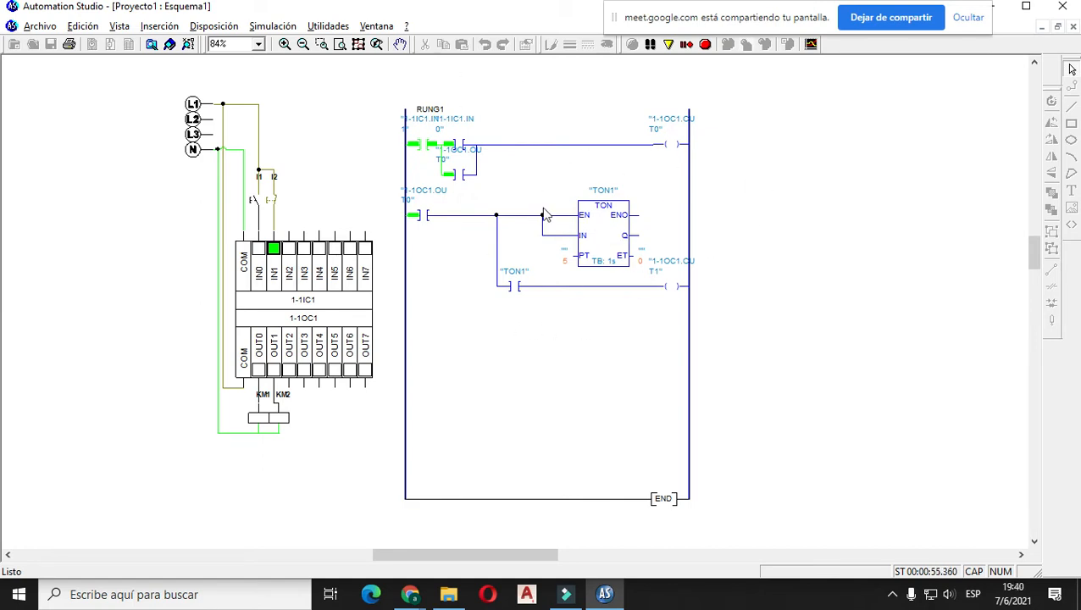
{"action": "left_click", "coordinate": [704, 44]}
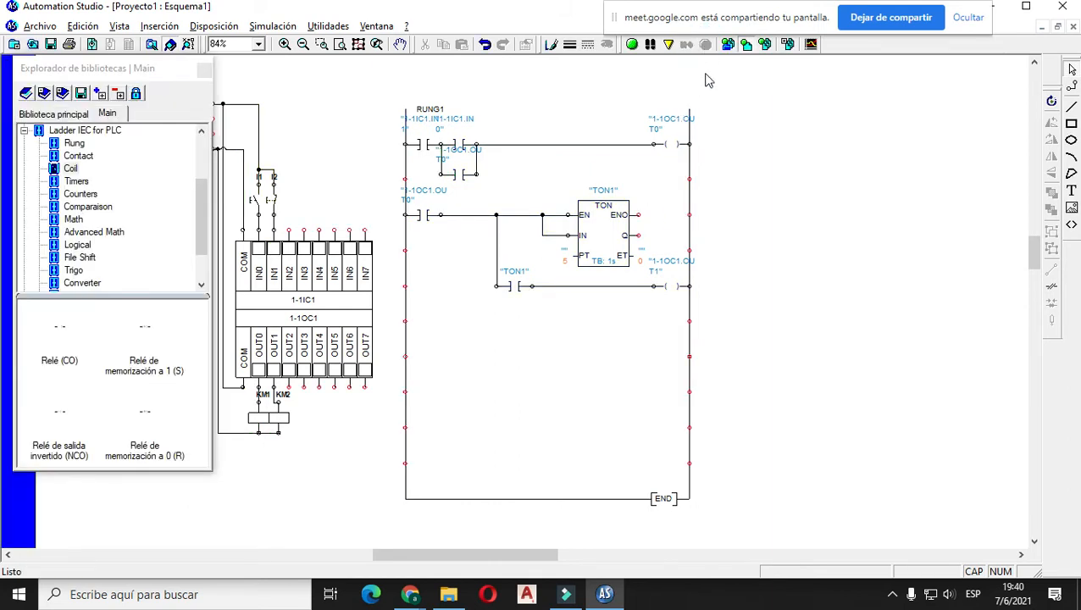
- Review the time base options in the TON timer's configuration
{"action": "left_click_drag", "start_coordinate": [529, 552], "coordinate": [522, 552]}
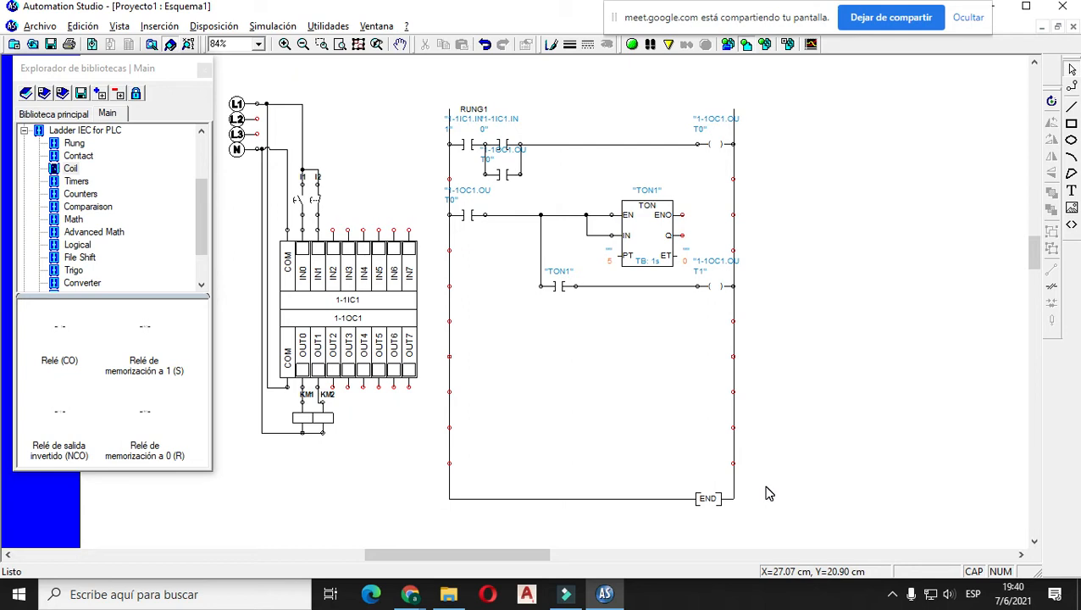
{"action": "double_click", "coordinate": [647, 235]}
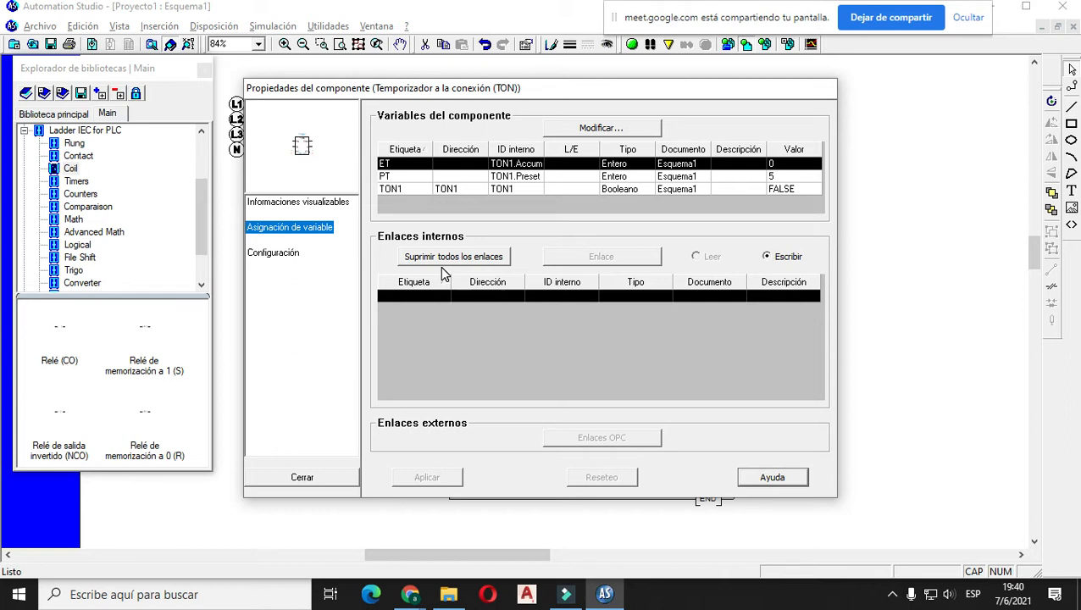
{"action": "left_click", "coordinate": [280, 258]}
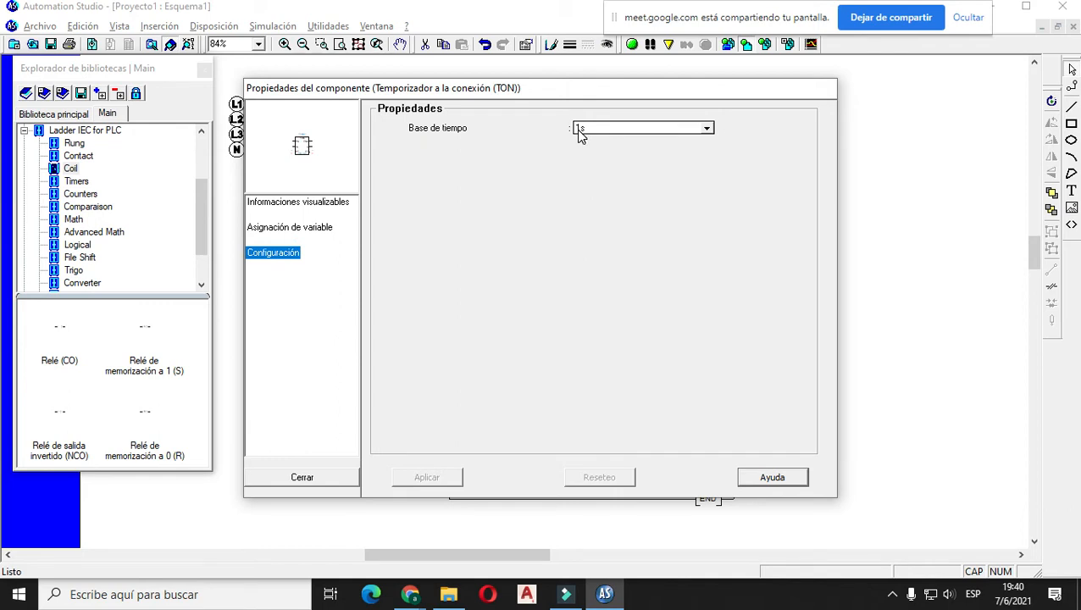
{"action": "left_click", "coordinate": [578, 132]}
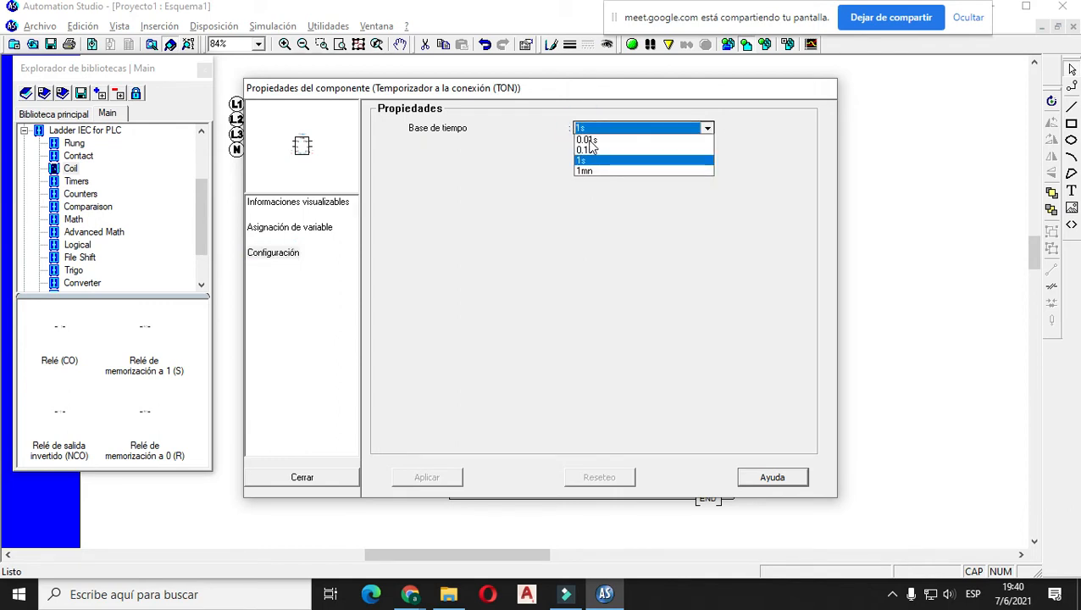
{"action": "left_click", "coordinate": [539, 166]}
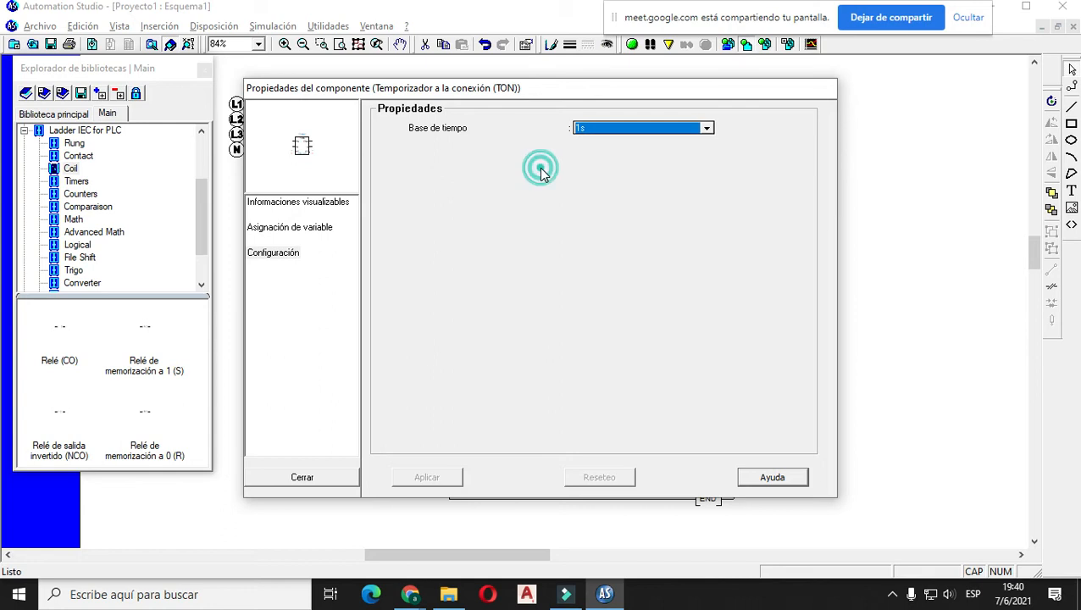
{"action": "left_click", "coordinate": [591, 185]}
- Set the TON timer's preset variable PT to 10 and apply the change
{"action": "left_click", "coordinate": [304, 230]}
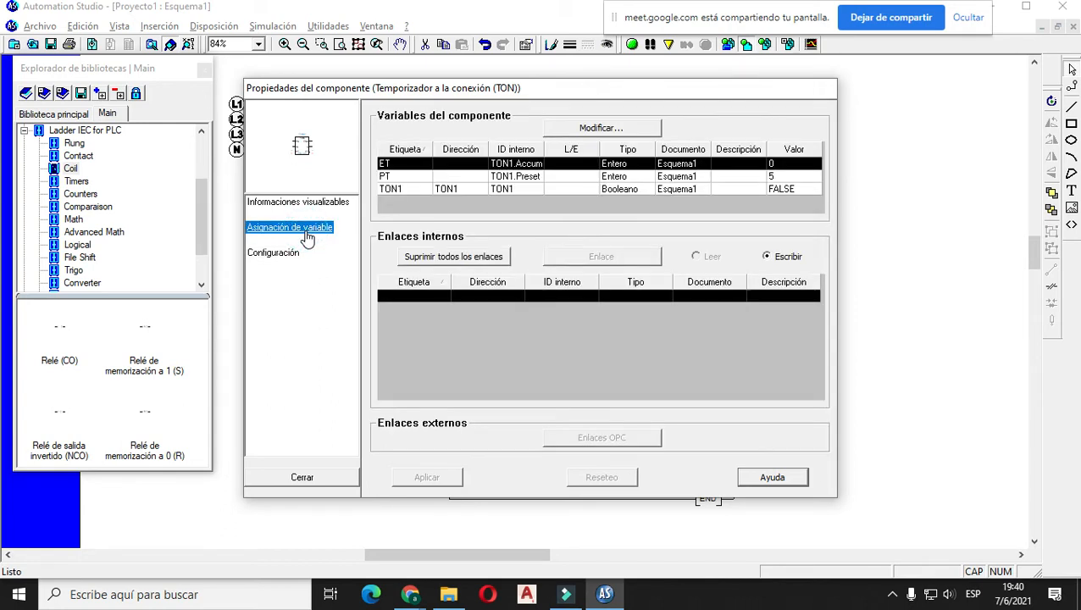
{"action": "left_click", "coordinate": [388, 176]}
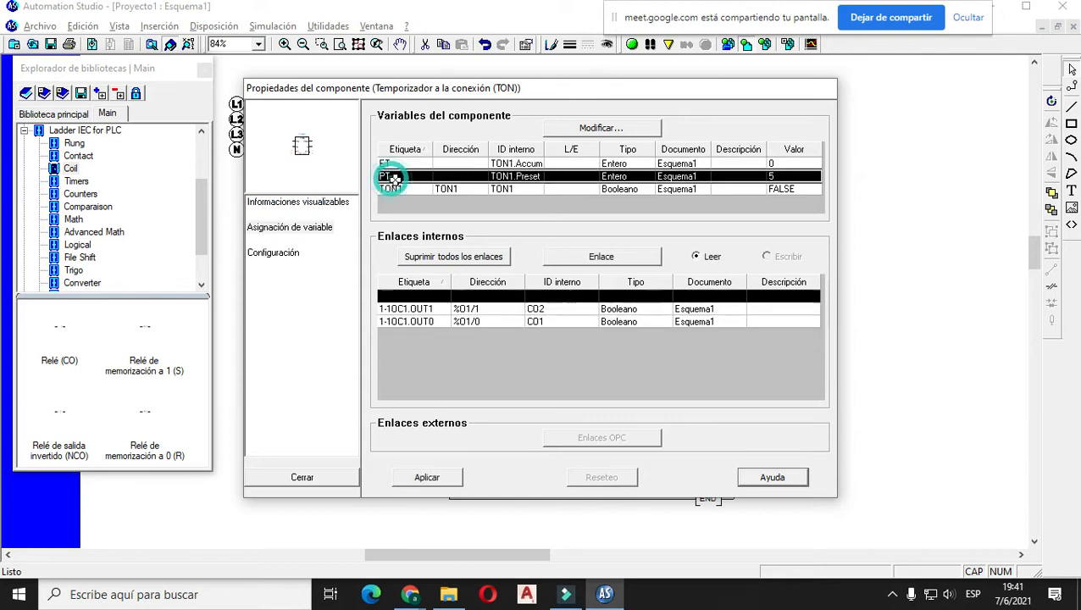
{"action": "double_click", "coordinate": [775, 175]}
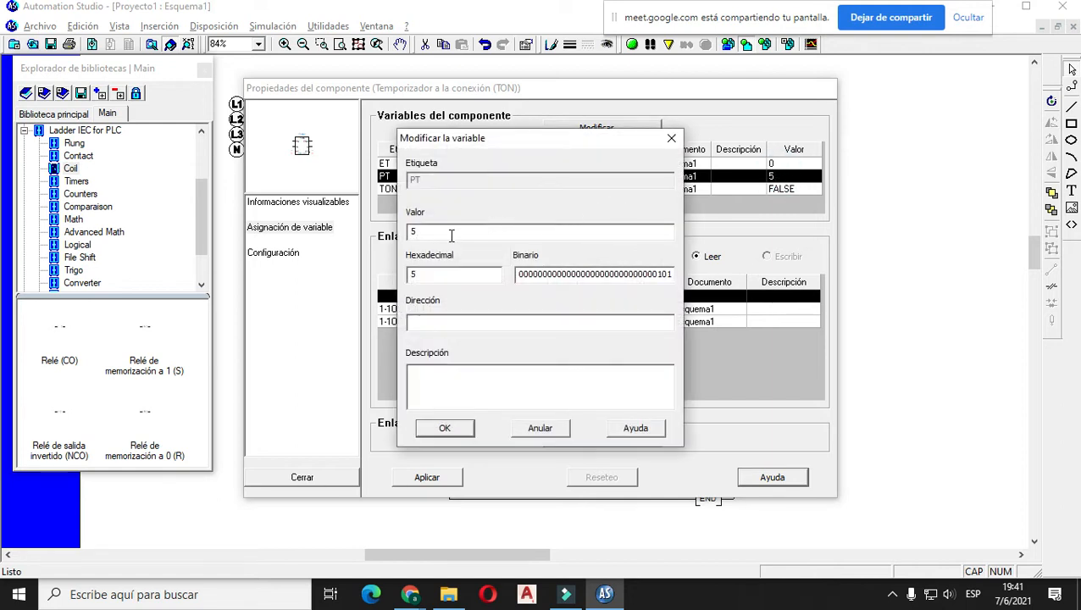
{"action": "left_click_drag", "start_coordinate": [451, 235], "coordinate": [410, 236]}
{"action": "type", "text": "10"}
{"action": "left_click", "coordinate": [442, 429]}
{"action": "left_click", "coordinate": [426, 477]}
{"action": "left_click", "coordinate": [345, 476]}
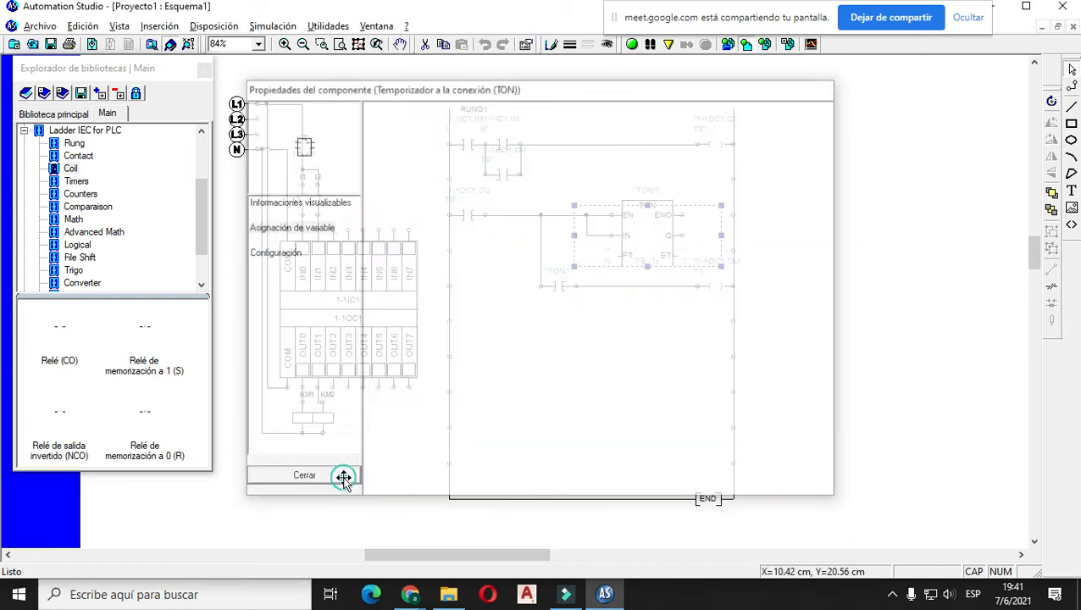
{"action": "left_click", "coordinate": [605, 369]}
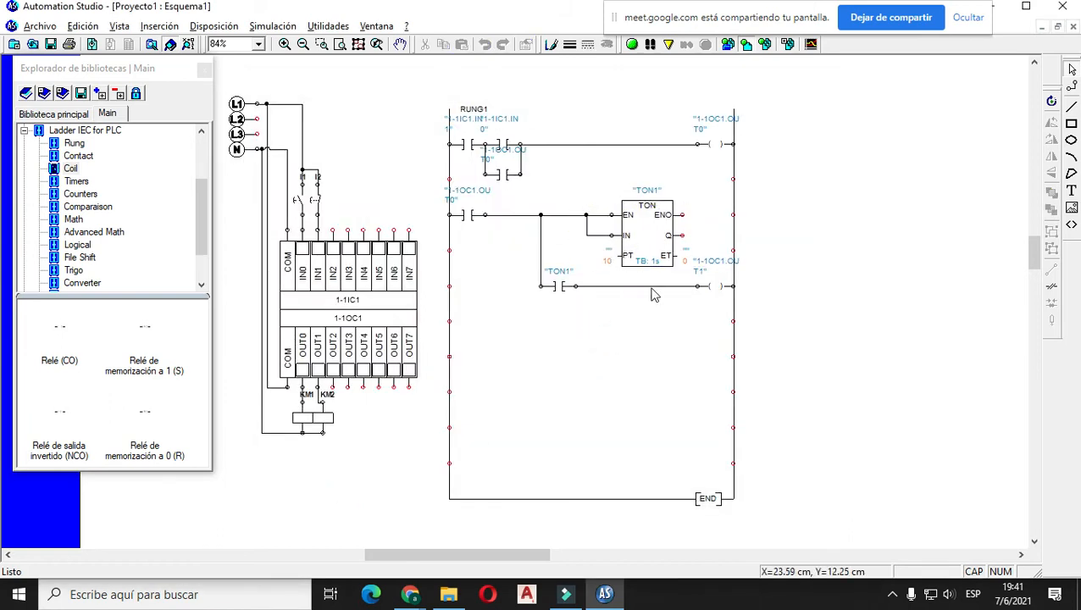
- Simulate the circuit with the new timer preset by operating pushbutton I1, and end the simulation
{"action": "left_click", "coordinate": [631, 44]}
{"action": "left_click", "coordinate": [308, 206]}
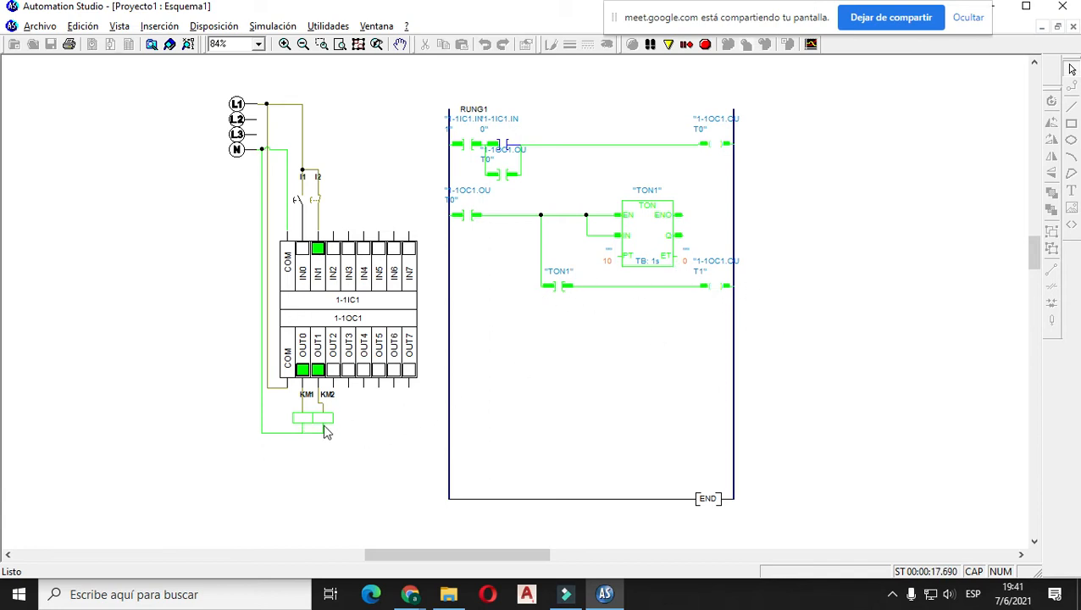
{"action": "left_click", "coordinate": [707, 46]}
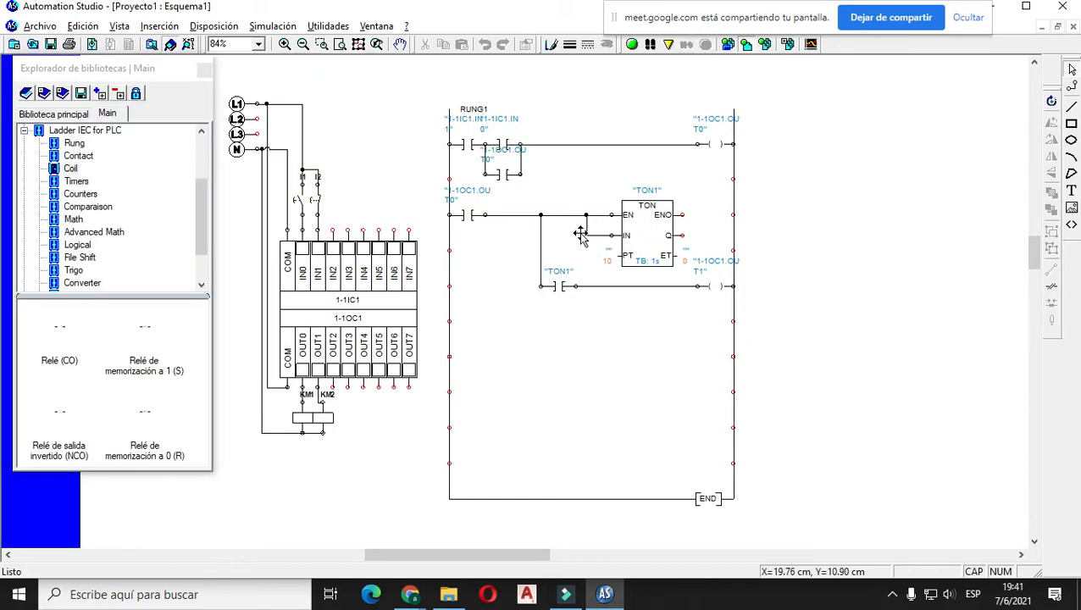
- Select the whole ladder diagram and move it slightly down and closer to the PLC cards
{"action": "scroll", "coordinate": [580, 233], "scroll_direction": "down", "scroll_amount": 2}
{"action": "left_click_drag", "start_coordinate": [519, 166], "coordinate": [680, 395]}
{"action": "key", "text": "Down"}
{"action": "key", "text": "Down"}
{"action": "key", "text": "Down"}
{"action": "key", "text": "Down"}
{"action": "key", "text": "Down"}
{"action": "key", "text": "Down"}
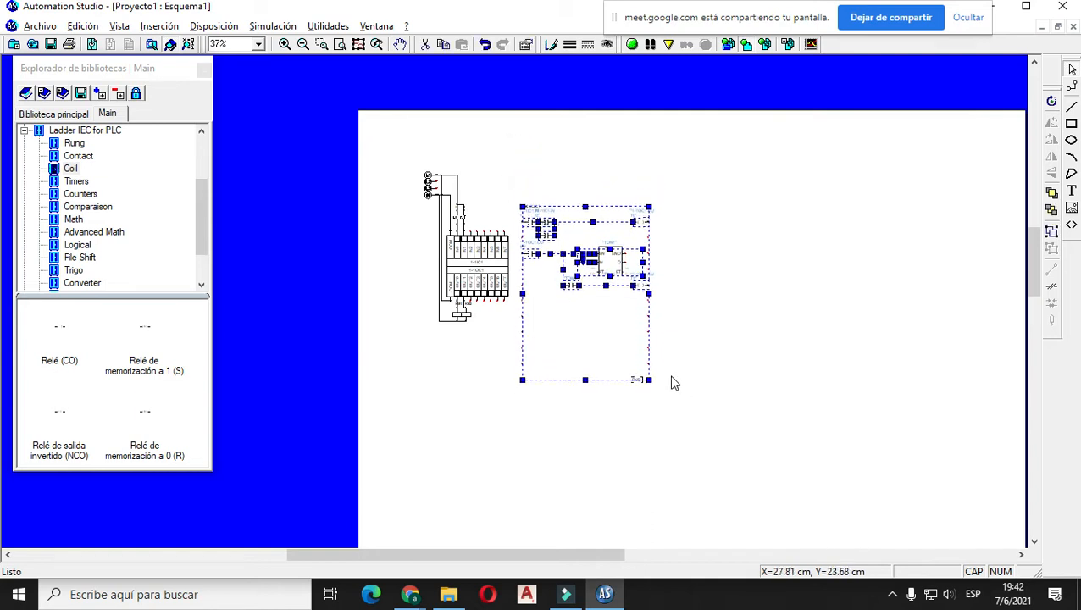
{"action": "key", "text": "Left"}
{"action": "key", "text": "Left"}
{"action": "key", "text": "Left"}
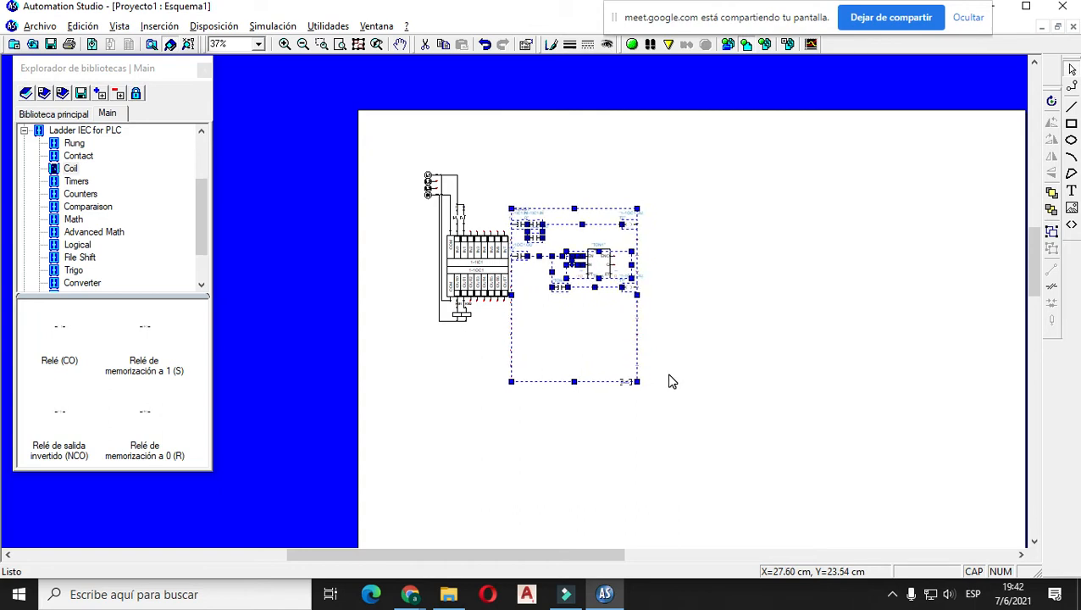
{"action": "left_click", "coordinate": [714, 286]}
- Insert an IEC electrical-control normally open contact in the empty area beside the ladder's right rail
{"action": "scroll", "coordinate": [714, 261], "scroll_direction": "up", "scroll_amount": 3}
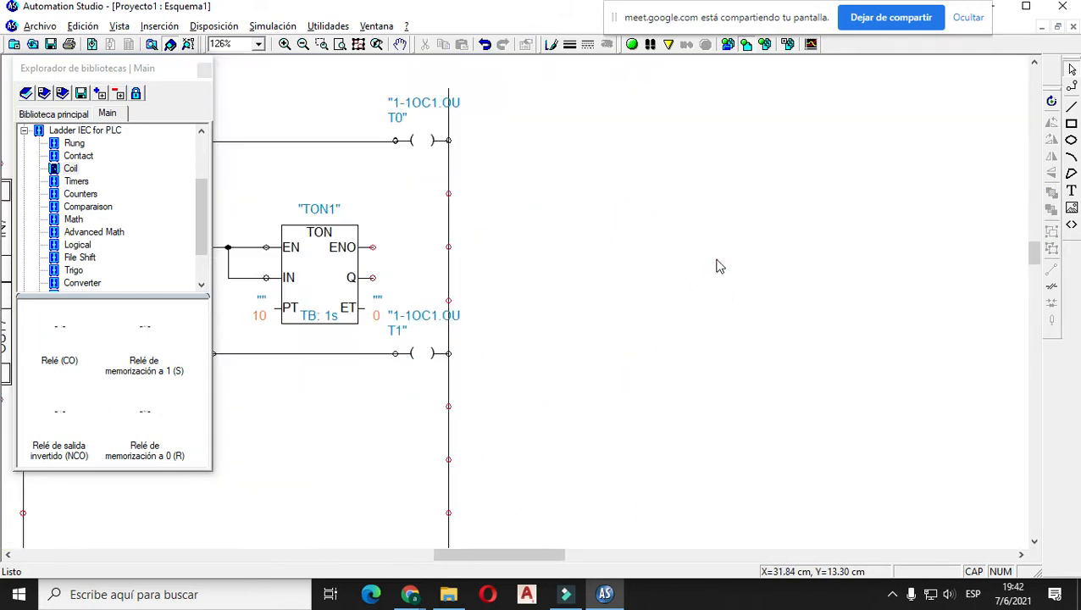
{"action": "scroll", "coordinate": [712, 261], "scroll_direction": "down", "scroll_amount": 2}
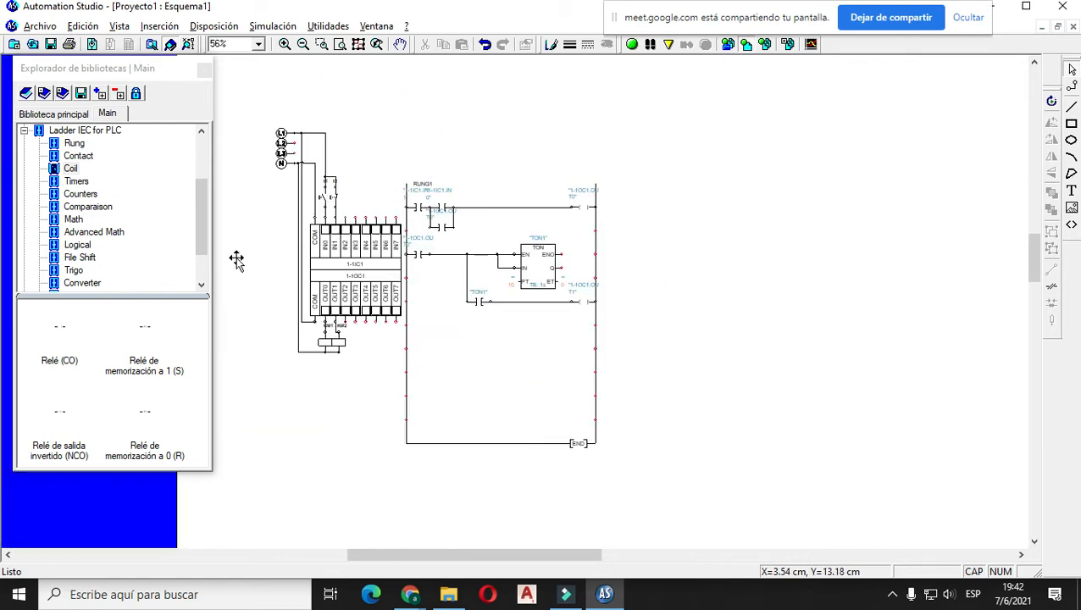
{"action": "left_click", "coordinate": [25, 133]}
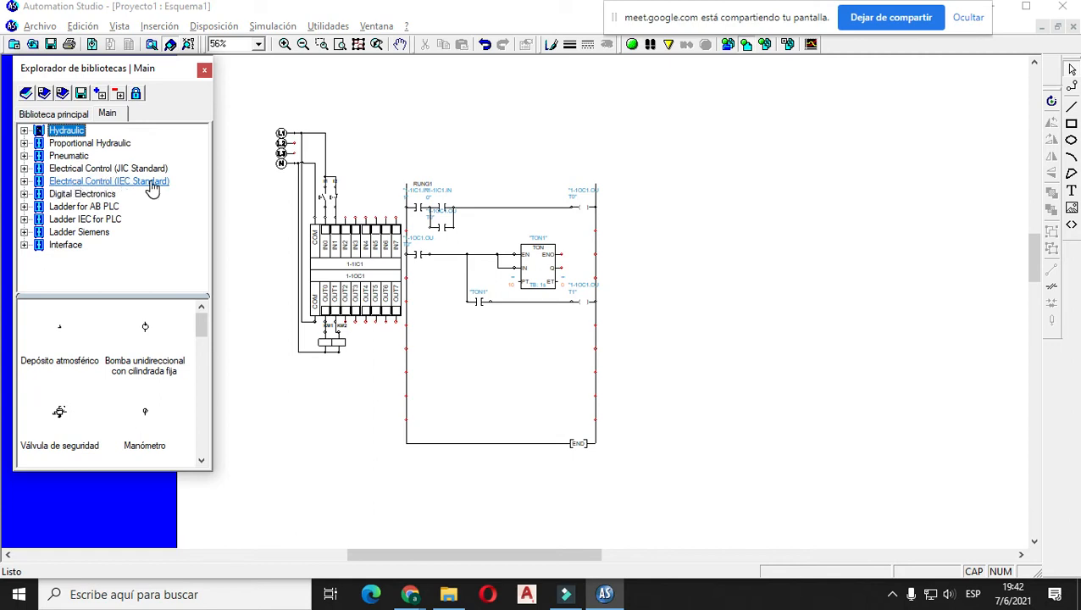
{"action": "left_click", "coordinate": [25, 180]}
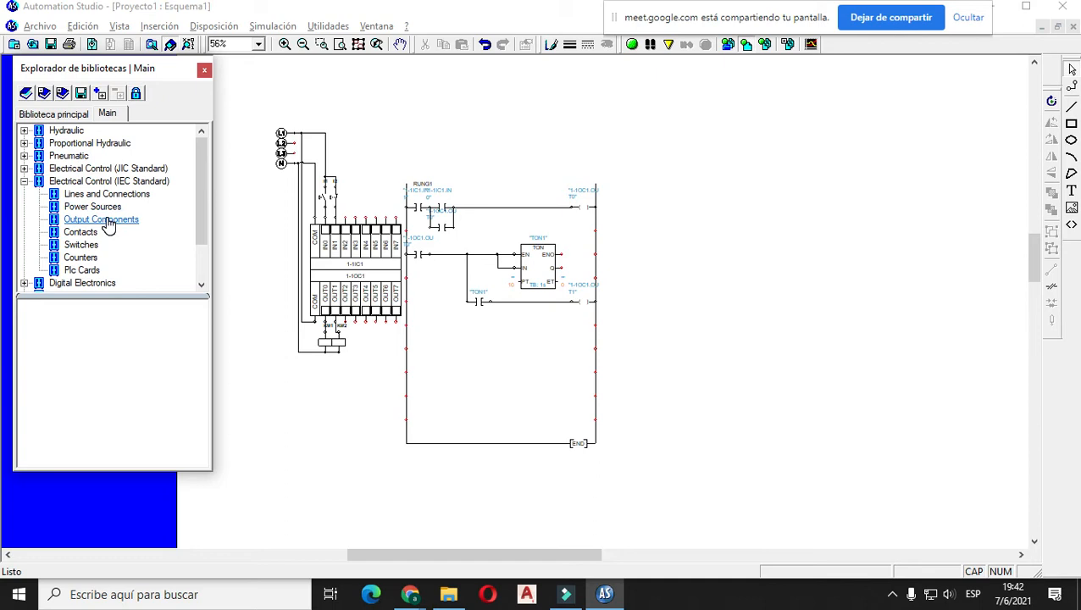
{"action": "left_click", "coordinate": [85, 238]}
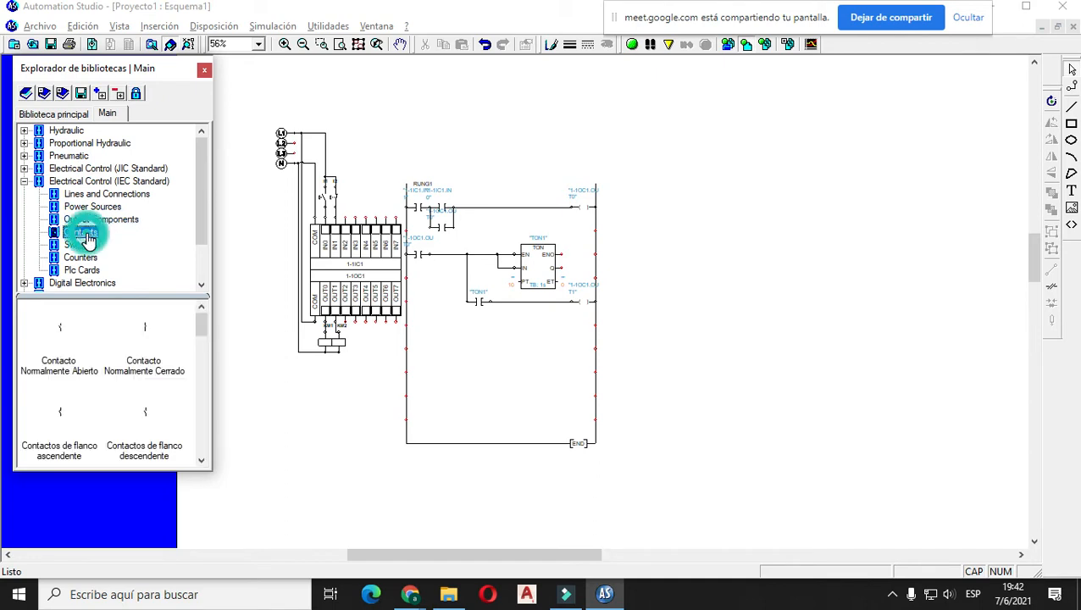
{"action": "left_click", "coordinate": [66, 340]}
{"action": "left_click_drag", "start_coordinate": [66, 340], "coordinate": [669, 210]}
{"action": "scroll", "coordinate": [698, 178], "scroll_direction": "up", "scroll_amount": 1}
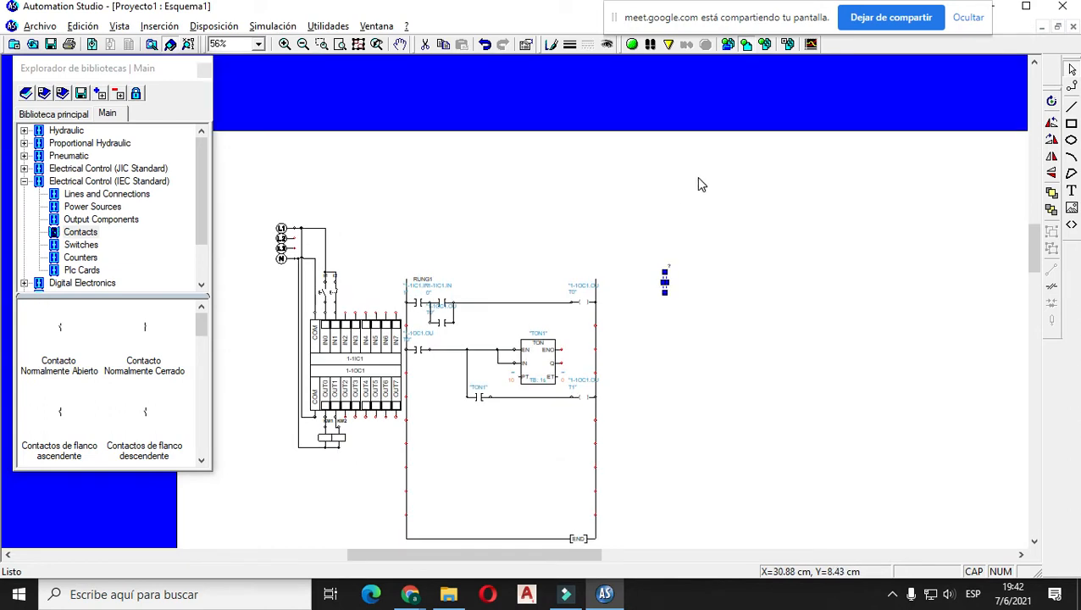
{"action": "scroll", "coordinate": [667, 279], "scroll_direction": "up", "scroll_amount": 2}
{"action": "scroll", "coordinate": [670, 286], "scroll_direction": "up", "scroll_amount": 2}
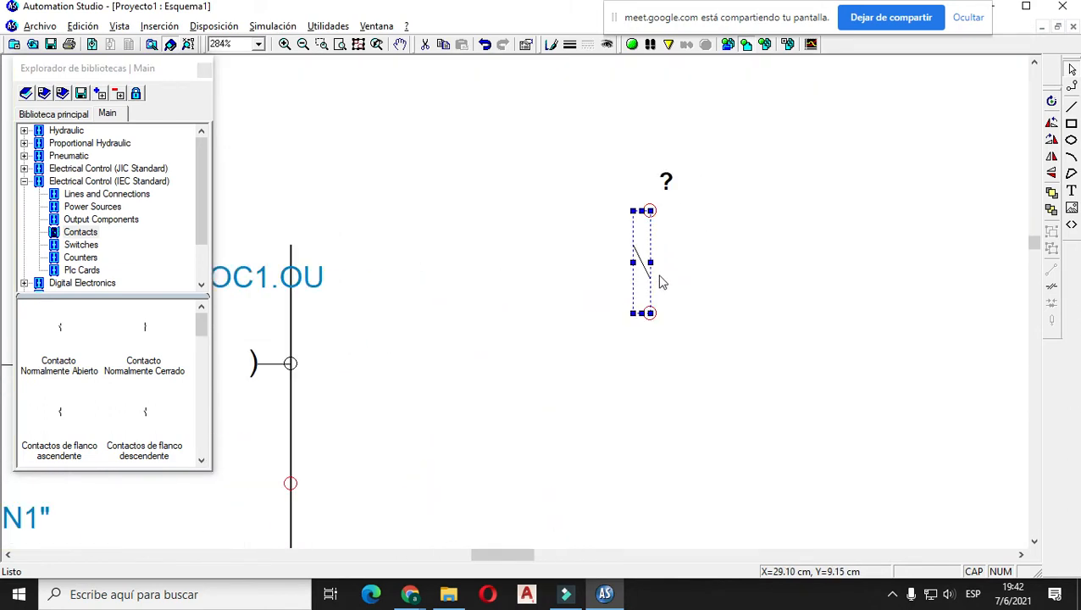
- Link the new normally open contact to the KM1 relay variable and apply the assignment
{"action": "double_click", "coordinate": [640, 234]}
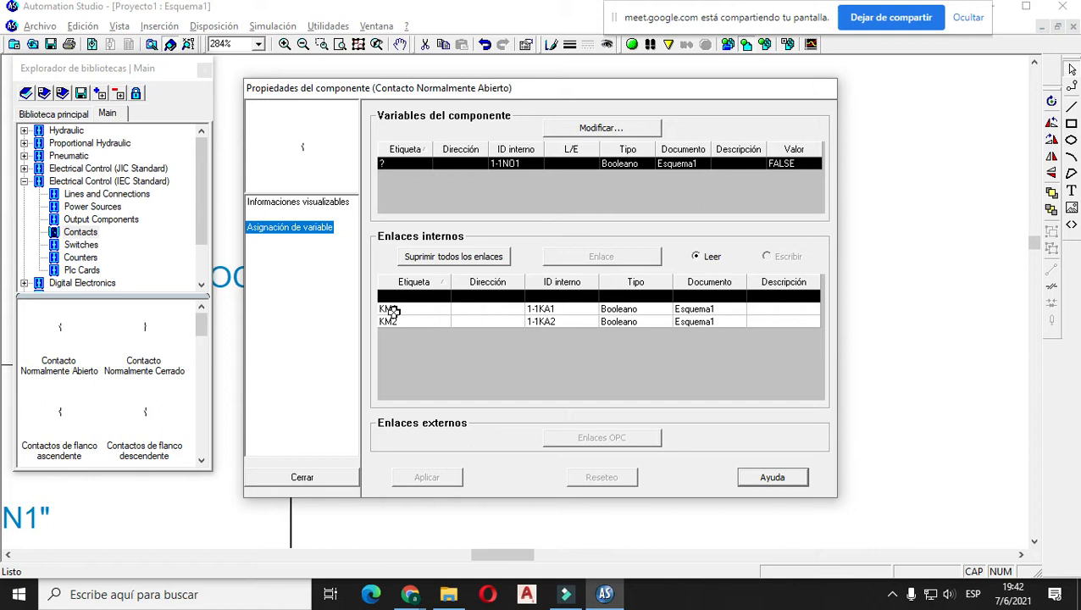
{"action": "left_click", "coordinate": [388, 309]}
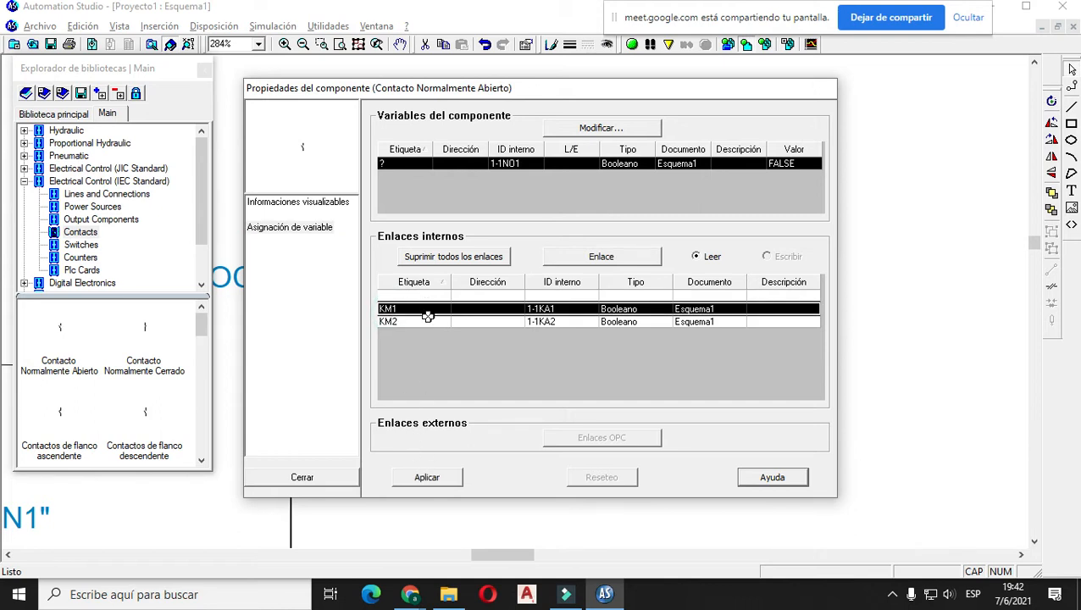
{"action": "left_click", "coordinate": [432, 479]}
{"action": "left_click", "coordinate": [309, 479]}
- Duplicate the KM1 contact twice and align the copies with even spacing to form a three-pole row
{"action": "left_click", "coordinate": [646, 261]}
{"action": "left_click_drag", "start_coordinate": [639, 254], "coordinate": [797, 237]}
{"action": "left_click_drag", "start_coordinate": [802, 235], "coordinate": [803, 236]}
{"action": "left_click", "coordinate": [839, 241]}
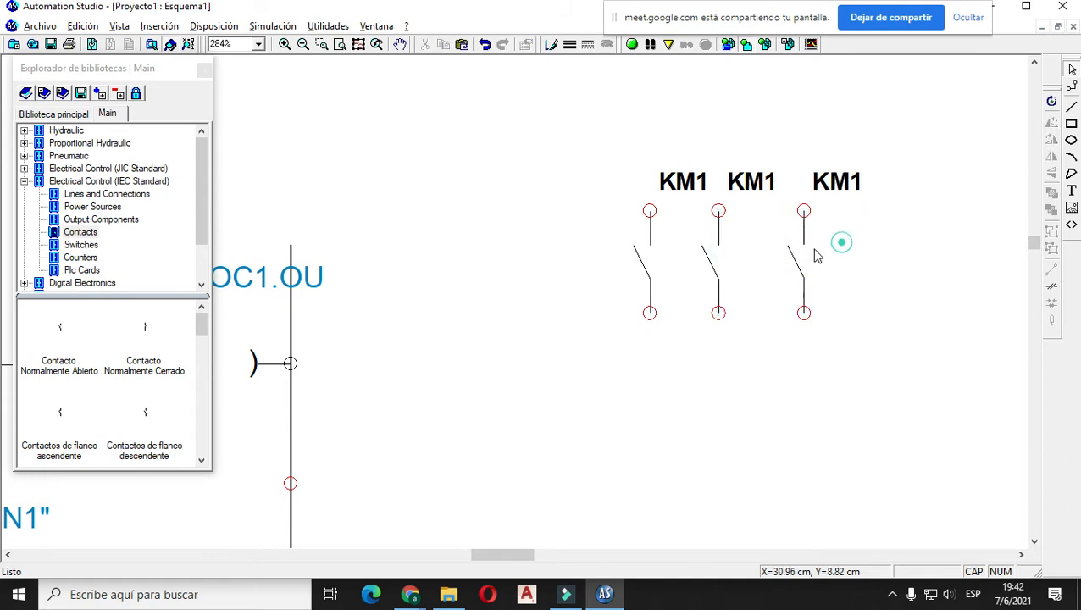
{"action": "left_click", "coordinate": [797, 252]}
{"action": "key", "text": "Left"}
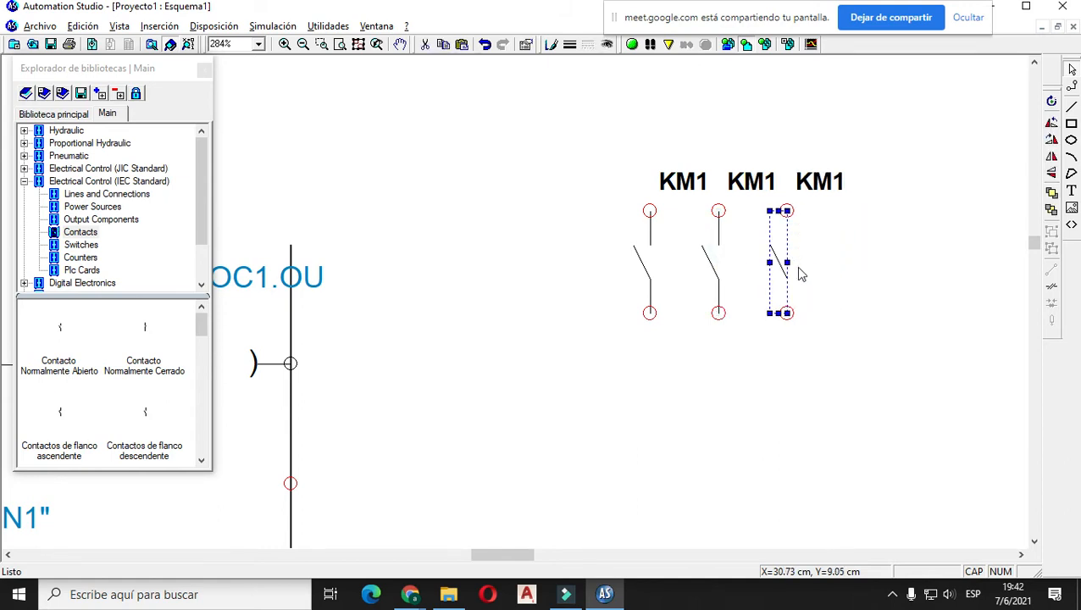
{"action": "left_click", "coordinate": [860, 318]}
- Insert a thermal overload relay (Relé térmico de sobrecarga) directly below the first KM1 contact
{"action": "scroll", "coordinate": [717, 307], "scroll_direction": "down", "scroll_amount": 2}
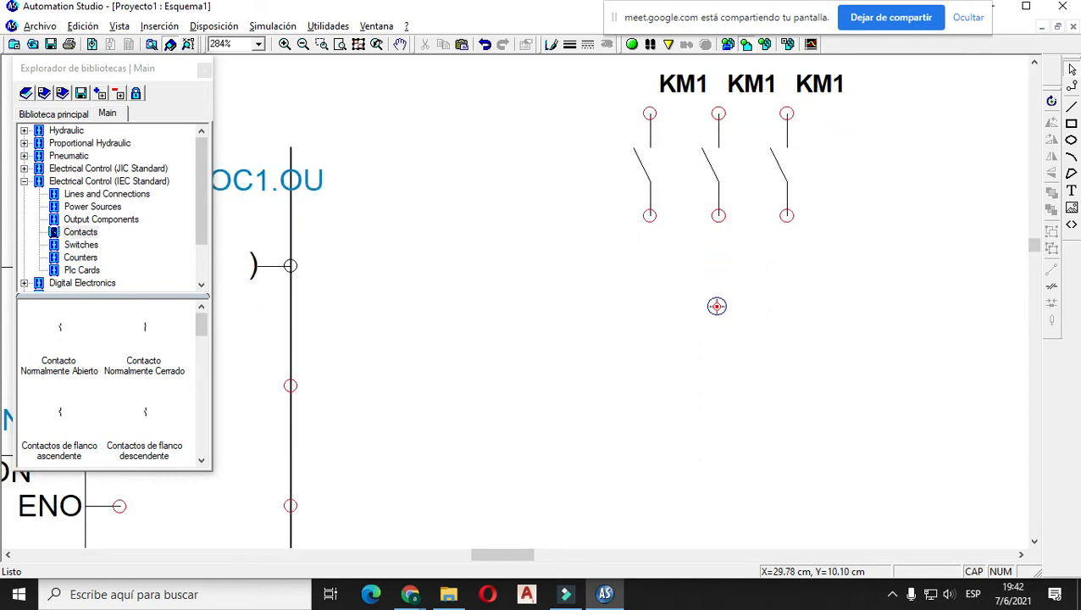
{"action": "left_click", "coordinate": [118, 221]}
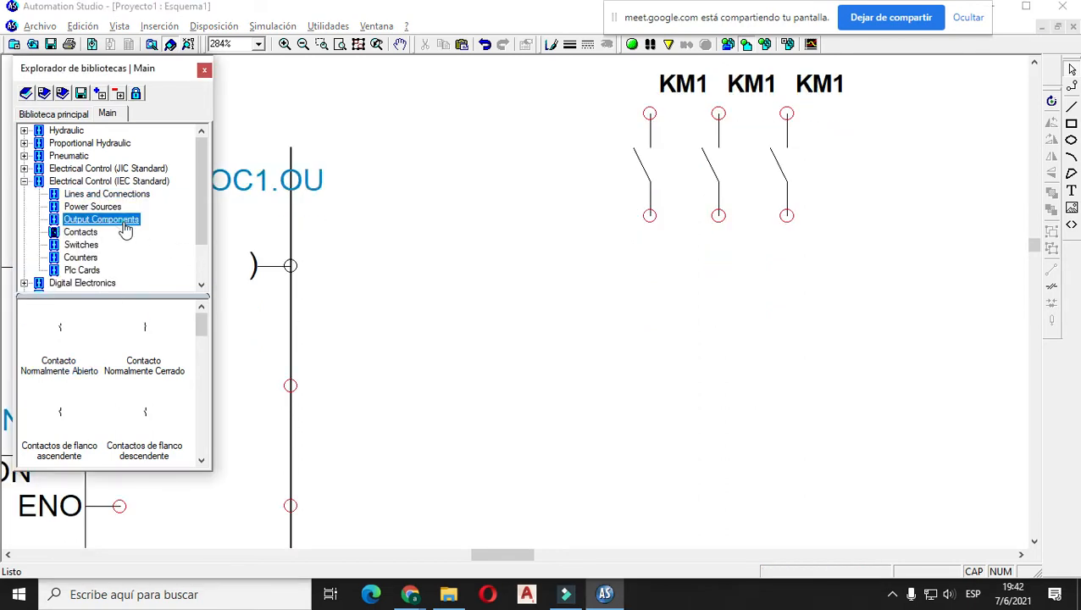
{"action": "scroll", "coordinate": [155, 415], "scroll_direction": "down", "scroll_amount": 5}
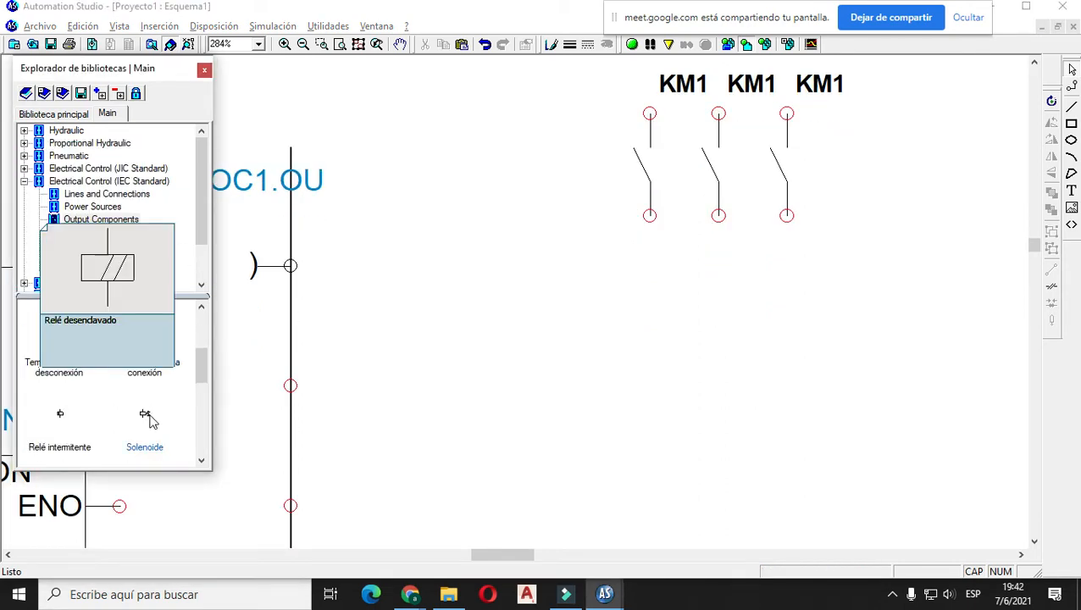
{"action": "scroll", "coordinate": [155, 421], "scroll_direction": "down", "scroll_amount": 2}
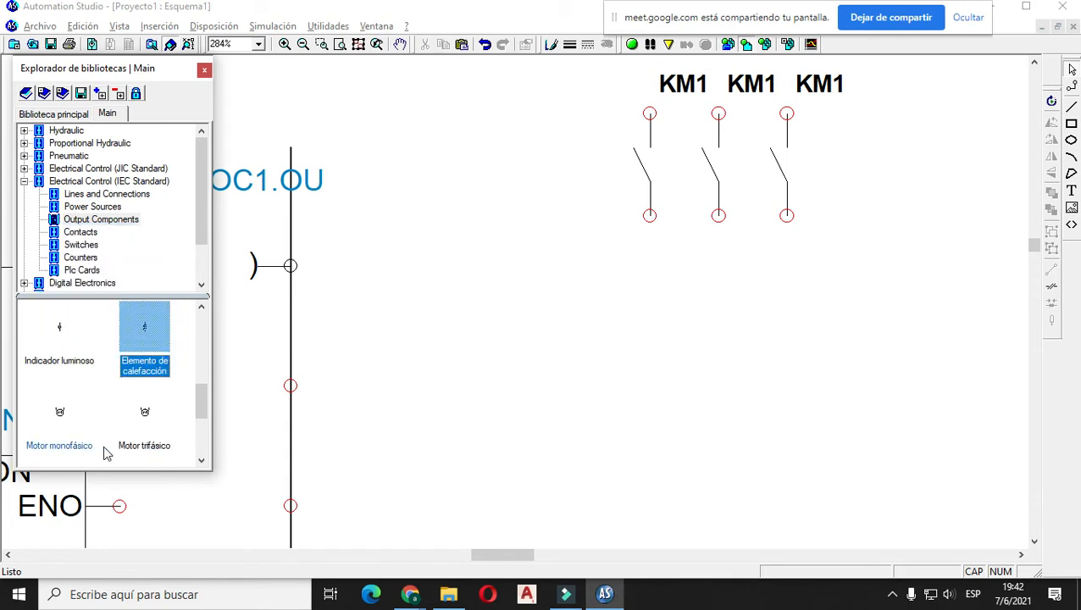
{"action": "left_click", "coordinate": [146, 330]}
{"action": "scroll", "coordinate": [108, 390], "scroll_direction": "up", "scroll_amount": 2}
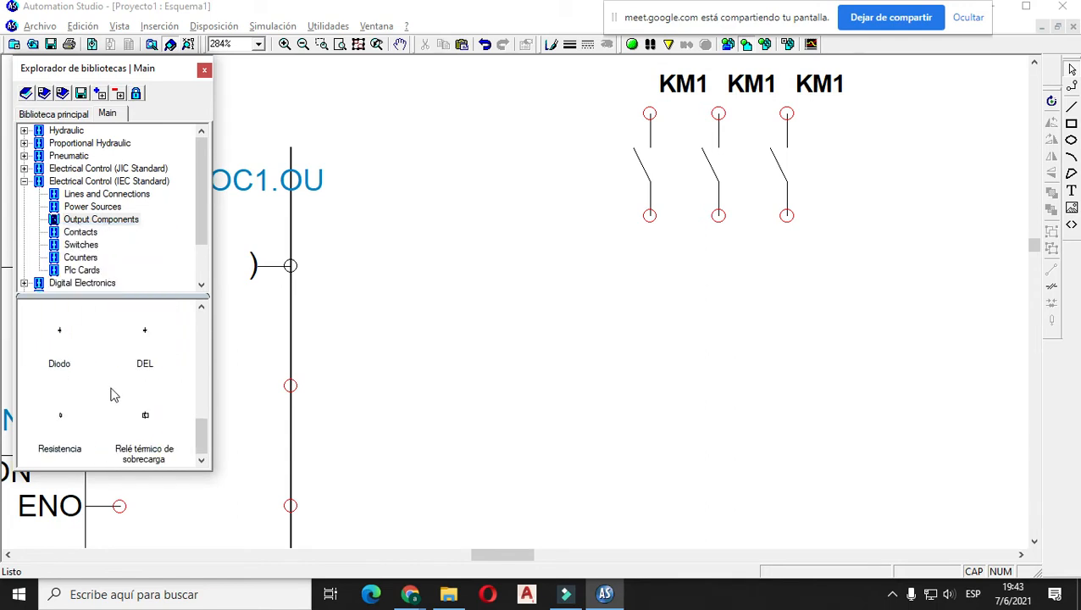
{"action": "left_click_drag", "start_coordinate": [147, 415], "coordinate": [678, 391]}
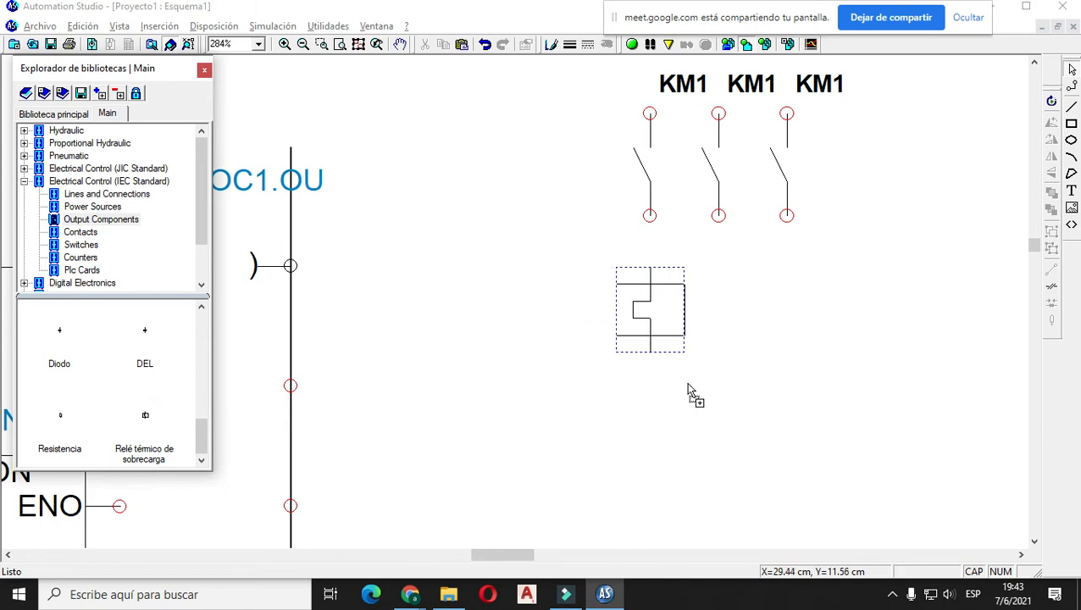
- Label the thermal overload relay's variable RT1
{"action": "double_click", "coordinate": [655, 306]}
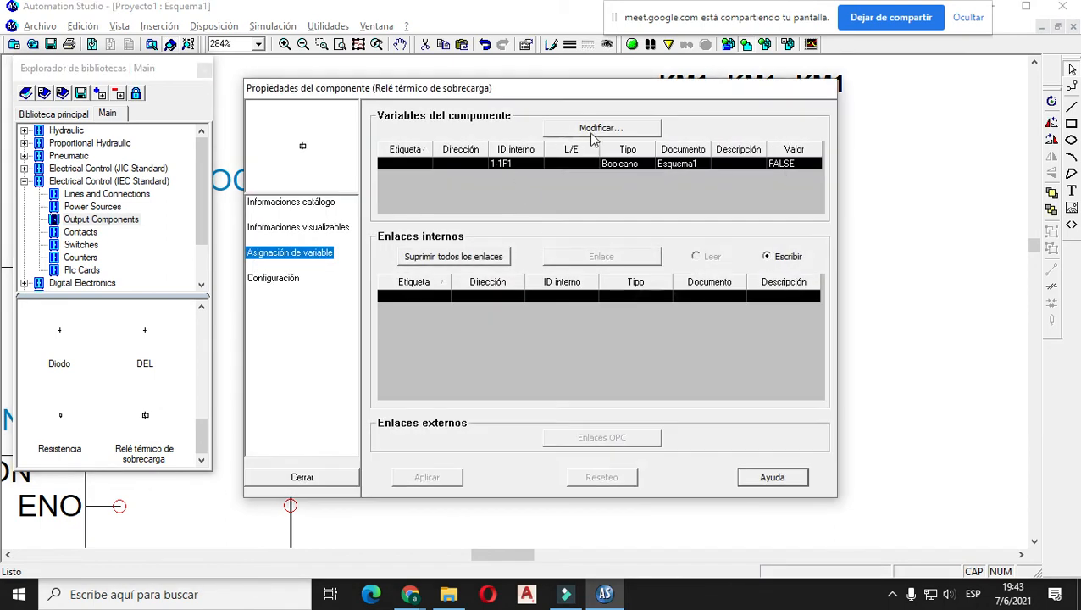
{"action": "left_click", "coordinate": [598, 130]}
{"action": "left_click", "coordinate": [467, 181]}
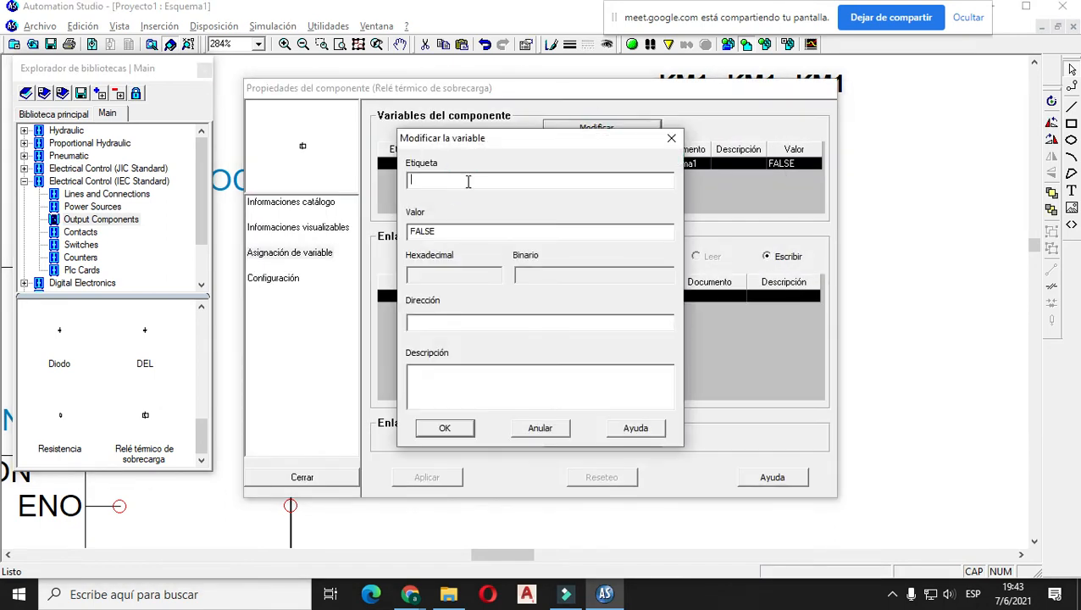
{"action": "type", "text": "RT1"}
{"action": "key", "text": "Return"}
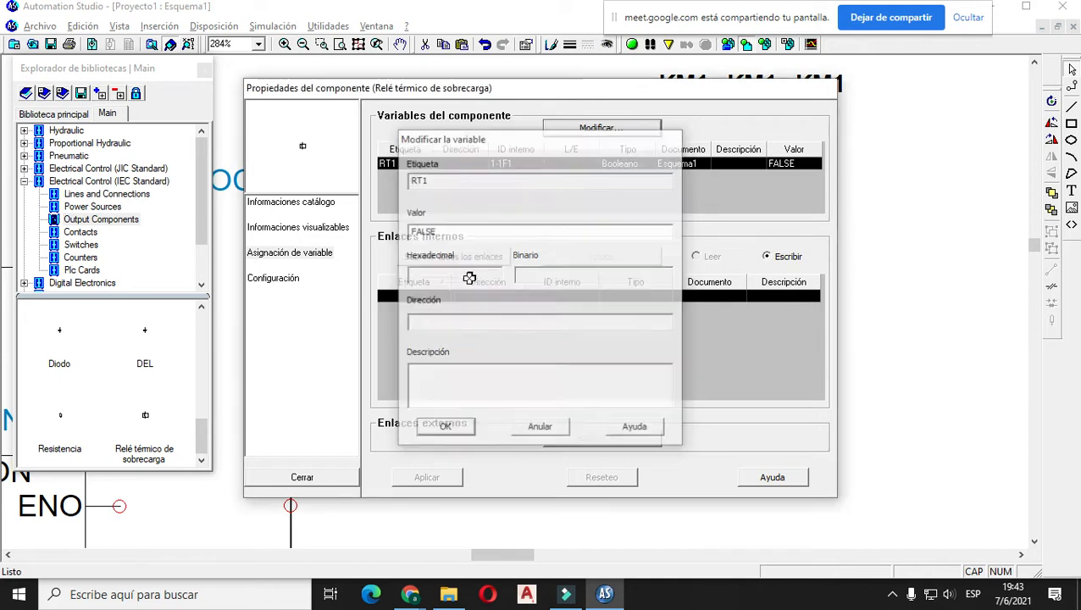
{"action": "left_click", "coordinate": [326, 481]}
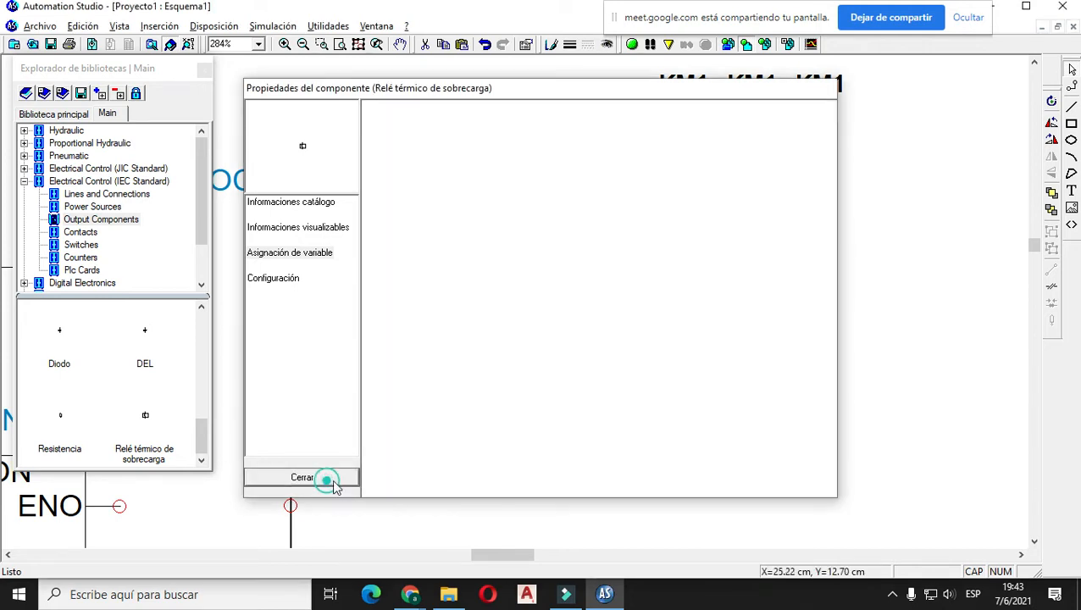
- Duplicate the RT1 thermal relay twice, placing the copies under the second and third KM1 contacts
{"action": "left_click", "coordinate": [646, 387]}
{"action": "left_click", "coordinate": [649, 316]}
{"action": "left_click_drag", "start_coordinate": [649, 317], "coordinate": [798, 322]}
{"action": "key", "text": "ctrl+v"}
{"action": "left_click", "coordinate": [823, 398]}
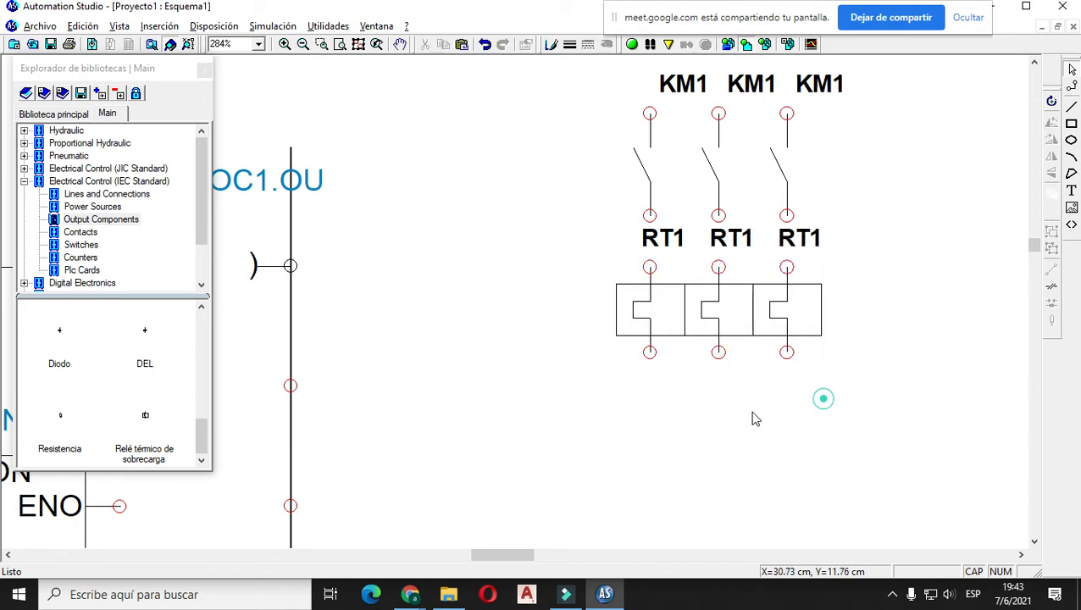
- Insert a three-phase motor labelled M1 and center it below the three thermal relays
{"action": "scroll", "coordinate": [150, 386], "scroll_direction": "up", "scroll_amount": 2}
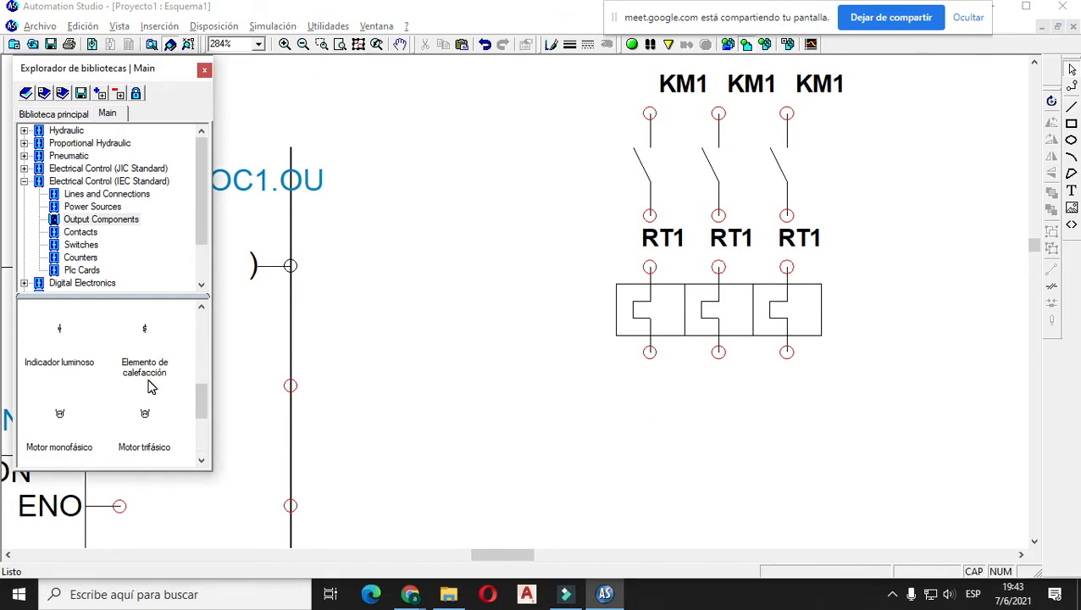
{"action": "left_click_drag", "start_coordinate": [145, 415], "coordinate": [714, 370]}
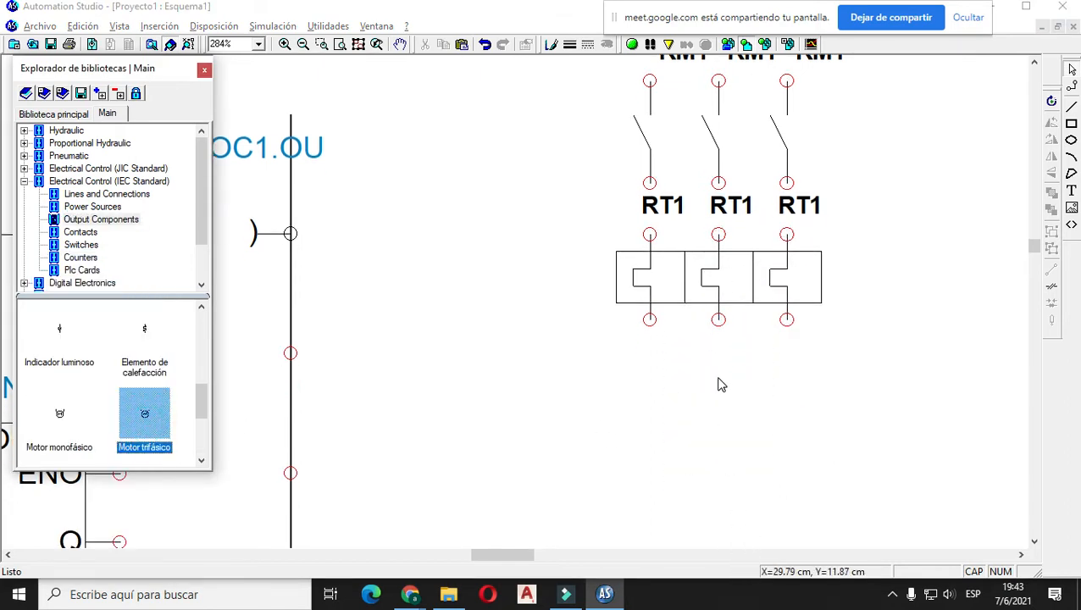
{"action": "left_click_drag", "start_coordinate": [141, 432], "coordinate": [713, 391]}
{"action": "type", "text": "M1"}
{"action": "key", "text": "Return"}
{"action": "left_click_drag", "start_coordinate": [718, 385], "coordinate": [702, 420]}
{"action": "left_click", "coordinate": [804, 404]}
- Wire the lower terminals of the three KM1 contacts to the upper terminals of the RT1 relays
{"action": "left_click", "coordinate": [667, 354]}
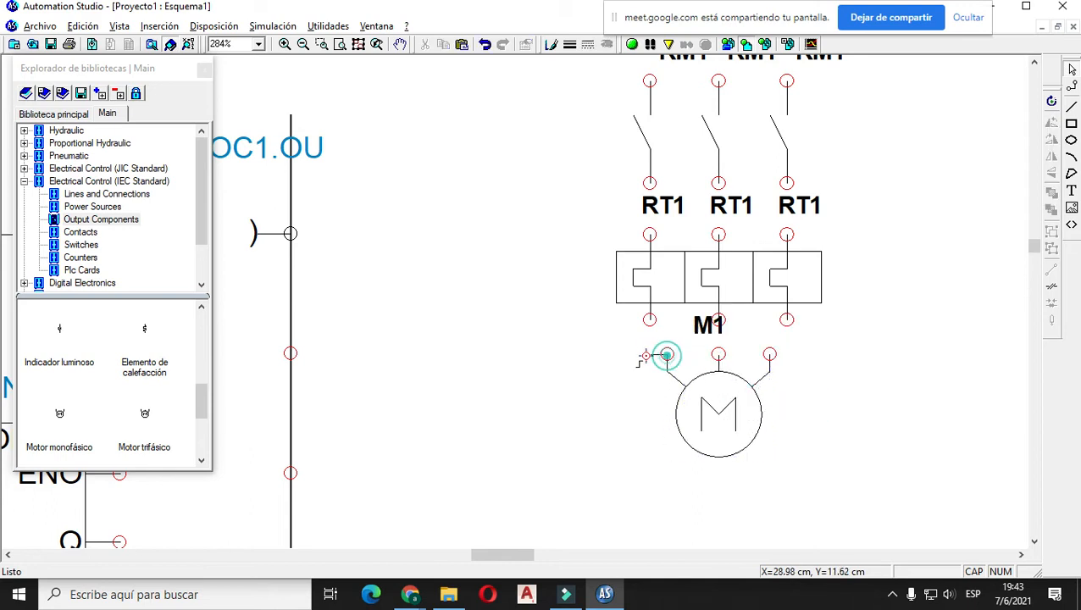
{"action": "left_click", "coordinate": [648, 183]}
{"action": "left_click", "coordinate": [649, 235]}
{"action": "left_click", "coordinate": [718, 183]}
{"action": "left_click", "coordinate": [718, 235]}
{"action": "left_click", "coordinate": [718, 183]}
{"action": "left_click", "coordinate": [786, 183]}
{"action": "left_click", "coordinate": [786, 233]}
- Wire the lower terminals of the three RT1 relays to the corresponding terminals of motor M1
{"action": "left_click", "coordinate": [787, 319]}
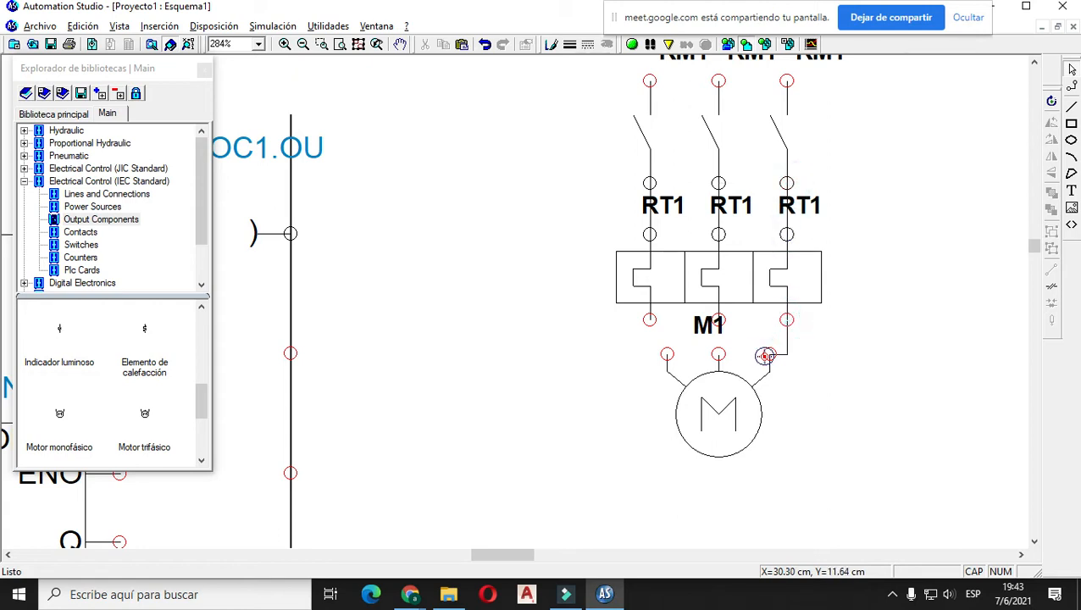
{"action": "left_click", "coordinate": [769, 354]}
{"action": "left_click", "coordinate": [718, 319]}
{"action": "left_click", "coordinate": [718, 354]}
{"action": "left_click", "coordinate": [648, 319]}
{"action": "left_click", "coordinate": [667, 354]}
{"action": "scroll", "coordinate": [714, 414], "scroll_direction": "down", "scroll_amount": 1}
{"action": "scroll", "coordinate": [760, 242], "scroll_direction": "up", "scroll_amount": 1}
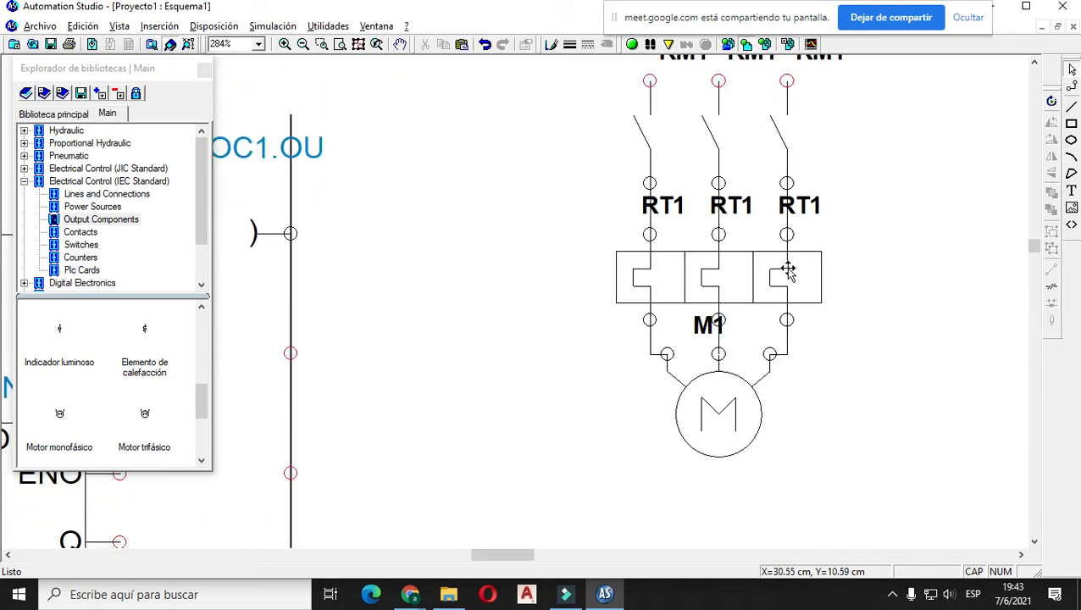
- Duplicate the complete motor branch of KM1 contacts, RT1 relays and motor, and align the copy beside the original
{"action": "scroll", "coordinate": [703, 457], "scroll_direction": "up", "scroll_amount": 1}
{"action": "left_click_drag", "start_coordinate": [508, 555], "coordinate": [483, 550]}
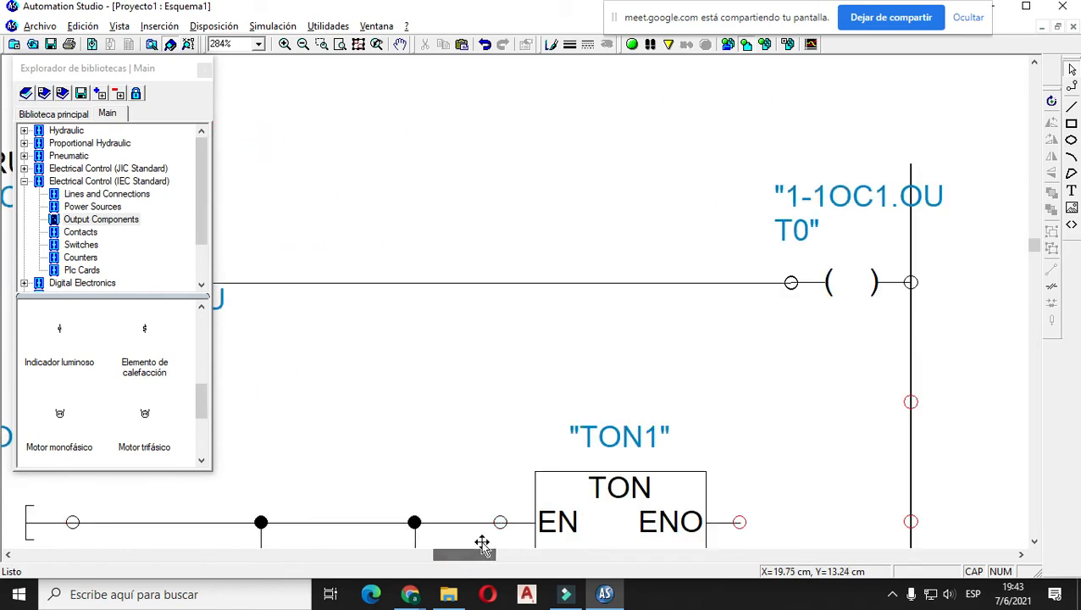
{"action": "left_click", "coordinate": [1020, 555]}
{"action": "left_click", "coordinate": [1020, 555]}
{"action": "left_click", "coordinate": [1019, 555]}
{"action": "left_click", "coordinate": [1020, 555]}
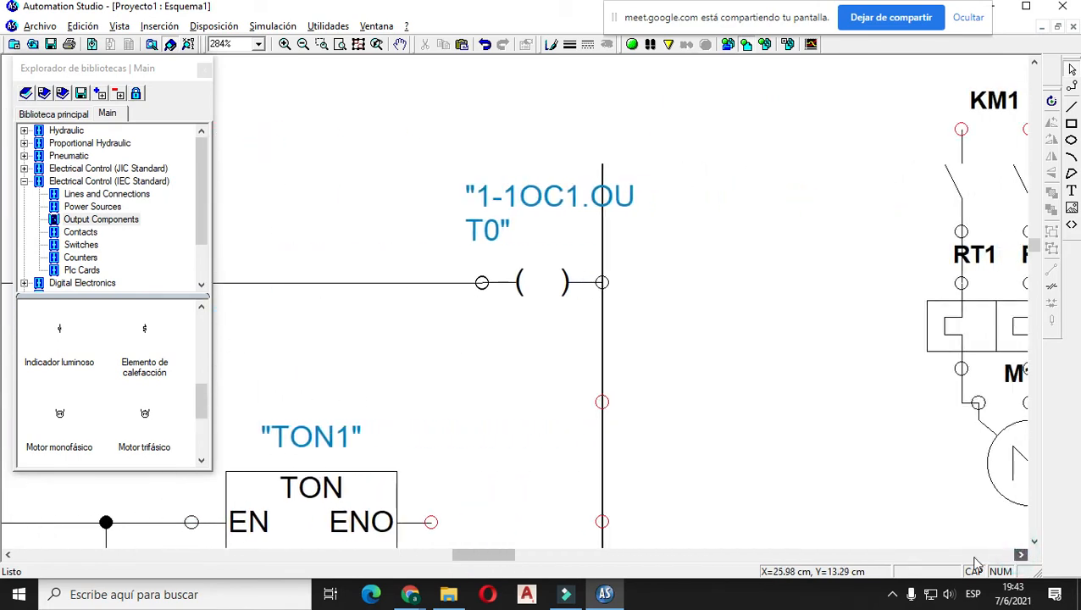
{"action": "left_click_drag", "start_coordinate": [461, 557], "coordinate": [491, 563]}
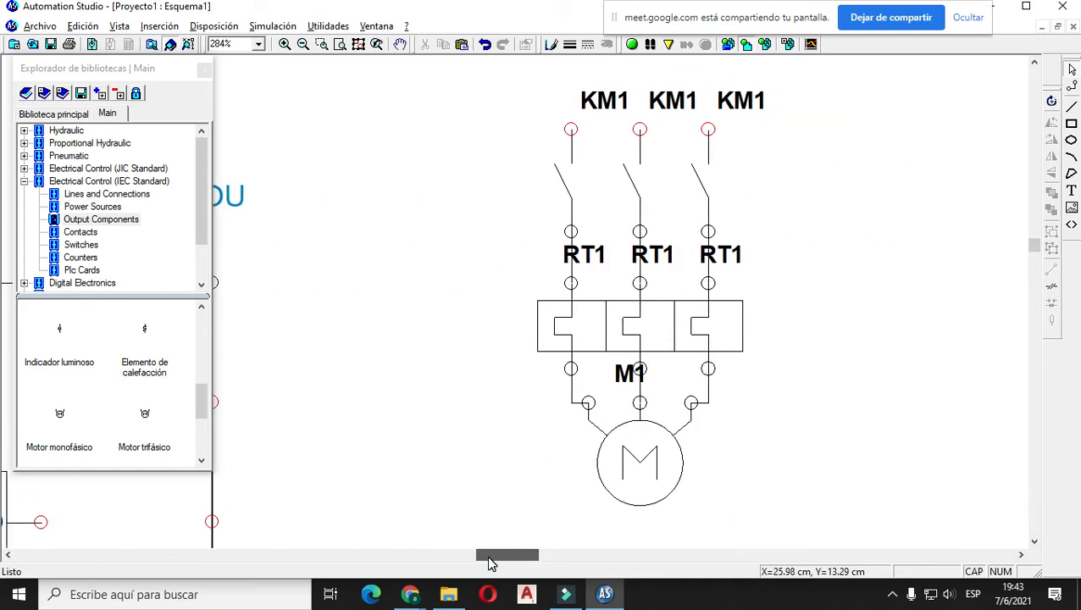
{"action": "left_click_drag", "start_coordinate": [487, 69], "coordinate": [789, 523]}
{"action": "key", "text": "ctrl+v"}
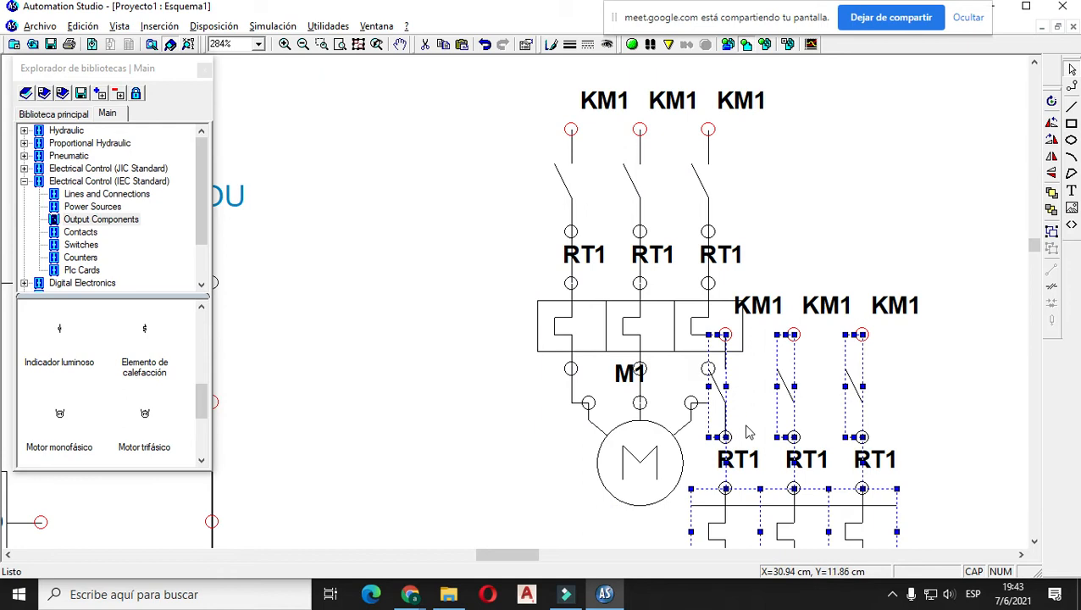
{"action": "left_click_drag", "start_coordinate": [785, 518], "coordinate": [881, 333]}
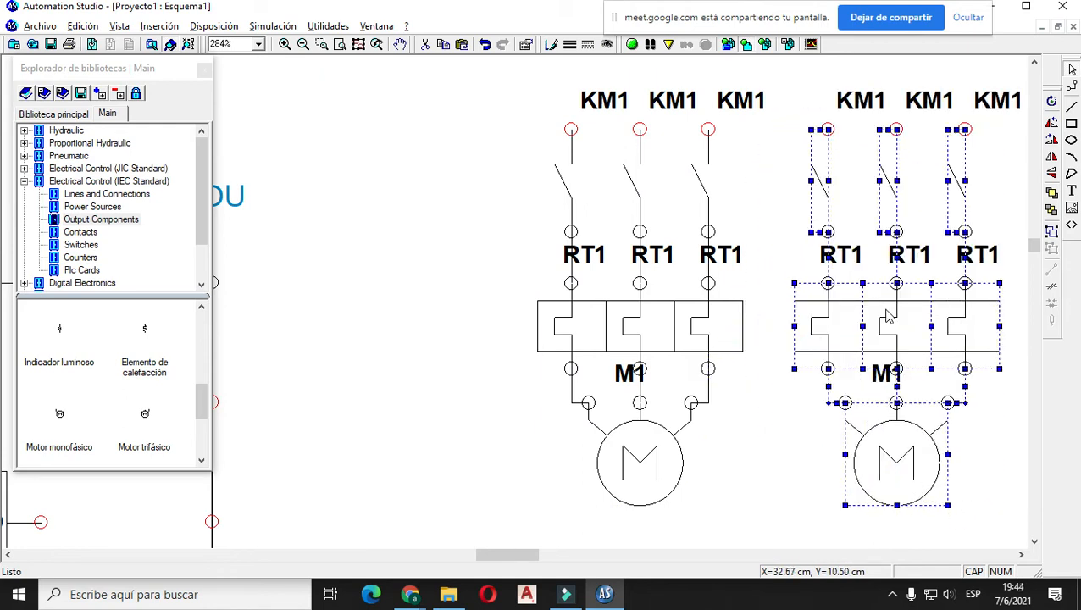
{"action": "left_click", "coordinate": [803, 438]}
- Relabel the motor in the duplicated branch as M2
{"action": "left_click", "coordinate": [896, 453]}
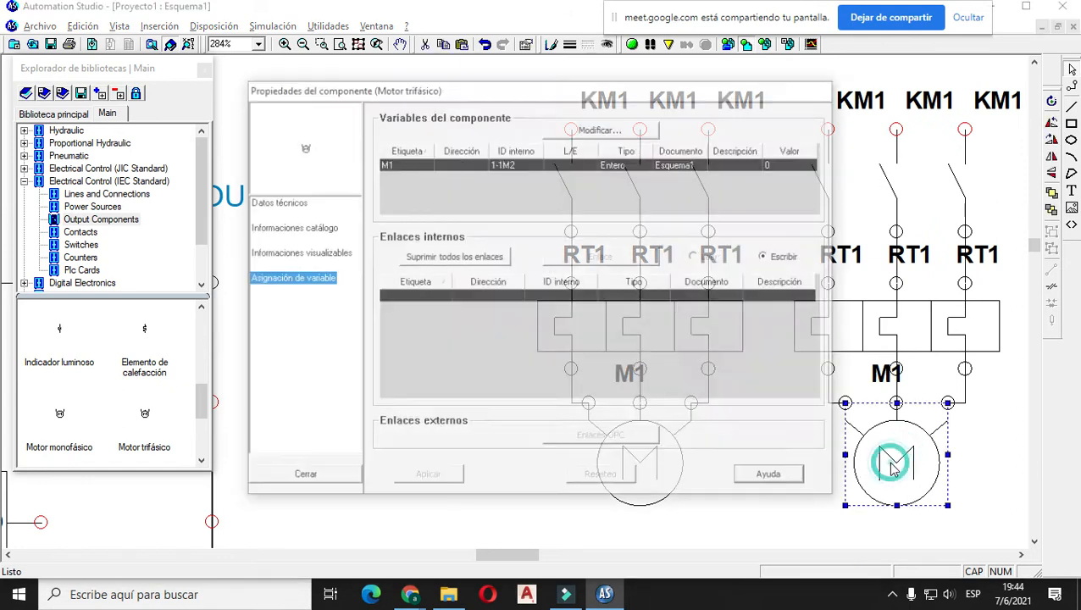
{"action": "double_click", "coordinate": [891, 460]}
{"action": "left_click", "coordinate": [613, 129]}
{"action": "left_click", "coordinate": [472, 180]}
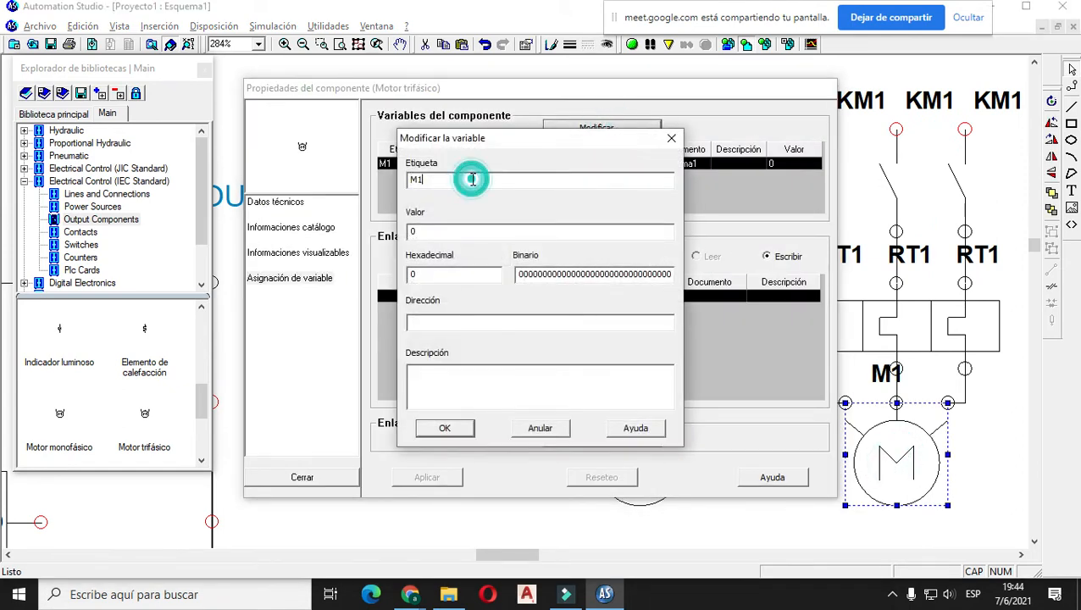
{"action": "left_click", "coordinate": [470, 430]}
{"action": "left_click", "coordinate": [346, 478]}
{"action": "left_click", "coordinate": [765, 420]}
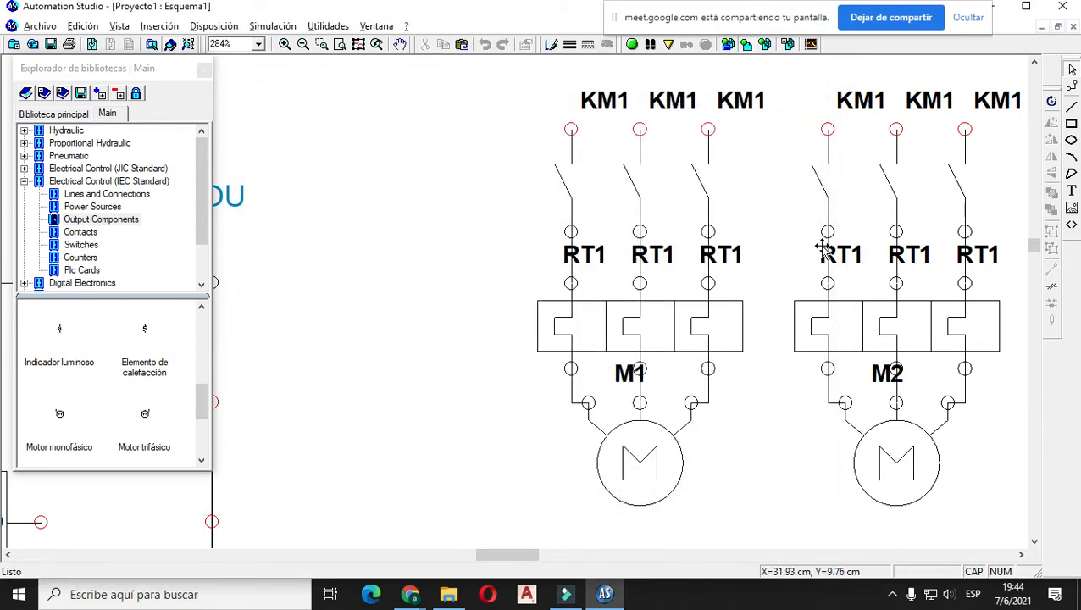
- Relabel the first thermal overload relay in the M2 branch as RT2
{"action": "left_click", "coordinate": [835, 315]}
{"action": "double_click", "coordinate": [834, 316]}
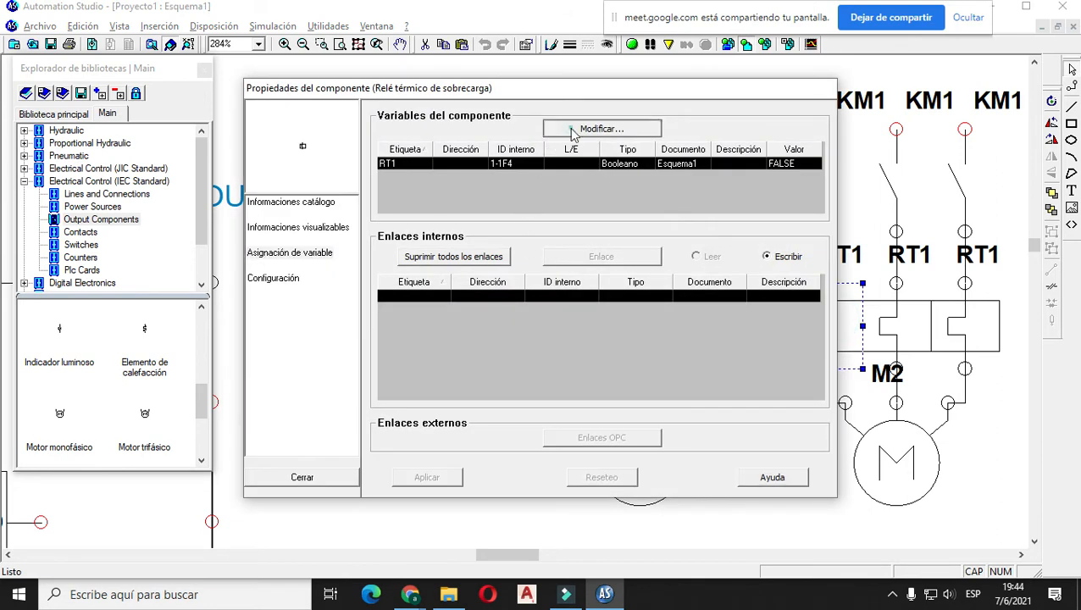
{"action": "left_click", "coordinate": [572, 131]}
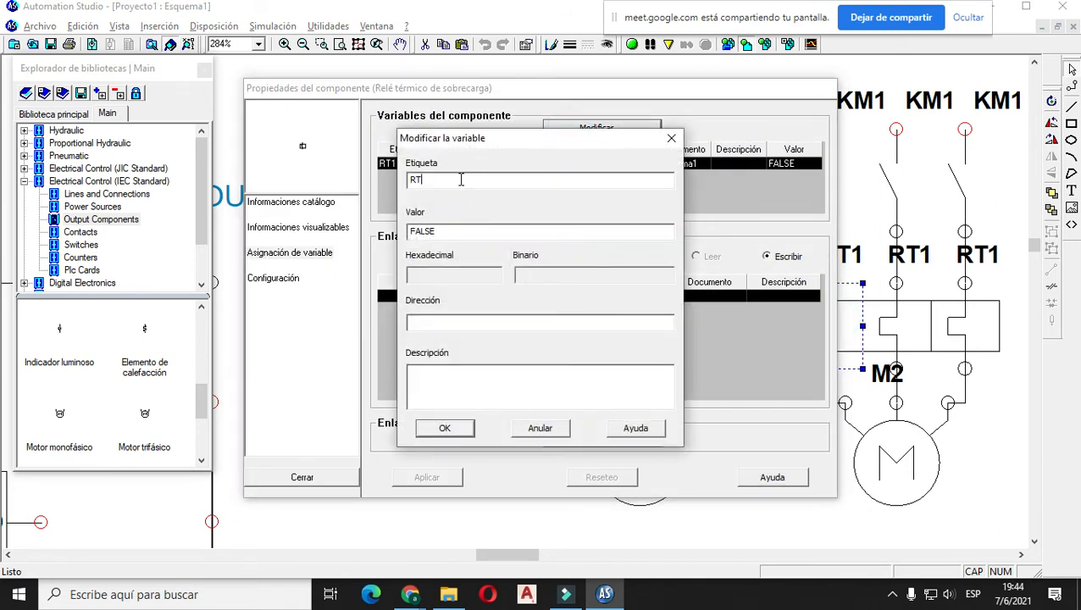
{"action": "left_click", "coordinate": [445, 428]}
{"action": "left_click", "coordinate": [338, 473]}
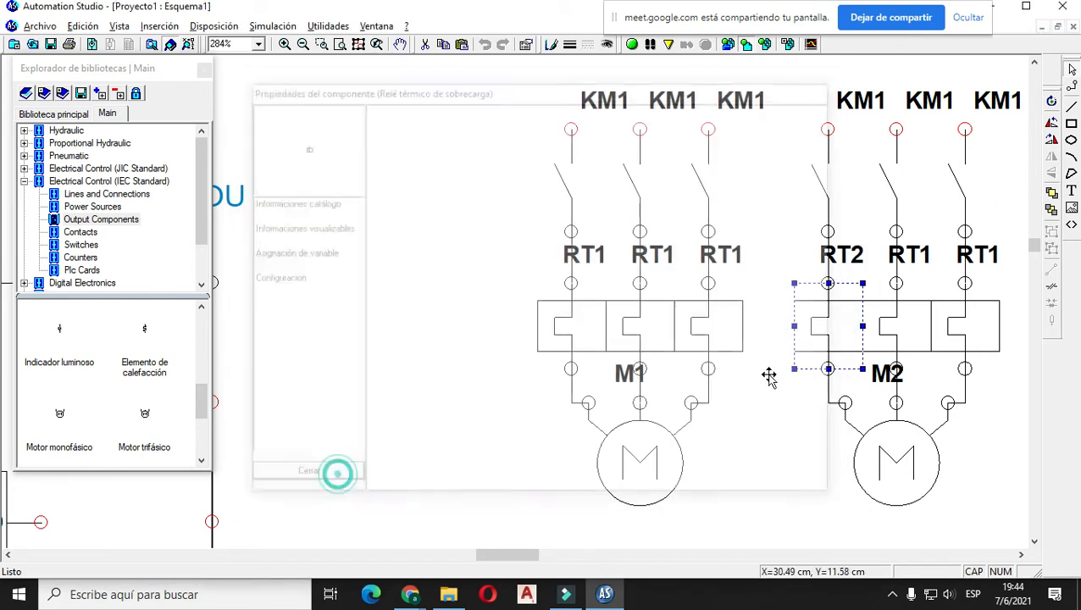
- Relabel the middle thermal overload relay in the M2 branch as RT2
{"action": "double_click", "coordinate": [899, 322]}
{"action": "left_click", "coordinate": [582, 128]}
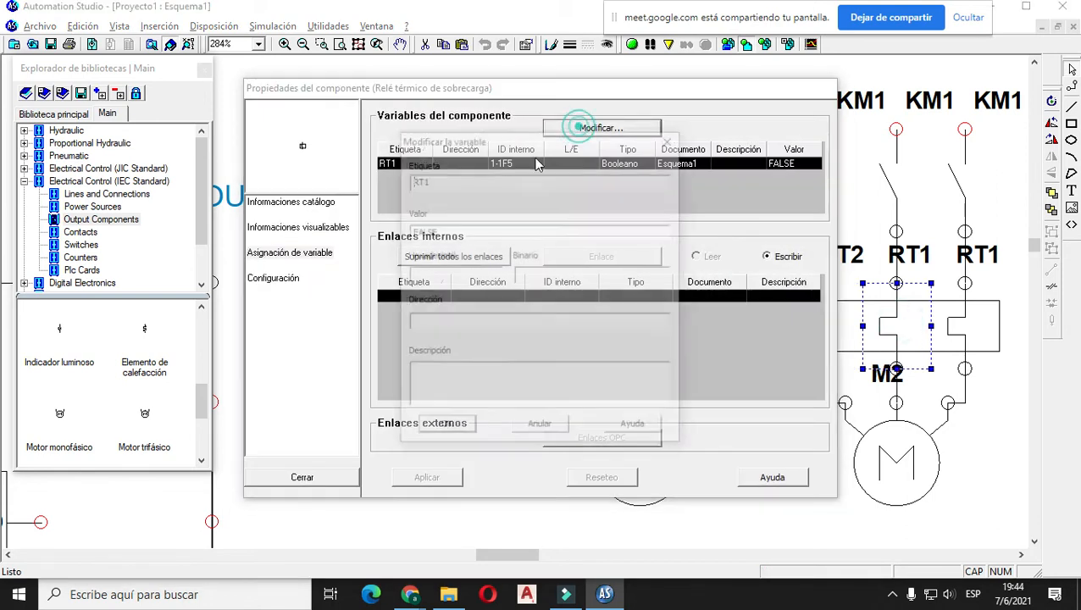
{"action": "left_click", "coordinate": [485, 180]}
{"action": "key", "text": "BackSpace"}
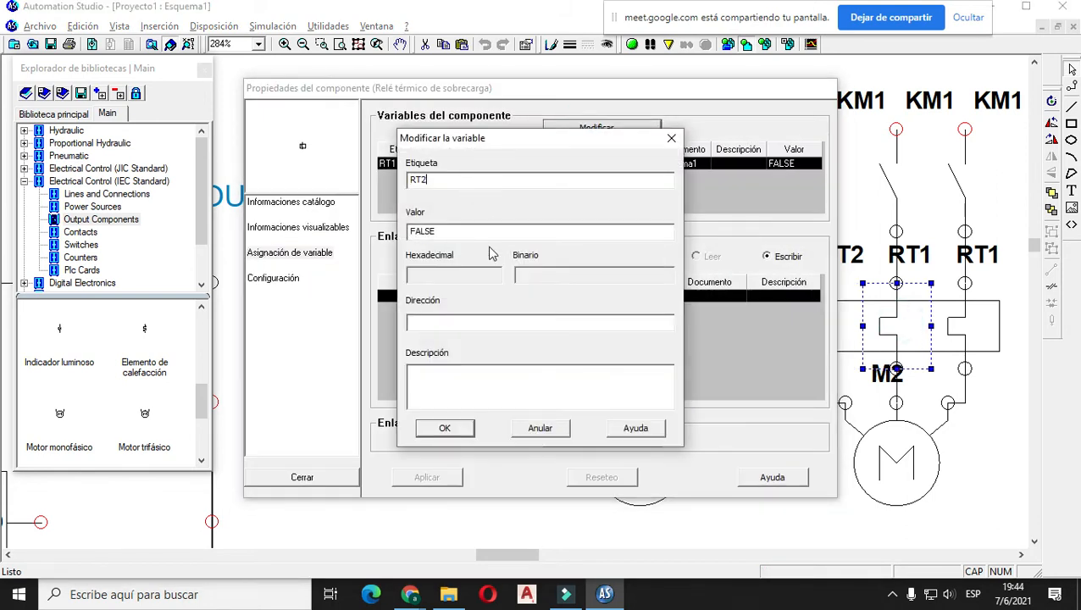
{"action": "left_click", "coordinate": [441, 427]}
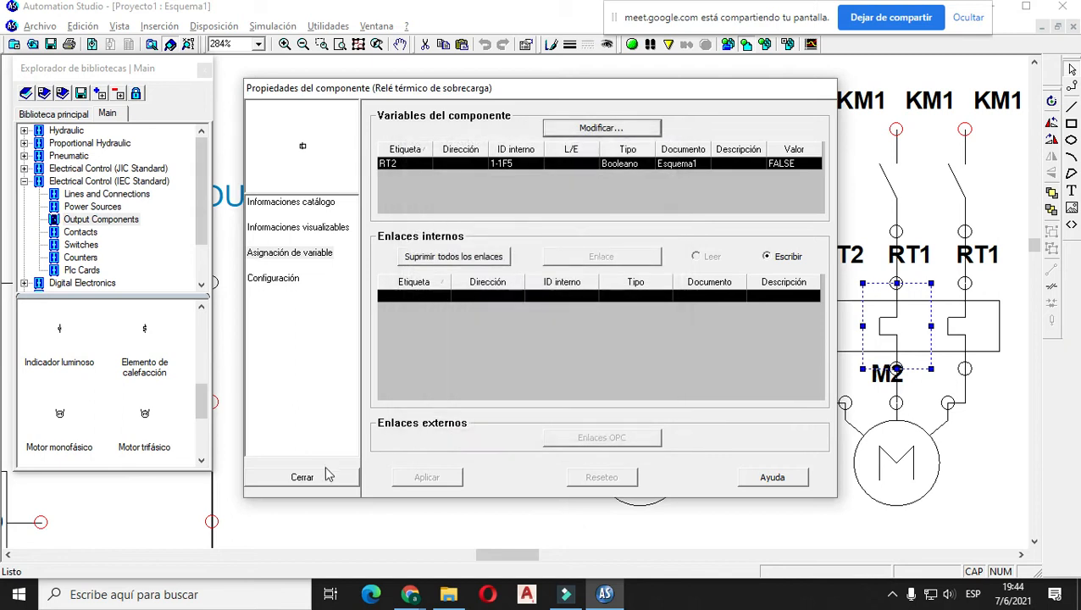
{"action": "left_click", "coordinate": [326, 472]}
- Relabel the third thermal overload relay in the M2 branch as RT2
{"action": "double_click", "coordinate": [965, 309]}
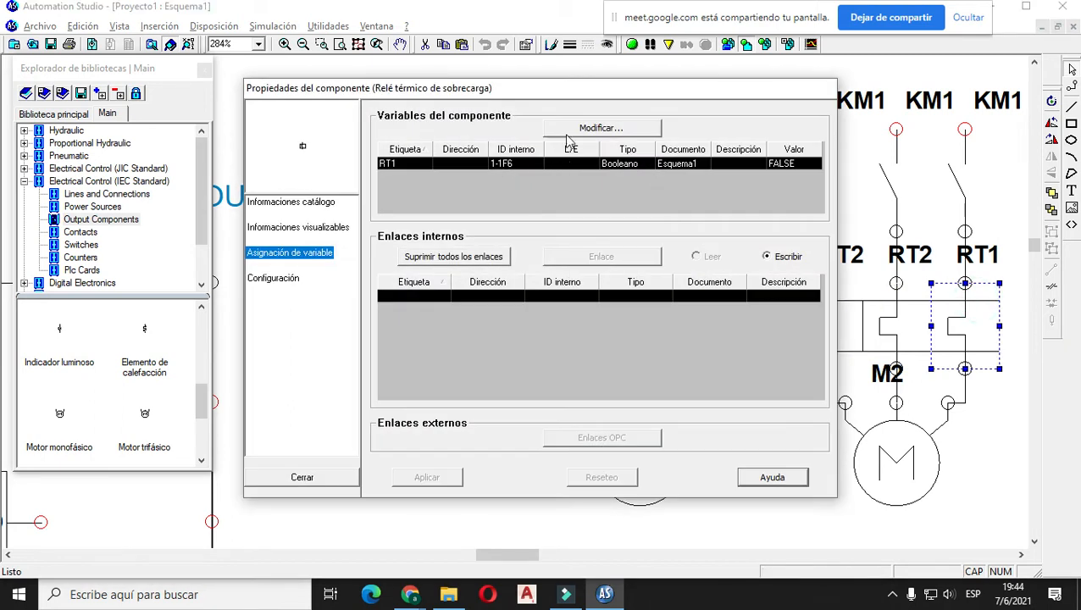
{"action": "left_click", "coordinate": [571, 128]}
{"action": "left_click", "coordinate": [474, 176]}
{"action": "key", "text": "BackSpace"}
{"action": "type", "text": "2"}
{"action": "left_click", "coordinate": [464, 432]}
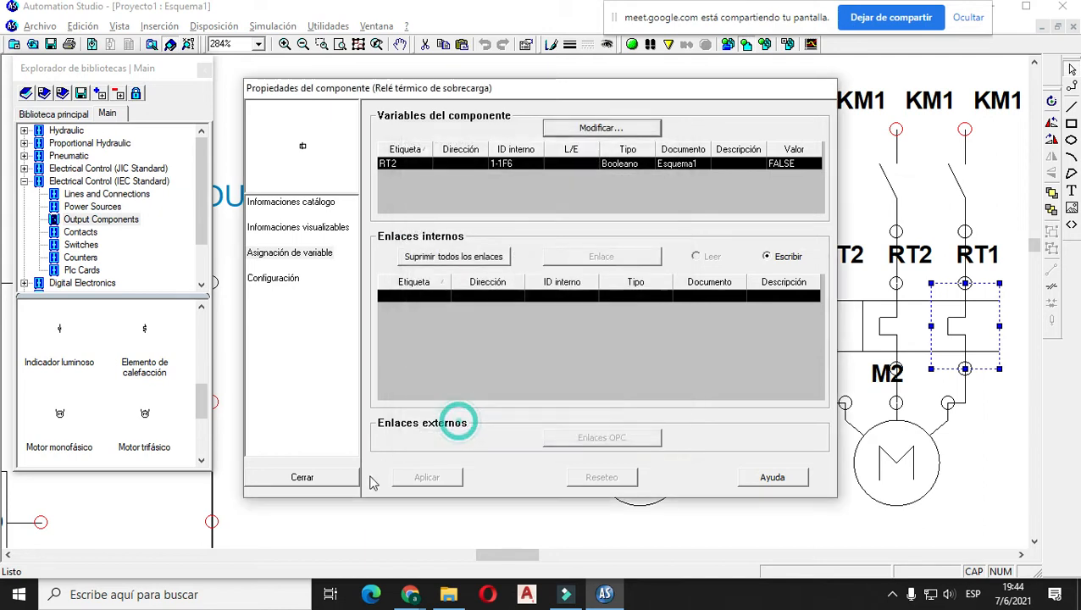
{"action": "left_click", "coordinate": [322, 475]}
- Link the first normally open contact in the M2 branch to the KM2 coil variable
{"action": "double_click", "coordinate": [827, 176]}
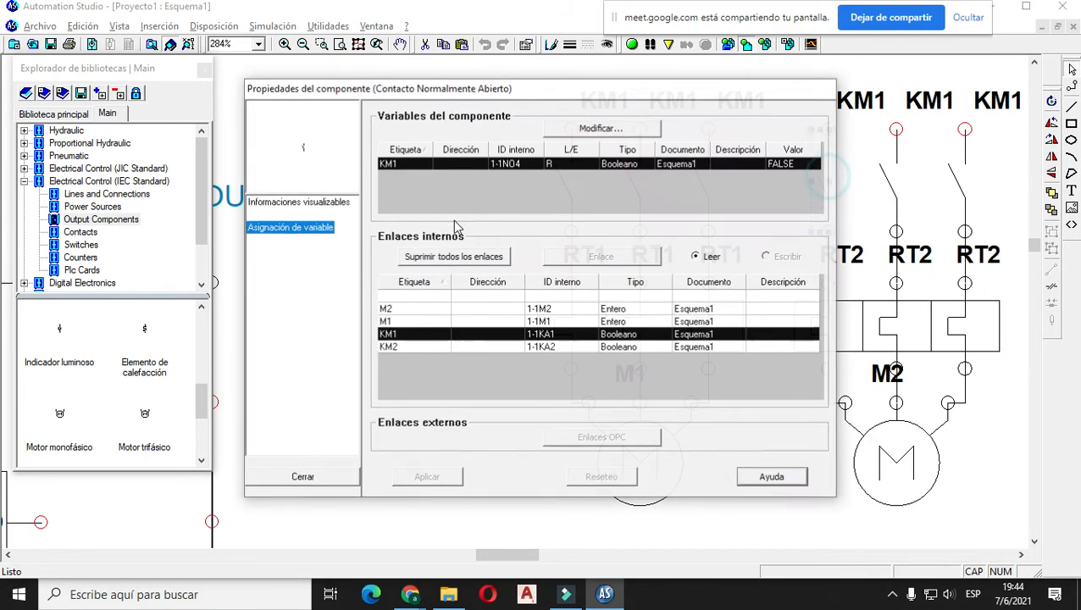
{"action": "left_click", "coordinate": [423, 344]}
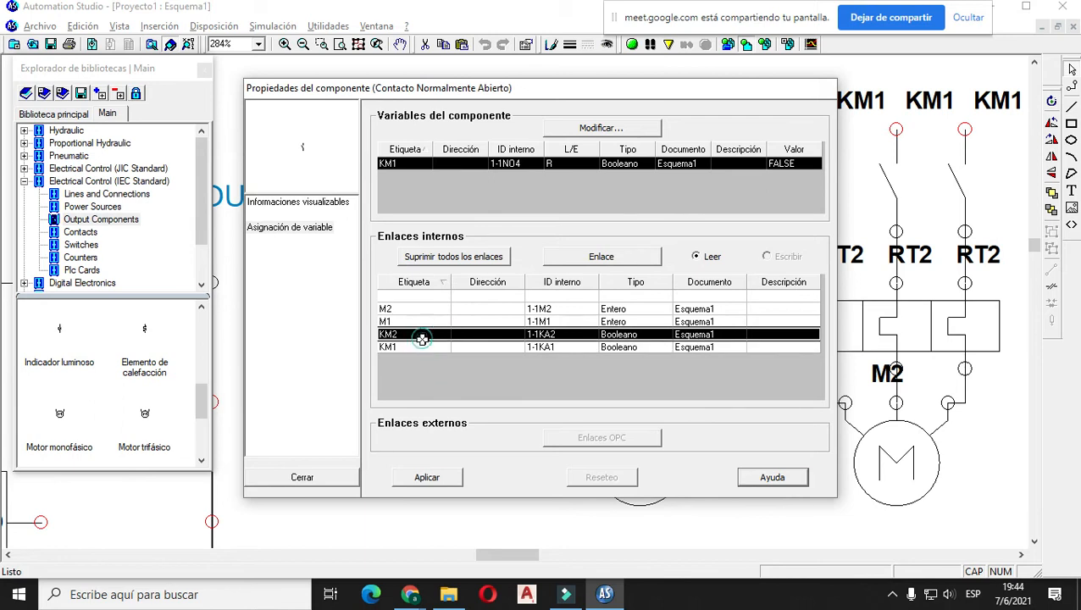
{"action": "left_click", "coordinate": [425, 477]}
{"action": "left_click", "coordinate": [309, 479]}
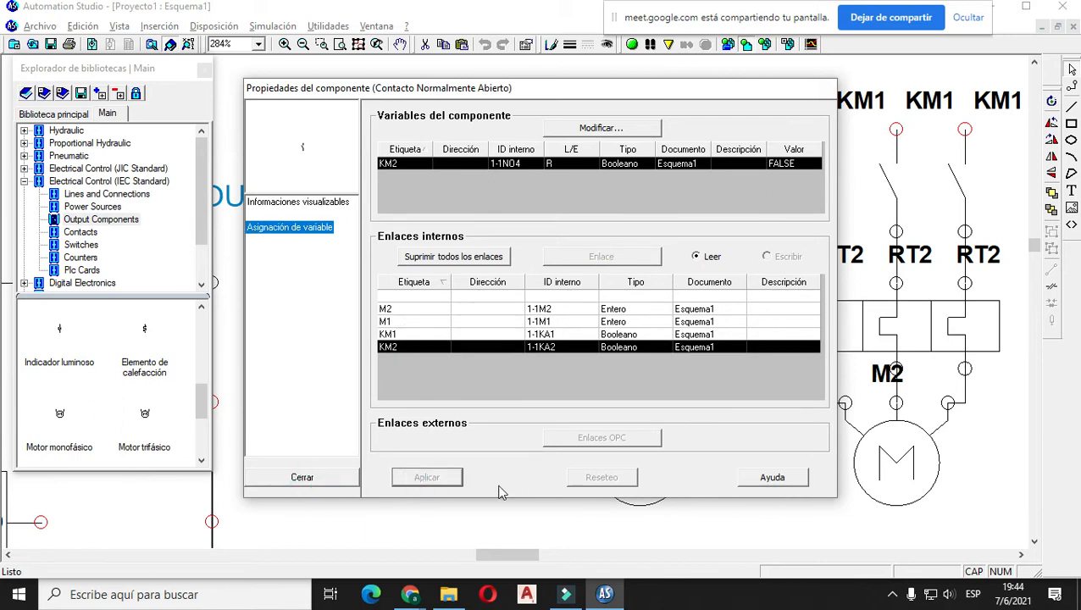
- Link the middle normally open contact in the M2 branch to the KM2 coil variable
{"action": "double_click", "coordinate": [887, 182]}
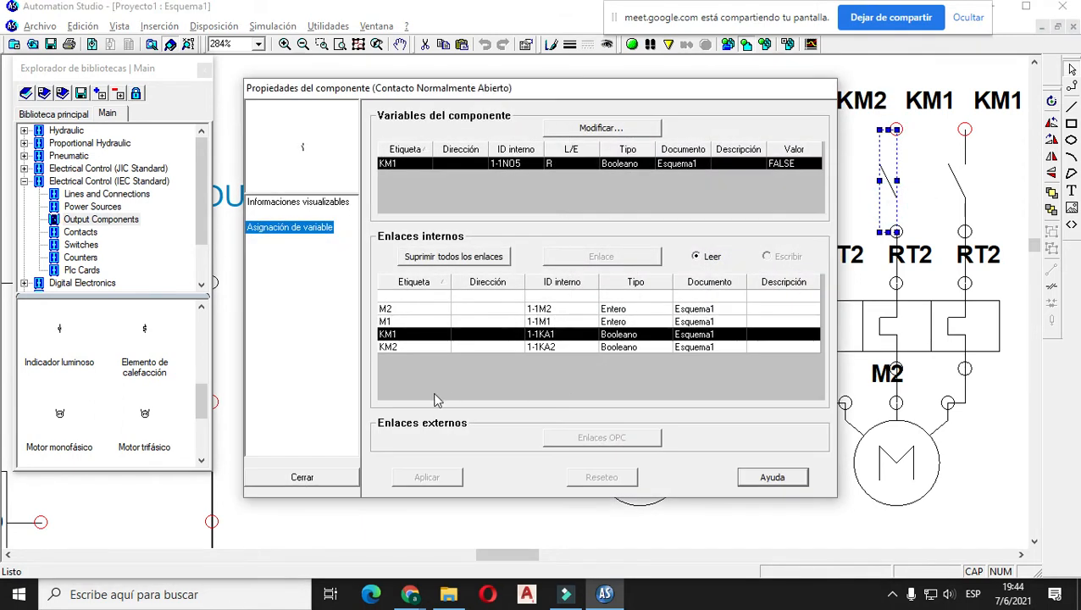
{"action": "left_click", "coordinate": [411, 346]}
{"action": "left_click", "coordinate": [426, 477]}
{"action": "left_click", "coordinate": [303, 477]}
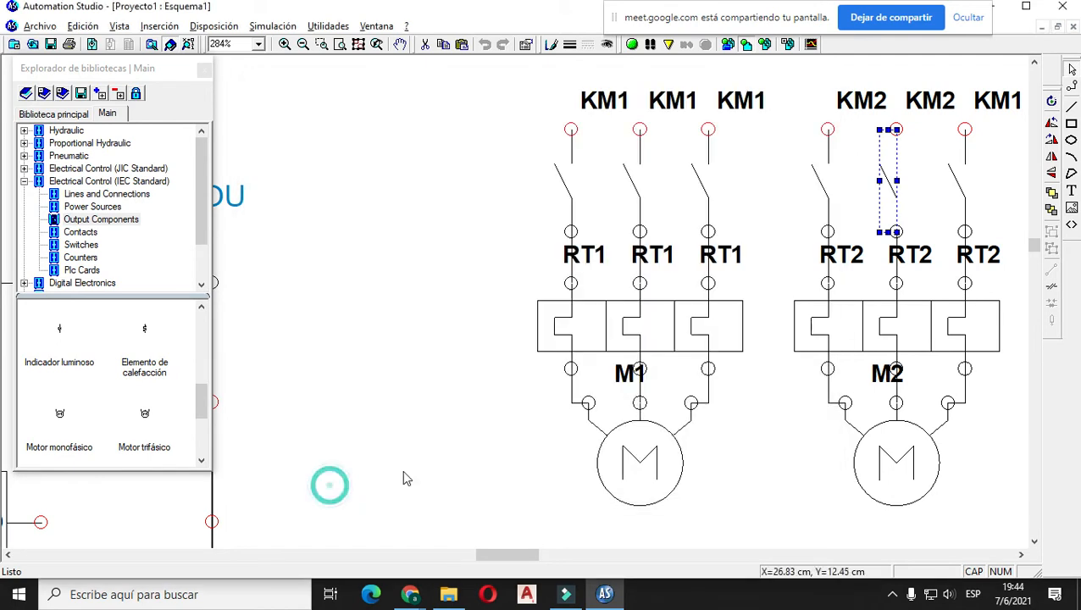
- Link the third normally open contact in the M2 branch to the KM2 coil variable
{"action": "double_click", "coordinate": [956, 190]}
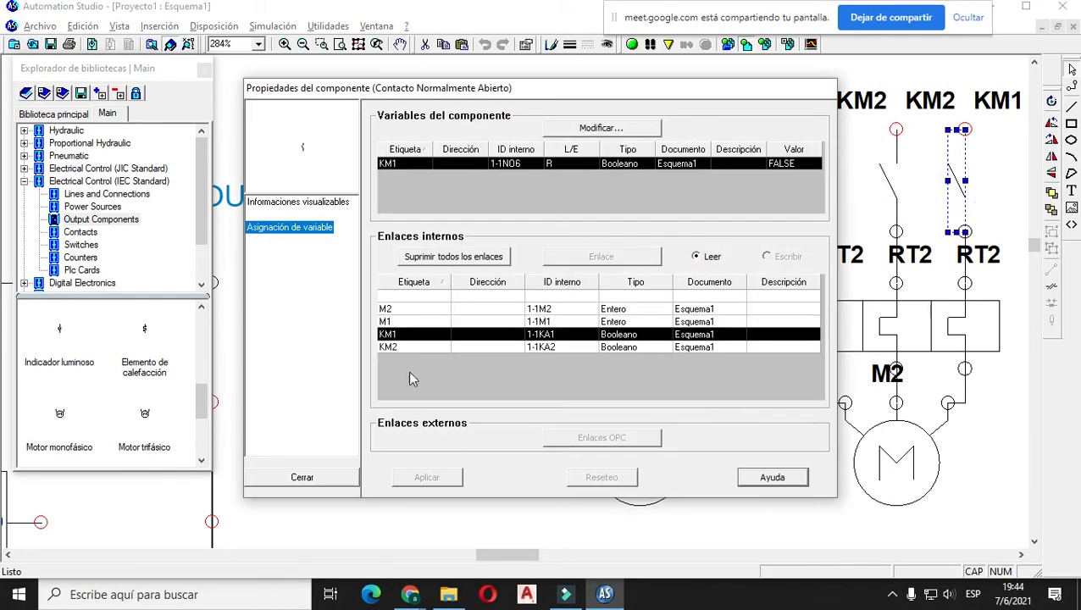
{"action": "left_click", "coordinate": [410, 346]}
{"action": "left_click", "coordinate": [426, 477]}
{"action": "left_click", "coordinate": [302, 477]}
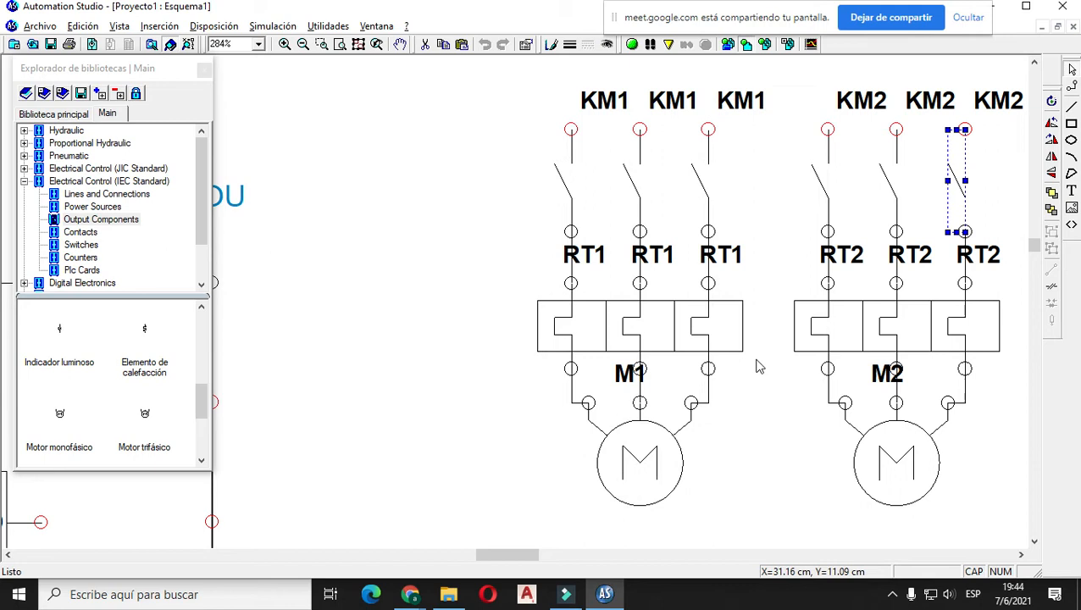
- Wire the upper terminals of the three KM1 contacts to supply lines L1, L2 and L3, one line per contact
{"action": "scroll", "coordinate": [759, 356], "scroll_direction": "up", "scroll_amount": 3}
{"action": "scroll", "coordinate": [764, 323], "scroll_direction": "down", "scroll_amount": 4}
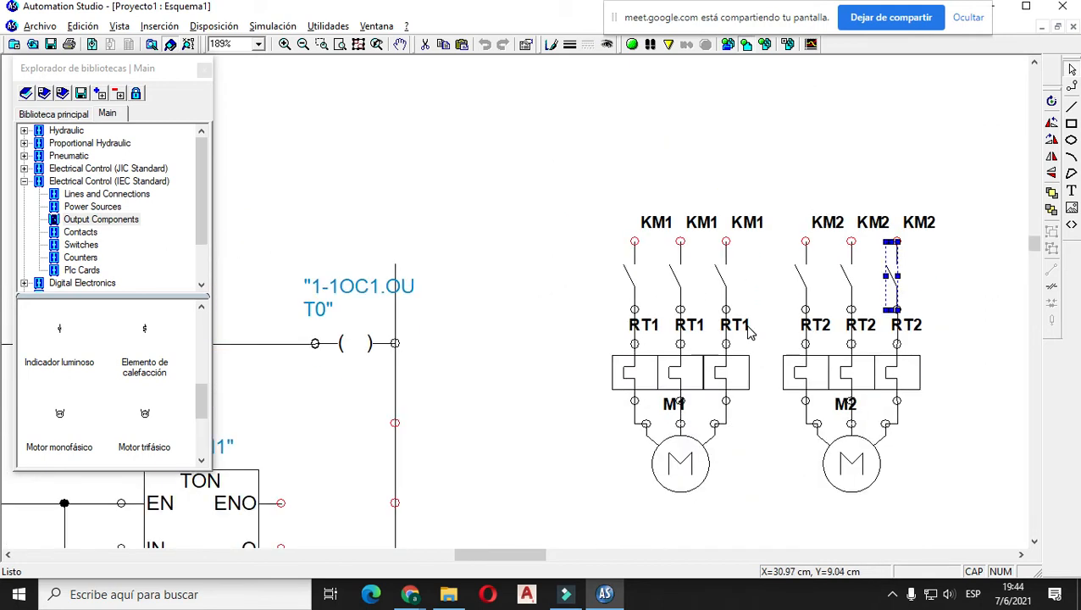
{"action": "left_click_drag", "start_coordinate": [527, 559], "coordinate": [496, 572]}
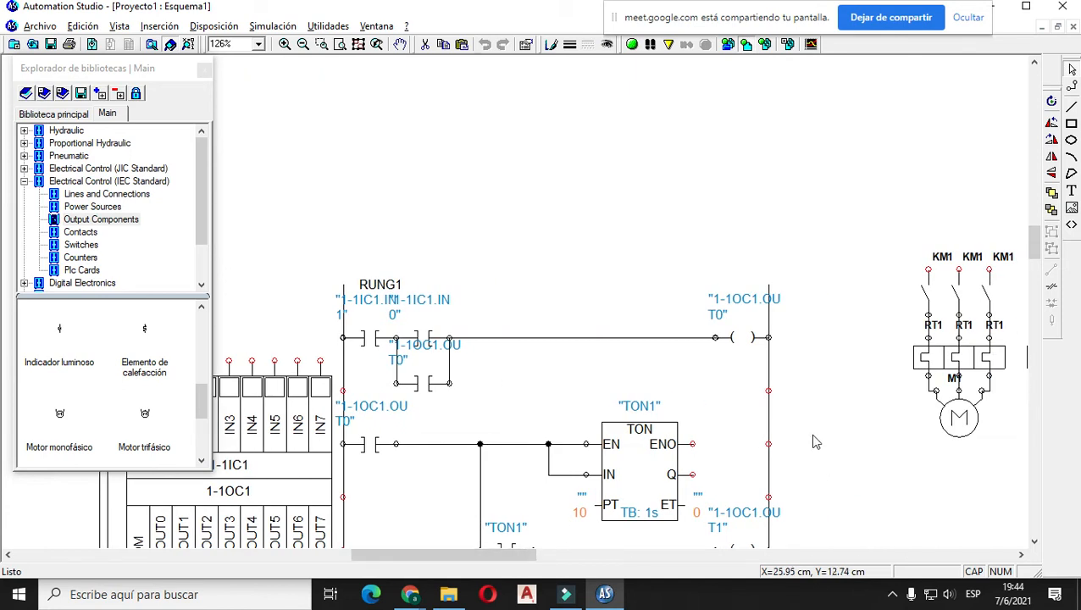
{"action": "scroll", "coordinate": [813, 441], "scroll_direction": "down", "scroll_amount": 2}
{"action": "left_click", "coordinate": [905, 422]}
{"action": "left_click", "coordinate": [832, 338]}
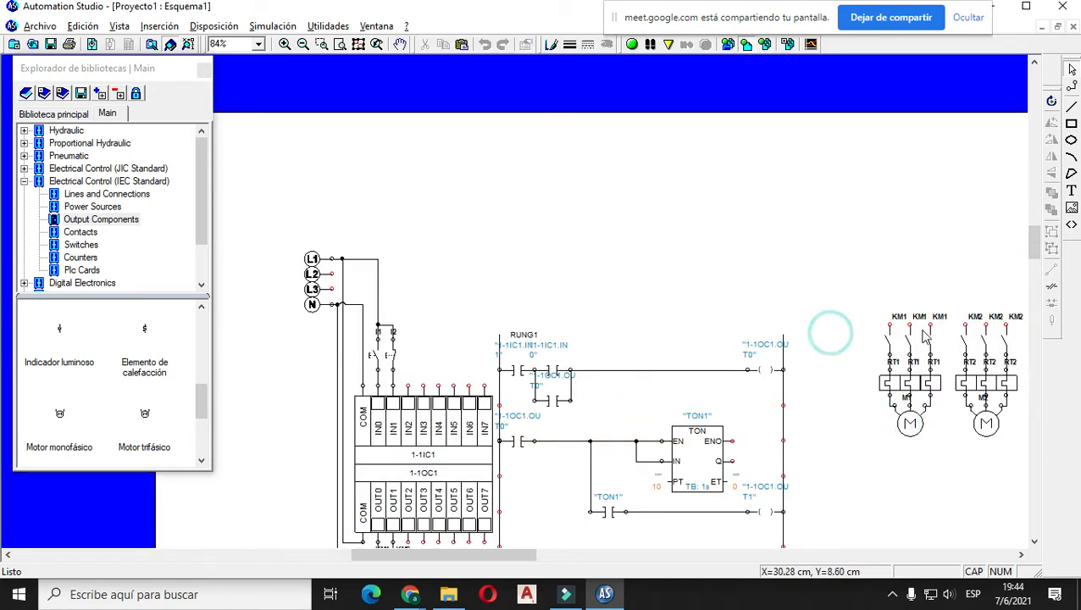
{"action": "mouse_move", "coordinate": [930, 325]}
{"action": "left_mouse_down"}
{"action": "mouse_move", "coordinate": [909, 247]}
{"action": "mouse_move", "coordinate": [383, 277]}
{"action": "mouse_move", "coordinate": [378, 259]}
{"action": "mouse_move", "coordinate": [341, 258]}
{"action": "mouse_move", "coordinate": [905, 297]}
{"action": "mouse_move", "coordinate": [906, 324]}
{"action": "left_mouse_up"}
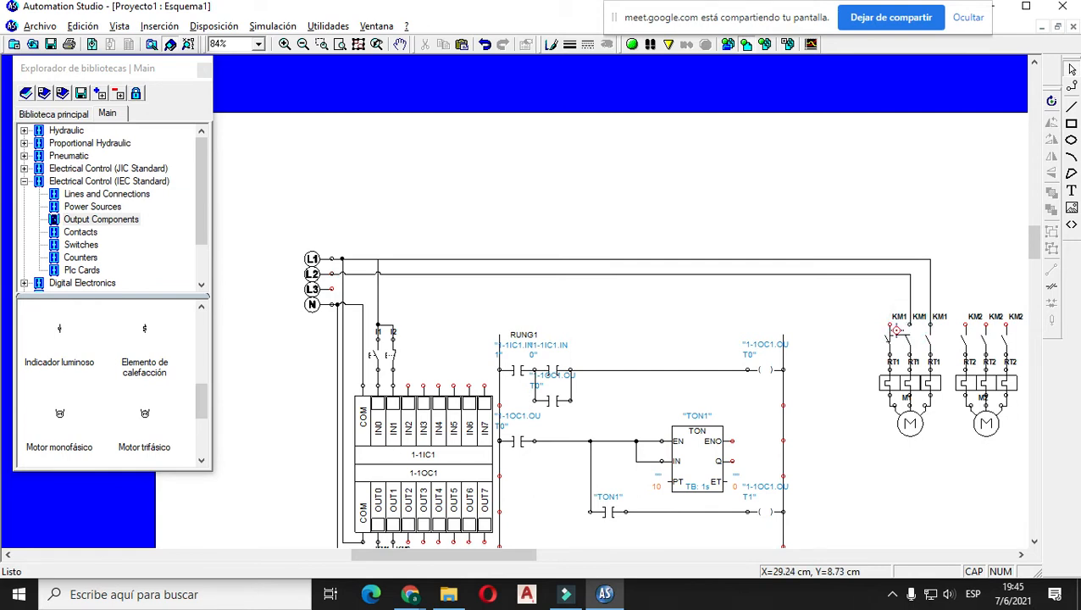
{"action": "mouse_move", "coordinate": [890, 325]}
{"action": "left_mouse_down"}
{"action": "mouse_move", "coordinate": [851, 289]}
{"action": "mouse_move", "coordinate": [313, 289]}
{"action": "left_mouse_up"}
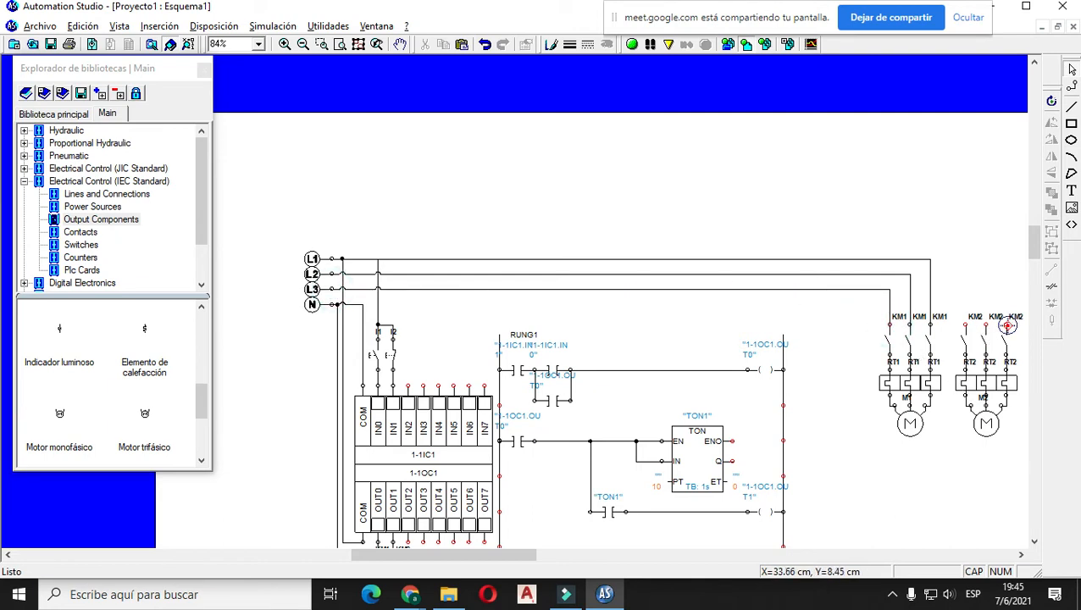
- Wire the upper terminals of the three KM2 contacts to the L1, L2 and L3 lines where these feed the KM1 contacts
{"action": "left_click_drag", "start_coordinate": [1005, 321], "coordinate": [930, 258]}
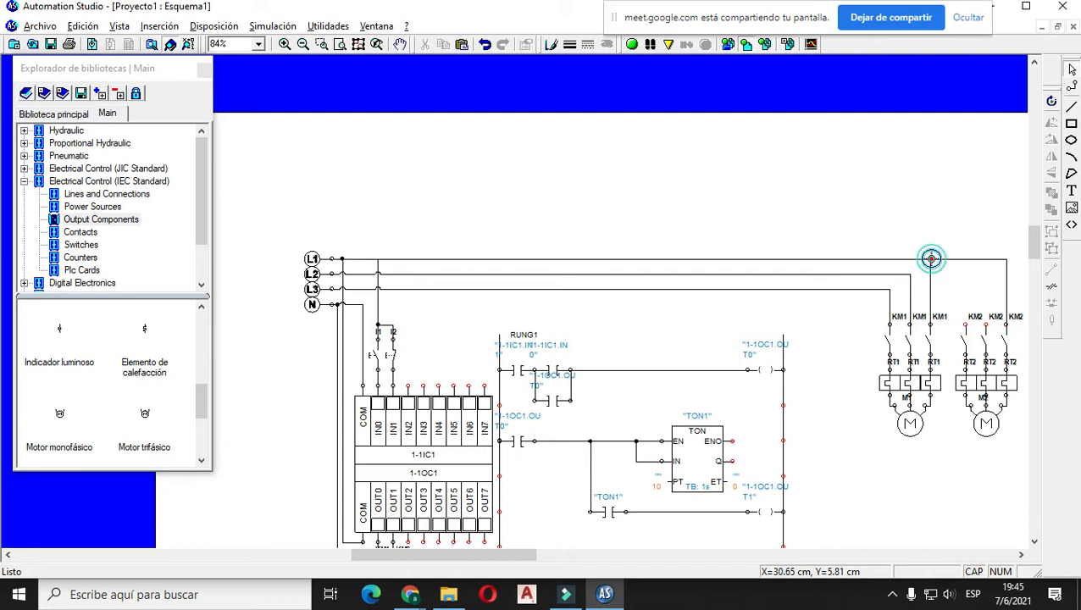
{"action": "left_click_drag", "start_coordinate": [986, 323], "coordinate": [910, 273]}
{"action": "left_click_drag", "start_coordinate": [966, 323], "coordinate": [889, 289]}
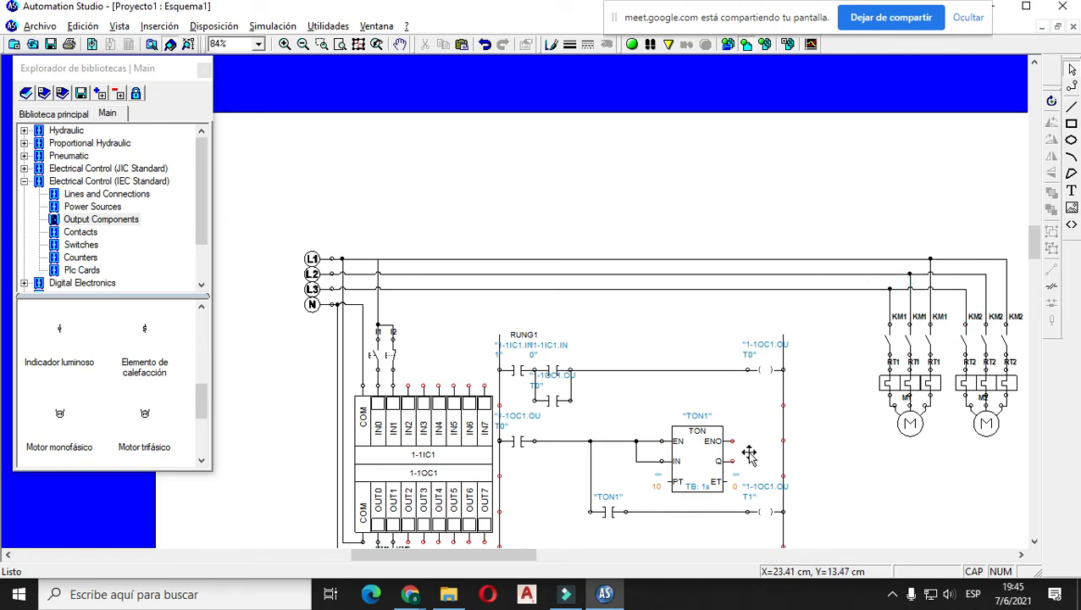
- Run the simulation in normal mode and actuate start push button I1 to energise the motor circuits
{"action": "left_click", "coordinate": [632, 44]}
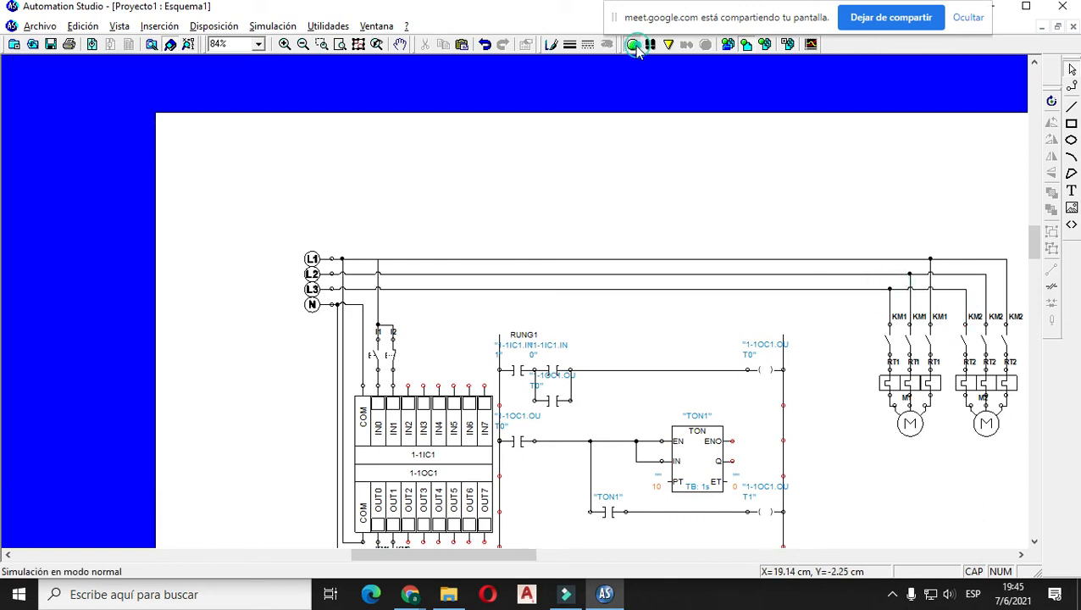
{"action": "left_click_drag", "start_coordinate": [488, 552], "coordinate": [519, 553]}
{"action": "scroll", "coordinate": [603, 371], "scroll_direction": "up", "scroll_amount": 2}
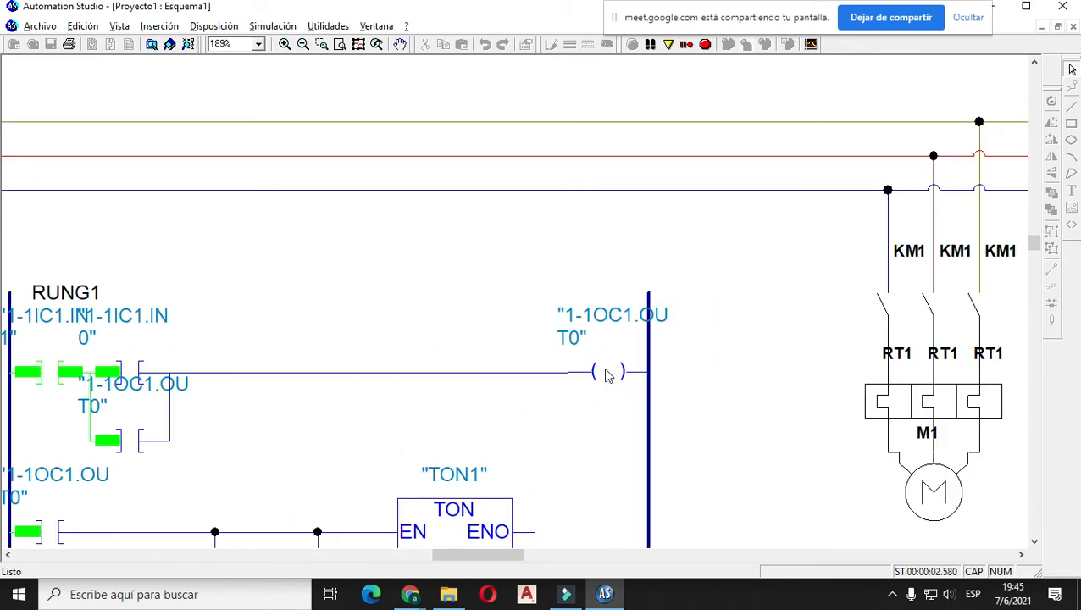
{"action": "scroll", "coordinate": [605, 375], "scroll_direction": "down", "scroll_amount": 1}
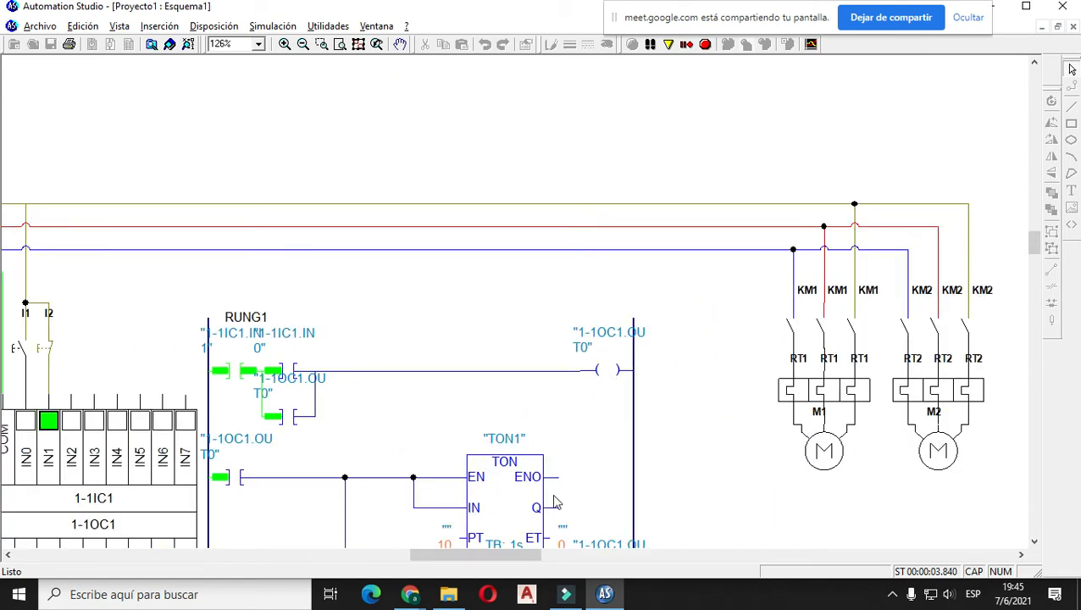
{"action": "scroll", "coordinate": [555, 503], "scroll_direction": "down", "scroll_amount": 1}
{"action": "scroll", "coordinate": [527, 534], "scroll_direction": "down", "scroll_amount": 3}
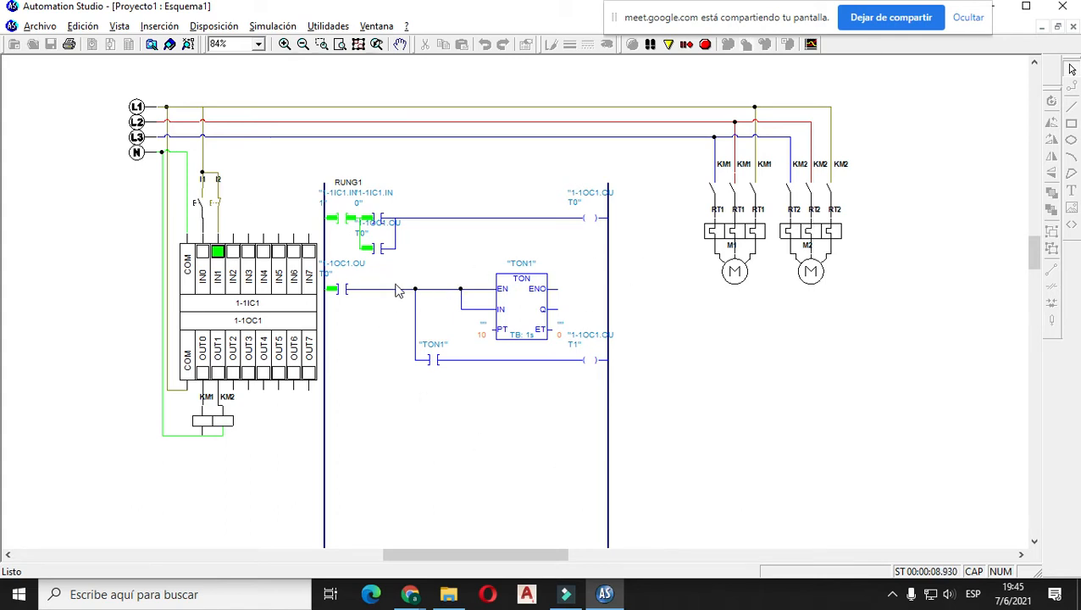
{"action": "left_click", "coordinate": [197, 212]}
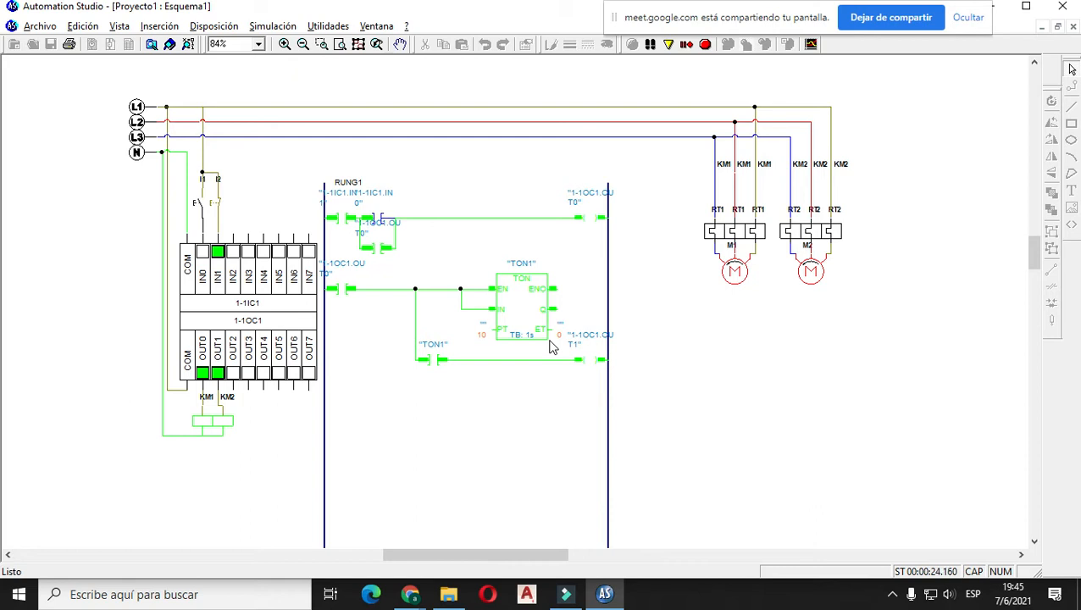
- Examine the running motors M1 and M2 up close, and actuate stop push button I2 to switch both off
{"action": "left_click", "coordinate": [283, 44]}
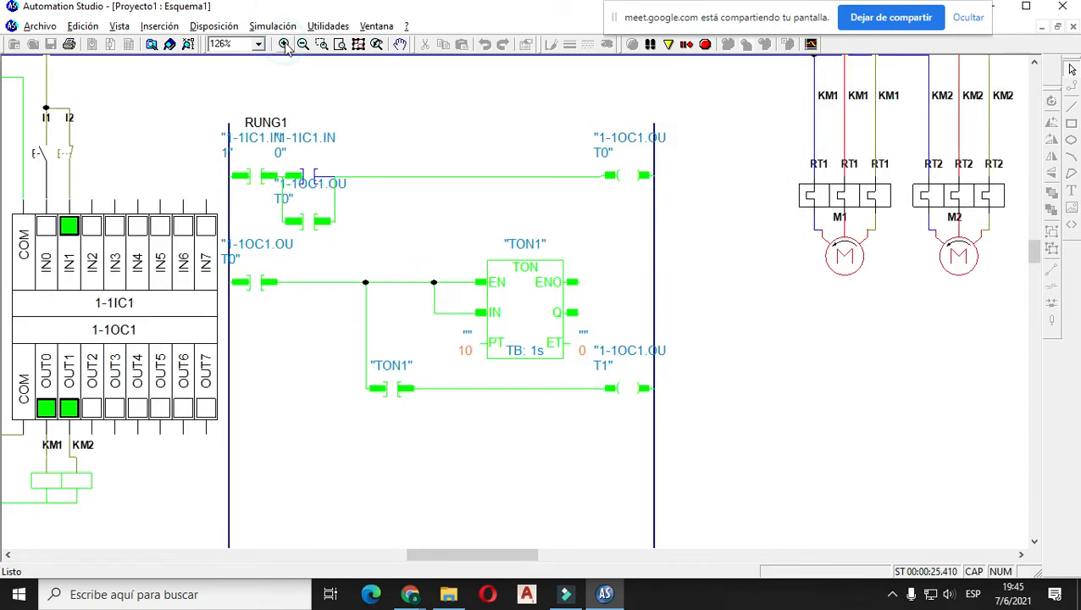
{"action": "left_click", "coordinate": [303, 44]}
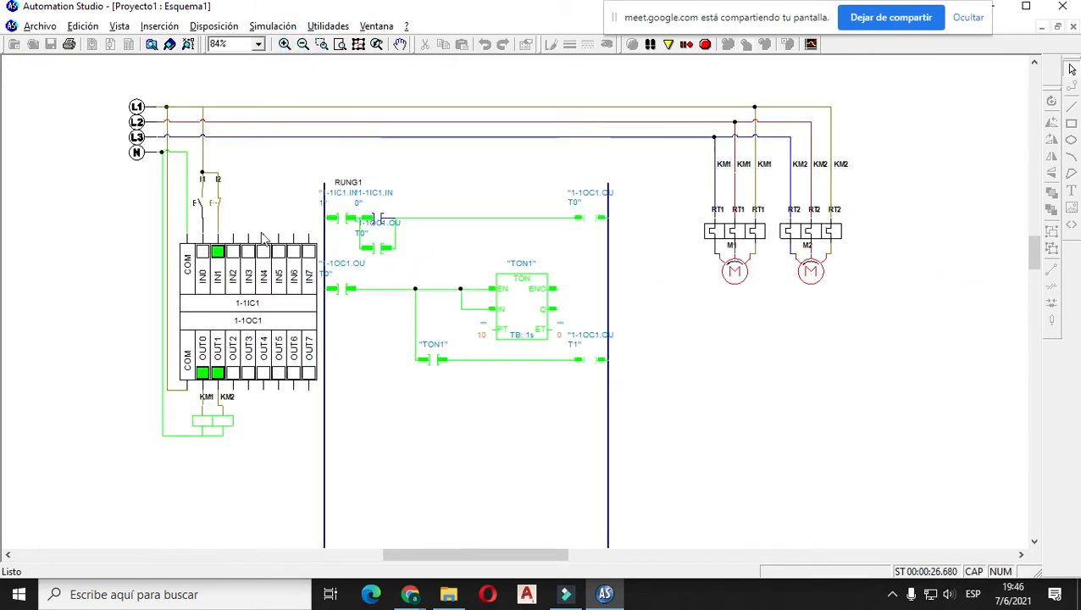
{"action": "left_click", "coordinate": [217, 215]}
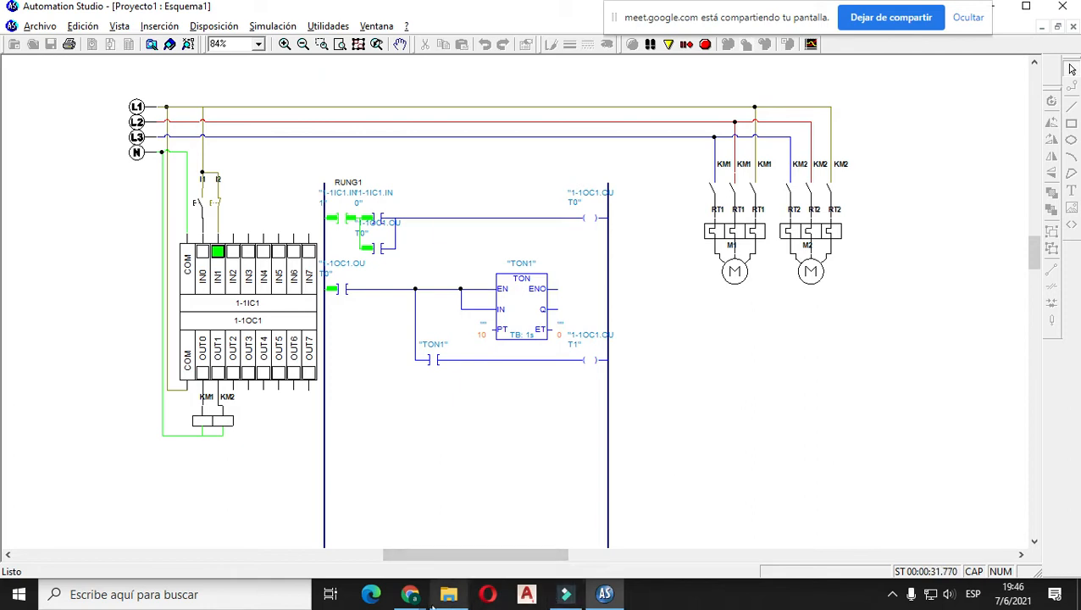
{"action": "mouse_move", "coordinate": [434, 603]}
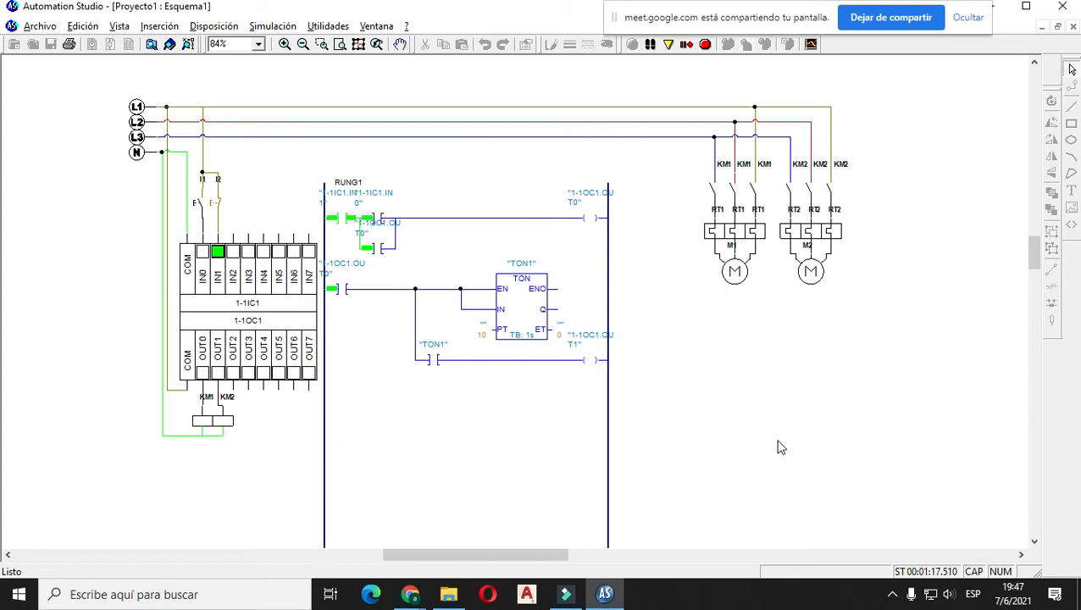
{"action": "key", "text": "XF86AudioLowerVolume"}
{"action": "key", "text": "XF86AudioLowerVolume"}
{"action": "key", "text": "XF86AudioLowerVolume"}
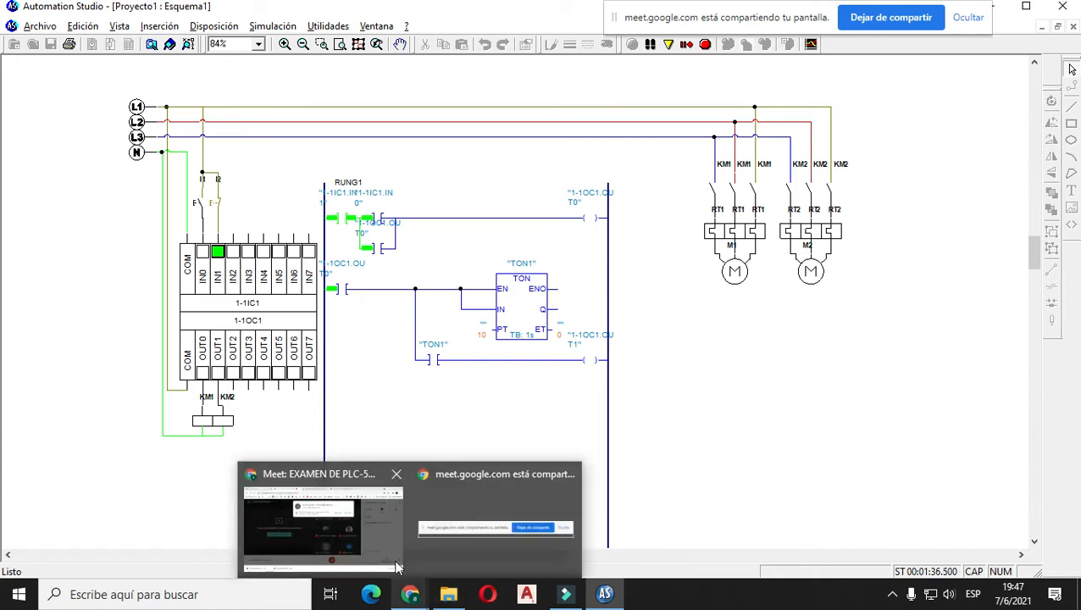
{"action": "left_click", "coordinate": [786, 366]}
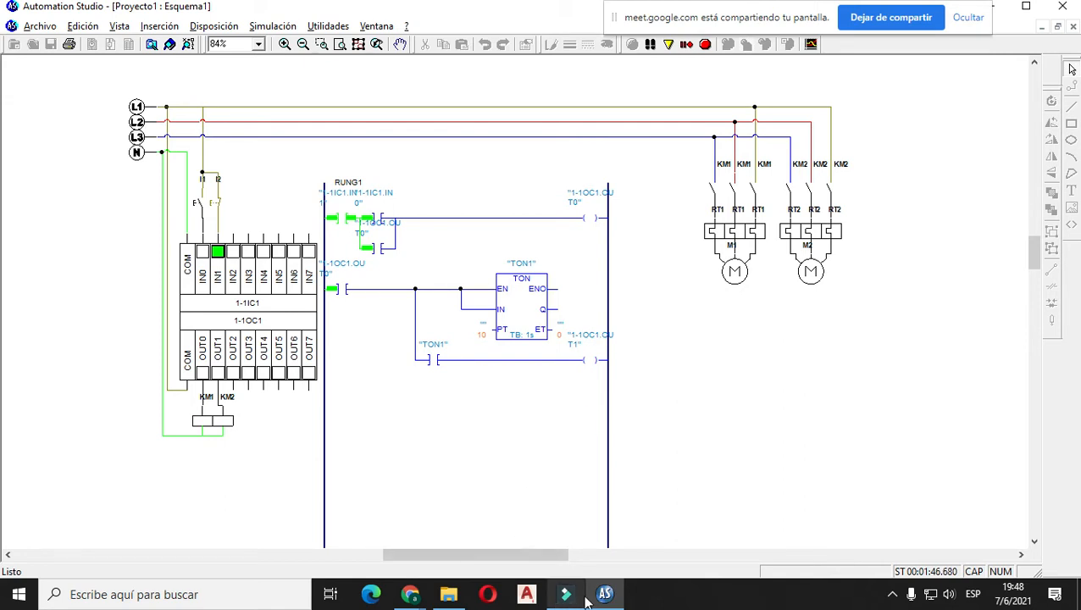
- Switch to the Google Meet call window in Chrome
{"action": "left_click", "coordinate": [411, 598]}
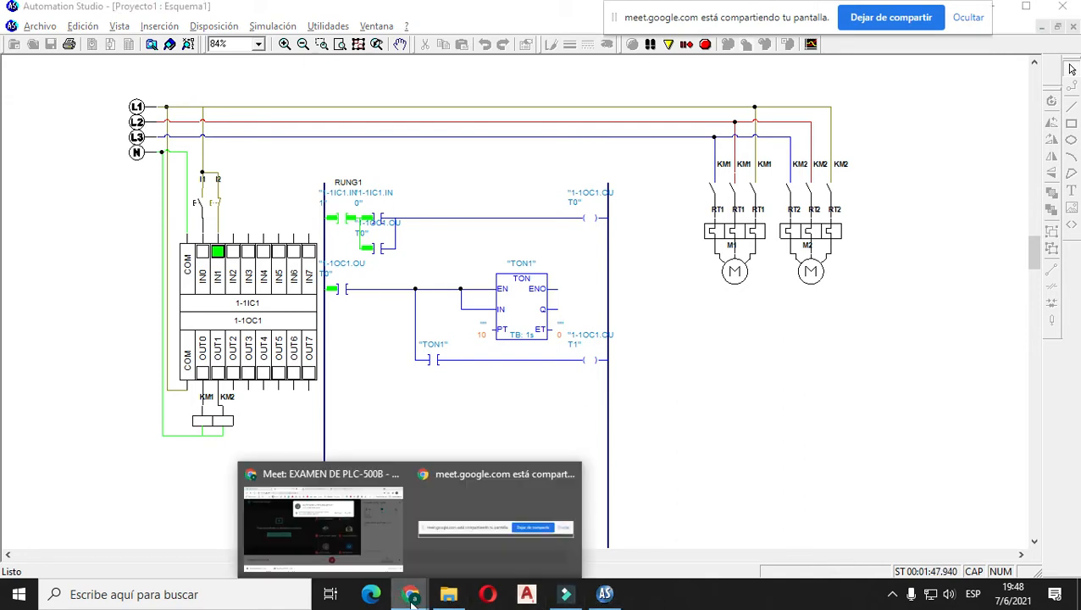
{"action": "left_click", "coordinate": [361, 546]}
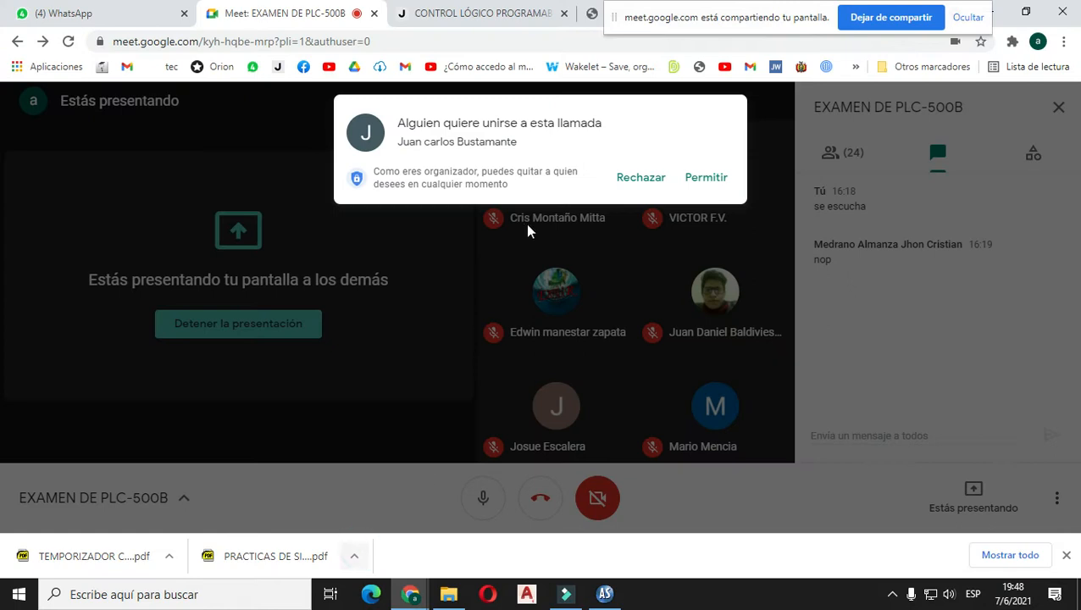
- Deny the pending request to join the call and switch to the practice exercises PDF
{"action": "left_click", "coordinate": [632, 188]}
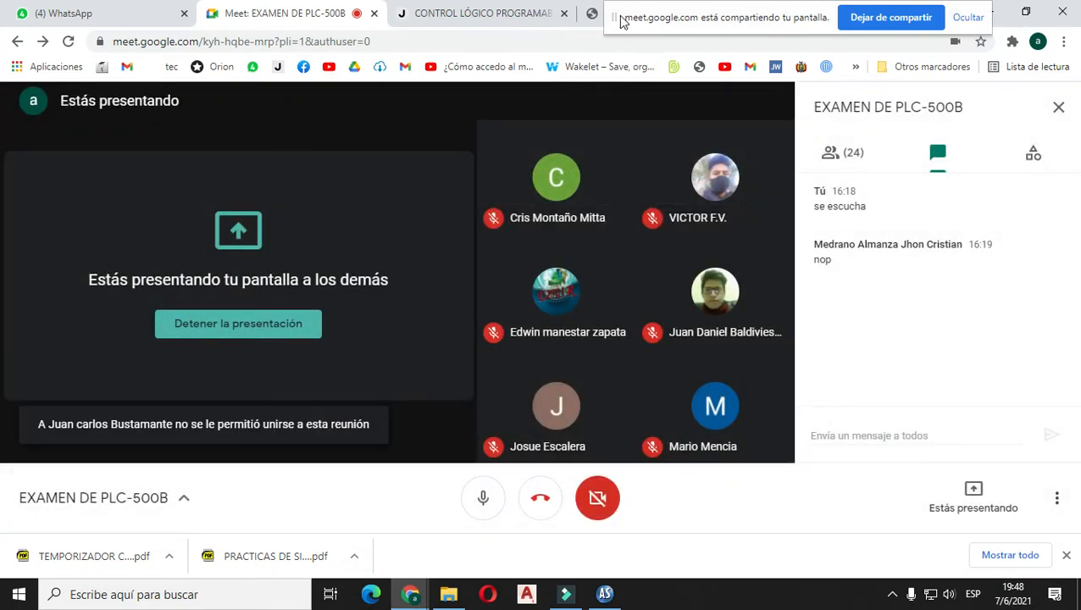
{"action": "left_click", "coordinate": [620, 17]}
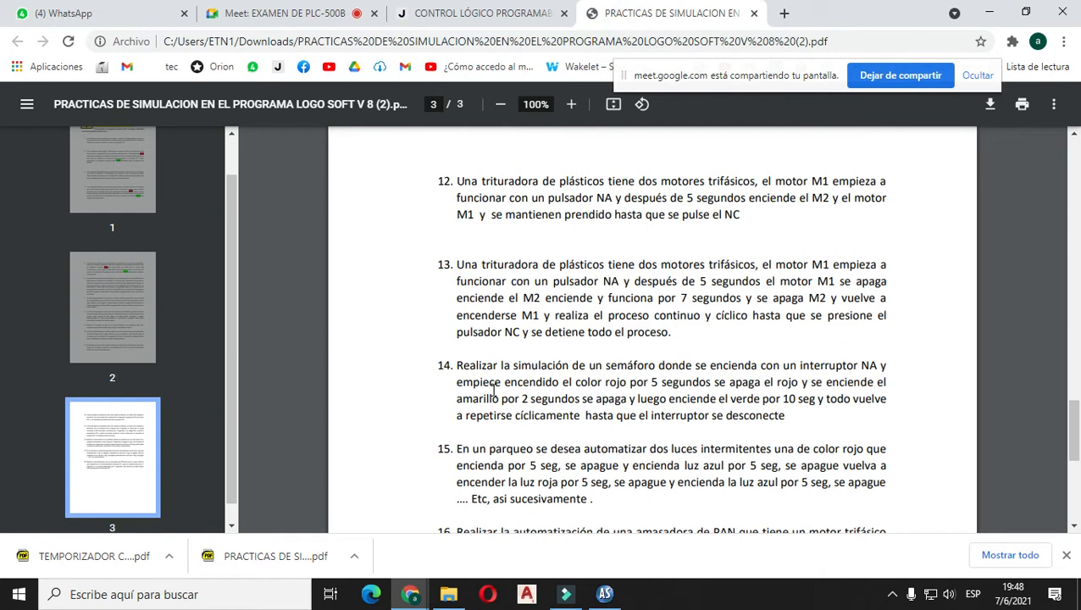
- Read through exercises 8 to 16 in the practice PDF, including exercise 16 on the bread kneader
{"action": "scroll", "coordinate": [494, 388], "scroll_direction": "down", "scroll_amount": 2}
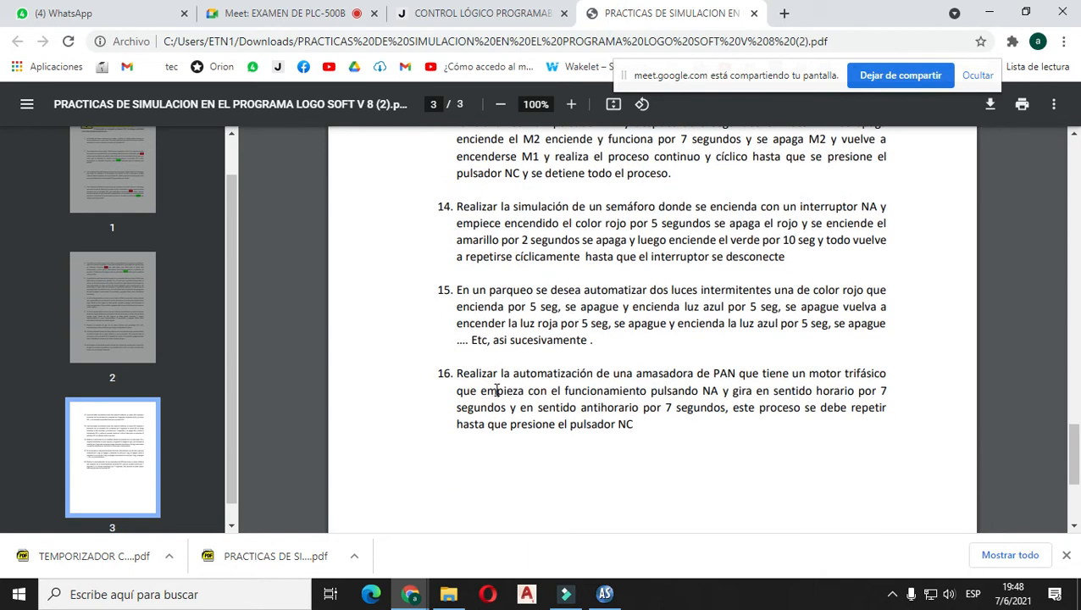
{"action": "left_click", "coordinate": [451, 373]}
{"action": "left_click_drag", "start_coordinate": [490, 376], "coordinate": [652, 410]}
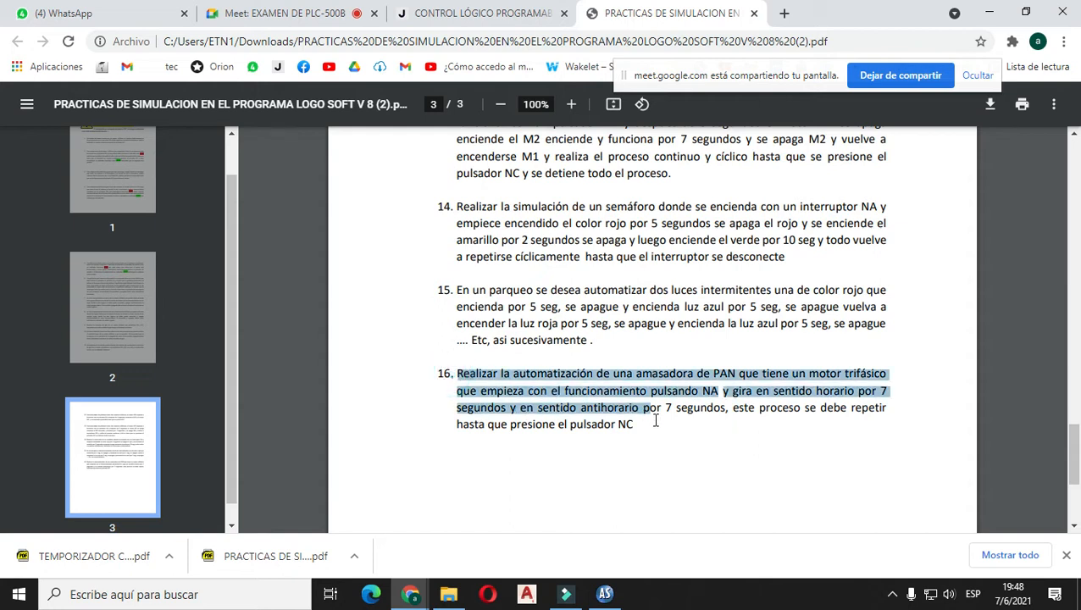
{"action": "left_click", "coordinate": [651, 434]}
{"action": "scroll", "coordinate": [648, 434], "scroll_direction": "up", "scroll_amount": 6}
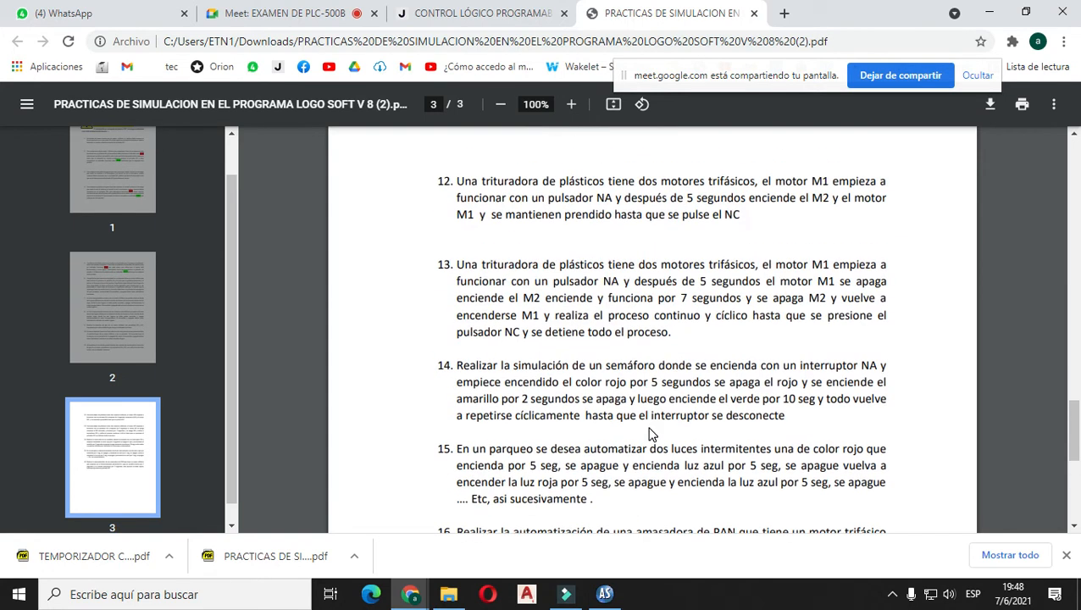
{"action": "left_click", "coordinate": [617, 362]}
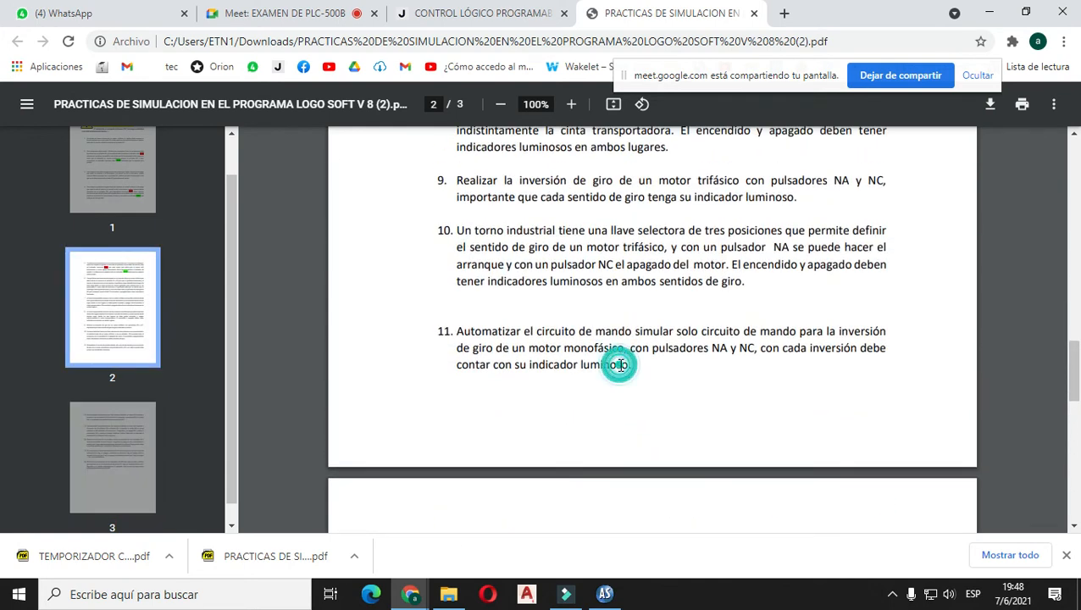
{"action": "scroll", "coordinate": [613, 364], "scroll_direction": "up", "scroll_amount": 3}
{"action": "scroll", "coordinate": [613, 364], "scroll_direction": "down", "scroll_amount": 3}
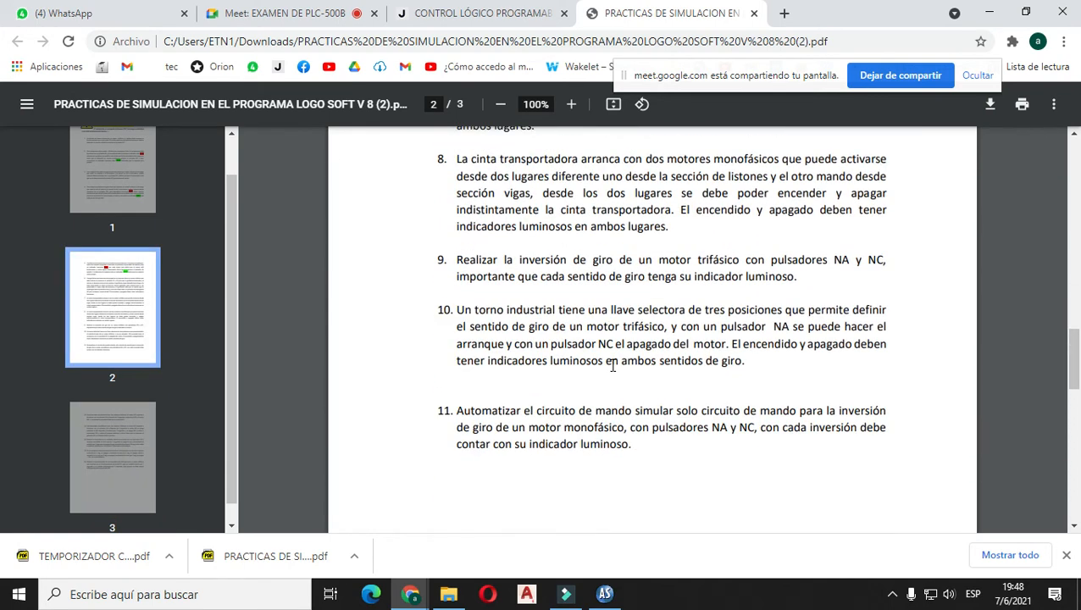
- Return to the Google Meet call and mute the microphone
{"action": "left_click", "coordinate": [320, 16]}
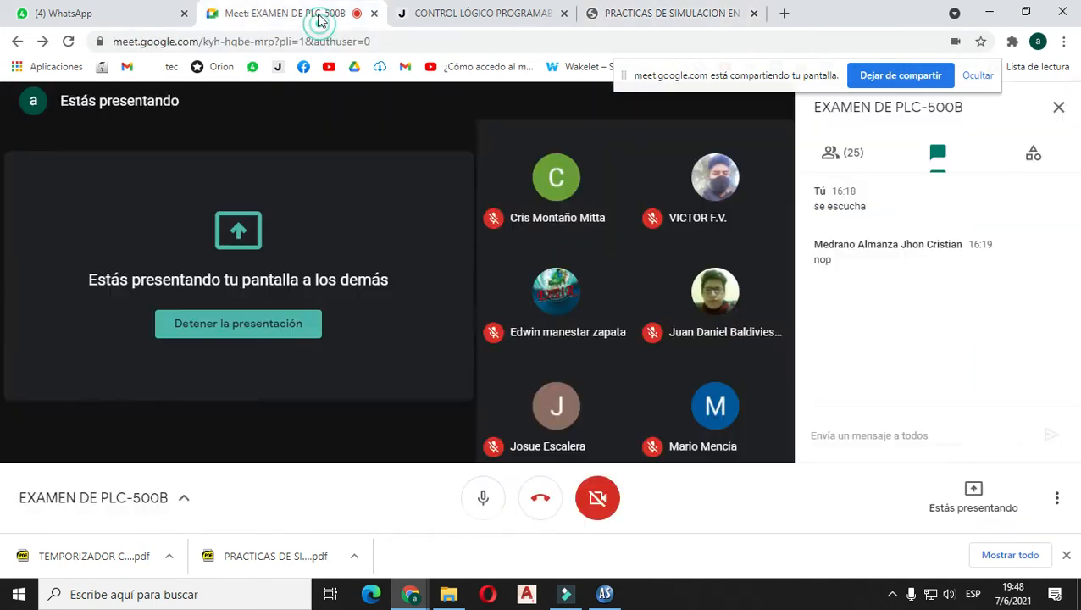
{"action": "left_click", "coordinate": [482, 506]}
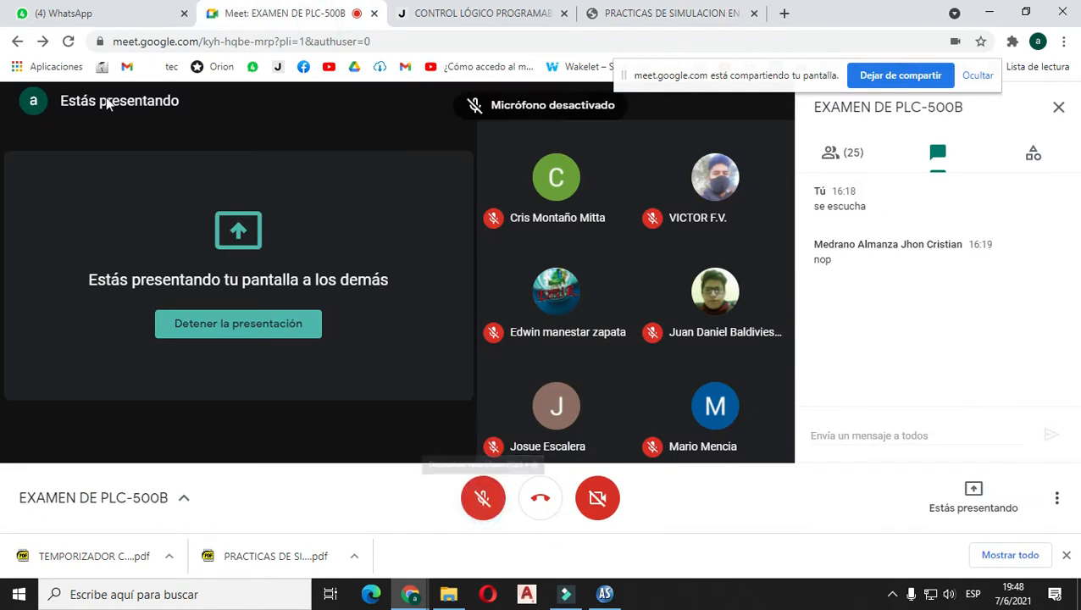
- Open the PLC - 500 B group chat in WhatsApp and look back through its earlier messages
{"action": "left_click", "coordinate": [121, 17]}
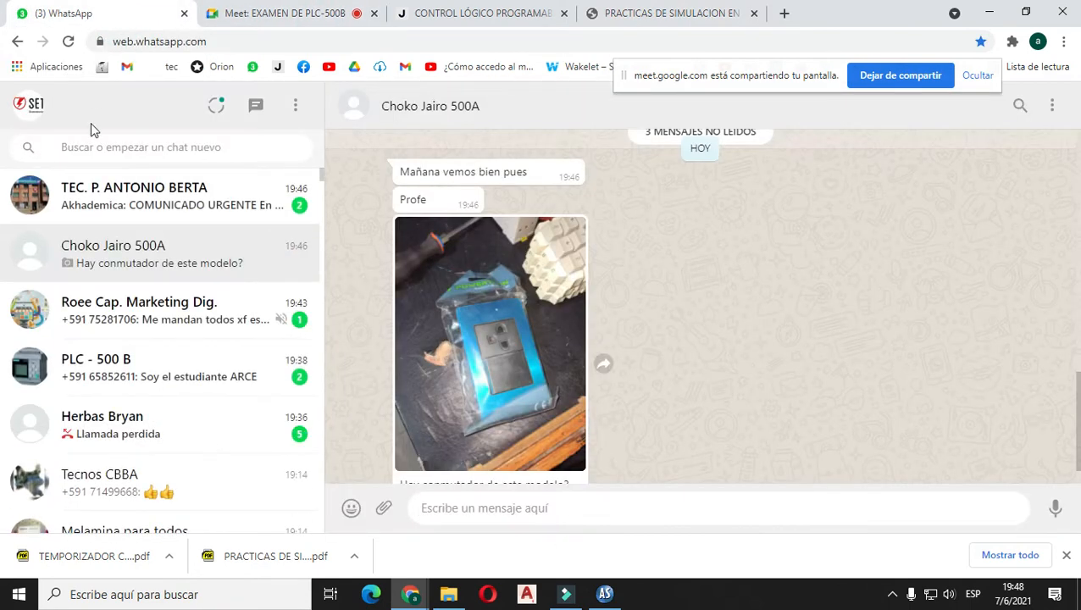
{"action": "left_click", "coordinate": [114, 356]}
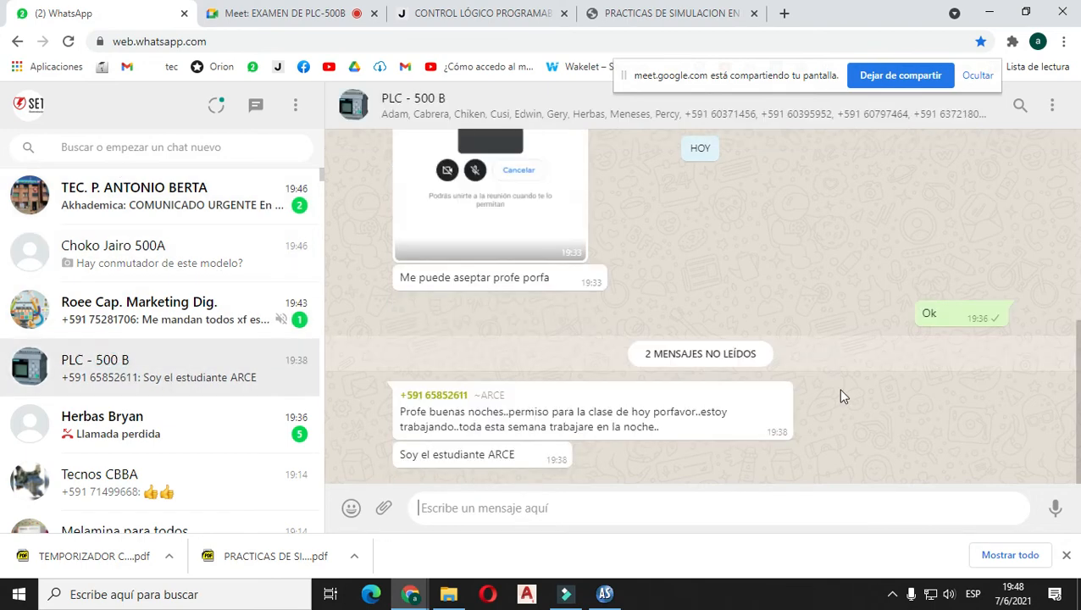
{"action": "scroll", "coordinate": [838, 389], "scroll_direction": "up", "scroll_amount": 5}
{"action": "scroll", "coordinate": [841, 391], "scroll_direction": "up", "scroll_amount": 10}
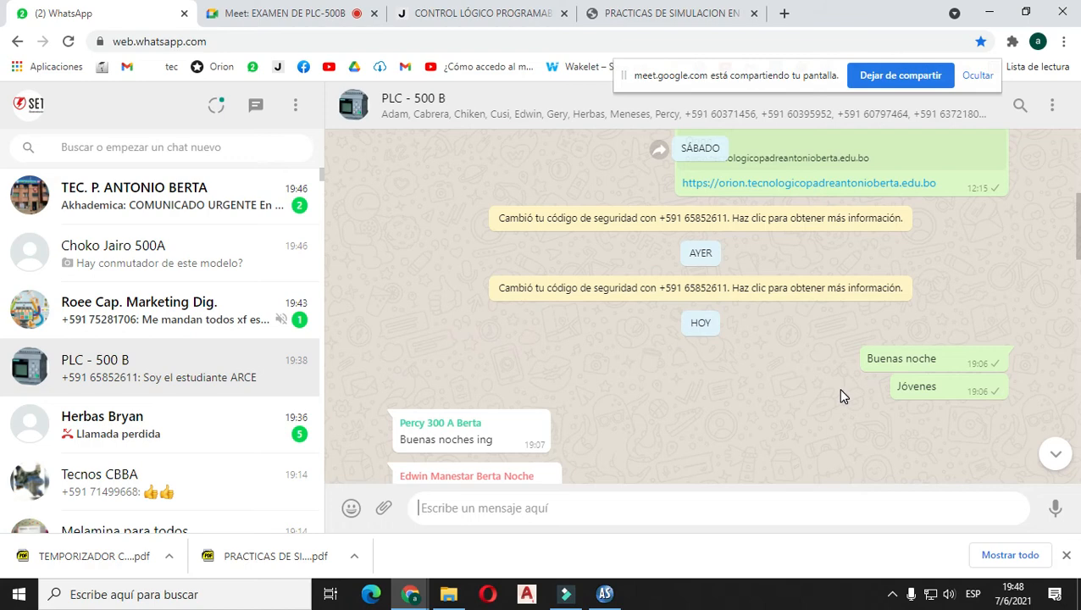
{"action": "scroll", "coordinate": [840, 396], "scroll_direction": "up", "scroll_amount": 2}
{"action": "scroll", "coordinate": [840, 396], "scroll_direction": "up", "scroll_amount": 3}
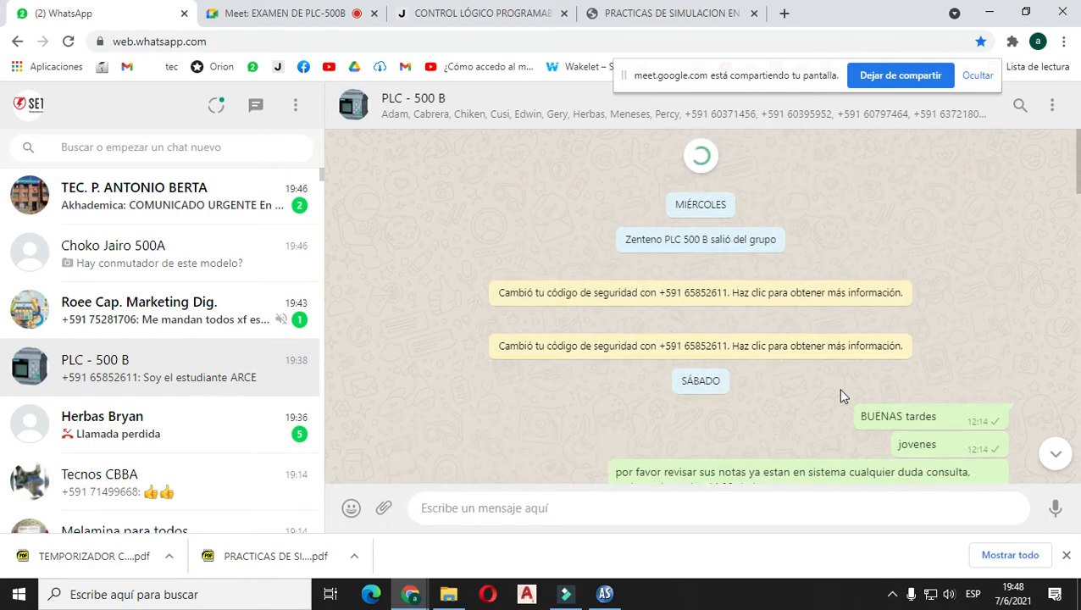
{"action": "scroll", "coordinate": [841, 395], "scroll_direction": "up", "scroll_amount": 5}
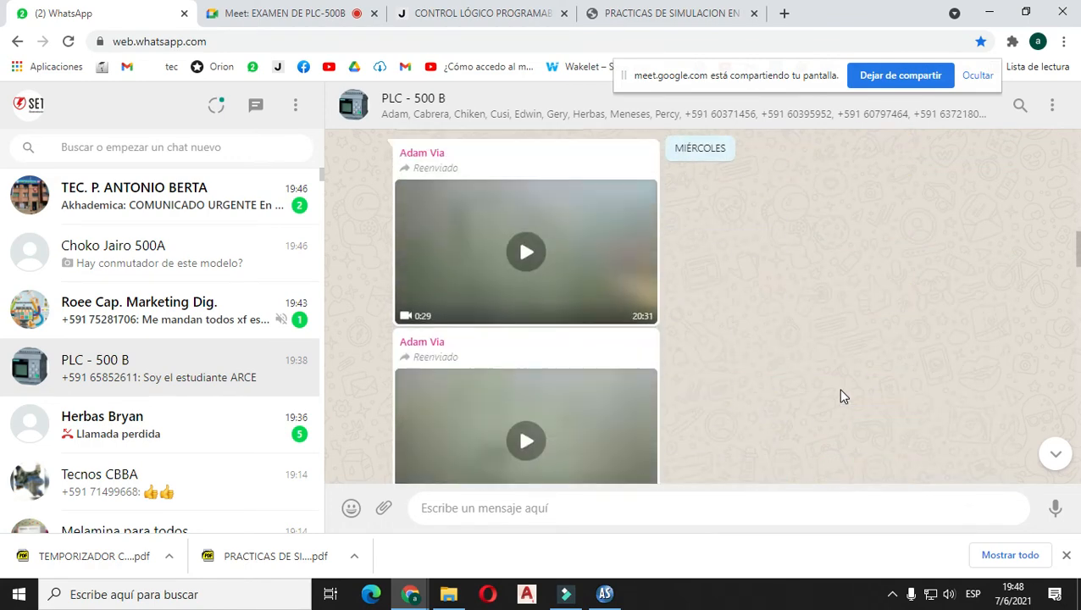
{"action": "scroll", "coordinate": [841, 388], "scroll_direction": "up", "scroll_amount": 3}
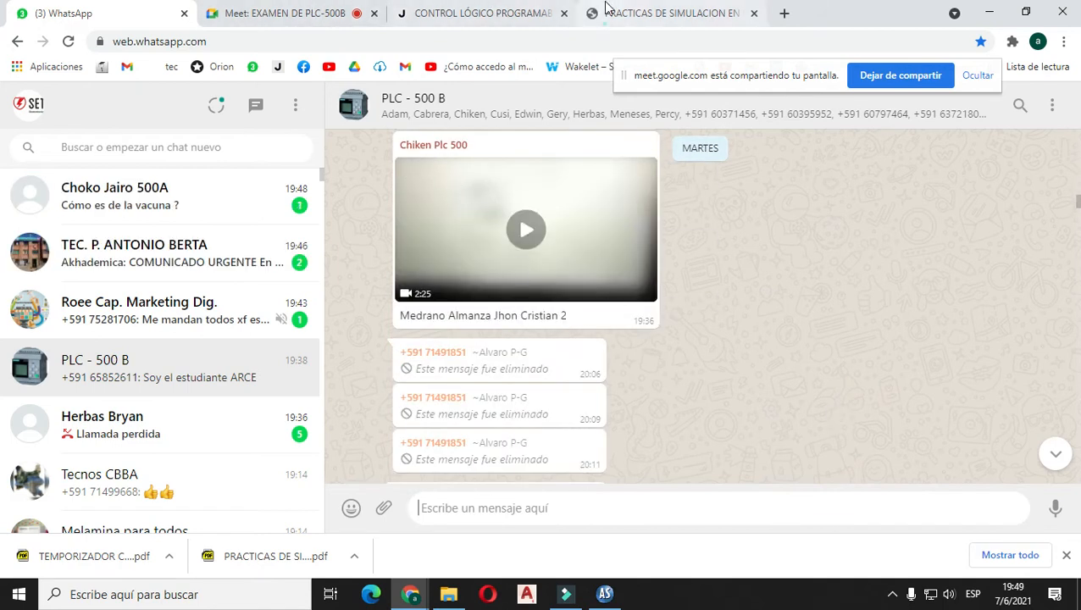
- Review exercises 6 to 11 in the practice PDF, highlighting exercise 8 about the conveyor belt with two single-phase motors
{"action": "left_click", "coordinate": [665, 13]}
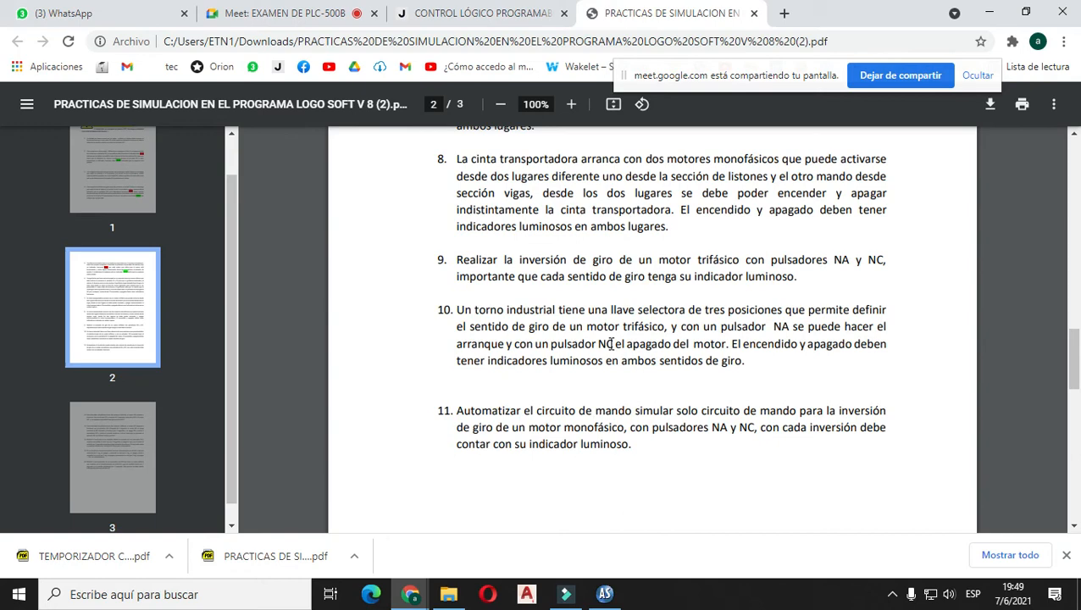
{"action": "scroll", "coordinate": [610, 343], "scroll_direction": "up", "scroll_amount": 3}
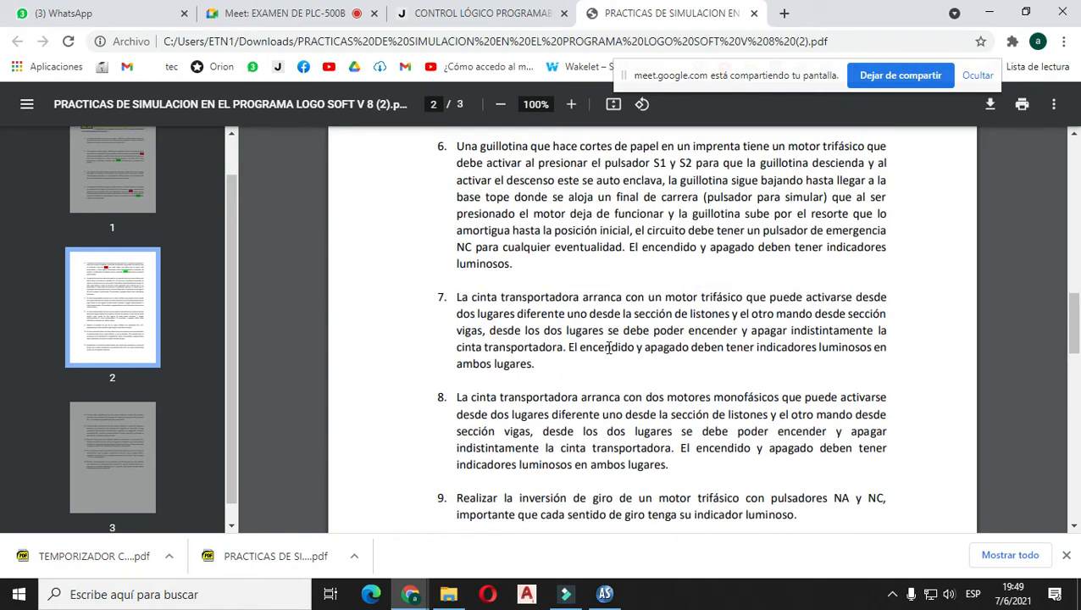
{"action": "scroll", "coordinate": [608, 347], "scroll_direction": "down", "scroll_amount": 3}
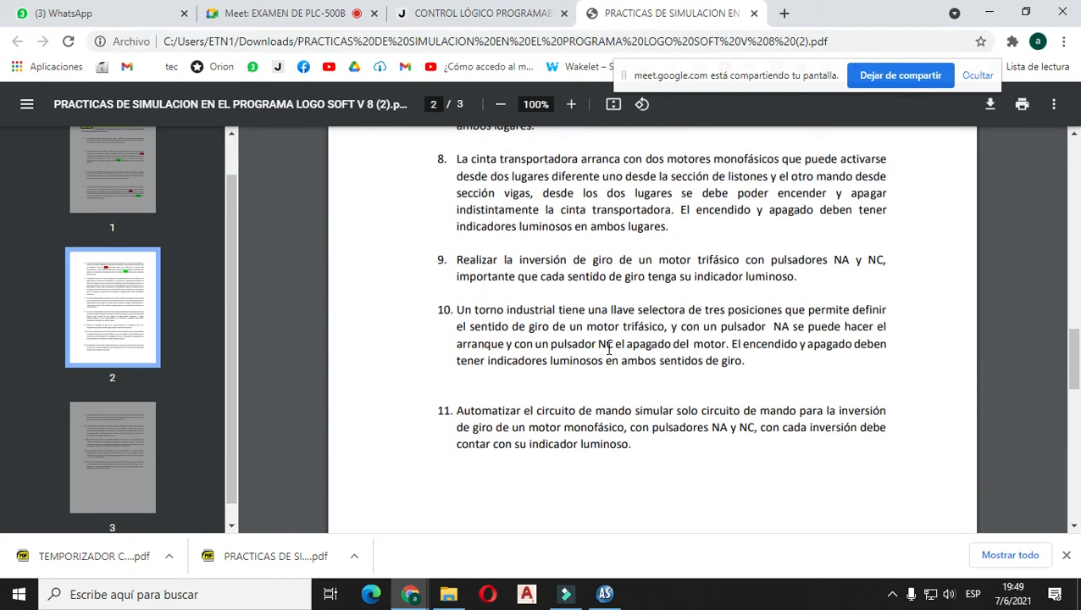
{"action": "scroll", "coordinate": [608, 349], "scroll_direction": "up", "scroll_amount": 1}
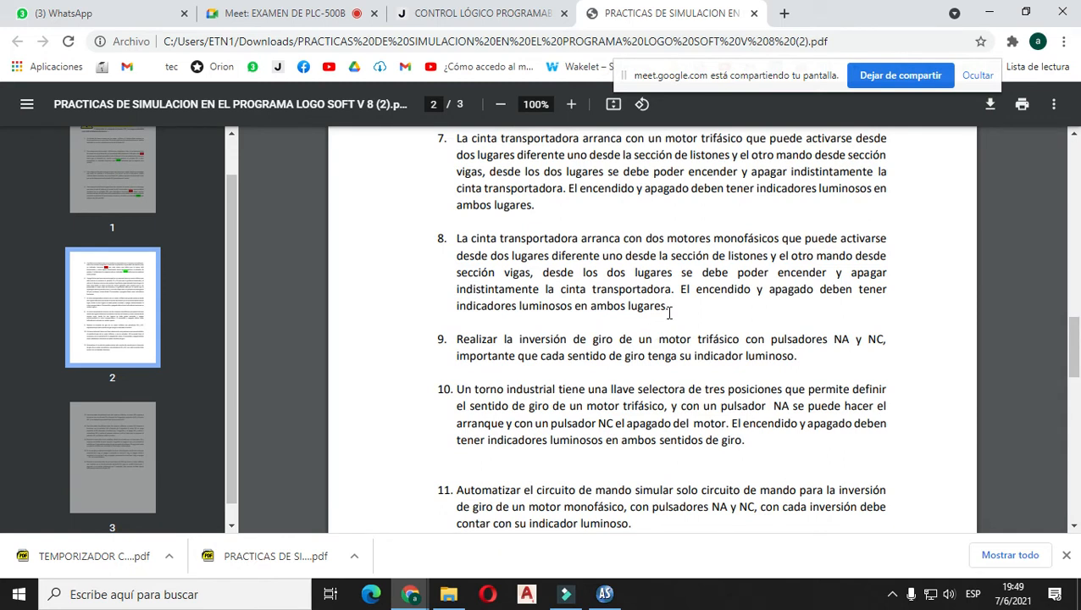
{"action": "left_click_drag", "start_coordinate": [669, 309], "coordinate": [456, 239]}
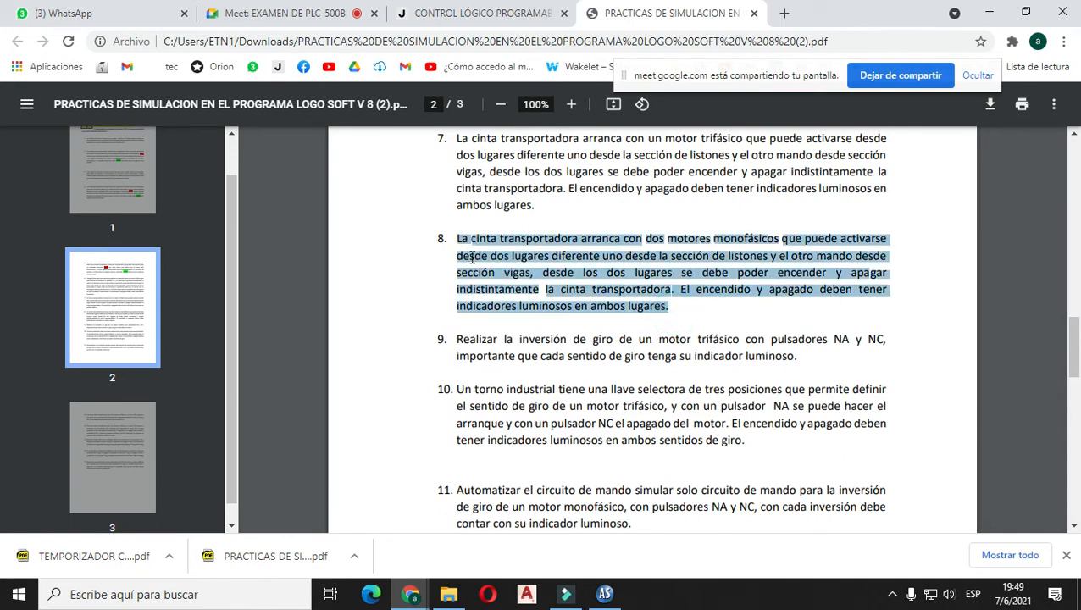
{"action": "left_click", "coordinate": [674, 313]}
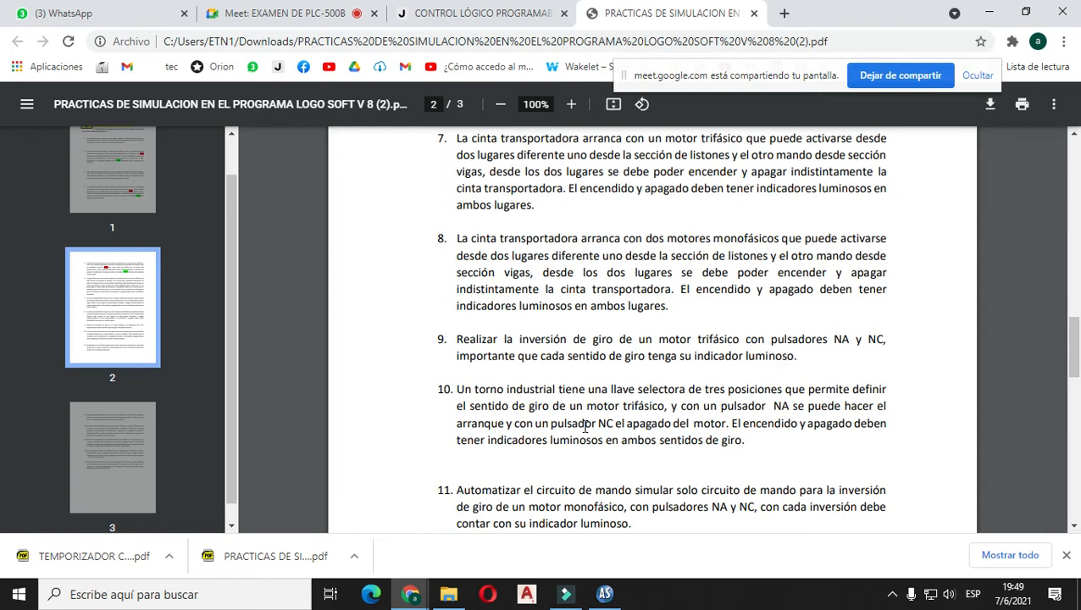
- Switch to Automation Studio and stop the running simulation
{"action": "key", "text": "alt+Tab"}
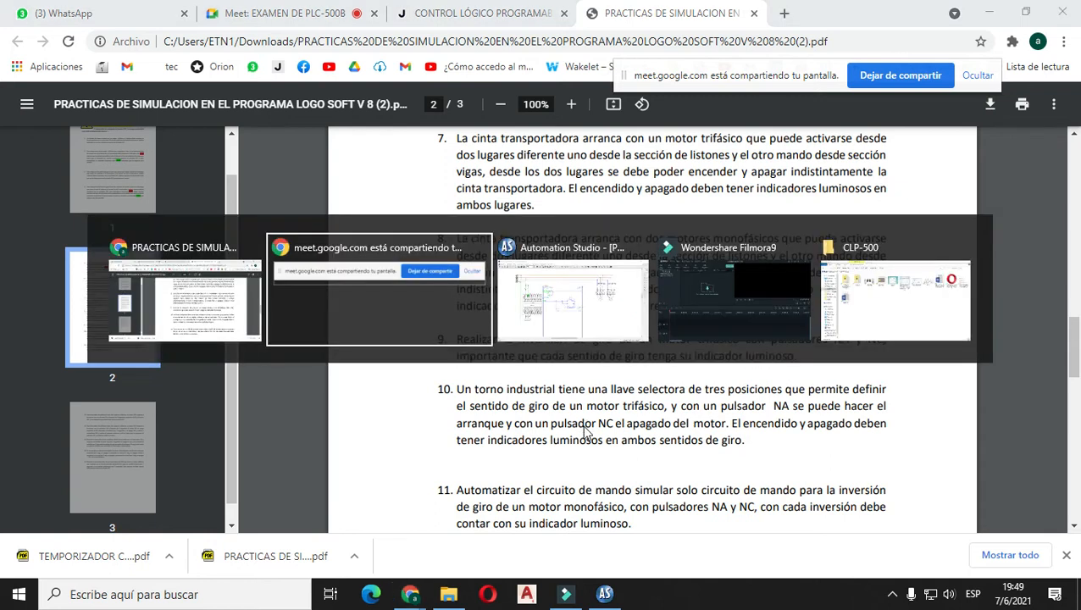
{"action": "key", "text": "alt+Tab"}
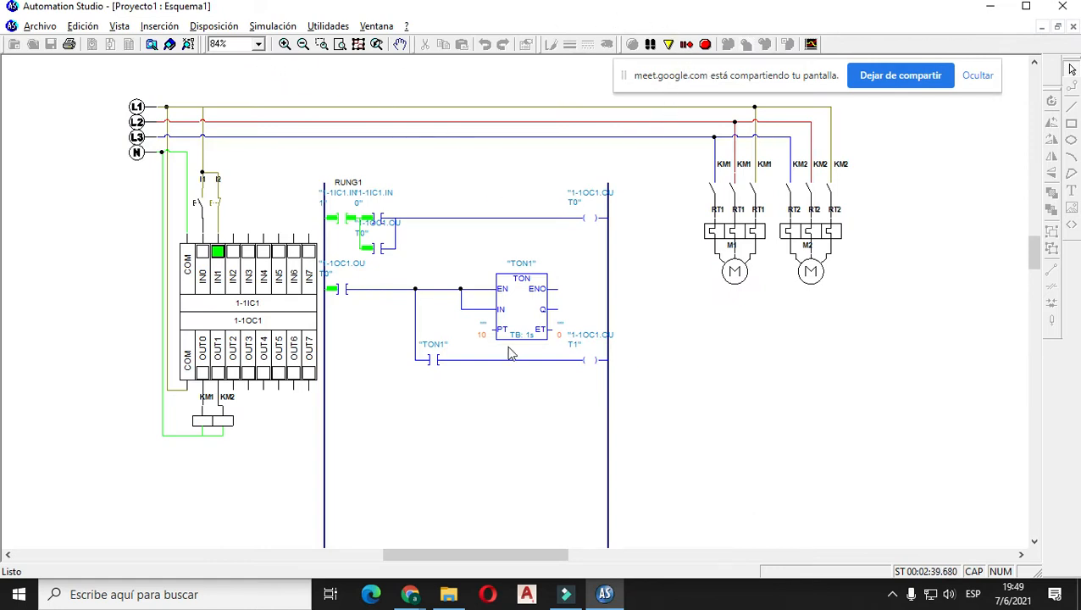
{"action": "left_click", "coordinate": [705, 44]}
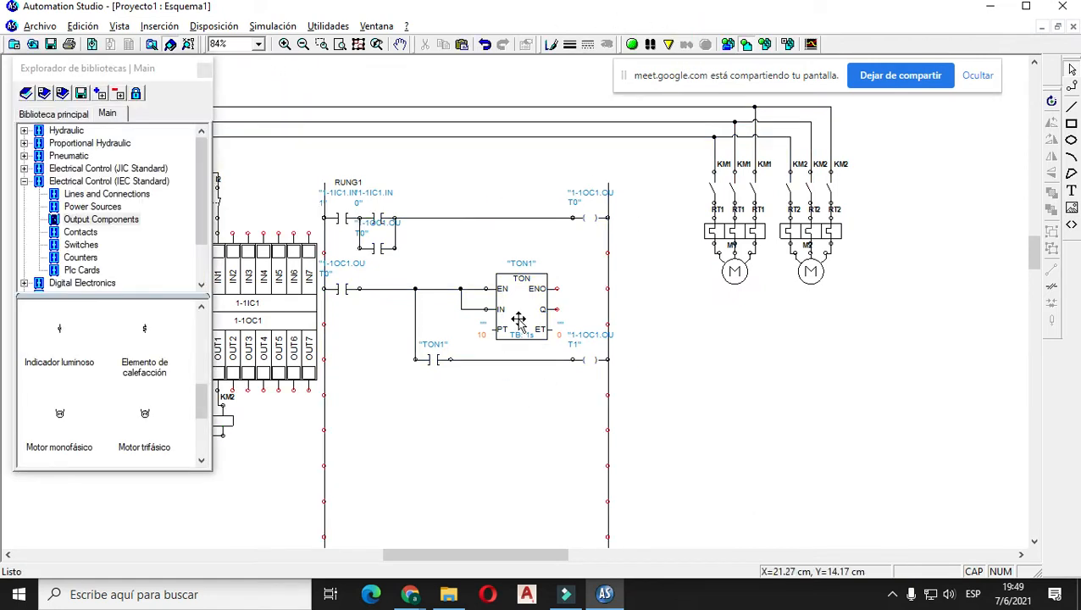
- Set the TON1 timer's PT preset variable to 5 and apply the change
{"action": "double_click", "coordinate": [519, 320]}
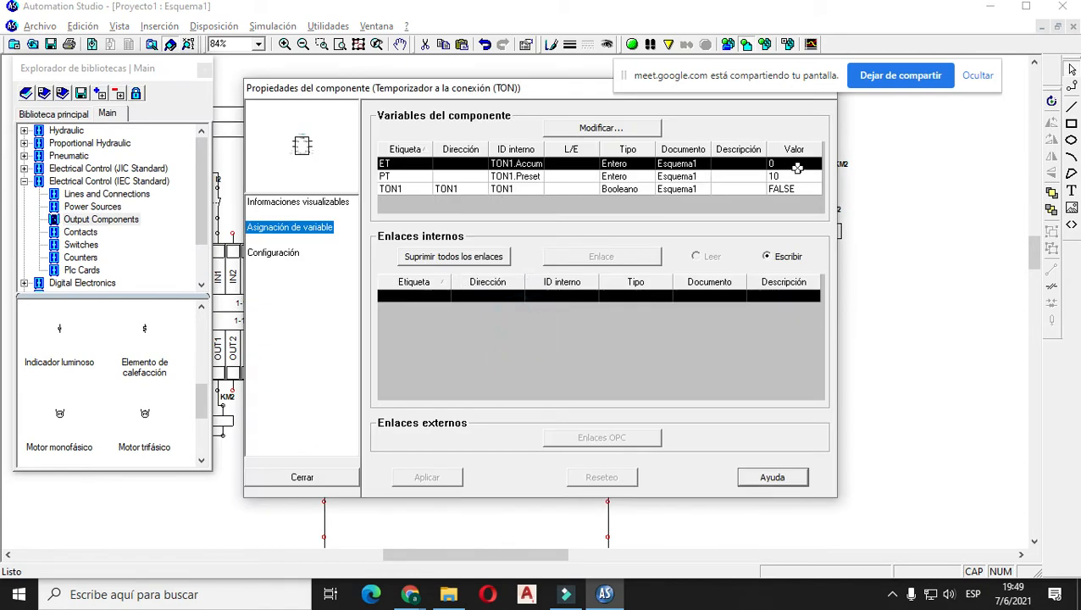
{"action": "double_click", "coordinate": [796, 176]}
{"action": "left_click", "coordinate": [428, 226]}
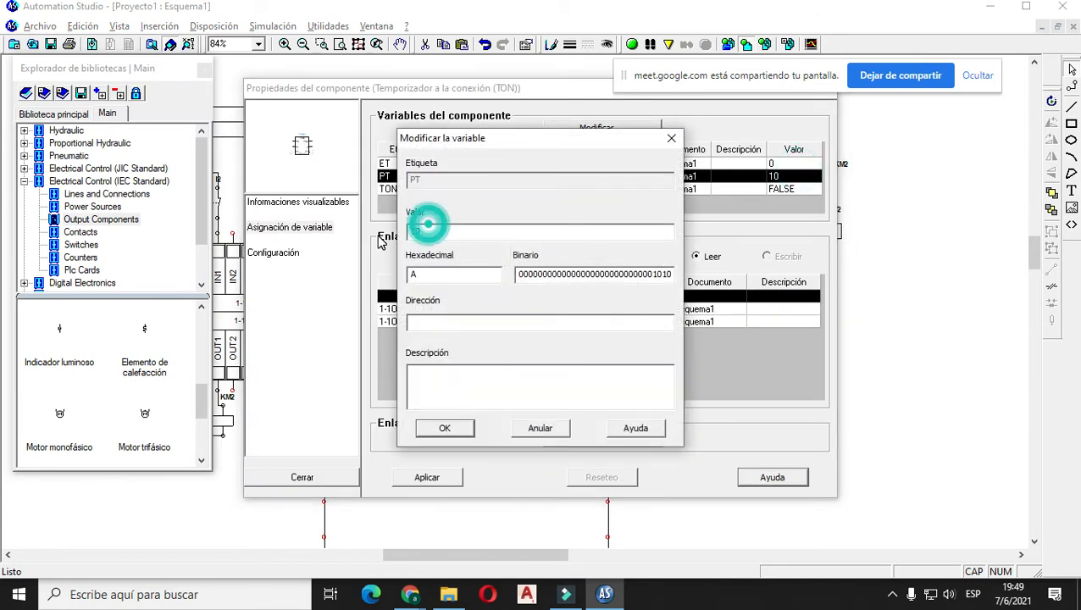
{"action": "double_click", "coordinate": [447, 229]}
{"action": "type", "text": "5"}
{"action": "key", "text": "Return"}
{"action": "left_click", "coordinate": [422, 477]}
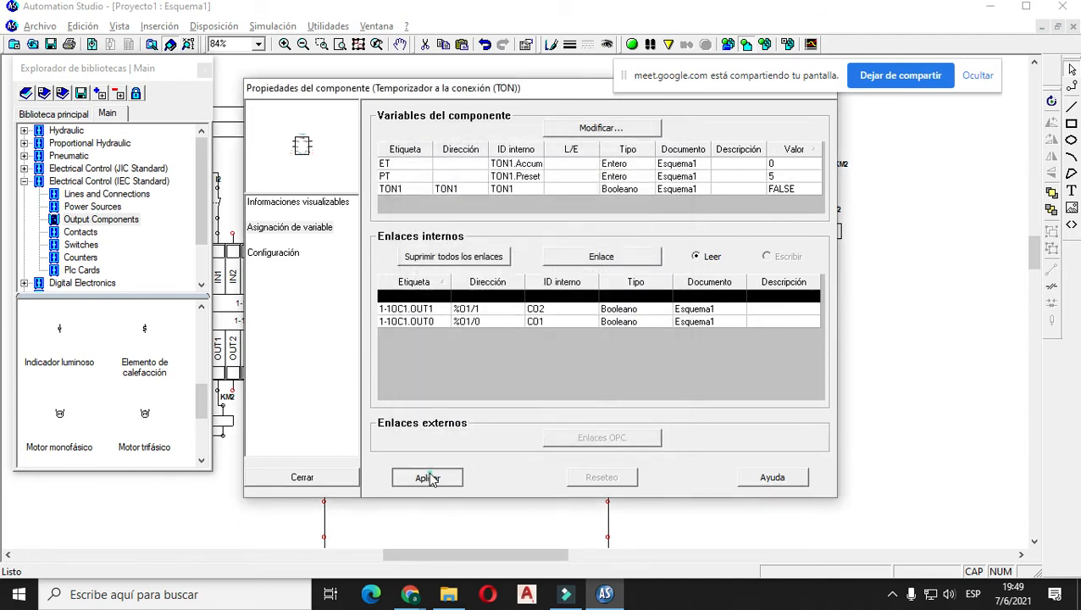
{"action": "left_click", "coordinate": [326, 473]}
{"action": "left_click", "coordinate": [478, 430]}
- Run the simulation and actuate start push button I1 to start motor M1 and the TON1 timer
{"action": "left_click_drag", "start_coordinate": [499, 555], "coordinate": [481, 556]}
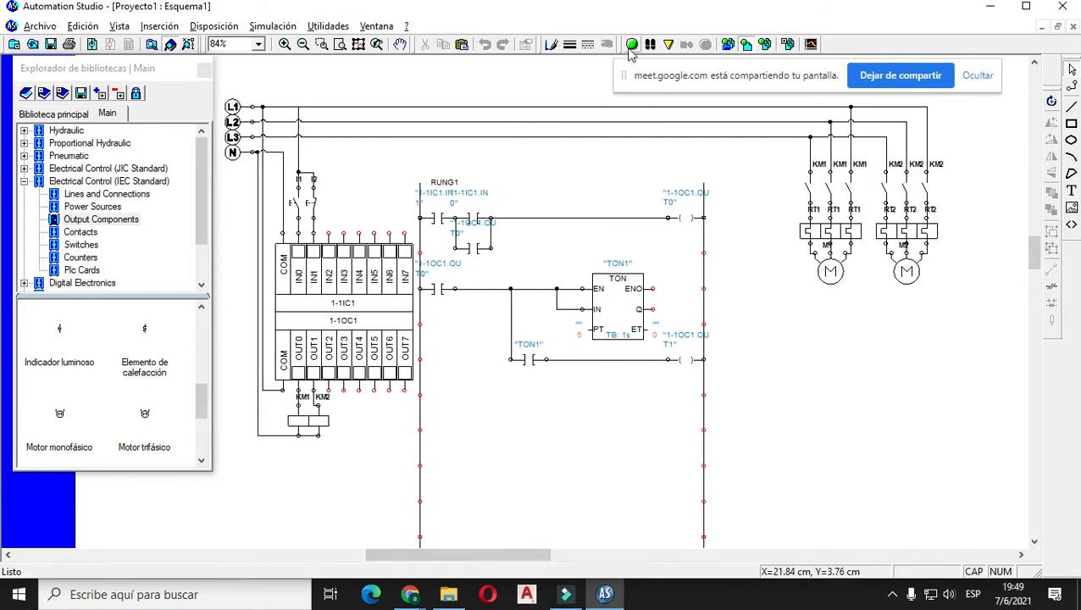
{"action": "left_click", "coordinate": [631, 44]}
{"action": "left_click", "coordinate": [295, 210]}
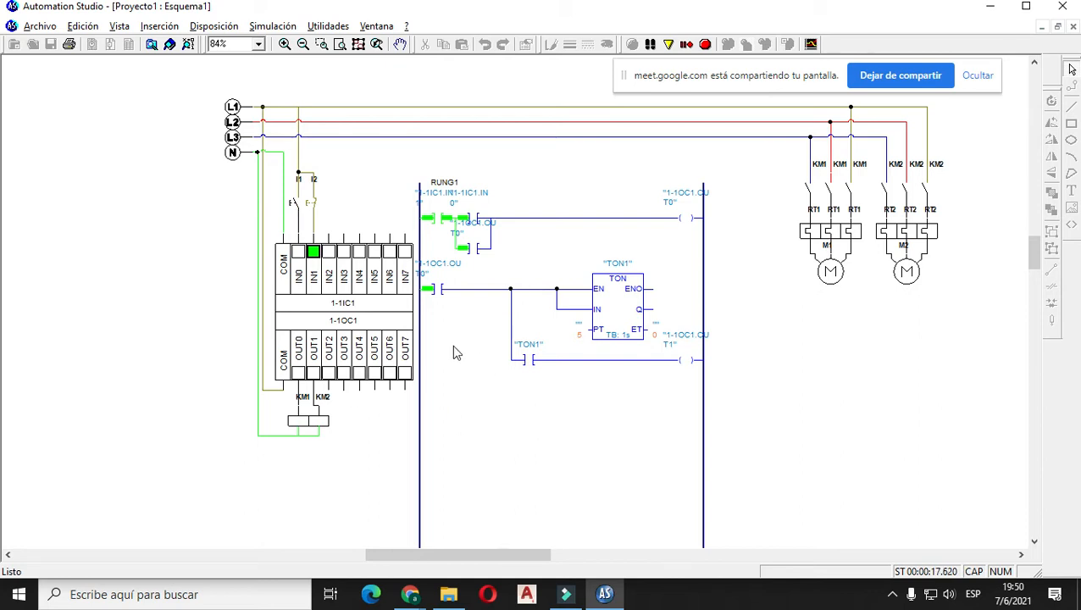
{"action": "left_click", "coordinate": [295, 215]}
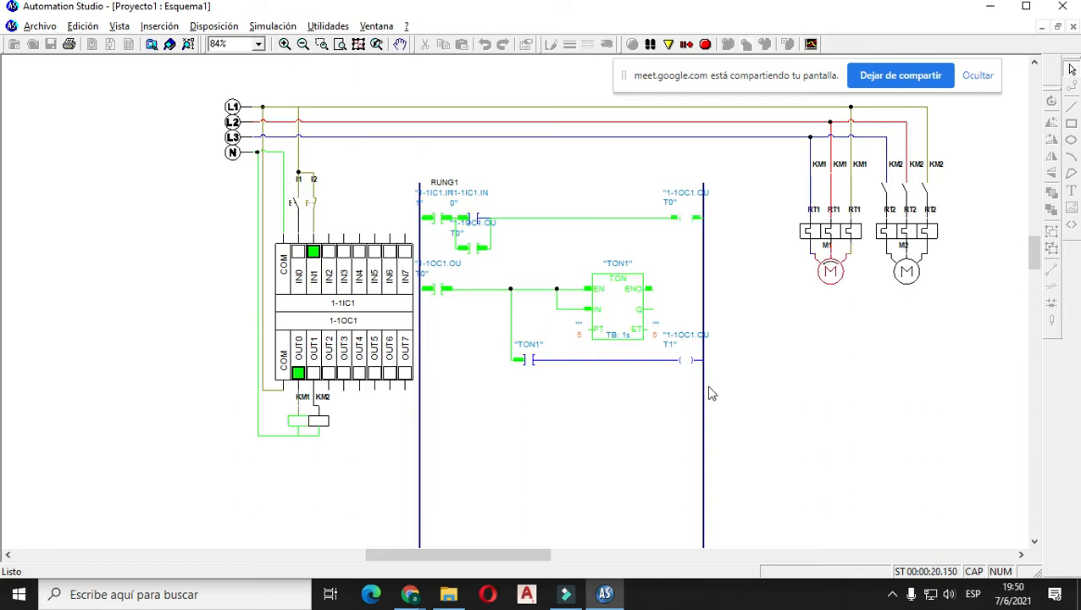
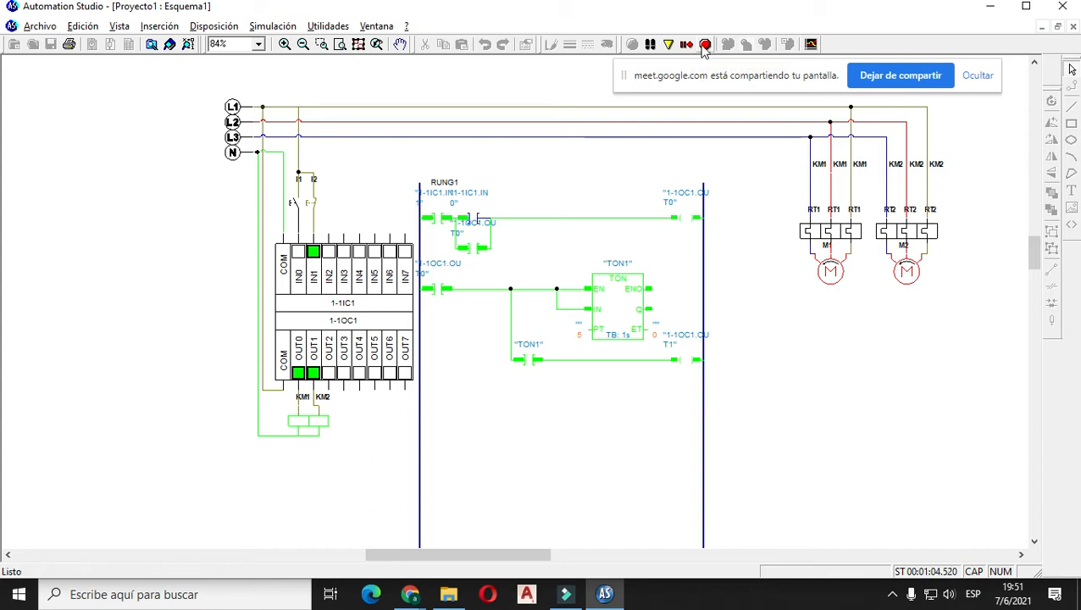
- Stop the simulation and select the first rung's connection line leading to the OUT0 coil
{"action": "left_click", "coordinate": [705, 44]}
{"action": "left_click", "coordinate": [573, 217]}
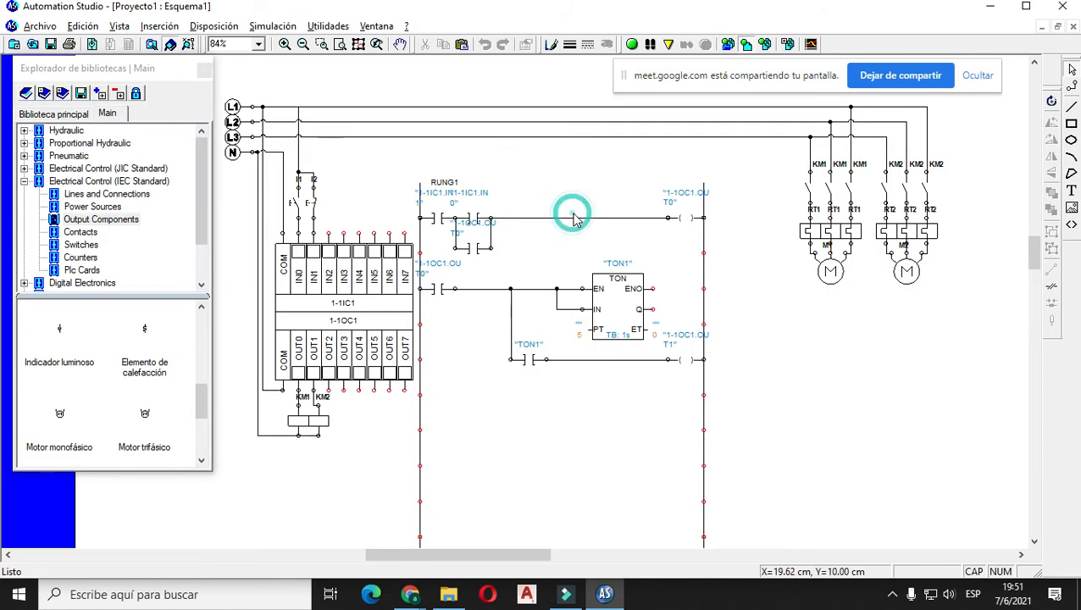
{"action": "scroll", "coordinate": [575, 220], "scroll_direction": "down", "scroll_amount": 10}
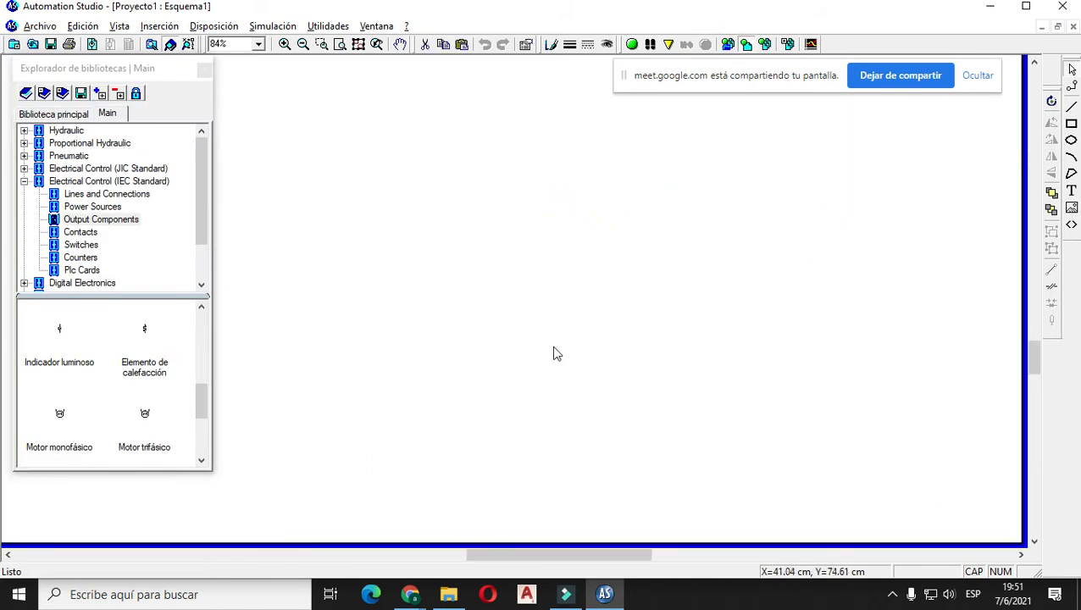
{"action": "left_click_drag", "start_coordinate": [574, 555], "coordinate": [478, 555]}
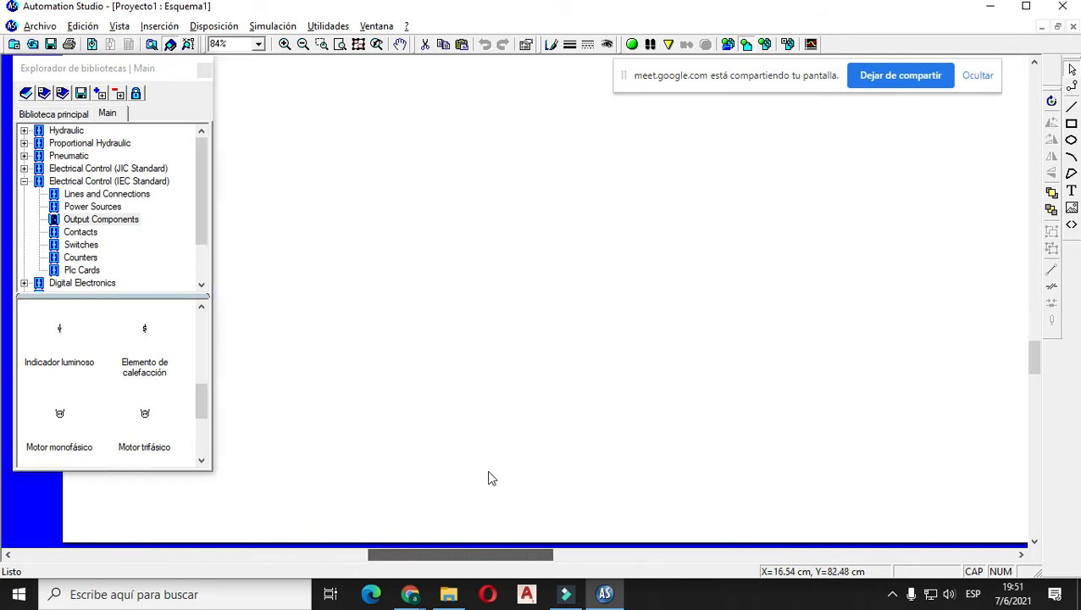
{"action": "scroll", "coordinate": [500, 465], "scroll_direction": "up", "scroll_amount": 5}
{"action": "left_click_drag", "start_coordinate": [1032, 292], "coordinate": [1027, 251]}
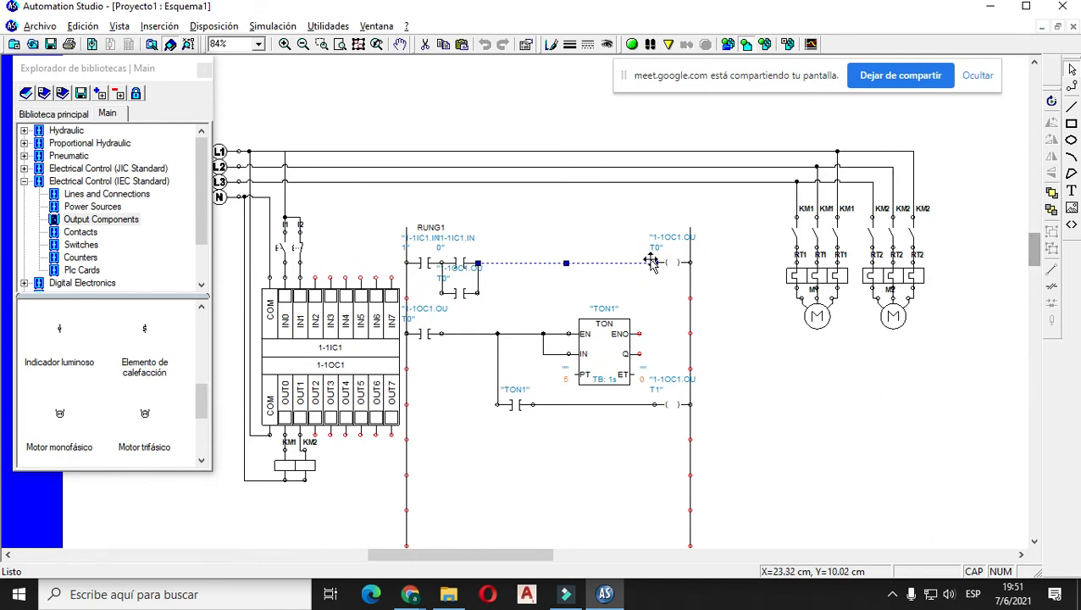
- Replace the selected connection line in the first rung with a normally closed contact from the Ladder IEC for PLC library, placed before the OUT0 coil
{"action": "key", "text": "Delete"}
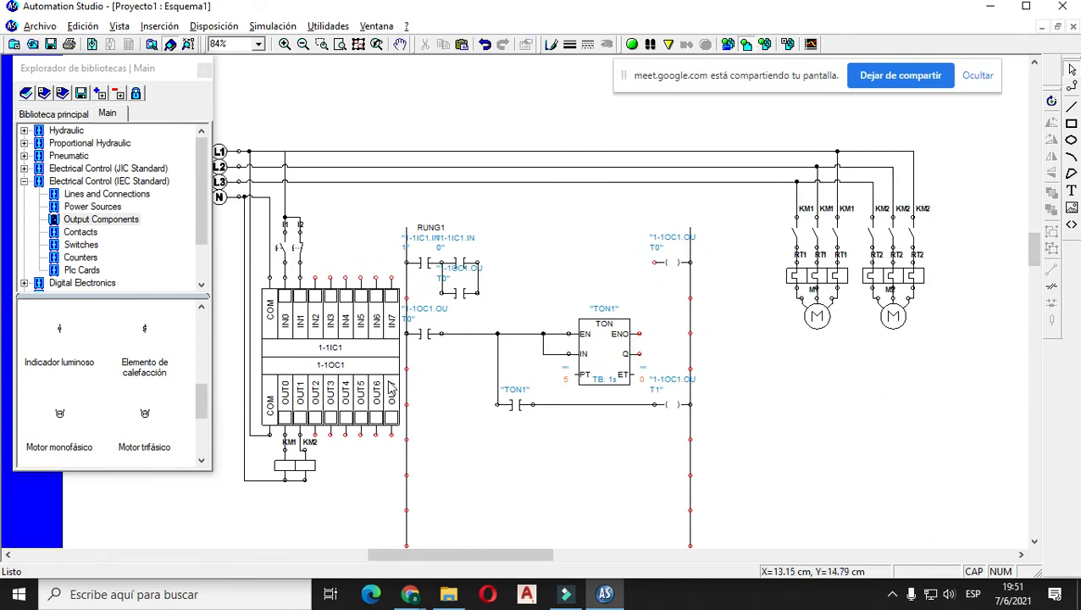
{"action": "left_click", "coordinate": [84, 233]}
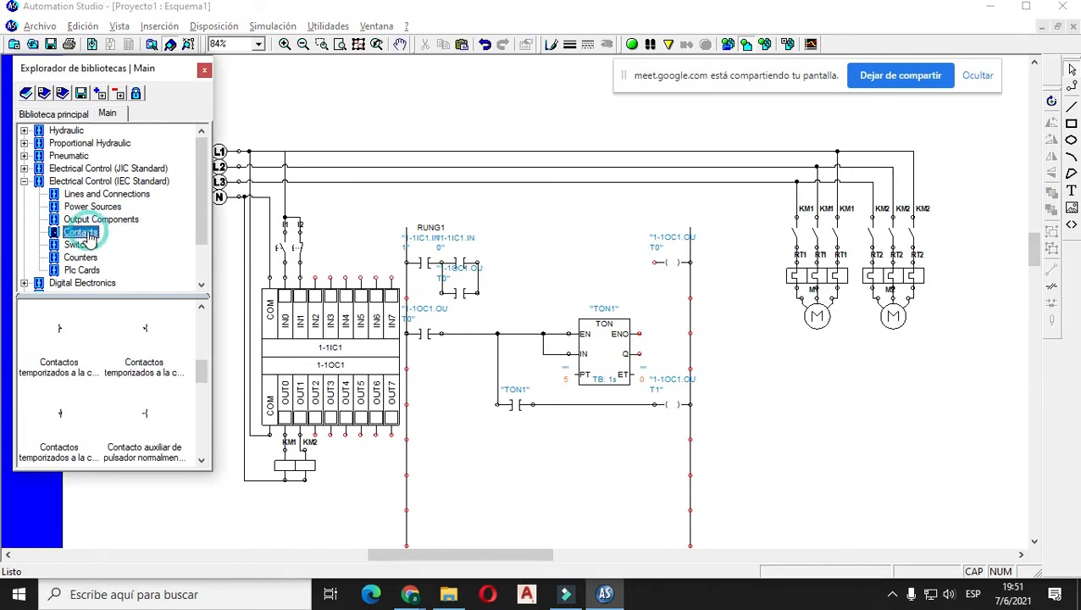
{"action": "left_click", "coordinate": [24, 182]}
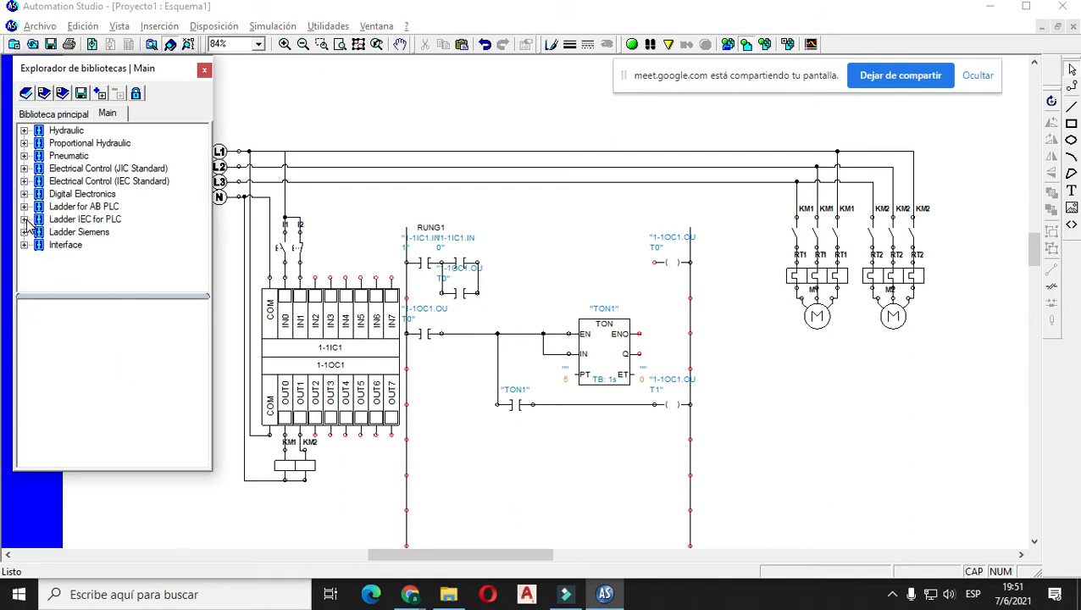
{"action": "left_click", "coordinate": [25, 218]}
{"action": "left_click", "coordinate": [78, 156]}
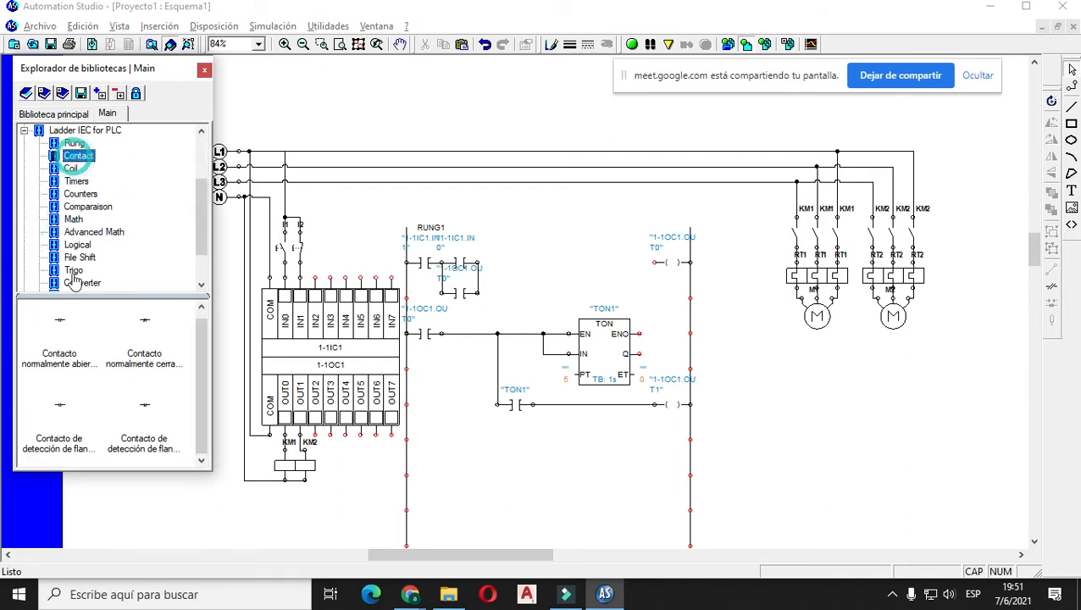
{"action": "left_click", "coordinate": [144, 329]}
{"action": "left_click_drag", "start_coordinate": [144, 329], "coordinate": [617, 267]}
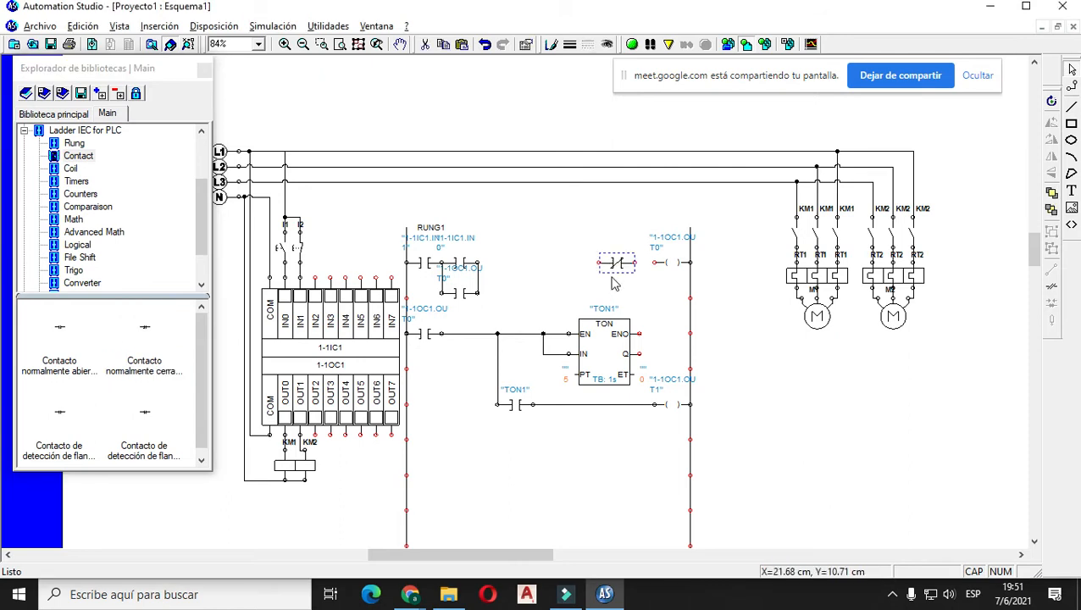
- Link the new normally closed contact to the TON1 variable and wire it between the self-holding branch and the OUT0 coil
{"action": "double_click", "coordinate": [617, 262]}
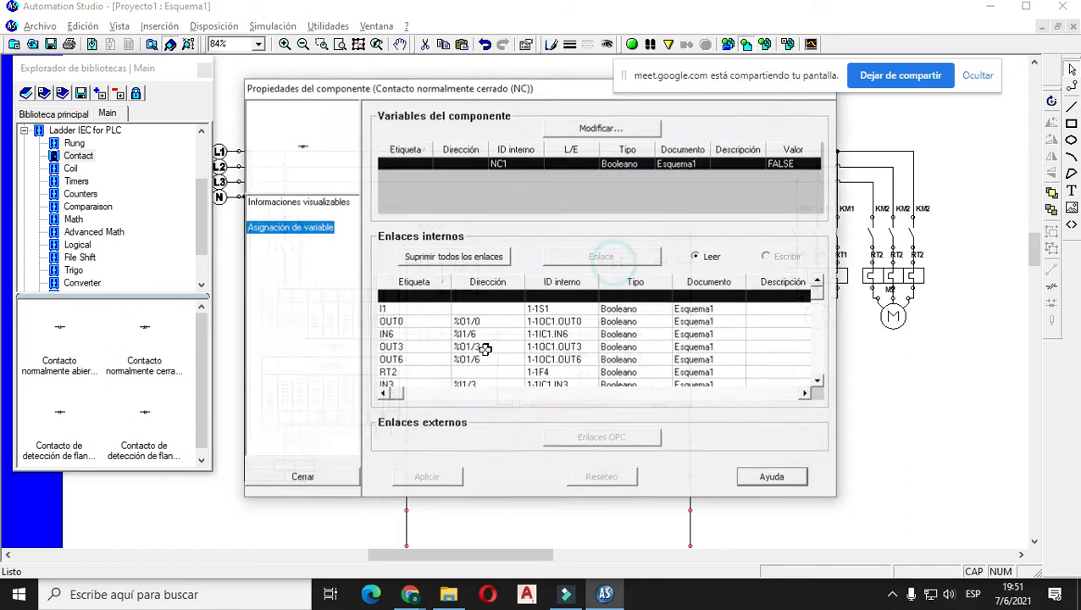
{"action": "scroll", "coordinate": [421, 357], "scroll_direction": "down", "scroll_amount": 2}
{"action": "left_click", "coordinate": [423, 362]}
{"action": "left_click", "coordinate": [441, 477]}
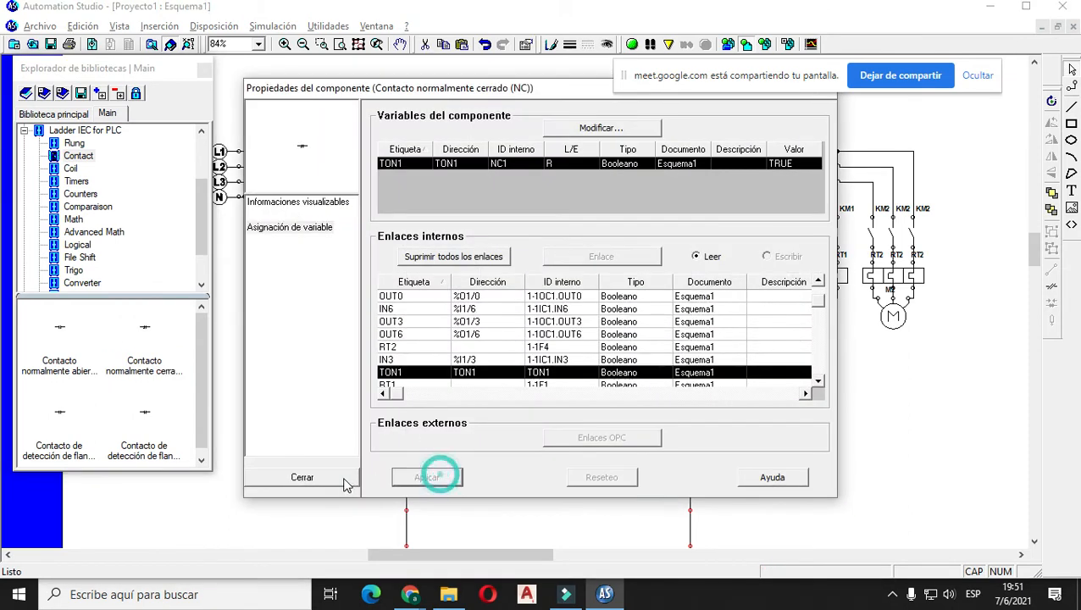
{"action": "left_click", "coordinate": [343, 478]}
{"action": "left_click", "coordinate": [454, 370]}
{"action": "left_click_drag", "start_coordinate": [598, 263], "coordinate": [476, 262]}
{"action": "left_click", "coordinate": [651, 262]}
- Run the simulation and actuate start push button I1 to test the first rung with the TON1 contact
{"action": "left_click", "coordinate": [628, 44]}
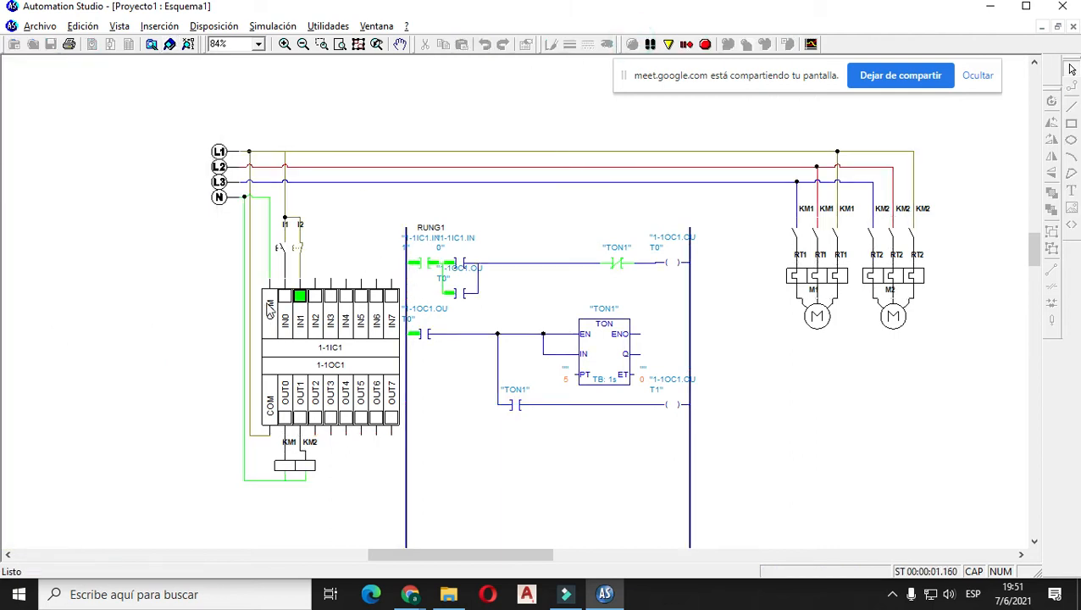
{"action": "left_click", "coordinate": [280, 247]}
- Switch to the Google Meet call in Chrome, reject the pending join request and turn on the microphone
{"action": "mouse_move", "coordinate": [410, 593]}
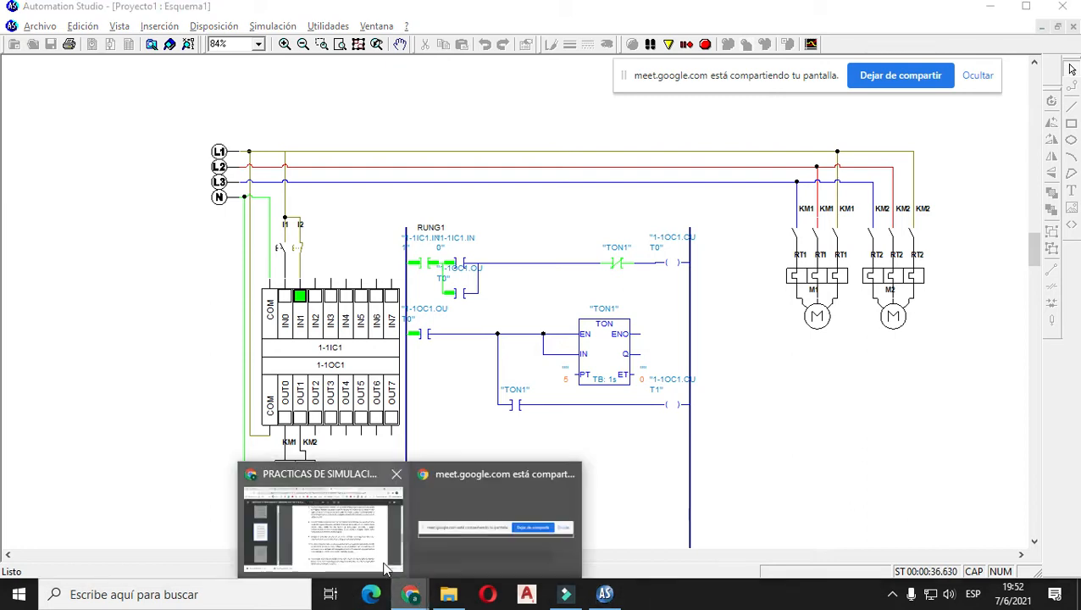
{"action": "left_click", "coordinate": [384, 568]}
{"action": "left_click", "coordinate": [328, 10]}
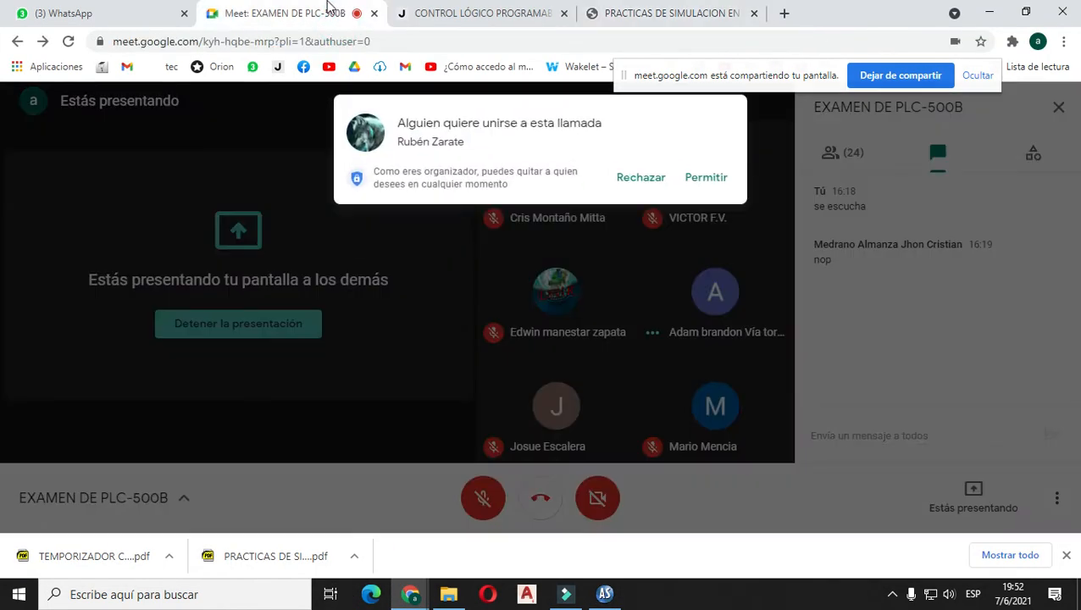
{"action": "left_click", "coordinate": [651, 187]}
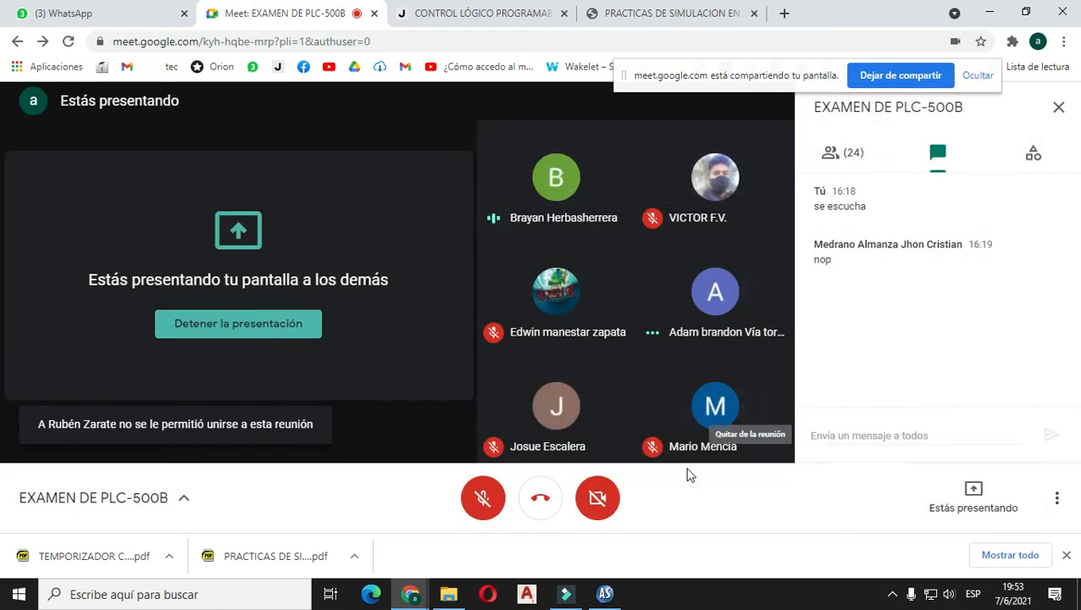
{"action": "left_click", "coordinate": [483, 505]}
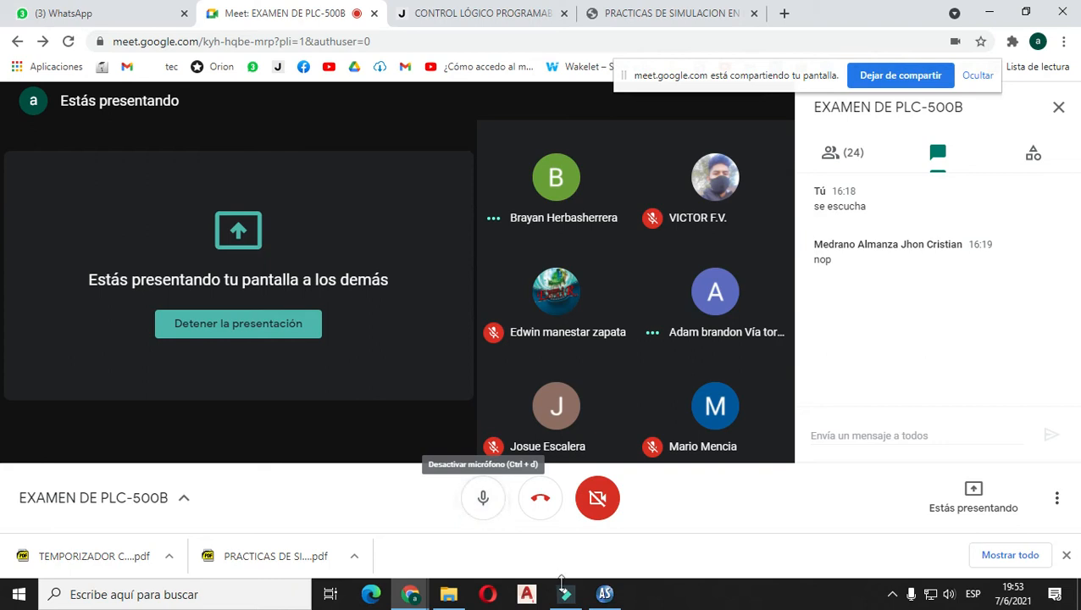
- Switch to Automation Studio and stop the running simulation
{"action": "left_click", "coordinate": [603, 594]}
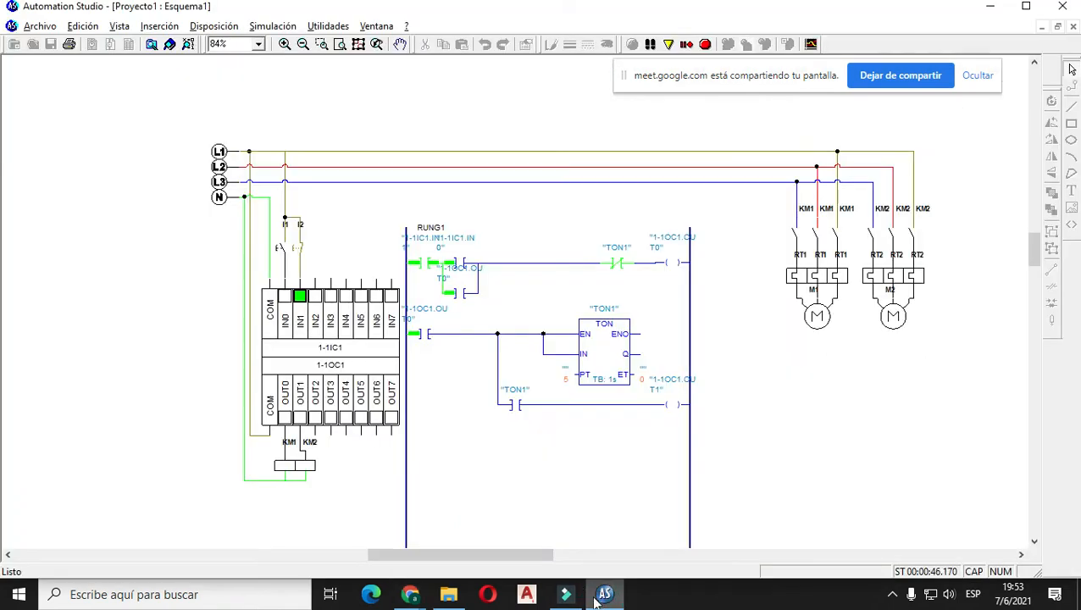
{"action": "left_click", "coordinate": [707, 44]}
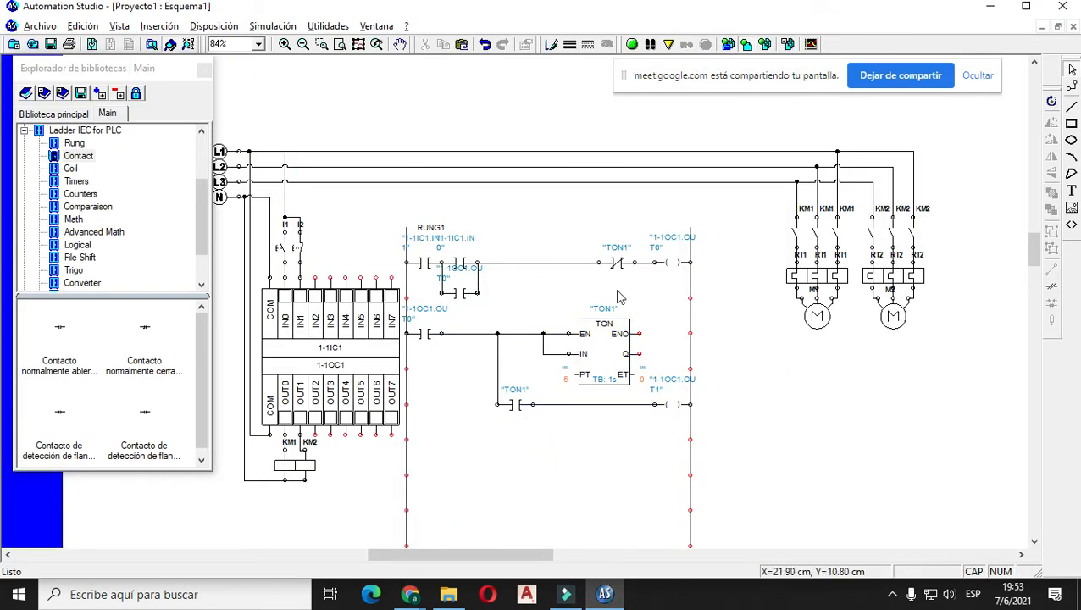
- Remove the normally closed TON1 contact and its connection lines from the first rung
{"action": "left_click", "coordinate": [620, 267]}
{"action": "key", "text": "Delete"}
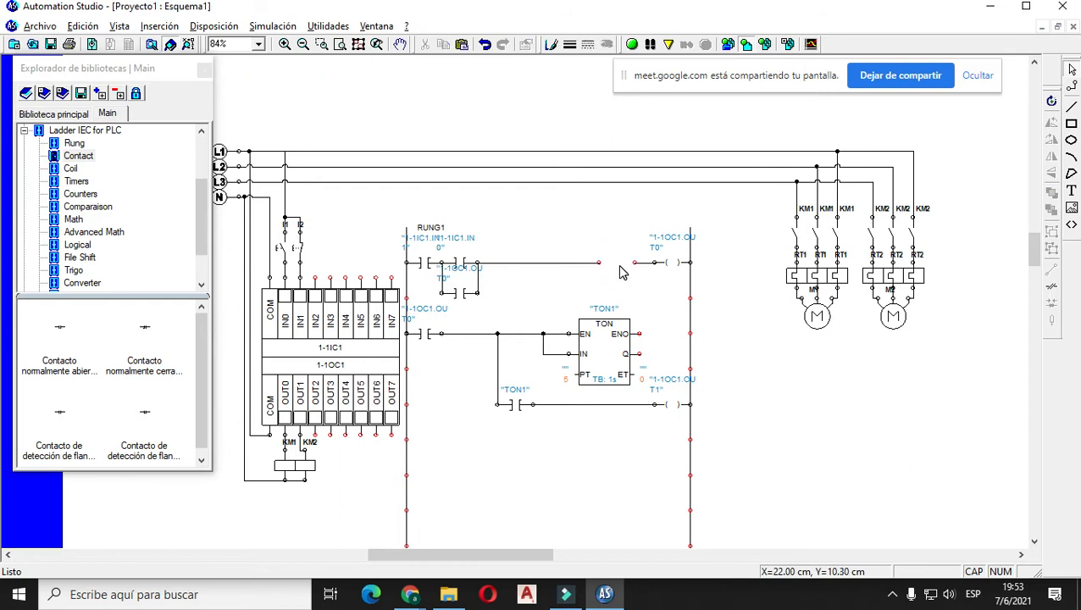
{"action": "left_click", "coordinate": [569, 263]}
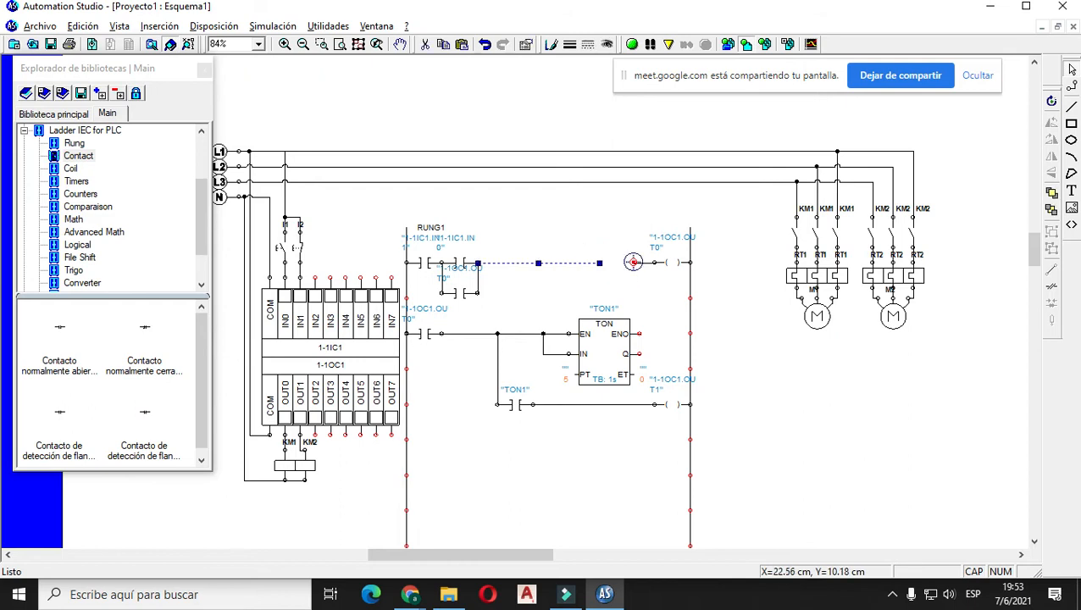
{"action": "key", "text": "ctrl+z"}
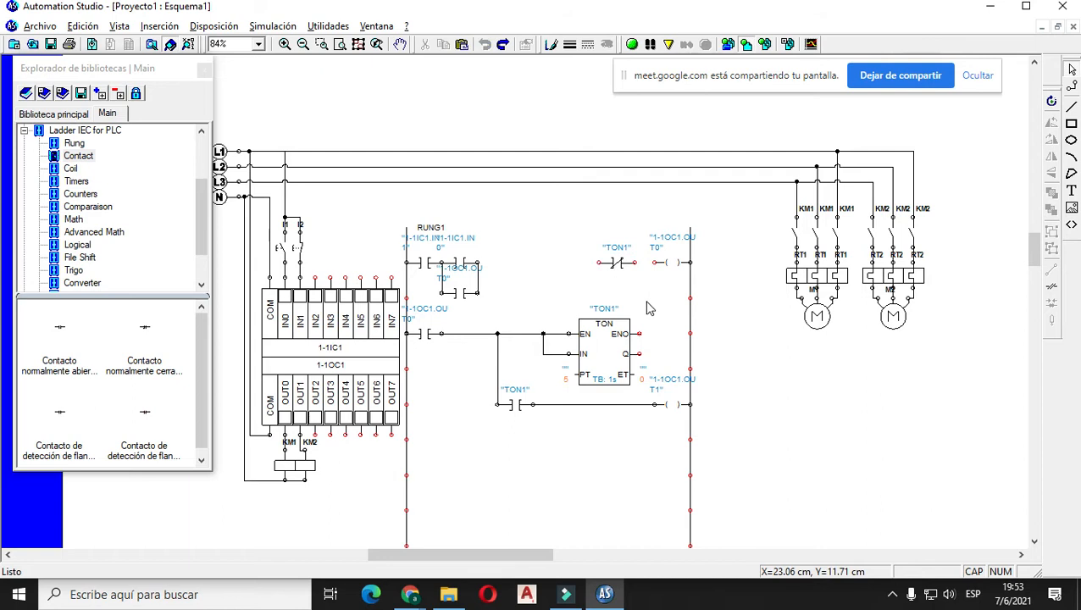
{"action": "left_click", "coordinate": [618, 261]}
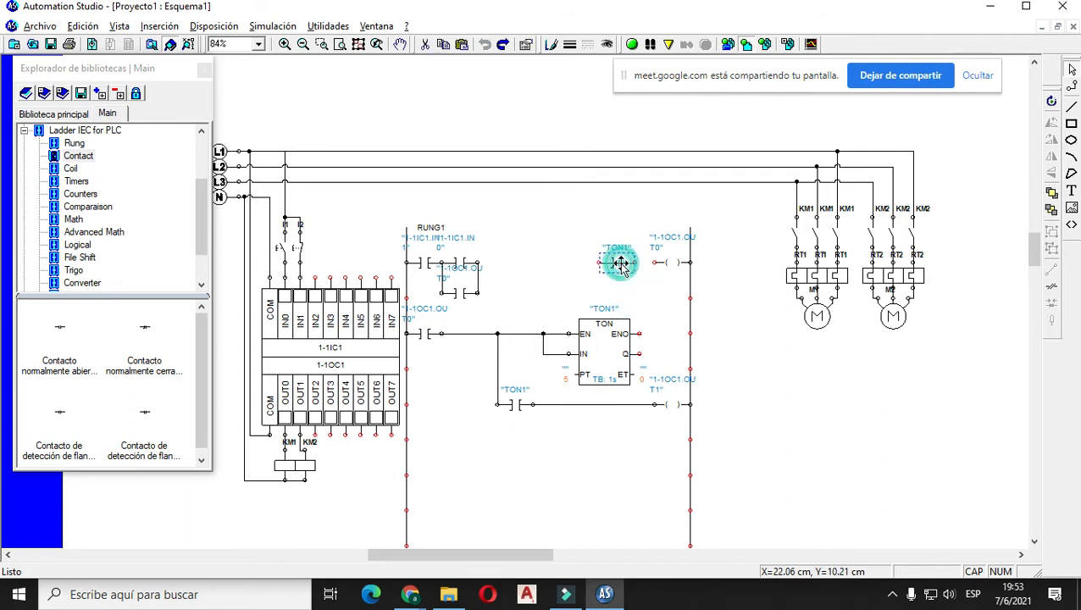
{"action": "key", "text": "Delete"}
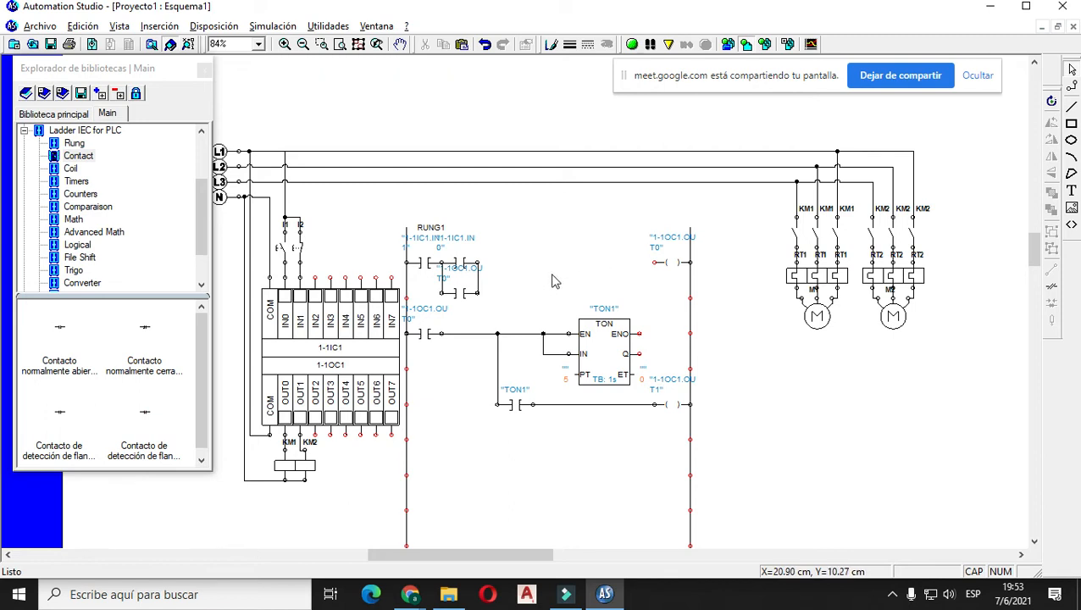
- Insert a normally closed contact linked to TON1 into the first rung, wired between the self-holding branch and the OUT0 coil
{"action": "left_click_drag", "start_coordinate": [144, 327], "coordinate": [588, 272]}
{"action": "left_click", "coordinate": [404, 347]}
{"action": "scroll", "coordinate": [410, 365], "scroll_direction": "down", "scroll_amount": 4}
{"action": "scroll", "coordinate": [413, 372], "scroll_direction": "down", "scroll_amount": 4}
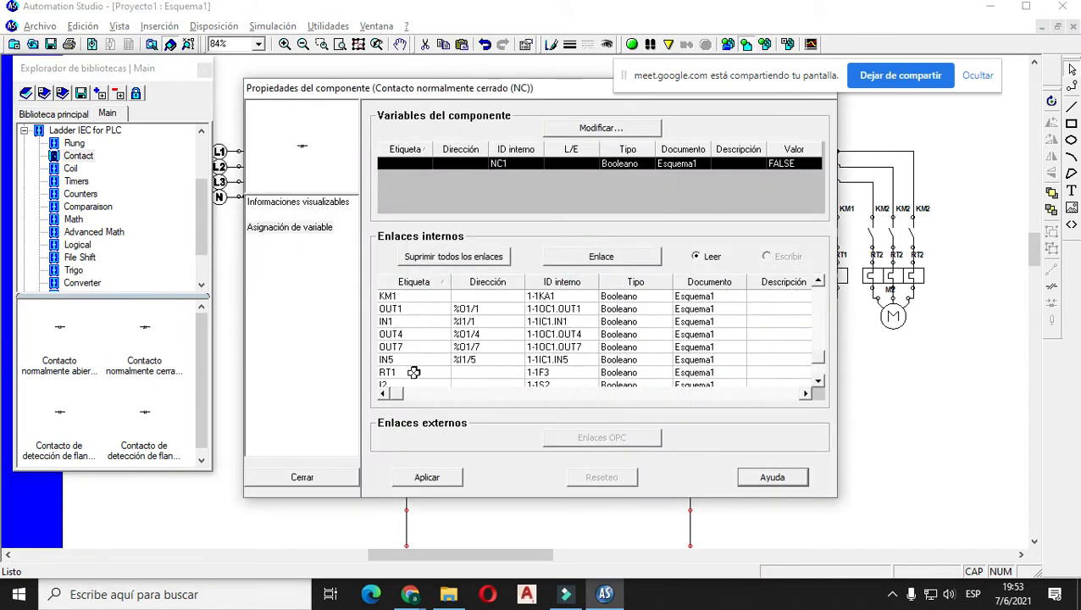
{"action": "scroll", "coordinate": [413, 373], "scroll_direction": "up", "scroll_amount": 4}
{"action": "scroll", "coordinate": [413, 373], "scroll_direction": "up", "scroll_amount": 3}
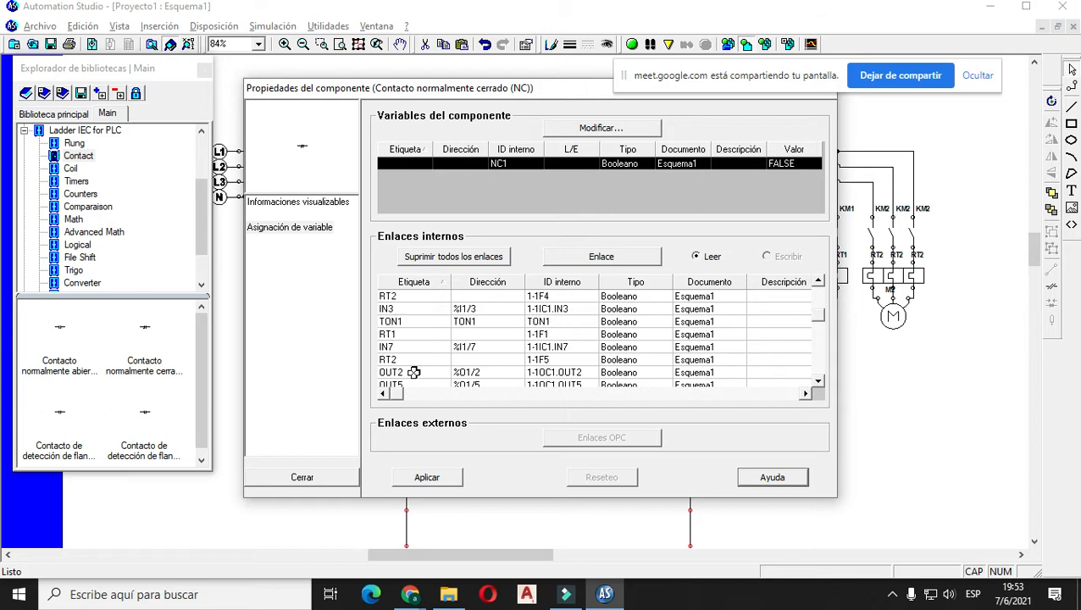
{"action": "left_click", "coordinate": [420, 358]}
{"action": "left_click", "coordinate": [428, 477]}
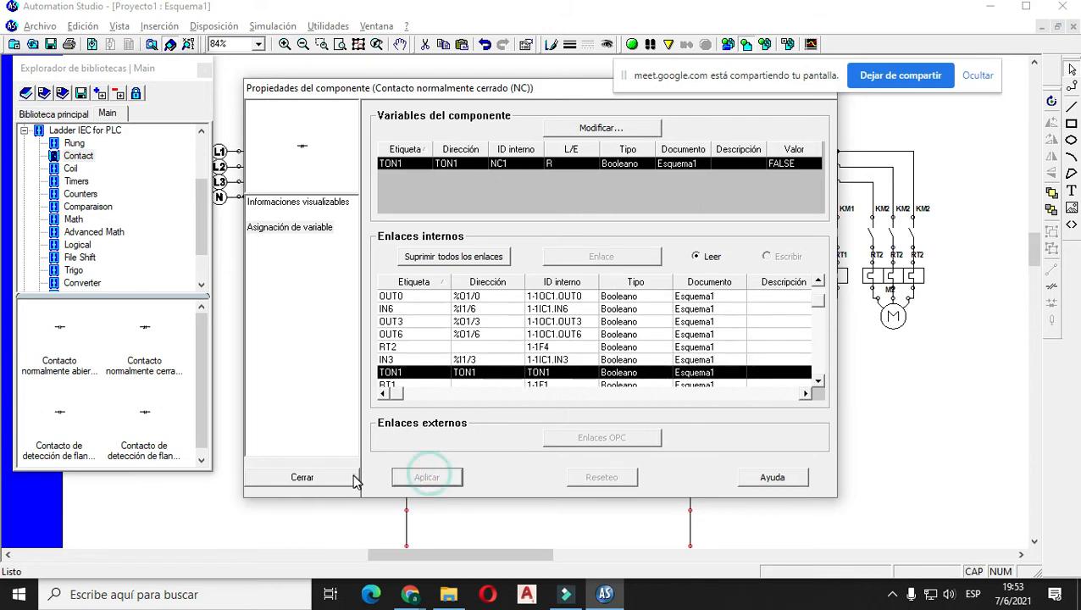
{"action": "left_click", "coordinate": [484, 426]}
{"action": "left_click", "coordinate": [561, 260]}
{"action": "left_click_drag", "start_coordinate": [562, 260], "coordinate": [477, 262]}
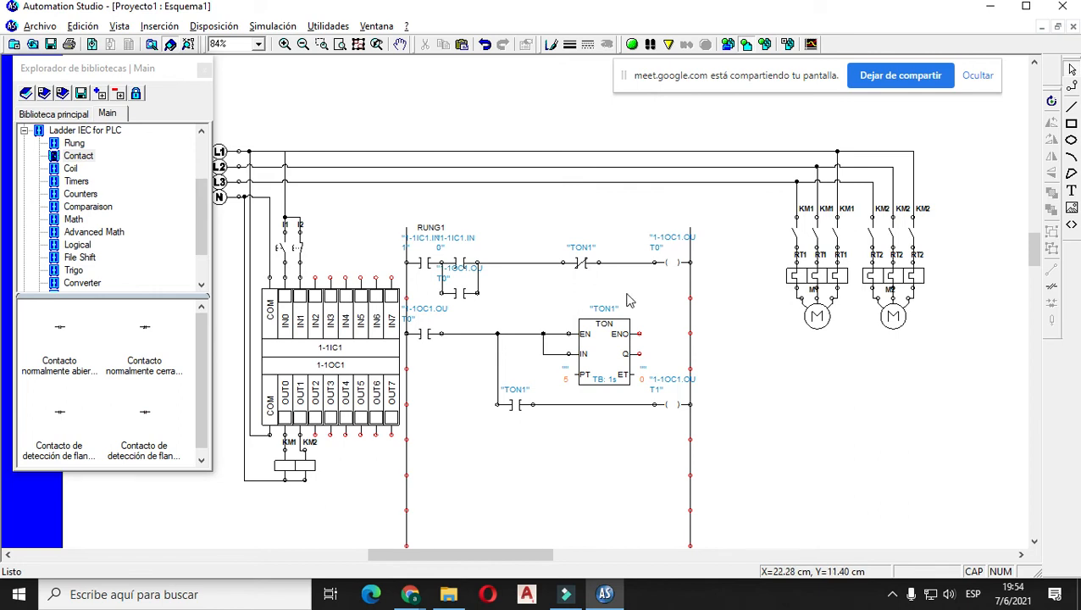
- Simulate the circuit again by actuating I1 to check how the reinserted TON1 contact affects motor M1
{"action": "left_click", "coordinate": [631, 44]}
{"action": "left_click", "coordinate": [280, 247]}
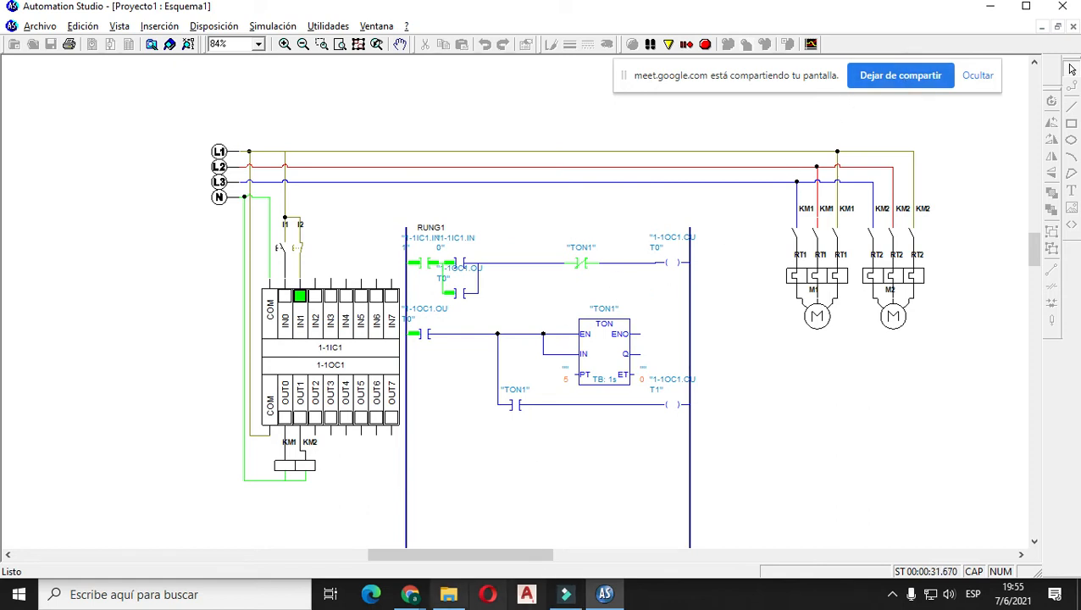
- Switch to the simulation practice PDF in Chrome and review the plastic shredder statement in exercise 12 on page 3
{"action": "mouse_move", "coordinate": [410, 595]}
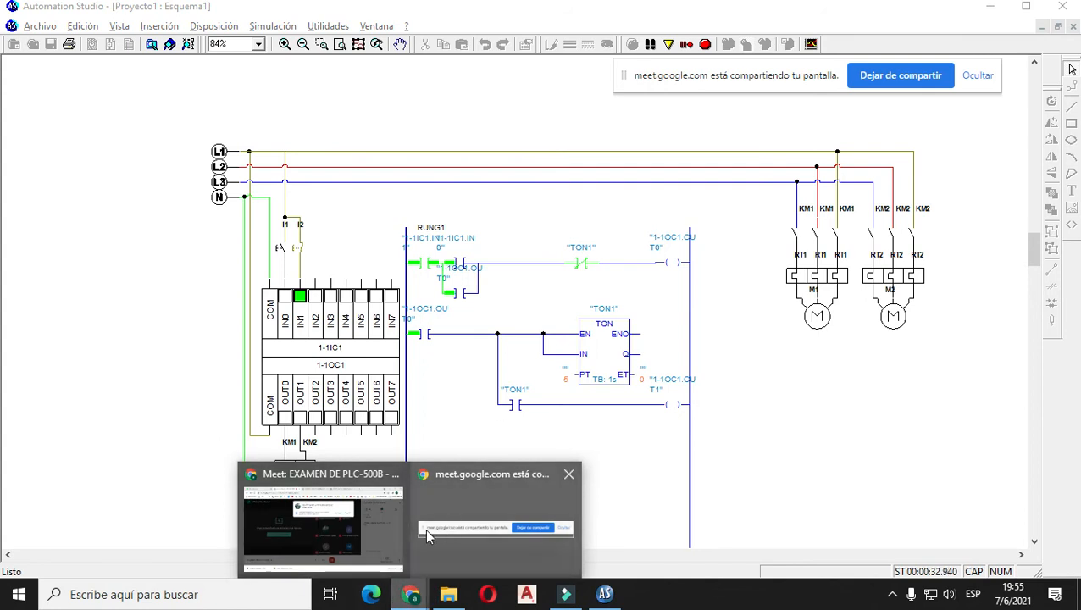
{"action": "left_click", "coordinate": [344, 546]}
{"action": "left_click", "coordinate": [629, 17]}
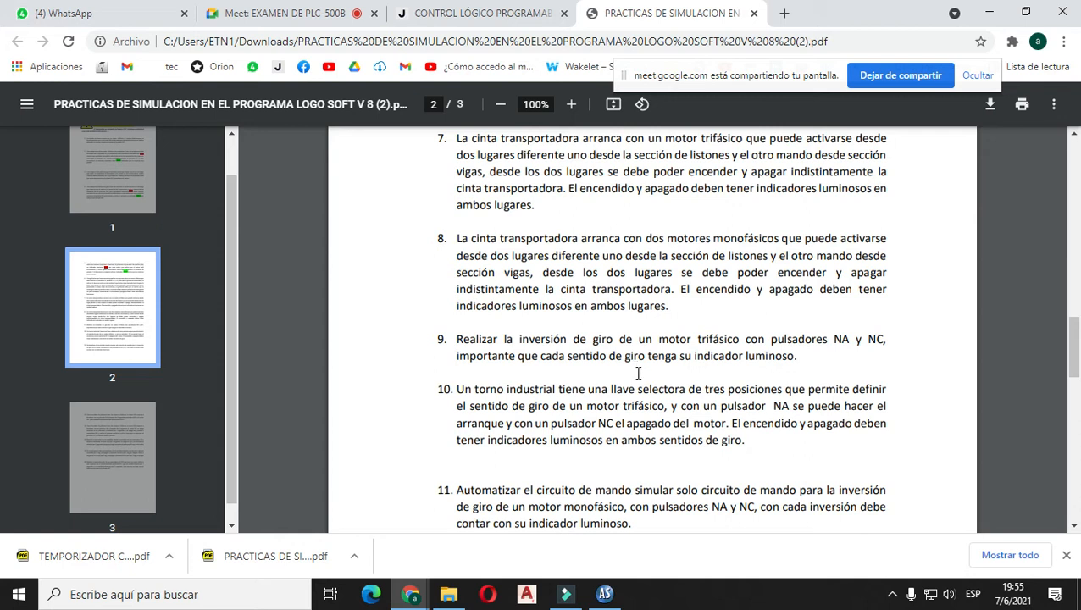
{"action": "scroll", "coordinate": [638, 373], "scroll_direction": "down", "scroll_amount": 1}
{"action": "scroll", "coordinate": [637, 373], "scroll_direction": "down", "scroll_amount": 5}
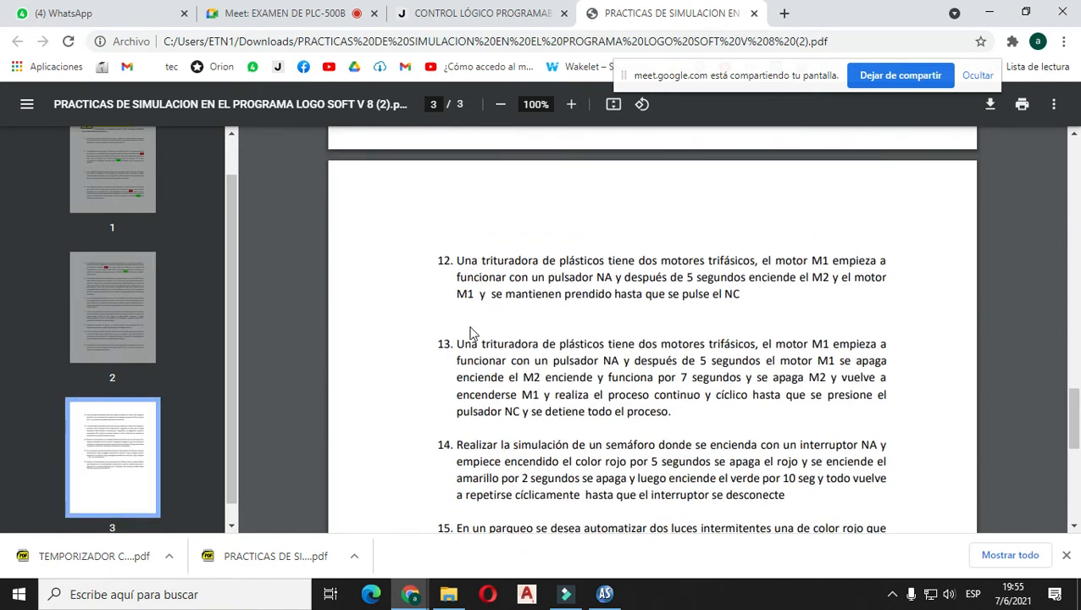
{"action": "left_click_drag", "start_coordinate": [460, 260], "coordinate": [770, 294]}
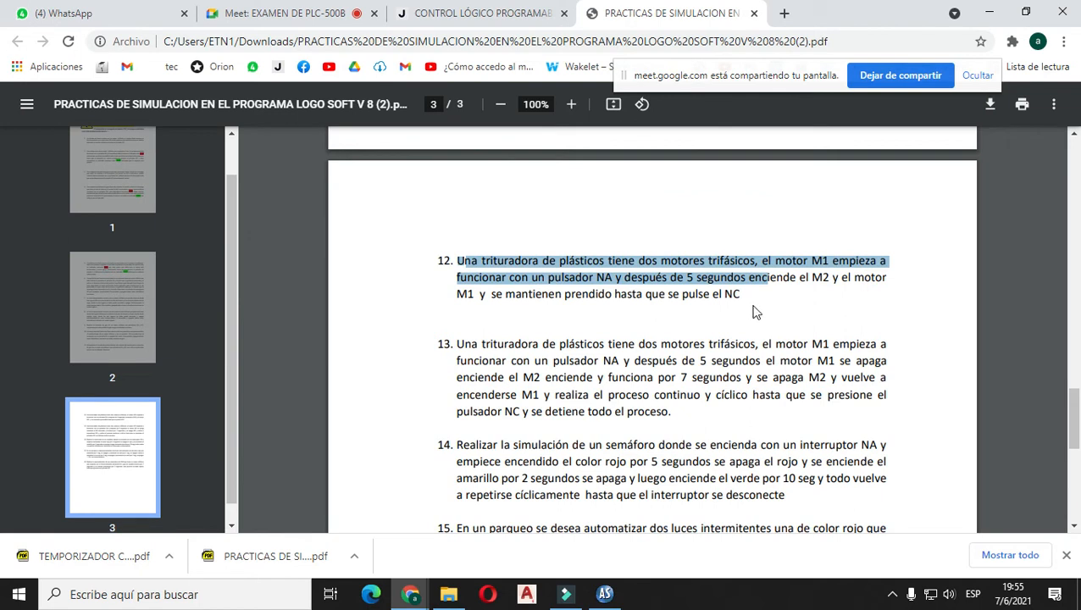
{"action": "left_click", "coordinate": [753, 308]}
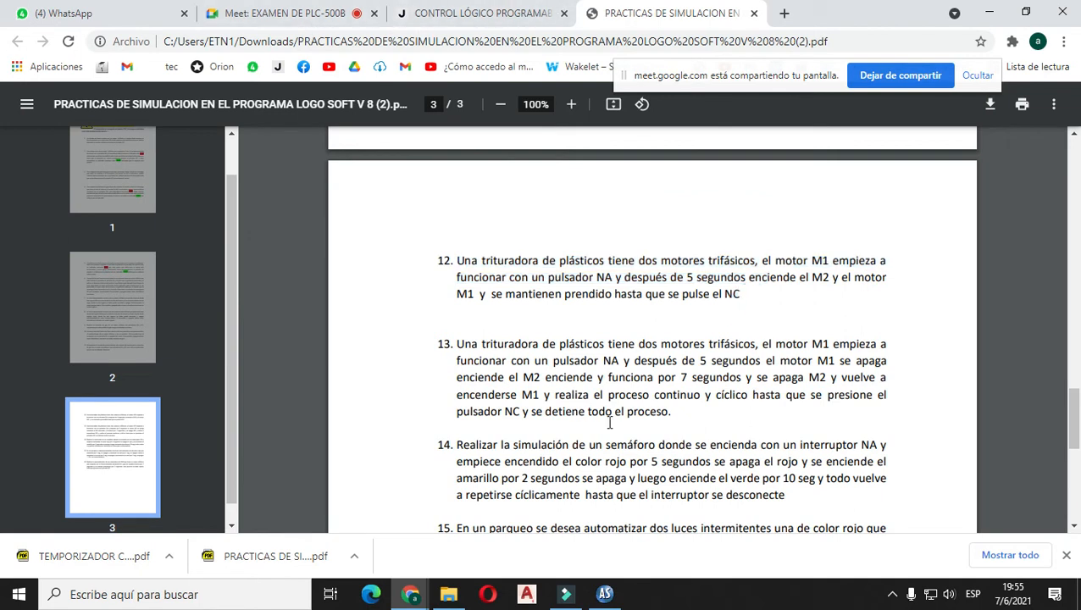
- Return to Automation Studio and stop the simulation
{"action": "left_click", "coordinate": [605, 593]}
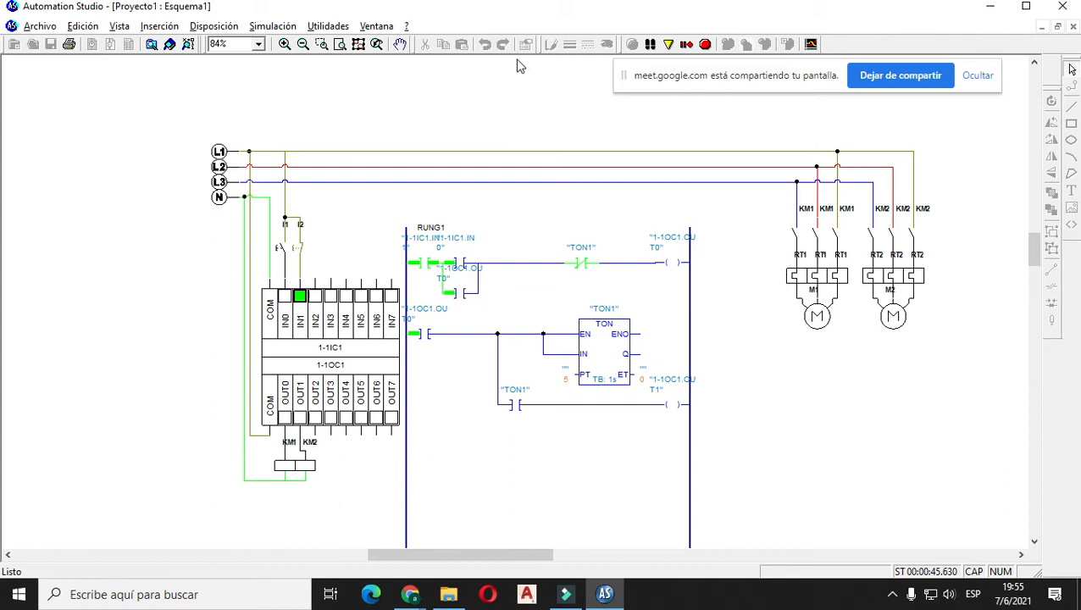
{"action": "left_click", "coordinate": [705, 43]}
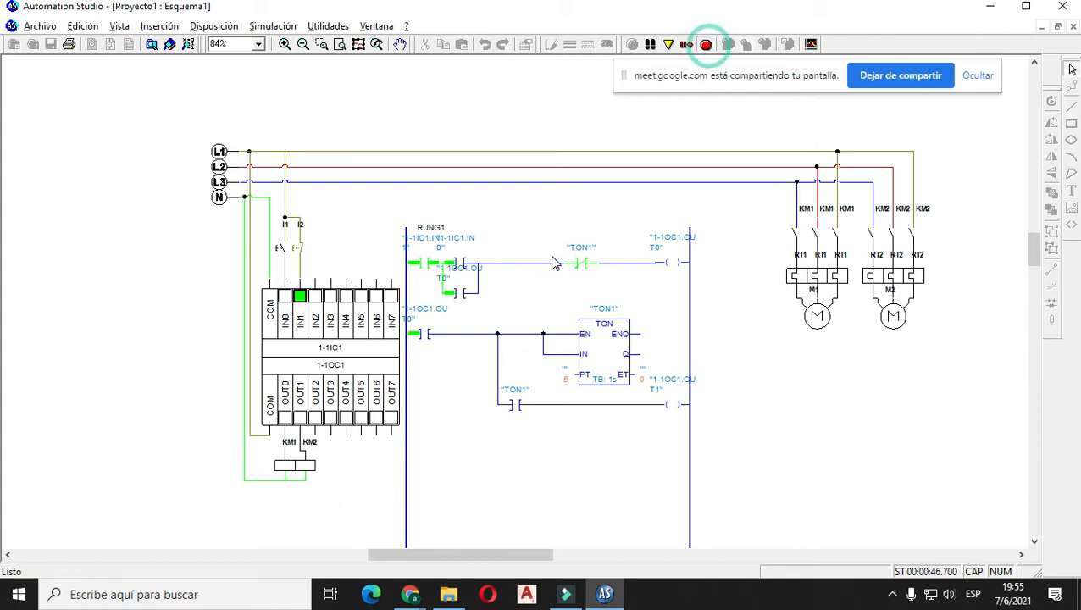
- Delete the first rung's normally closed TON1 contact and connect the OUT0 coil directly to the self-holding branch
{"action": "left_click", "coordinate": [590, 265]}
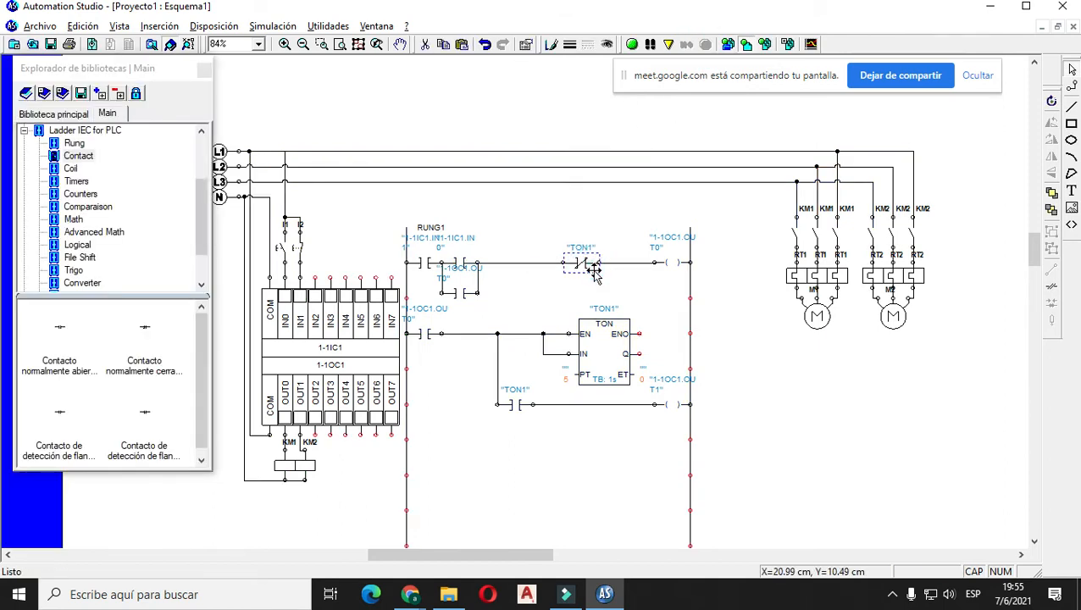
{"action": "key", "text": "Delete"}
{"action": "key", "text": "ctrl+z"}
{"action": "key", "text": "ctrl+z"}
{"action": "key", "text": "ctrl+z"}
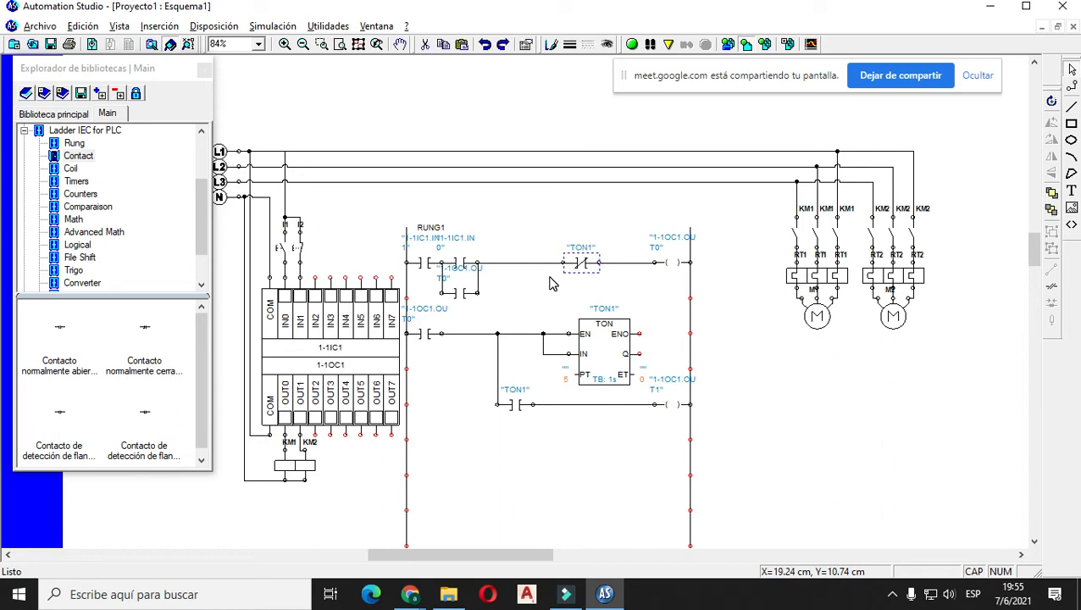
{"action": "left_click", "coordinate": [578, 268]}
{"action": "key", "text": "Delete"}
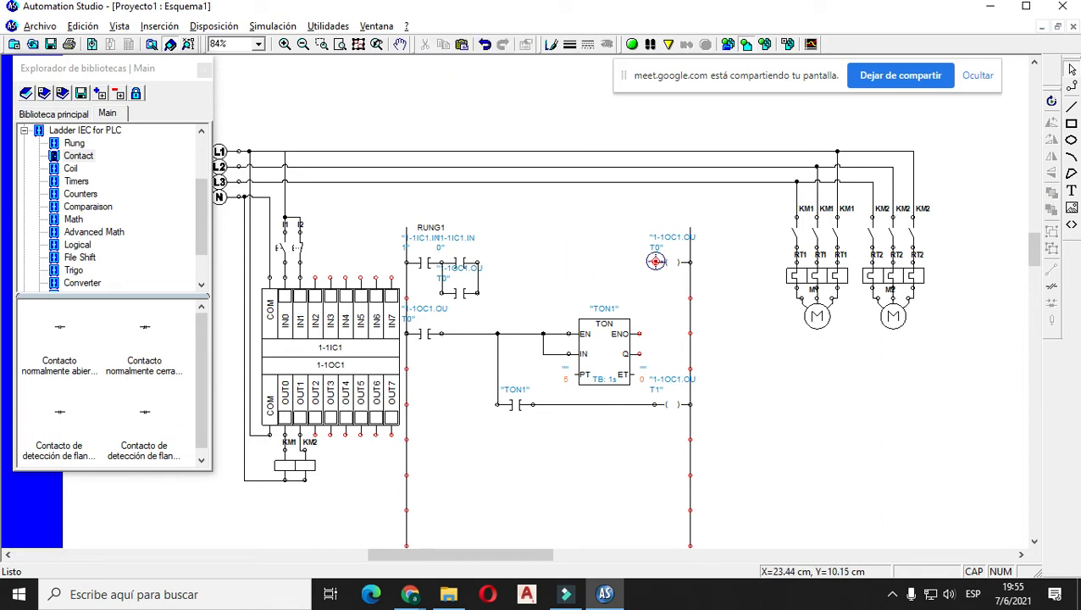
{"action": "left_click_drag", "start_coordinate": [655, 260], "coordinate": [480, 262]}
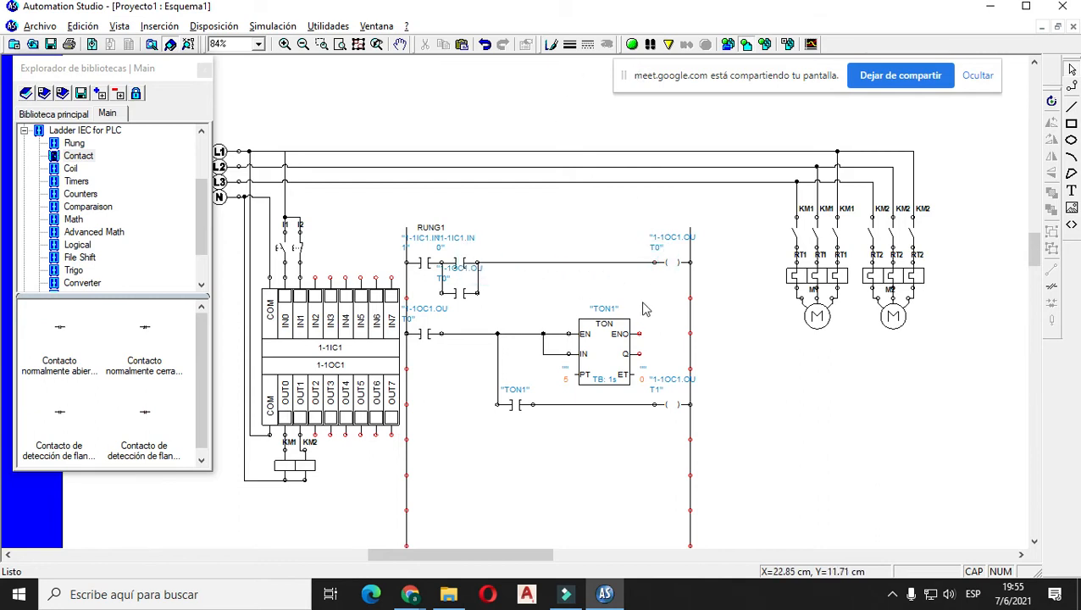
{"action": "scroll", "coordinate": [684, 340], "scroll_direction": "down", "scroll_amount": 2}
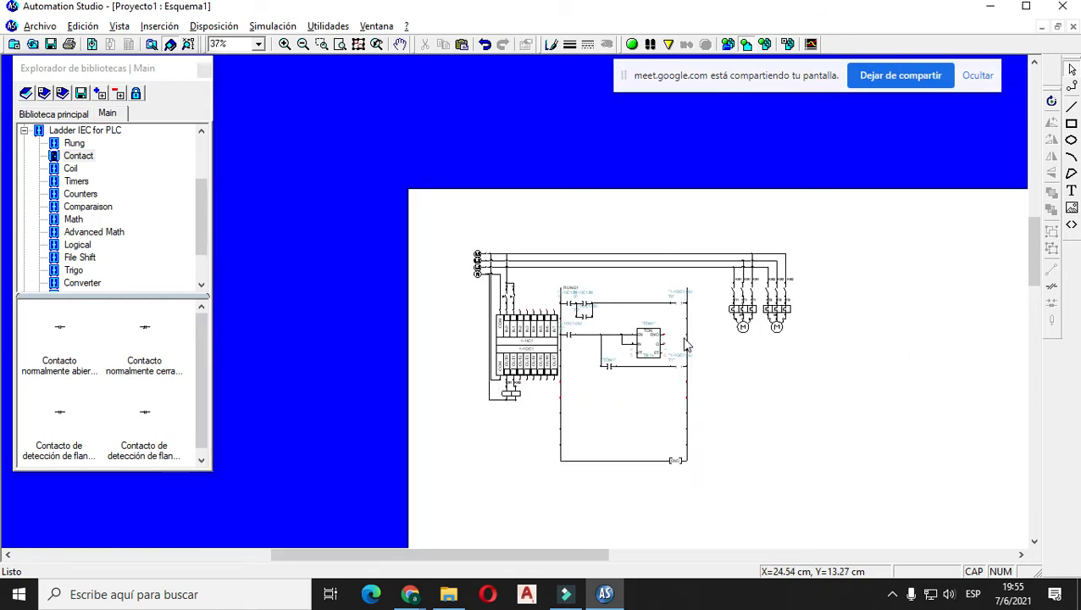
{"action": "scroll", "coordinate": [689, 346], "scroll_direction": "up", "scroll_amount": 2}
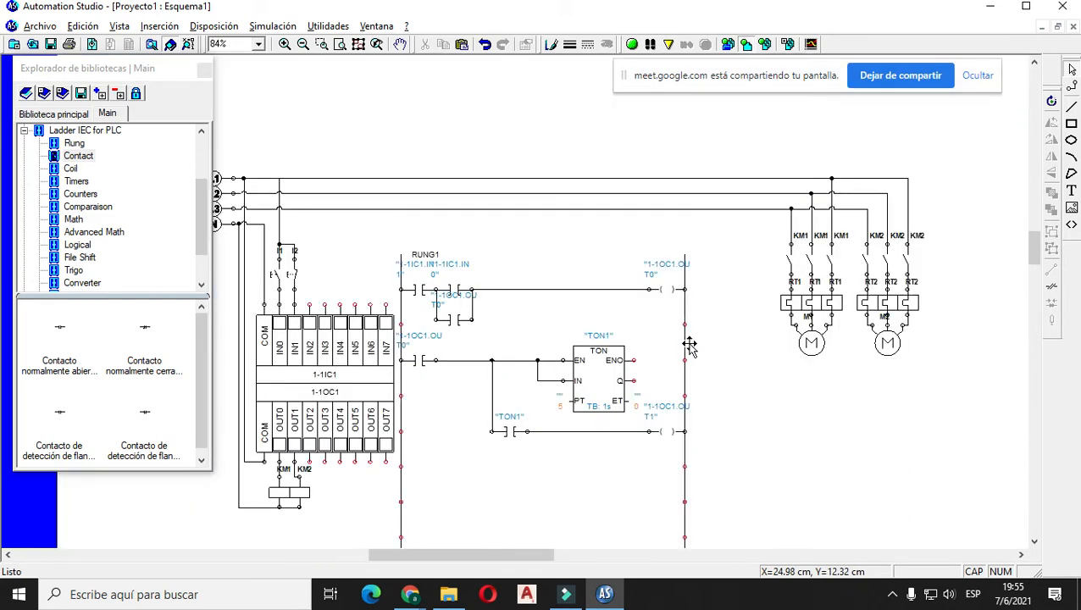
{"action": "key", "text": "alt+Tab"}
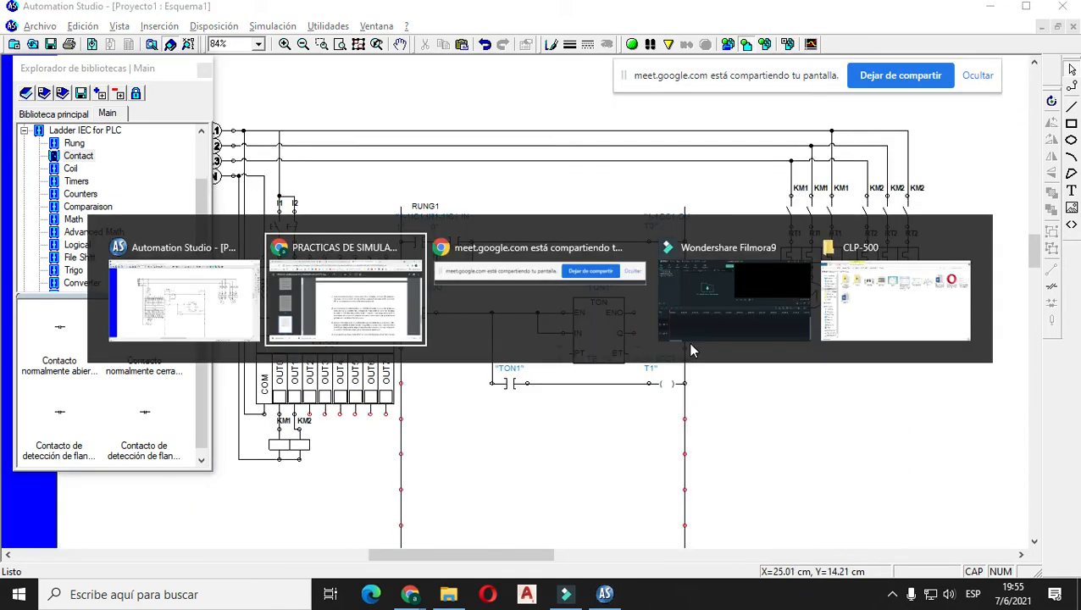
{"action": "key", "text": "Tab"}
{"action": "key", "text": "Tab"}
{"action": "key", "text": "Tab"}
{"action": "key", "text": "Tab"}
{"action": "key", "text": "Tab"}
{"action": "key", "text": "Tab"}
{"action": "key", "text": "Tab"}
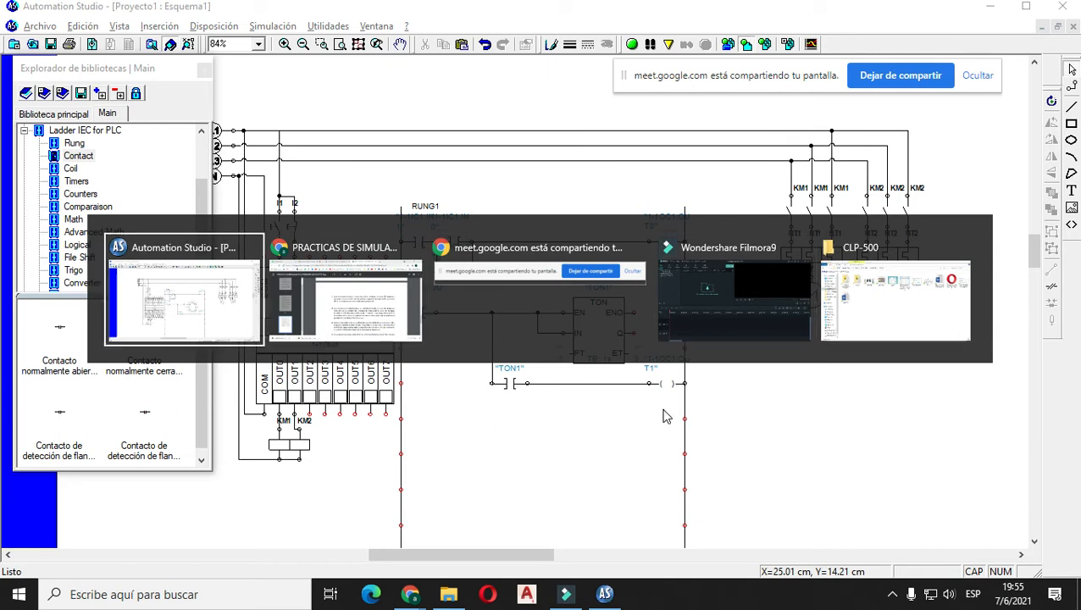
{"action": "key", "text": "Tab"}
{"action": "key", "text": "Tab"}
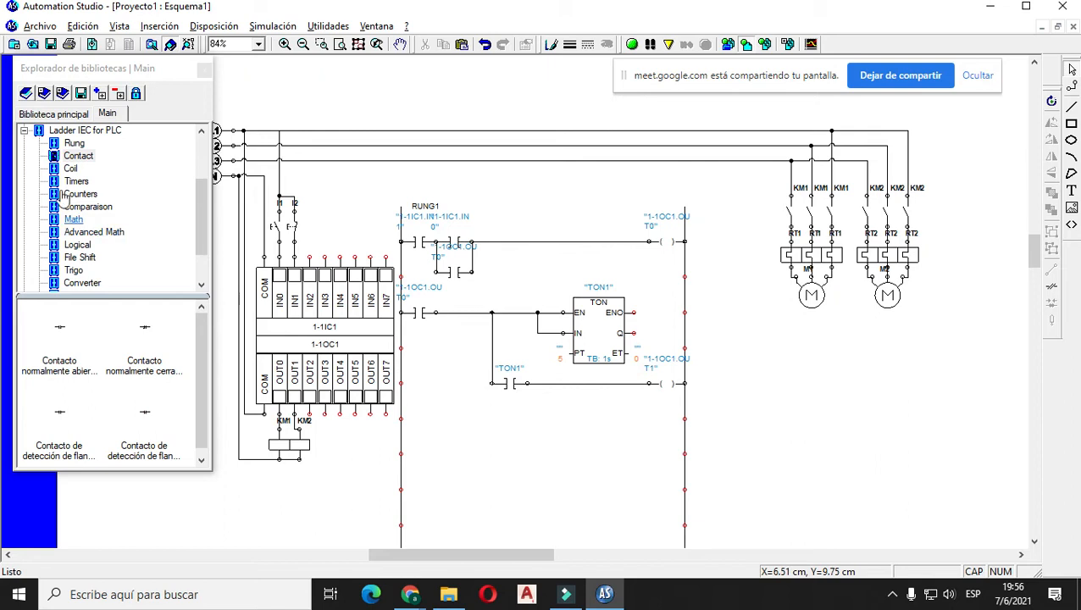
- Place a normally closed switch from the IEC electrical control library above PLC input IN2 and label it RT1
{"action": "left_click", "coordinate": [23, 132]}
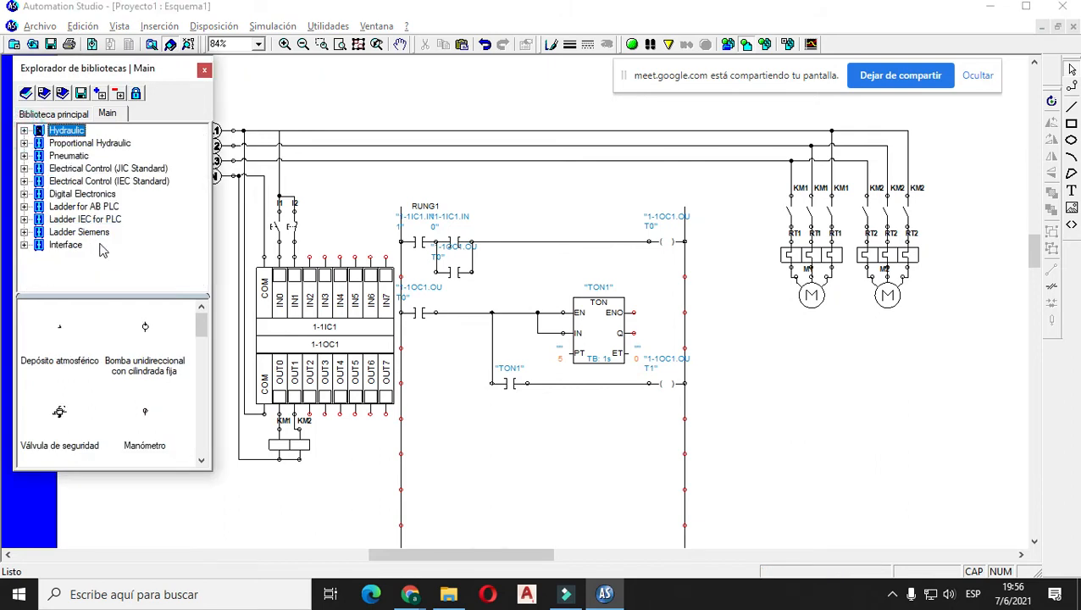
{"action": "left_click", "coordinate": [24, 181]}
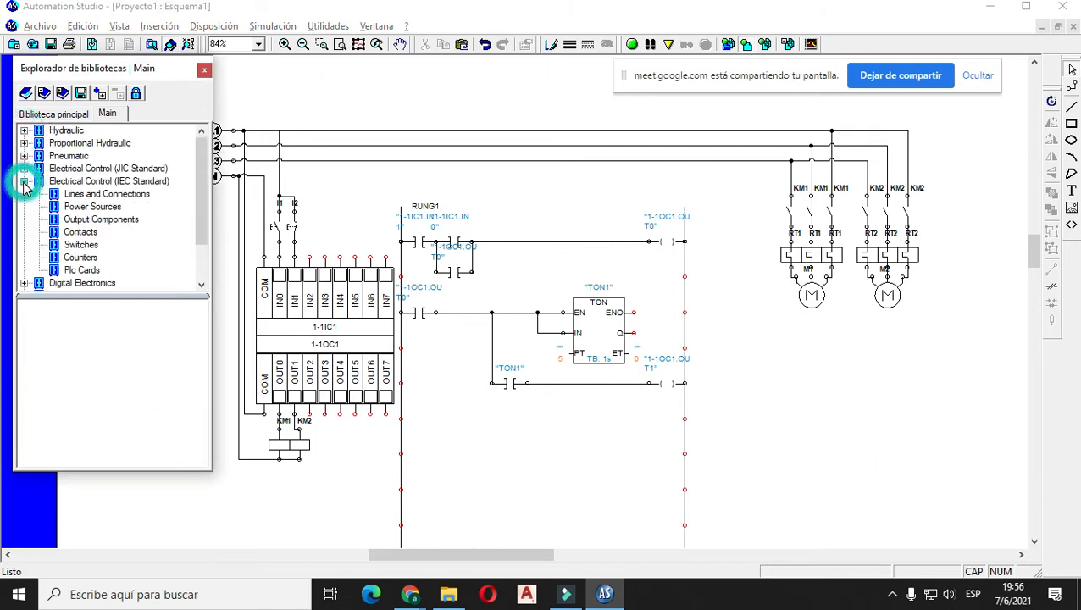
{"action": "left_click", "coordinate": [88, 245]}
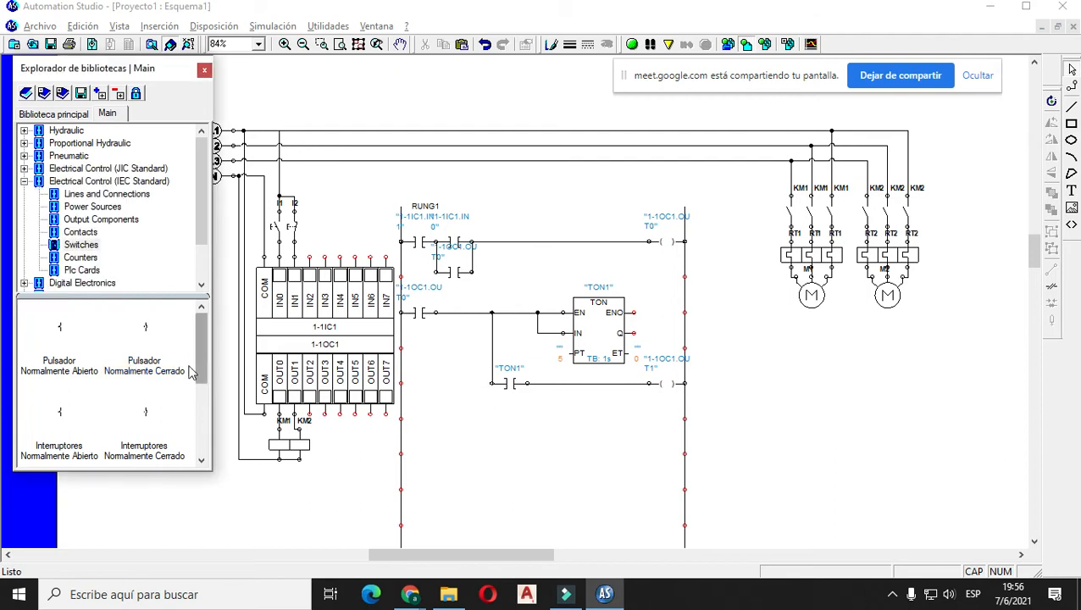
{"action": "left_click", "coordinate": [63, 411]}
{"action": "left_click_drag", "start_coordinate": [135, 415], "coordinate": [312, 259]}
{"action": "type", "text": "RT1"}
{"action": "key", "text": "Return"}
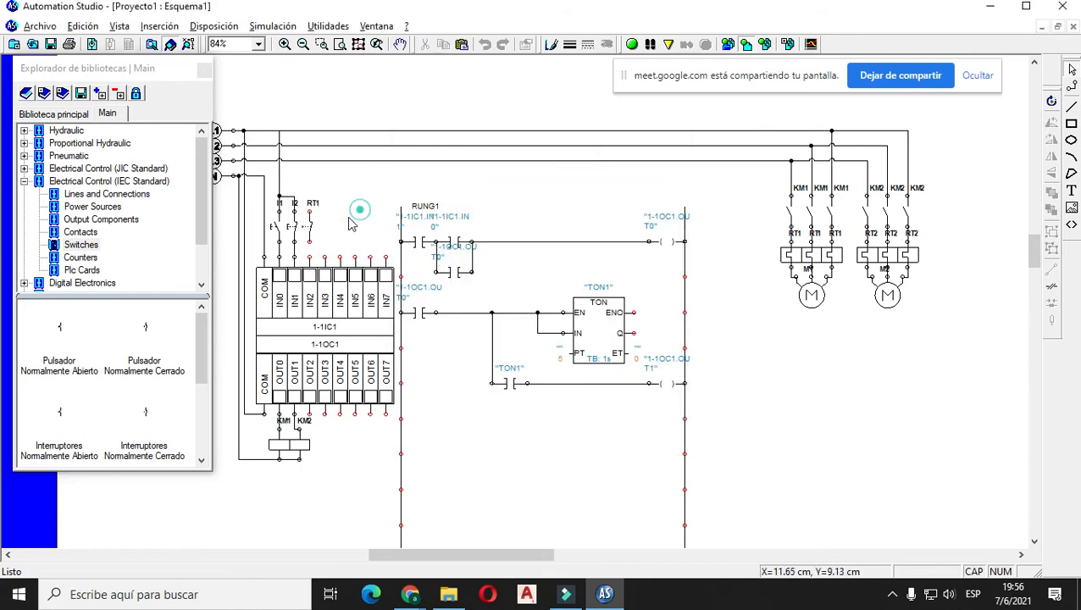
{"action": "left_click_drag", "start_coordinate": [152, 338], "coordinate": [343, 256]}
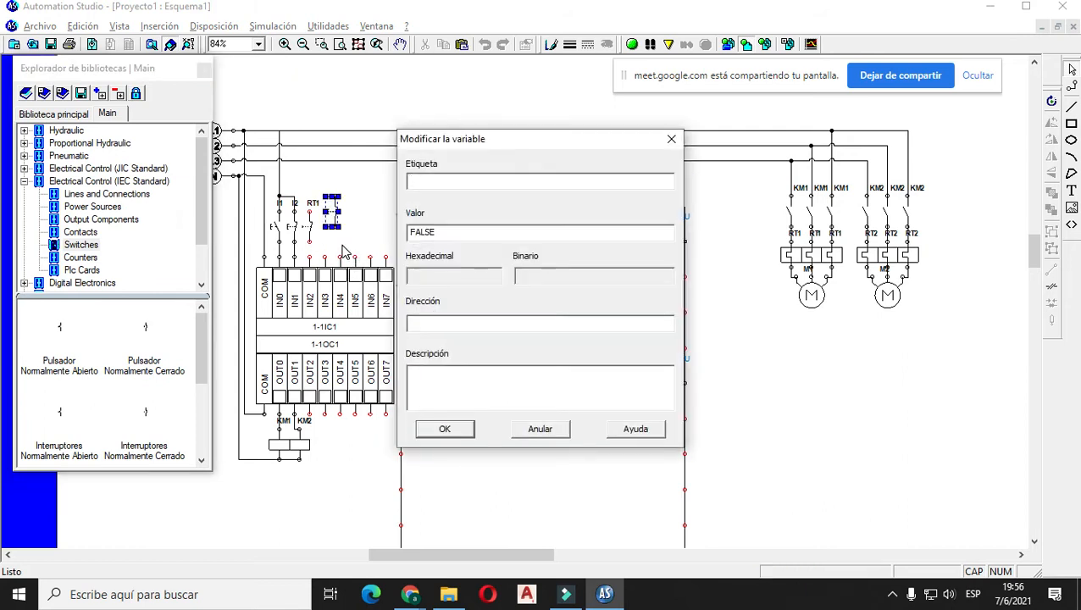
{"action": "key", "text": "Return"}
{"action": "key", "text": "Delete"}
- Place a second normally closed switch above PLC input IN3 and label it RT2
{"action": "left_click_drag", "start_coordinate": [144, 411], "coordinate": [320, 224]}
{"action": "type", "text": "RT2"}
{"action": "key", "text": "Return"}
{"action": "left_click", "coordinate": [361, 212]}
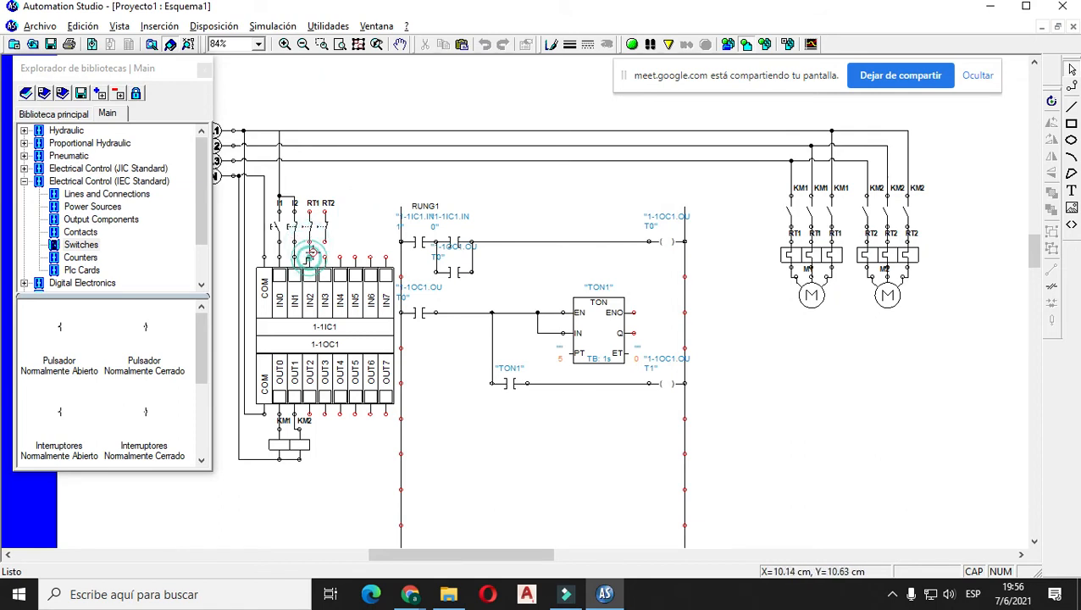
- Wire switch RT1 to IN2 and RT2 to IN3, and connect RT2's upper end to the supply line feeding I1 and I2
{"action": "left_click", "coordinate": [307, 258]}
{"action": "left_click", "coordinate": [324, 243]}
{"action": "left_click", "coordinate": [324, 255]}
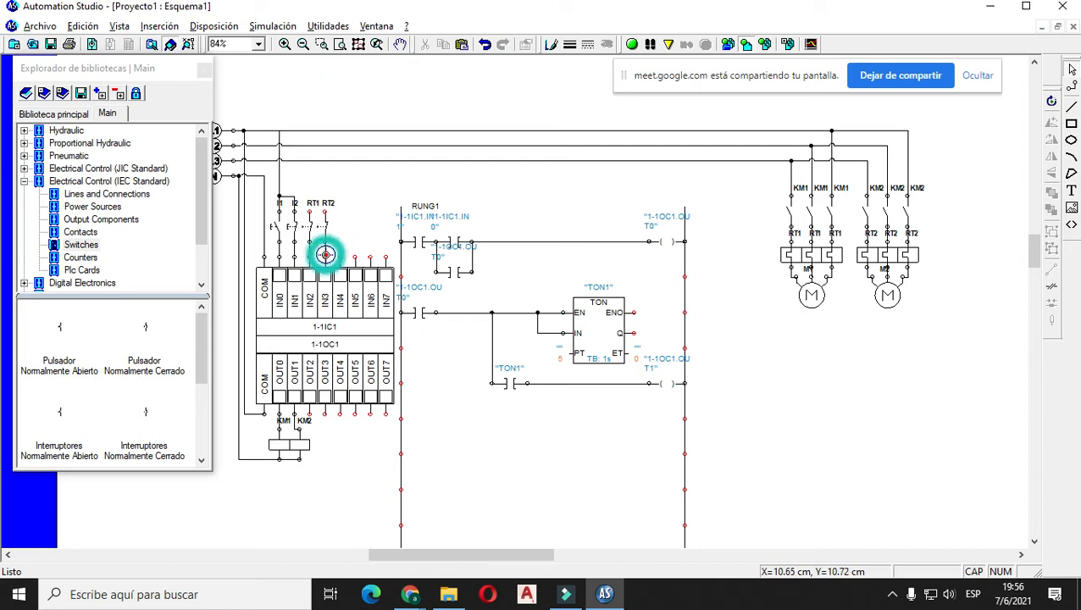
{"action": "left_click", "coordinate": [325, 212]}
{"action": "left_click", "coordinate": [293, 195]}
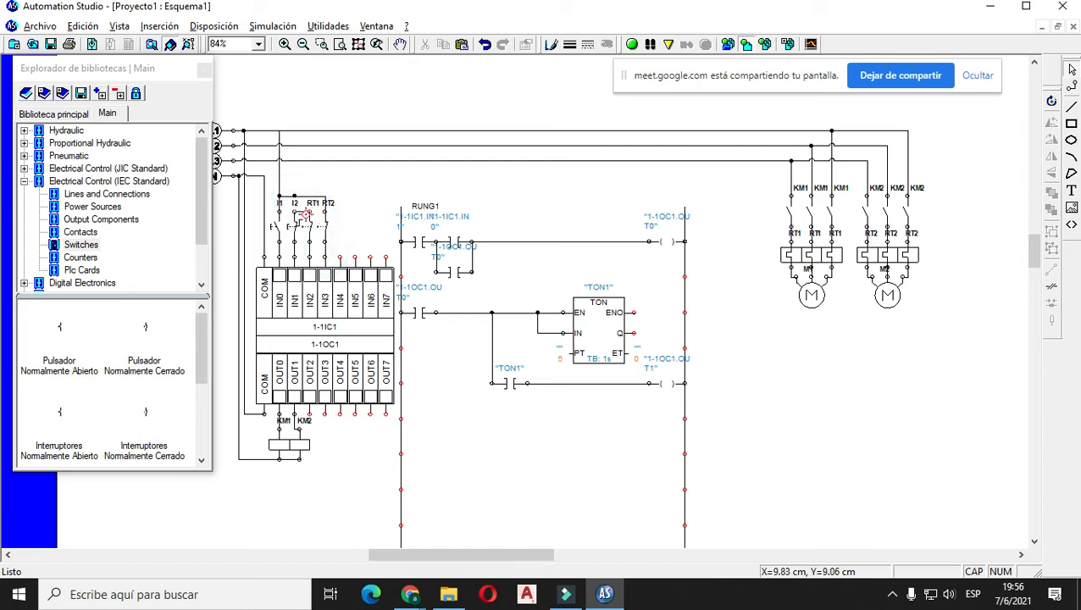
- Wire the RT1 switch to the input supply line and delete the first rung's connection to the OUT0 coil
{"action": "left_click", "coordinate": [308, 211]}
{"action": "left_click", "coordinate": [309, 194]}
{"action": "left_click", "coordinate": [581, 241]}
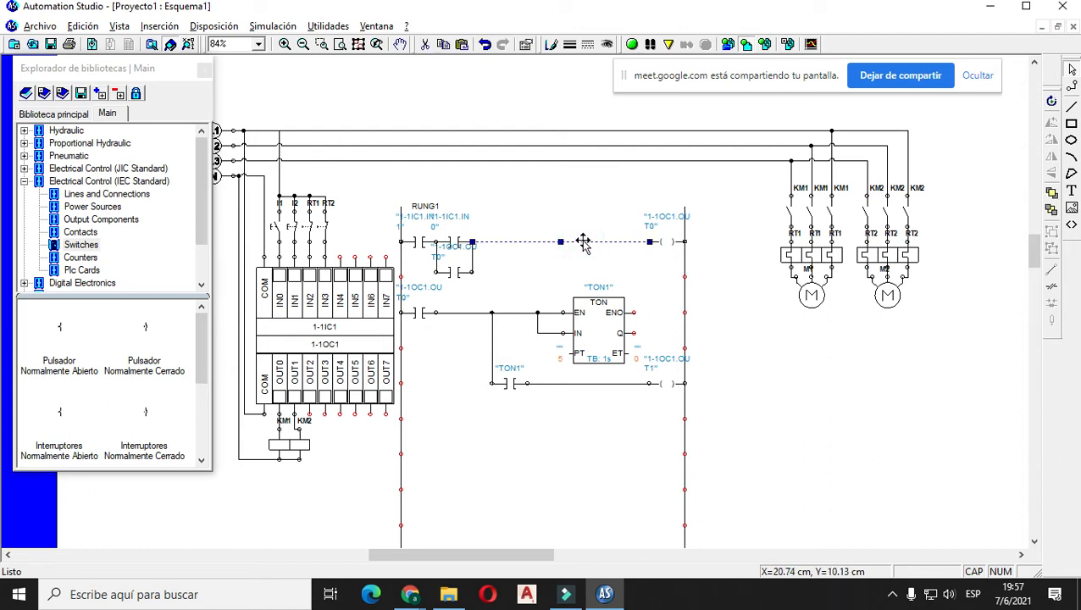
{"action": "key", "text": "Delete"}
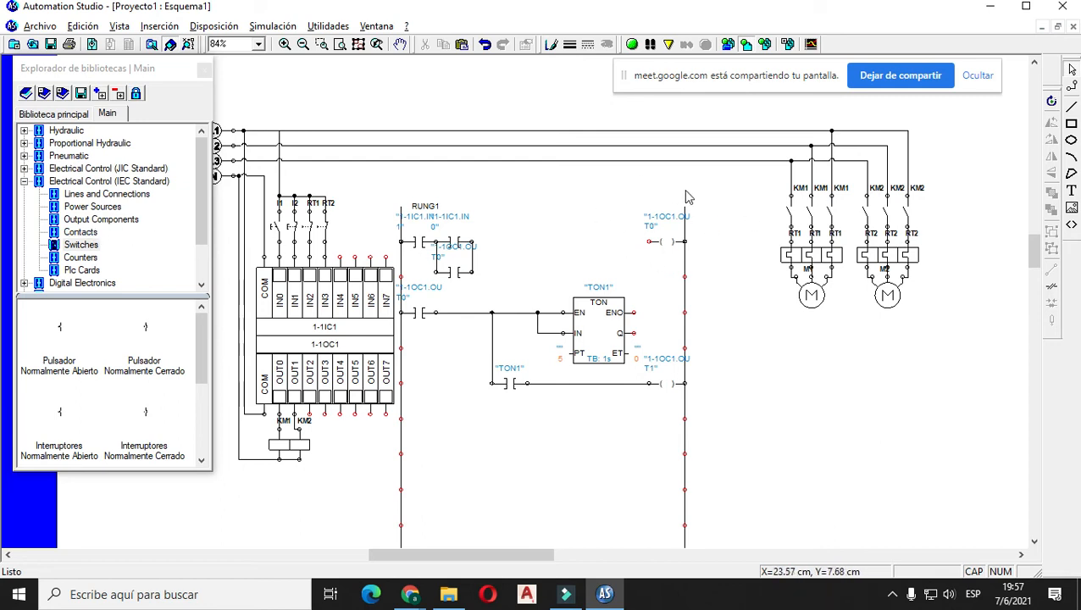
- Place a normally open contact from the Ladder IEC for PLC library in the gap of the first rung
{"action": "left_click", "coordinate": [24, 181]}
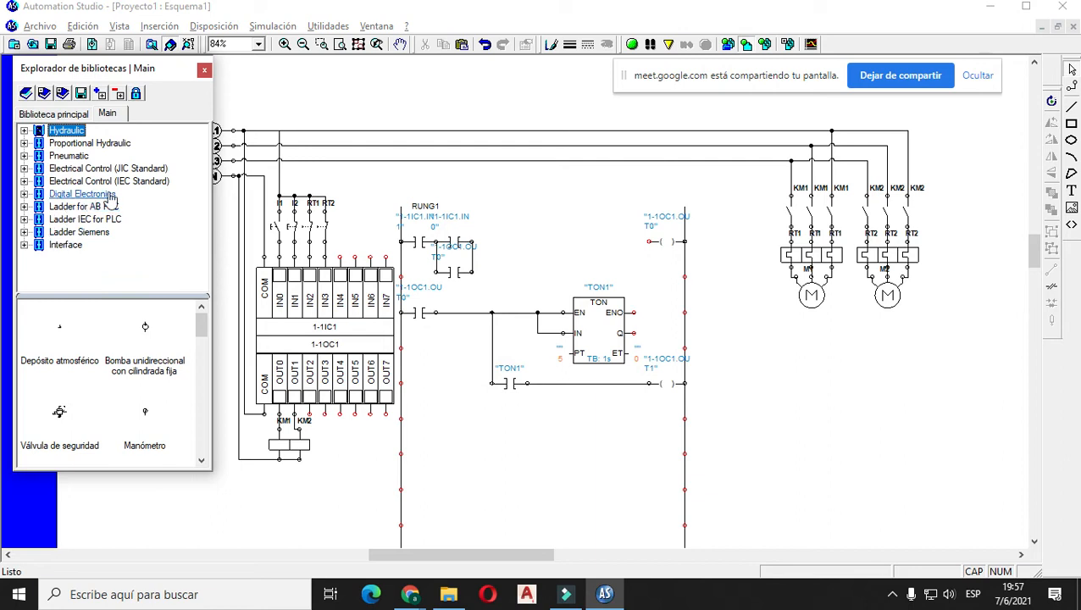
{"action": "left_click", "coordinate": [24, 219]}
{"action": "left_click", "coordinate": [78, 157]}
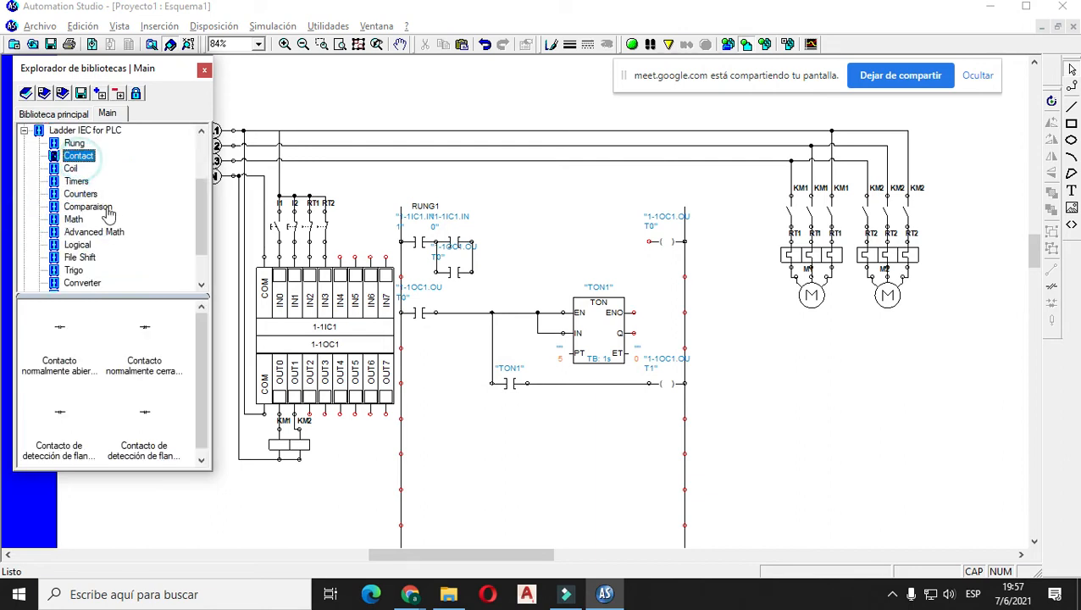
{"action": "left_click_drag", "start_coordinate": [145, 337], "coordinate": [513, 248]}
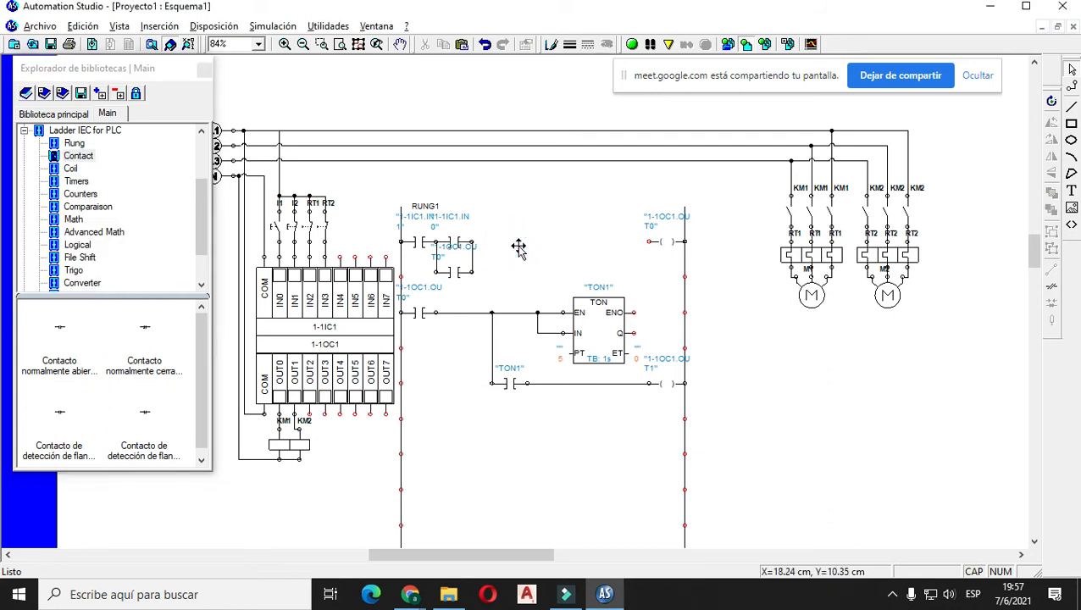
{"action": "left_click_drag", "start_coordinate": [61, 324], "coordinate": [524, 244]}
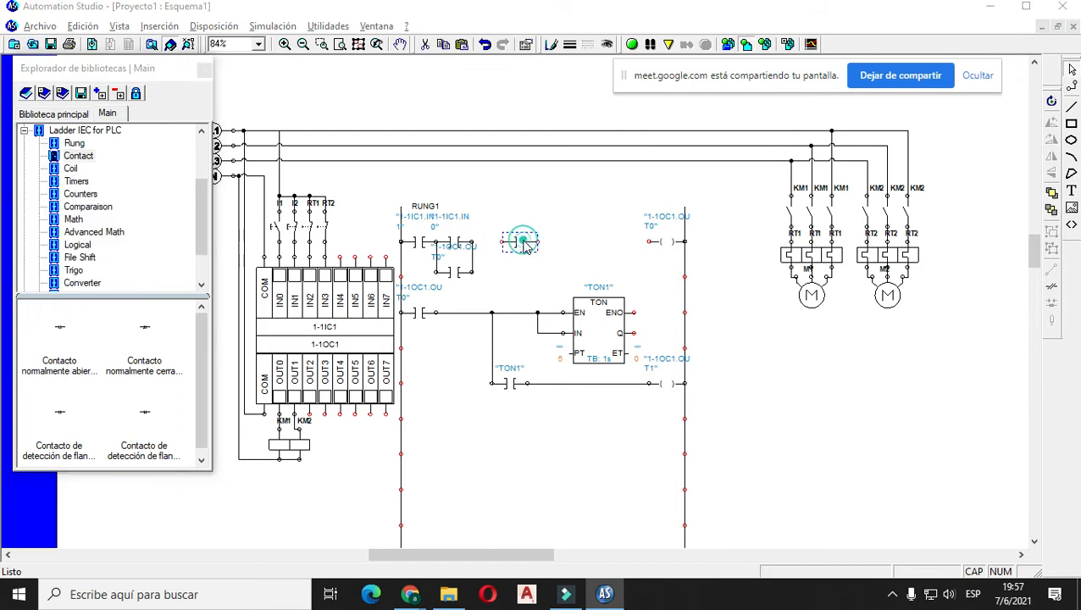
- Link the new normally open contact to the PLC input variable 1-1IC1.IN2
{"action": "double_click", "coordinate": [525, 244]}
{"action": "left_click_drag", "start_coordinate": [508, 95], "coordinate": [736, 123]}
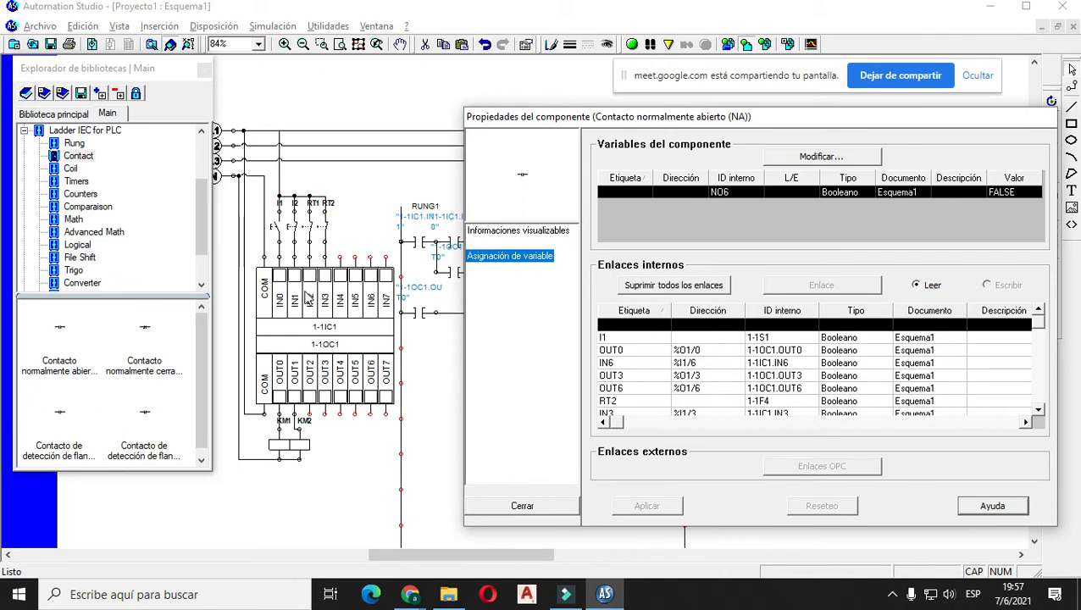
{"action": "left_click", "coordinate": [617, 367]}
{"action": "scroll", "coordinate": [629, 367], "scroll_direction": "down", "scroll_amount": 2}
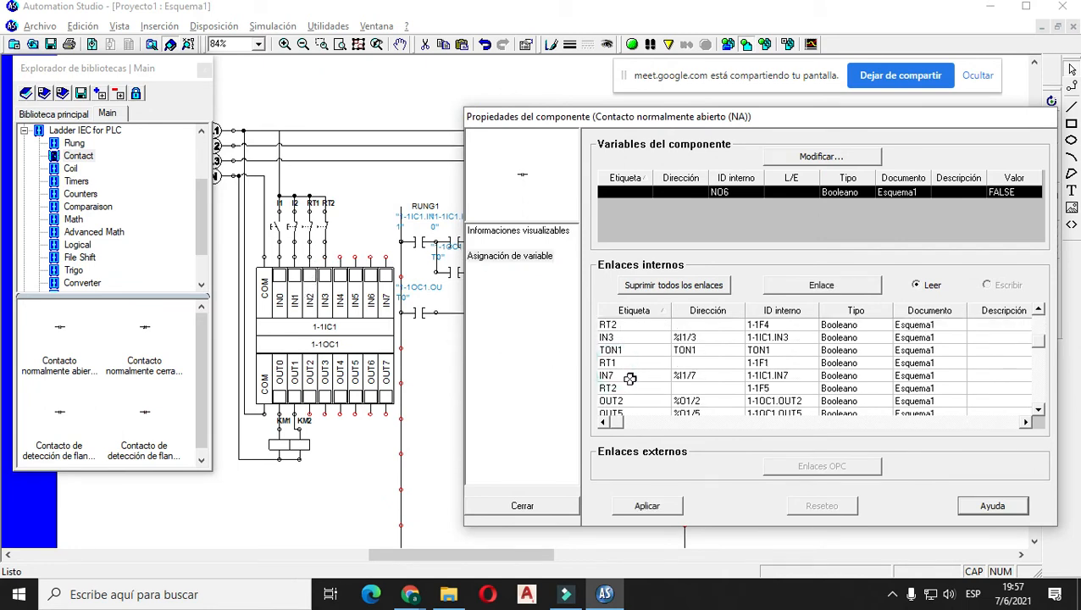
{"action": "scroll", "coordinate": [634, 375], "scroll_direction": "down", "scroll_amount": 1}
{"action": "scroll", "coordinate": [649, 388], "scroll_direction": "down", "scroll_amount": 3}
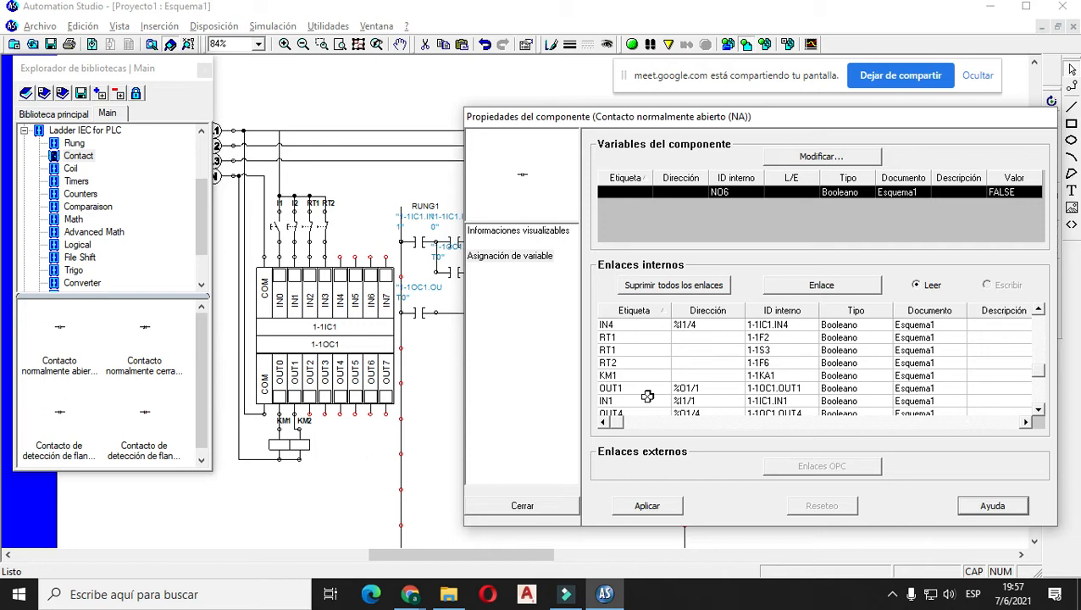
{"action": "scroll", "coordinate": [647, 397], "scroll_direction": "down", "scroll_amount": 1}
{"action": "left_click", "coordinate": [648, 402]}
{"action": "left_click", "coordinate": [649, 505]}
{"action": "left_click", "coordinate": [546, 504]}
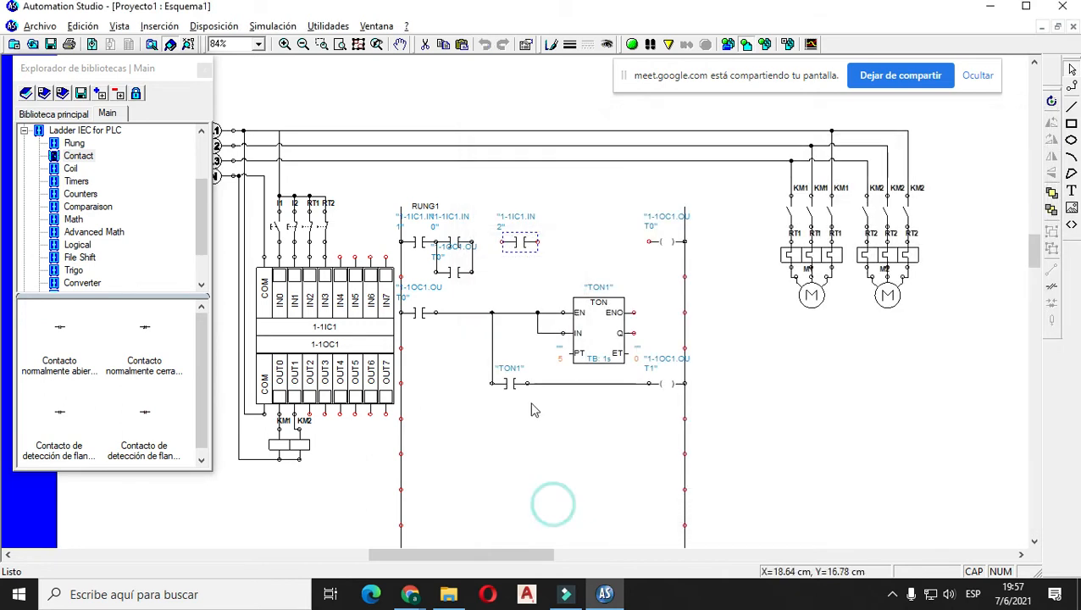
- Place a second normally open contact between the IN2 contact and the OUT0 coil, and link it to 1-1IC1.IN3
{"action": "left_click", "coordinate": [451, 352]}
{"action": "left_click_drag", "start_coordinate": [60, 326], "coordinate": [571, 233]}
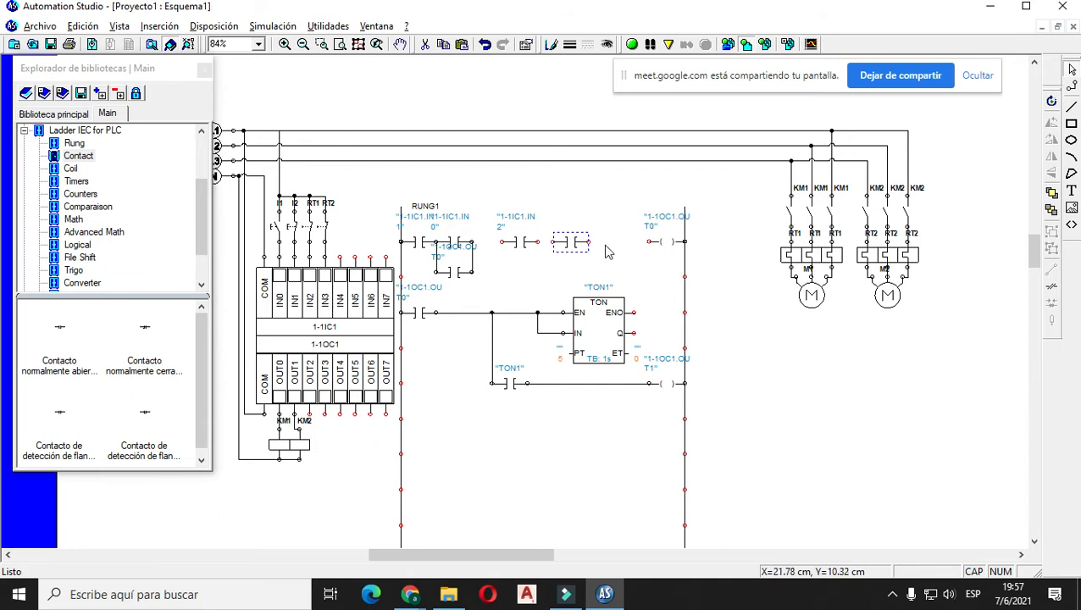
{"action": "double_click", "coordinate": [570, 242]}
{"action": "left_click", "coordinate": [415, 345]}
{"action": "scroll", "coordinate": [418, 349], "scroll_direction": "down", "scroll_amount": 3}
{"action": "scroll", "coordinate": [418, 349], "scroll_direction": "down", "scroll_amount": 5}
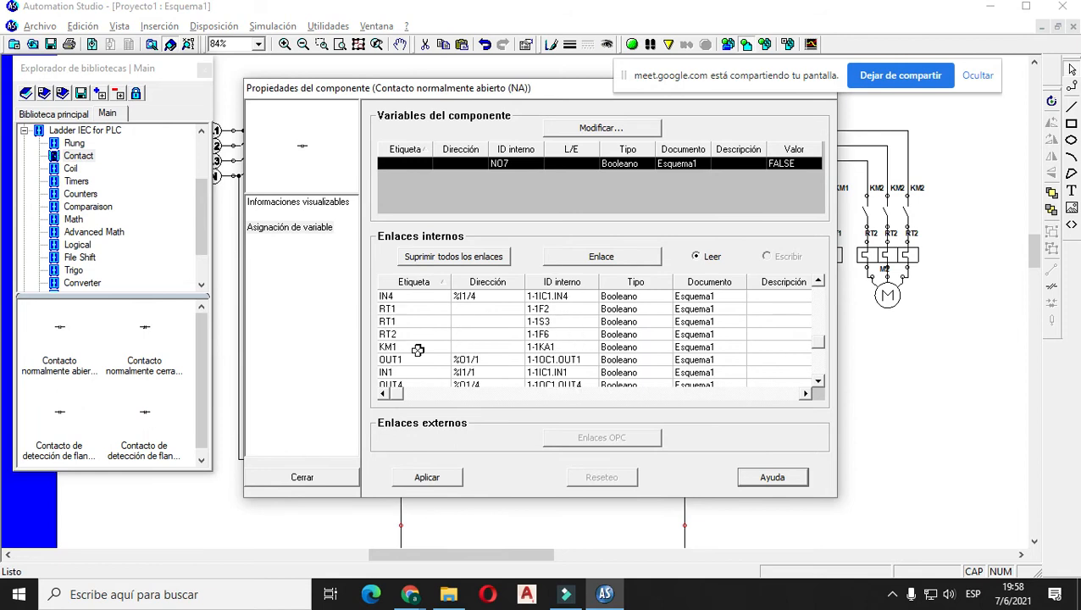
{"action": "scroll", "coordinate": [416, 364], "scroll_direction": "up", "scroll_amount": 4}
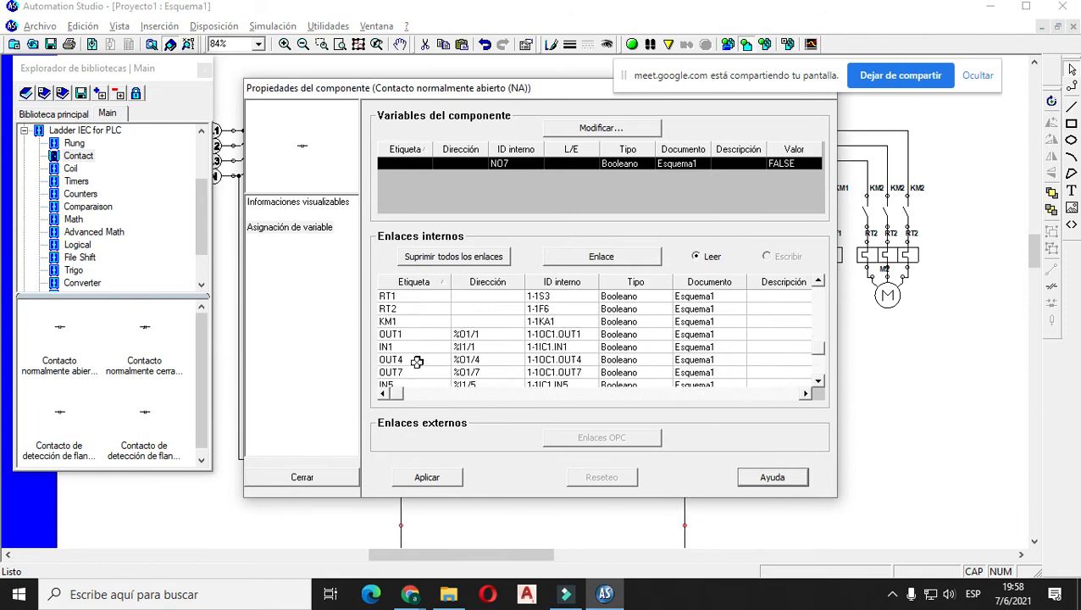
{"action": "scroll", "coordinate": [417, 362], "scroll_direction": "up", "scroll_amount": 5}
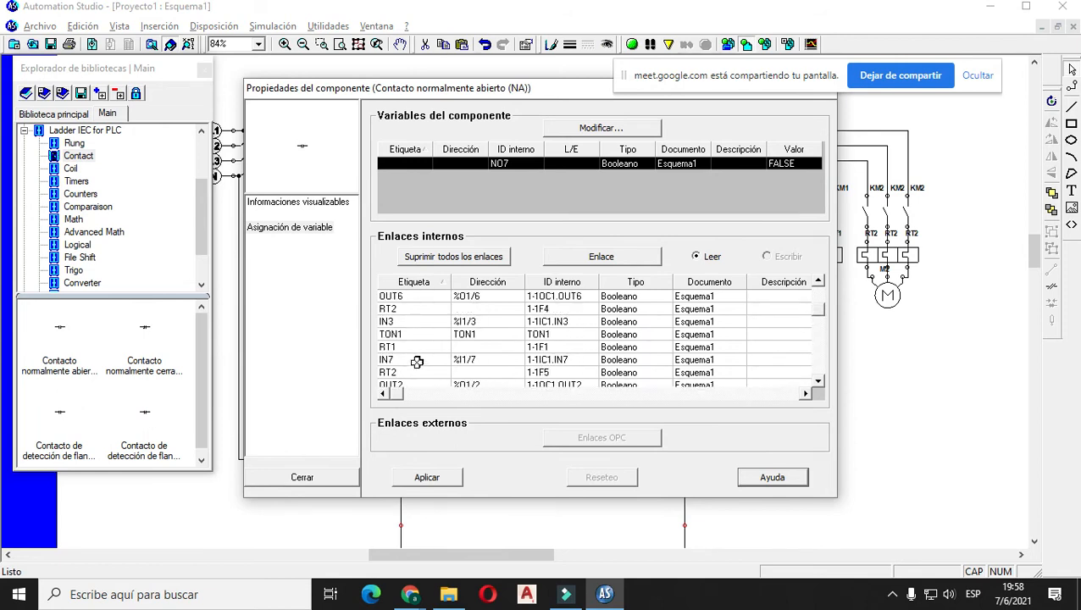
{"action": "left_click", "coordinate": [415, 359]}
{"action": "left_click", "coordinate": [426, 477]}
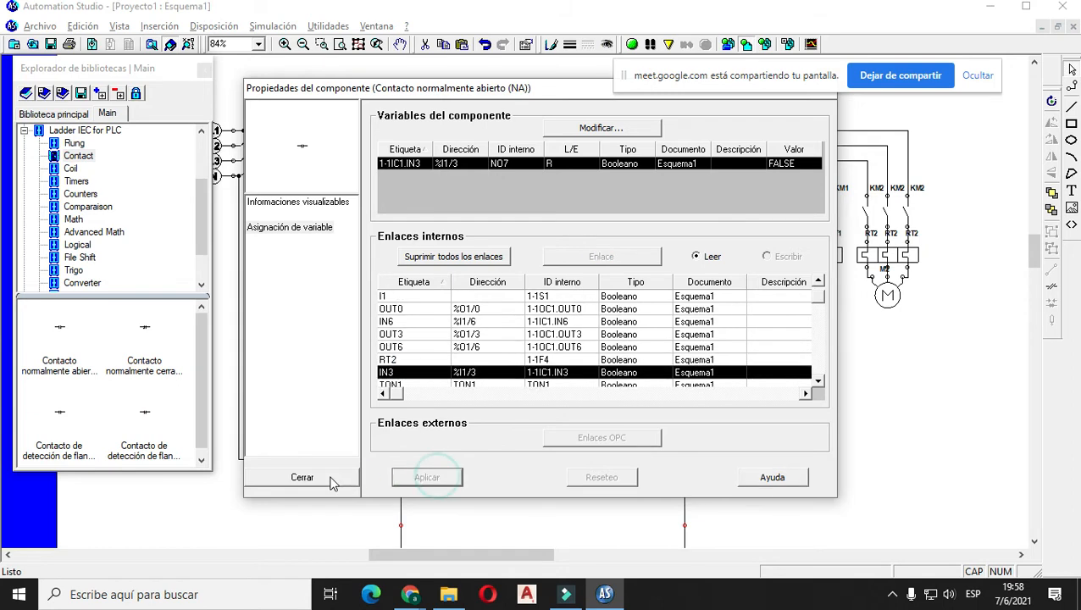
{"action": "left_click", "coordinate": [302, 477]}
- Wire the IN2 and IN3 contacts in series between the seal-in branch and the OUT0 coil
{"action": "left_click", "coordinate": [543, 256]}
{"action": "left_click", "coordinate": [537, 243]}
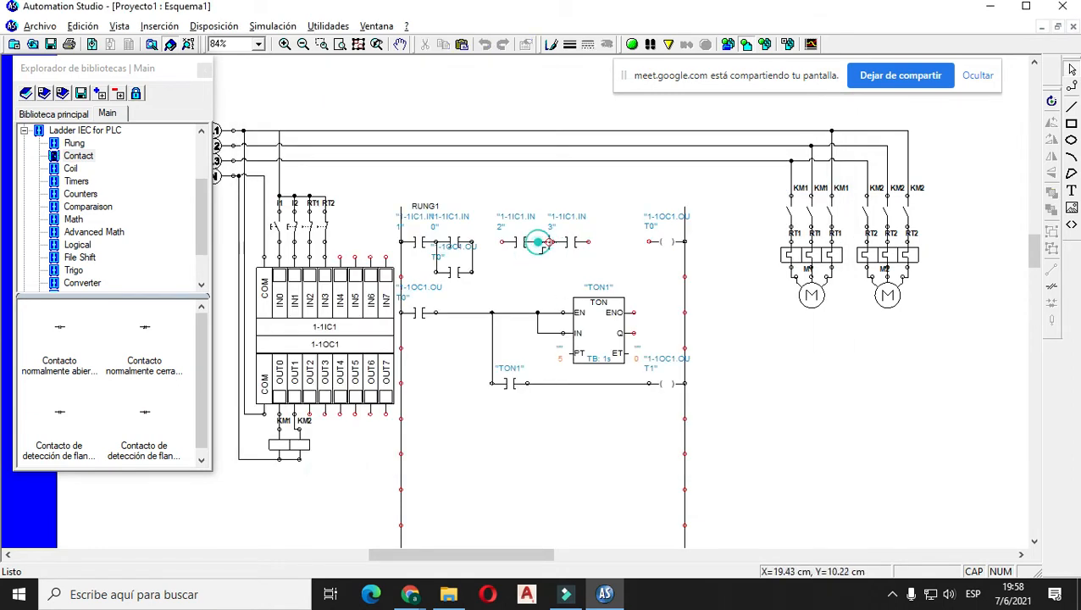
{"action": "left_click", "coordinate": [551, 242]}
{"action": "left_click", "coordinate": [550, 242]}
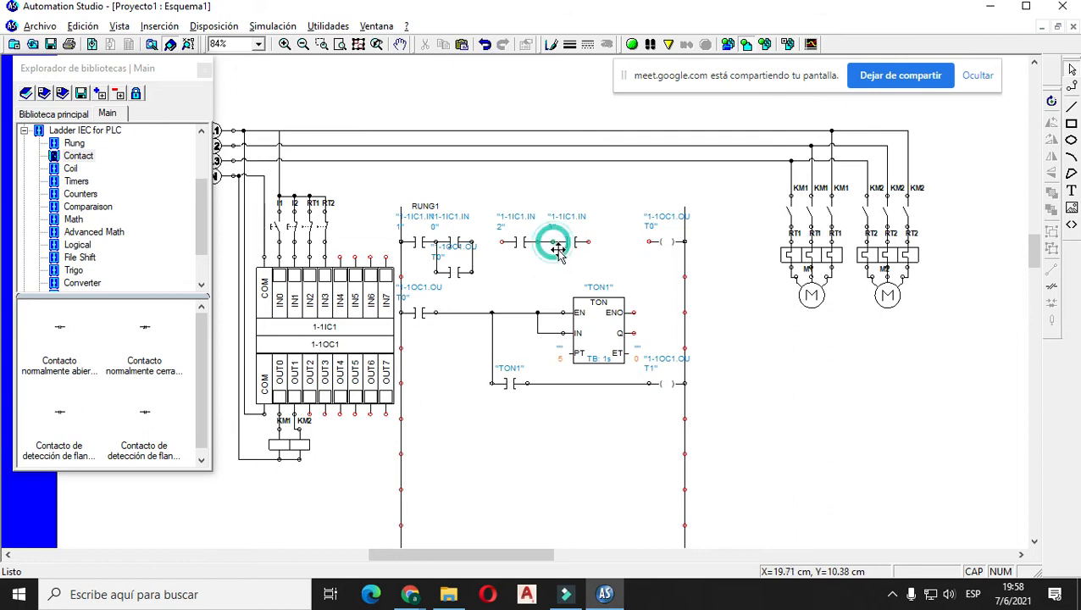
{"action": "left_click", "coordinate": [589, 241]}
{"action": "left_click", "coordinate": [647, 242]}
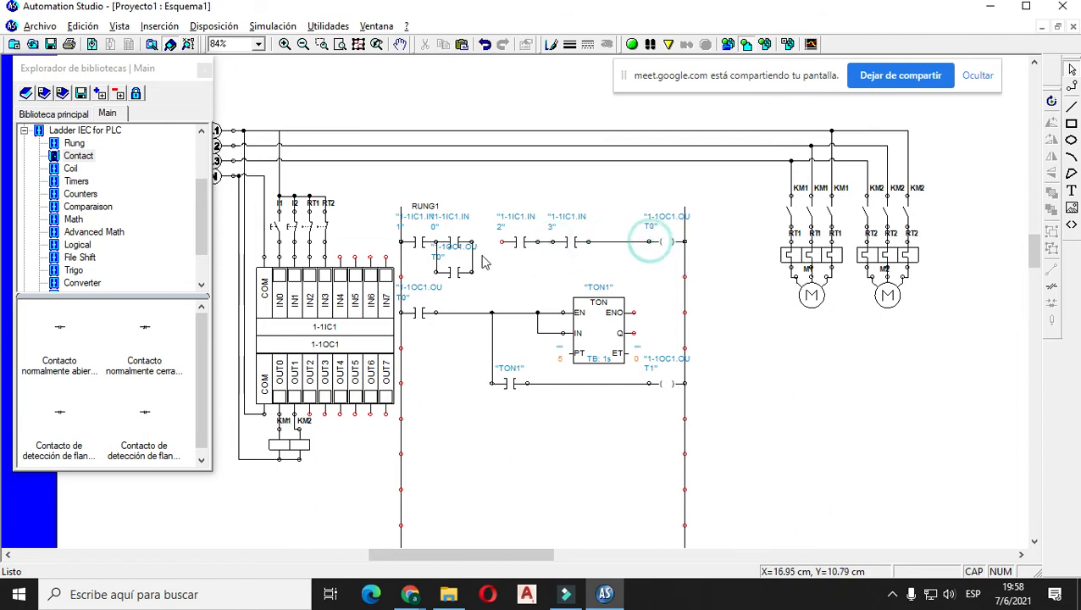
{"action": "left_click", "coordinate": [505, 242]}
{"action": "left_click", "coordinate": [472, 242]}
- Run the simulation, start the motors with pushbutton I1, and trip and reset the RT1 contact
{"action": "left_click", "coordinate": [631, 44]}
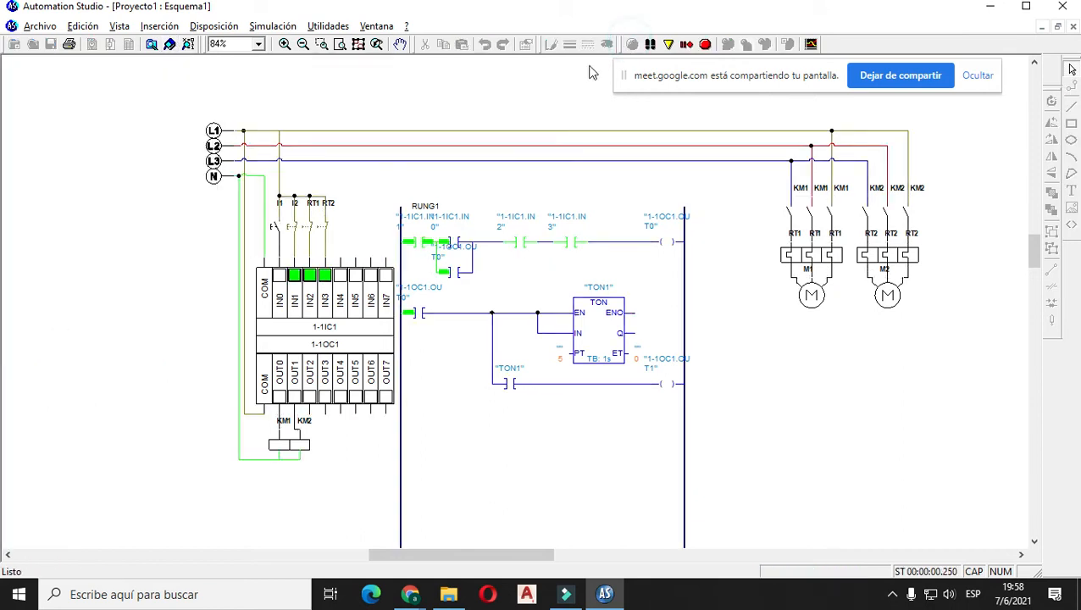
{"action": "left_click", "coordinate": [278, 229]}
{"action": "left_click", "coordinate": [278, 230]}
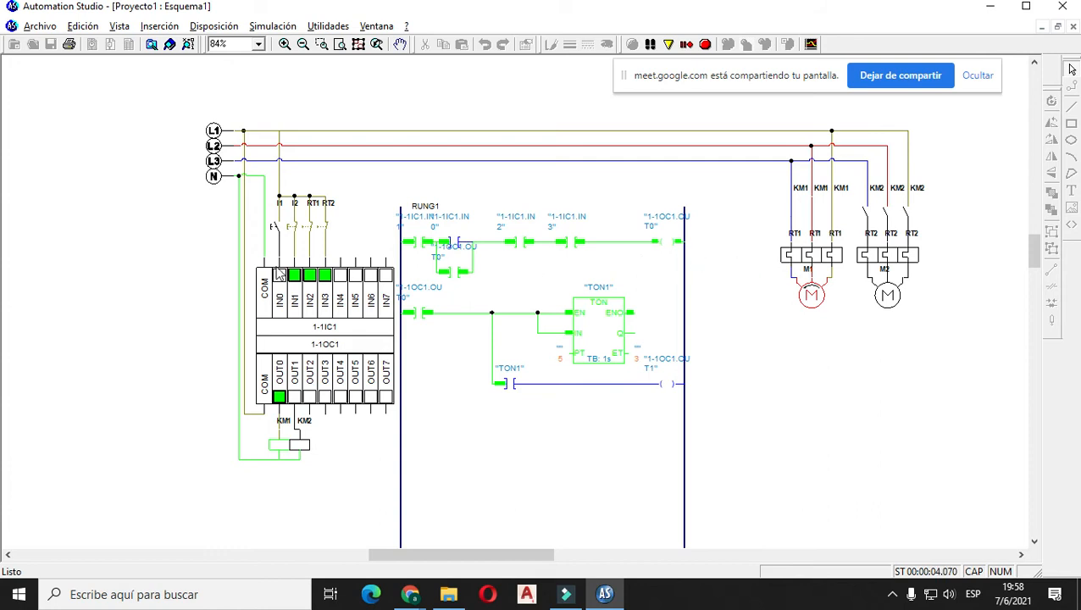
{"action": "left_click", "coordinate": [303, 228]}
{"action": "left_click", "coordinate": [303, 229]}
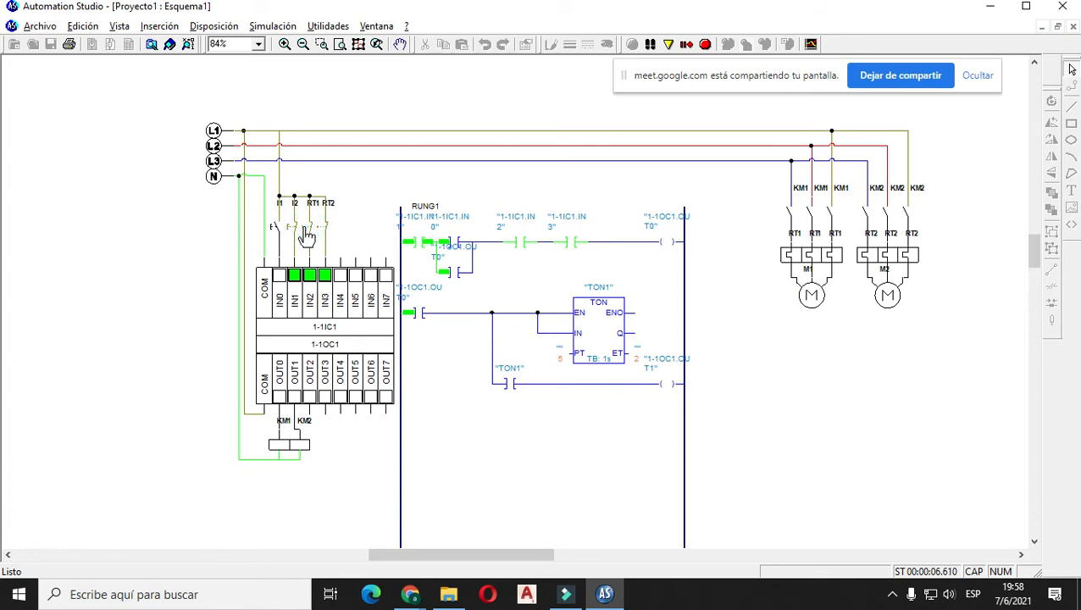
- Restart the sequence with I1, trip and reset the RT2 contact, and stop the simulation
{"action": "left_click", "coordinate": [276, 230]}
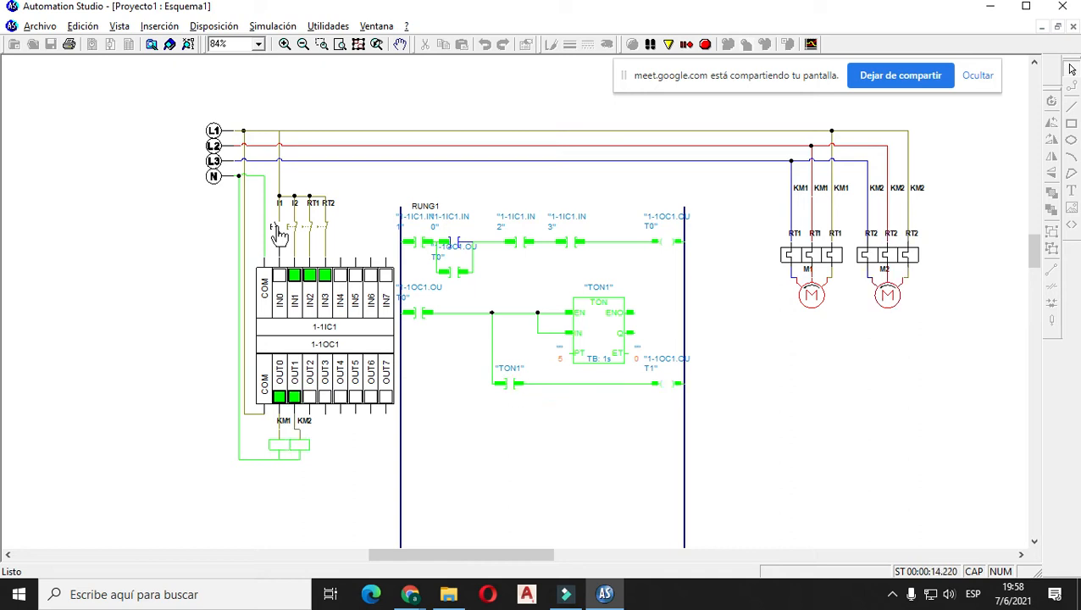
{"action": "left_click", "coordinate": [325, 232]}
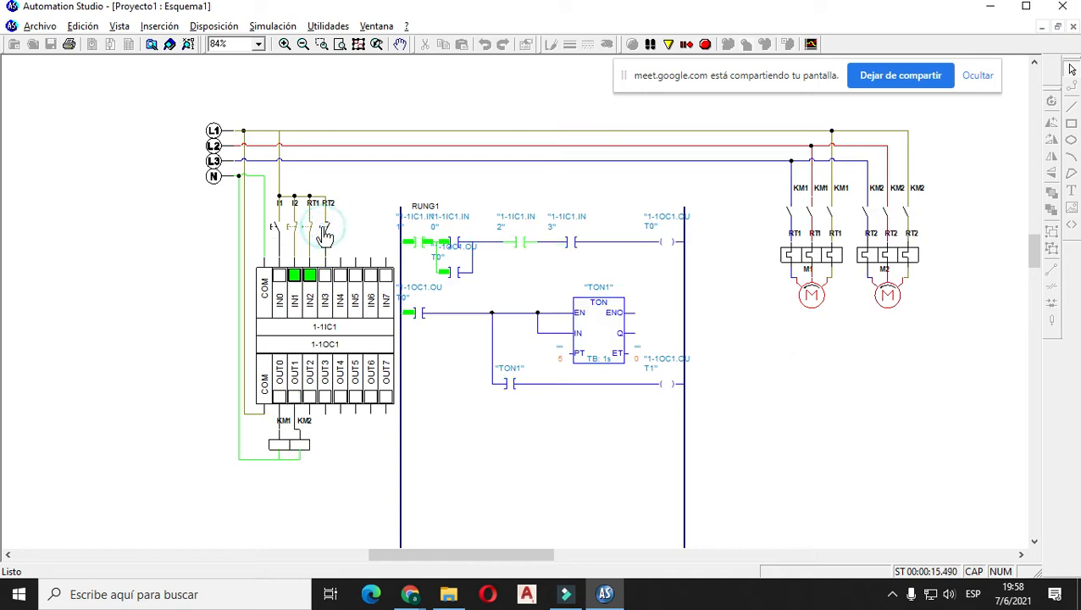
{"action": "left_click", "coordinate": [324, 232]}
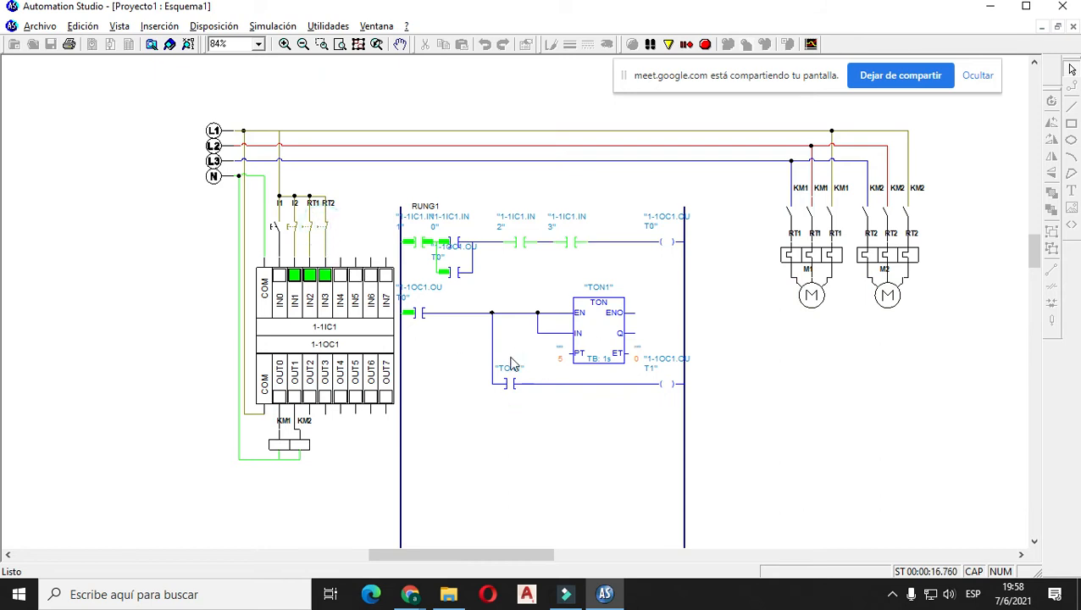
{"action": "left_click", "coordinate": [705, 44]}
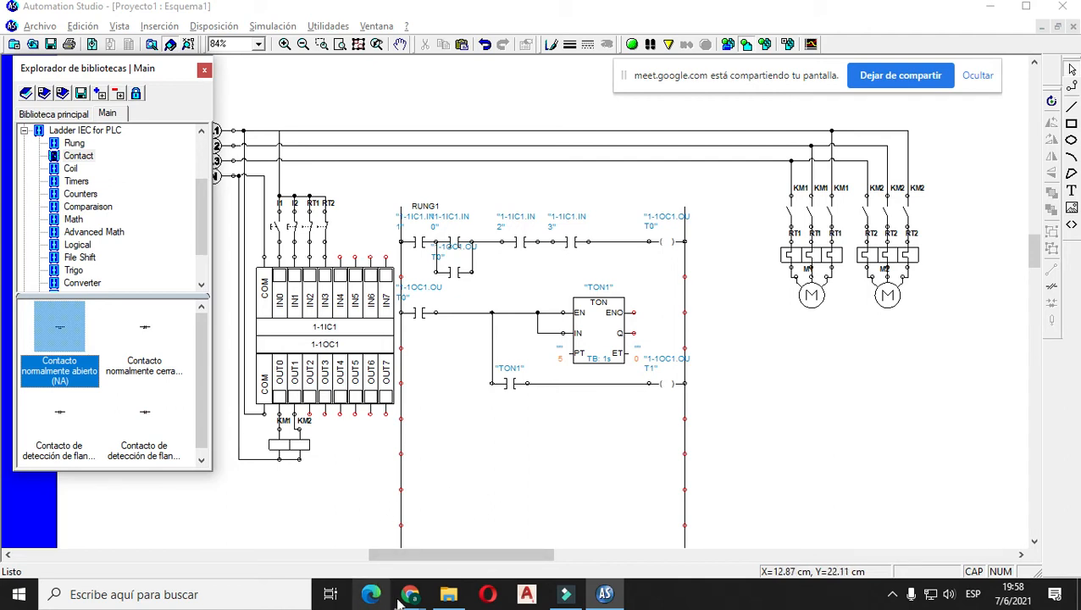
- Switch to the practice PDF in Chrome and read exercise 13 about the plastic shredder's cyclic motor control
{"action": "mouse_move", "coordinate": [410, 591]}
{"action": "left_click", "coordinate": [366, 546]}
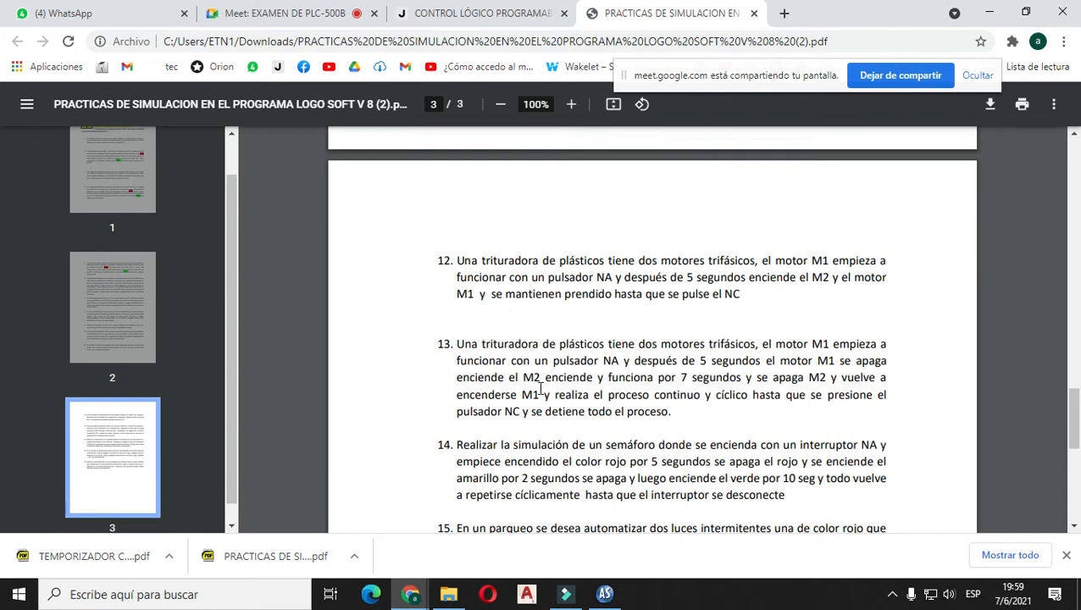
{"action": "scroll", "coordinate": [540, 387], "scroll_direction": "down", "scroll_amount": 2}
{"action": "scroll", "coordinate": [512, 353], "scroll_direction": "down", "scroll_amount": 2}
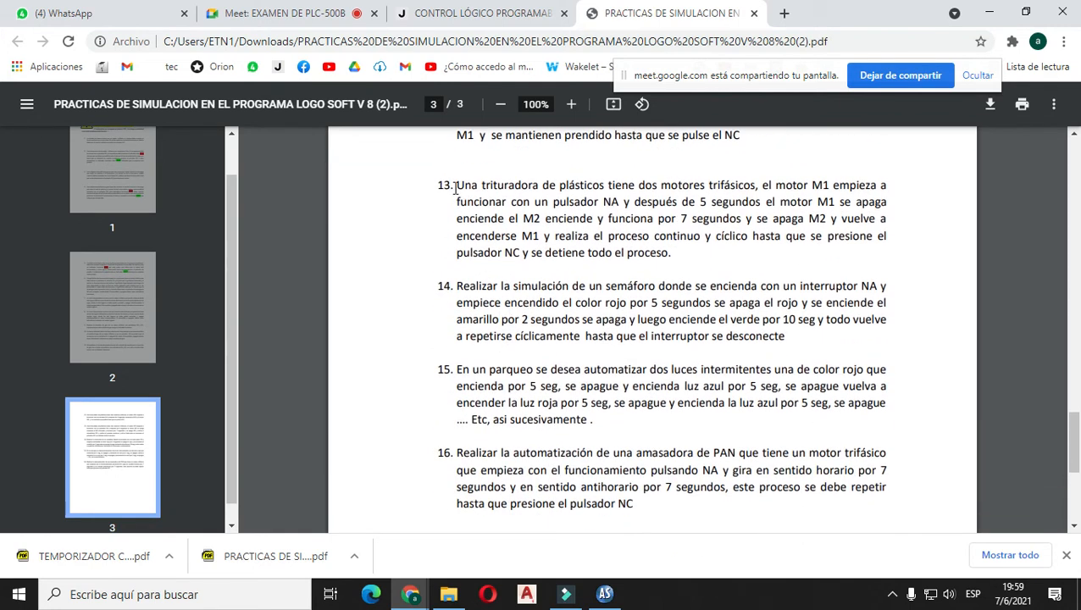
{"action": "left_click_drag", "start_coordinate": [454, 187], "coordinate": [688, 261]}
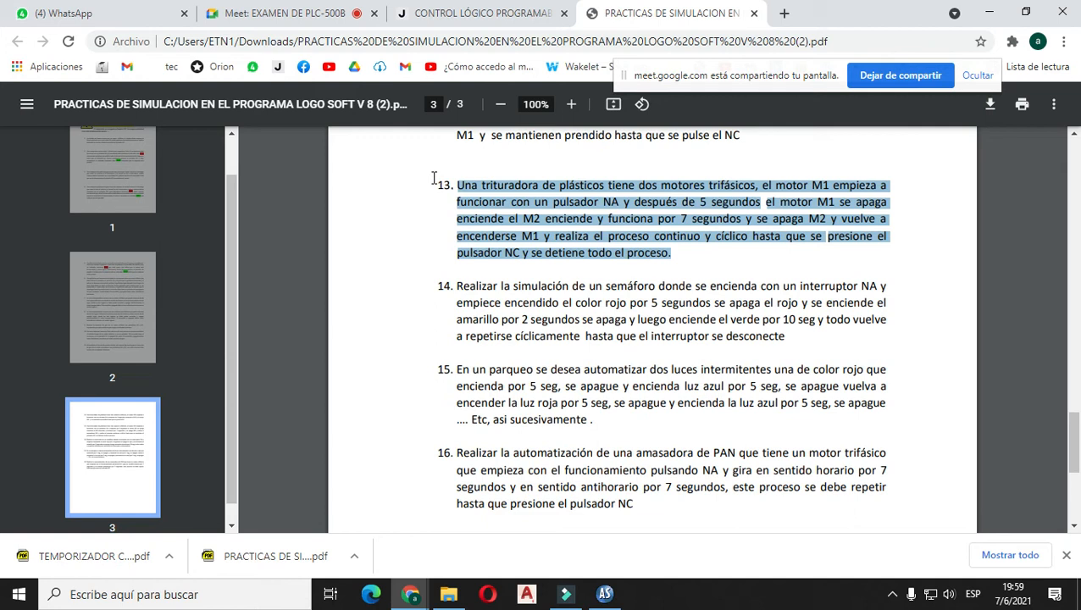
{"action": "left_click", "coordinate": [525, 228]}
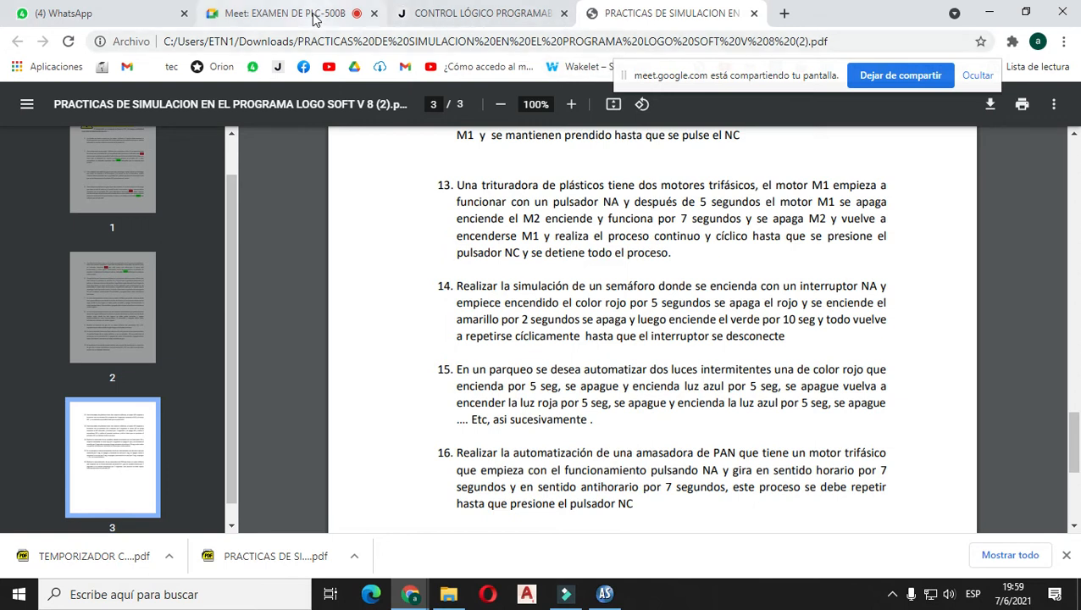
- Check the EXAMEN DE PLC-500B meeting and return to exercise 12 in the practice PDF
{"action": "scroll", "coordinate": [547, 196], "scroll_direction": "up", "scroll_amount": 2}
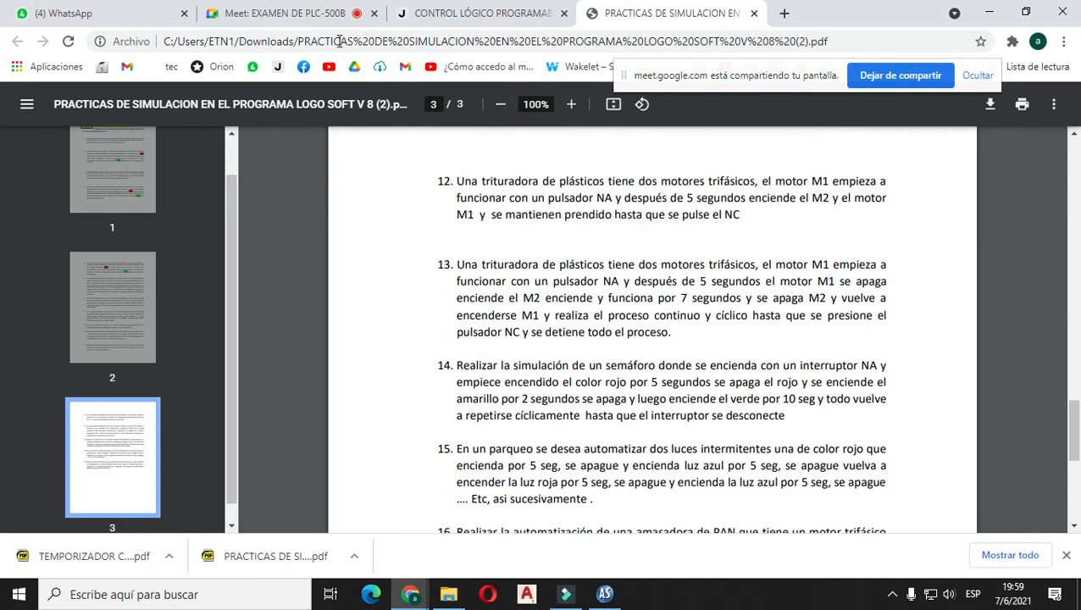
{"action": "left_click", "coordinate": [310, 24]}
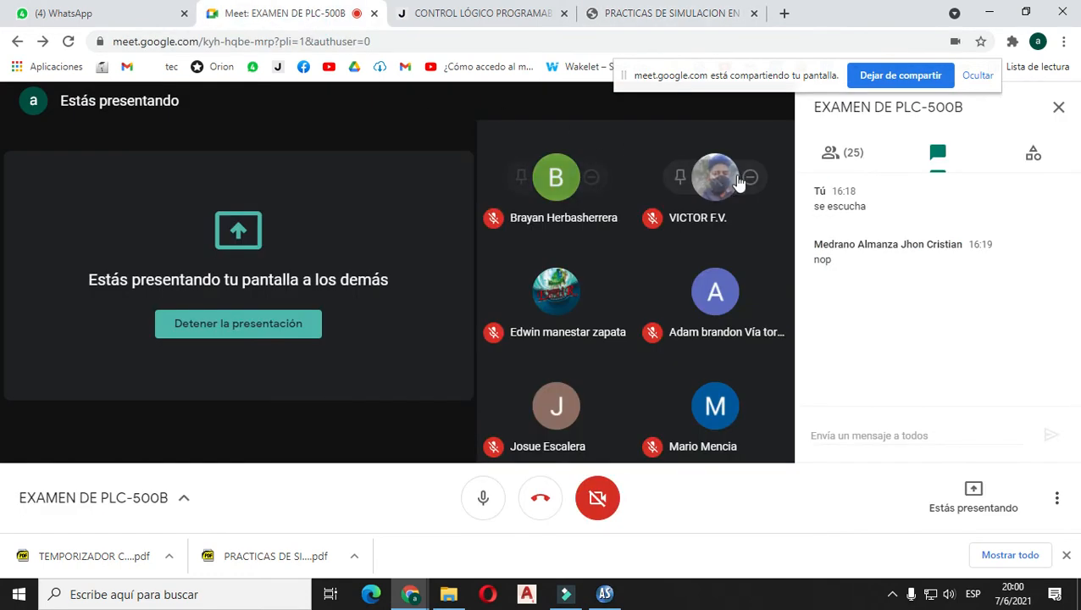
{"action": "left_click", "coordinate": [630, 17]}
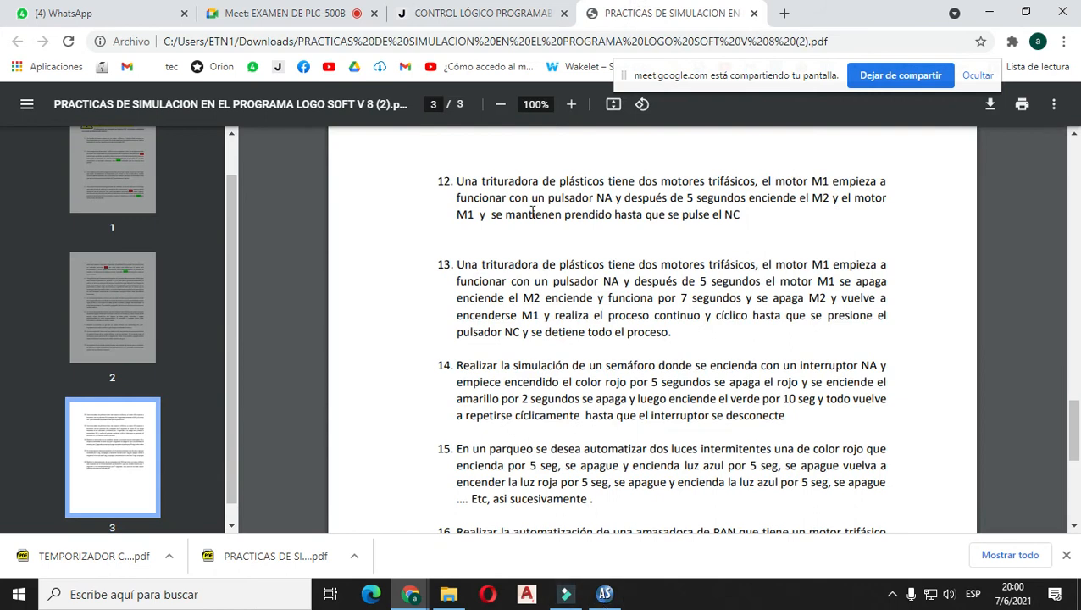
- Copy the text of exercise 12 from the PDF and paste it as a message in the PLC - 500 B WhatsApp group
{"action": "left_click_drag", "start_coordinate": [438, 180], "coordinate": [756, 217]}
{"action": "key", "text": "ctrl+c"}
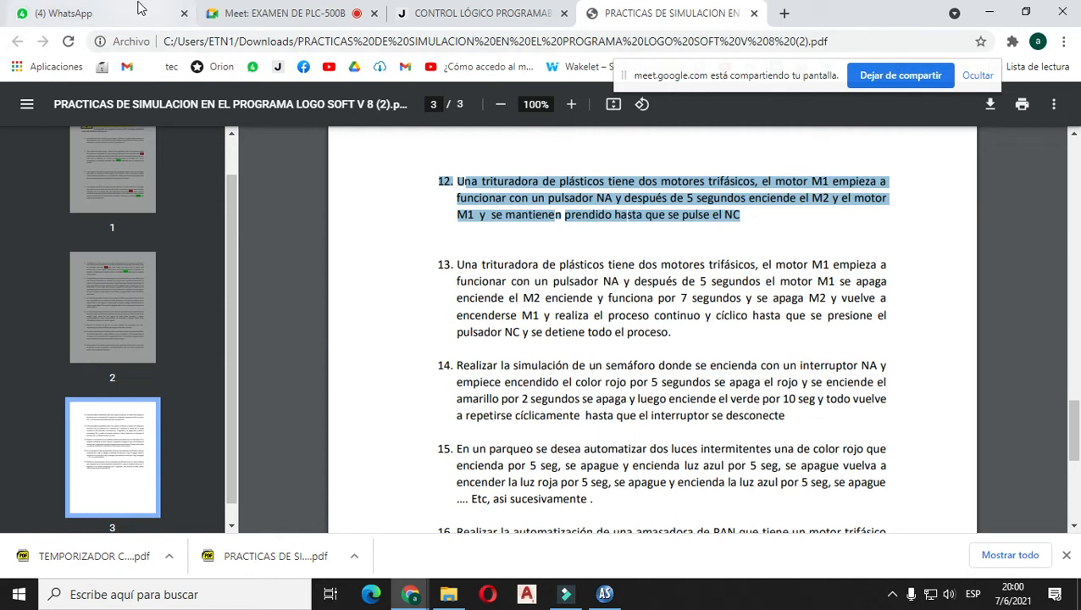
{"action": "left_click", "coordinate": [85, 13]}
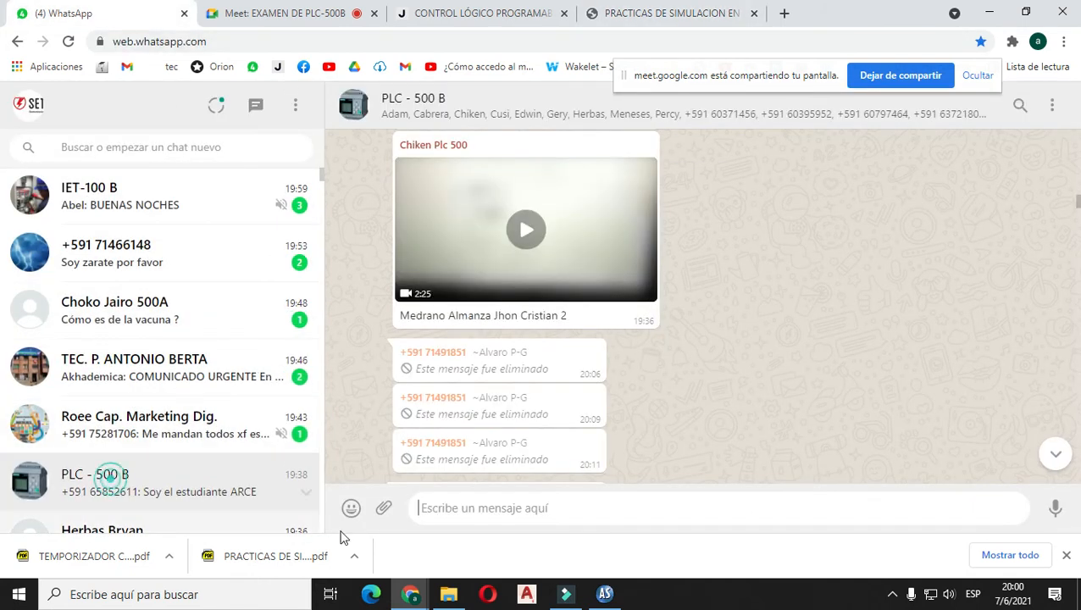
{"action": "left_click", "coordinate": [467, 512]}
{"action": "key", "text": "ctrl+v"}
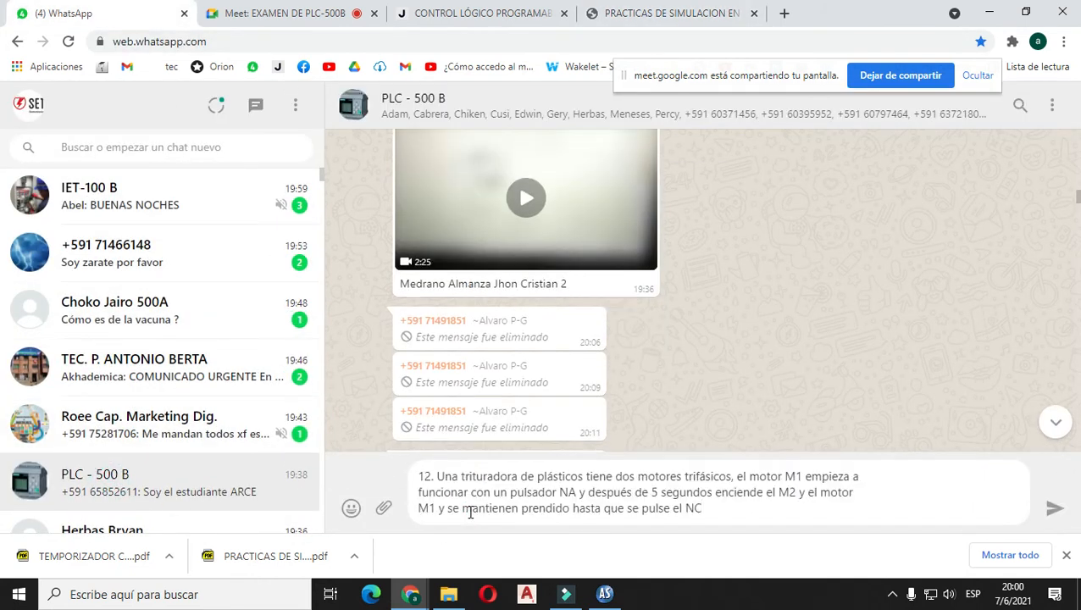
- Send the exercise 12 message to the PLC - 500 B group and return to the EXAMEN DE PLC-500B meeting
{"action": "key", "text": "Return"}
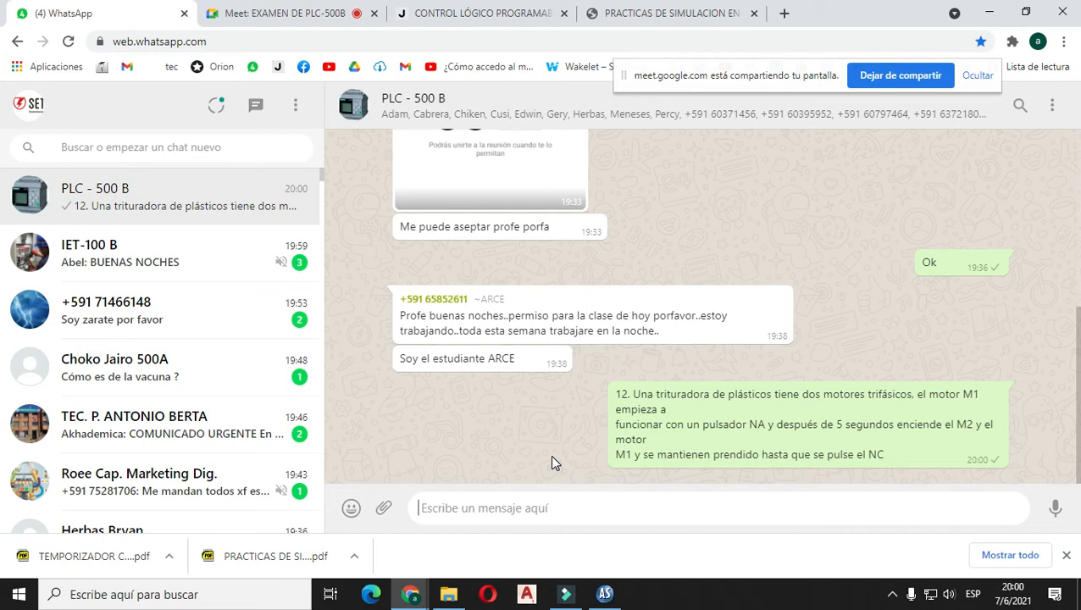
{"action": "left_click", "coordinate": [289, 17]}
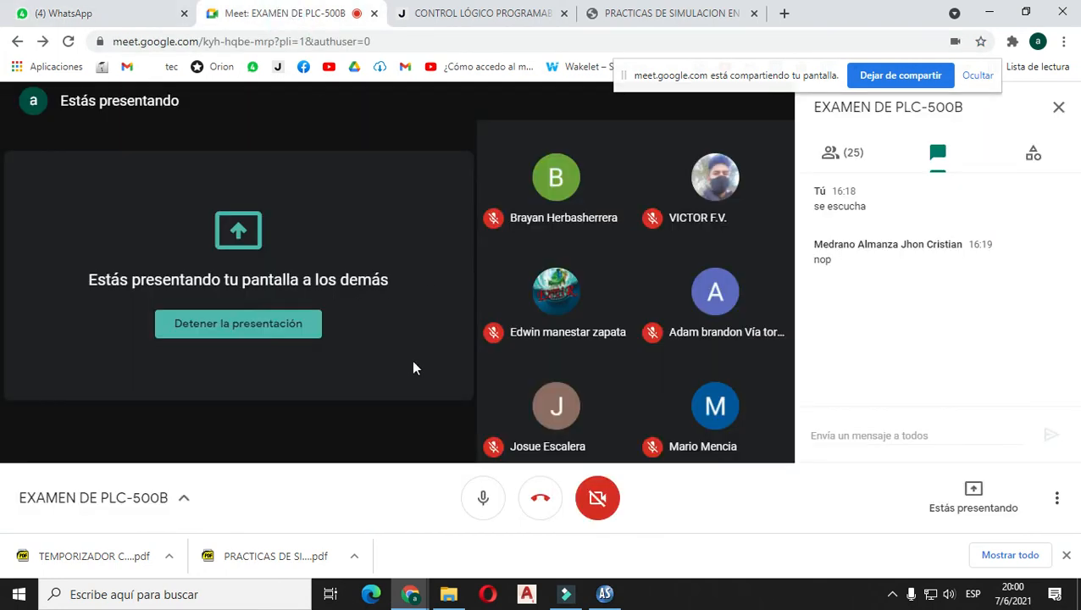
{"action": "left_click", "coordinate": [466, 506]}
{"action": "left_click", "coordinate": [481, 507]}
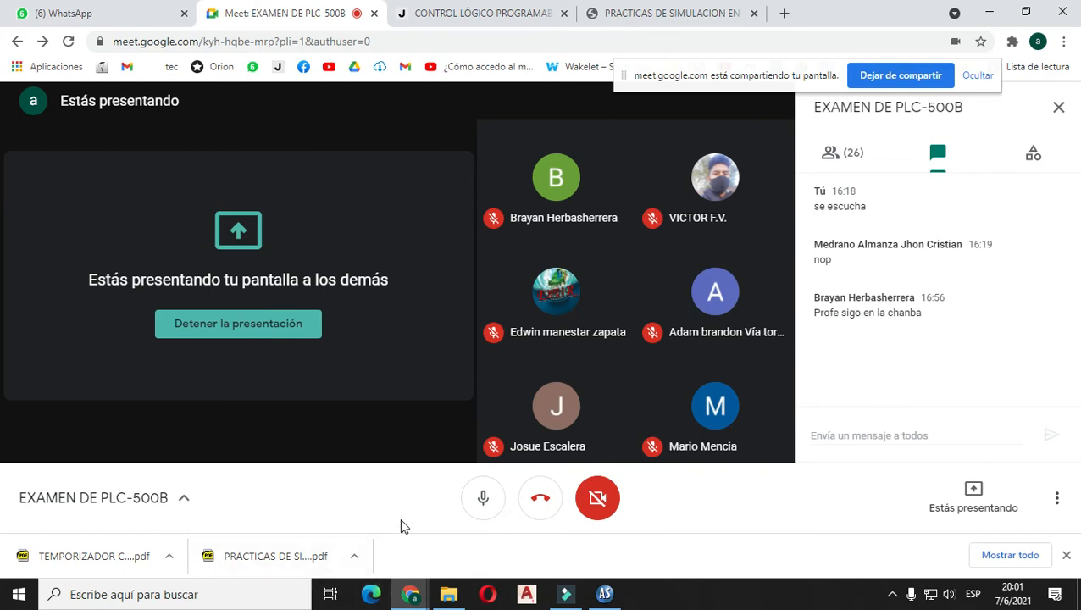
- Mute the microphone in the meeting and decline the pending request to join the call
{"action": "left_click", "coordinate": [484, 500]}
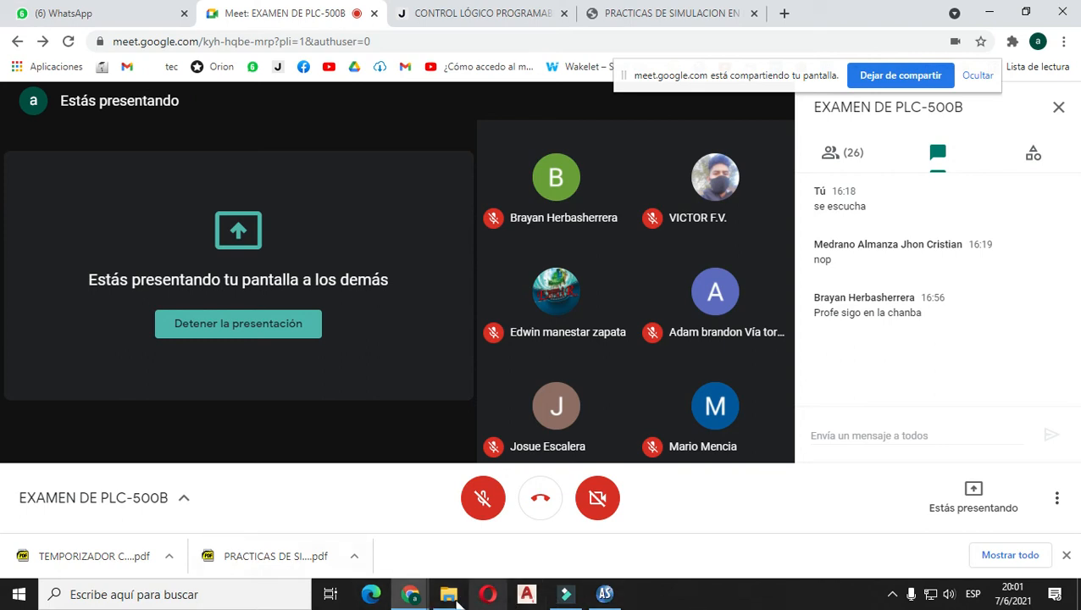
{"action": "mouse_move", "coordinate": [410, 598]}
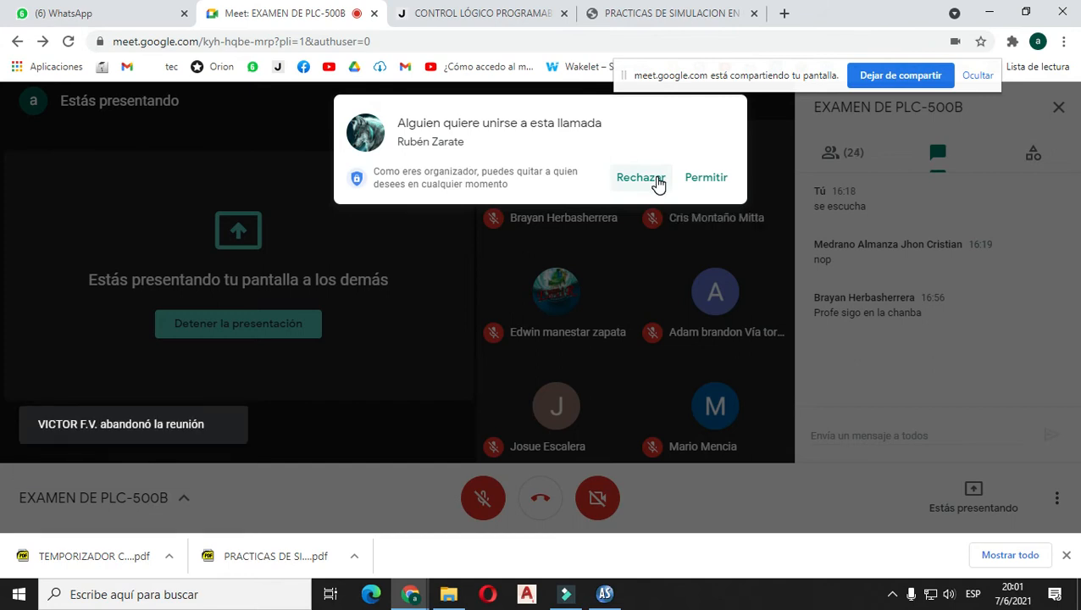
{"action": "left_click", "coordinate": [658, 180]}
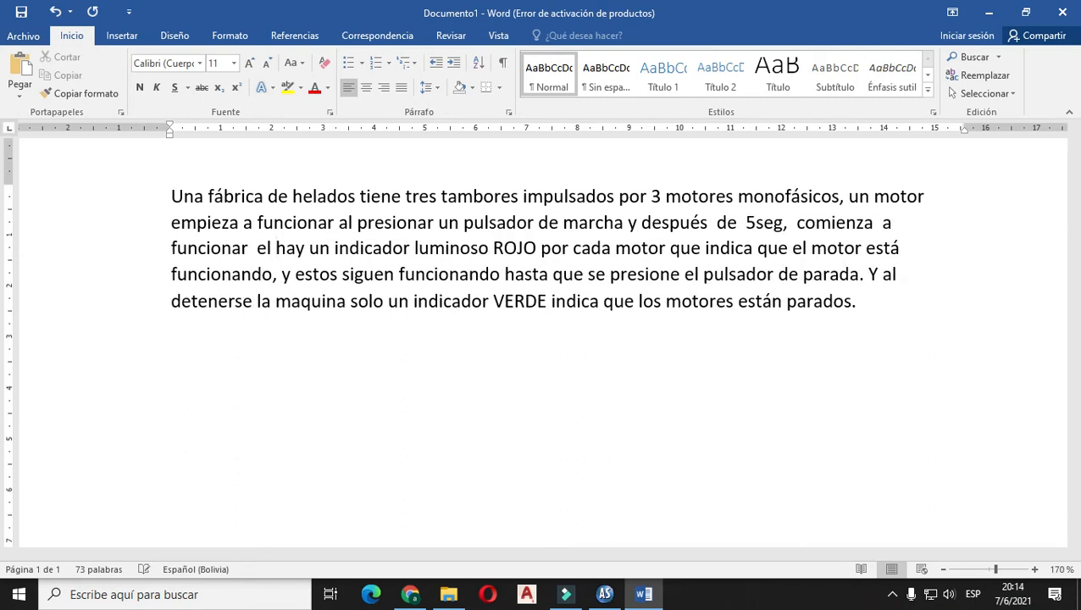
- Insert "motor 2 por 4 seg, y enciende el motor 3" after "comienza a funcionar el" in the Word exercise text
{"action": "type", "text": "motor  2  por  4  seg,  y e"}
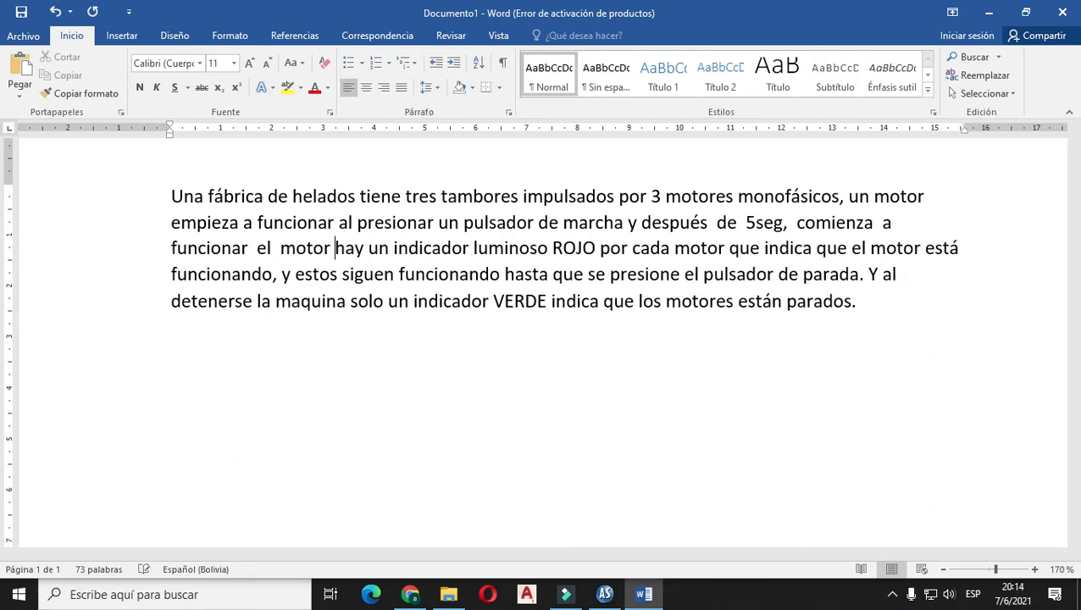
{"action": "type", "text": "nciende el moto"}
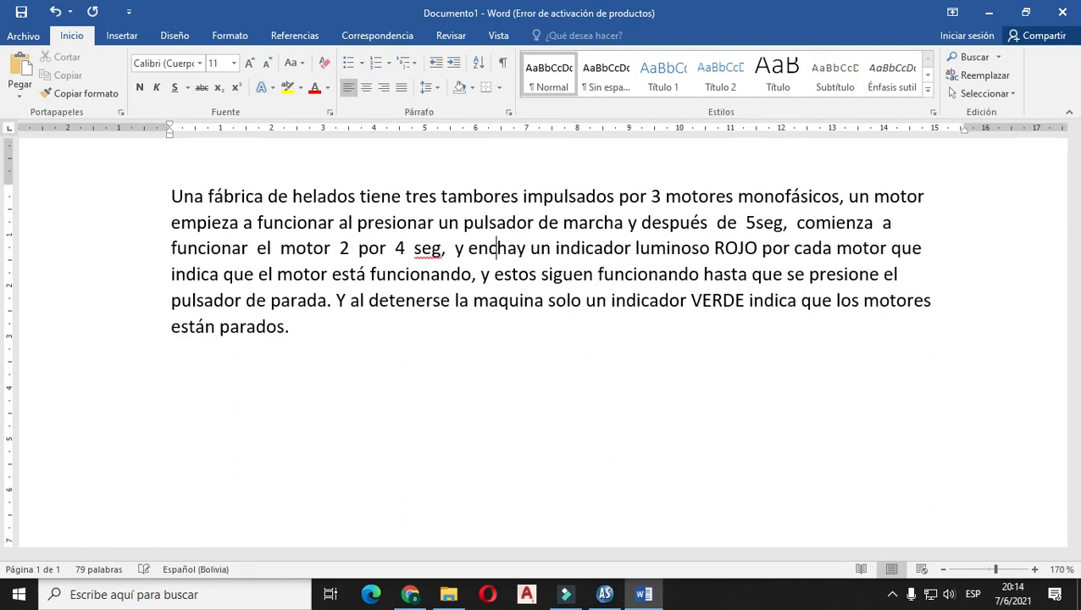
{"action": "type", "text": "r 3"}
- Delete the clause about the ROJO indicator for each motor that follows the inserted text
{"action": "key", "text": "shift+ctrl+Right"}
{"action": "key", "text": "shift+ctrl+Right"}
{"action": "key", "text": "shift+ctrl+Right"}
{"action": "key", "text": "shift+ctrl+Right"}
{"action": "key", "text": "shift+ctrl+Right"}
{"action": "key", "text": "shift+ctrl+Right"}
{"action": "key", "text": "shift+ctrl+Right"}
{"action": "key", "text": "shift+ctrl+Right"}
{"action": "key", "text": "shift+ctrl+Right"}
{"action": "key", "text": "shift+ctrl+Right"}
{"action": "key", "text": "shift+ctrl+Right"}
{"action": "key", "text": "shift+ctrl+Right"}
{"action": "key", "text": "shift+ctrl+Right"}
{"action": "key", "text": "shift+ctrl+Right"}
{"action": "key", "text": "shift+ctrl+Right"}
{"action": "key", "text": "shift+ctrl+Right"}
{"action": "key", "text": "Delete"}
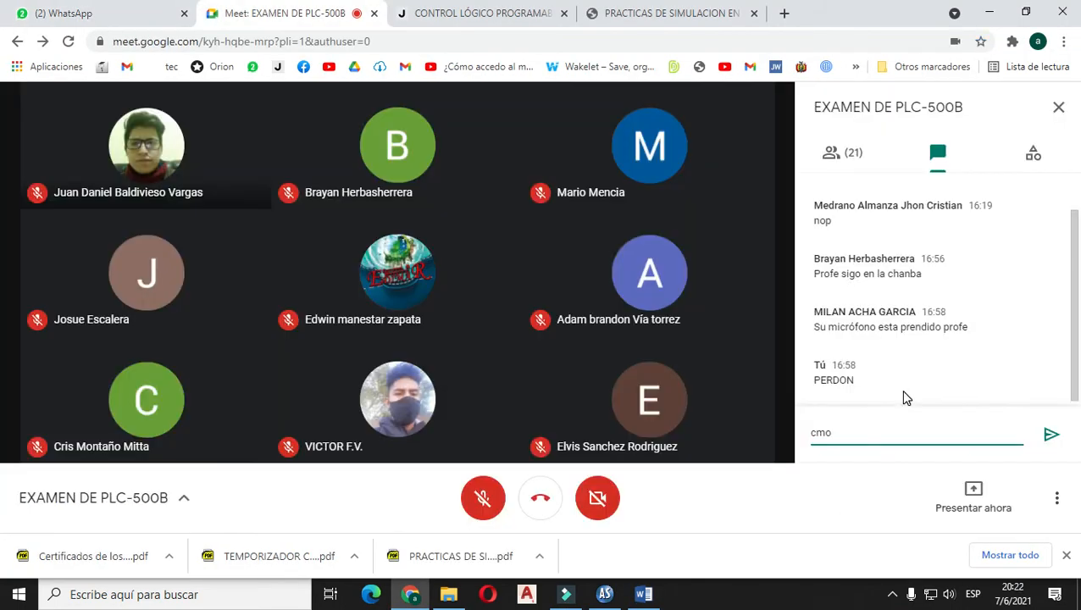
- Correct the draft in the Meet chat to "como les esta endo" and send it to everyone
{"action": "key", "text": "BackSpace"}
{"action": "key", "text": "BackSpace"}
{"action": "key", "text": "BackSpace"}
{"action": "type", "text": "como les esta endo"}
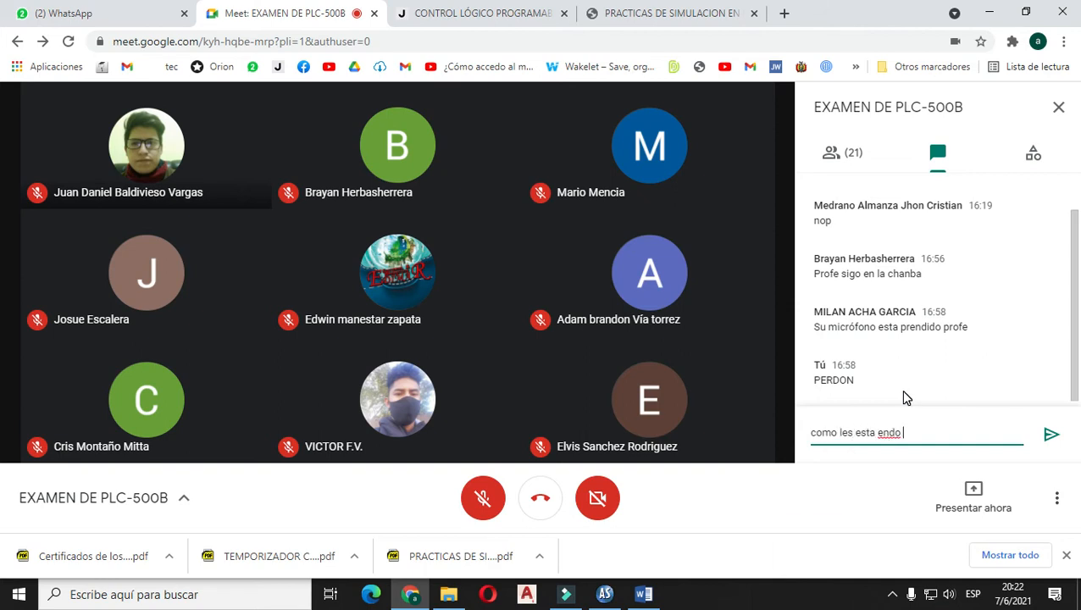
{"action": "key", "text": "Return"}
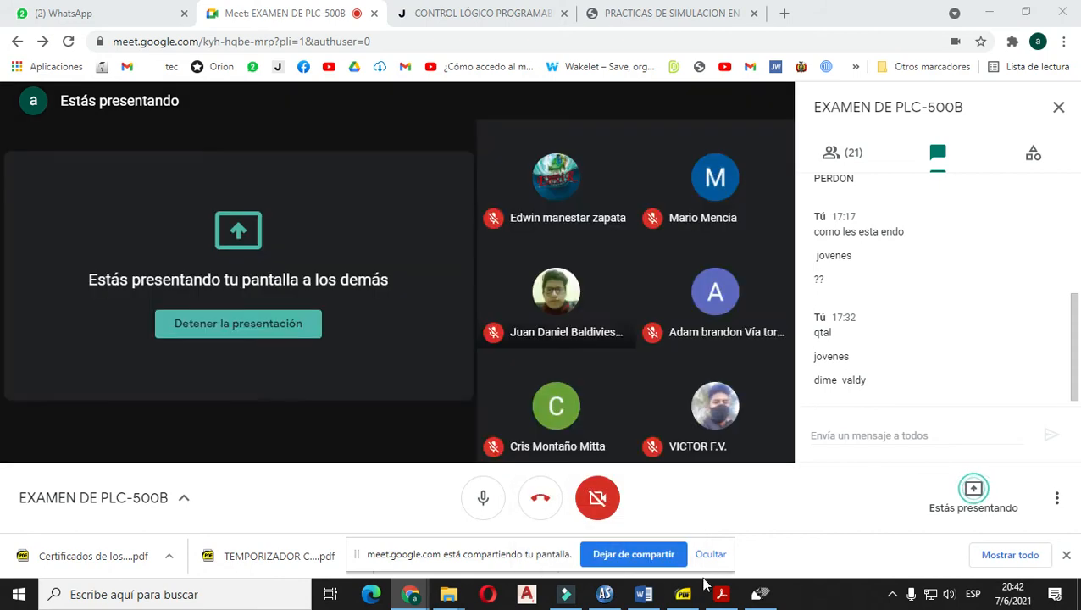
- Switch to Automation Studio, add a Relé (CO) coil on the right rail below the OUT1 coil and link it to OUT2
{"action": "left_click", "coordinate": [604, 594]}
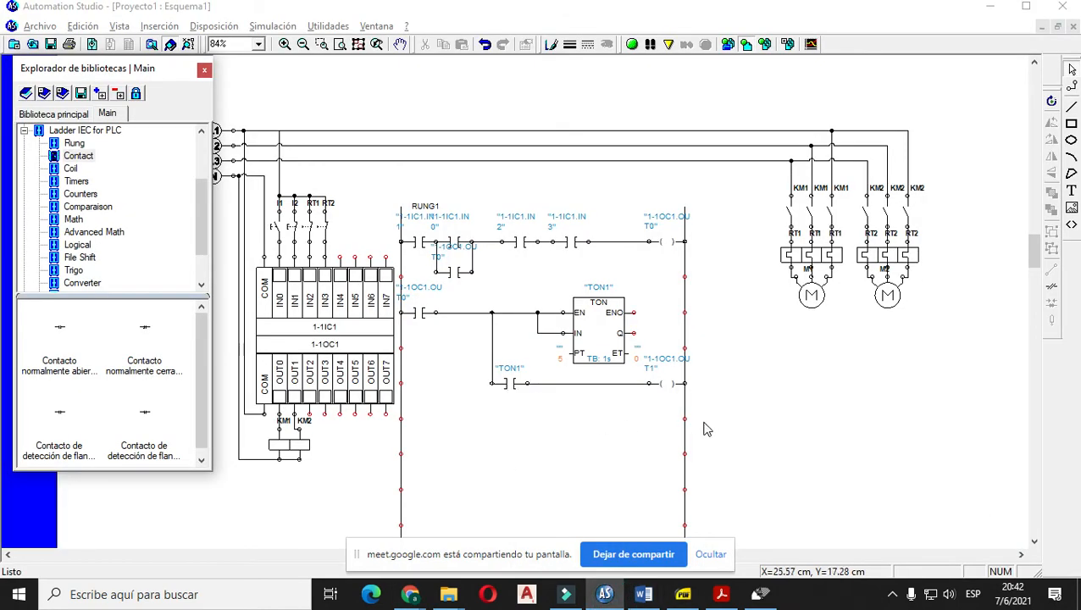
{"action": "scroll", "coordinate": [703, 432], "scroll_direction": "down", "scroll_amount": 2}
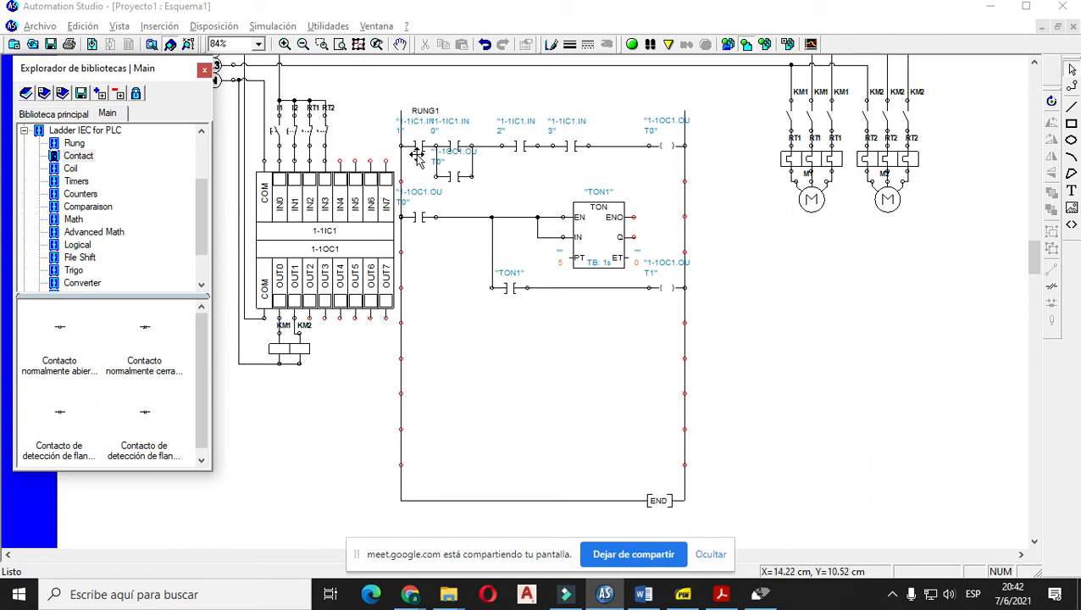
{"action": "left_click", "coordinate": [72, 169]}
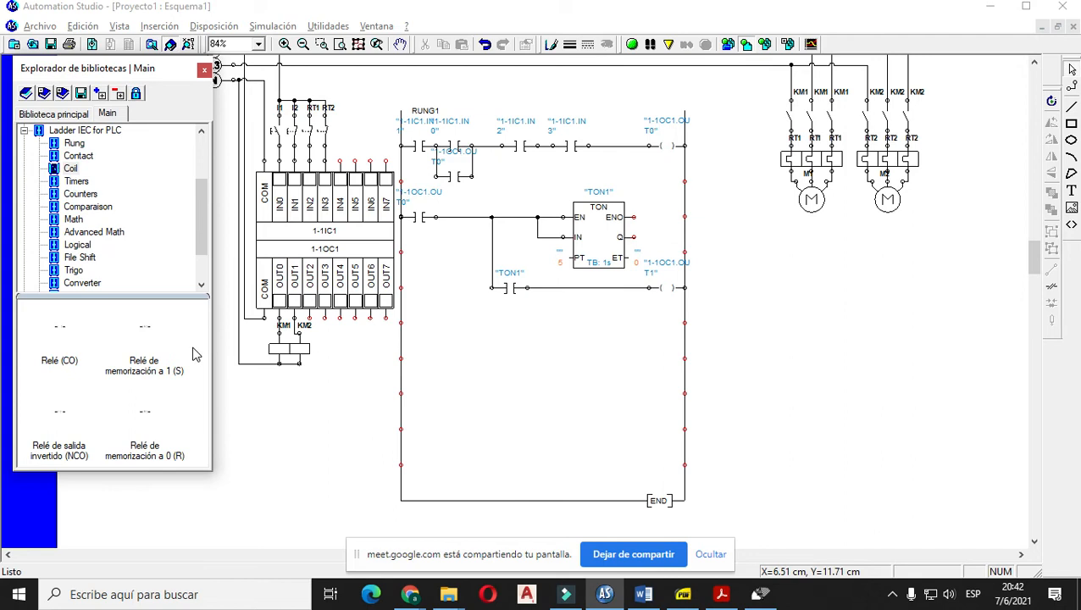
{"action": "left_click", "coordinate": [136, 426]}
{"action": "left_click_drag", "start_coordinate": [76, 340], "coordinate": [686, 346]}
{"action": "left_click", "coordinate": [415, 334]}
{"action": "scroll", "coordinate": [410, 373], "scroll_direction": "down", "scroll_amount": 1}
{"action": "left_click", "coordinate": [415, 321]}
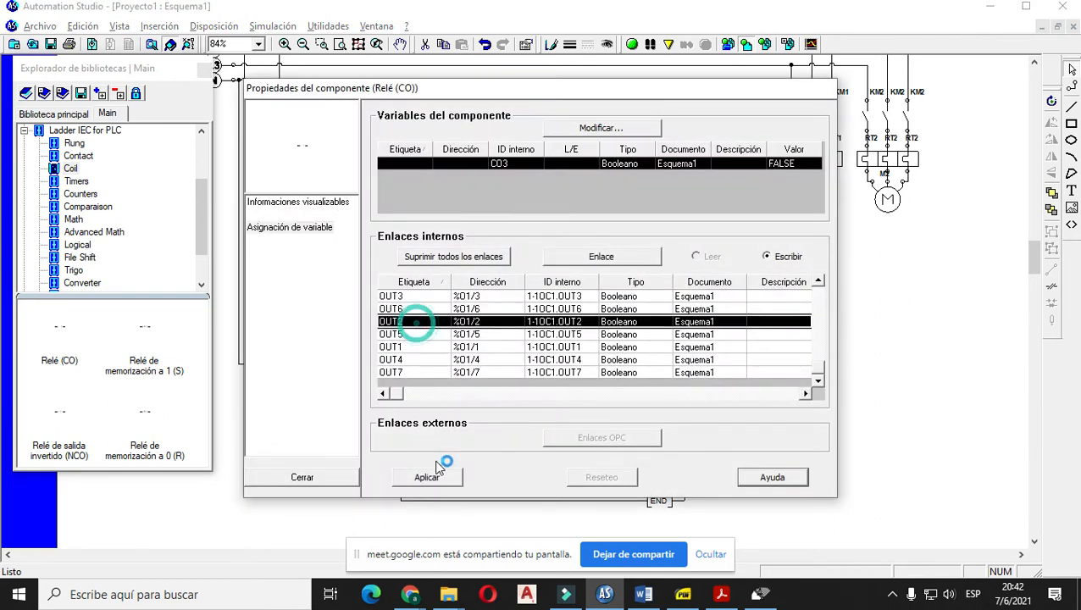
{"action": "left_click", "coordinate": [428, 475]}
{"action": "left_click", "coordinate": [341, 476]}
{"action": "left_click", "coordinate": [551, 406]}
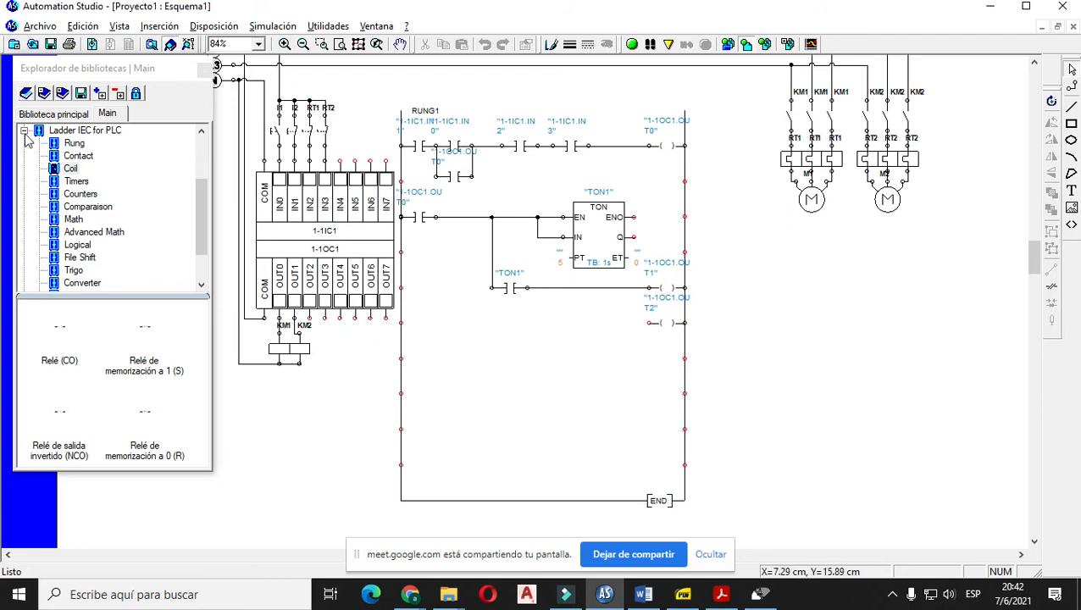
- Place two normally closed contacts, one under the other, below the TON1 contact, with the upper one level with the OUT2 coil
{"action": "left_click", "coordinate": [91, 163]}
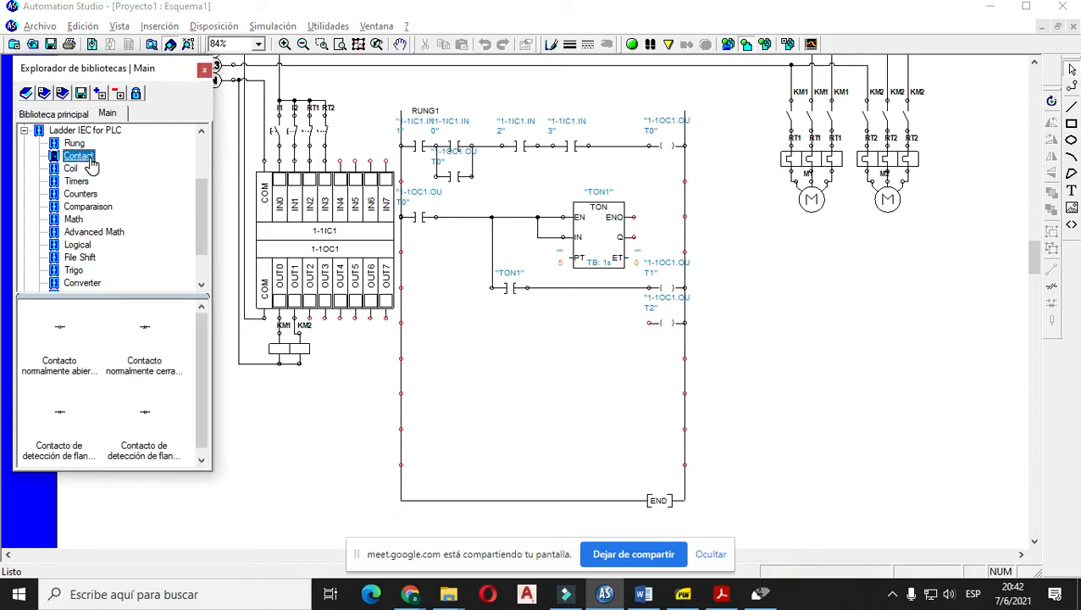
{"action": "left_click_drag", "start_coordinate": [145, 335], "coordinate": [508, 326]}
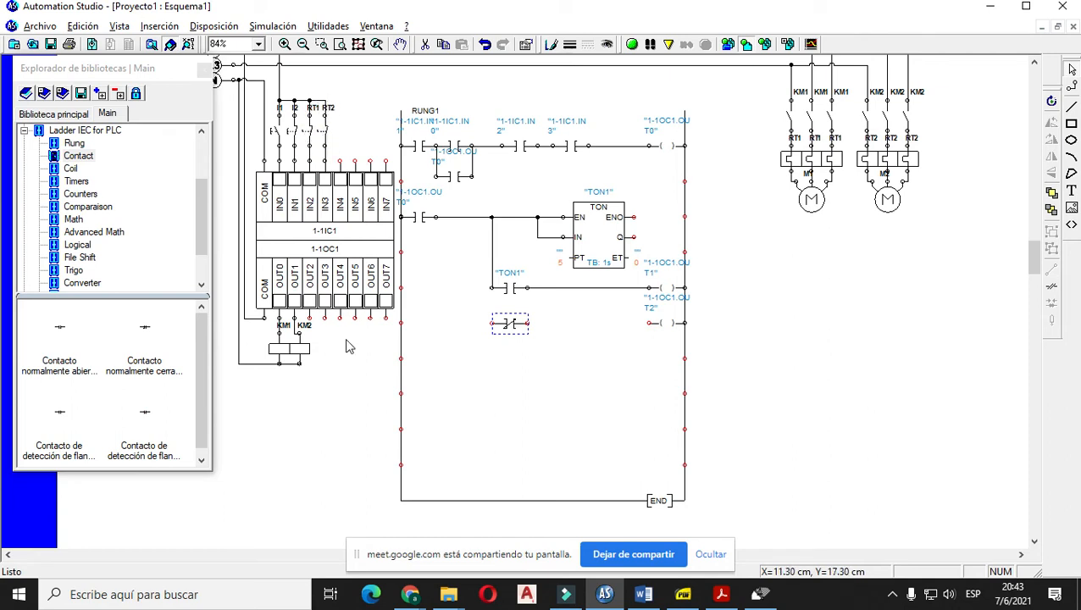
{"action": "left_click_drag", "start_coordinate": [144, 329], "coordinate": [510, 348]}
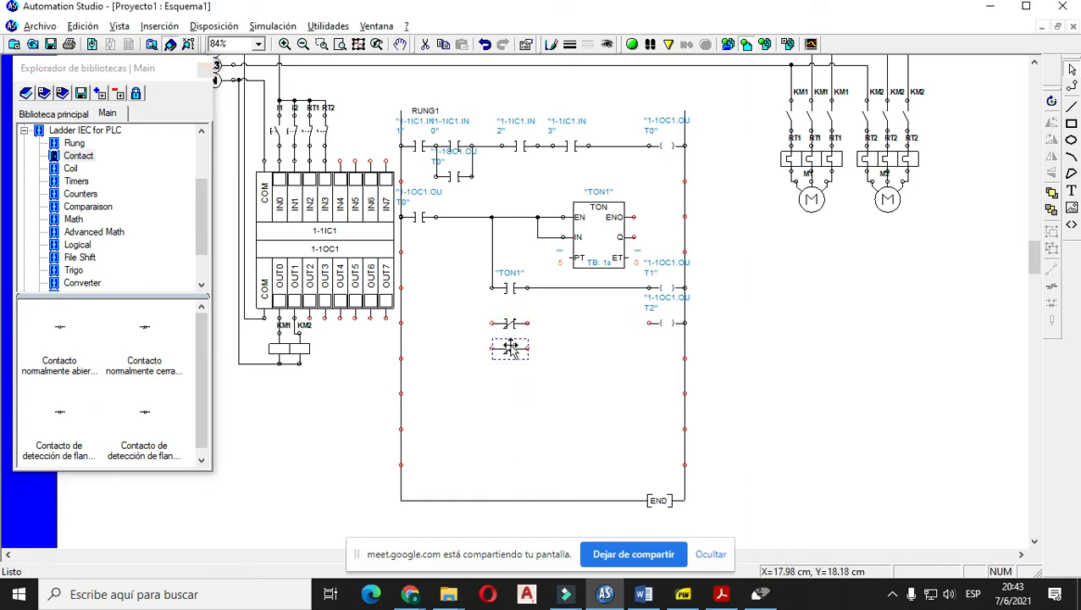
- Link the lower normally closed contact to input IN2
{"action": "double_click", "coordinate": [510, 347]}
{"action": "left_click", "coordinate": [410, 334]}
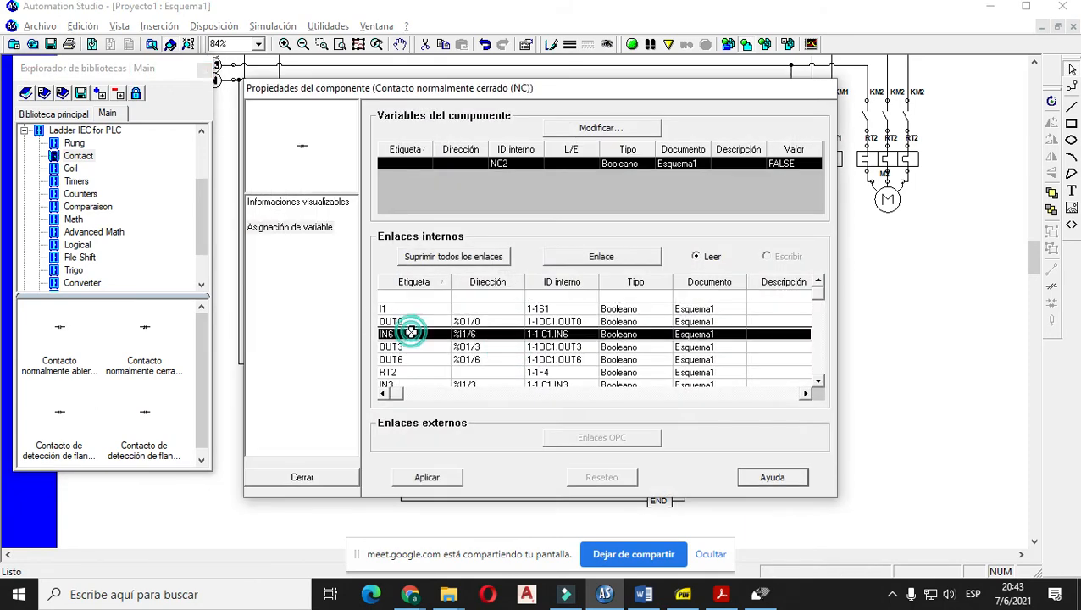
{"action": "left_click_drag", "start_coordinate": [420, 89], "coordinate": [650, 90]}
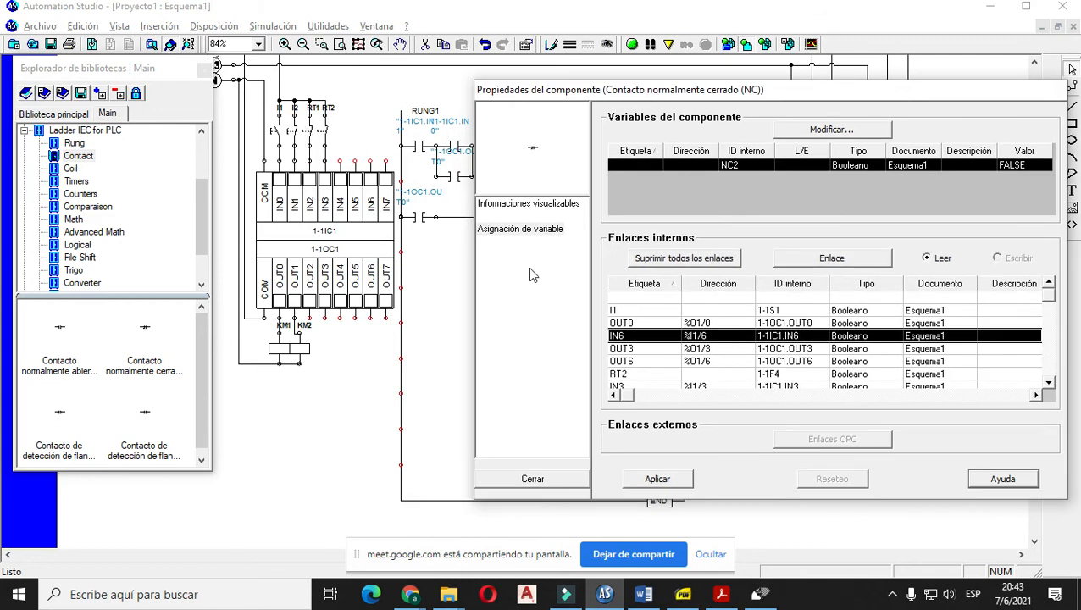
{"action": "scroll", "coordinate": [643, 354], "scroll_direction": "down", "scroll_amount": 2}
{"action": "scroll", "coordinate": [650, 338], "scroll_direction": "down", "scroll_amount": 6}
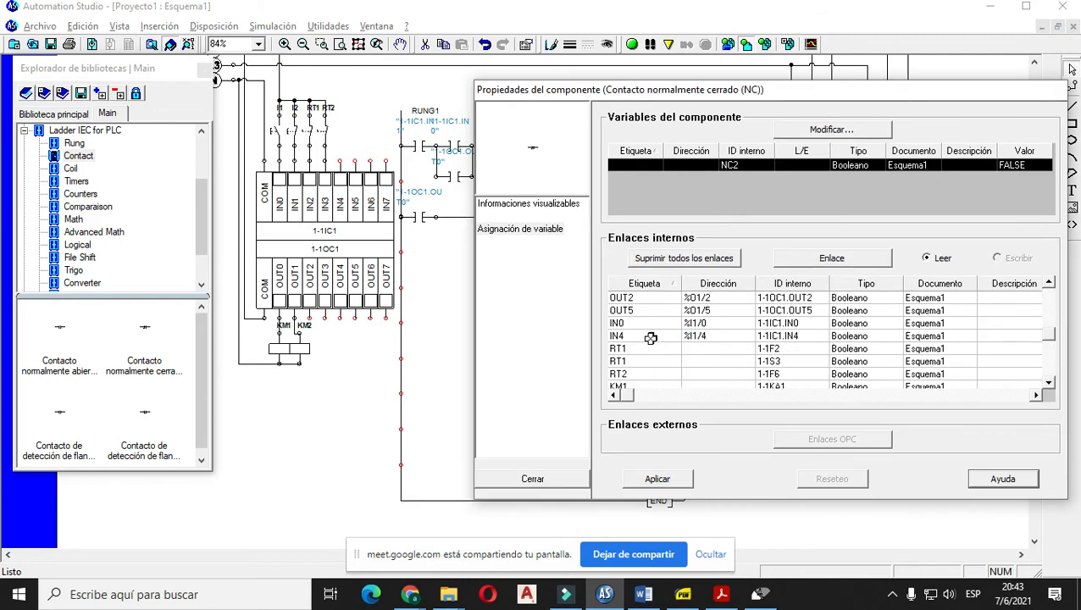
{"action": "scroll", "coordinate": [650, 349], "scroll_direction": "down", "scroll_amount": 1}
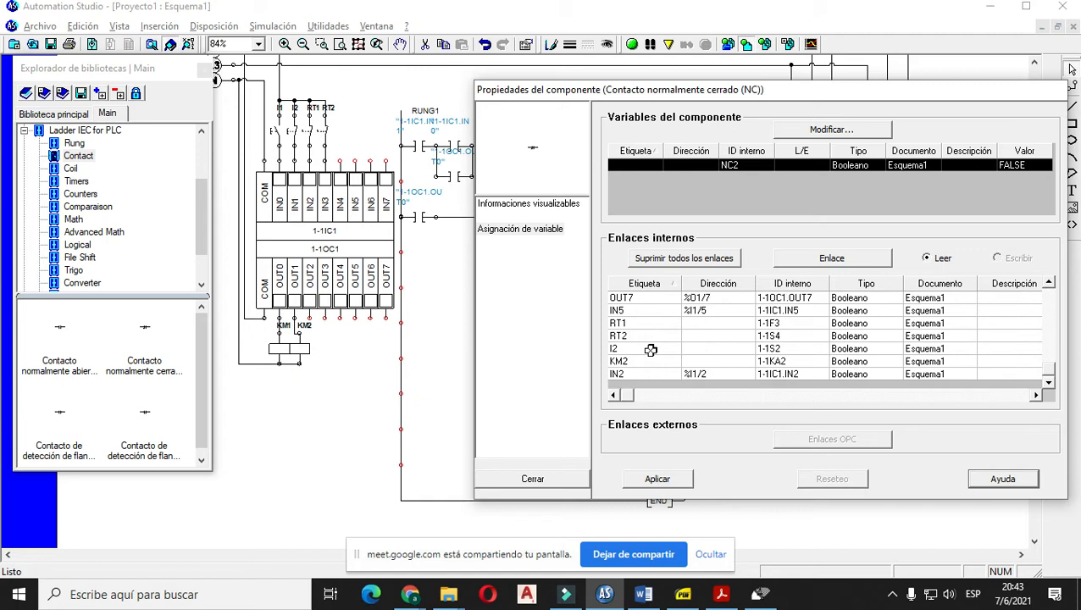
{"action": "left_click", "coordinate": [642, 374]}
{"action": "left_click", "coordinate": [658, 479]}
{"action": "left_click", "coordinate": [566, 477]}
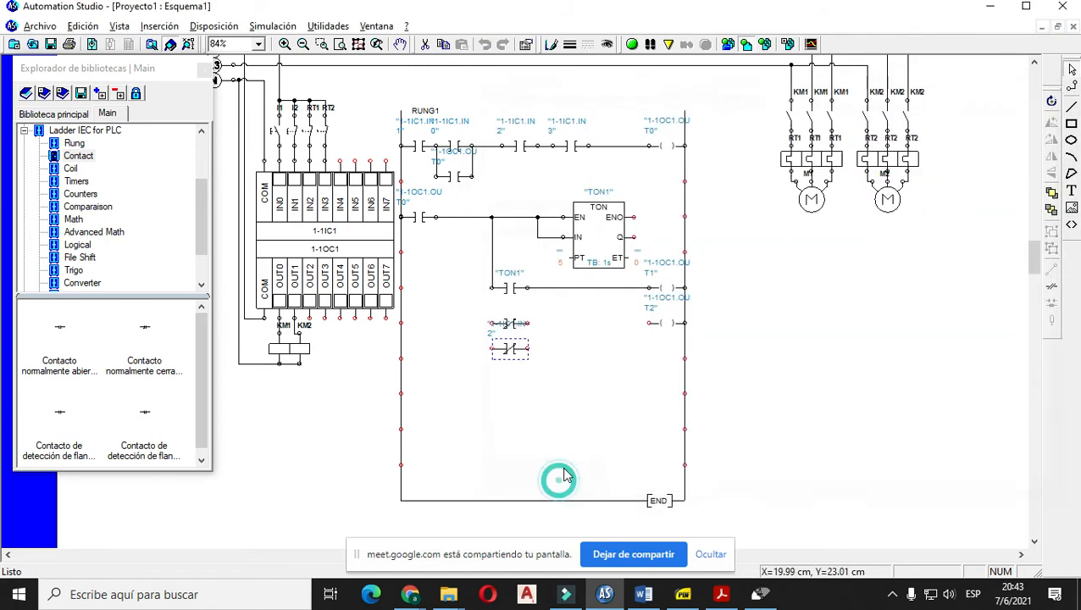
- Link the lower normally closed contact to input IN3 instead and move it slightly down from the upper contact
{"action": "double_click", "coordinate": [510, 349]}
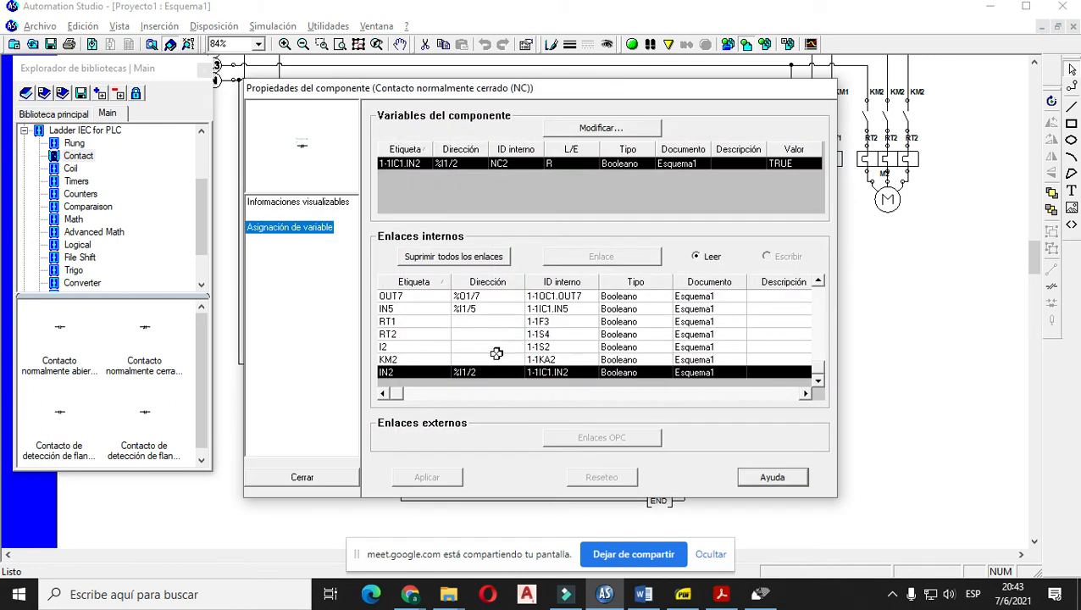
{"action": "scroll", "coordinate": [450, 351], "scroll_direction": "up", "scroll_amount": 3}
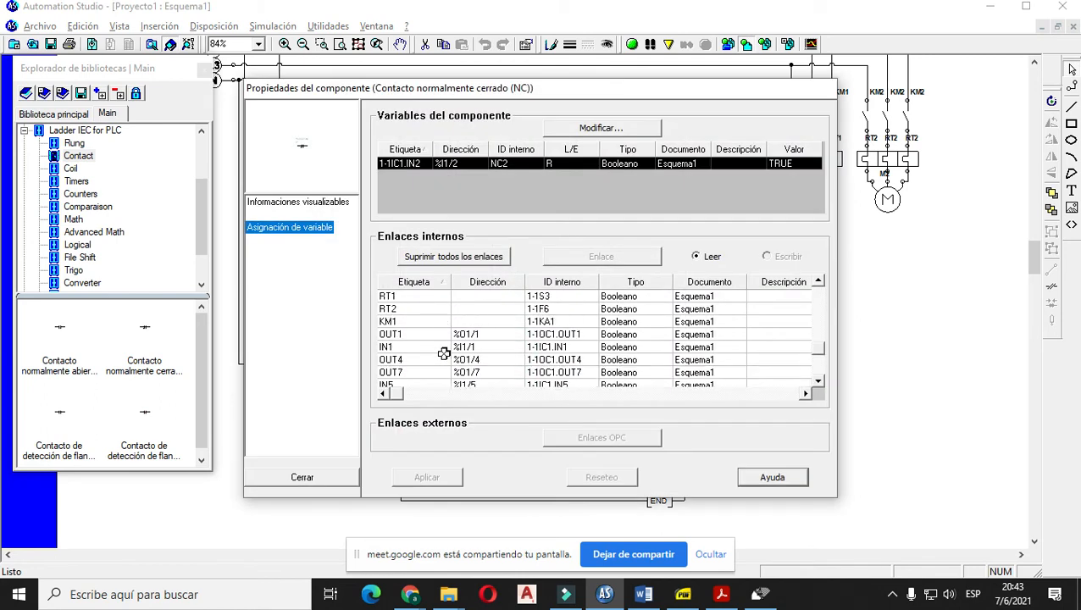
{"action": "scroll", "coordinate": [444, 354], "scroll_direction": "up", "scroll_amount": 3}
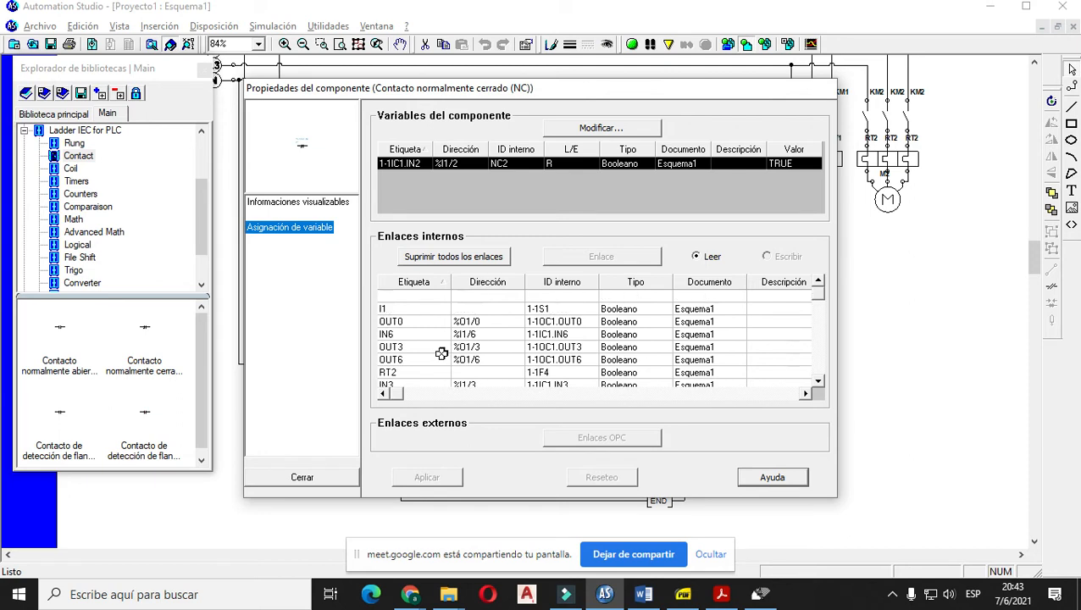
{"action": "scroll", "coordinate": [441, 353], "scroll_direction": "down", "scroll_amount": 3}
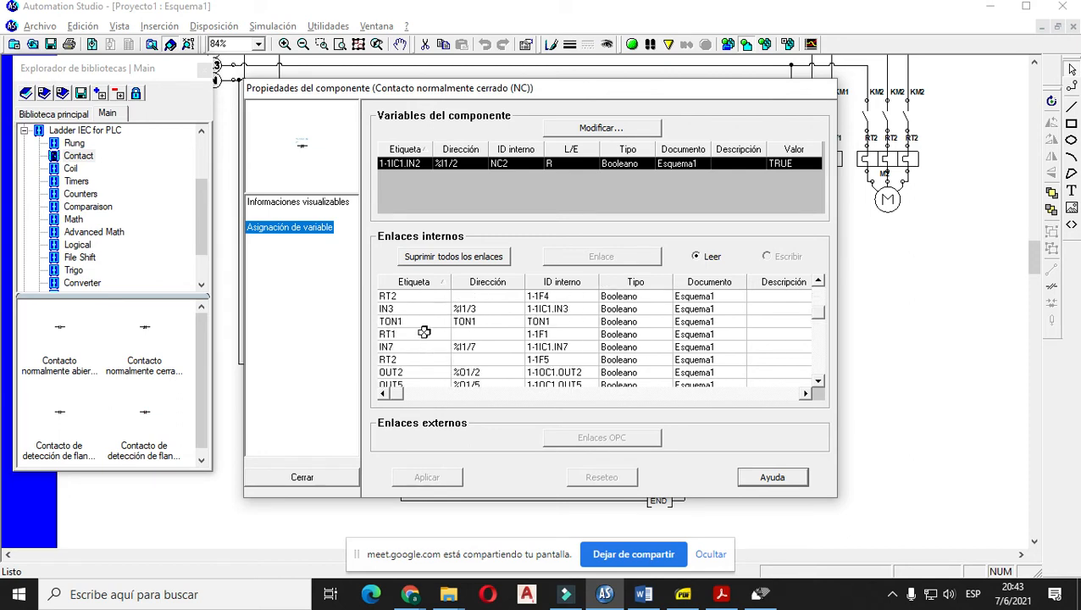
{"action": "double_click", "coordinate": [425, 309]}
{"action": "left_click", "coordinate": [330, 479]}
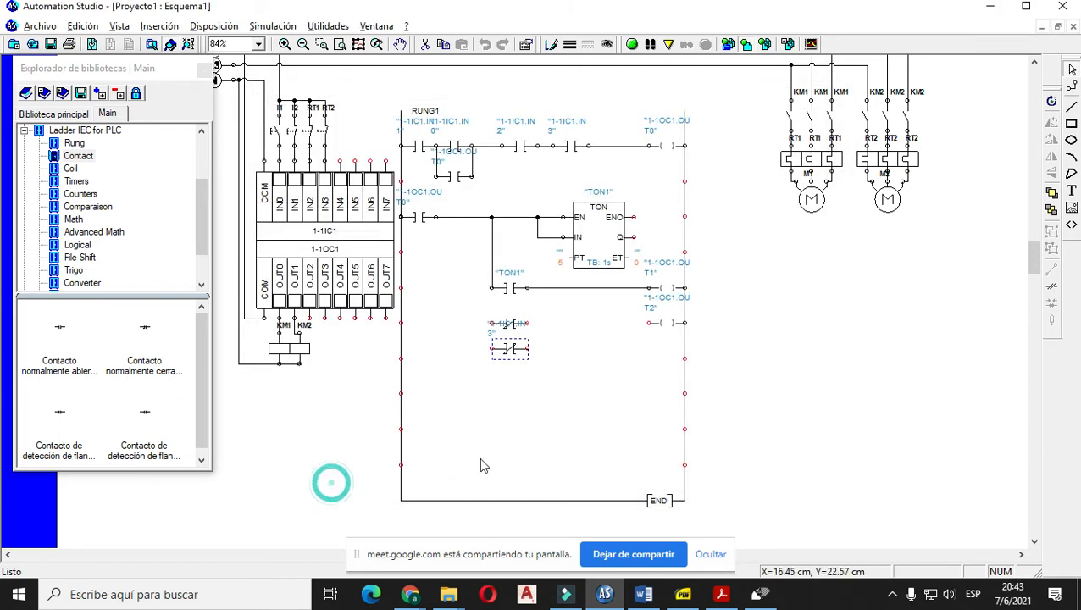
{"action": "left_click", "coordinate": [509, 413]}
{"action": "mouse_move", "coordinate": [504, 356]}
{"action": "left_mouse_down"}
{"action": "mouse_move", "coordinate": [508, 381]}
{"action": "mouse_move", "coordinate": [513, 353]}
{"action": "left_mouse_up"}
{"action": "left_click", "coordinate": [552, 388]}
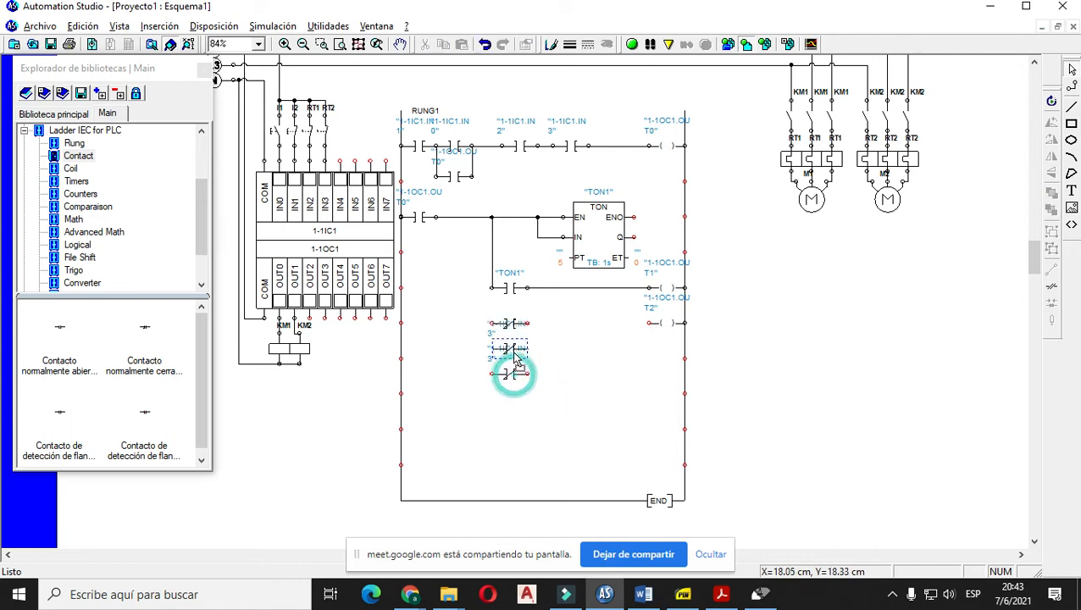
{"action": "left_click", "coordinate": [563, 358]}
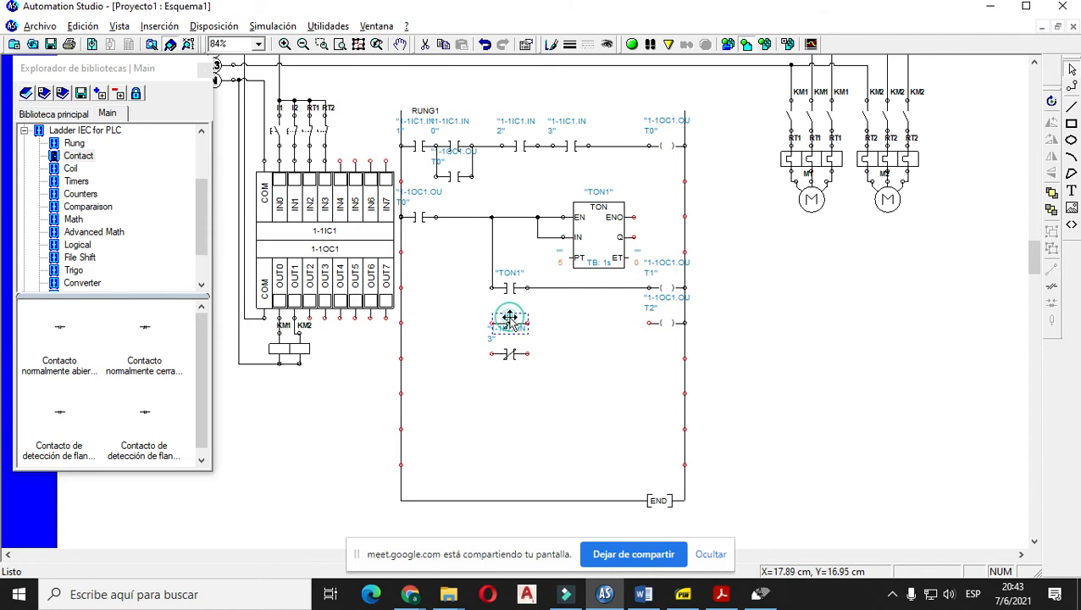
- Link the upper normally closed contact to input IN2
{"action": "double_click", "coordinate": [508, 323]}
{"action": "left_click", "coordinate": [419, 345]}
{"action": "scroll", "coordinate": [418, 345], "scroll_direction": "down", "scroll_amount": 5}
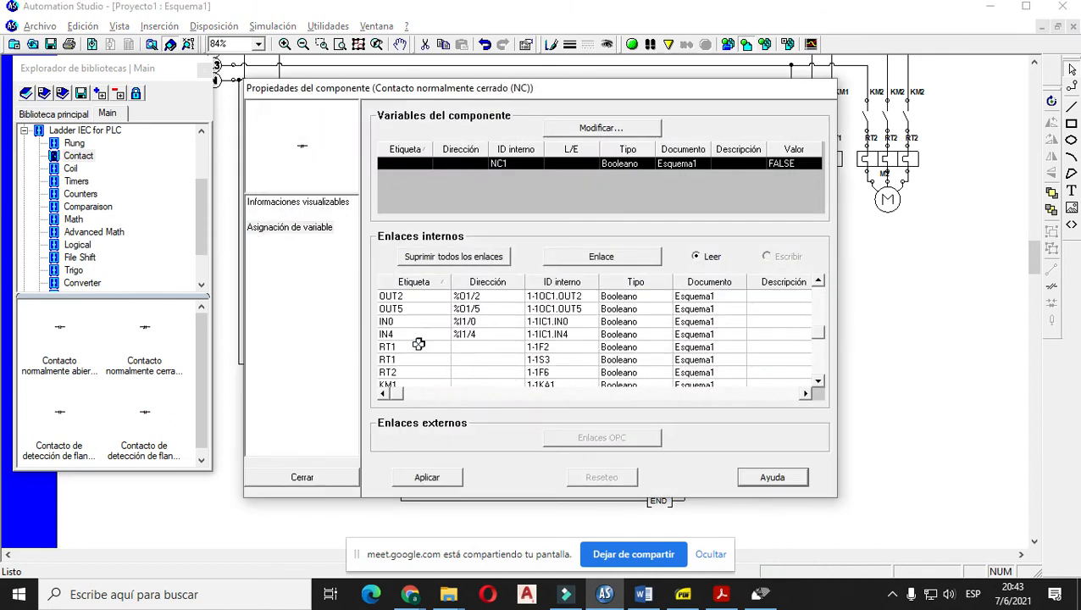
{"action": "left_click", "coordinate": [413, 371]}
{"action": "left_click", "coordinate": [424, 479]}
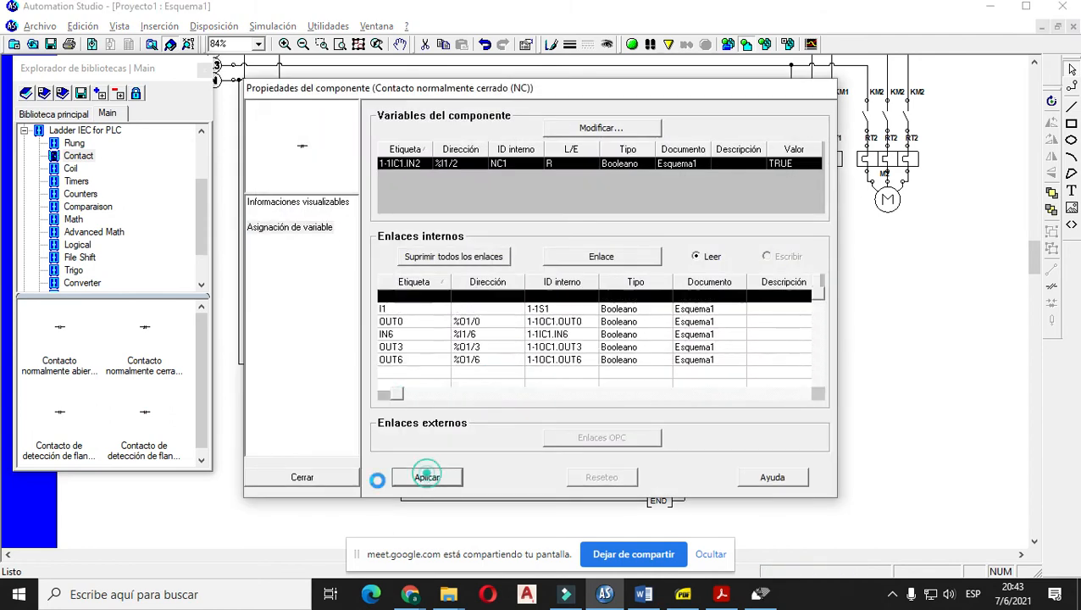
{"action": "left_click", "coordinate": [318, 480]}
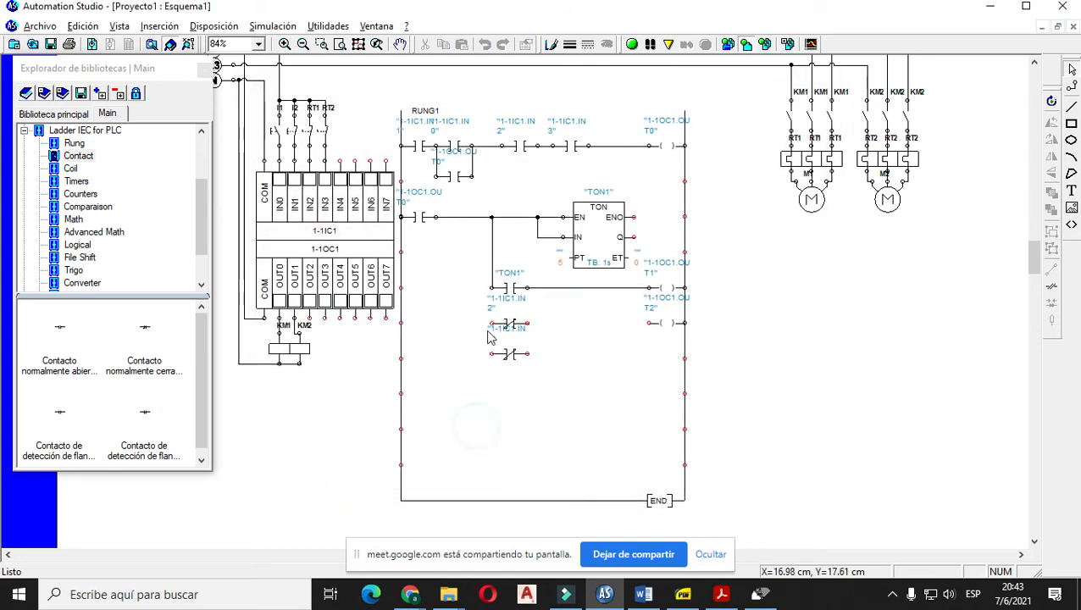
- Wire the normally closed IN2 and IN3 contacts in parallel between the ladder's left rail and the OUT2 coil
{"action": "left_click_drag", "start_coordinate": [491, 324], "coordinate": [403, 322]}
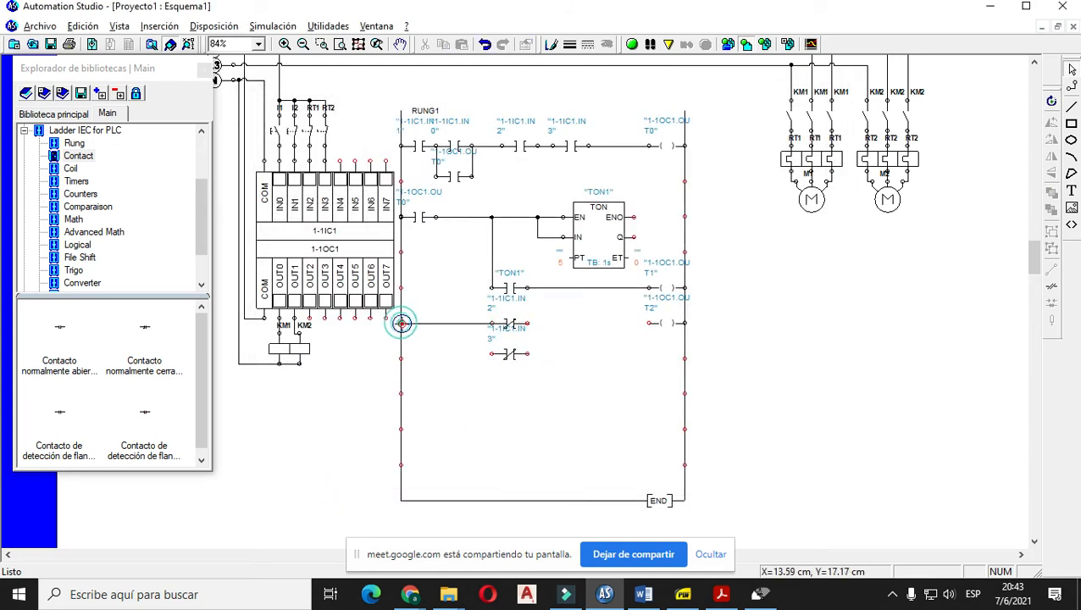
{"action": "left_click", "coordinate": [527, 322]}
{"action": "left_click", "coordinate": [647, 322]}
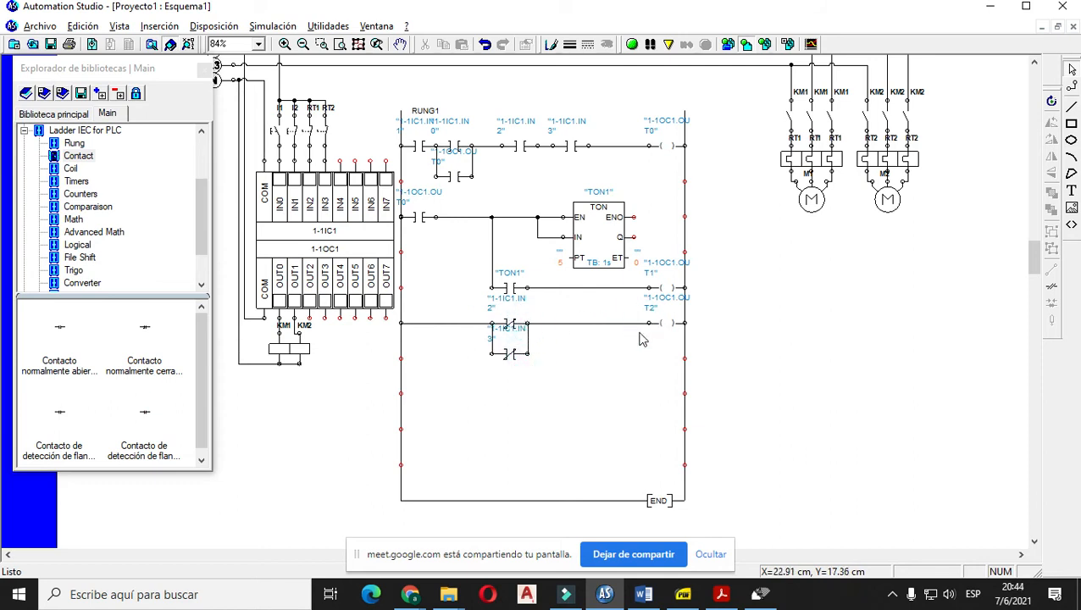
- Add an IEC indicator light labelled H1 beside the KM2 coil and wire it between PLC output OUT2 and the neutral return line
{"action": "left_click", "coordinate": [24, 130]}
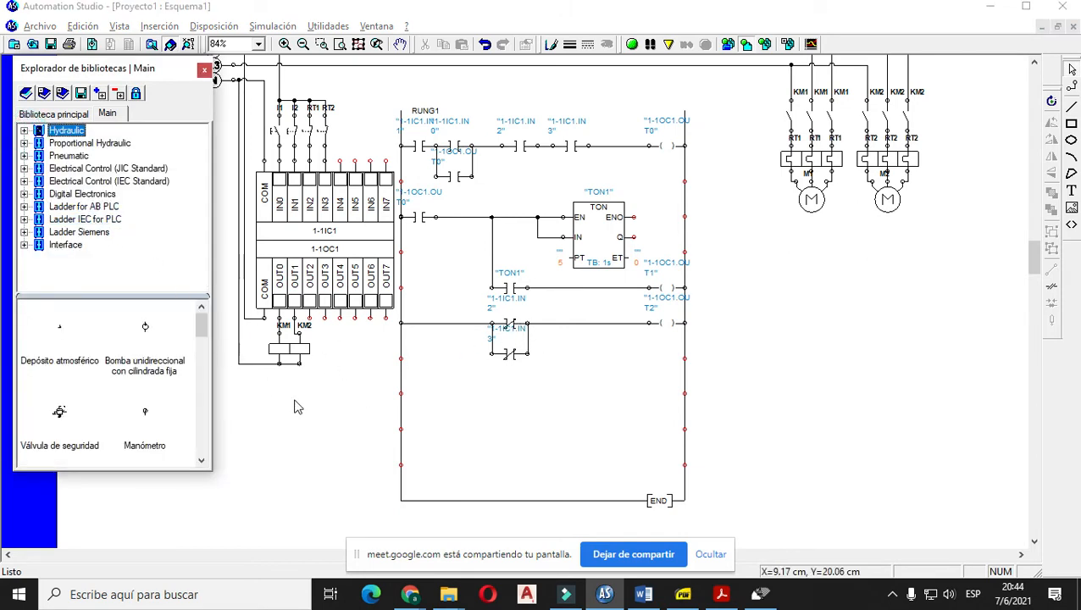
{"action": "left_click", "coordinate": [25, 181]}
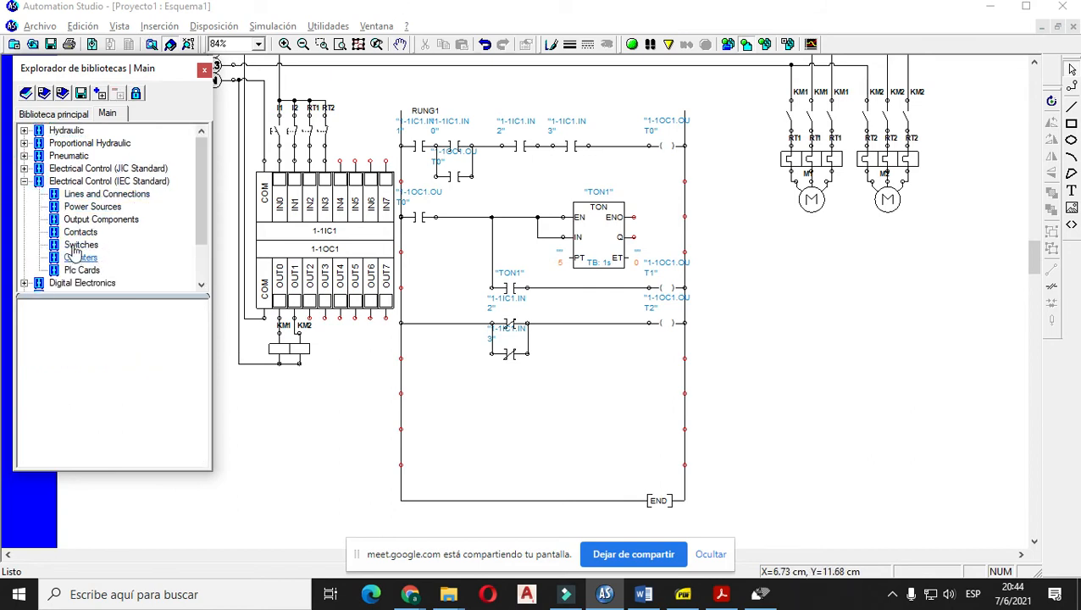
{"action": "left_click", "coordinate": [101, 219]}
{"action": "left_click_drag", "start_coordinate": [202, 339], "coordinate": [204, 395]}
{"action": "left_click", "coordinate": [61, 373]}
{"action": "left_click_drag", "start_coordinate": [61, 372], "coordinate": [331, 363]}
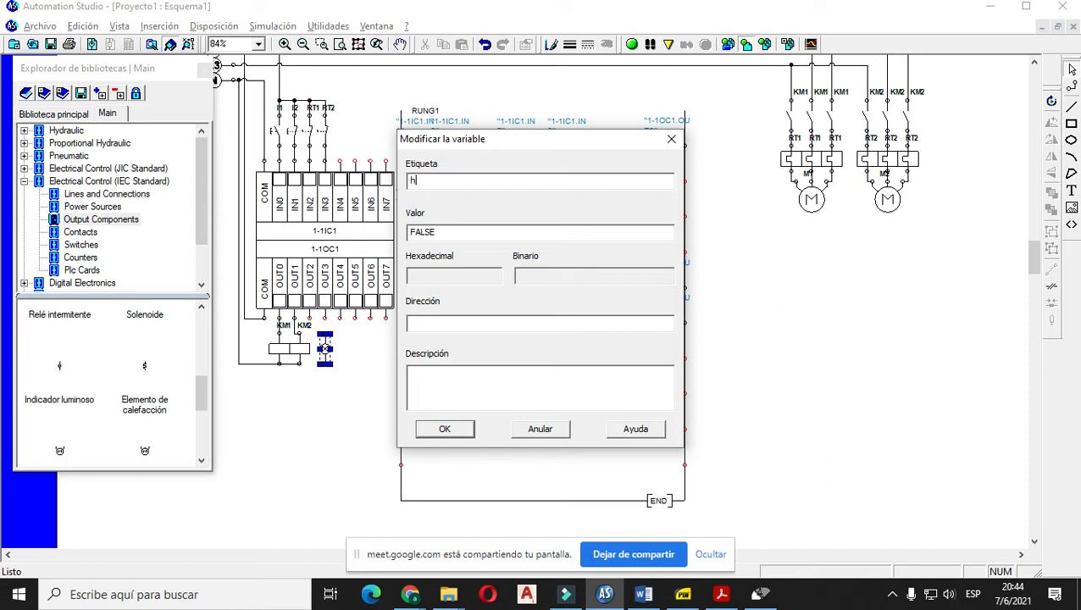
{"action": "type", "text": "H1"}
{"action": "key", "text": "Return"}
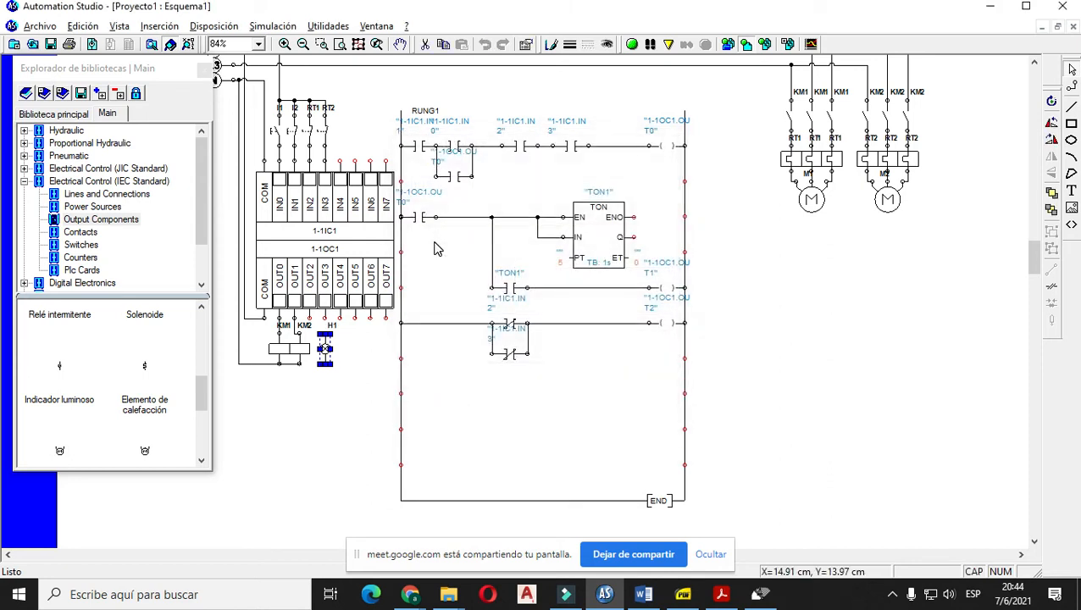
{"action": "left_click", "coordinate": [319, 405]}
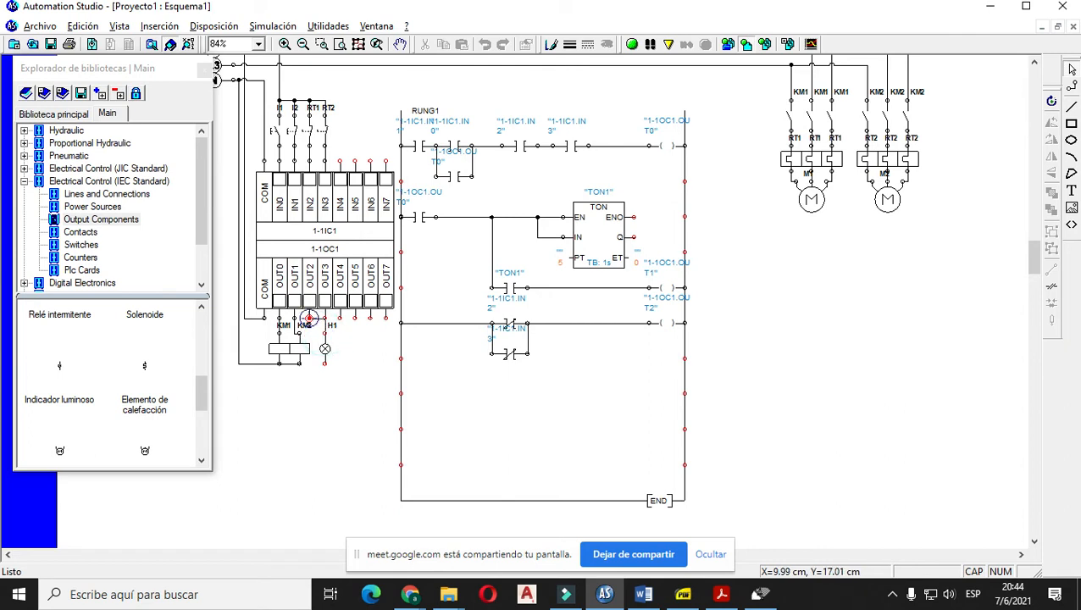
{"action": "left_click", "coordinate": [309, 318]}
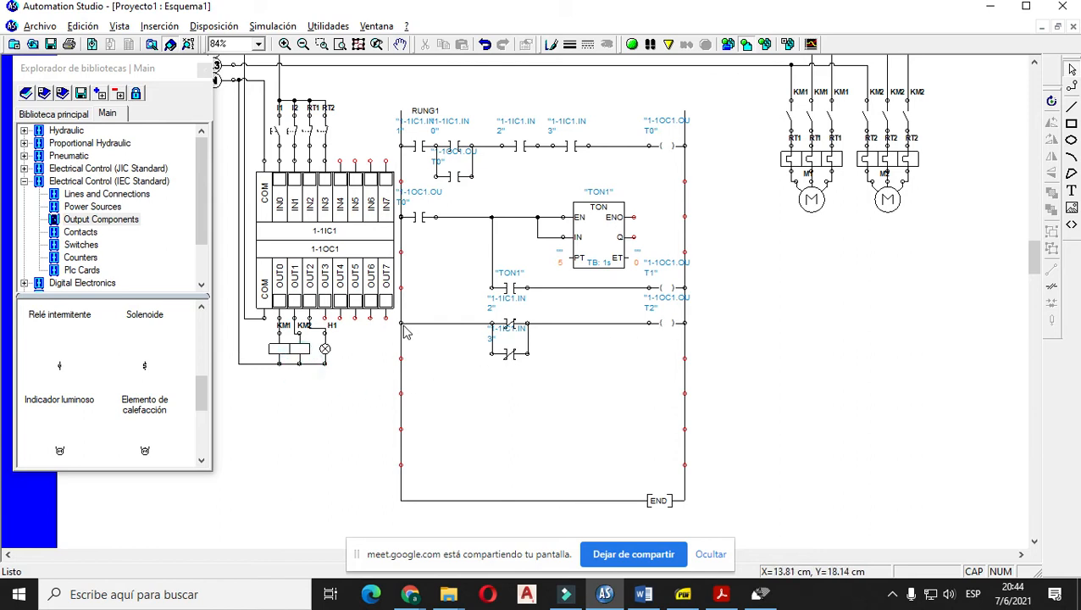
- Simulate the circuit, tripping and resetting relay contacts RT1 and RT2 one after the other, and stop the simulation
{"action": "left_click", "coordinate": [633, 47]}
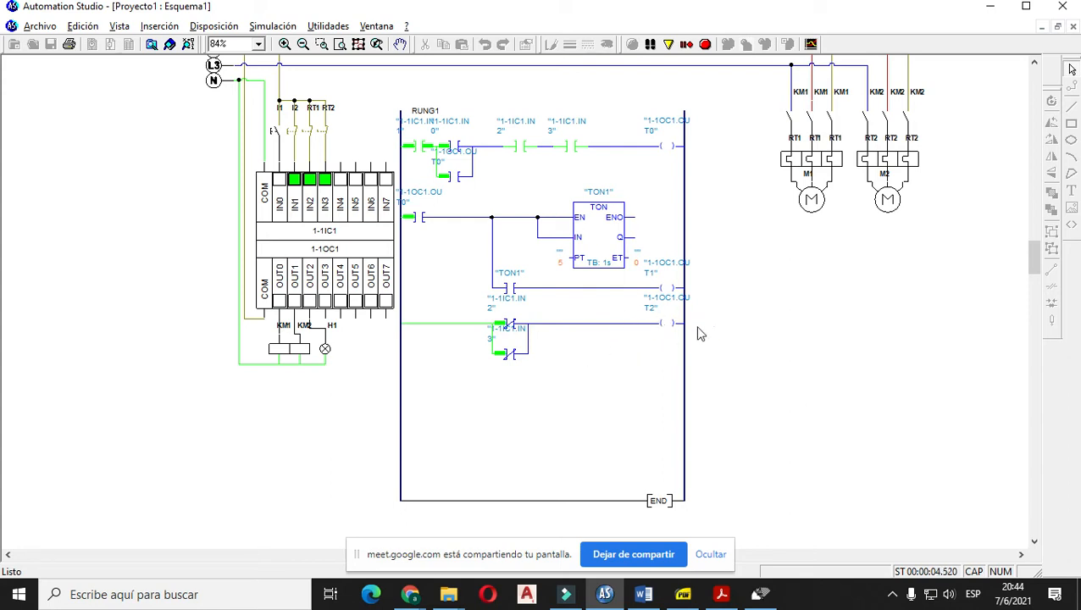
{"action": "left_click", "coordinate": [309, 142]}
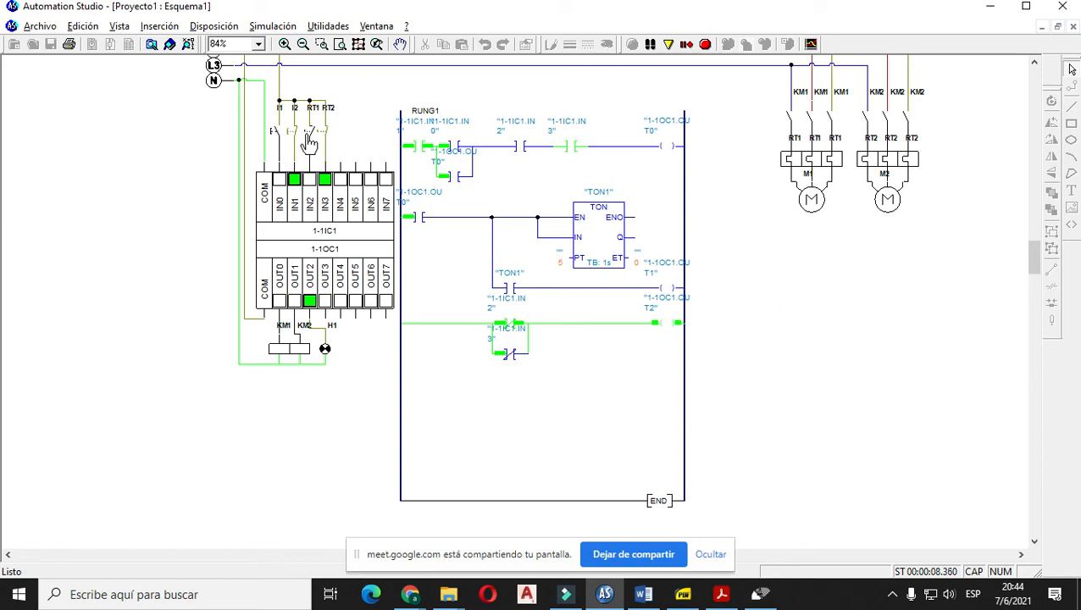
{"action": "left_click", "coordinate": [310, 143]}
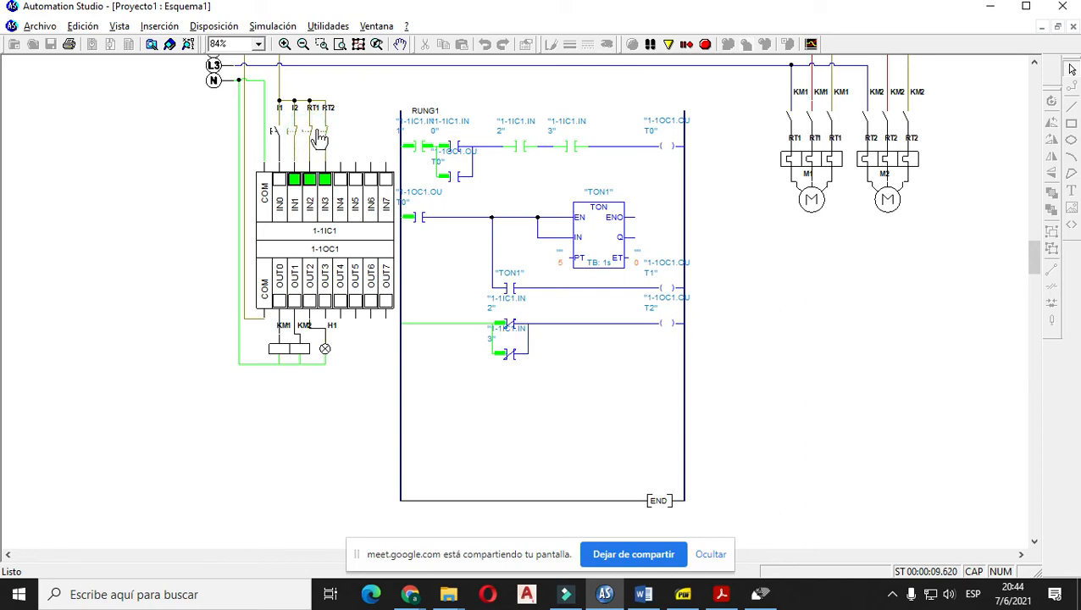
{"action": "left_click", "coordinate": [322, 137]}
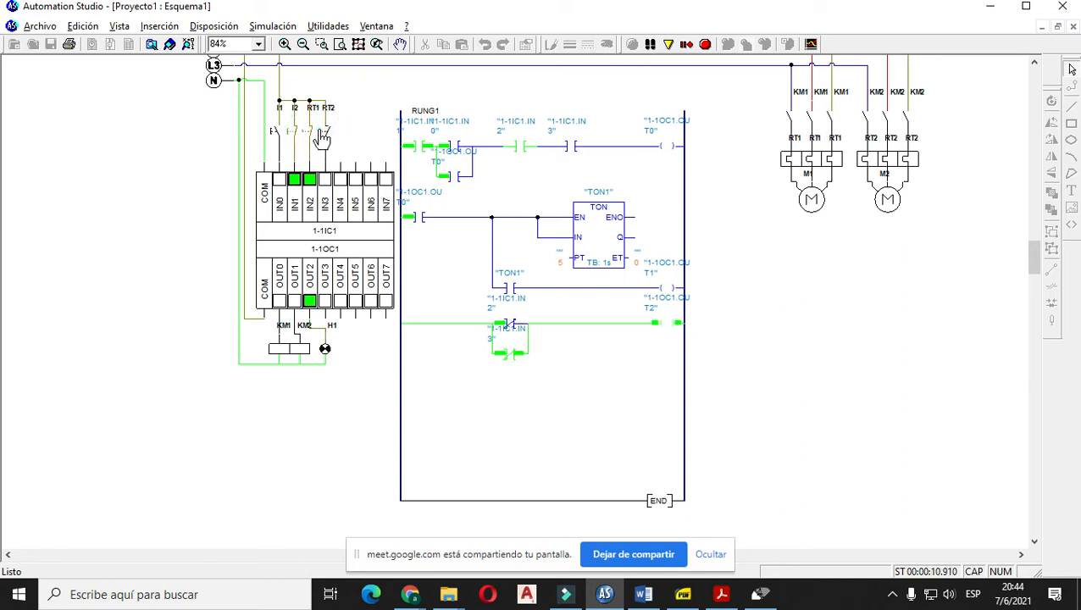
{"action": "left_click", "coordinate": [322, 138]}
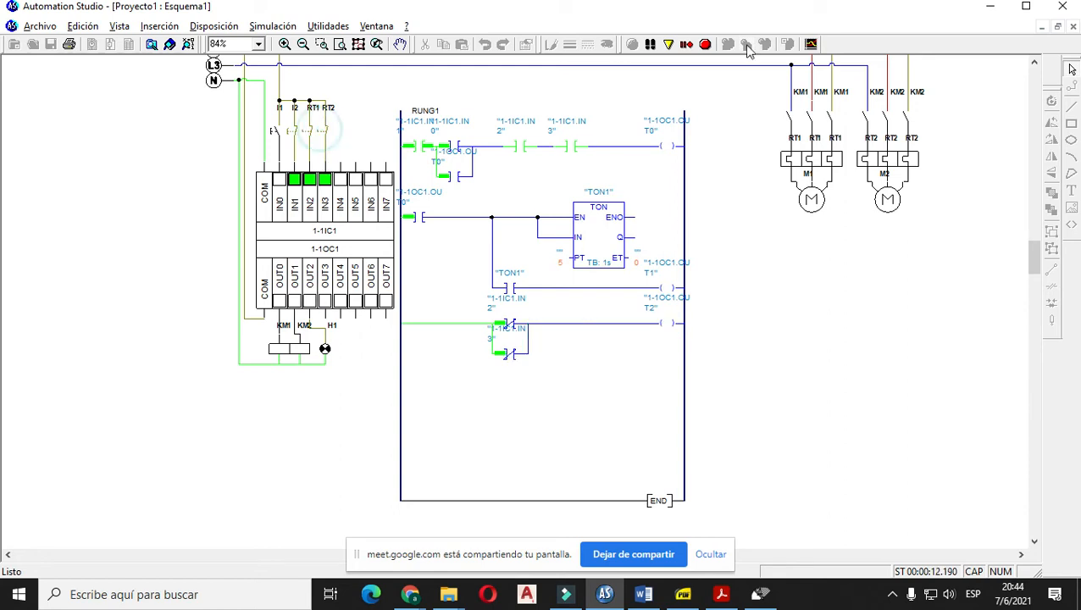
{"action": "left_click", "coordinate": [705, 44]}
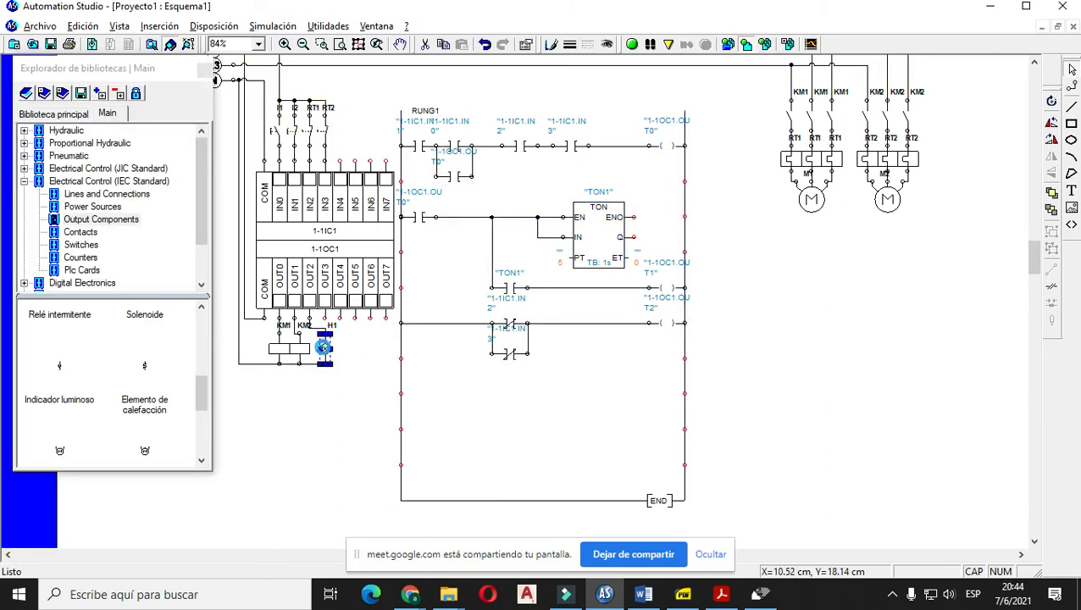
- Set the colour of the H1 indicator light to red in its technical data
{"action": "double_click", "coordinate": [324, 348]}
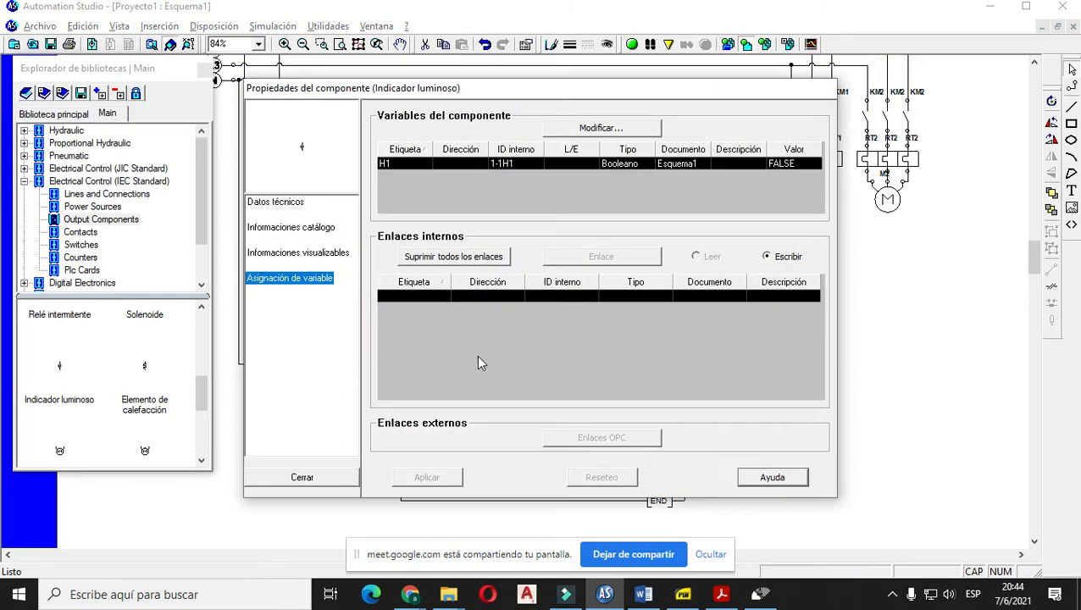
{"action": "left_click", "coordinate": [271, 206]}
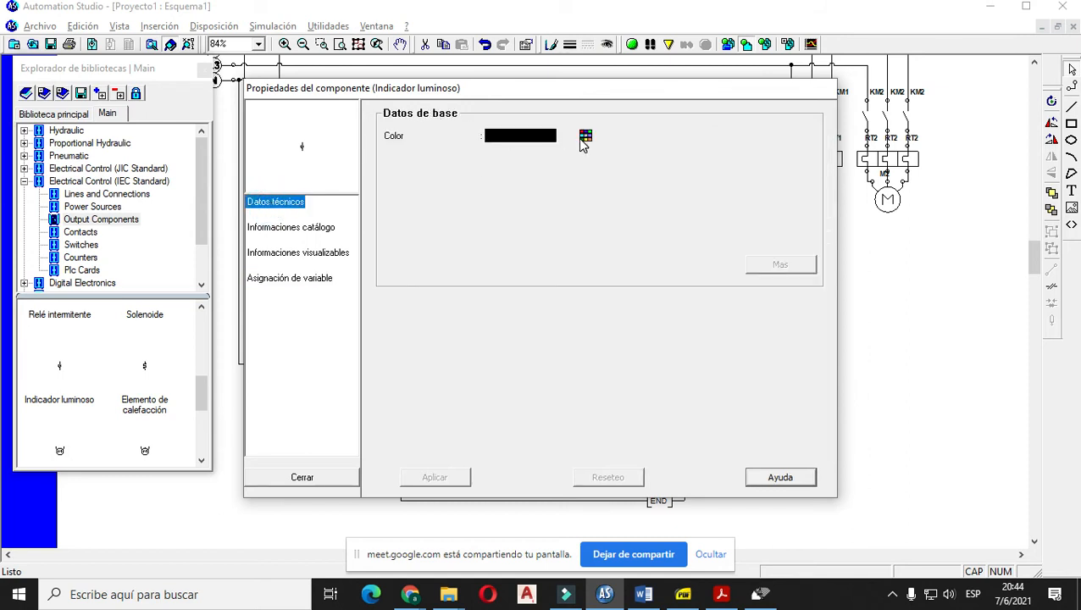
{"action": "left_click", "coordinate": [585, 136]}
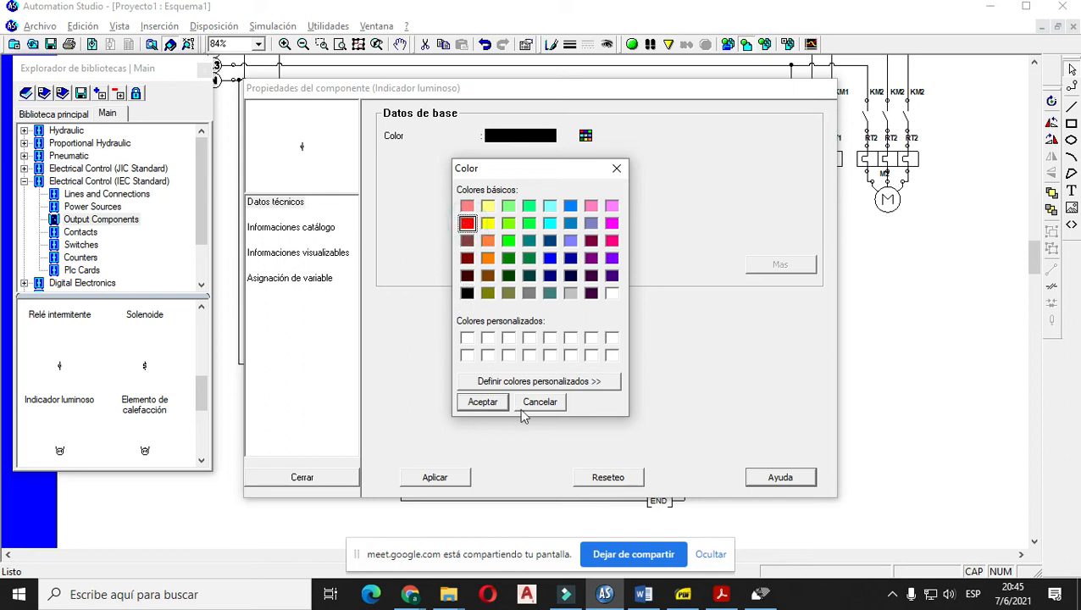
{"action": "left_click", "coordinate": [489, 401]}
{"action": "left_click", "coordinate": [429, 477]}
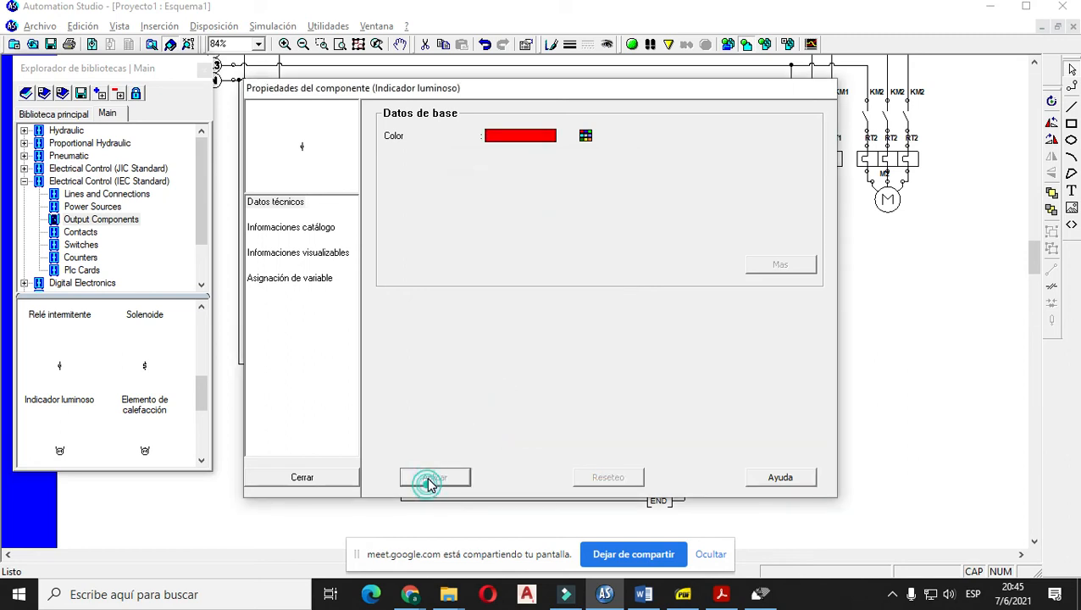
{"action": "left_click", "coordinate": [349, 480]}
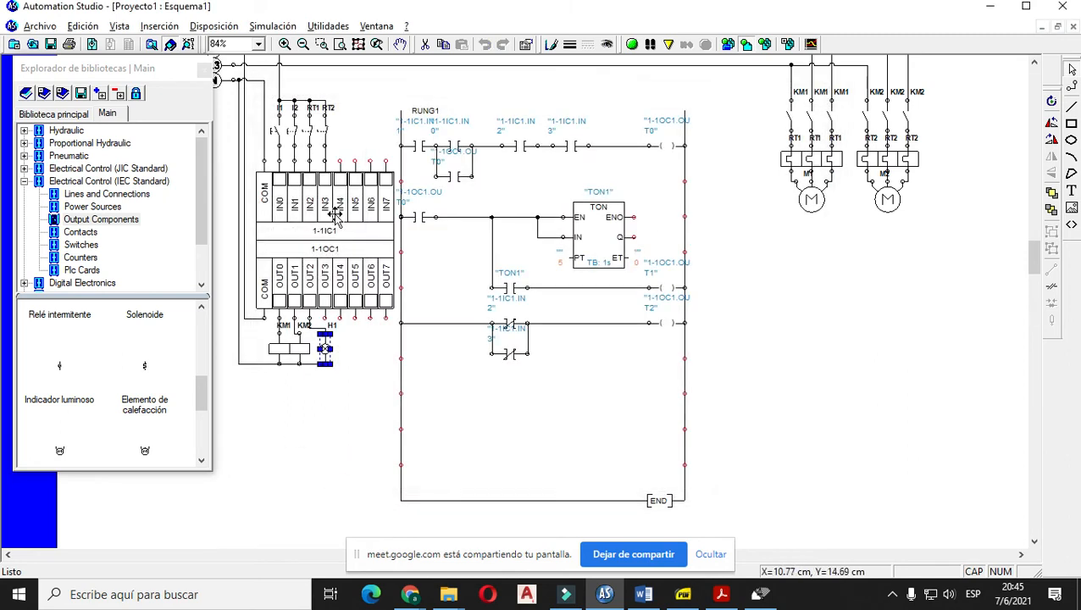
- Simulate the circuit again, starting the motor with I1 and tripping relay contact RT1, and end the simulation
{"action": "left_click", "coordinate": [632, 45]}
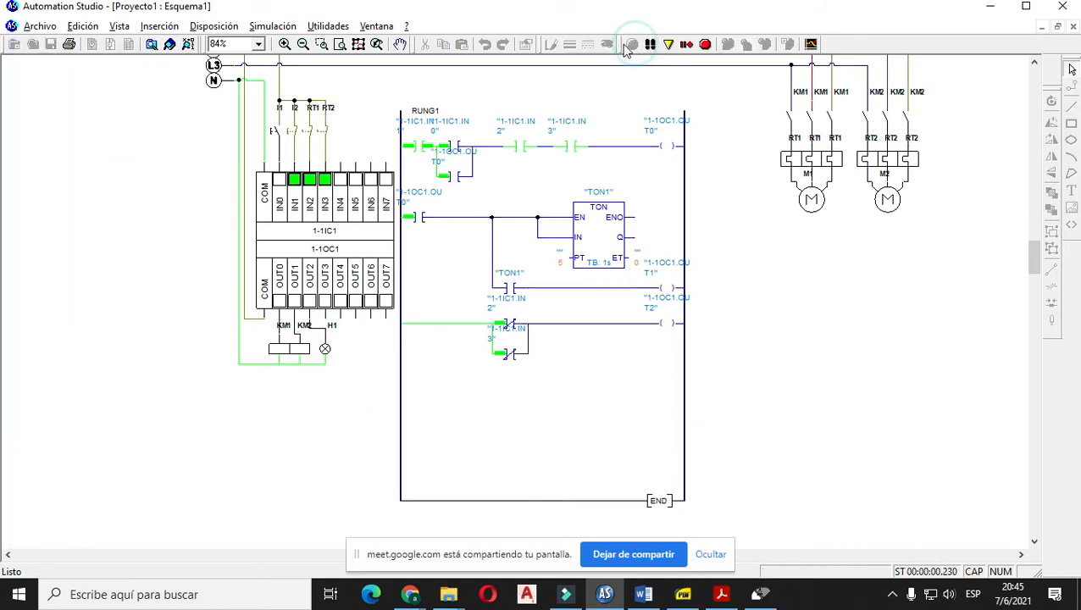
{"action": "left_click", "coordinate": [278, 142]}
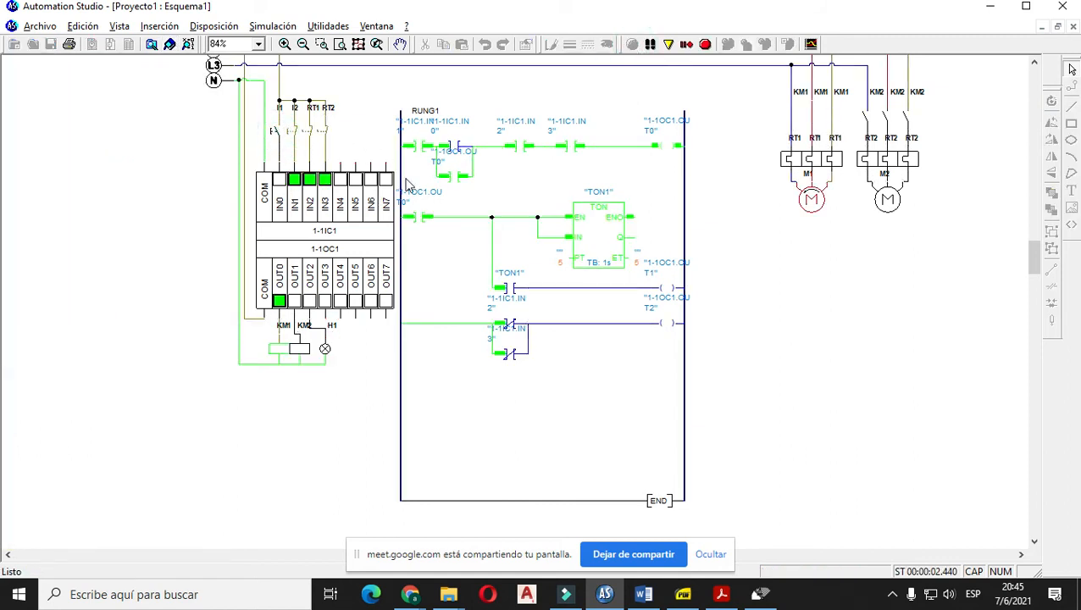
{"action": "left_click", "coordinate": [311, 142]}
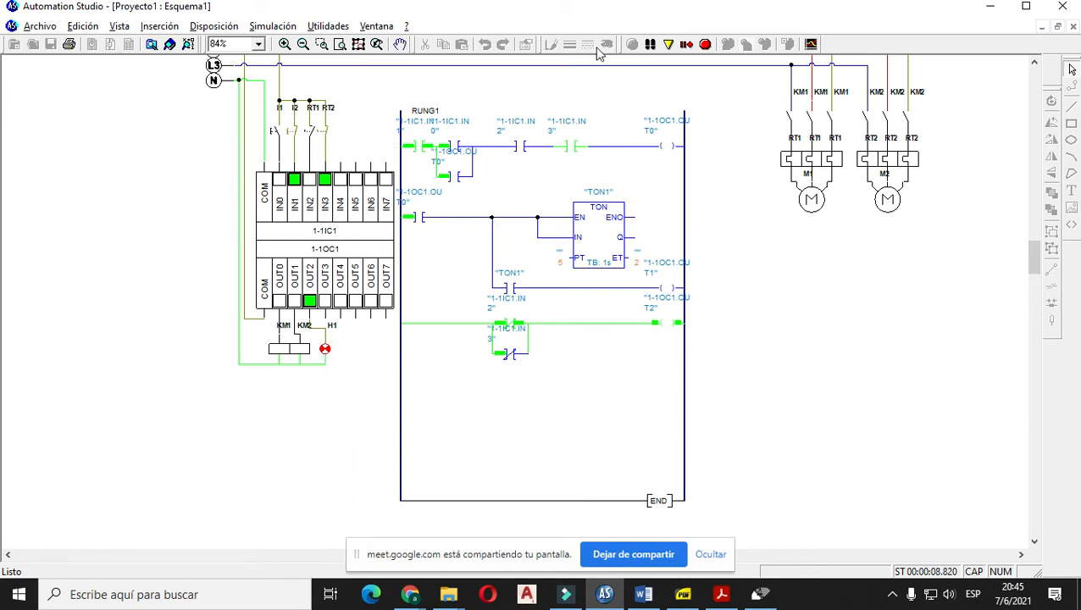
{"action": "left_click", "coordinate": [703, 47]}
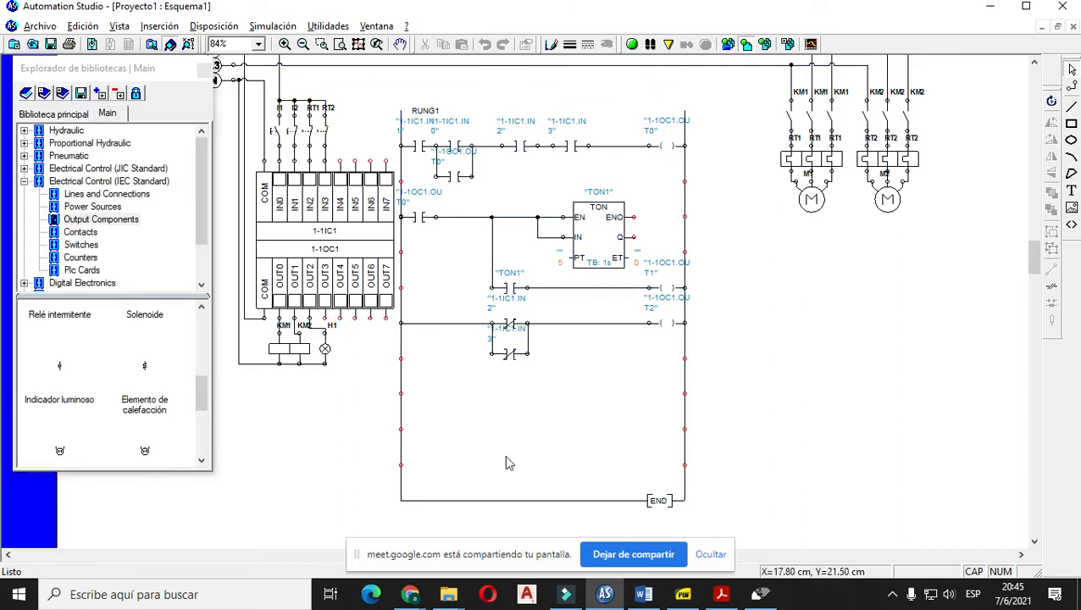
- Stop sharing the screen and switch to the EXAMEN DE PLC-500B meeting in Google Meet
{"action": "left_click", "coordinate": [606, 562]}
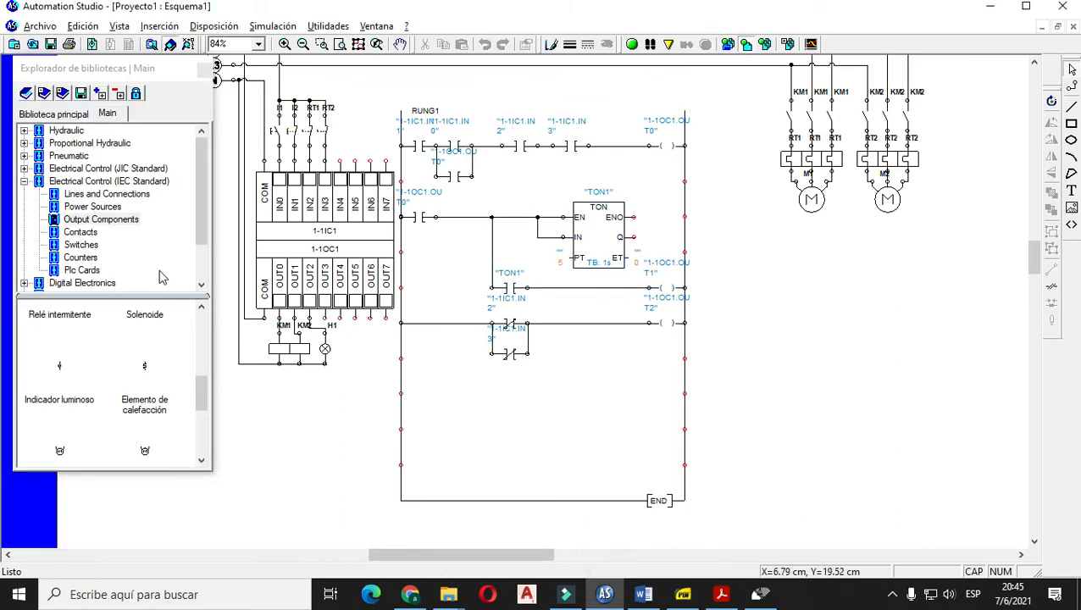
{"action": "left_click", "coordinate": [421, 599]}
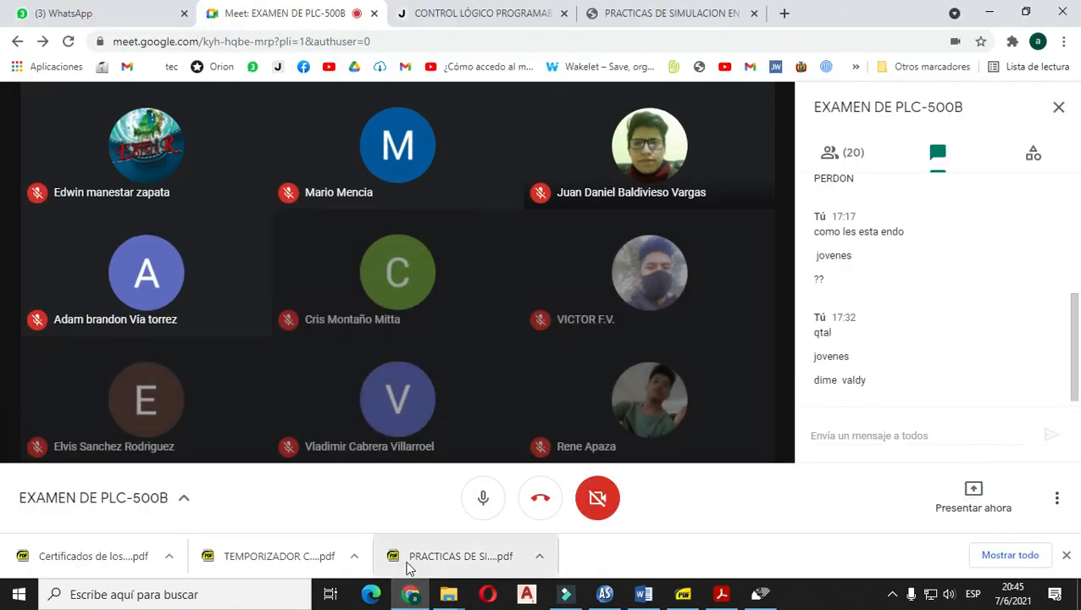
{"action": "left_click", "coordinate": [153, 10]}
{"action": "left_click", "coordinate": [203, 10]}
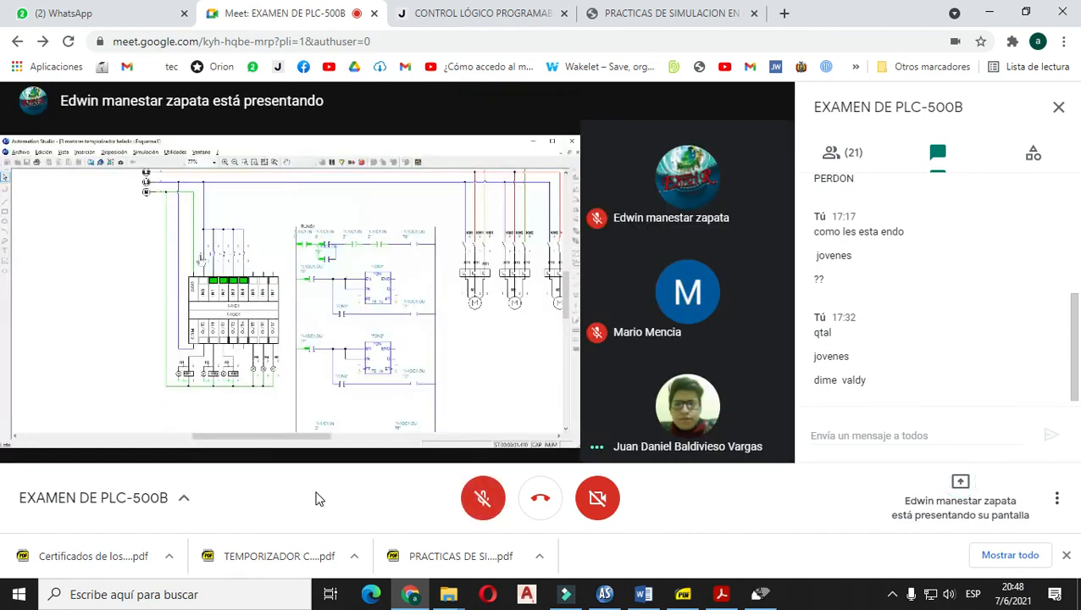
- Turn on the meeting microphone and enlarge the student's presentation to full screen with the chat closed
{"action": "left_click", "coordinate": [490, 510]}
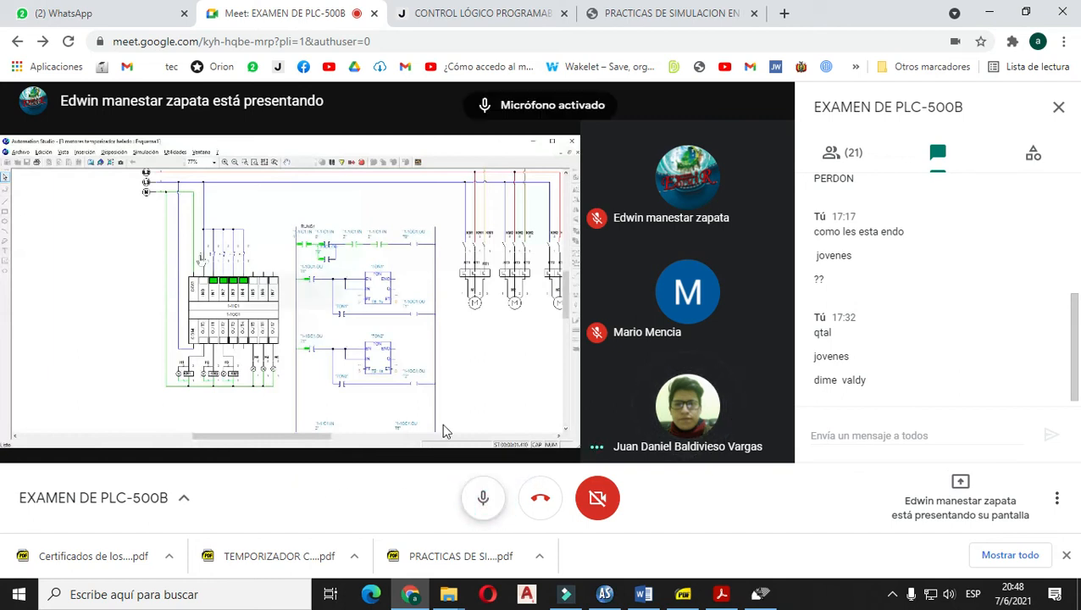
{"action": "double_click", "coordinate": [391, 323]}
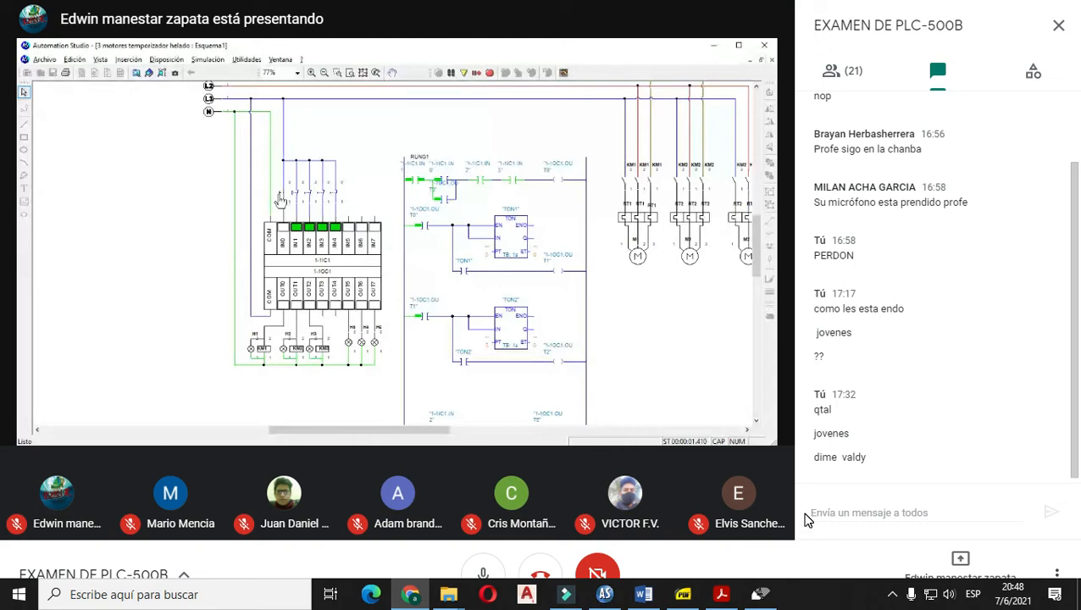
{"action": "left_click", "coordinate": [1058, 24]}
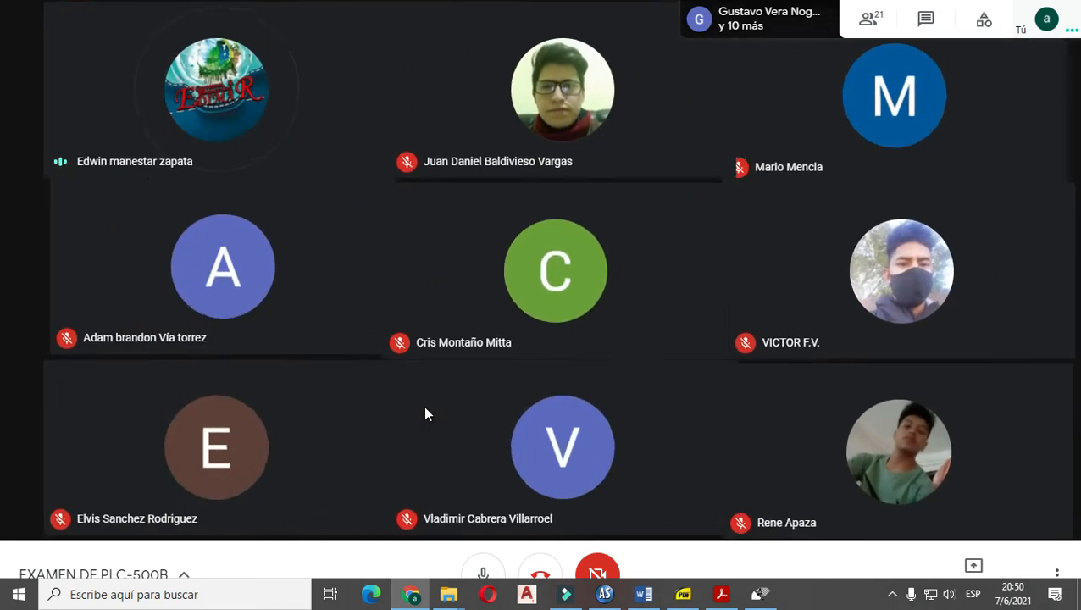
- Mute the meeting microphone and turn it back on, twice, between and during the student presentations
{"action": "left_click", "coordinate": [483, 566]}
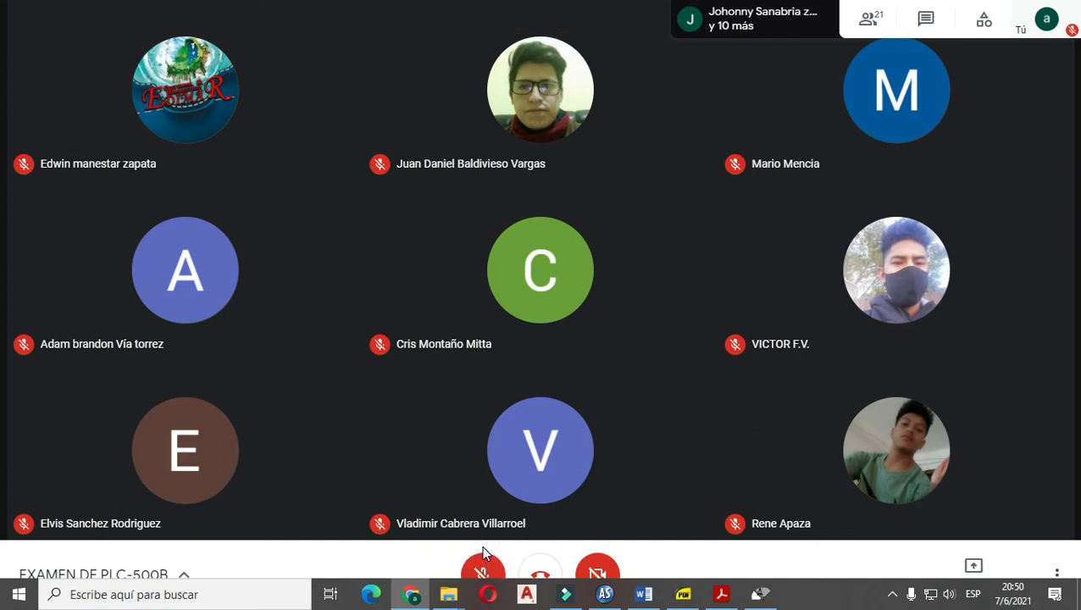
{"action": "left_click", "coordinate": [485, 569]}
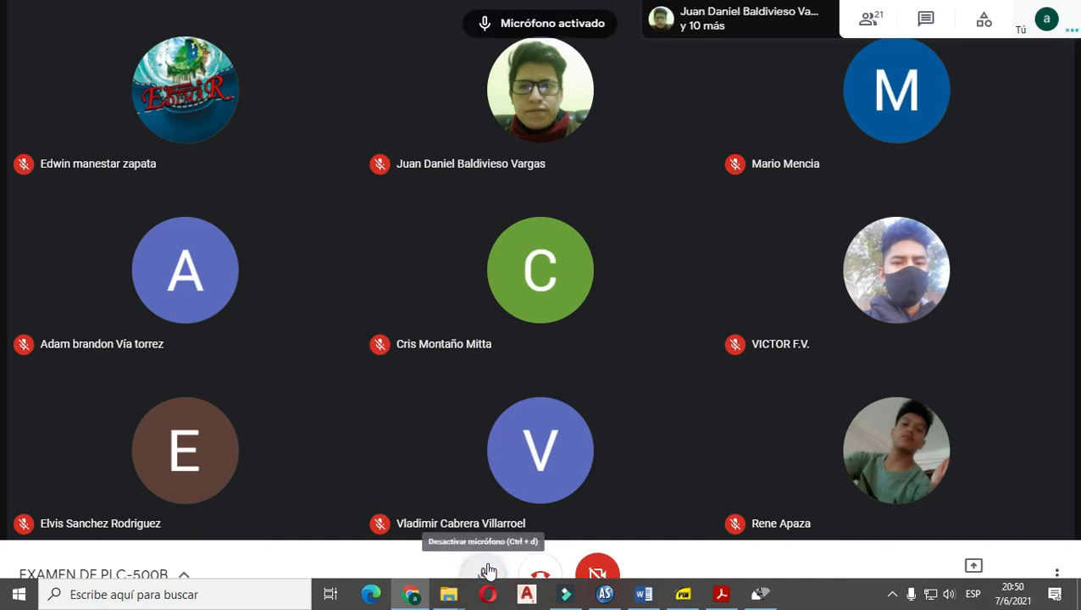
{"action": "left_click", "coordinate": [487, 570]}
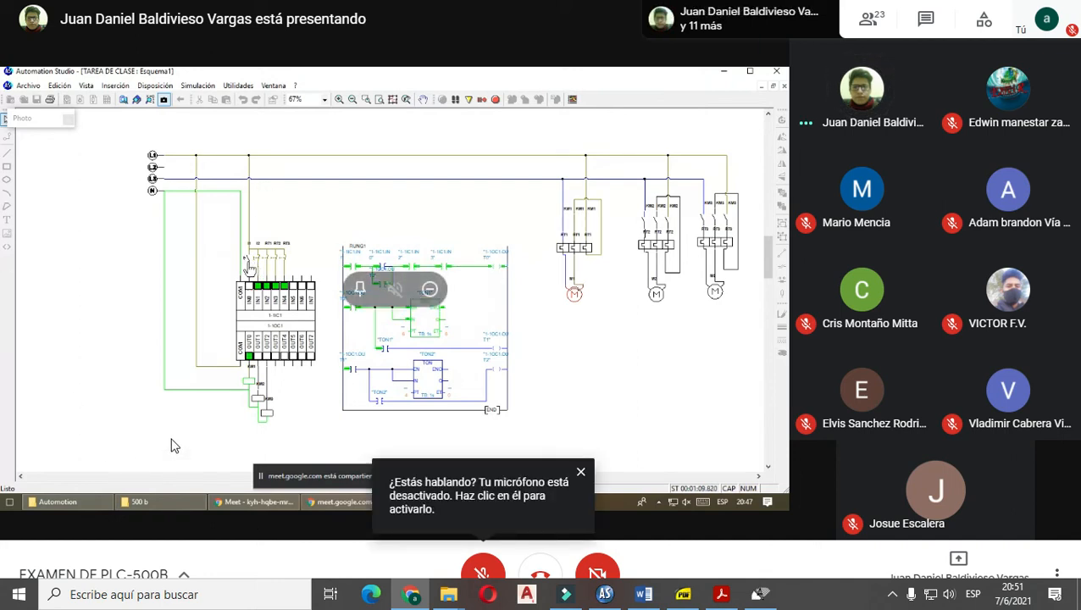
{"action": "left_click", "coordinate": [491, 572]}
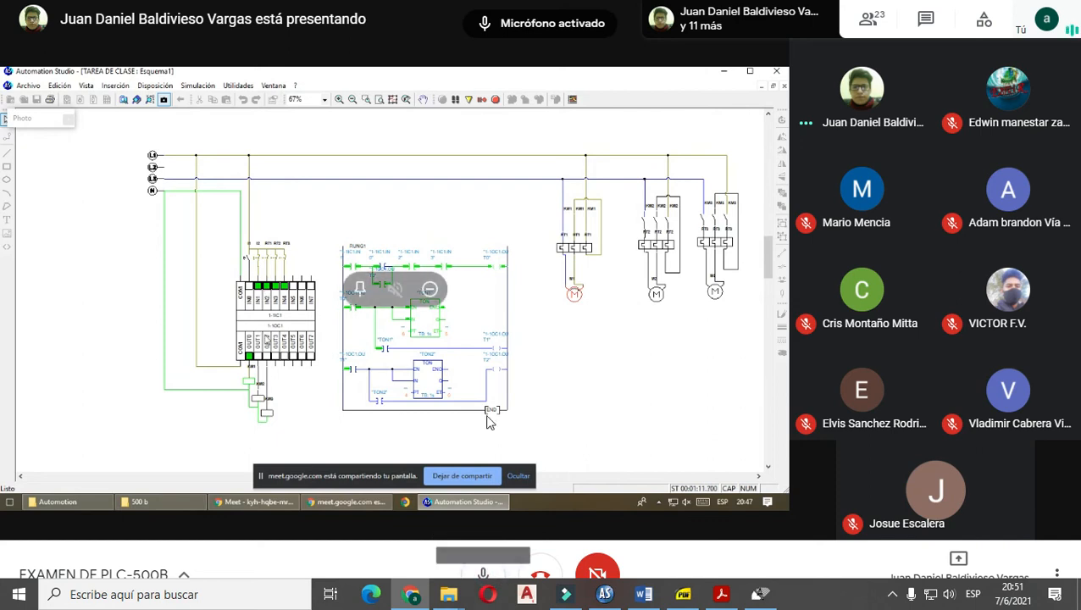
- Leave the full-screen meeting view and switch back to the Proyecto1 schematic in Automation Studio
{"action": "key", "text": "Escape"}
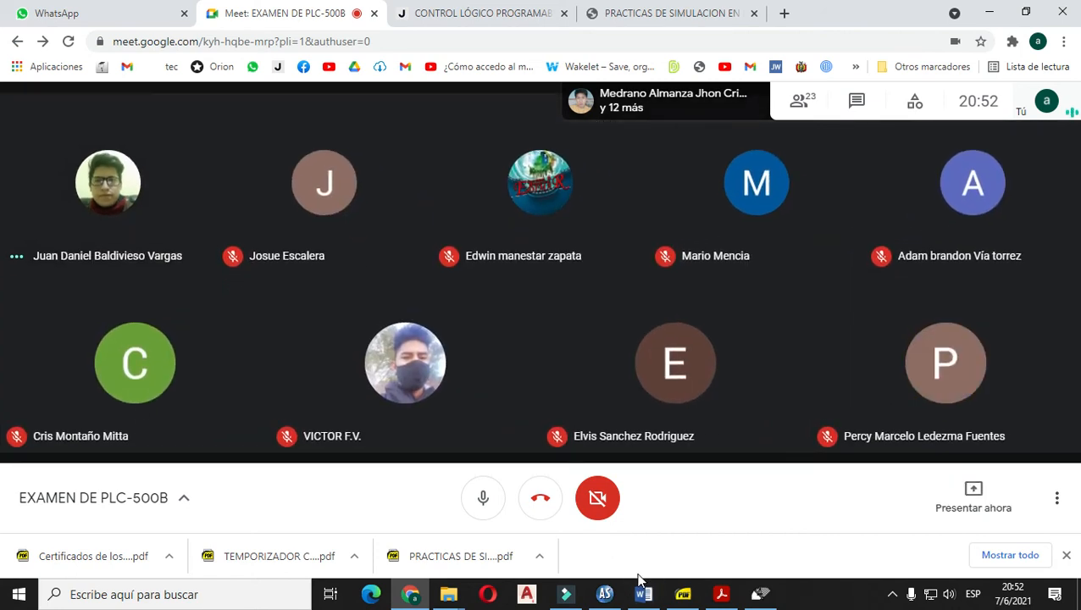
{"action": "left_click", "coordinate": [610, 592]}
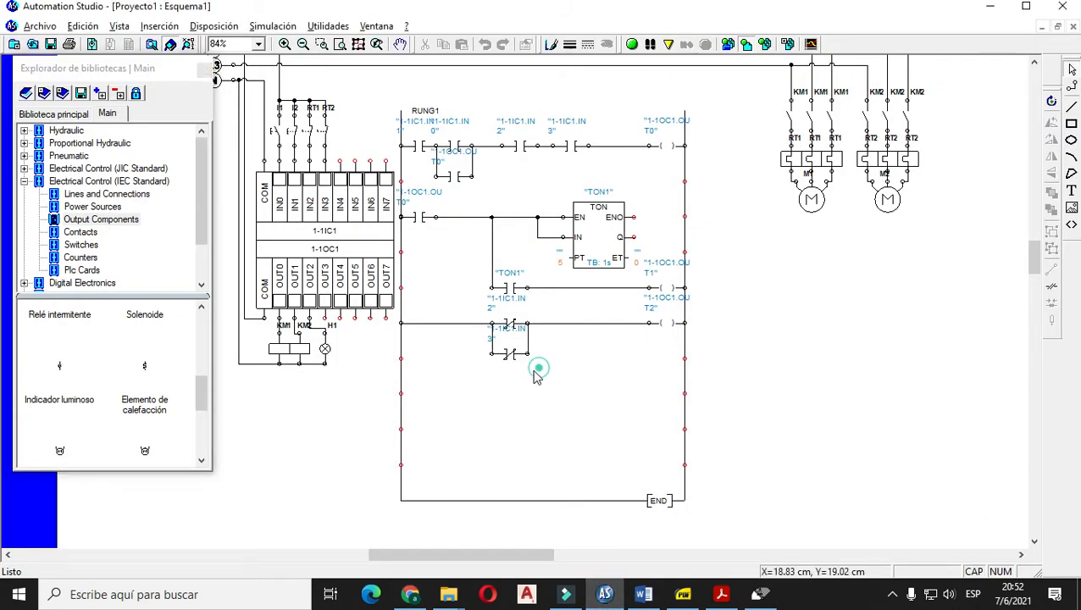
{"action": "scroll", "coordinate": [847, 364], "scroll_direction": "up", "scroll_amount": 3}
{"action": "left_click_drag", "start_coordinate": [522, 561], "coordinate": [514, 561]}
{"action": "left_click", "coordinate": [943, 388]}
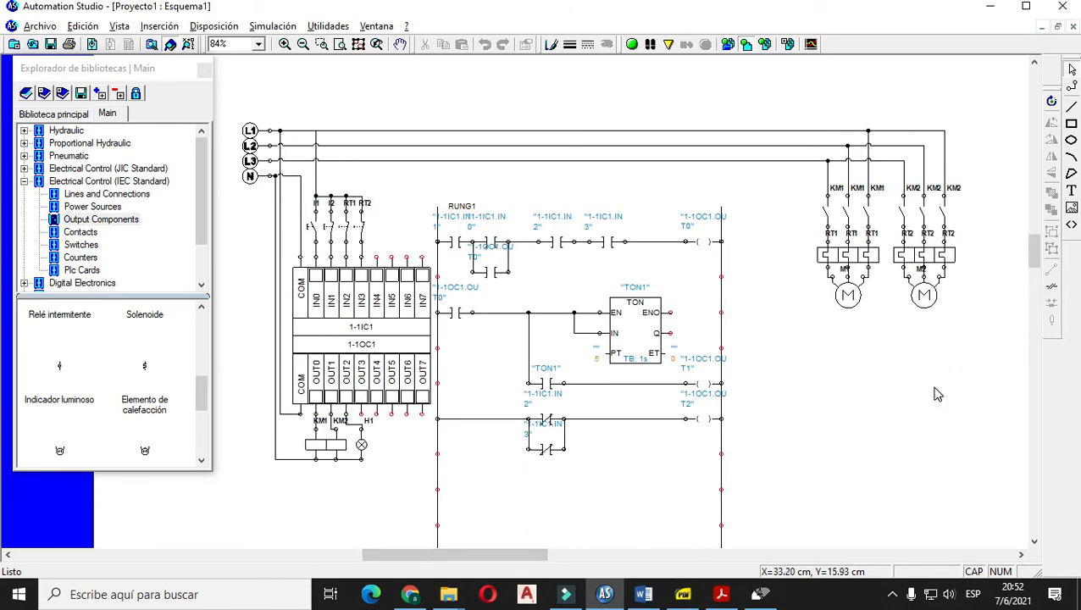
{"action": "scroll", "coordinate": [931, 393], "scroll_direction": "down", "scroll_amount": 2}
{"action": "scroll", "coordinate": [931, 393], "scroll_direction": "down", "scroll_amount": 2}
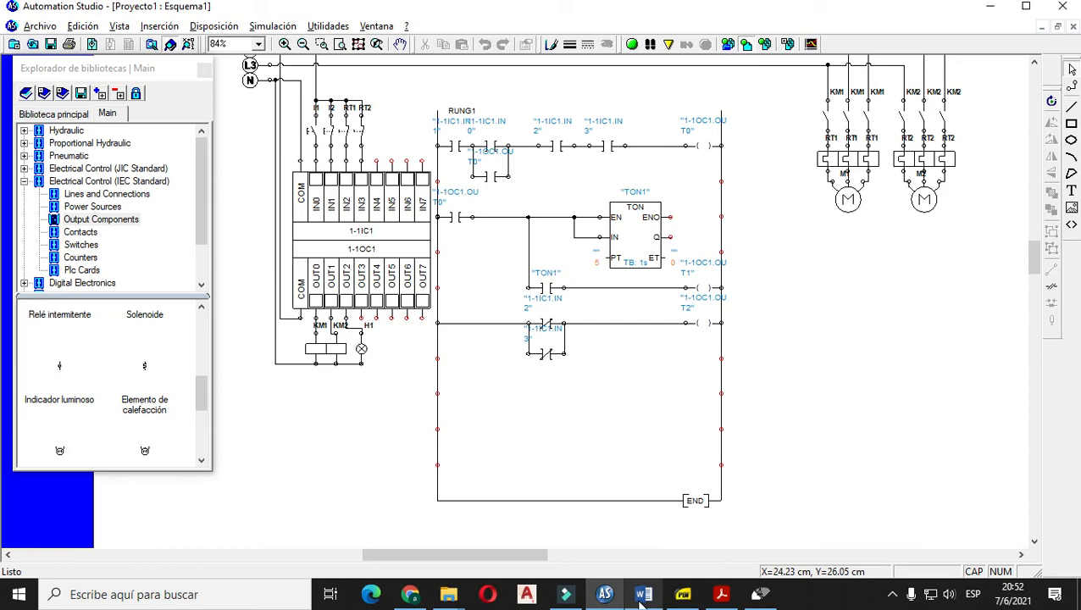
- Switch to the LOGO Soft simulation practices PDF in Chrome and find exercise 13, the plastics shredder with two three-phase motors
{"action": "mouse_move", "coordinate": [669, 600]}
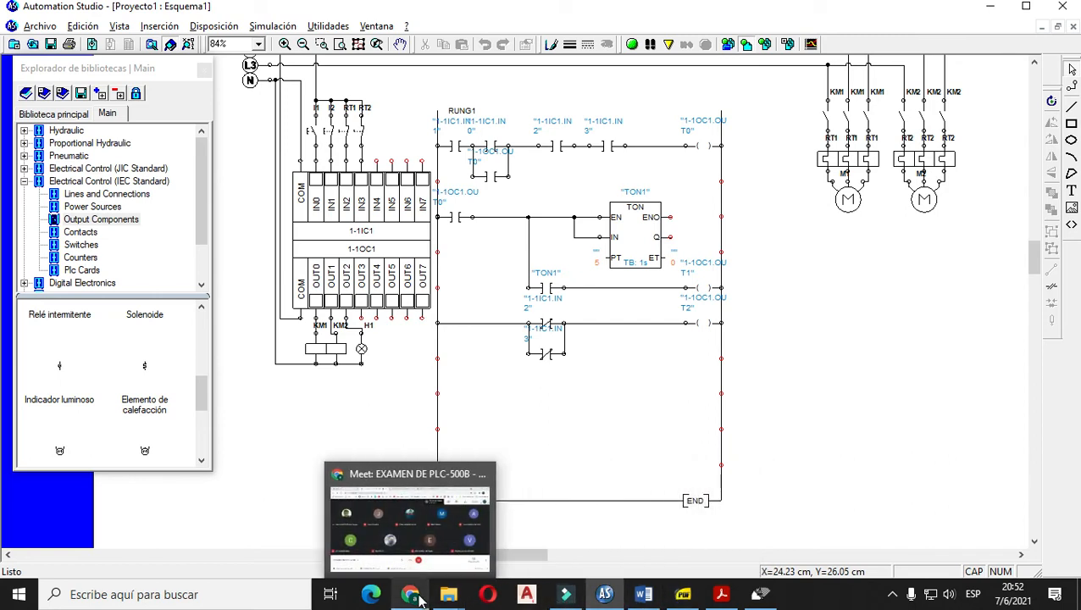
{"action": "left_click", "coordinate": [403, 543]}
{"action": "left_click", "coordinate": [604, 14]}
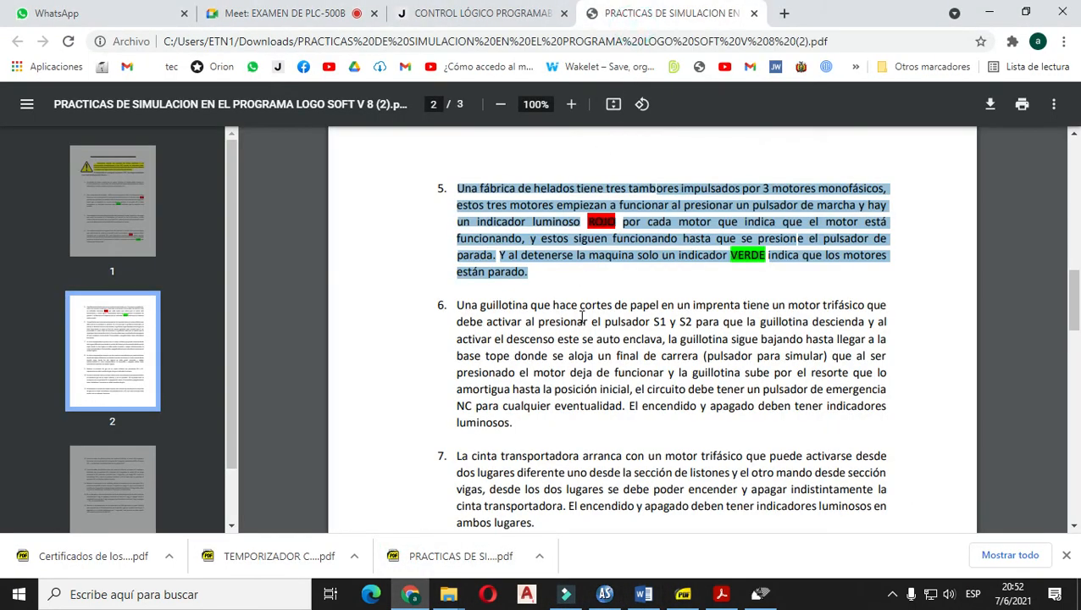
{"action": "scroll", "coordinate": [496, 280], "scroll_direction": "down", "scroll_amount": 15}
{"action": "scroll", "coordinate": [575, 293], "scroll_direction": "up", "scroll_amount": 4}
{"action": "scroll", "coordinate": [581, 325], "scroll_direction": "up", "scroll_amount": 3}
{"action": "scroll", "coordinate": [584, 340], "scroll_direction": "down", "scroll_amount": 3}
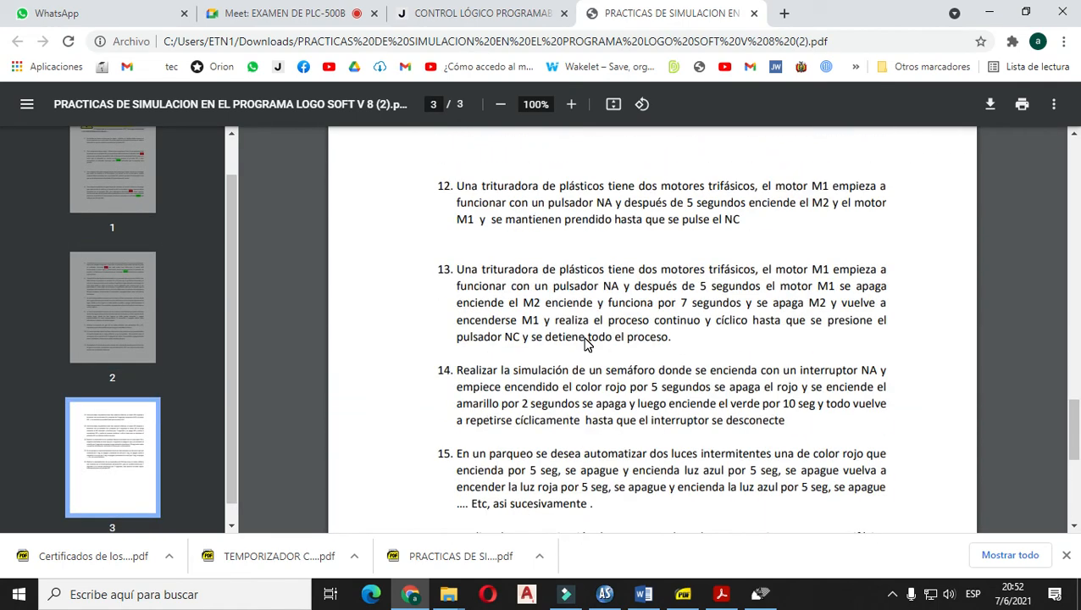
{"action": "scroll", "coordinate": [586, 343], "scroll_direction": "up", "scroll_amount": 3}
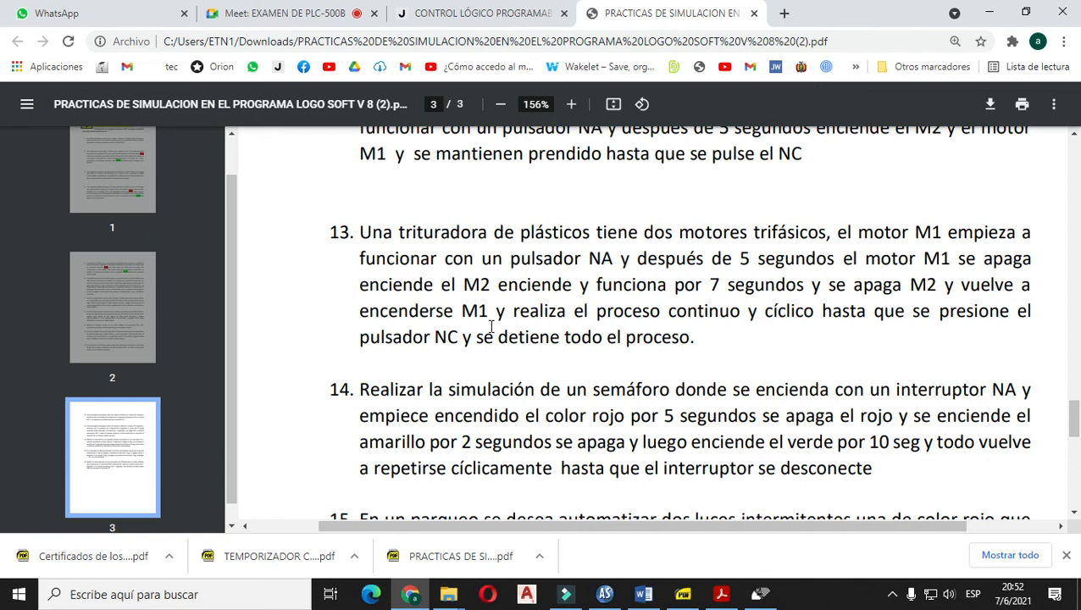
{"action": "key", "text": "alt+Tab"}
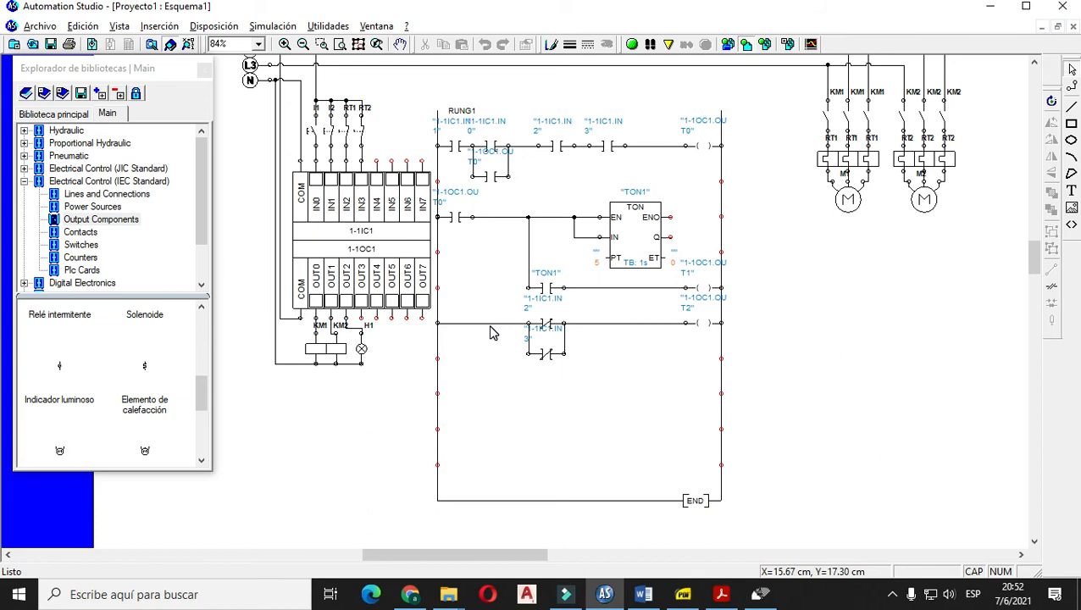
{"action": "key", "text": "alt+Tab"}
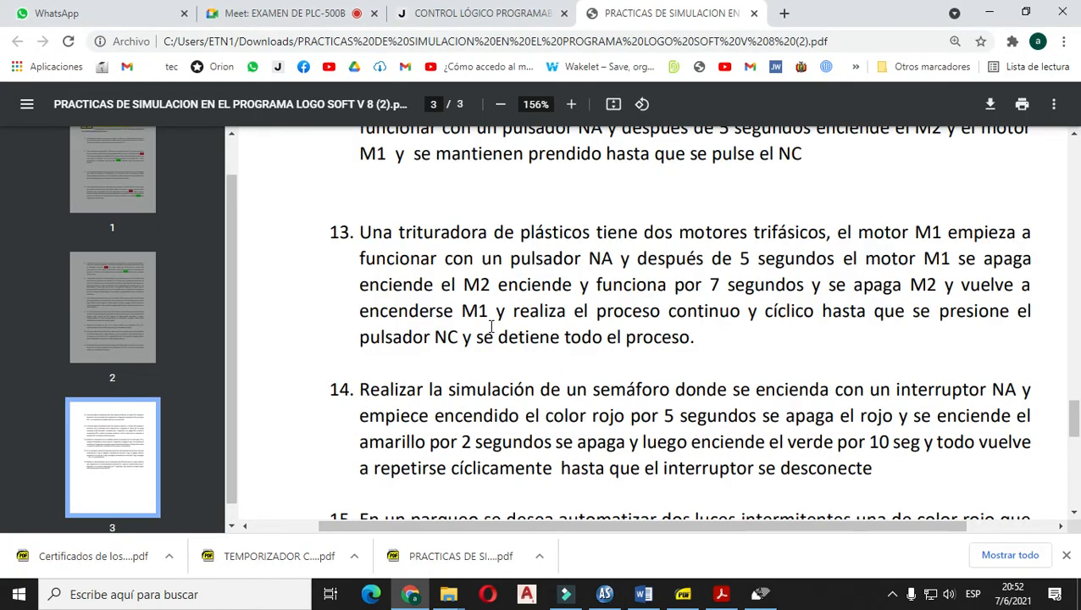
{"action": "key", "text": "alt+Tab"}
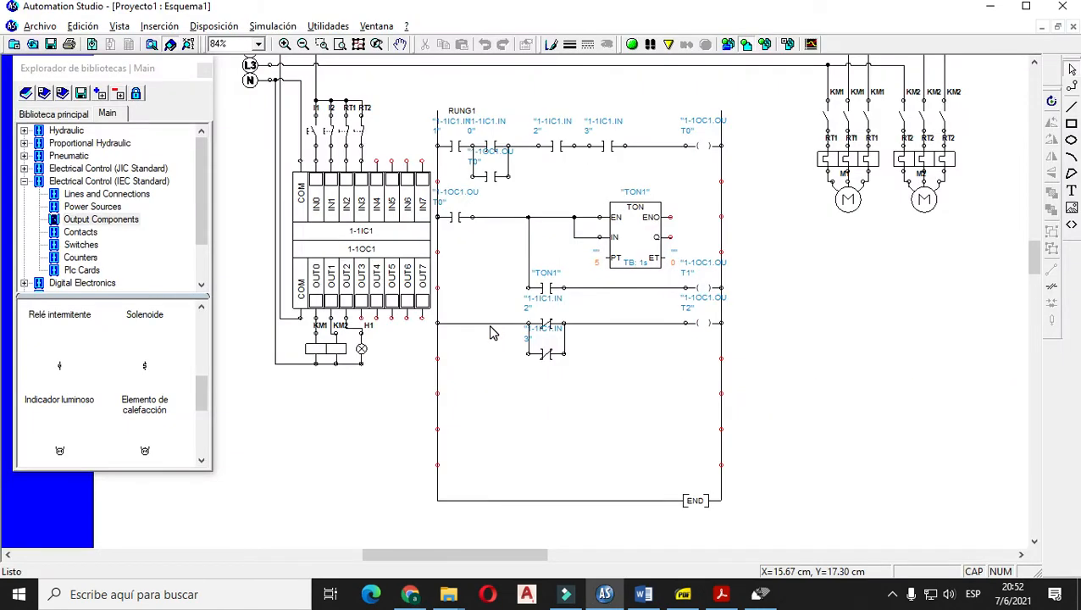
- Switch to the EXAMEN DE PLC-500B meeting in Google Meet and share the entire screen
{"action": "key", "text": "alt+Tab"}
{"action": "left_click", "coordinate": [254, 13]}
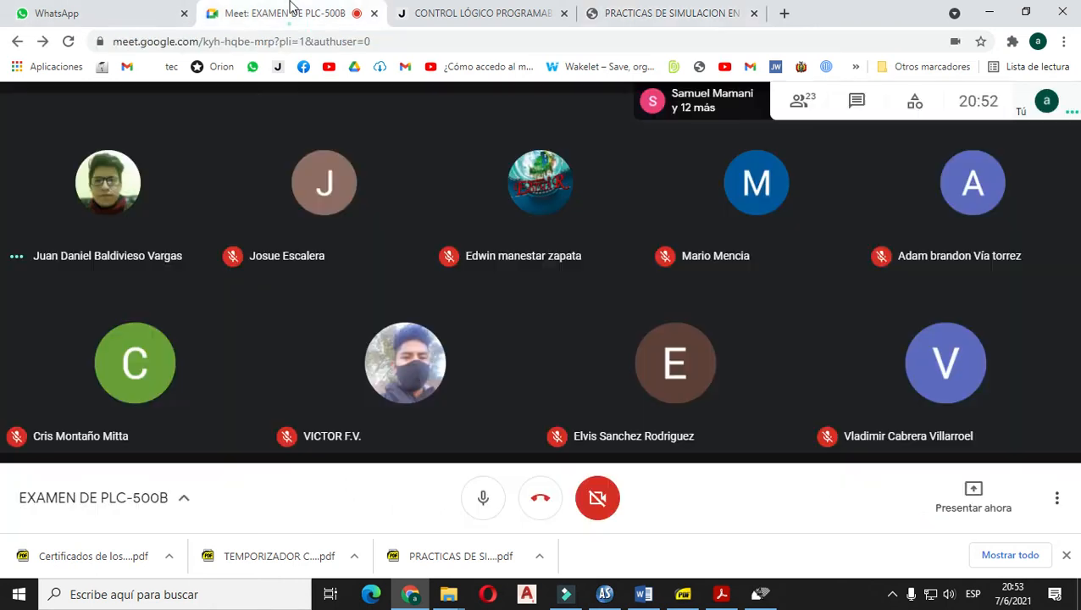
{"action": "left_click", "coordinate": [973, 498]}
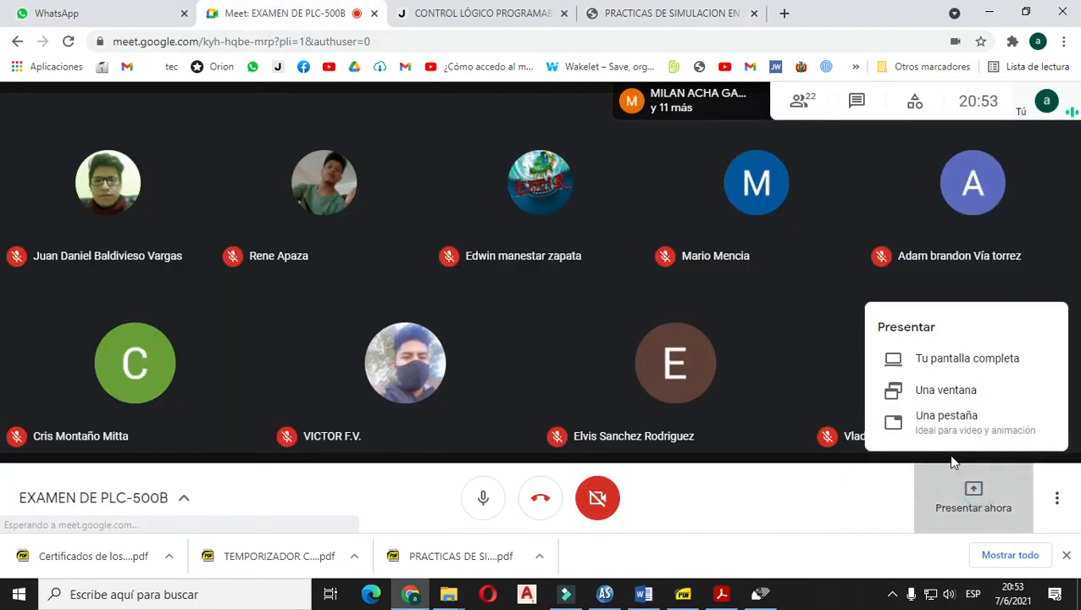
{"action": "left_click", "coordinate": [447, 234]}
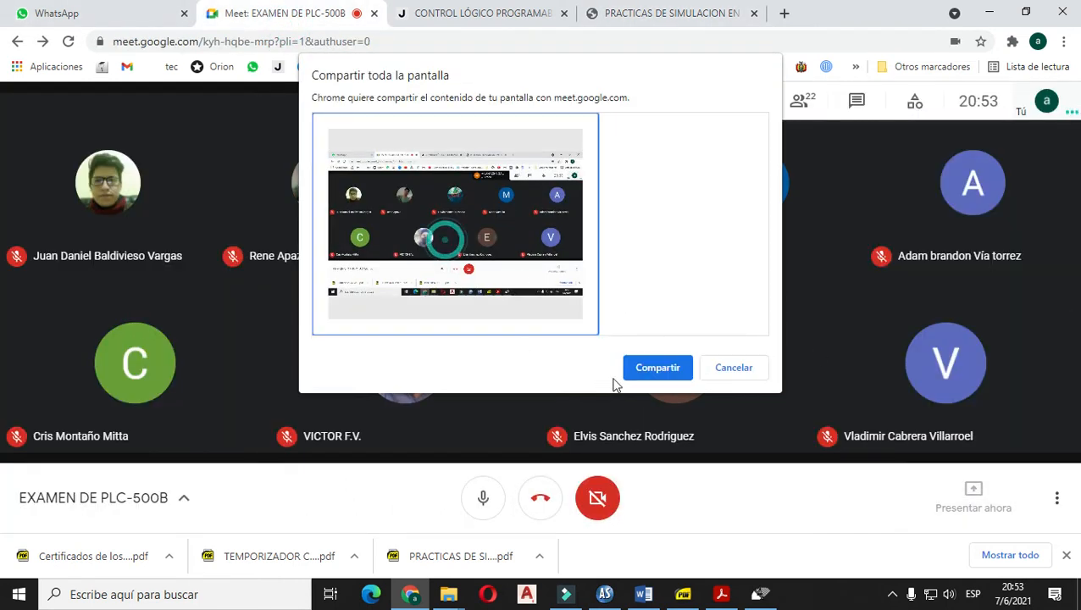
{"action": "left_click", "coordinate": [654, 366]}
- Return to the practices PDF and examine exercise 13's M1 and M2 switching sequence, highlighting its key phrases
{"action": "left_click", "coordinate": [606, 8]}
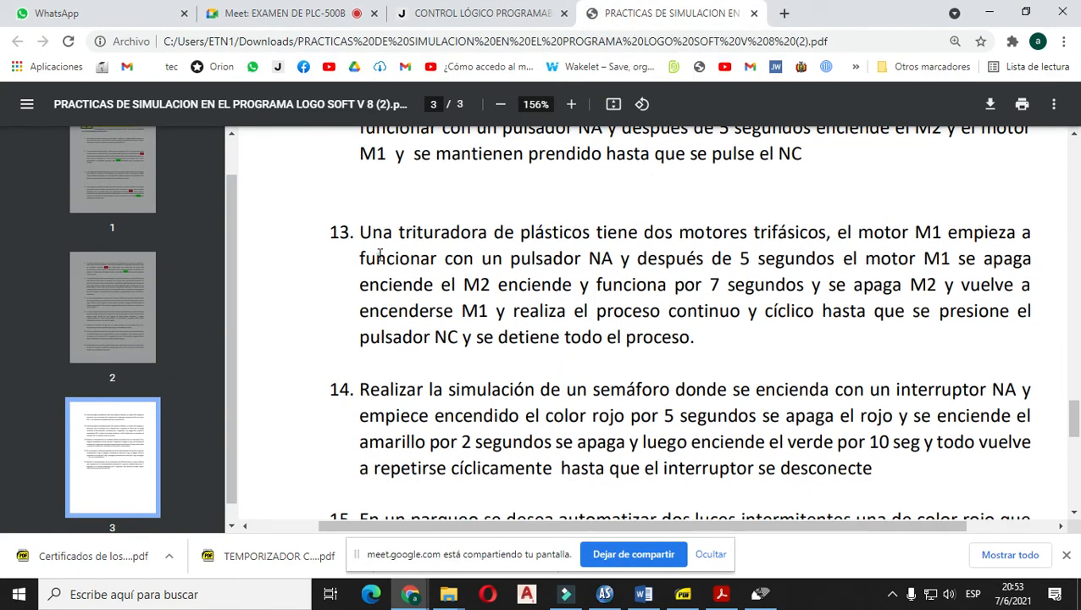
{"action": "left_click_drag", "start_coordinate": [344, 231], "coordinate": [548, 282]}
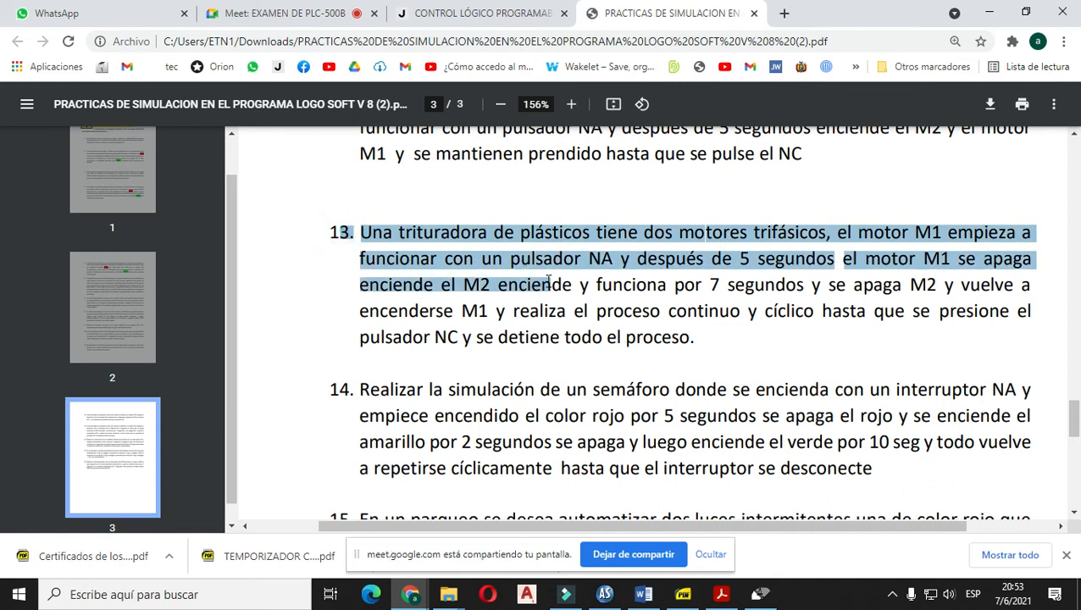
{"action": "left_click", "coordinate": [543, 285]}
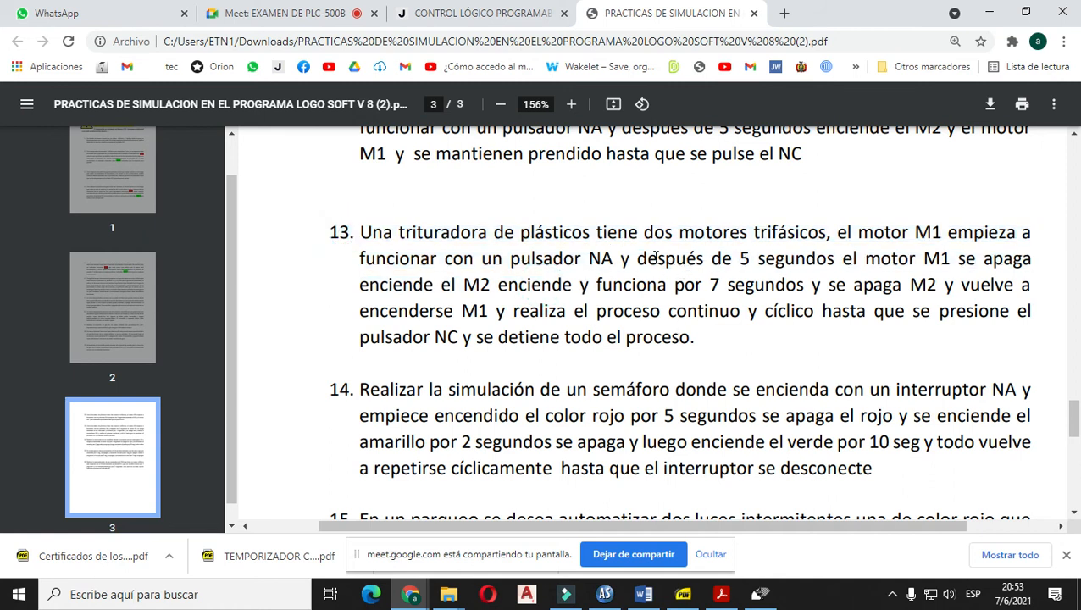
{"action": "left_click_drag", "start_coordinate": [713, 259], "coordinate": [821, 256]}
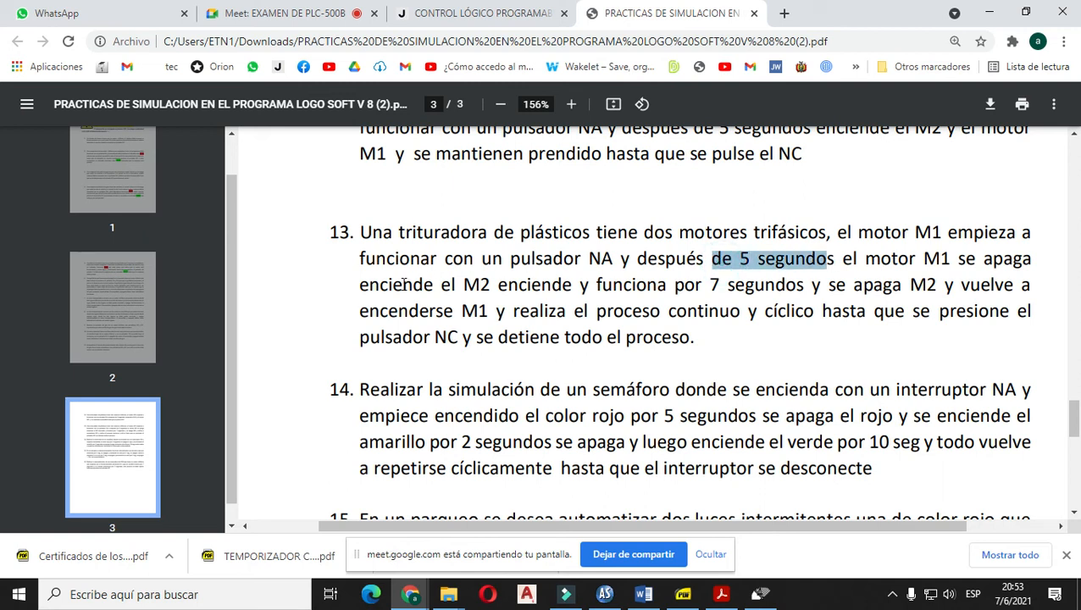
{"action": "left_click_drag", "start_coordinate": [481, 286], "coordinate": [671, 289]}
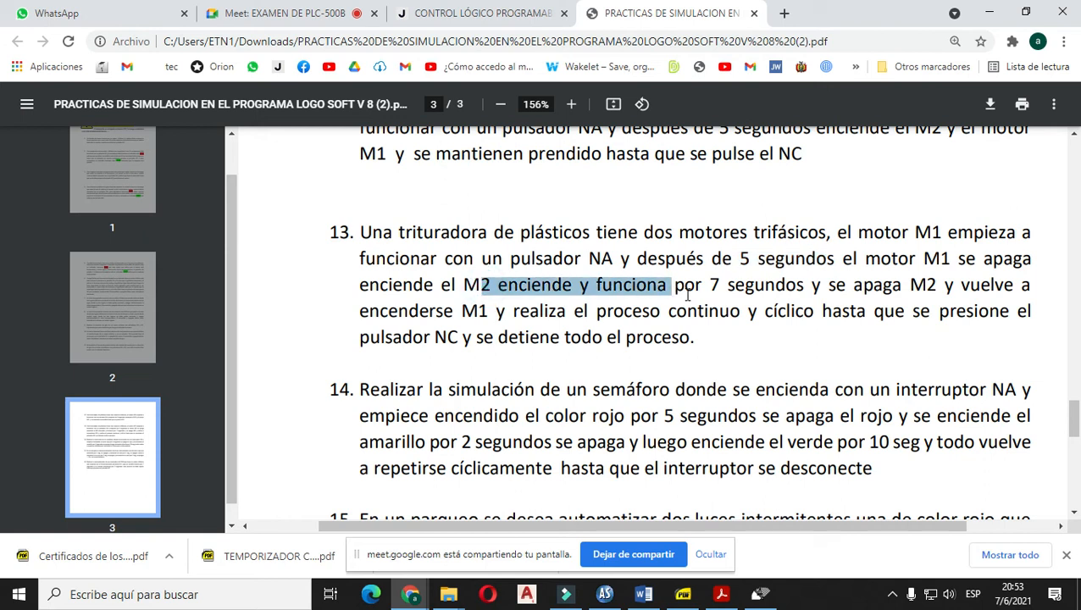
{"action": "left_click_drag", "start_coordinate": [777, 298], "coordinate": [938, 285]}
{"action": "left_click", "coordinate": [811, 297]}
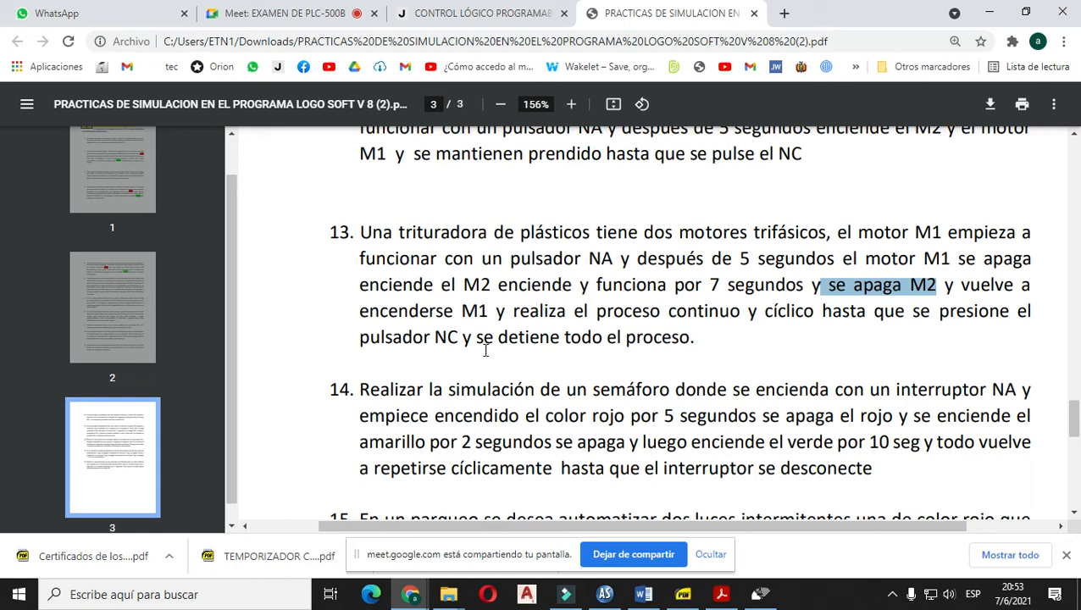
{"action": "left_click", "coordinate": [505, 320]}
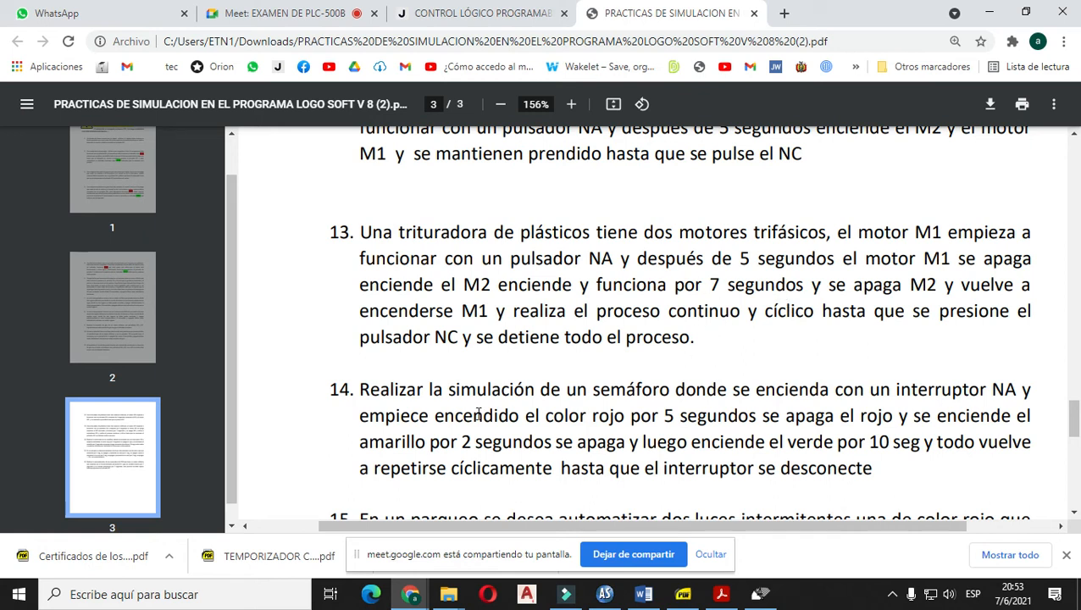
- Switch to Automation Studio and delete the ladder's OUT2 rung with its two normally closed contacts, connecting wires and coil
{"action": "left_click", "coordinate": [604, 593]}
{"action": "left_click", "coordinate": [562, 441]}
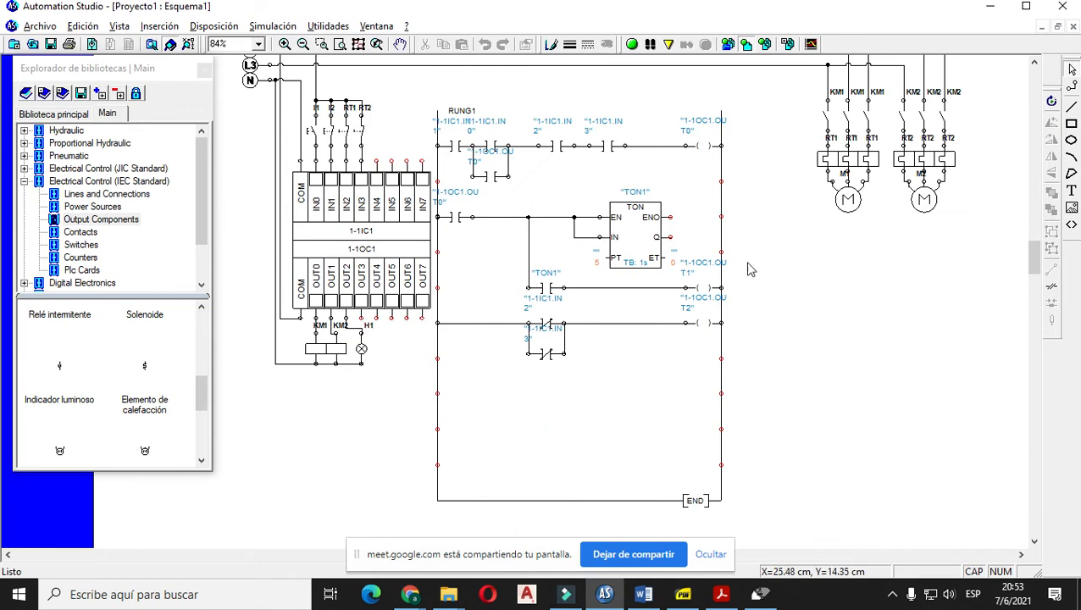
{"action": "left_click", "coordinate": [617, 430]}
{"action": "left_click_drag", "start_coordinate": [682, 422], "coordinate": [508, 319]}
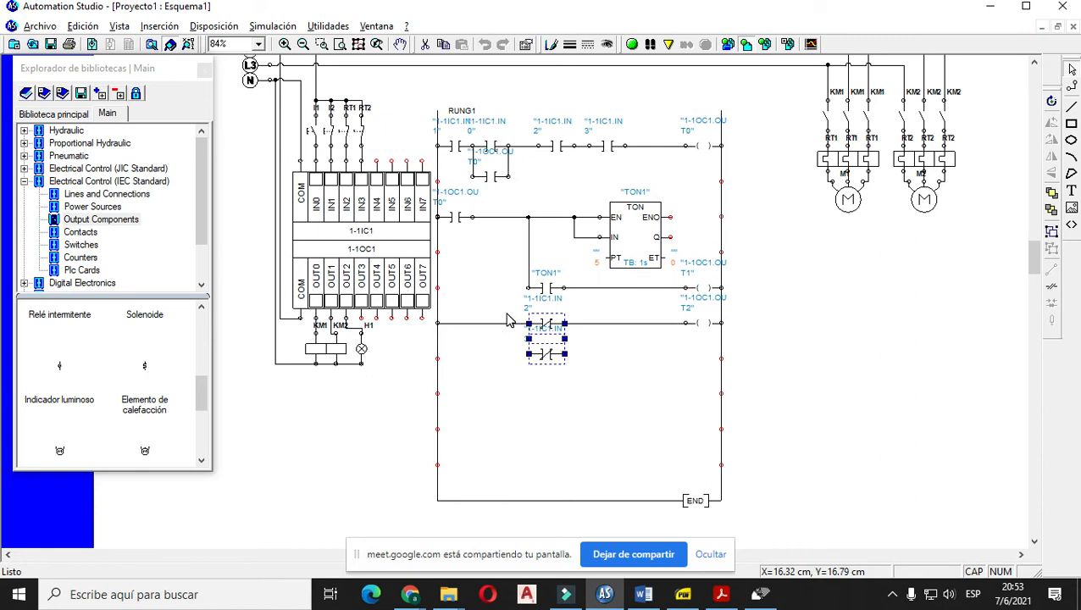
{"action": "key", "text": "Delete"}
{"action": "left_click", "coordinate": [465, 322]}
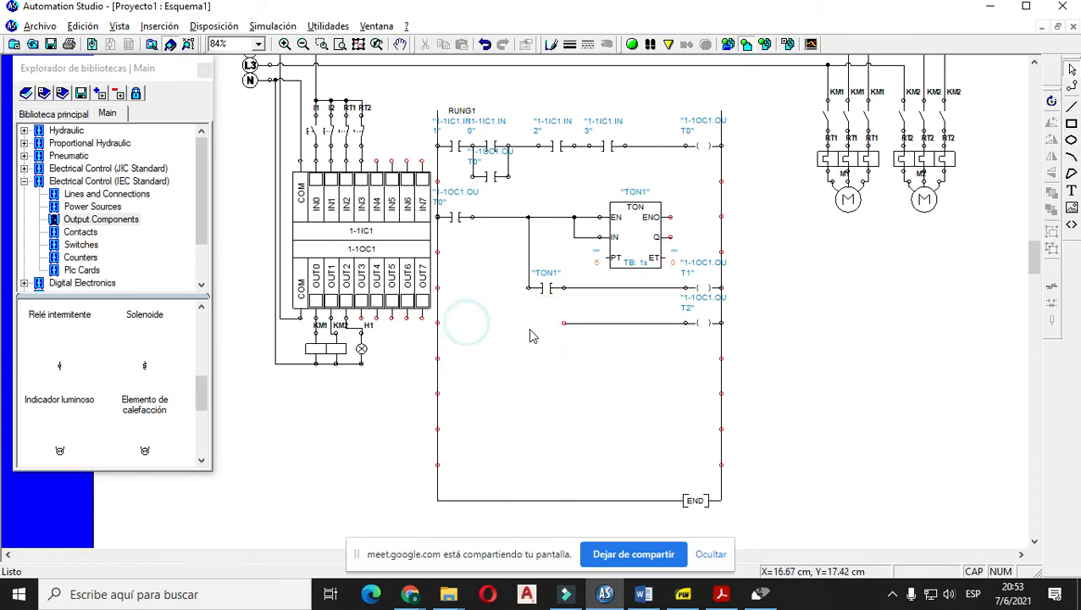
{"action": "left_click", "coordinate": [574, 323]}
{"action": "key", "text": "Delete"}
{"action": "left_click", "coordinate": [701, 323]}
{"action": "key", "text": "Delete"}
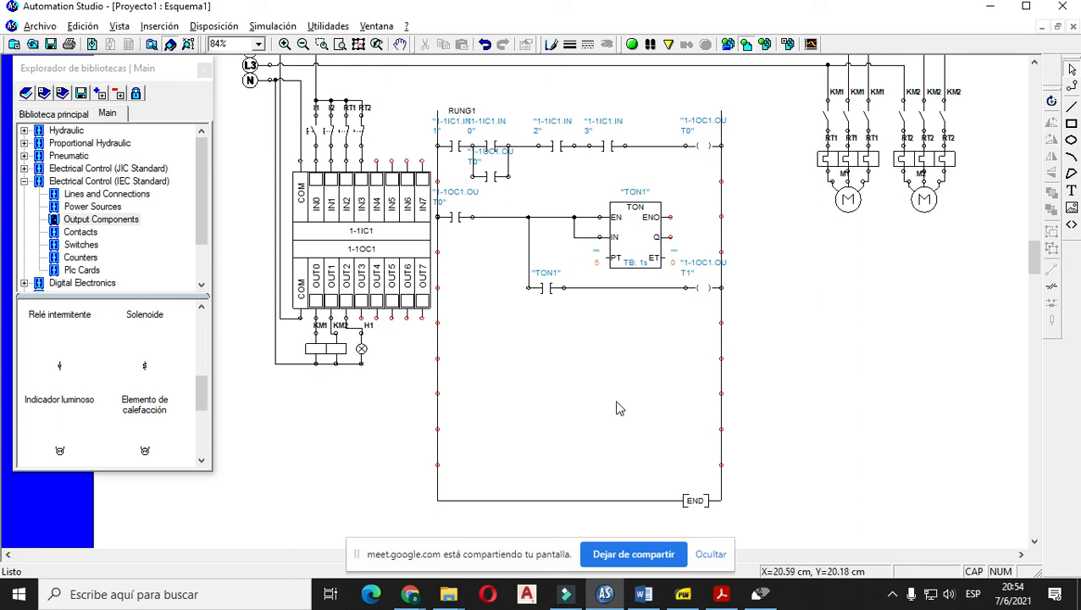
{"action": "left_click", "coordinate": [159, 26]}
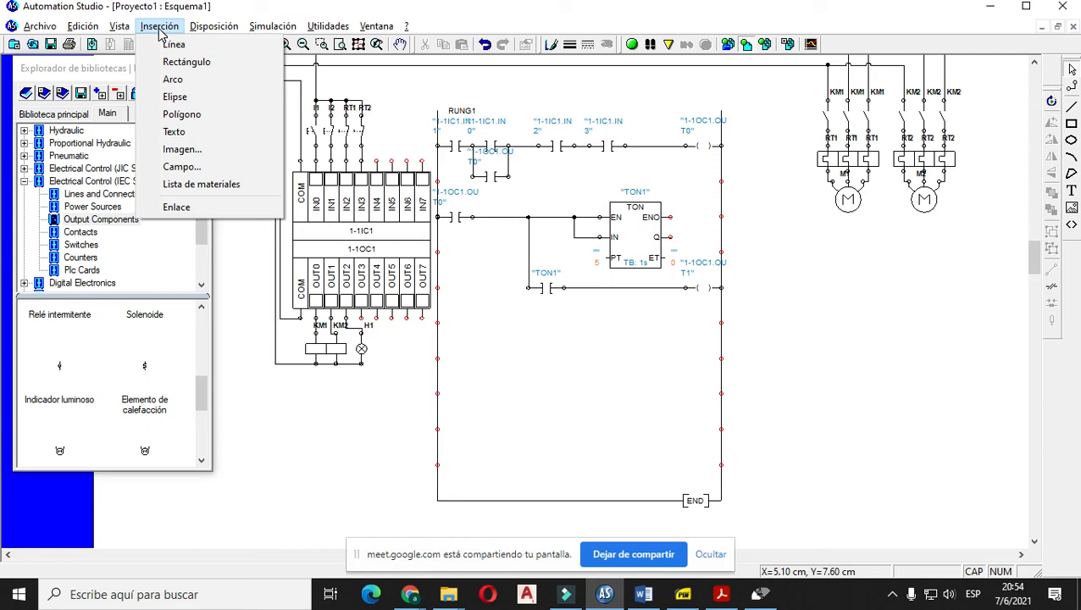
{"action": "left_click", "coordinate": [326, 491]}
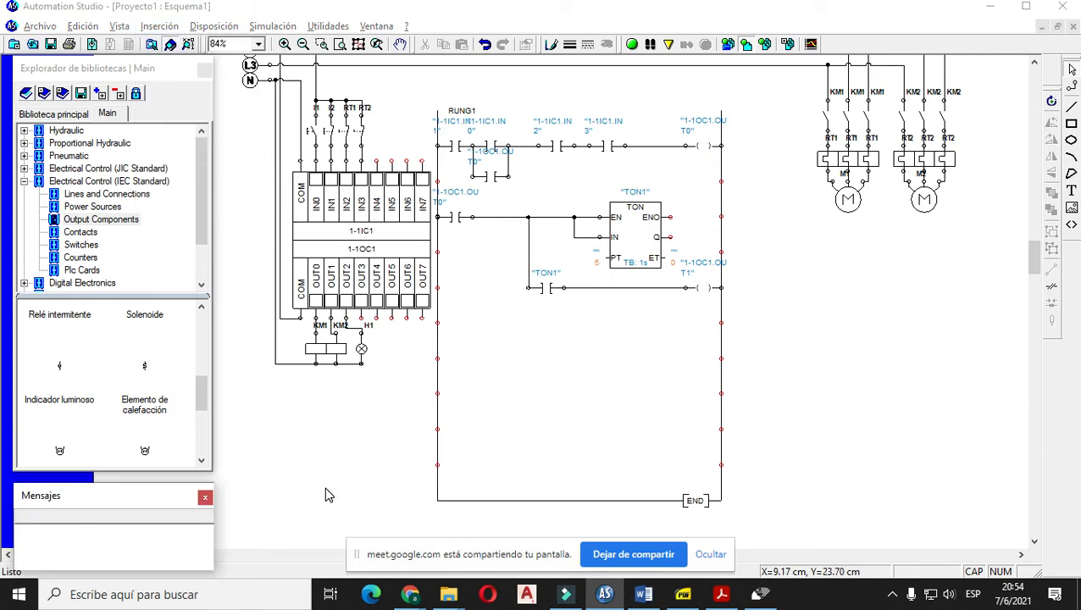
{"action": "left_click", "coordinate": [204, 497]}
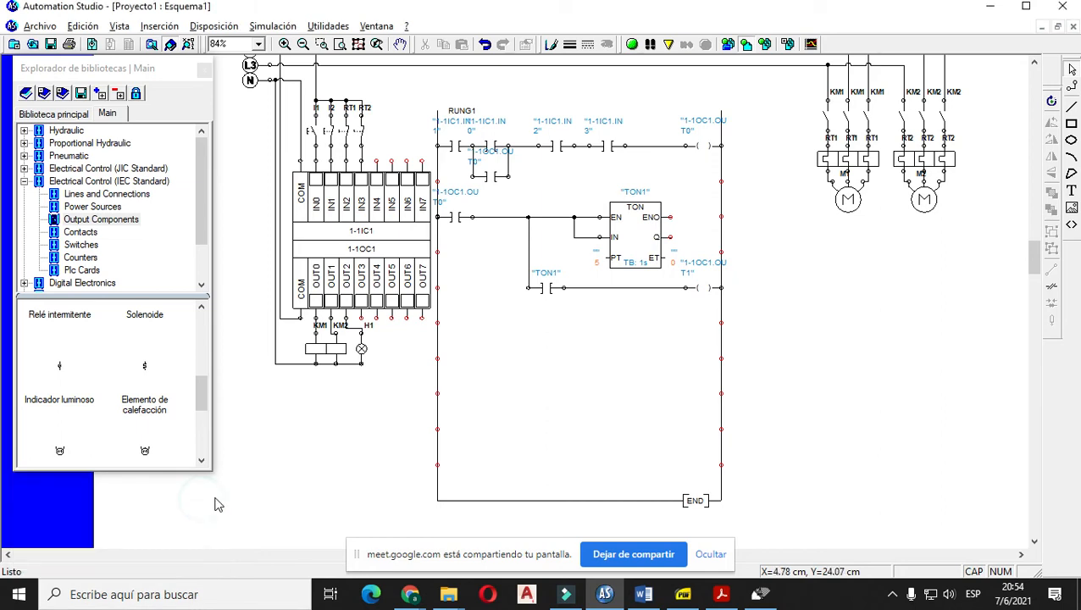
{"action": "key", "text": "ctrl+t"}
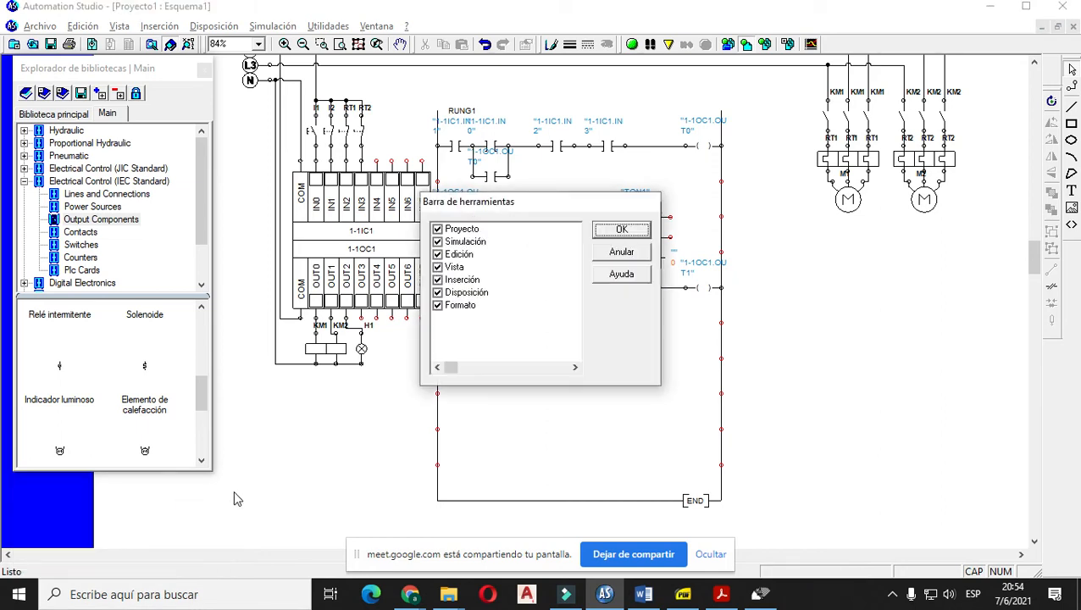
{"action": "left_click", "coordinate": [621, 253]}
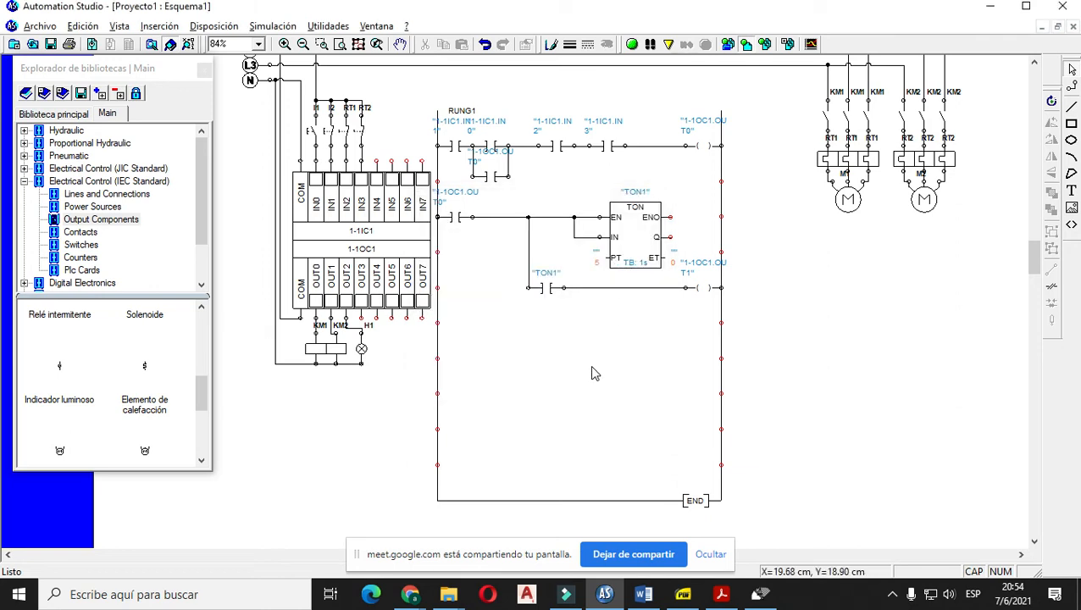
{"action": "key", "text": "ctrl+m"}
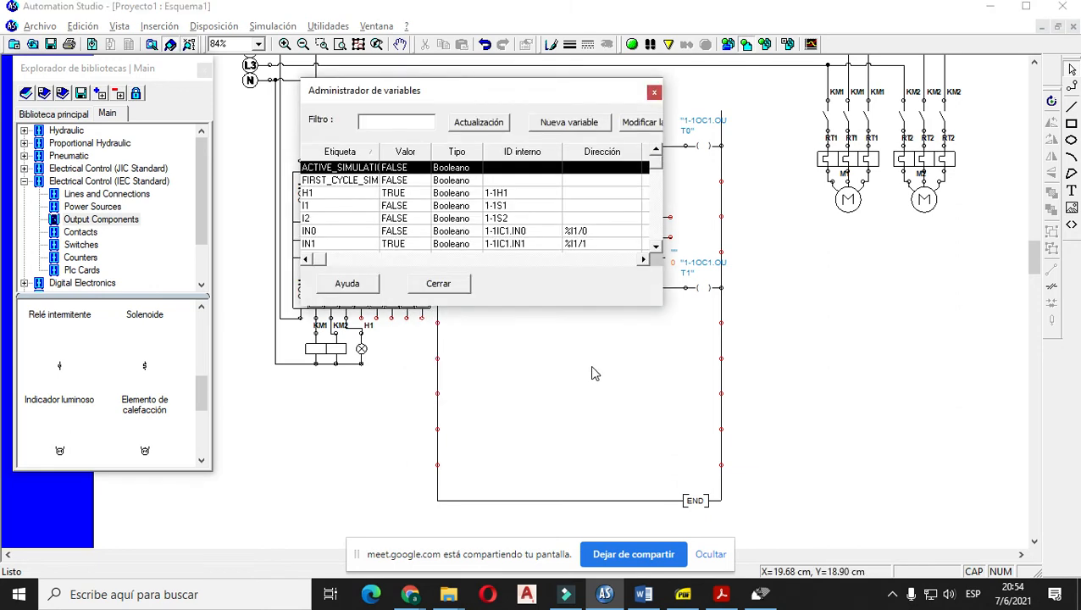
{"action": "left_click", "coordinate": [653, 93]}
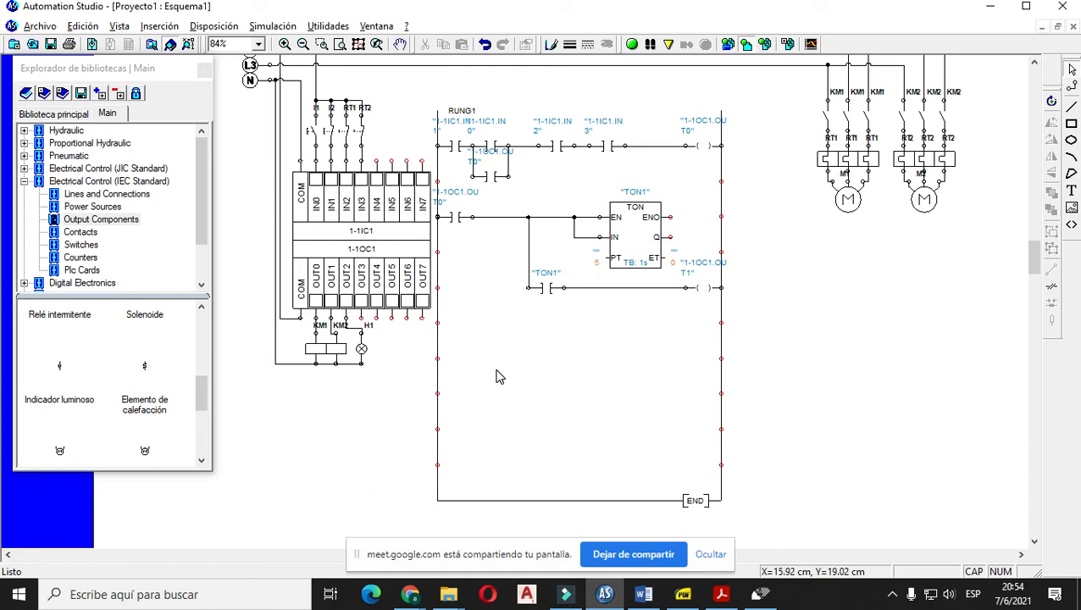
- Add a Boolean variable labelled M1 to the project in the variable manager, leaving its address and description empty
{"action": "key", "text": "F12"}
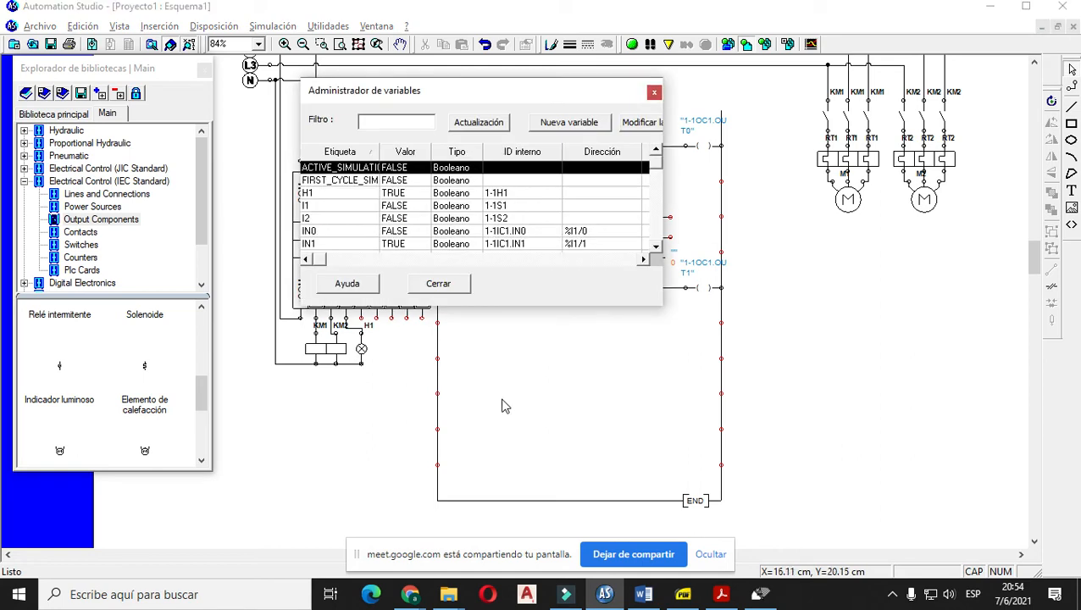
{"action": "left_click", "coordinate": [570, 123]}
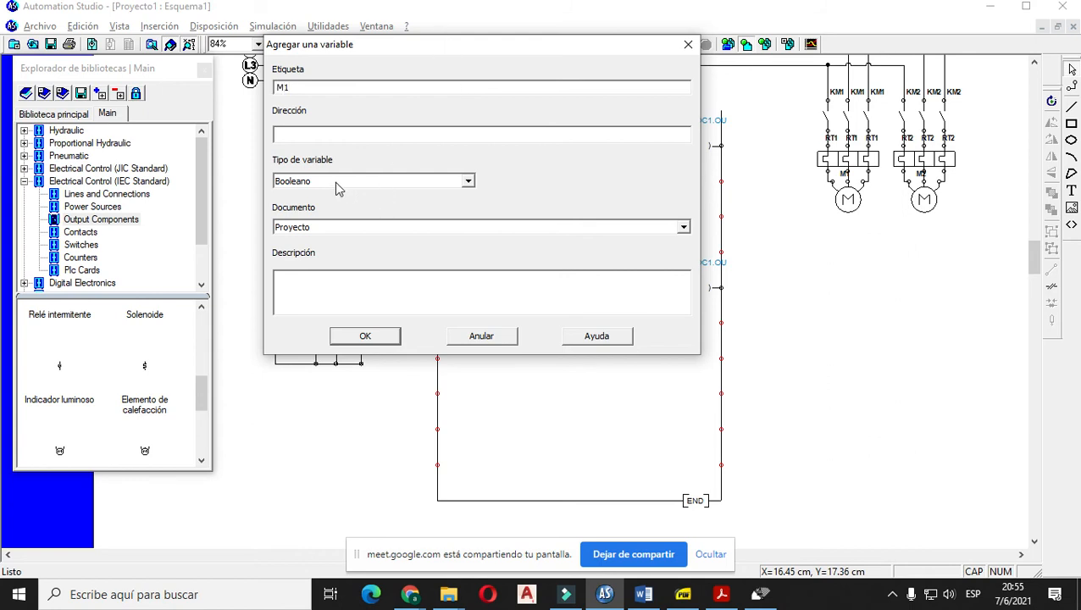
{"action": "left_click", "coordinate": [295, 87]}
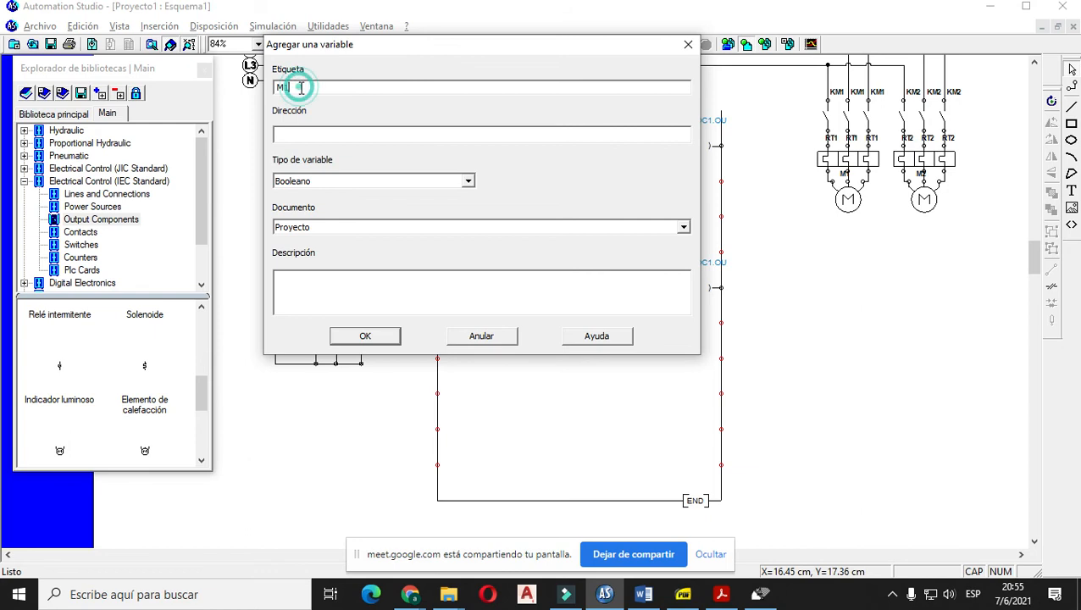
{"action": "left_click", "coordinate": [289, 137]}
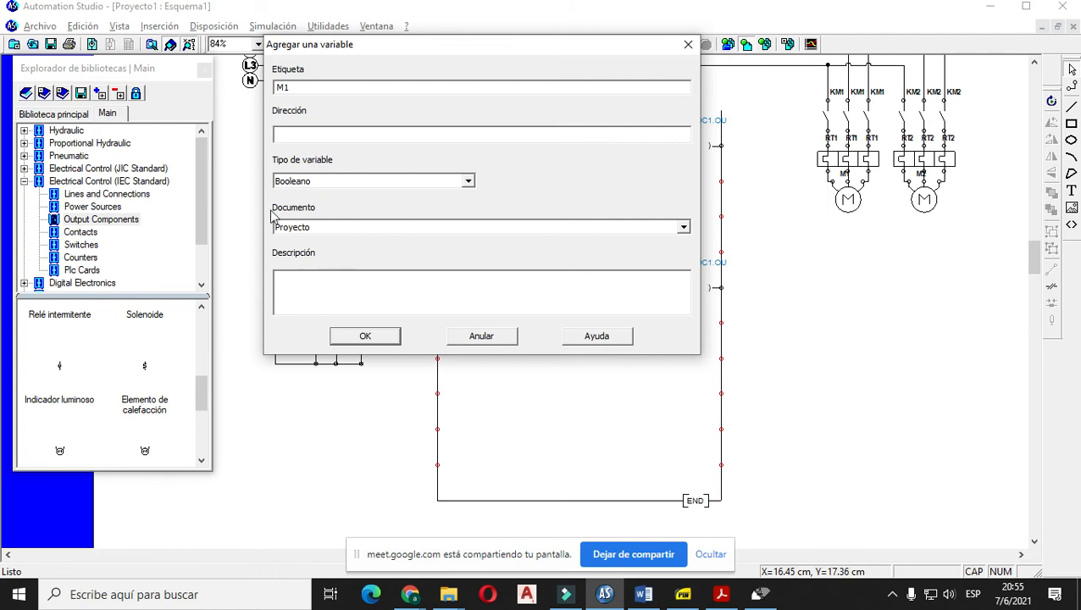
{"action": "left_click", "coordinate": [322, 281]}
{"action": "left_click", "coordinate": [378, 338]}
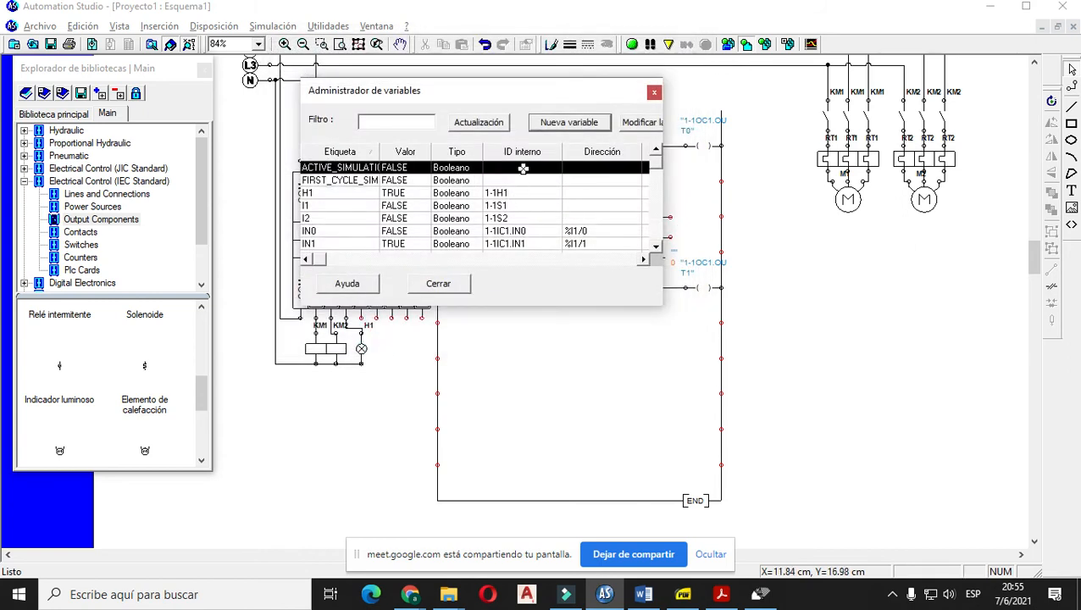
- Add a Boolean project variable labelled M2 with the description Memoria Virtual and close the variable manager
{"action": "left_click", "coordinate": [566, 124]}
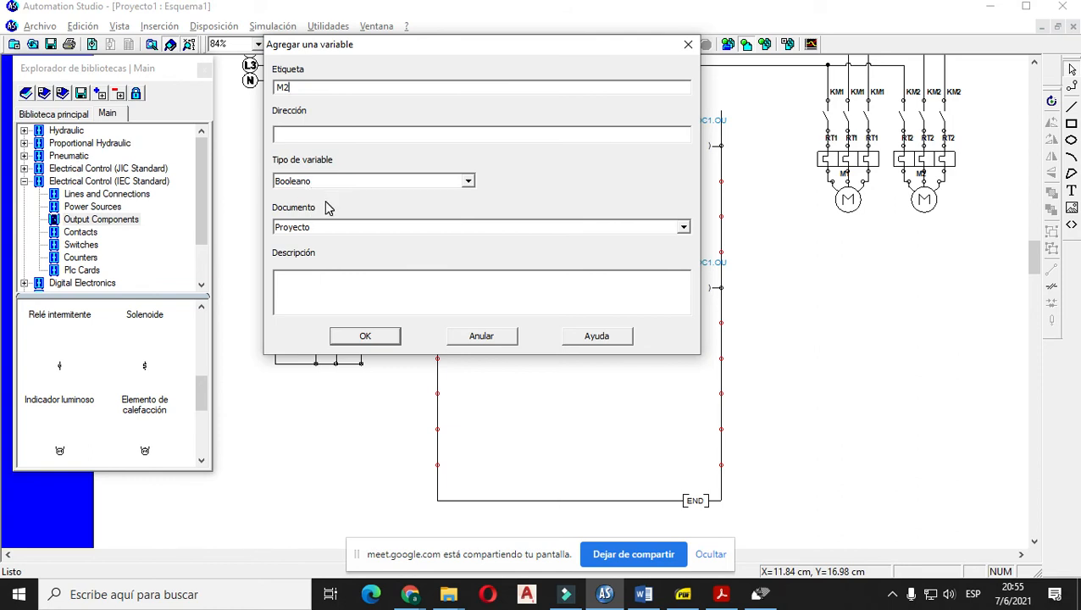
{"action": "left_click", "coordinate": [313, 280]}
{"action": "type", "text": "Memoria  Virtual"}
{"action": "left_click", "coordinate": [366, 336]}
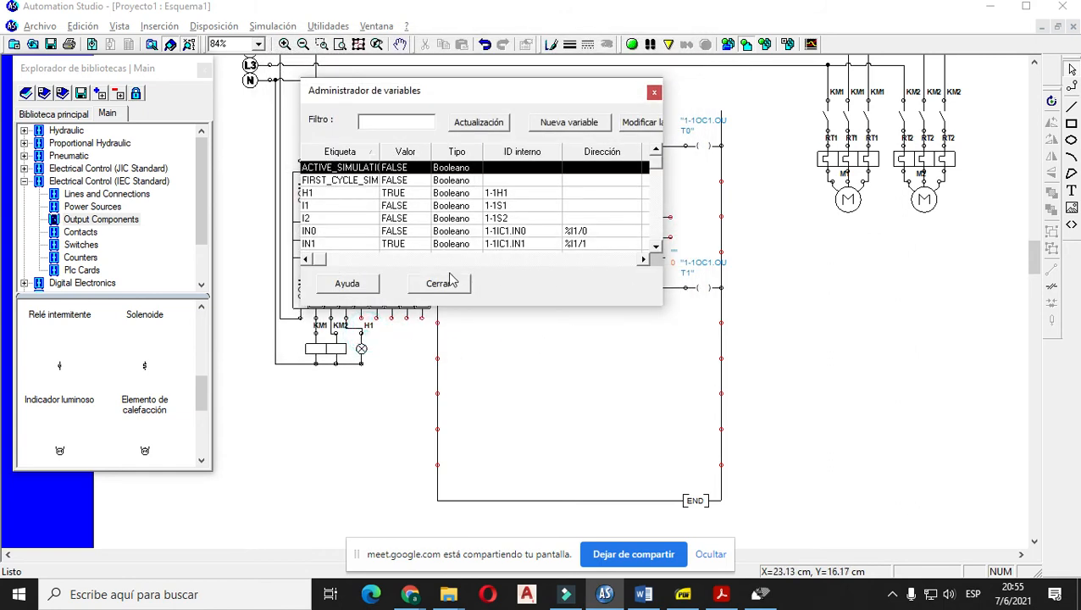
{"action": "left_click", "coordinate": [653, 91]}
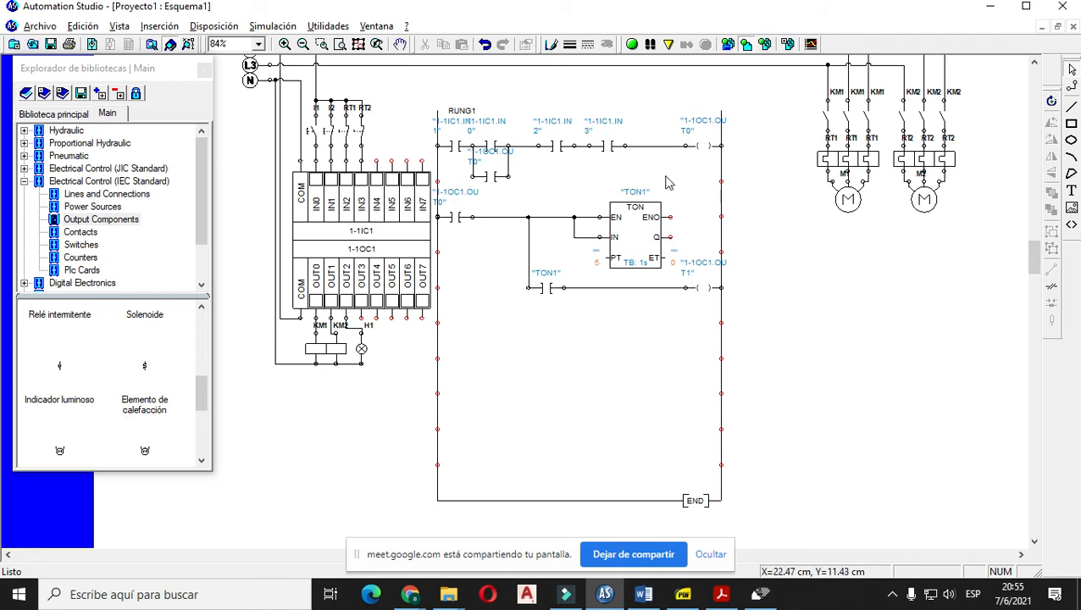
- Reassign the output coil of the first rung from OUT0 to the internal memory variable M1
{"action": "left_click", "coordinate": [695, 144]}
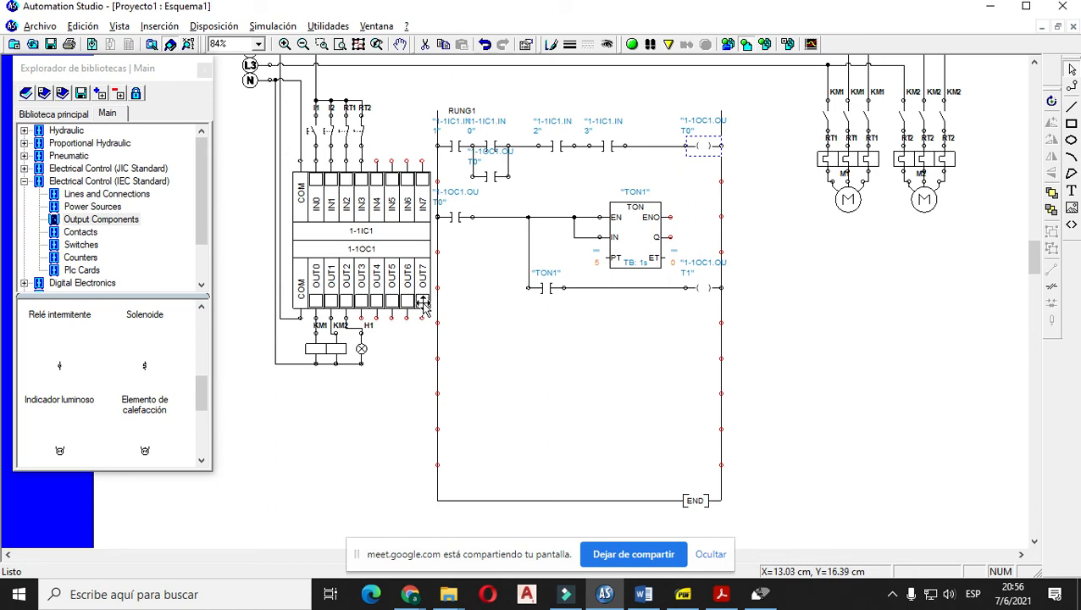
{"action": "double_click", "coordinate": [693, 146]}
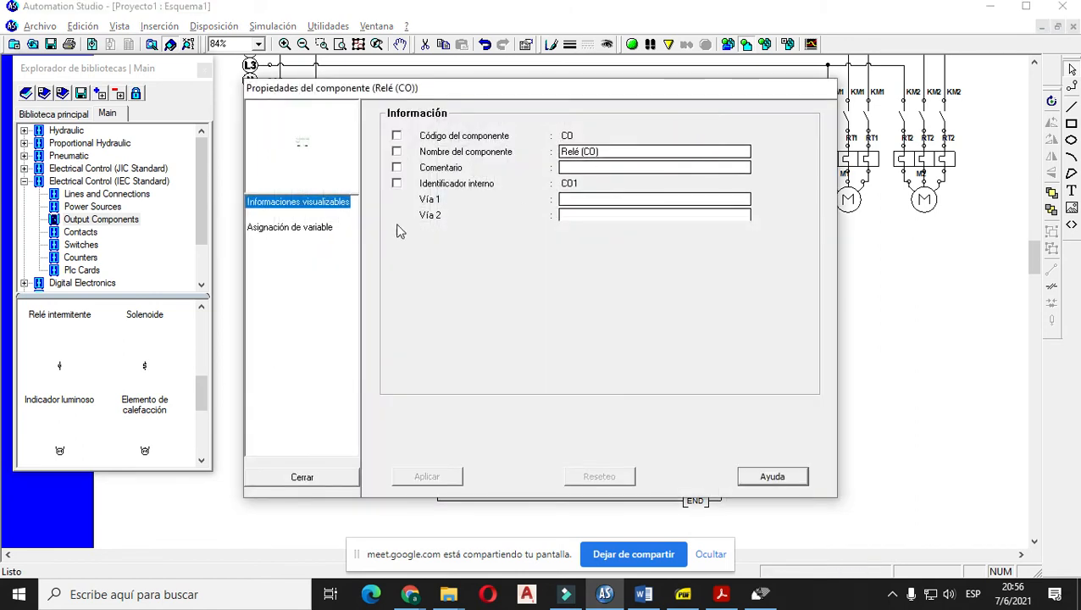
{"action": "left_click", "coordinate": [317, 227]}
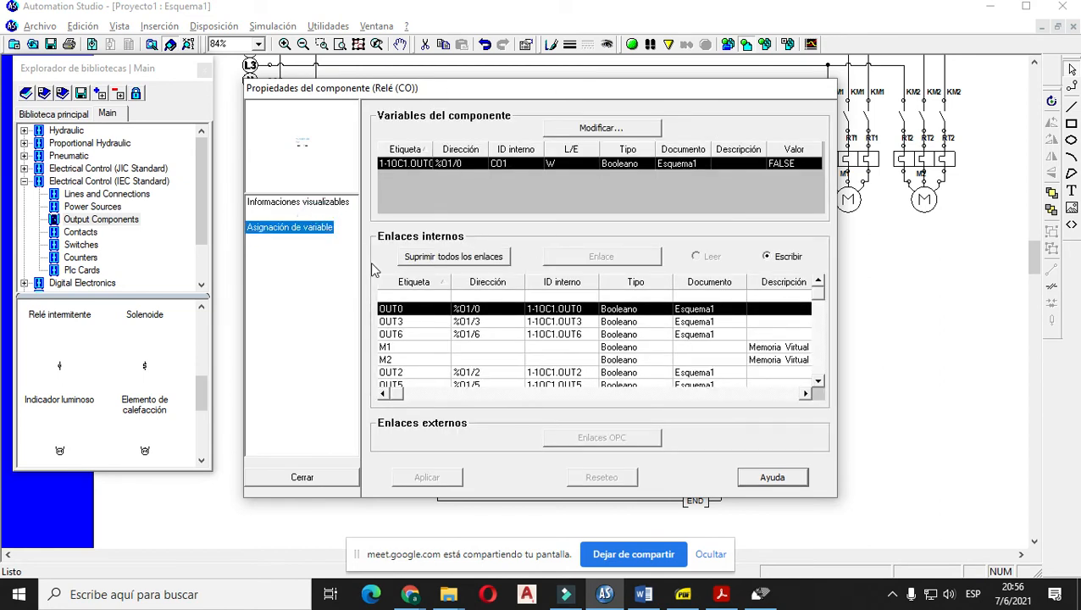
{"action": "left_click", "coordinate": [422, 346]}
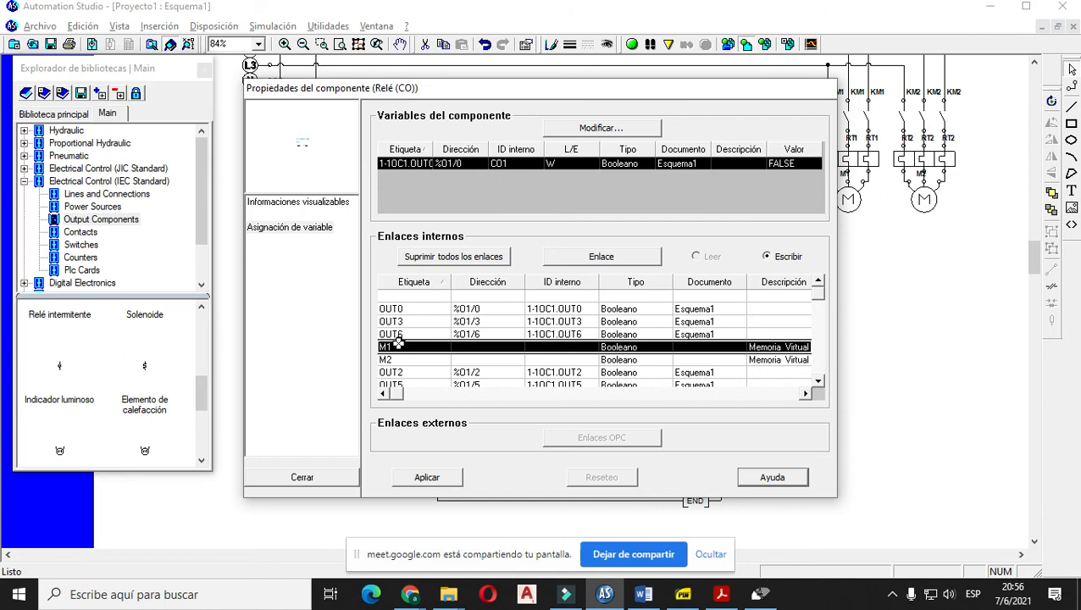
{"action": "left_click", "coordinate": [449, 477]}
{"action": "left_click", "coordinate": [340, 476]}
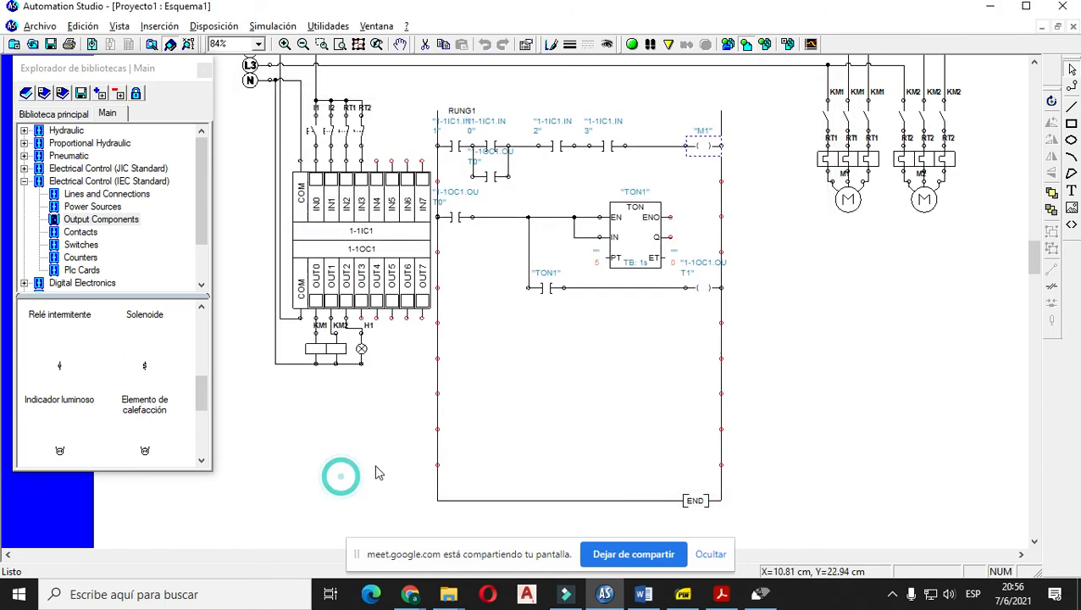
{"action": "left_click", "coordinate": [764, 175]}
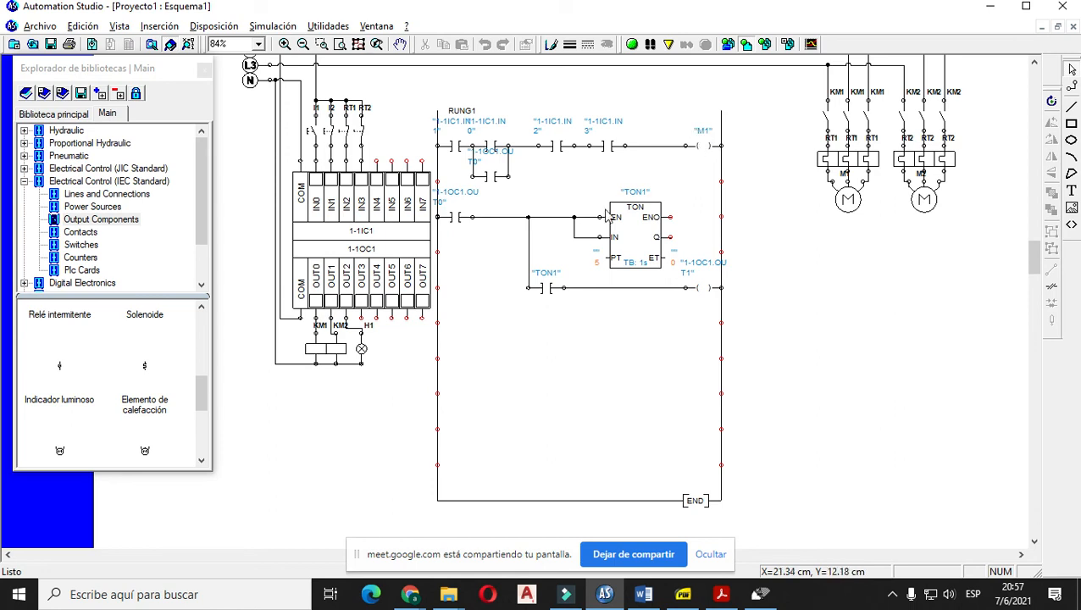
- Move the TON1 timer rung and its OUT1 branch down the ladder to leave an empty rung below the M1 rung
{"action": "left_click_drag", "start_coordinate": [814, 335], "coordinate": [434, 183]}
{"action": "key", "text": "Down"}
{"action": "key", "text": "Down"}
{"action": "key", "text": "Down"}
{"action": "key", "text": "Down"}
{"action": "key", "text": "Down"}
{"action": "key", "text": "Down"}
{"action": "key", "text": "Down"}
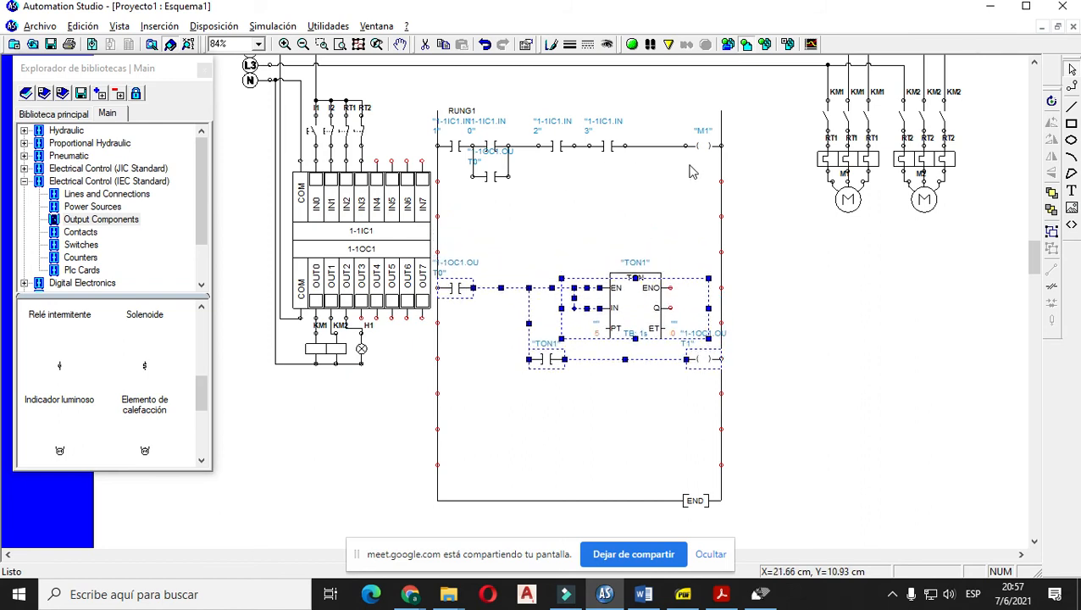
{"action": "left_click", "coordinate": [801, 214]}
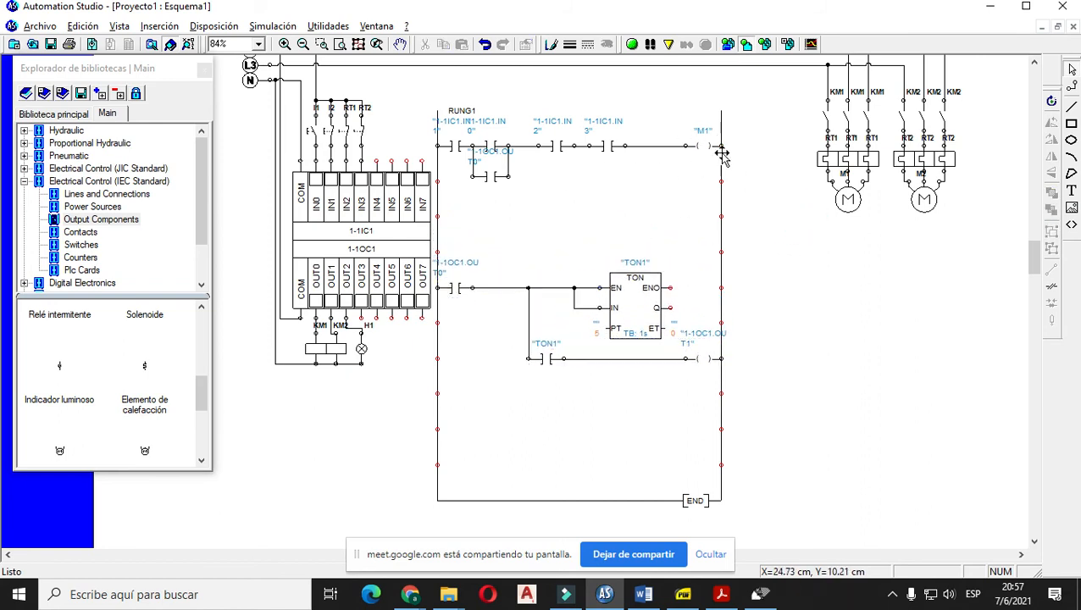
- Place a normally open ladder contact at the start of the empty second rung and link it to variable M1
{"action": "left_click", "coordinate": [24, 182]}
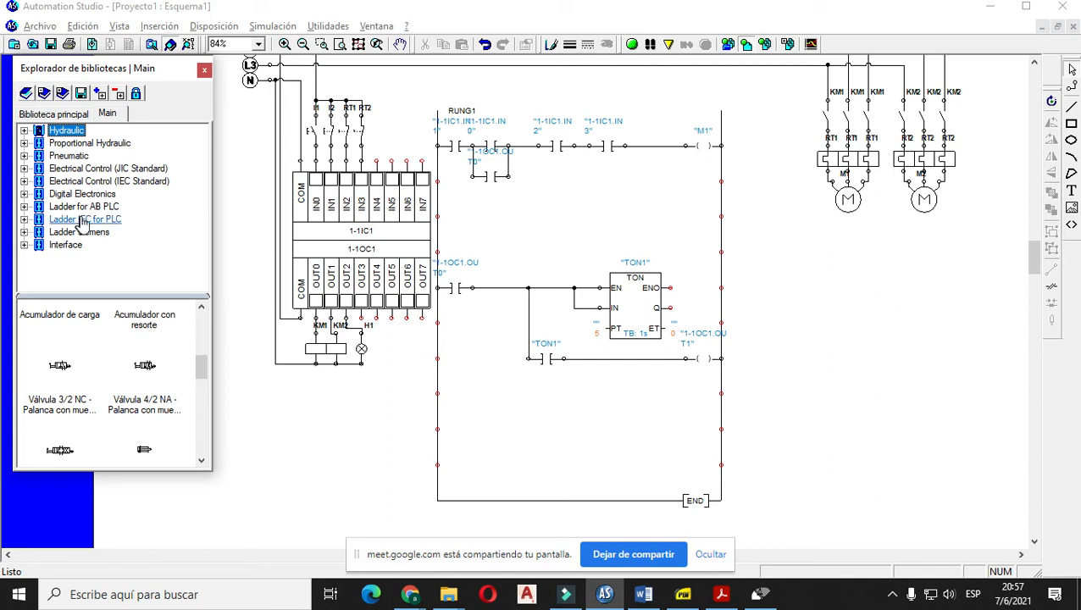
{"action": "left_click", "coordinate": [23, 220]}
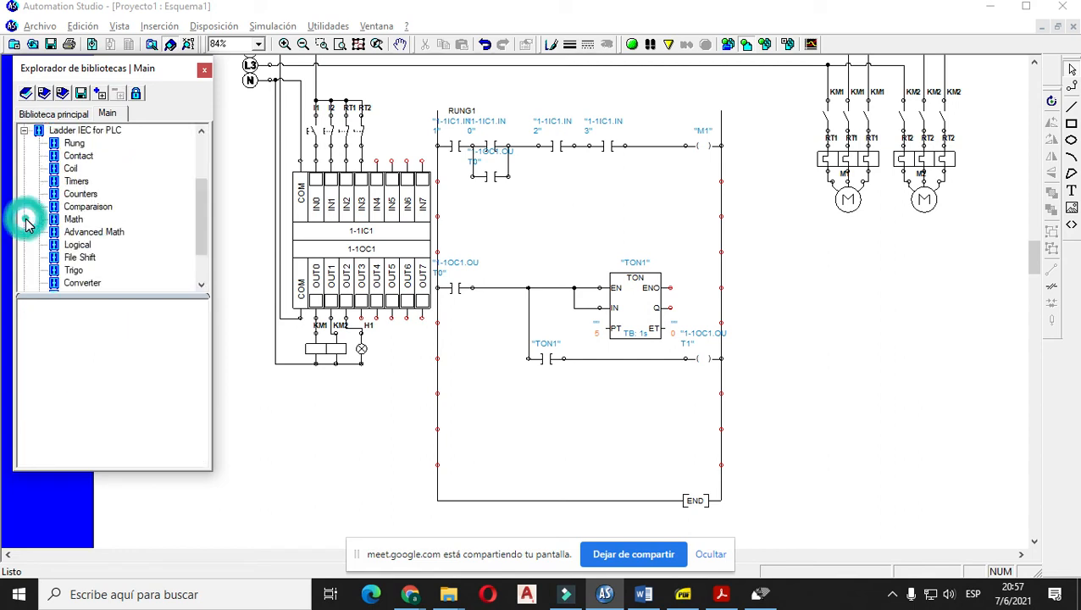
{"action": "left_click", "coordinate": [76, 158]}
{"action": "left_click_drag", "start_coordinate": [62, 354], "coordinate": [462, 222]}
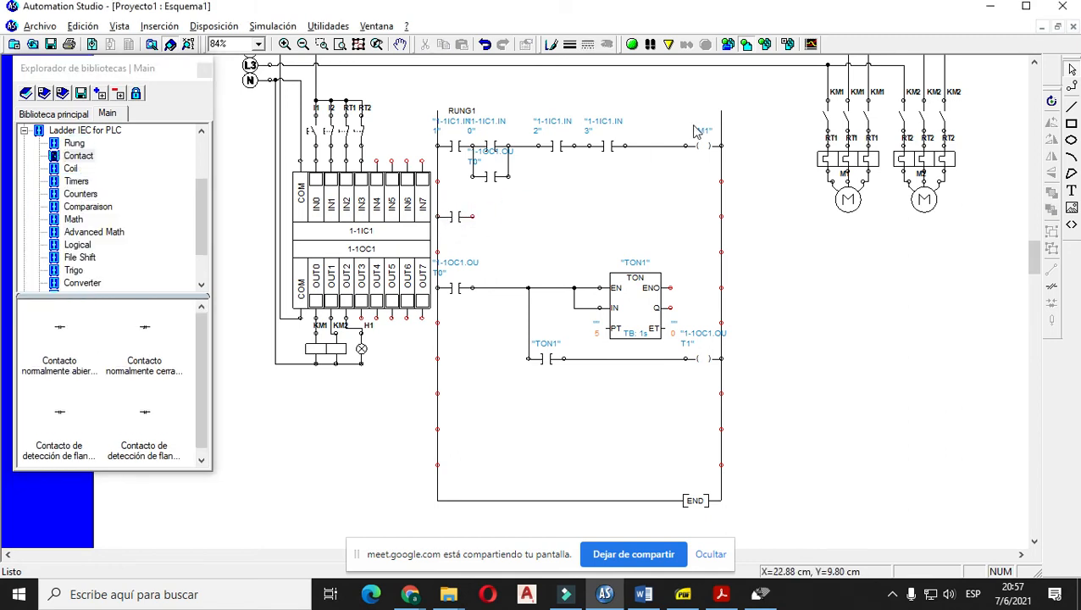
{"action": "double_click", "coordinate": [454, 216]}
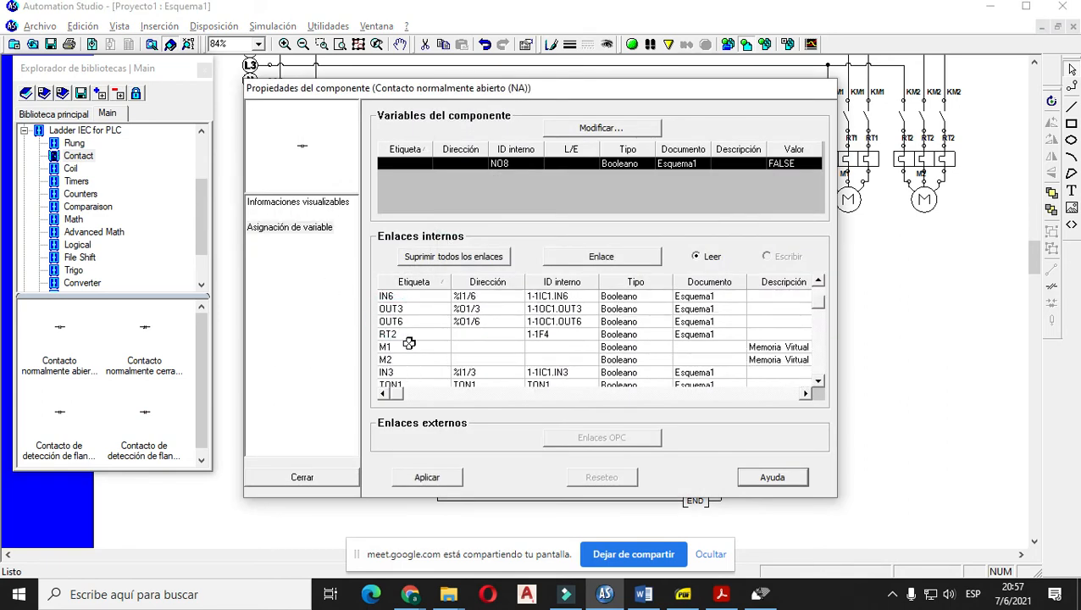
{"action": "left_click", "coordinate": [409, 346]}
{"action": "left_click", "coordinate": [429, 479]}
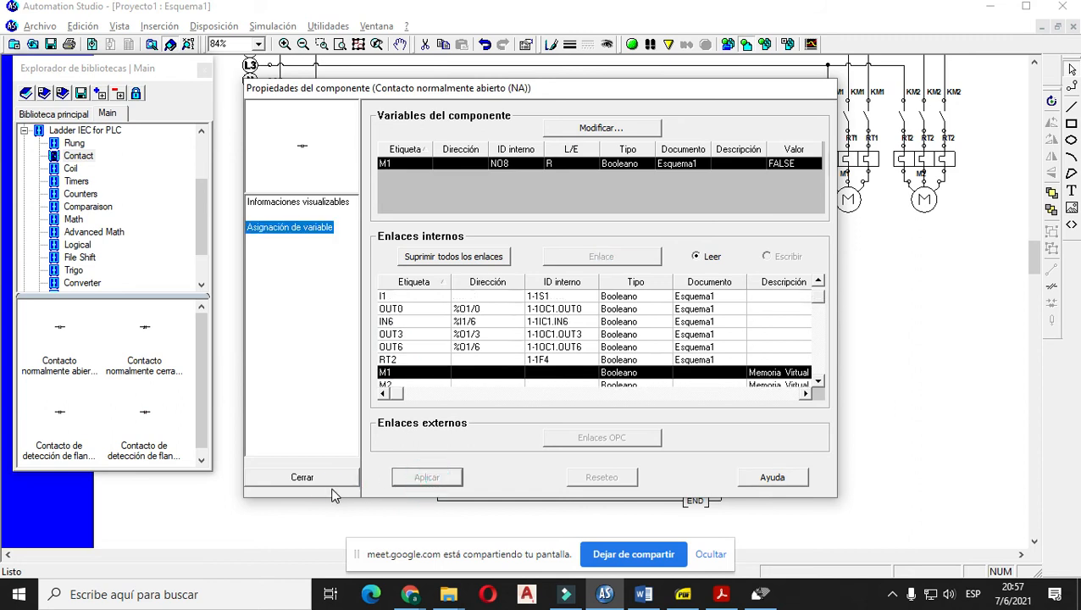
{"action": "left_click", "coordinate": [323, 477]}
{"action": "left_click", "coordinate": [653, 221]}
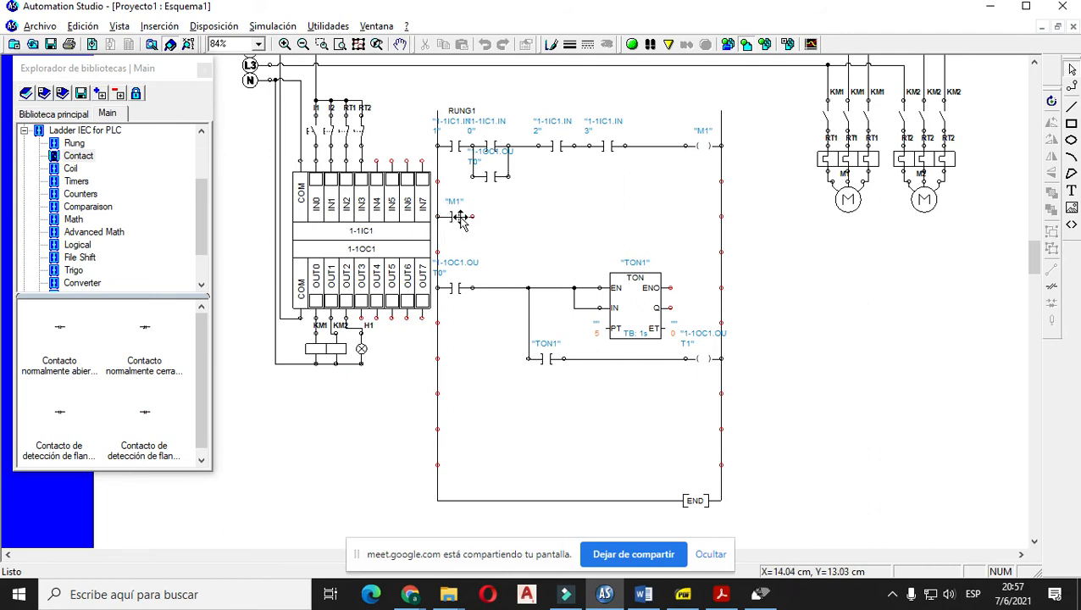
- Add a relay coil linked to OUT0 at the end of the second rung and wire it to the M1 contact
{"action": "left_click", "coordinate": [70, 168]}
{"action": "left_click_drag", "start_coordinate": [74, 344], "coordinate": [717, 242]}
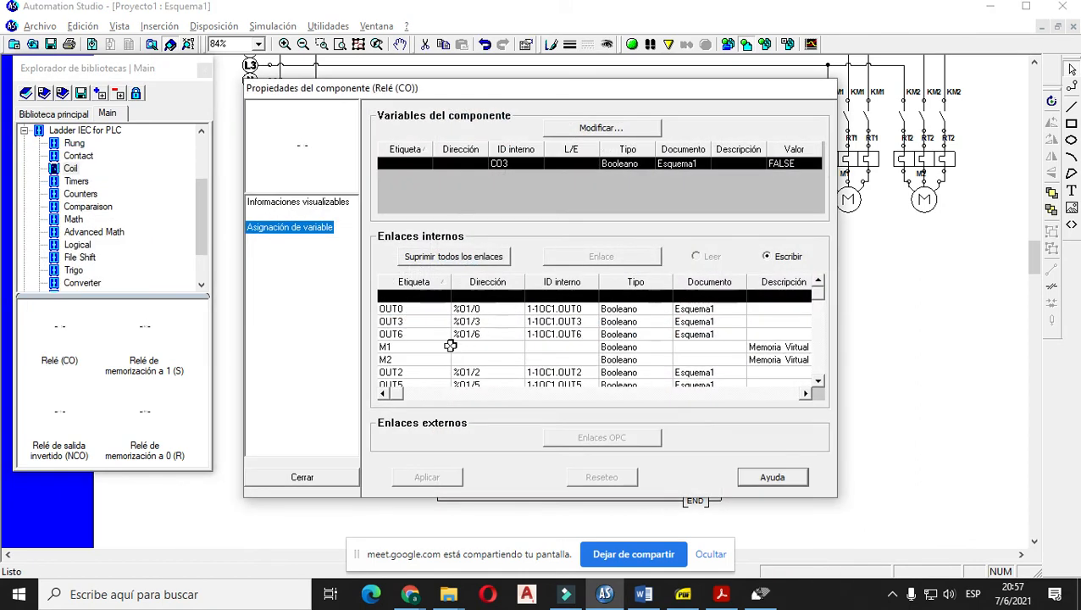
{"action": "left_click", "coordinate": [413, 309]}
{"action": "left_click", "coordinate": [441, 478]}
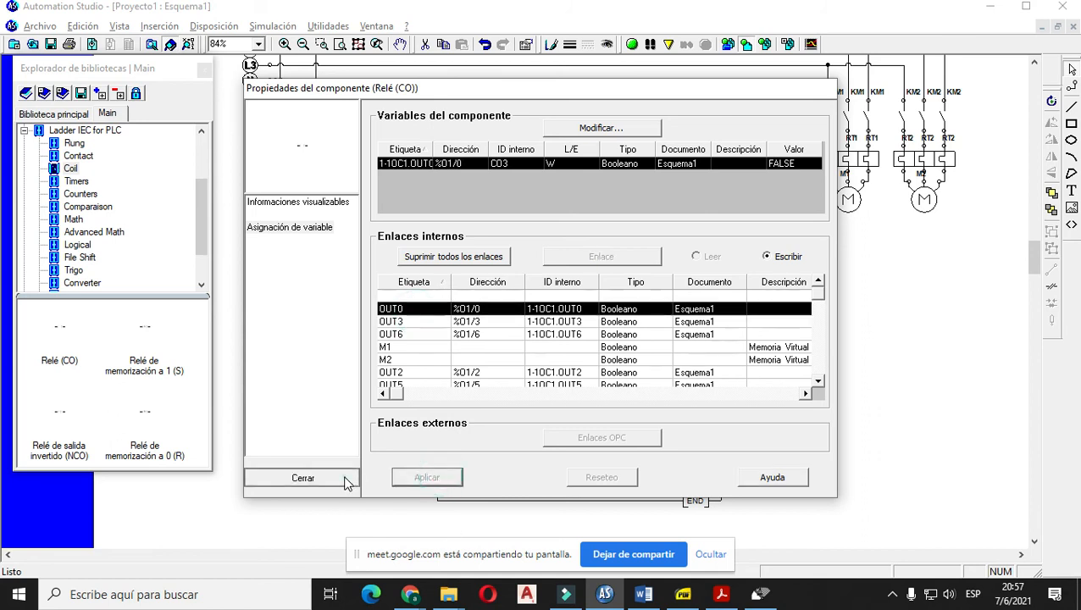
{"action": "left_click", "coordinate": [303, 477]}
{"action": "left_click_drag", "start_coordinate": [472, 216], "coordinate": [687, 217]}
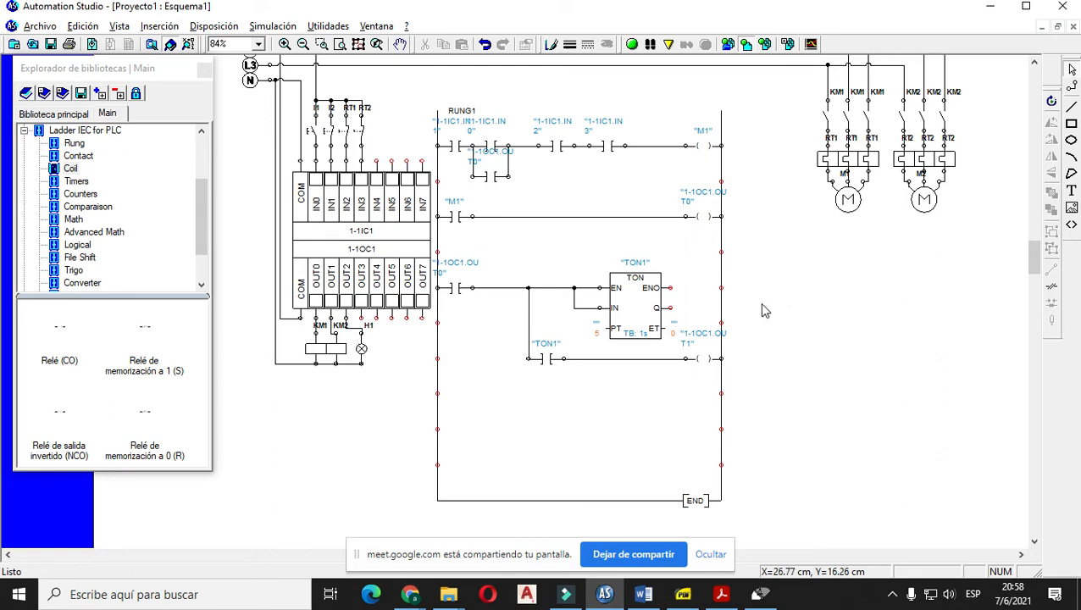
- Delete the TON1 timer rung with its OUT1 branch and briefly run the simulation to check the remaining rungs
{"action": "left_click_drag", "start_coordinate": [789, 409], "coordinate": [437, 259]}
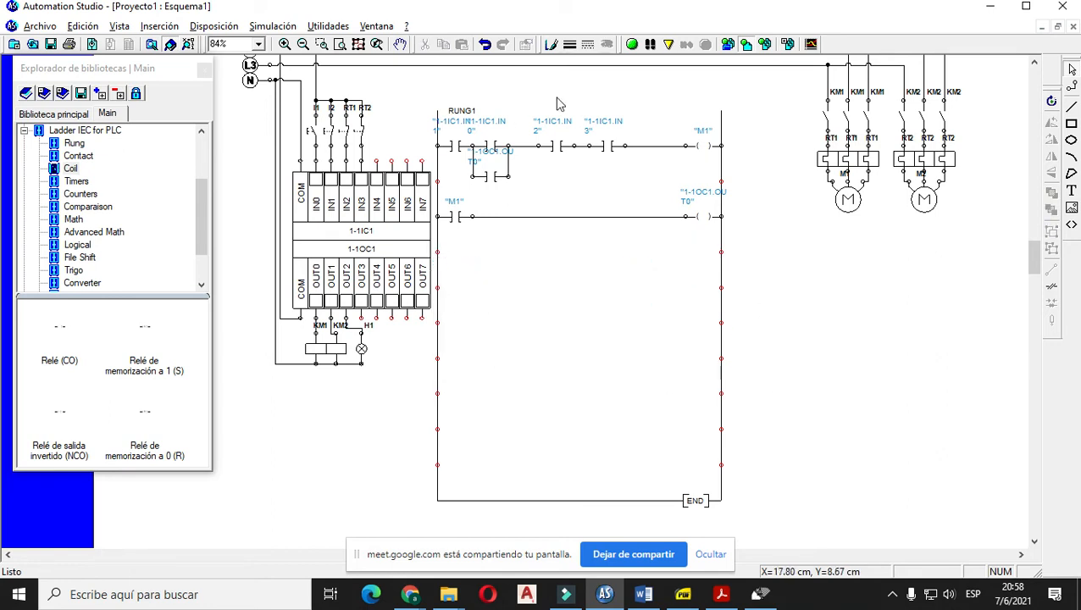
{"action": "left_click", "coordinate": [632, 44]}
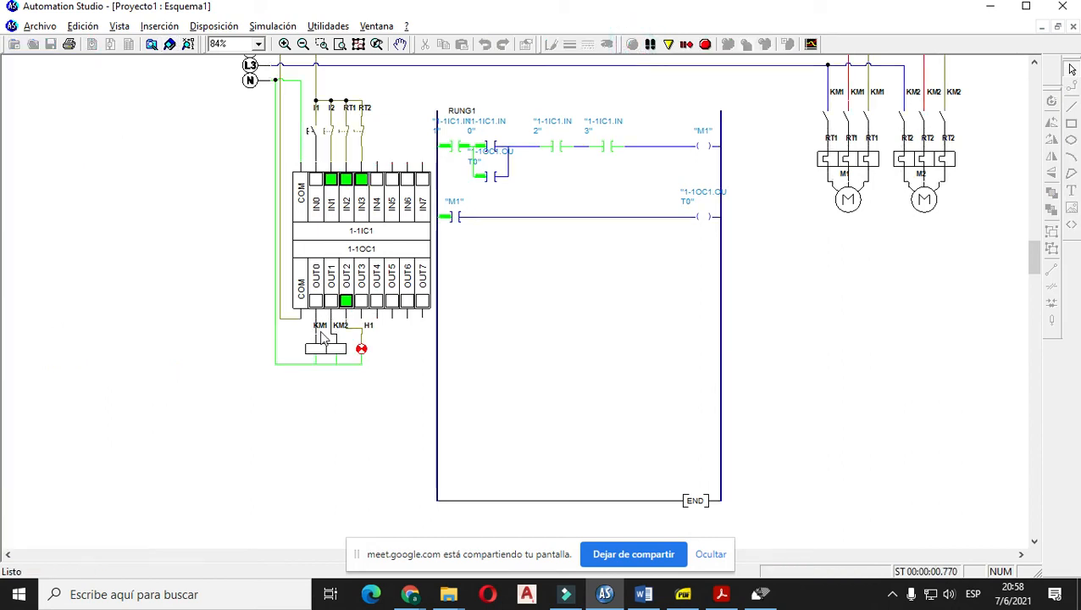
{"action": "left_click", "coordinate": [704, 44]}
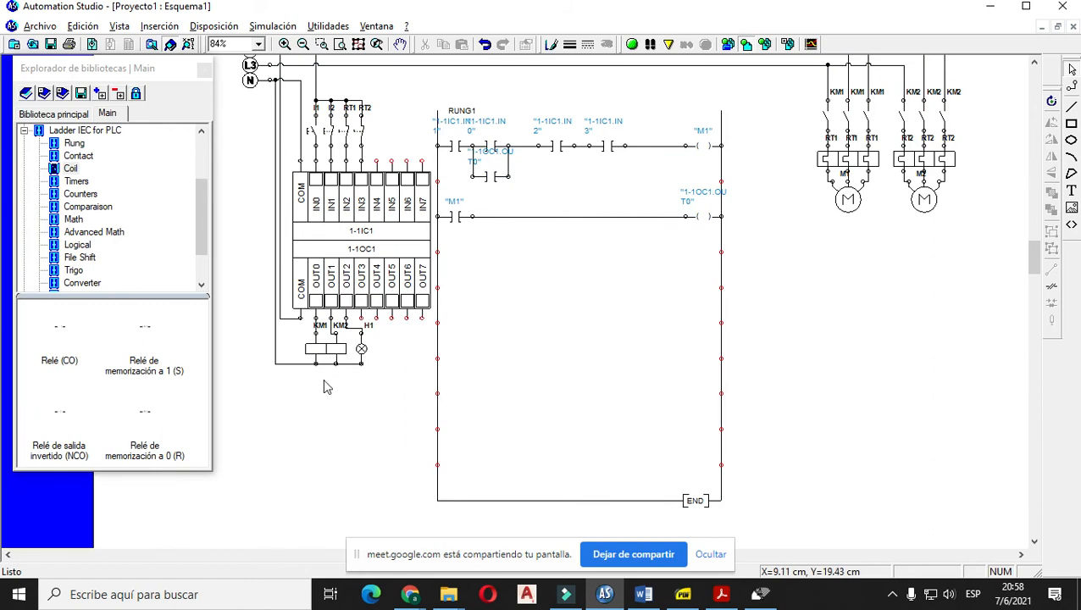
- Delete the H1 indicator lamp together with its wires to OUT2 and the neutral line
{"action": "left_click", "coordinate": [362, 348]}
{"action": "left_click_drag", "start_coordinate": [362, 348], "coordinate": [352, 329]}
{"action": "key", "text": "Delete"}
{"action": "left_click", "coordinate": [353, 363]}
{"action": "key", "text": "Delete"}
- Run and stop the simulation twice to check the state of the output card without the H1 lamp
{"action": "left_click", "coordinate": [631, 44]}
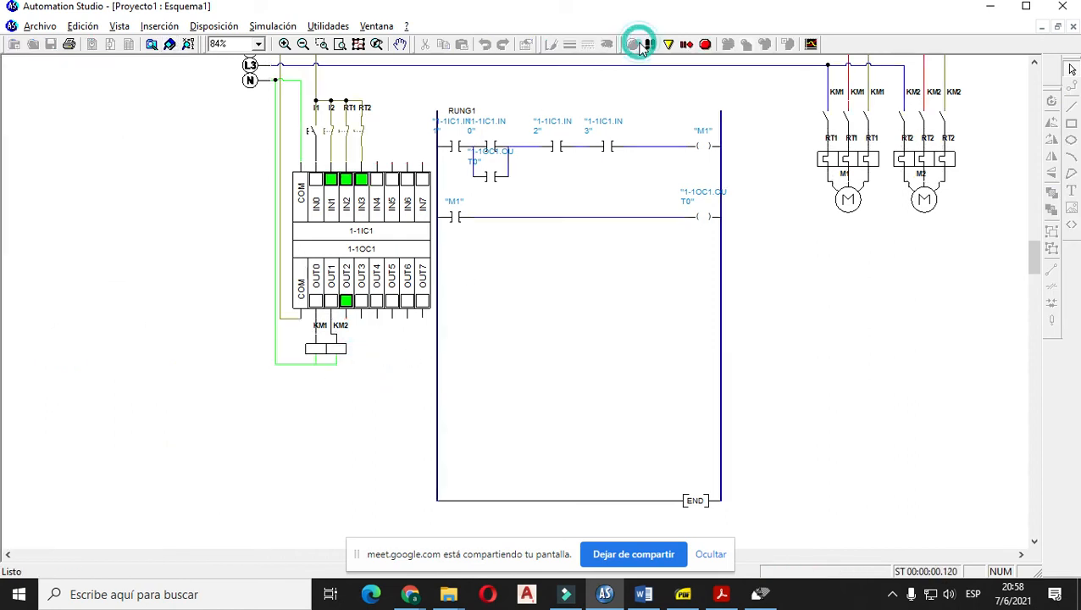
{"action": "left_click", "coordinate": [560, 299]}
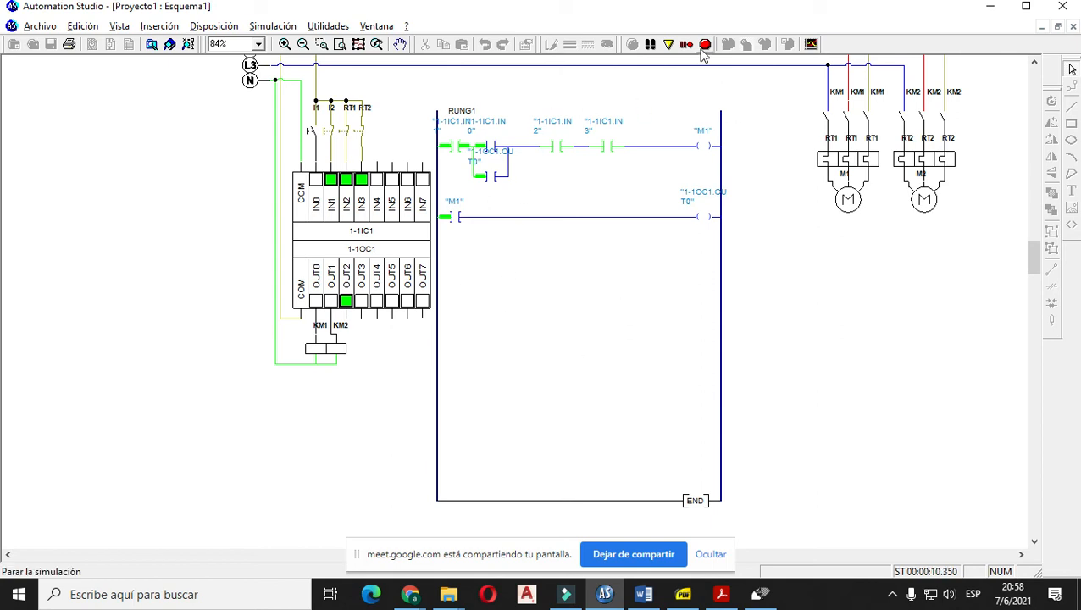
{"action": "left_click", "coordinate": [704, 45]}
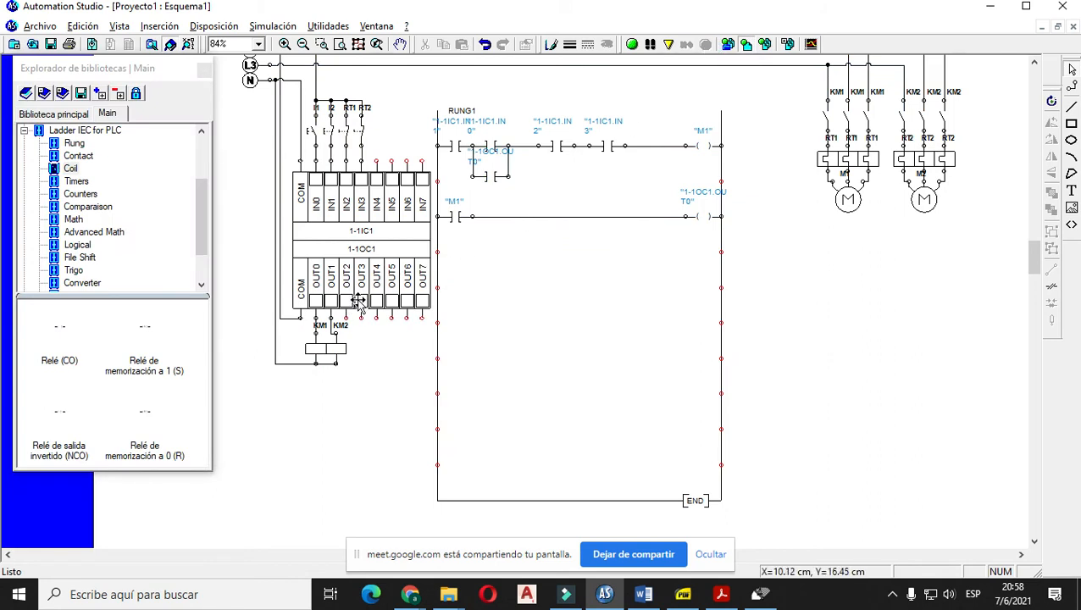
{"action": "left_click", "coordinate": [632, 45]}
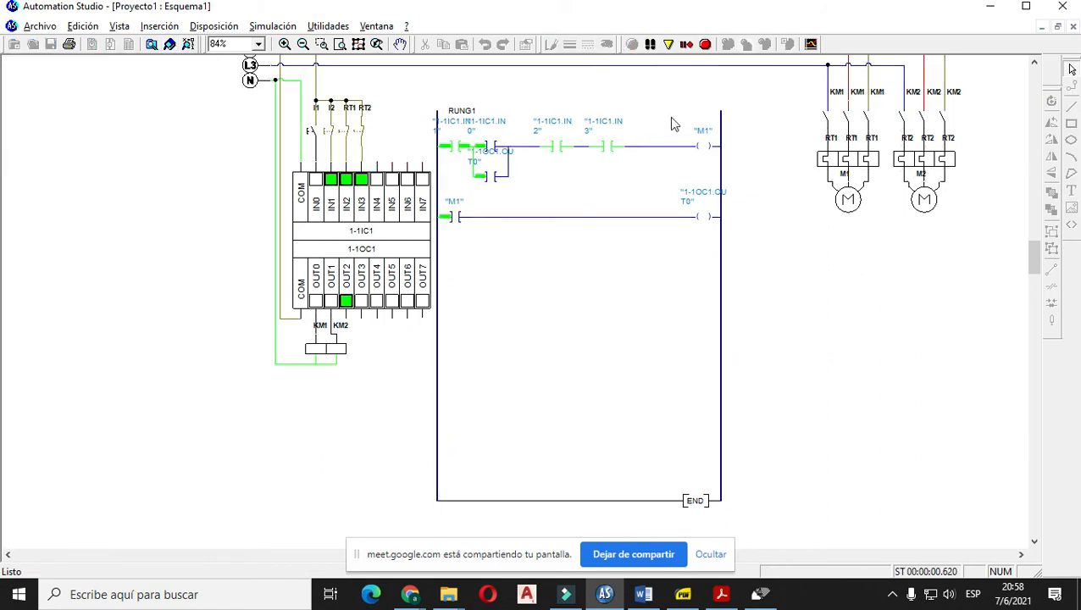
{"action": "left_click", "coordinate": [704, 44]}
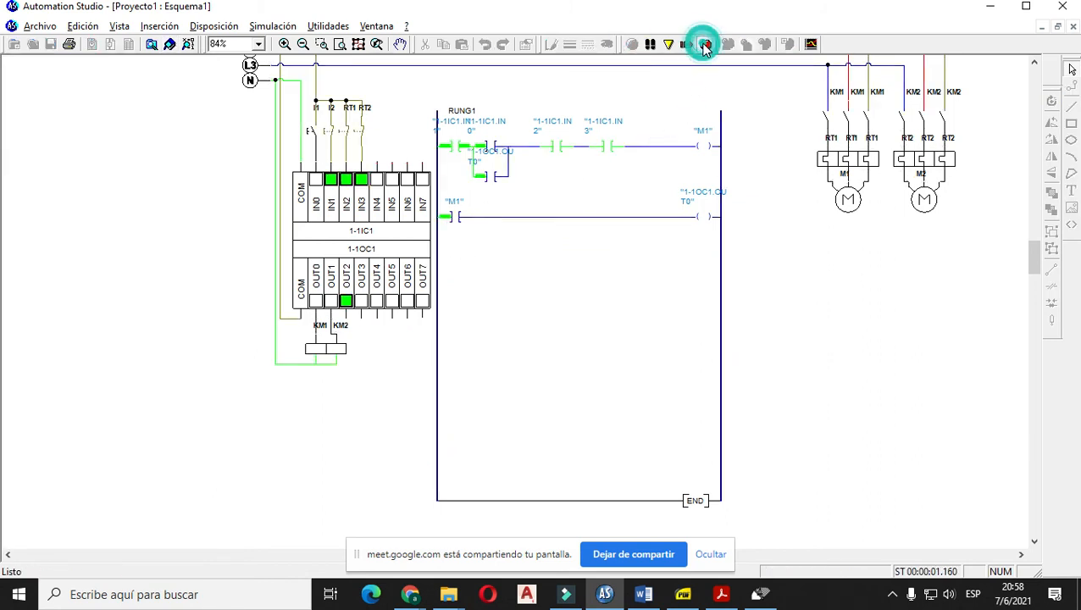
- Replace the PLC output card with a new Tarjeta de salidas API below the input card and test it in simulation
{"action": "left_click", "coordinate": [372, 275]}
{"action": "key", "text": "Delete"}
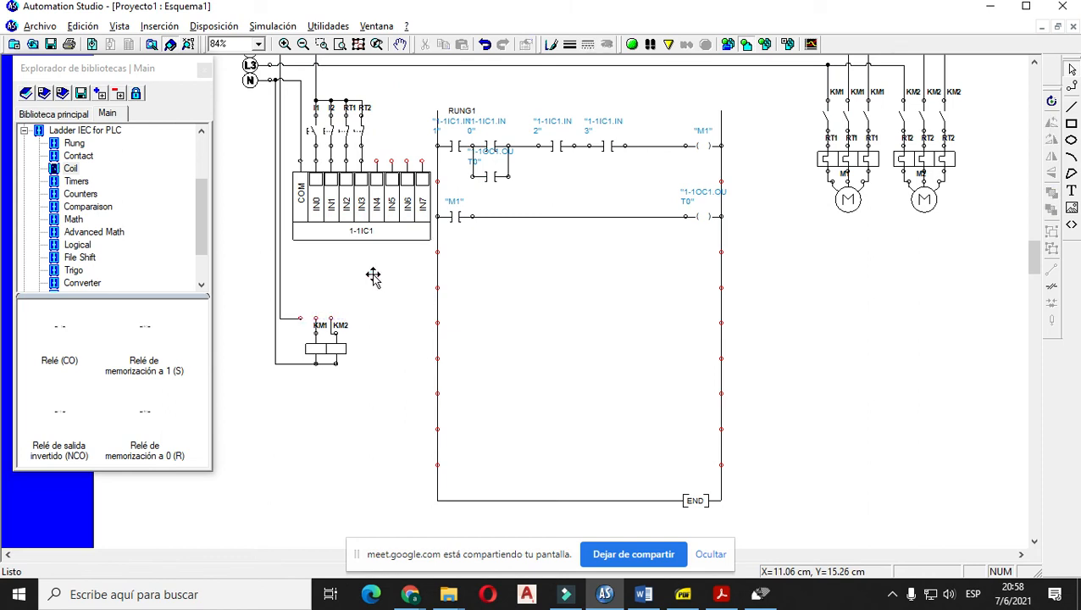
{"action": "left_click", "coordinate": [23, 130]}
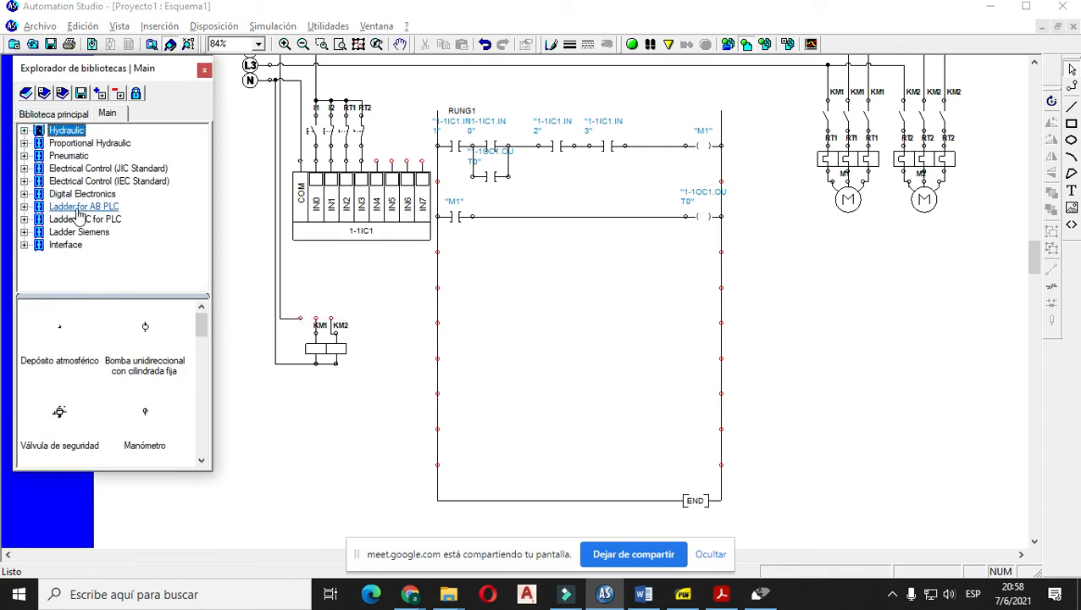
{"action": "left_click", "coordinate": [24, 181]}
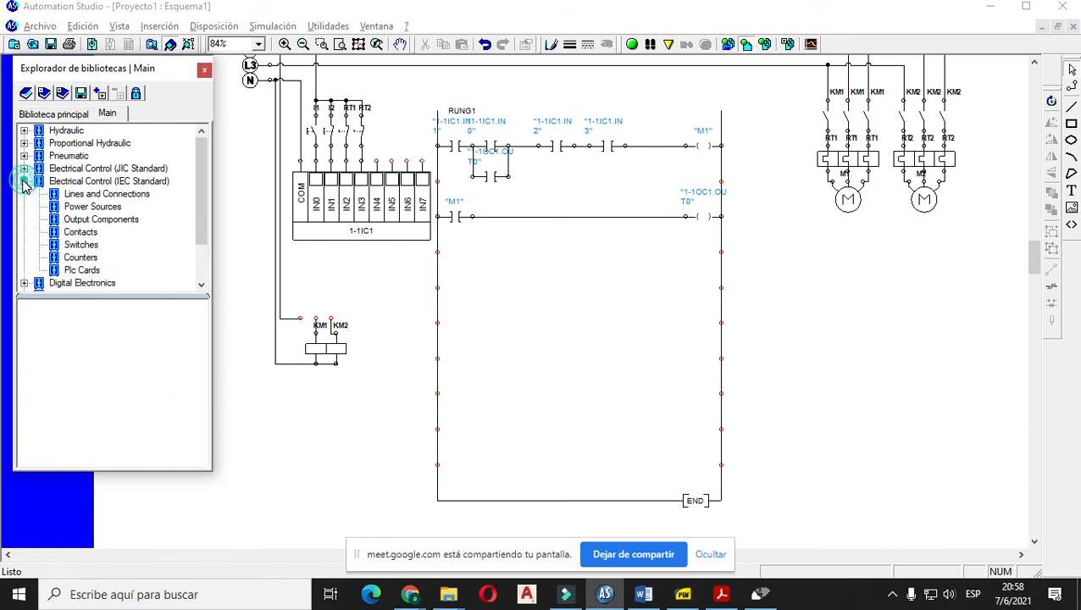
{"action": "left_click", "coordinate": [81, 274]}
{"action": "left_click", "coordinate": [148, 335]}
{"action": "left_click_drag", "start_coordinate": [148, 335], "coordinate": [351, 291]}
{"action": "left_click", "coordinate": [576, 305]}
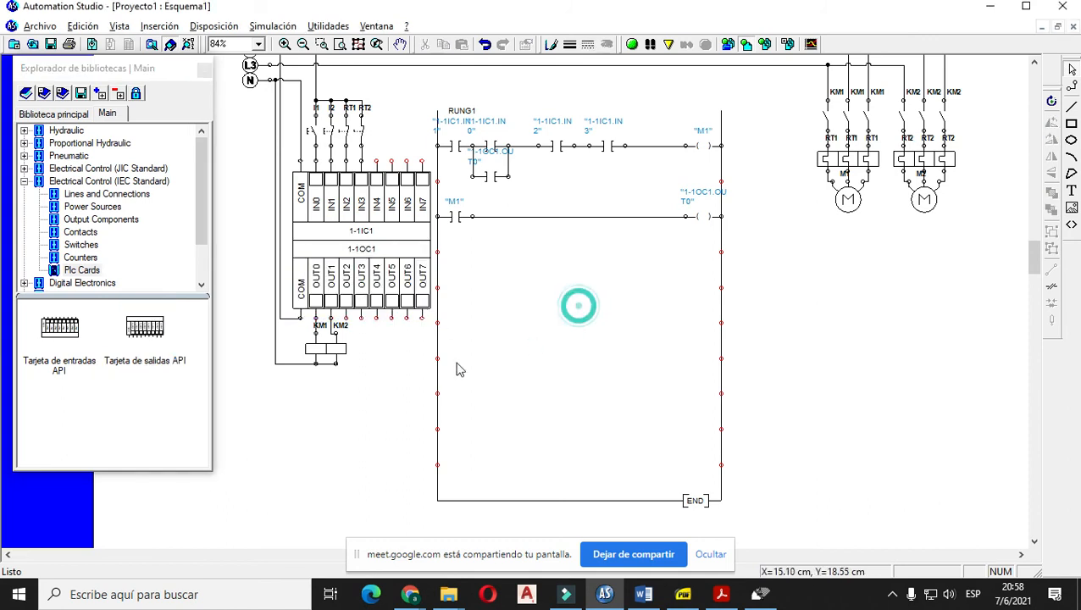
{"action": "left_click", "coordinate": [631, 46]}
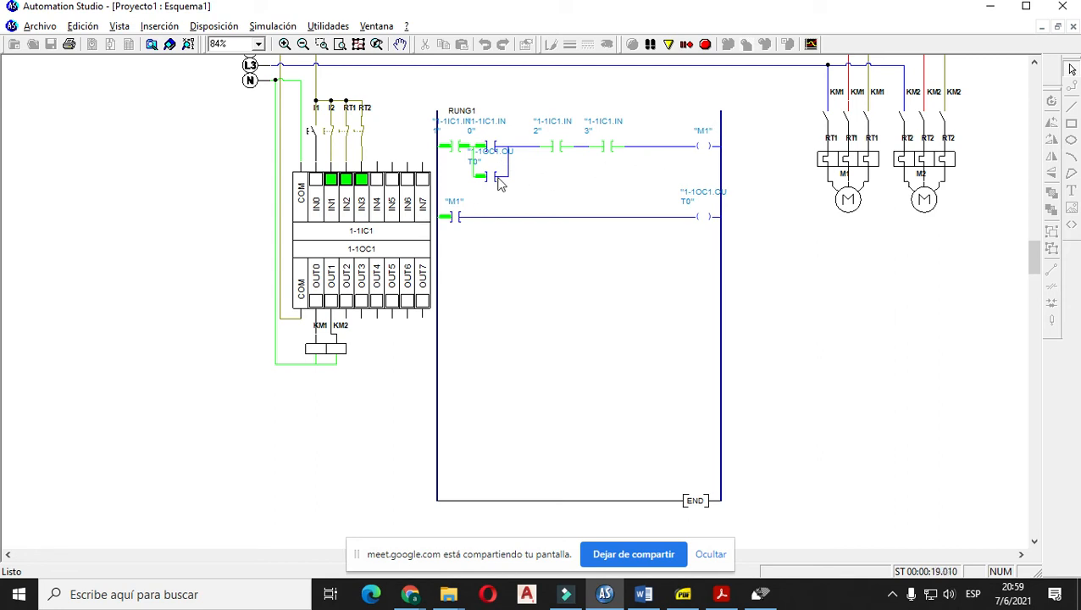
{"action": "left_click", "coordinate": [705, 44]}
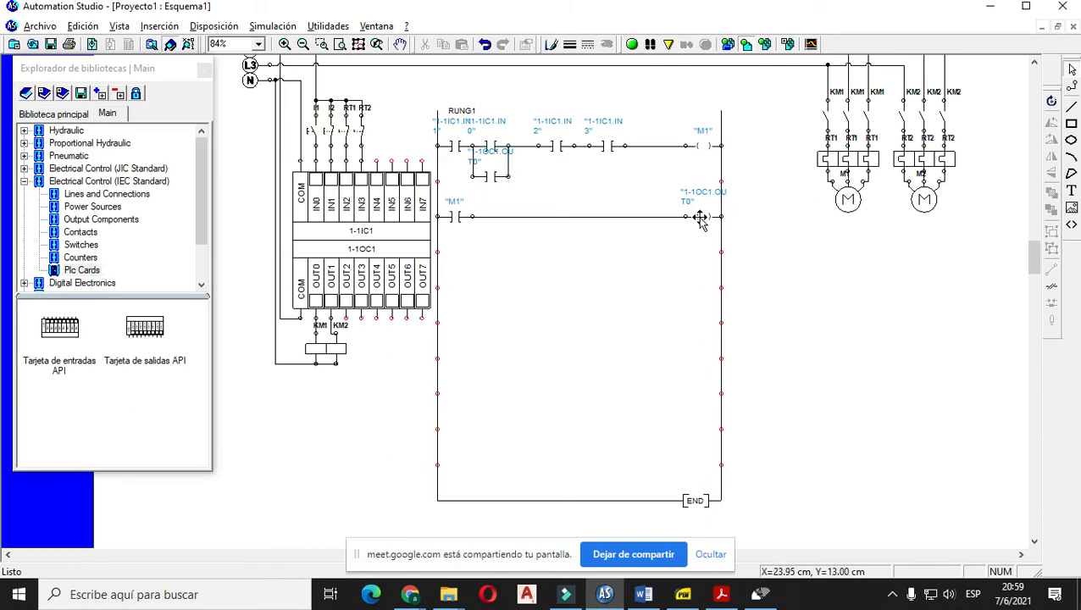
- Reassign the parallel holding contact in the first rung to the internal memory M1
{"action": "double_click", "coordinate": [490, 185]}
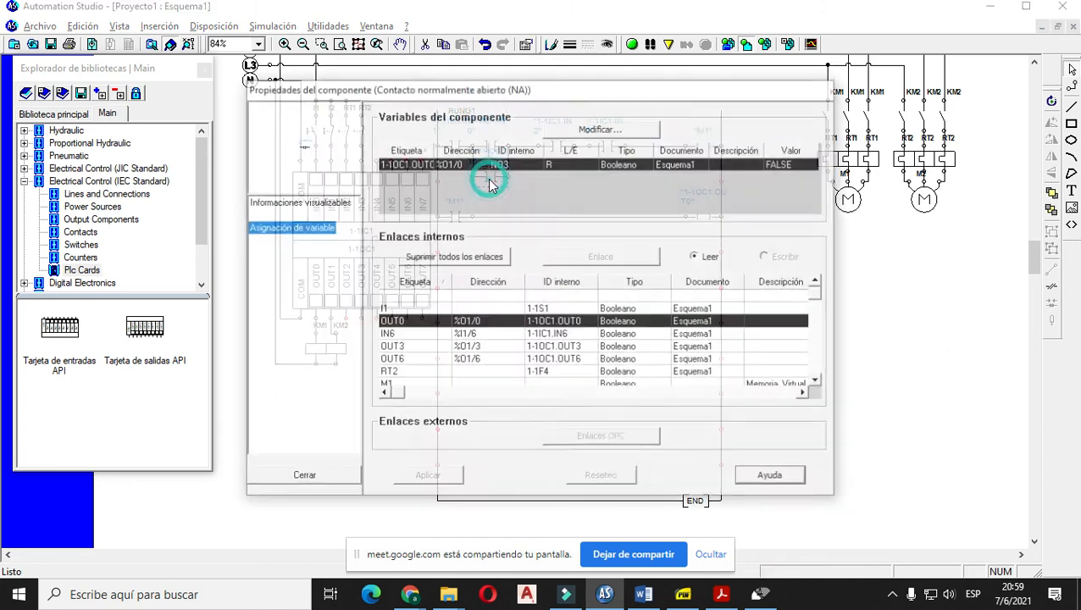
{"action": "scroll", "coordinate": [437, 326], "scroll_direction": "down", "scroll_amount": 2}
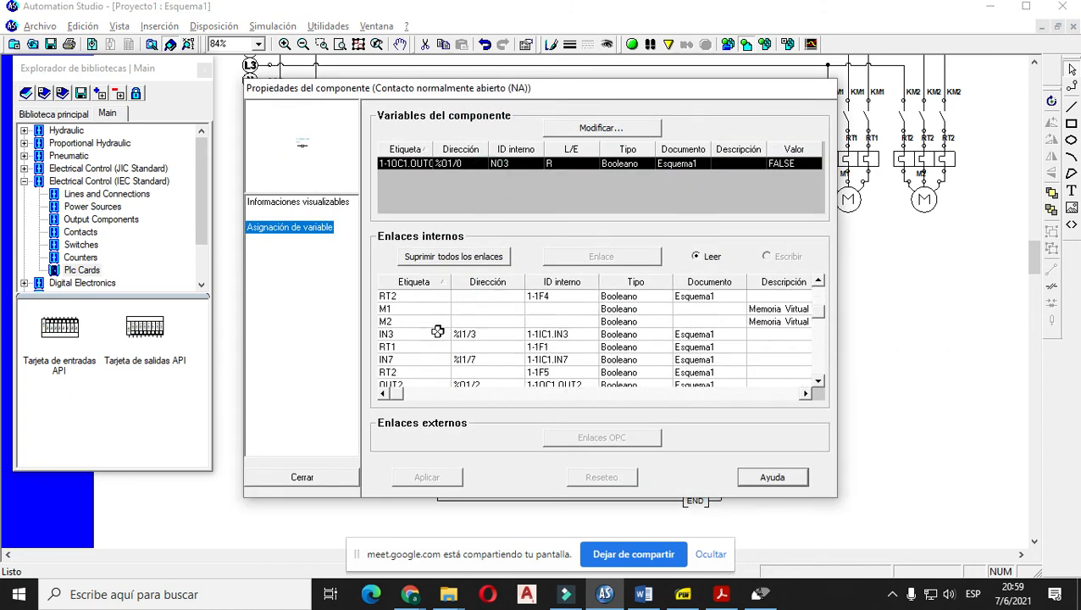
{"action": "left_click", "coordinate": [431, 311]}
{"action": "left_click", "coordinate": [447, 474]}
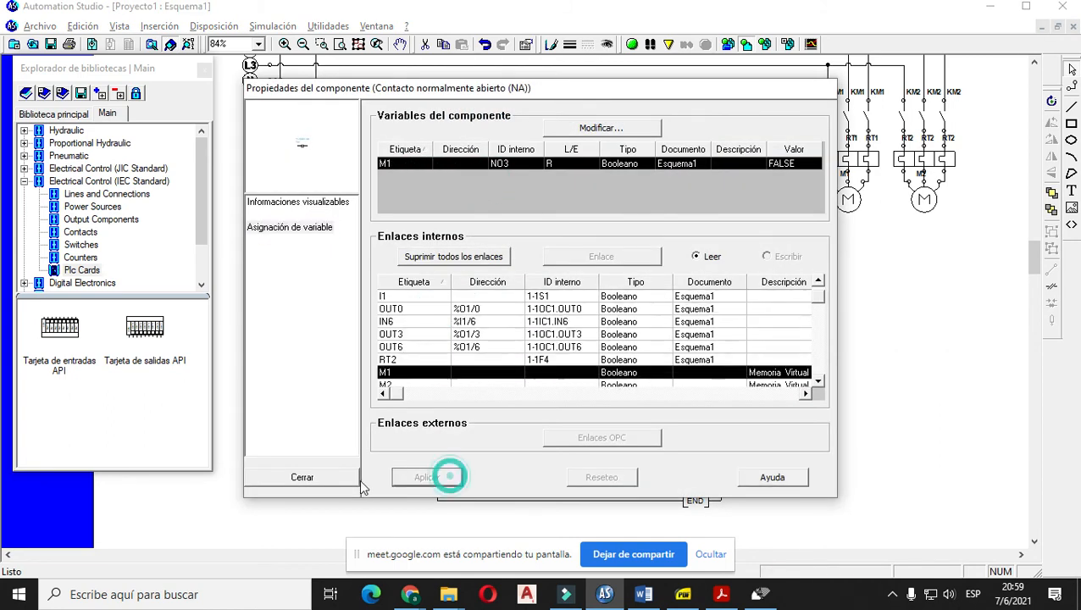
{"action": "left_click", "coordinate": [334, 476]}
{"action": "left_click", "coordinate": [551, 242]}
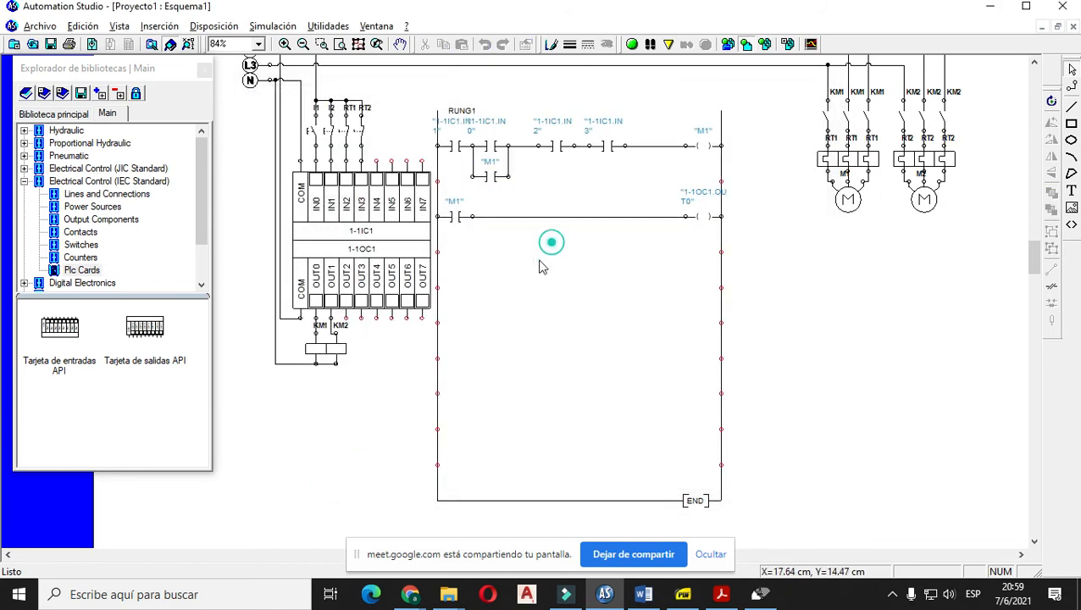
- Run the simulation, start motor M1 with pushbutton I1 to test the M1 memory rungs, and stop the simulation
{"action": "left_click", "coordinate": [631, 44]}
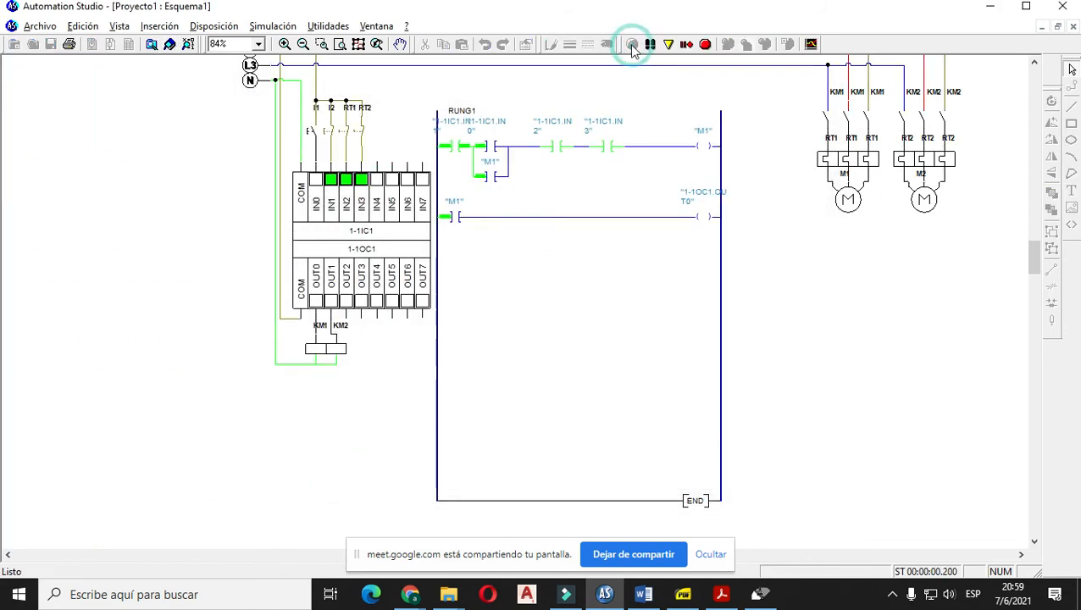
{"action": "left_click", "coordinate": [310, 136]}
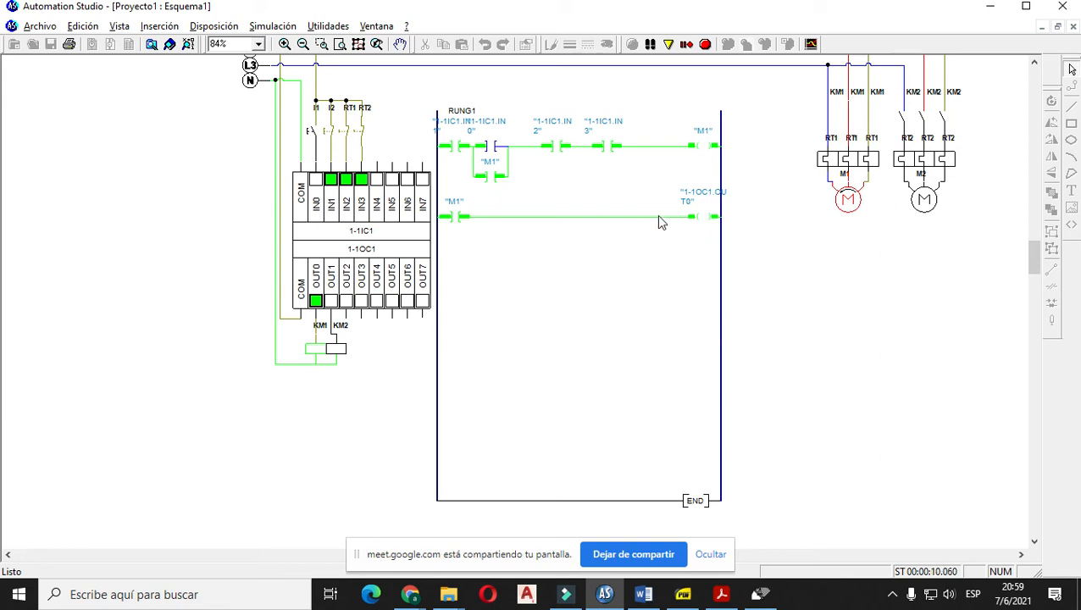
{"action": "left_click", "coordinate": [702, 44]}
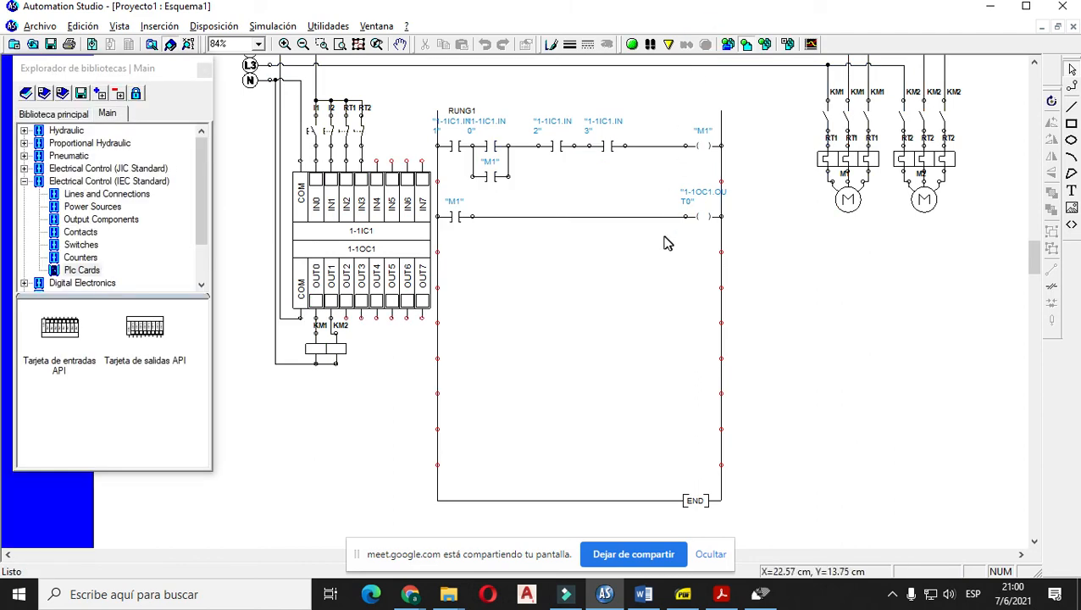
- Place an on-delay timer (TON) from the Ladder IEC for PLC library below the OUT0 coil rung
{"action": "left_click", "coordinate": [25, 181]}
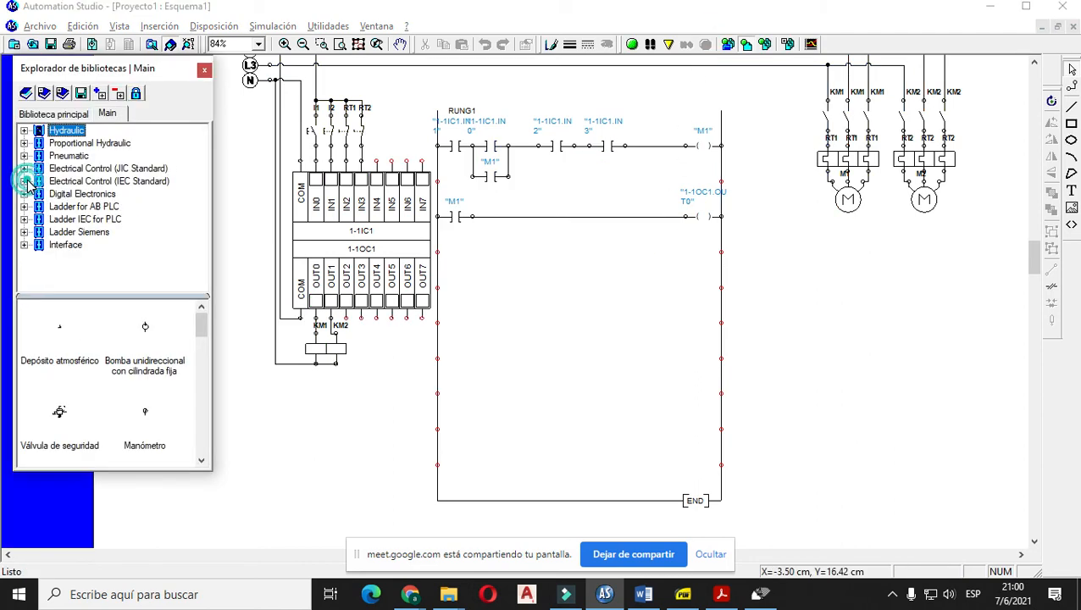
{"action": "left_click", "coordinate": [25, 182]}
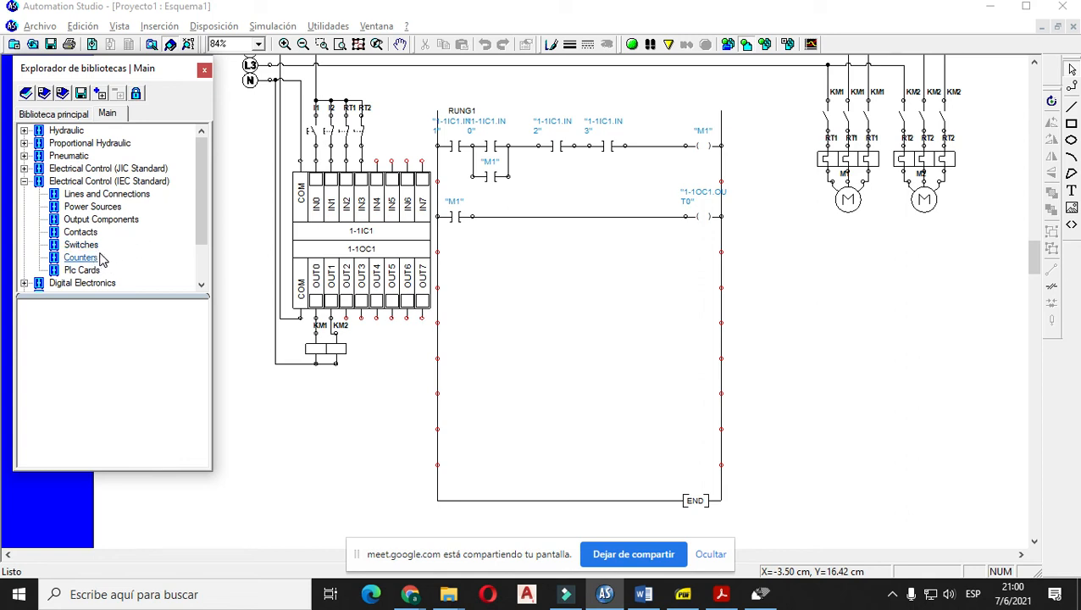
{"action": "left_click", "coordinate": [26, 181]}
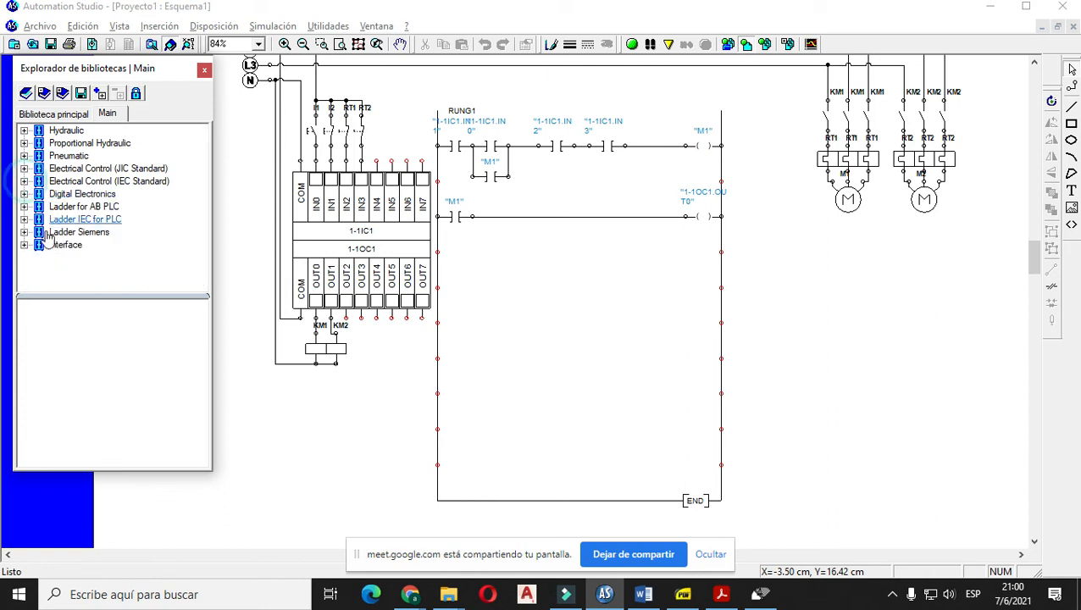
{"action": "left_click", "coordinate": [24, 219]}
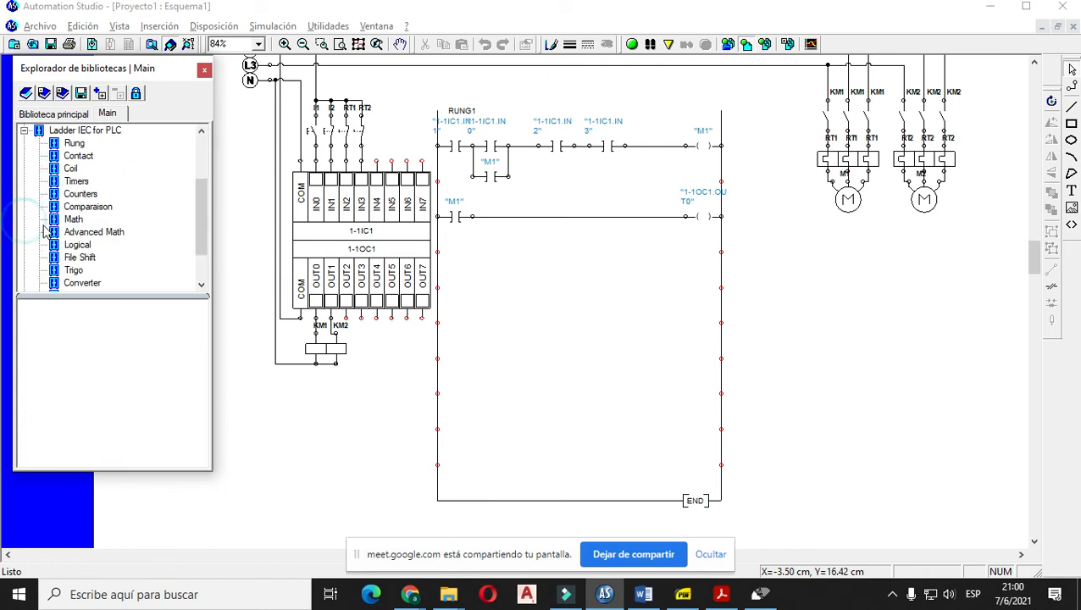
{"action": "left_click", "coordinate": [74, 181]}
{"action": "left_click_drag", "start_coordinate": [64, 338], "coordinate": [635, 269]}
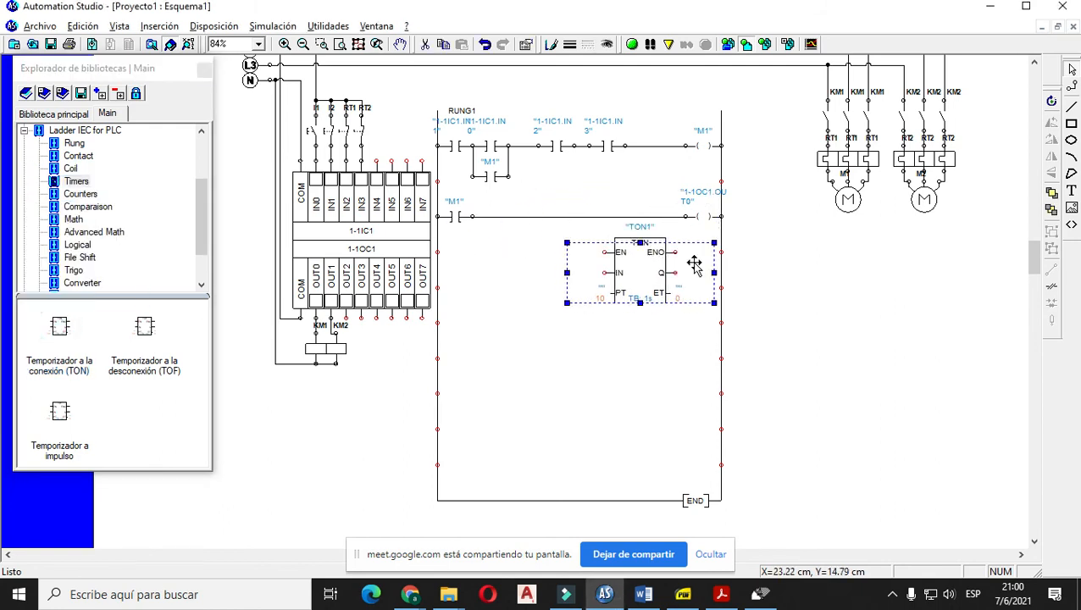
{"action": "left_click", "coordinate": [781, 254]}
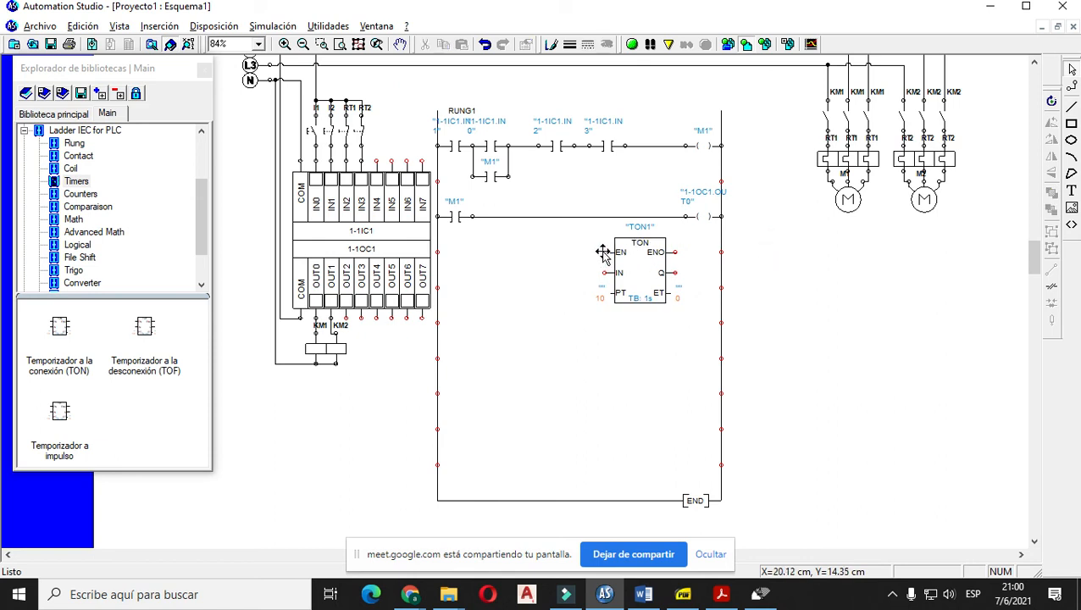
- Wire the TON1 timer's EN input to the second rung after the M1 contact and join its IN input to that wire
{"action": "mouse_move", "coordinate": [603, 252]}
{"action": "left_mouse_down"}
{"action": "mouse_move", "coordinate": [509, 249]}
{"action": "mouse_move", "coordinate": [504, 216]}
{"action": "left_mouse_up"}
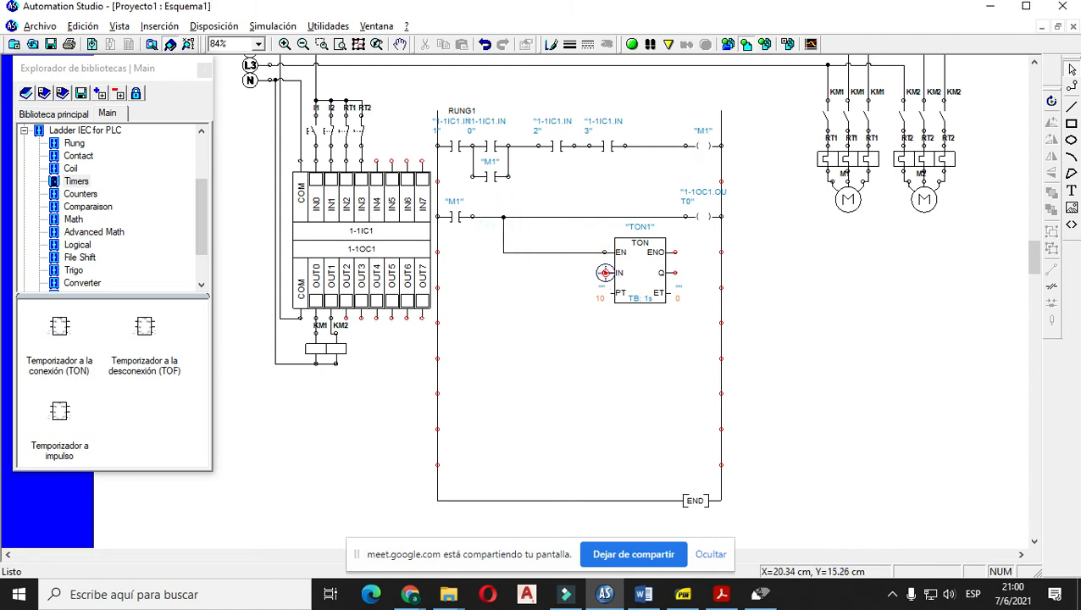
{"action": "left_click", "coordinate": [587, 271]}
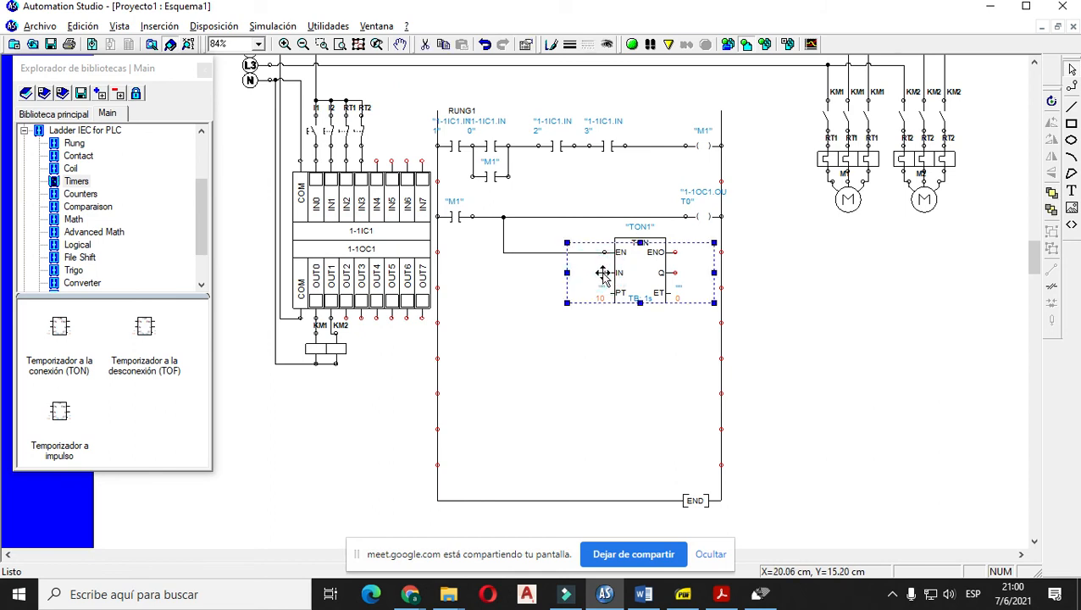
{"action": "left_click", "coordinate": [547, 334]}
{"action": "left_click_drag", "start_coordinate": [606, 270], "coordinate": [588, 252]}
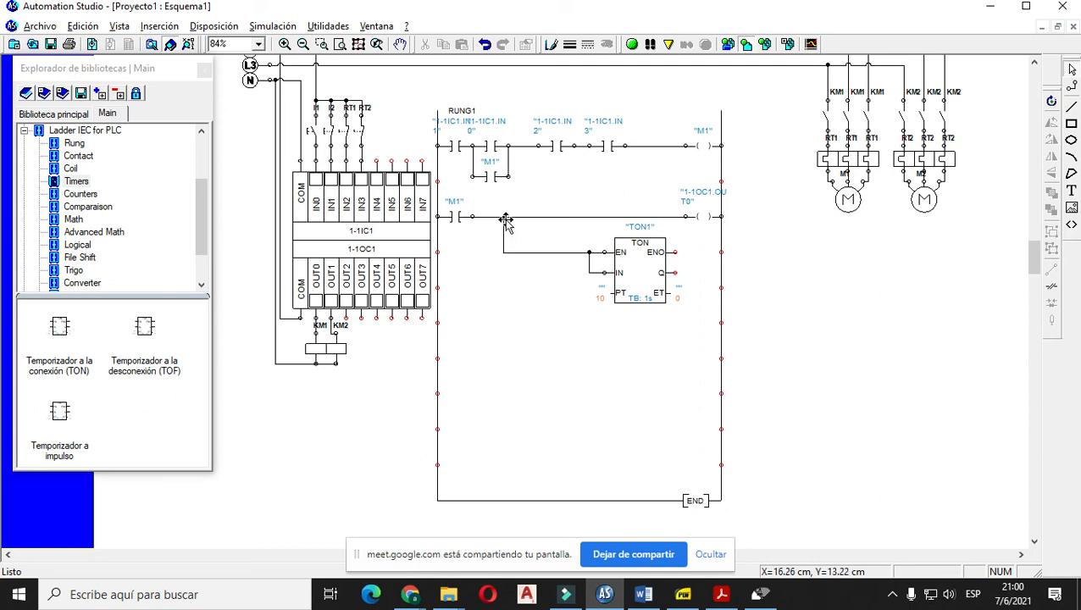
- Look up M1's running time in exercise 13 of the practice PDF in Chrome and return to Automation Studio
{"action": "left_click", "coordinate": [641, 272]}
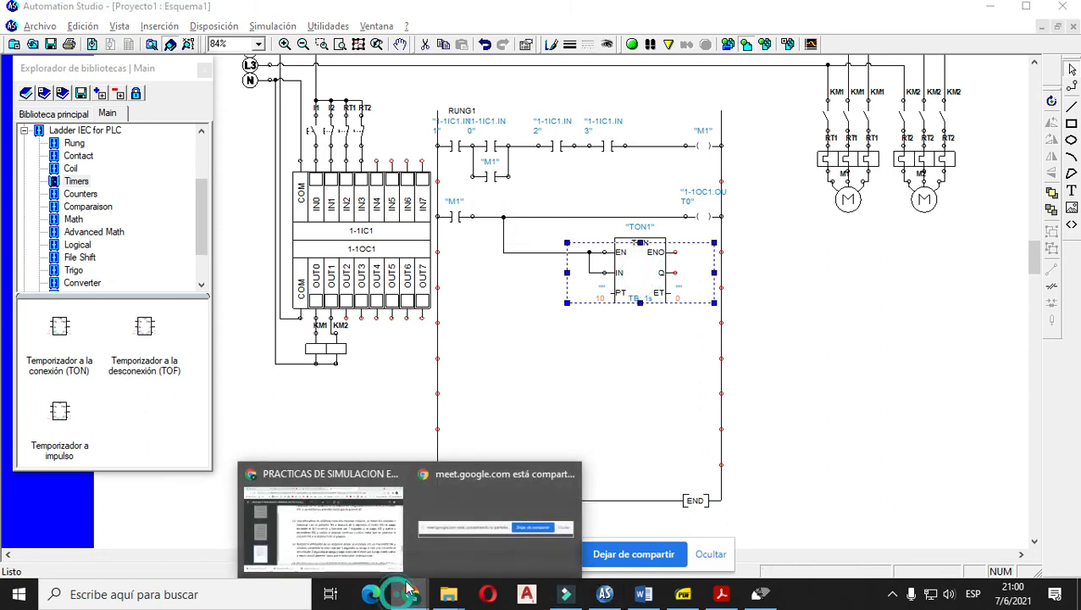
{"action": "left_click", "coordinate": [322, 517]}
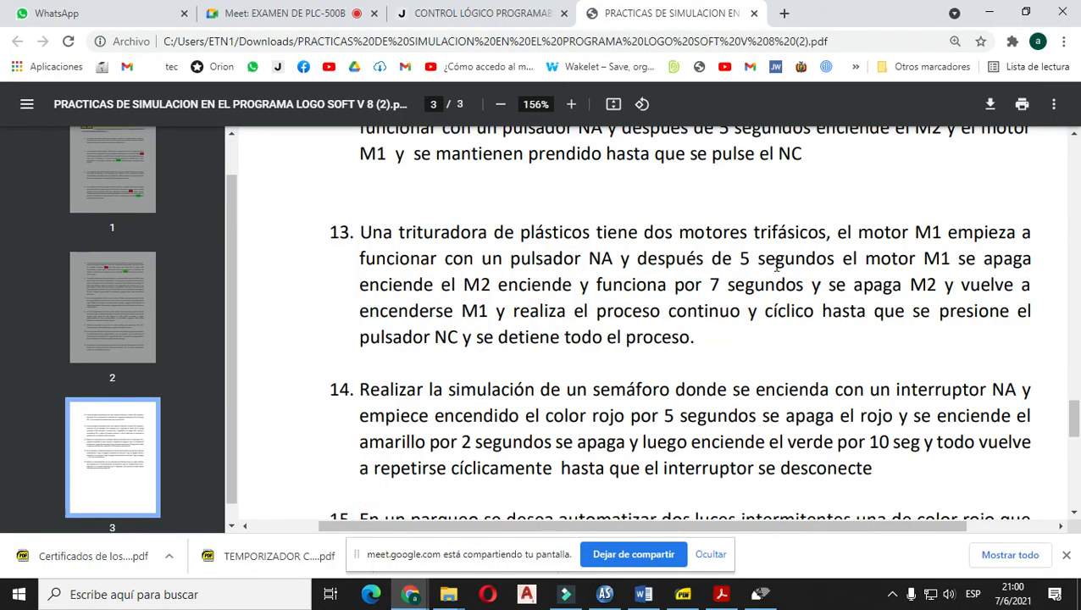
{"action": "left_click_drag", "start_coordinate": [764, 259], "coordinate": [722, 259]}
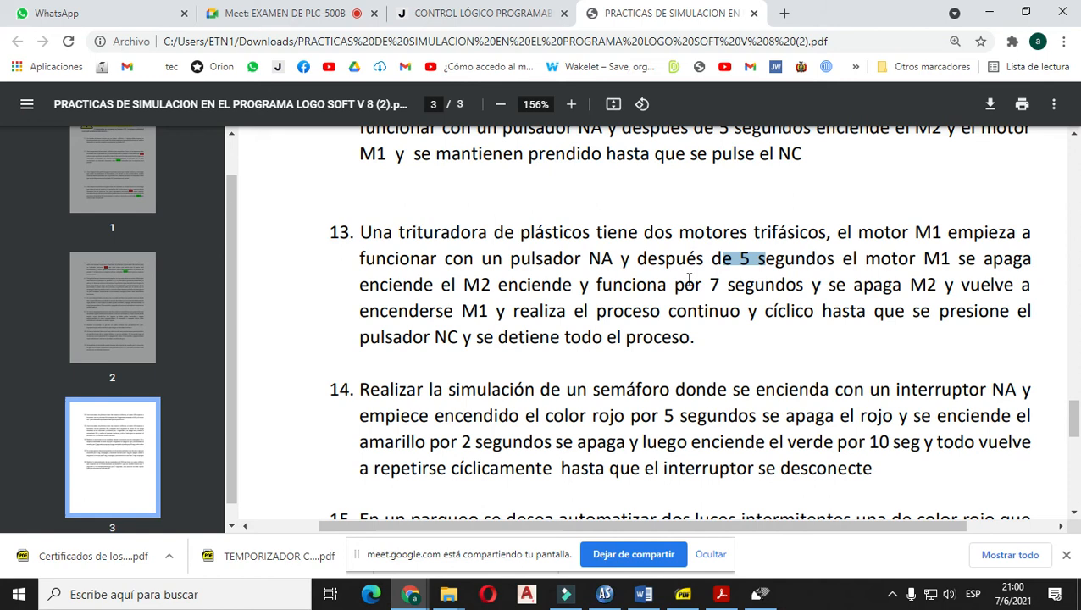
{"action": "key", "text": "alt+Tab"}
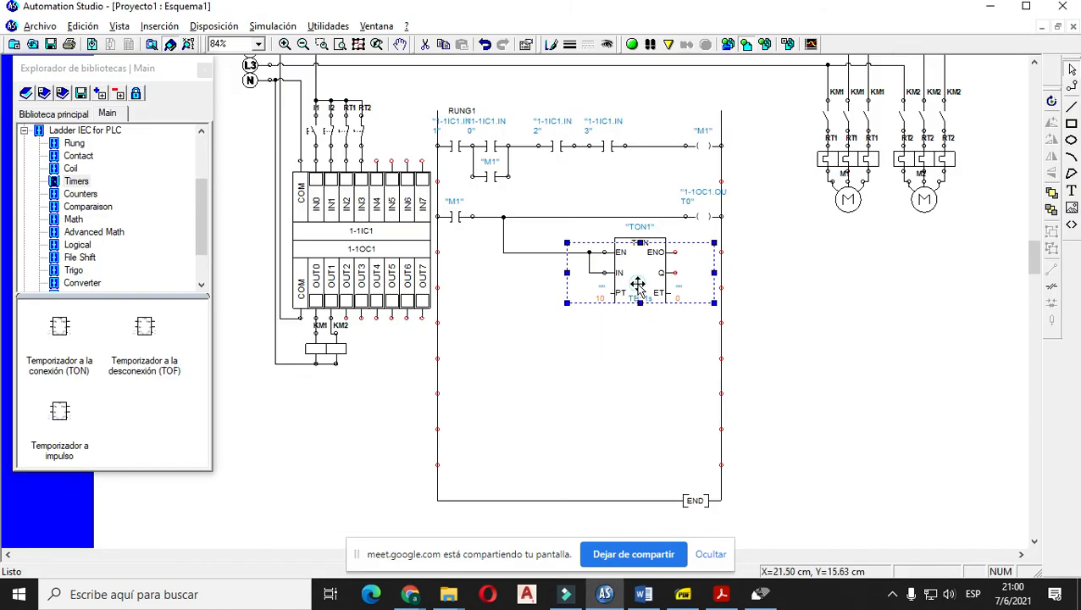
- Set the TON1 timer's preset variable PT to 5 and apply it
{"action": "double_click", "coordinate": [637, 284]}
{"action": "left_click", "coordinate": [411, 176]}
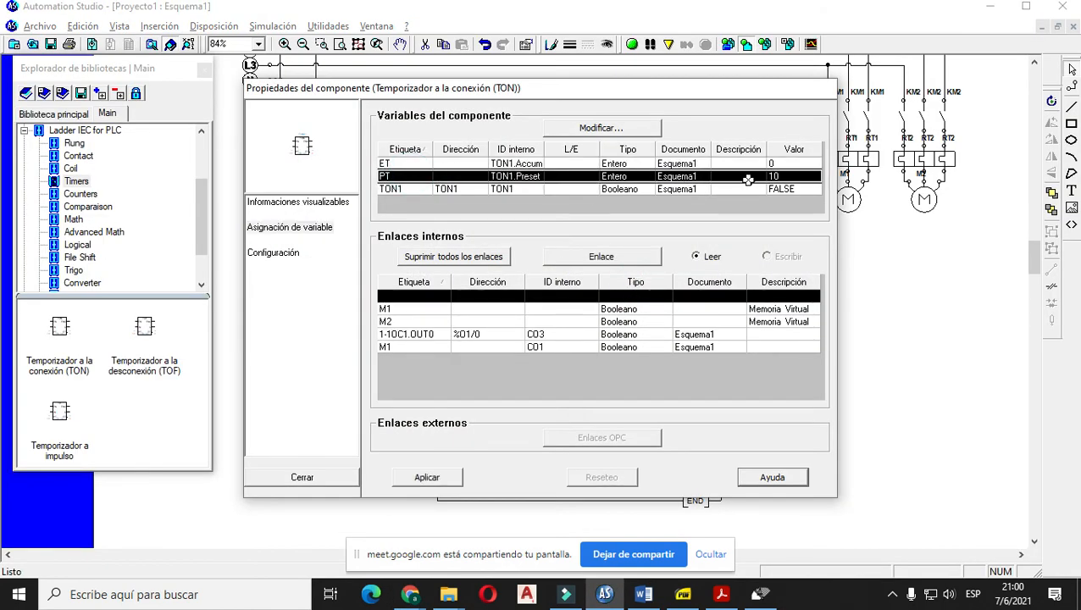
{"action": "double_click", "coordinate": [784, 174]}
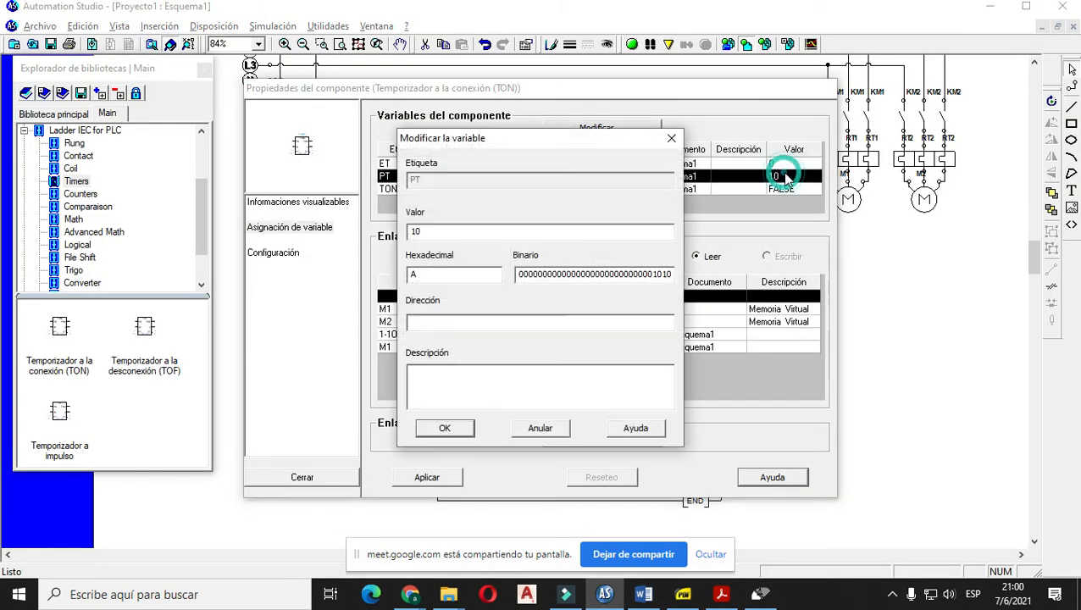
{"action": "double_click", "coordinate": [431, 230]}
{"action": "key", "text": "BackSpace"}
{"action": "type", "text": "5"}
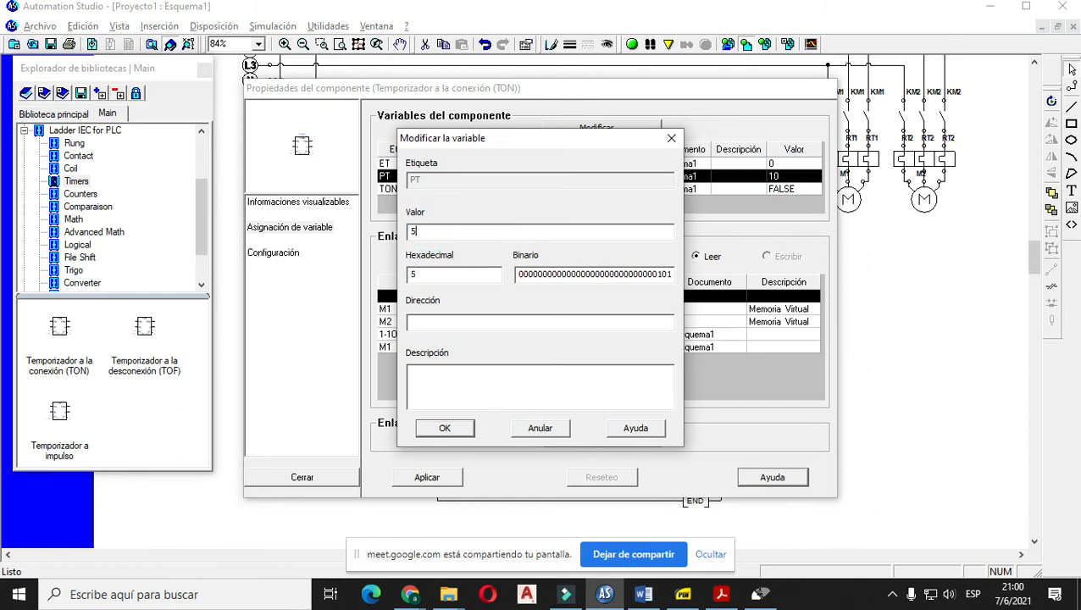
{"action": "left_click", "coordinate": [447, 428]}
{"action": "left_click", "coordinate": [423, 479]}
{"action": "left_click", "coordinate": [343, 478]}
{"action": "left_click", "coordinate": [546, 414]}
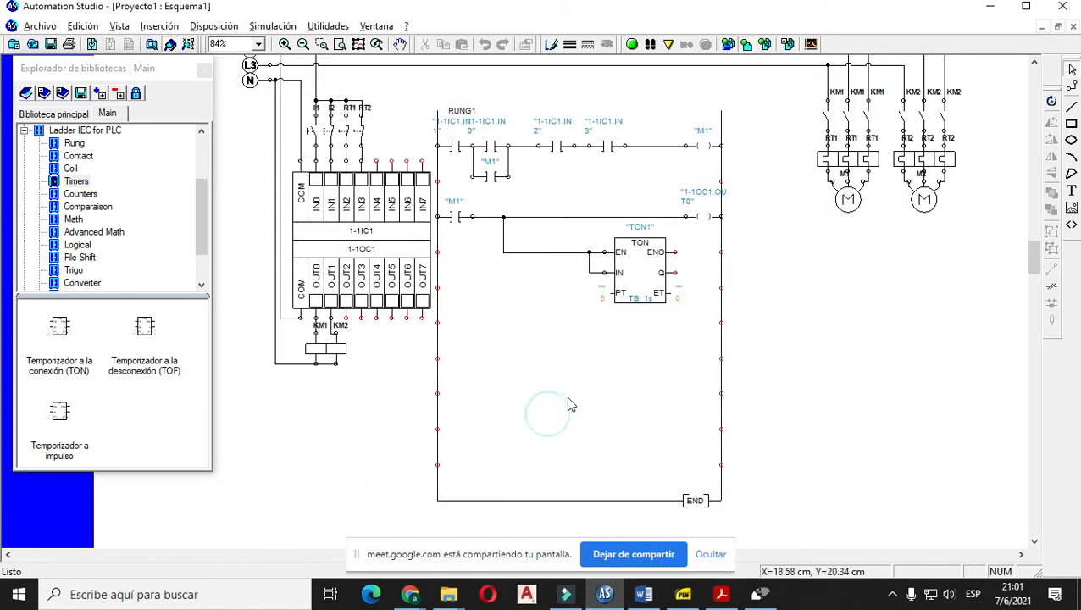
- Examine the TON1 timer's time base in its configuration and briefly switch windows toward the exercise PDF
{"action": "double_click", "coordinate": [655, 278]}
{"action": "left_click", "coordinate": [280, 252]}
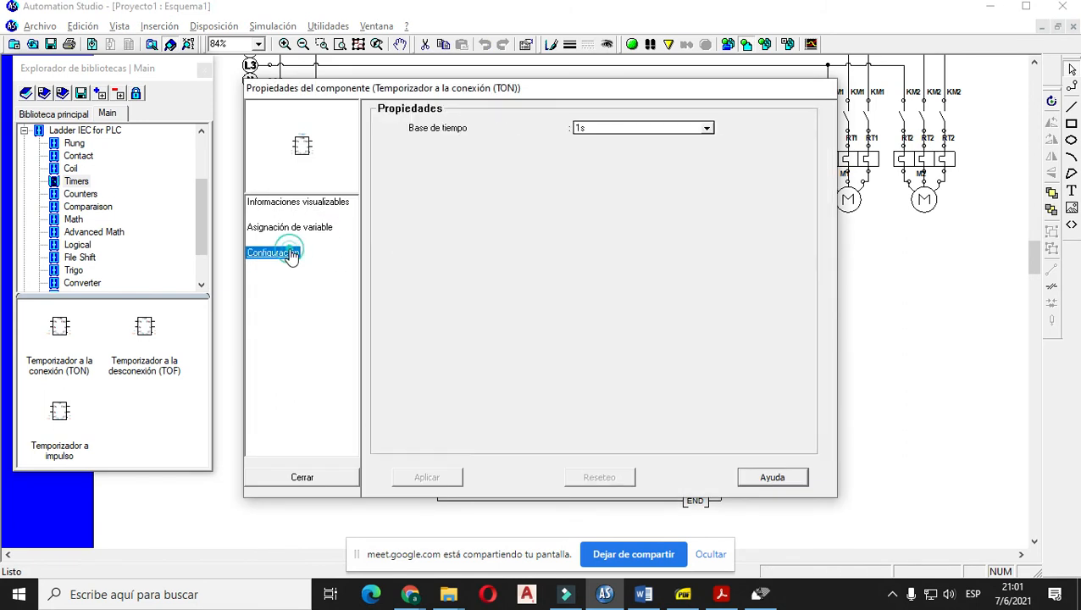
{"action": "left_click", "coordinate": [330, 478]}
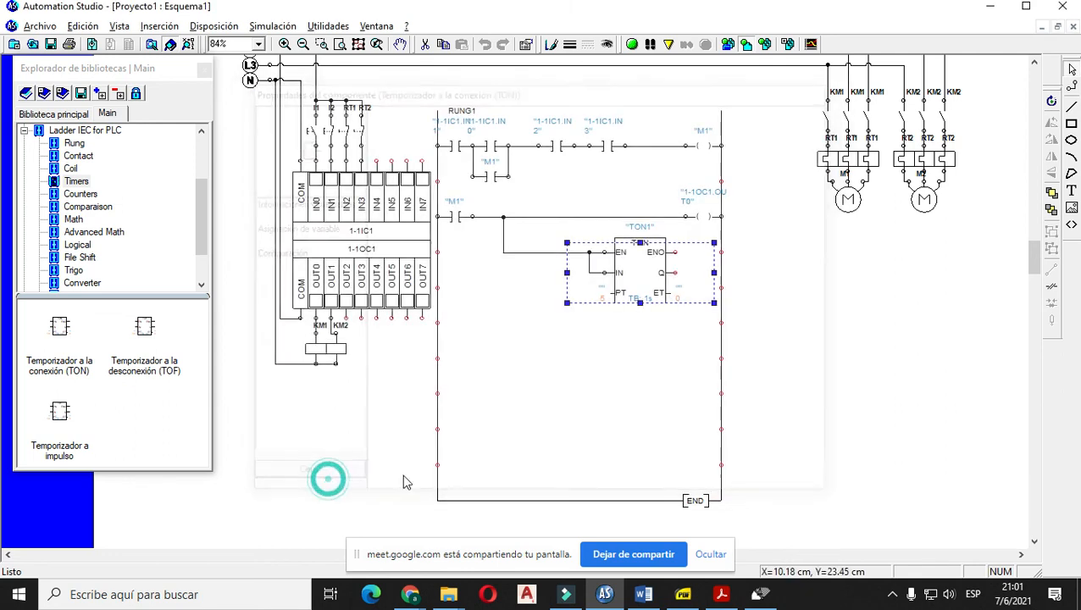
{"action": "left_click", "coordinate": [540, 407]}
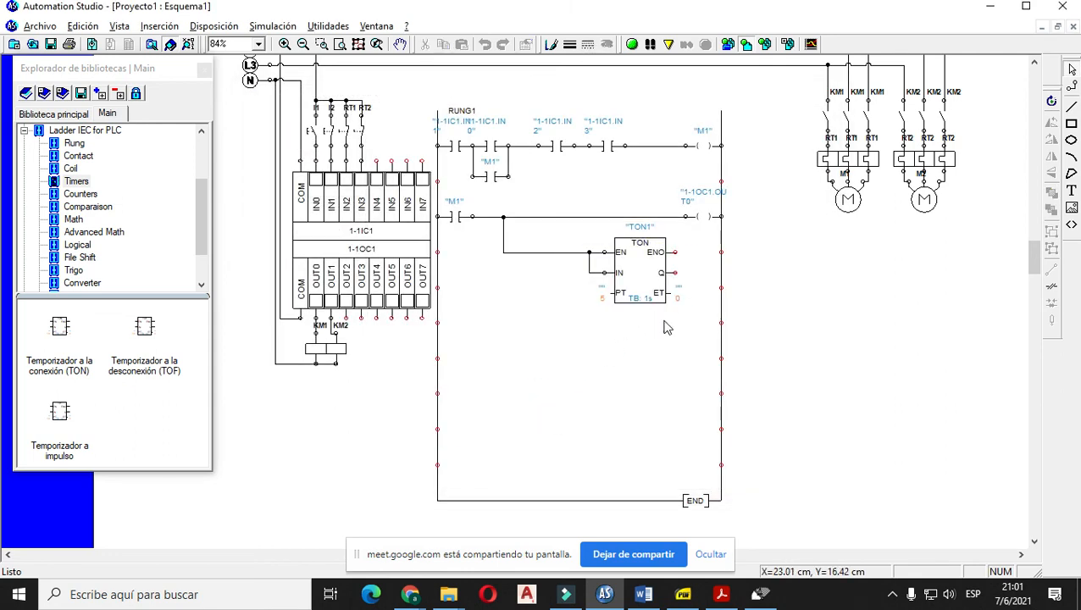
{"action": "key", "text": "alt+Tab"}
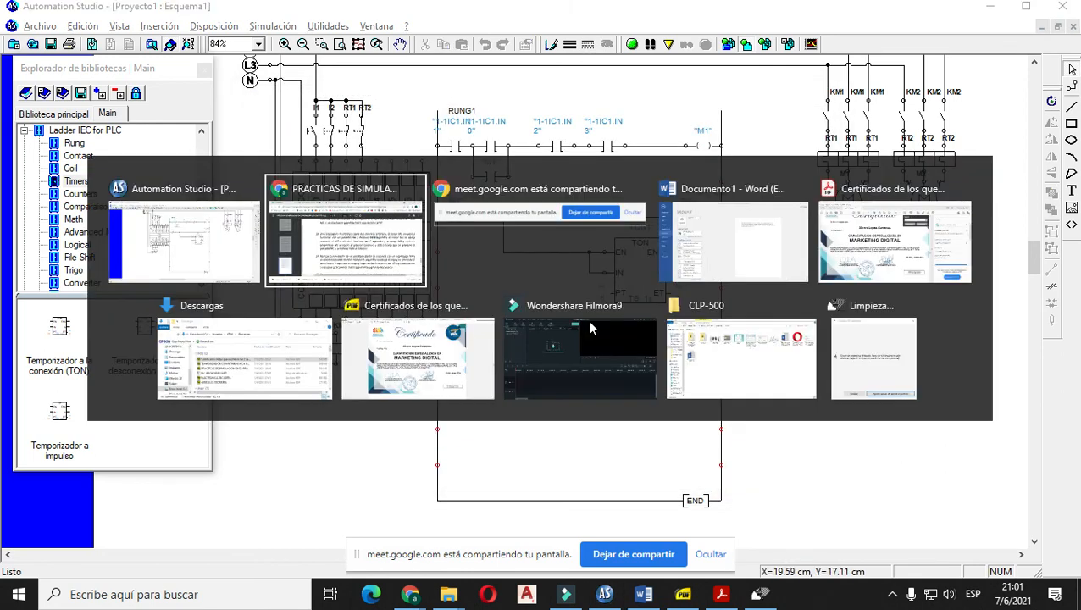
{"action": "key", "text": "alt+Tab"}
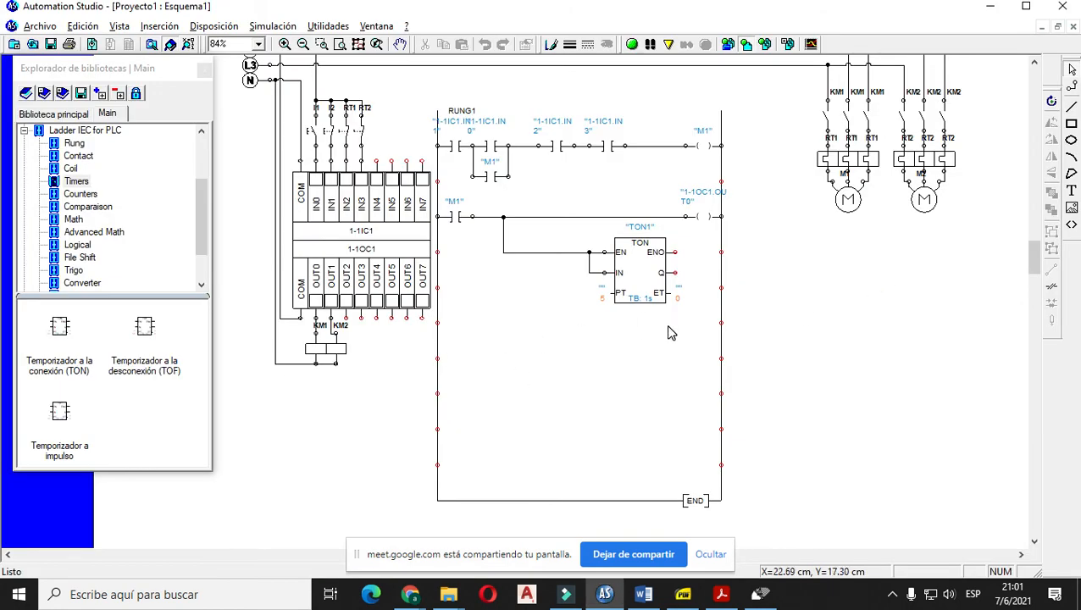
- Place a normally open contact below the timer and assign it to the TON1 variable
{"action": "left_click", "coordinate": [77, 157]}
{"action": "left_click_drag", "start_coordinate": [59, 341], "coordinate": [542, 352]}
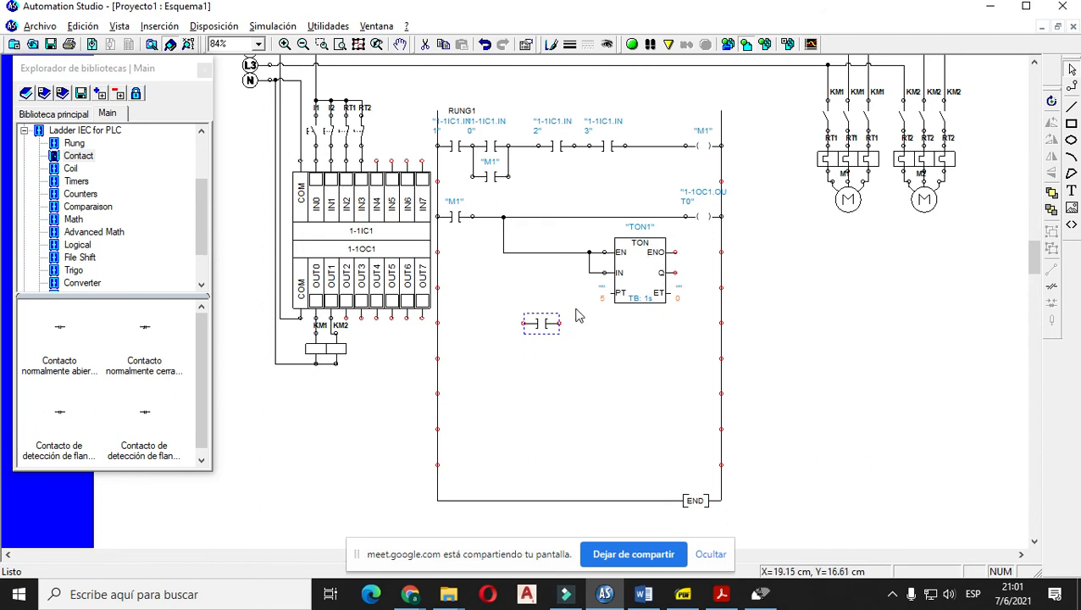
{"action": "double_click", "coordinate": [542, 322]}
{"action": "left_click", "coordinate": [310, 229]}
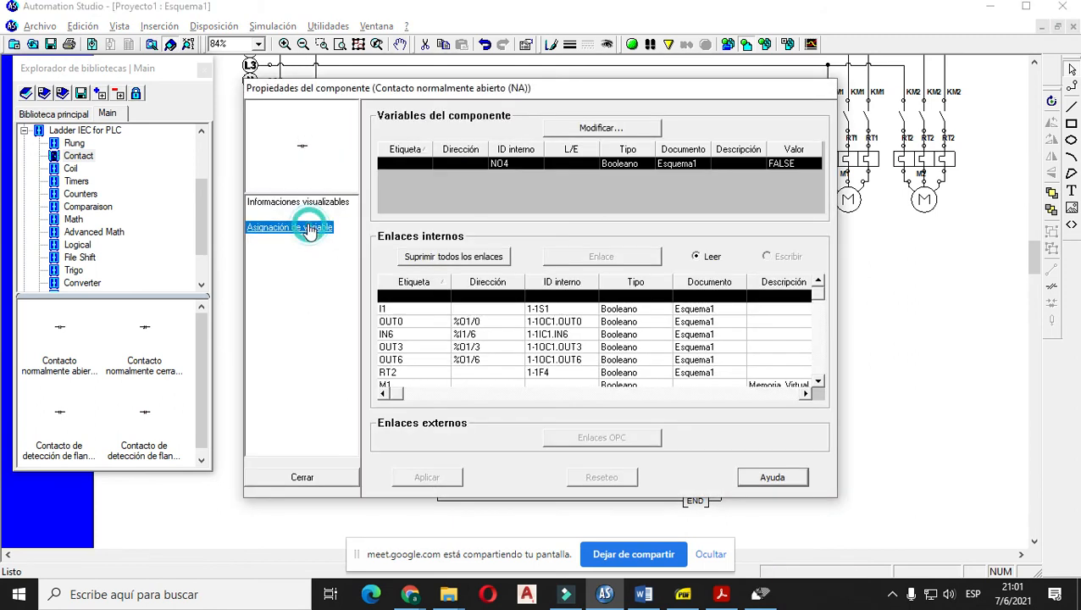
{"action": "scroll", "coordinate": [408, 325], "scroll_direction": "down", "scroll_amount": 2}
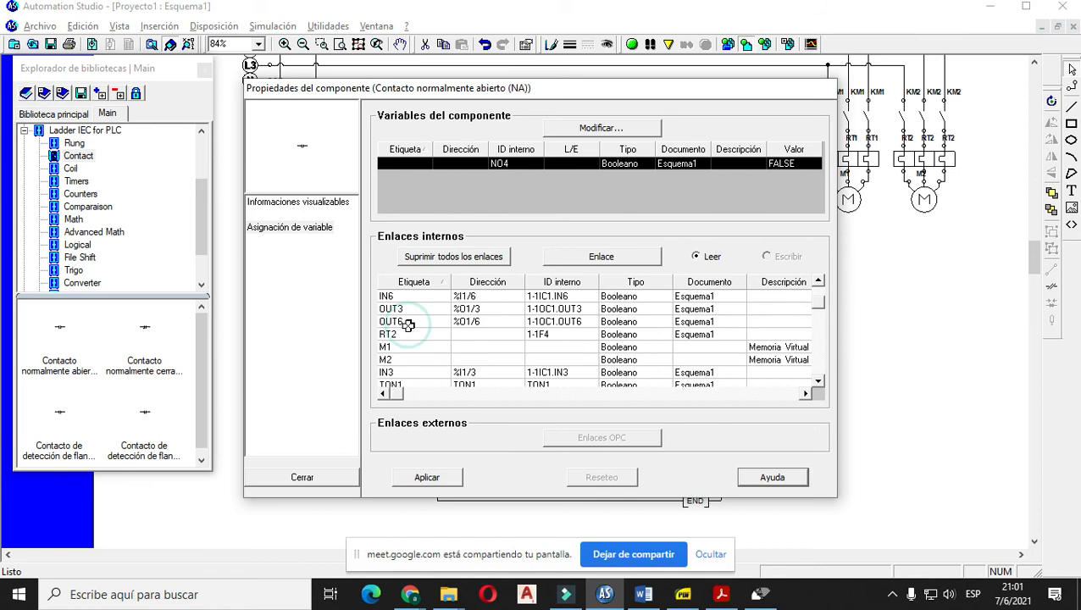
{"action": "left_click", "coordinate": [415, 346]}
{"action": "left_click", "coordinate": [441, 476]}
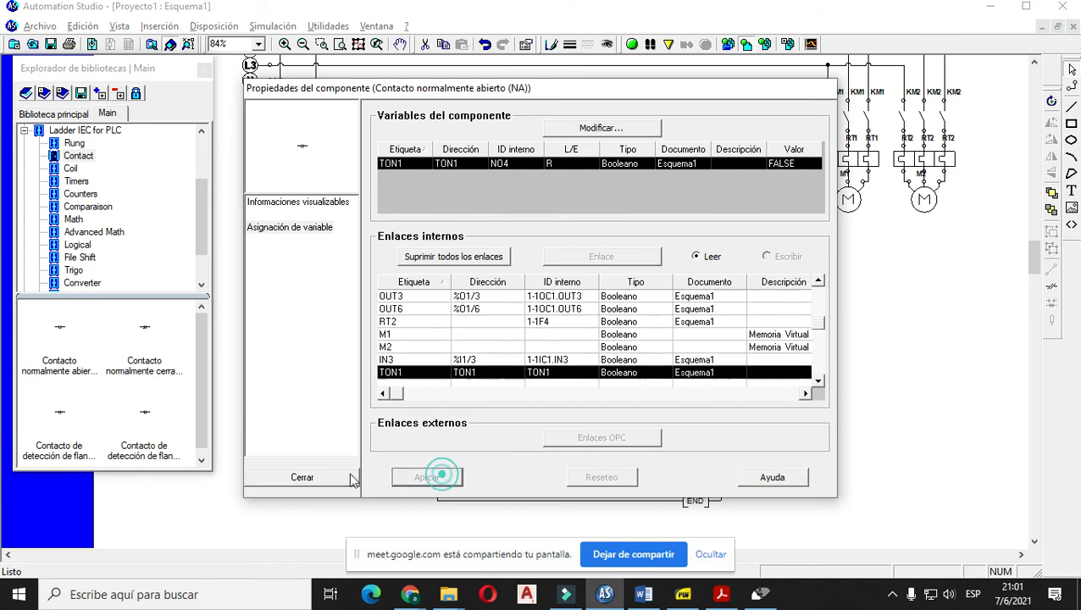
{"action": "left_click", "coordinate": [336, 473]}
- Wire the TON1 contact's input to the branch feeding the timer and select the normally open contact in the library
{"action": "left_click", "coordinate": [526, 374]}
{"action": "mouse_move", "coordinate": [525, 323]}
{"action": "left_mouse_down"}
{"action": "mouse_move", "coordinate": [500, 324]}
{"action": "mouse_move", "coordinate": [503, 253]}
{"action": "left_mouse_up"}
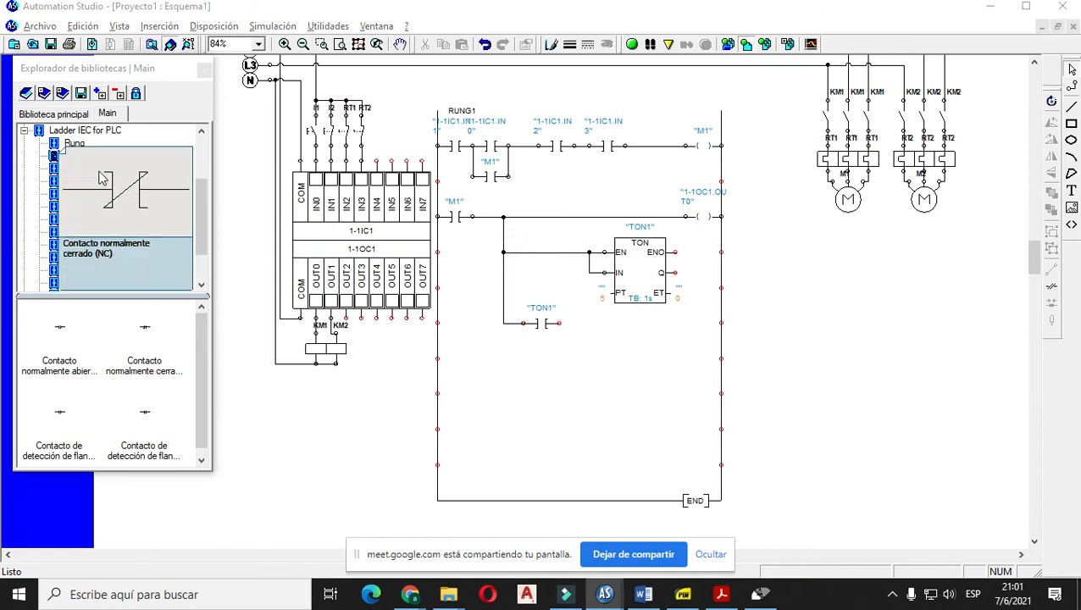
{"action": "left_click", "coordinate": [59, 365]}
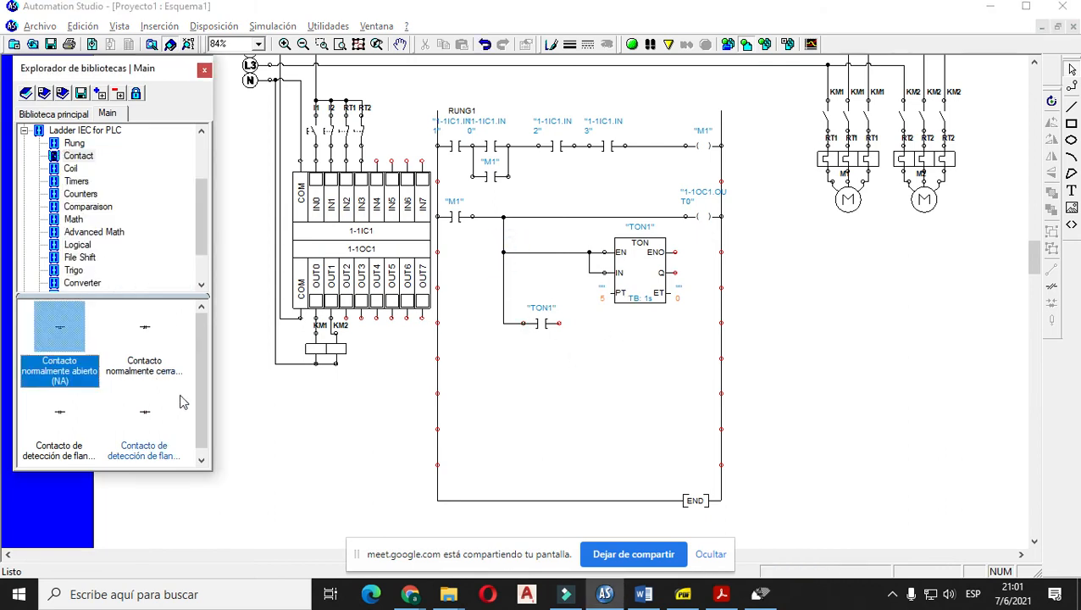
- Add a coil at the right end of the TON1 contact's branch, link it to OUT1, and wire it to the contact's output
{"action": "left_click", "coordinate": [70, 168]}
{"action": "left_click", "coordinate": [59, 335]}
{"action": "left_click_drag", "start_coordinate": [59, 335], "coordinate": [701, 334]}
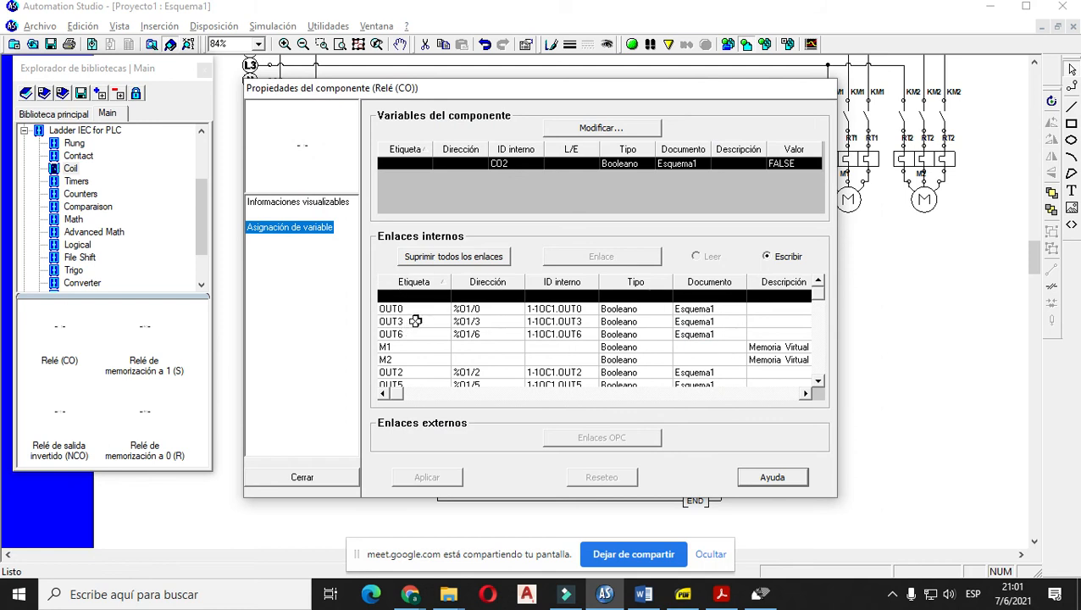
{"action": "left_click", "coordinate": [413, 309]}
{"action": "scroll", "coordinate": [419, 343], "scroll_direction": "down", "scroll_amount": 1}
{"action": "left_click", "coordinate": [421, 368]}
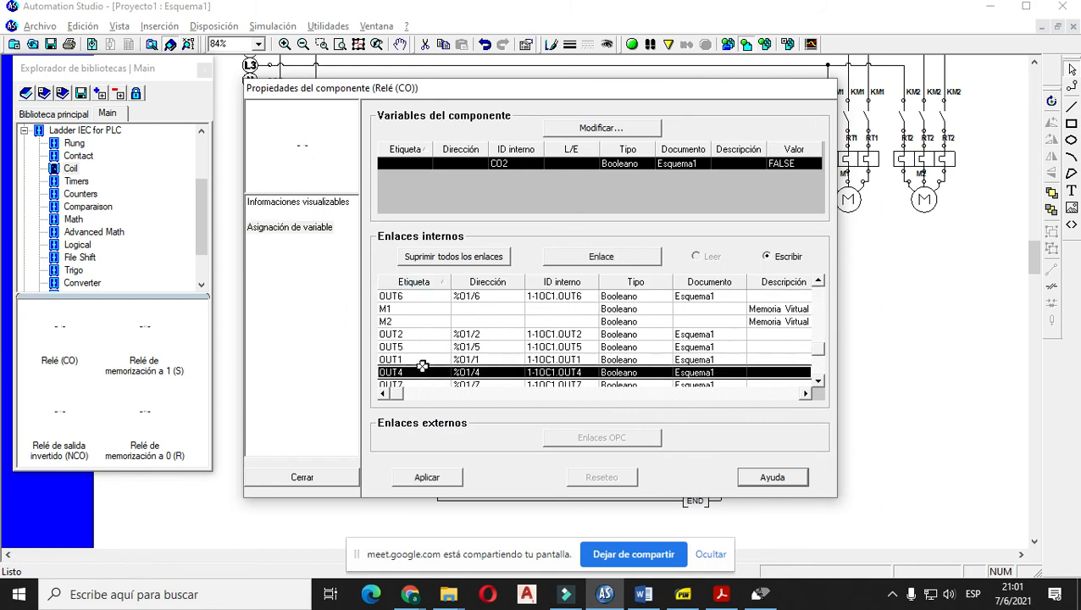
{"action": "left_click", "coordinate": [415, 356]}
{"action": "left_click", "coordinate": [437, 477]}
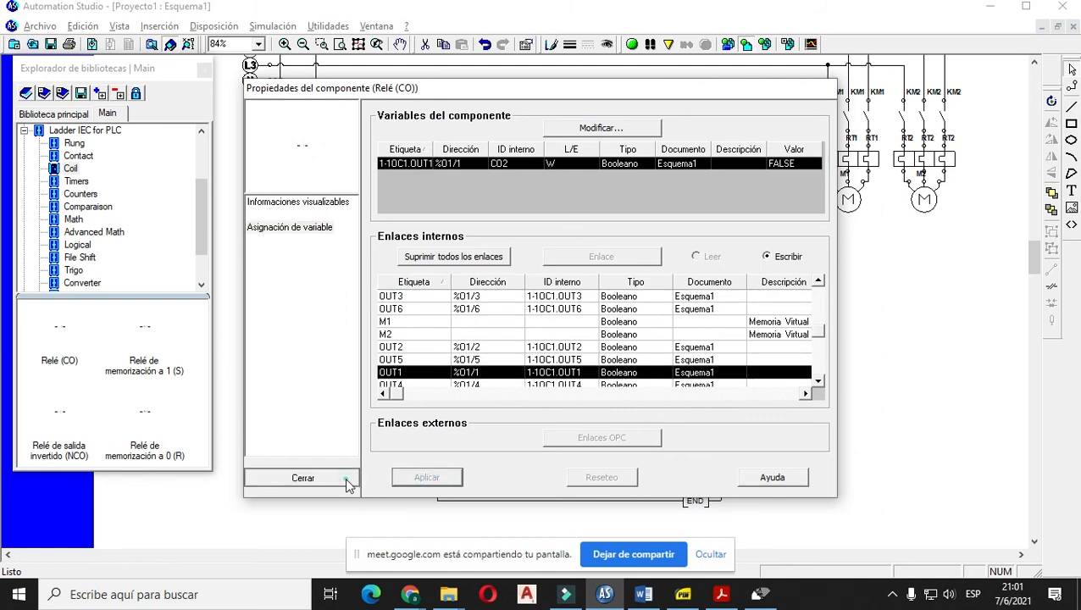
{"action": "left_click", "coordinate": [330, 476]}
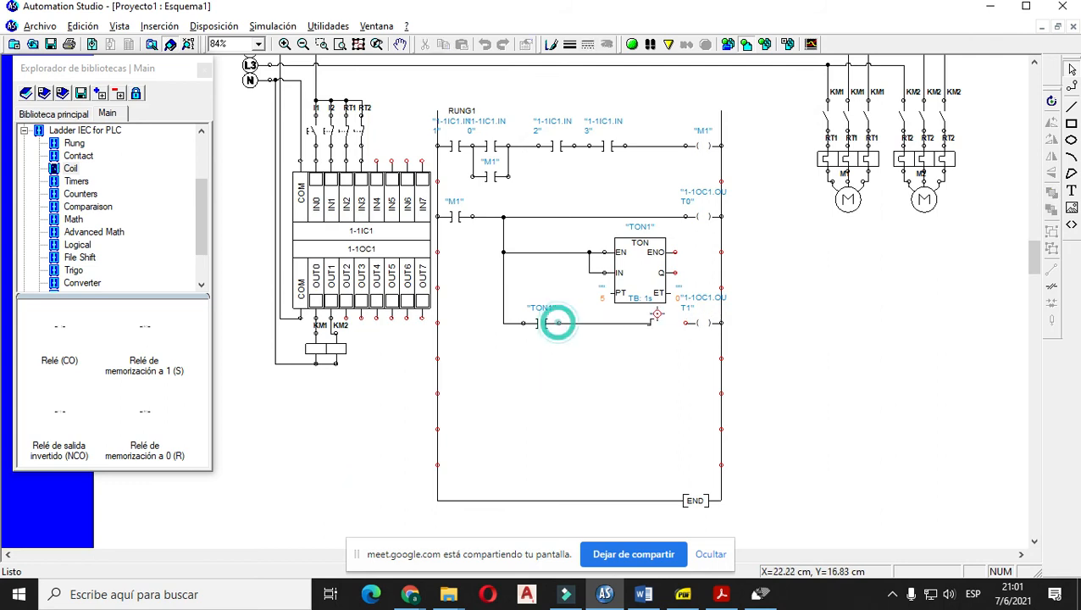
{"action": "left_click", "coordinate": [684, 321]}
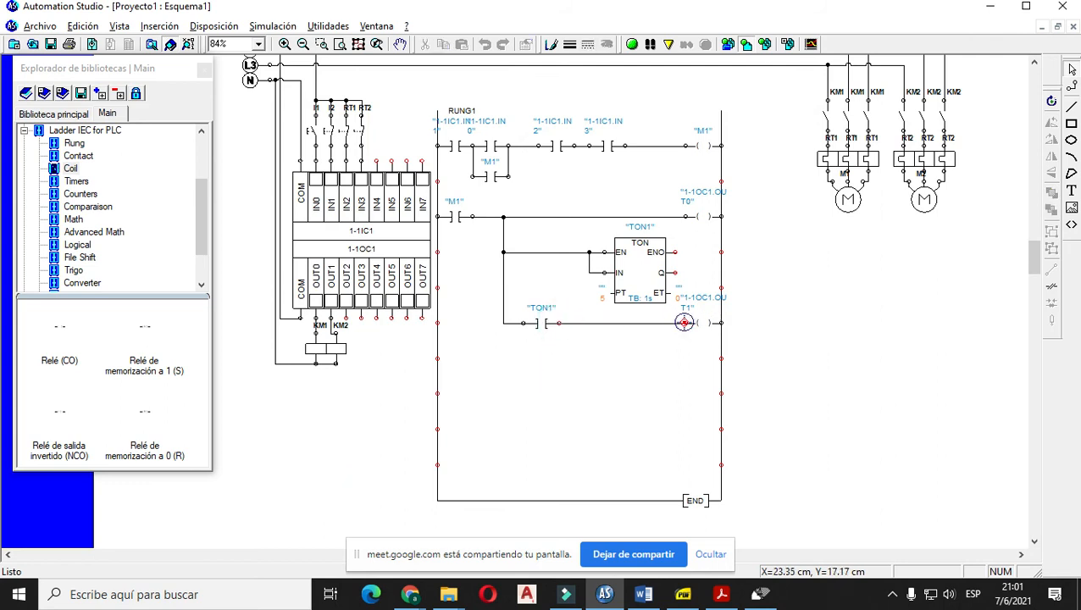
- Run the simulation, actuate start pushbutton I1 to test the TON1 branch driving OUT1, and stop the simulation
{"action": "left_click", "coordinate": [631, 43]}
{"action": "left_click", "coordinate": [310, 134]}
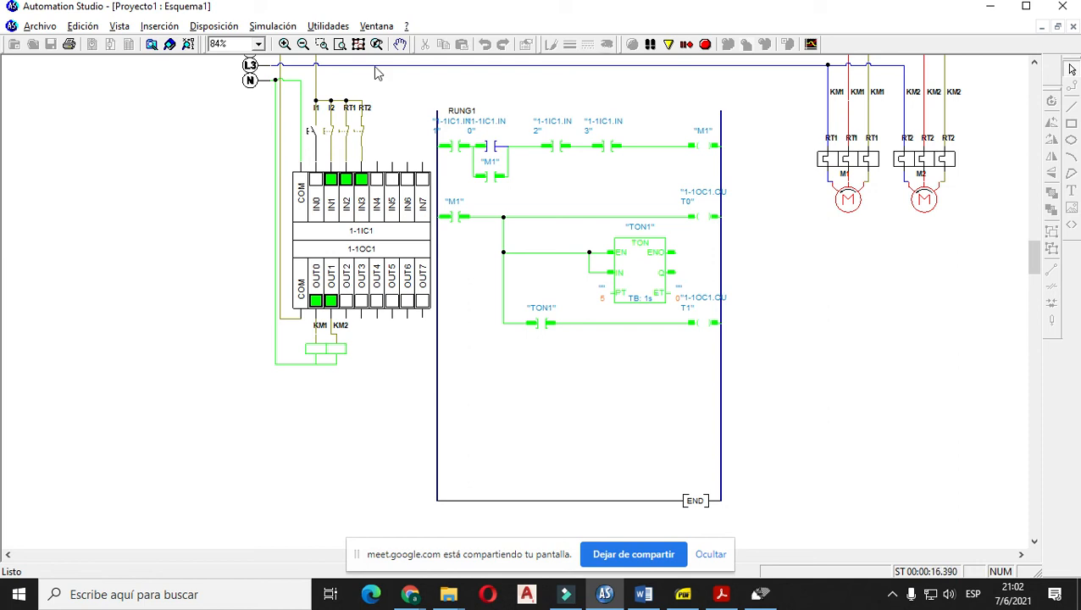
{"action": "left_click", "coordinate": [706, 45]}
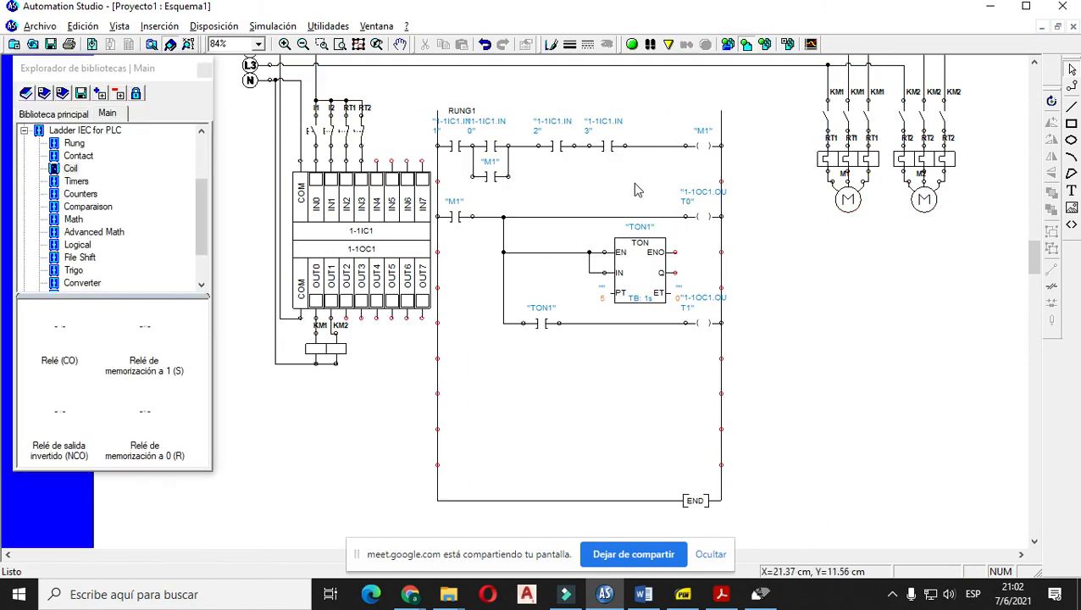
- Shift the vertical branch wire after the M1 contact slightly right and move the TON1 contact right to match
{"action": "left_click", "coordinate": [481, 218]}
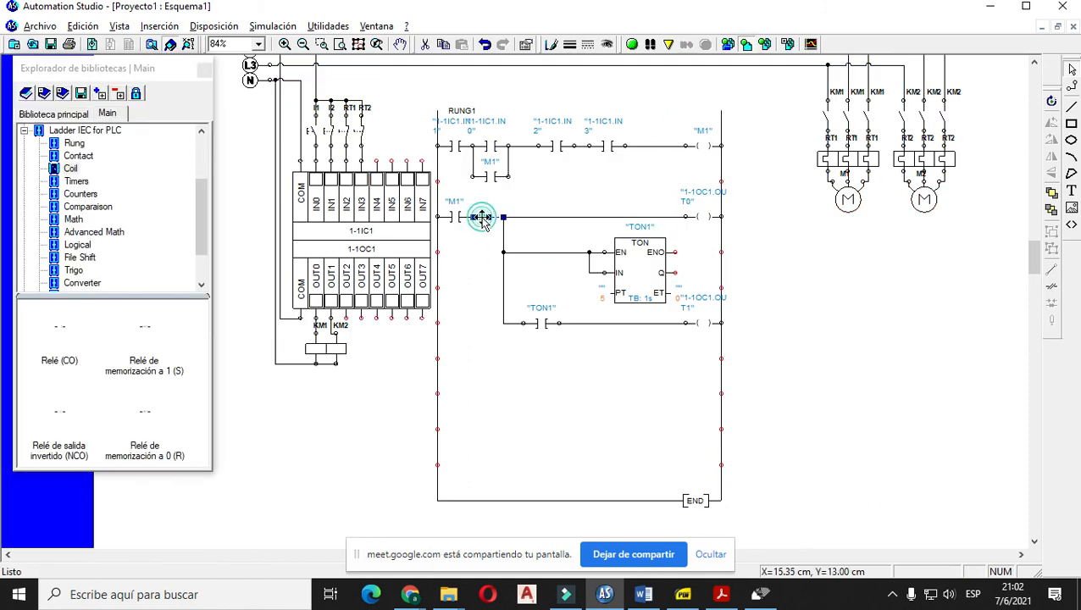
{"action": "left_click", "coordinate": [477, 298]}
{"action": "left_click_drag", "start_coordinate": [488, 194], "coordinate": [518, 342]}
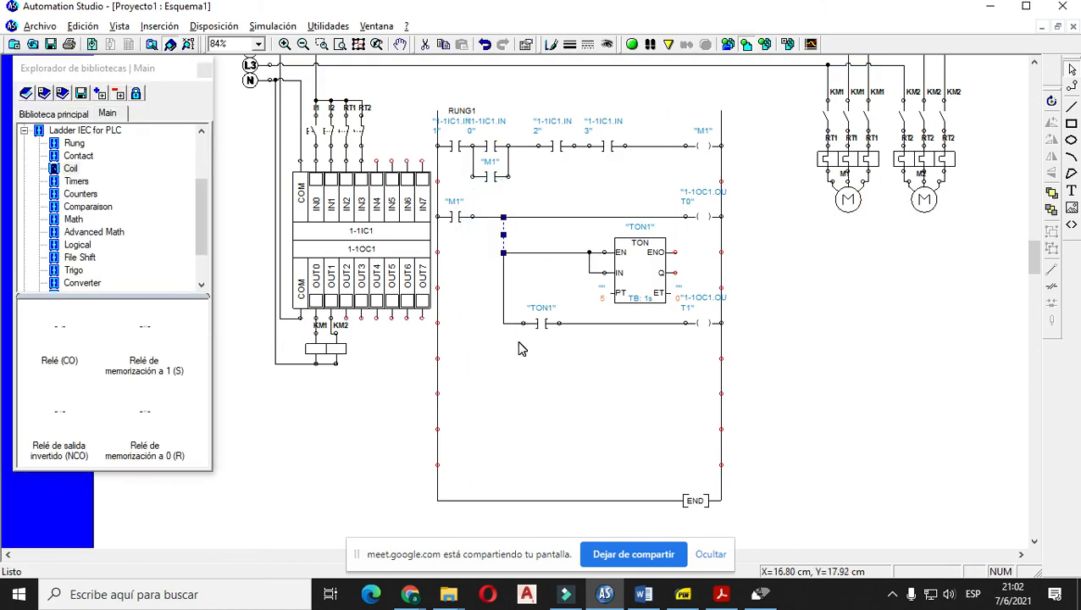
{"action": "key", "text": "Right"}
{"action": "key", "text": "Right"}
{"action": "key", "text": "Right"}
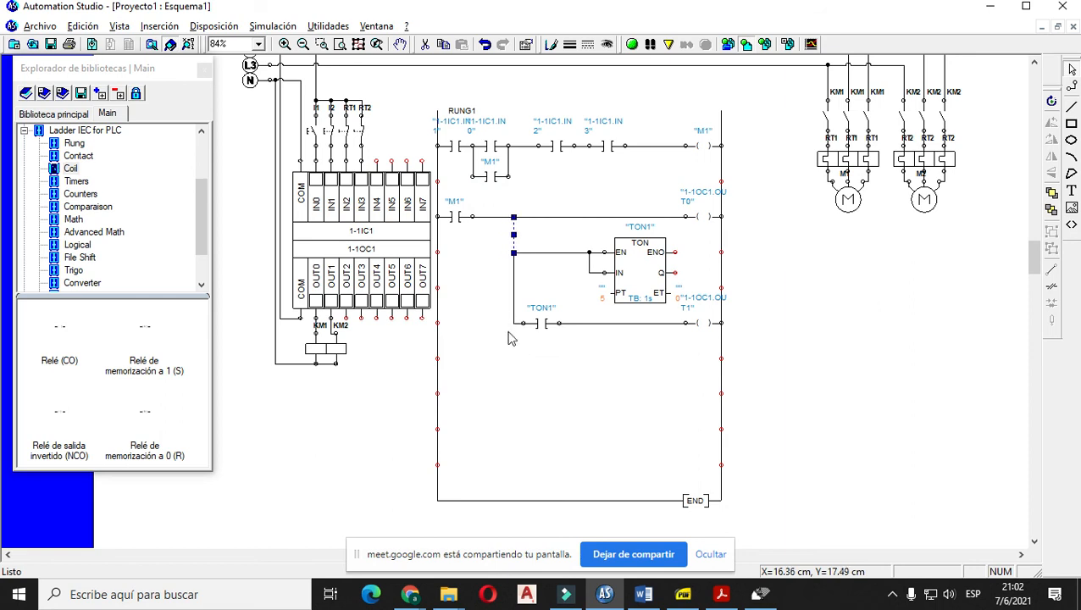
{"action": "left_click_drag", "start_coordinate": [541, 328], "coordinate": [559, 327]}
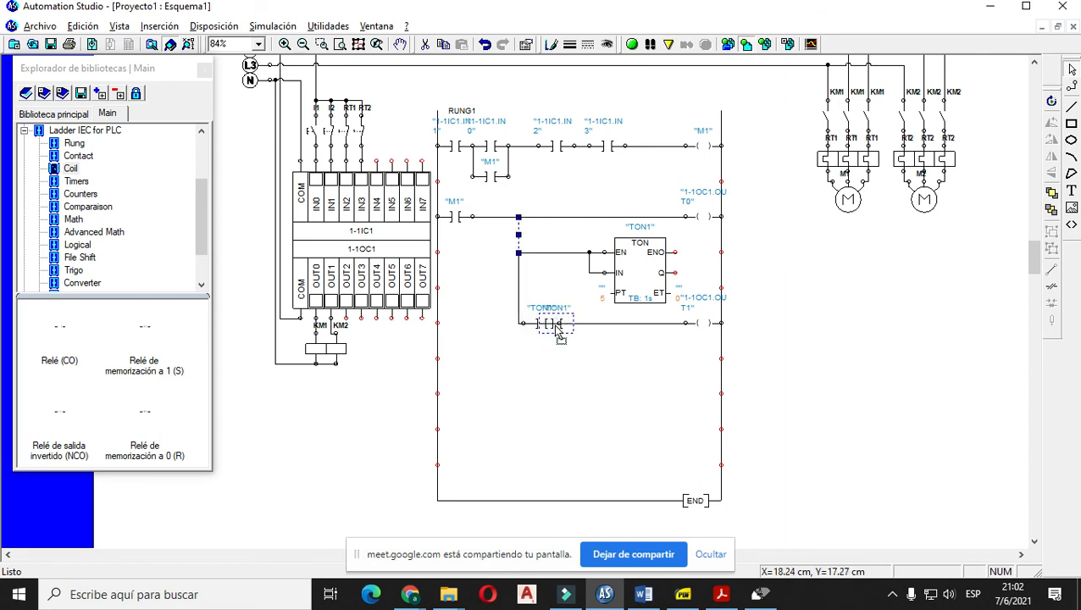
{"action": "left_click", "coordinate": [575, 364]}
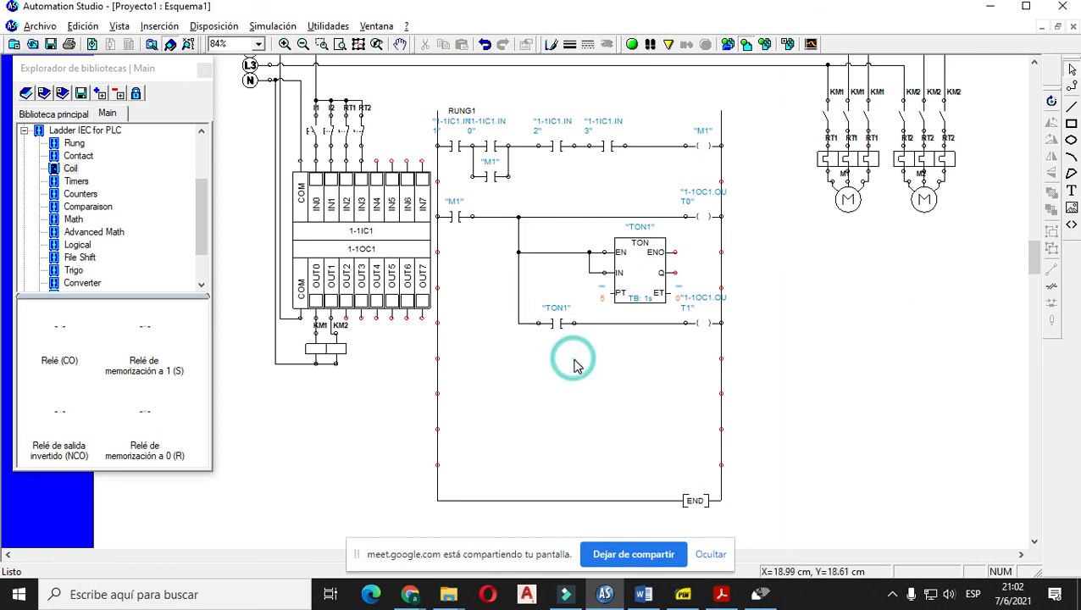
- Delete the wire feeding the OUT0 coil and place a normally closed contact in its place
{"action": "left_click", "coordinate": [597, 217]}
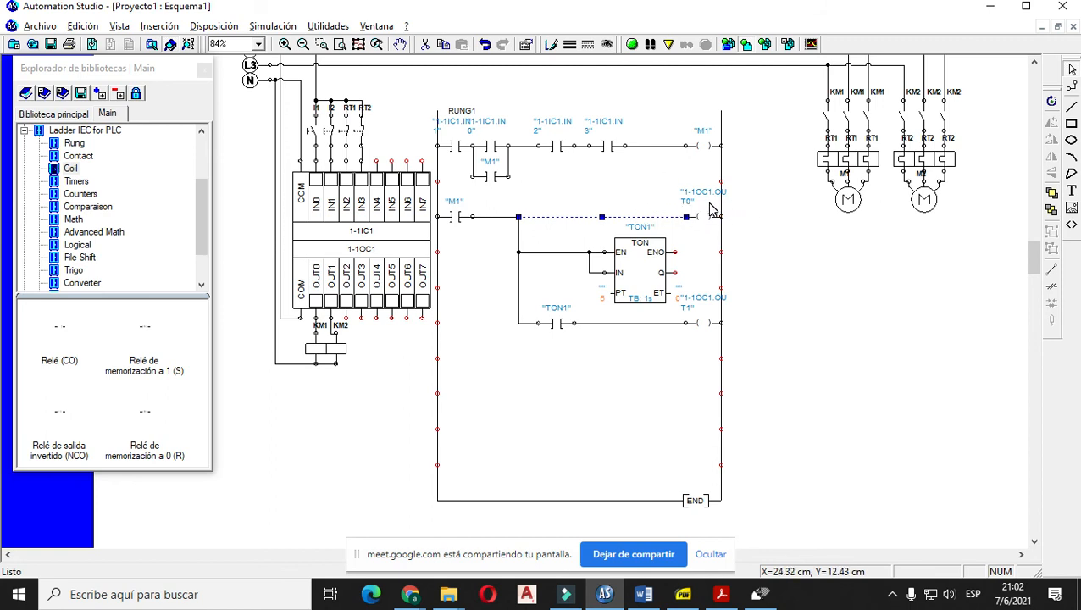
{"action": "key", "text": "Delete"}
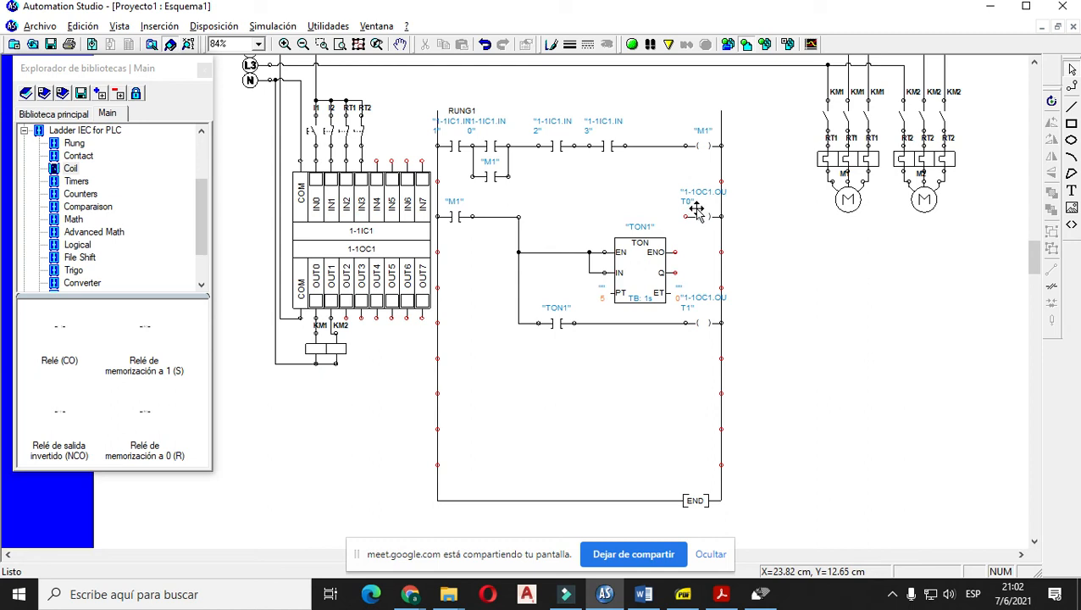
{"action": "left_click", "coordinate": [72, 156]}
{"action": "left_click", "coordinate": [146, 335]}
{"action": "left_click_drag", "start_coordinate": [148, 338], "coordinate": [617, 249]}
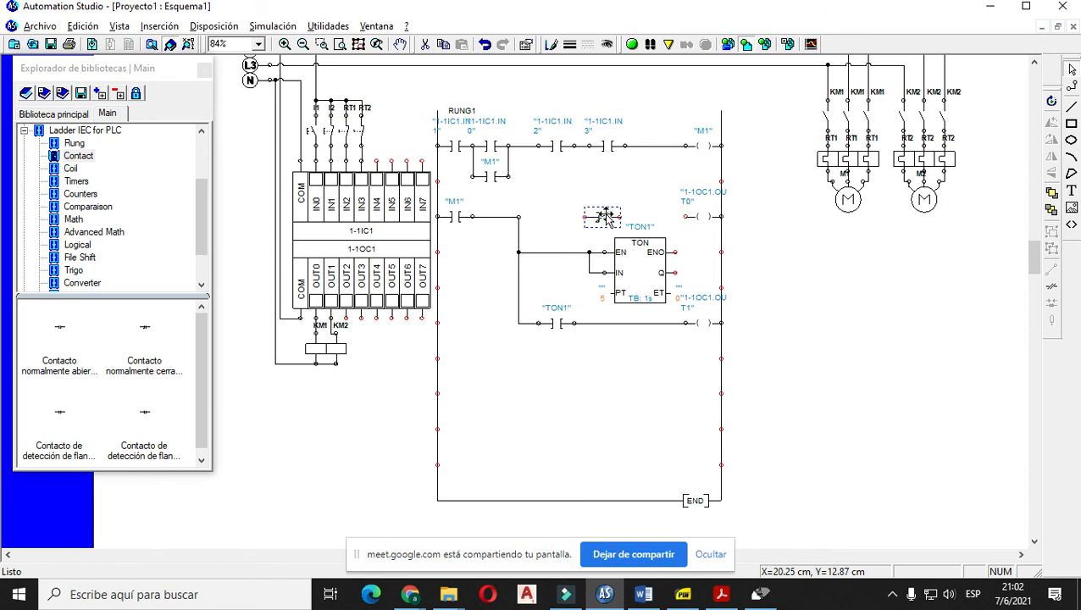
- Link the new normally closed contact to the TON1 variable and apply the assignment
{"action": "double_click", "coordinate": [605, 217]}
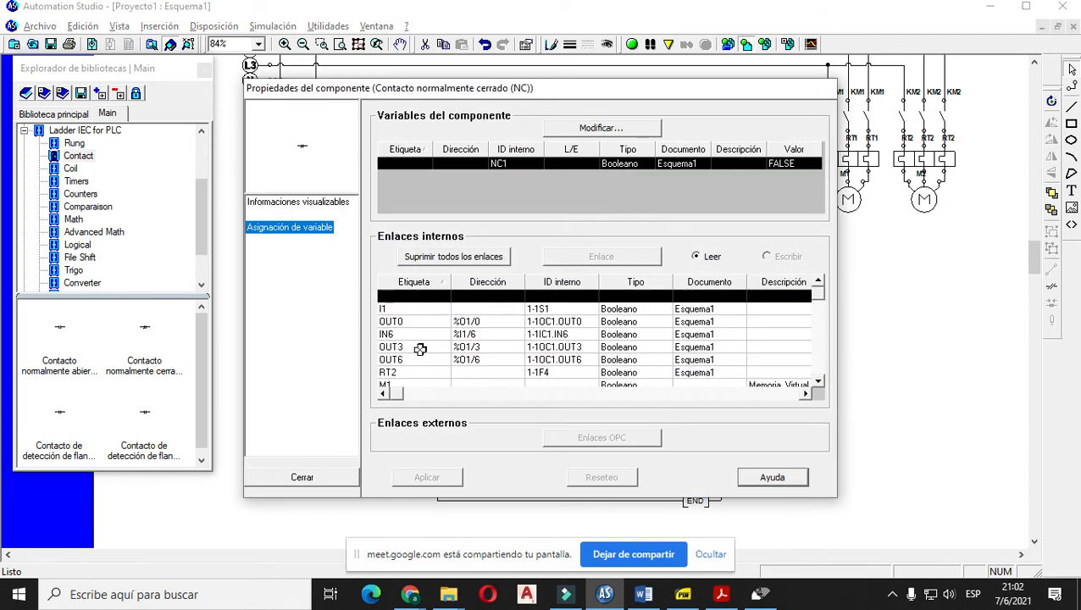
{"action": "scroll", "coordinate": [419, 349], "scroll_direction": "down", "scroll_amount": 1}
{"action": "scroll", "coordinate": [420, 349], "scroll_direction": "down", "scroll_amount": 1}
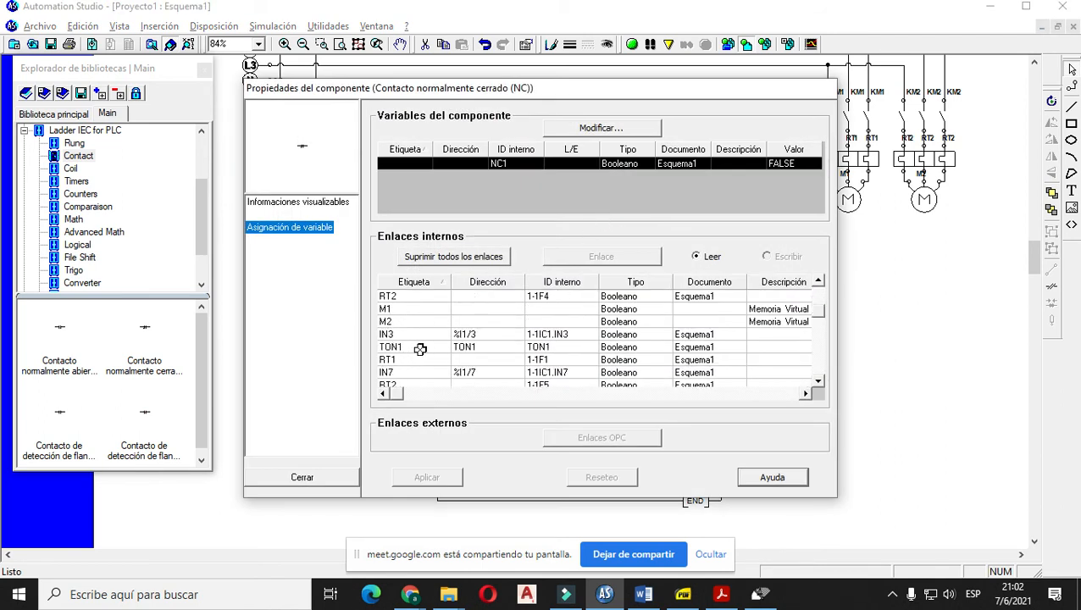
{"action": "left_click", "coordinate": [419, 347]}
{"action": "left_click", "coordinate": [409, 478]}
{"action": "left_click", "coordinate": [305, 479]}
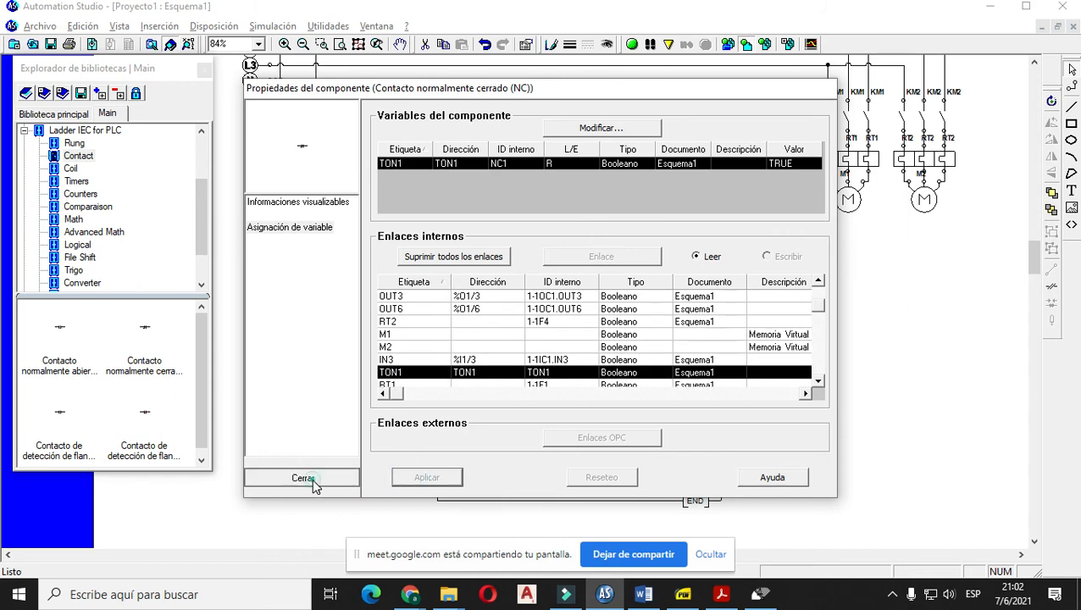
{"action": "left_click", "coordinate": [530, 418]}
- Wire the normally closed TON1 contact between the M1 branch junction and the OUT0 coil
{"action": "left_click", "coordinate": [585, 216]}
{"action": "left_click_drag", "start_coordinate": [585, 216], "coordinate": [520, 216]}
{"action": "left_click_drag", "start_coordinate": [620, 216], "coordinate": [684, 216]}
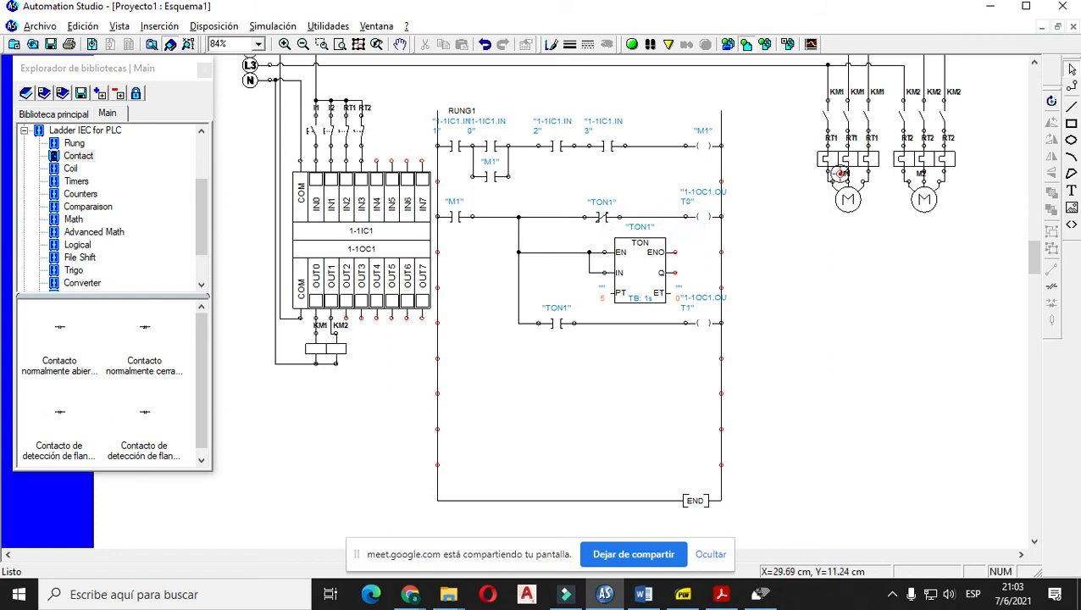
- Simulate the circuit with start pushbutton I1 to examine the timed changeover from OUT0 to OUT1, and stop it
{"action": "left_click", "coordinate": [631, 44]}
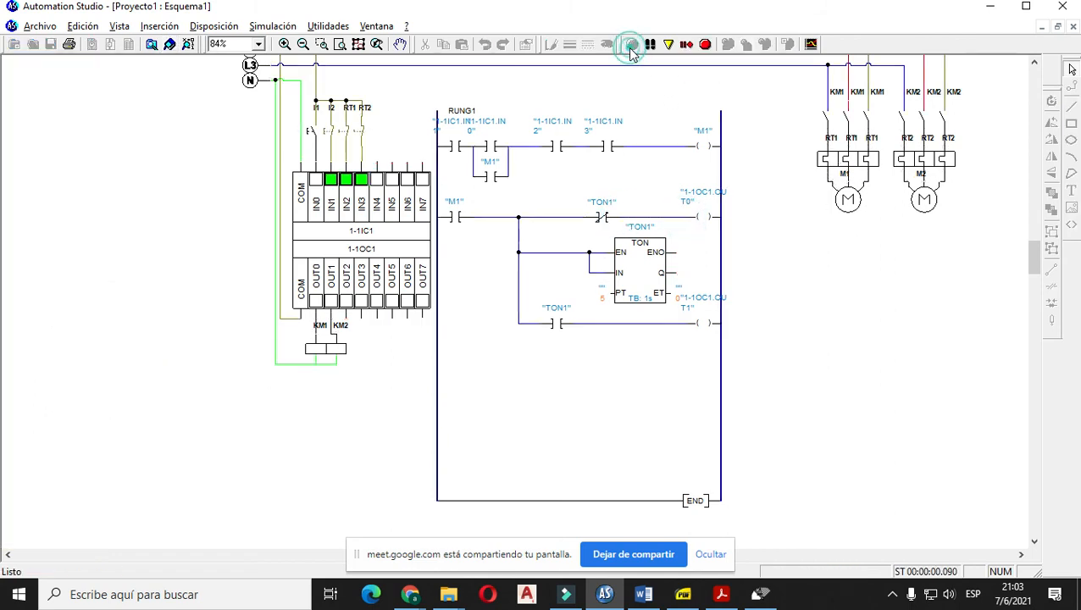
{"action": "left_click", "coordinate": [311, 132]}
{"action": "left_click", "coordinate": [312, 132]}
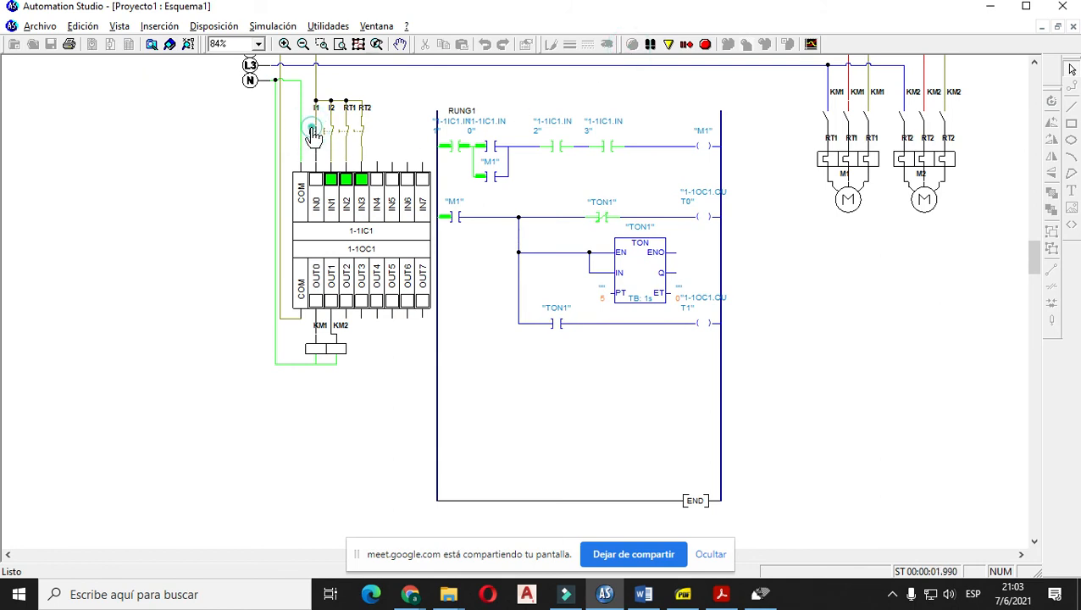
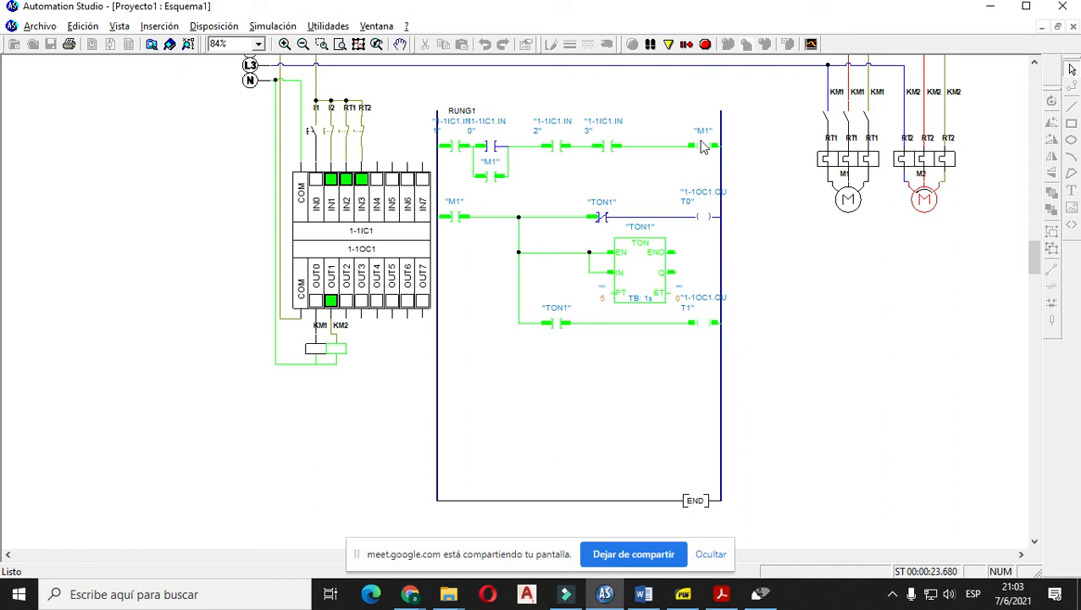
{"action": "left_click", "coordinate": [705, 44]}
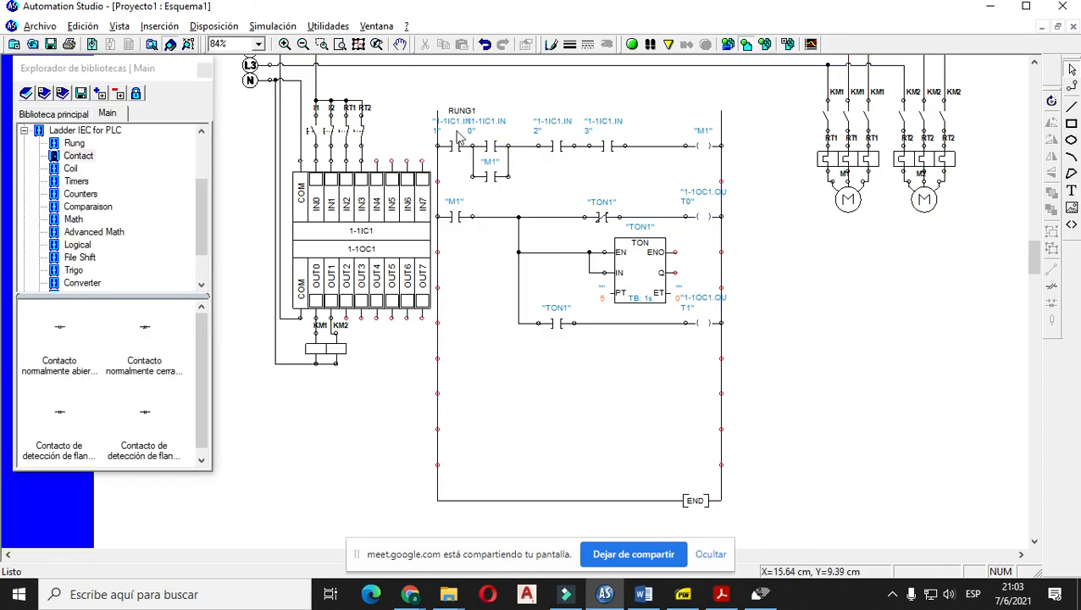
- Repeat the simulation from I1, compare the motor sequence with exercise 13 in the PDF, and stop the simulation
{"action": "left_click", "coordinate": [628, 46]}
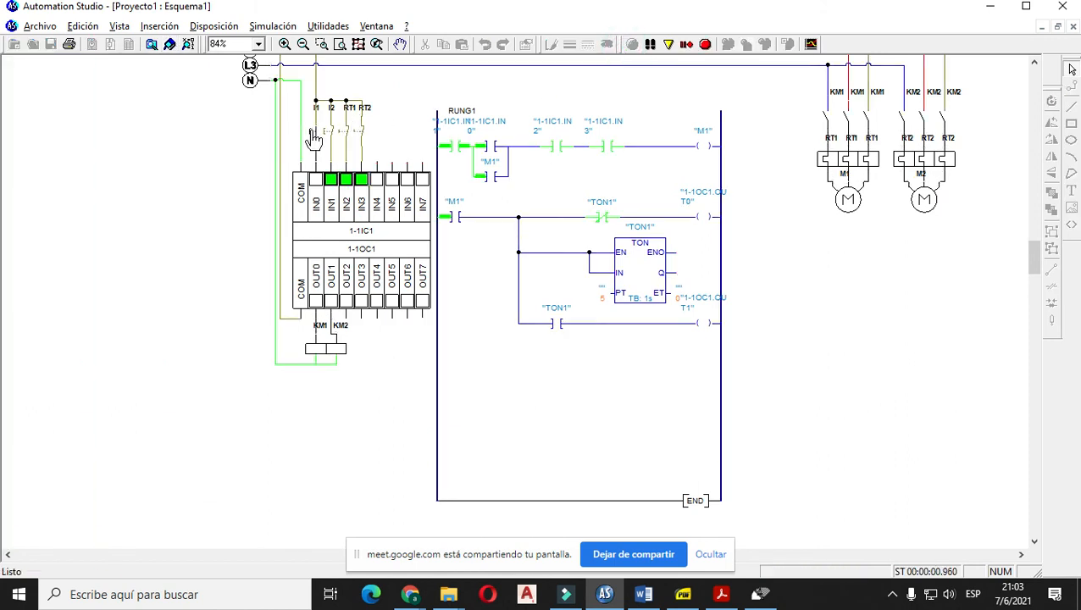
{"action": "left_click", "coordinate": [311, 134]}
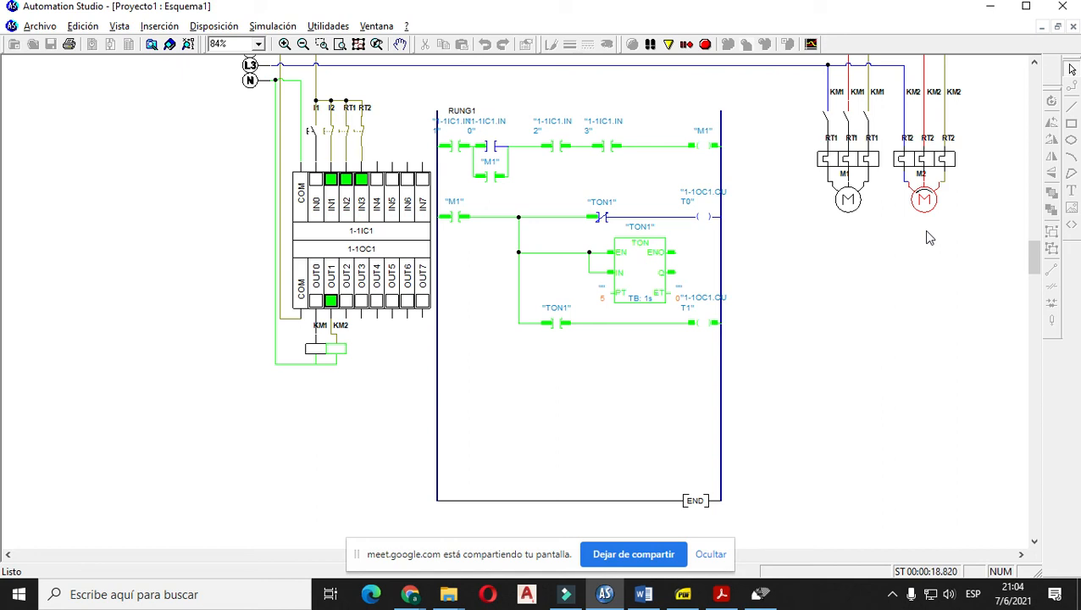
{"action": "key", "text": "alt+Tab"}
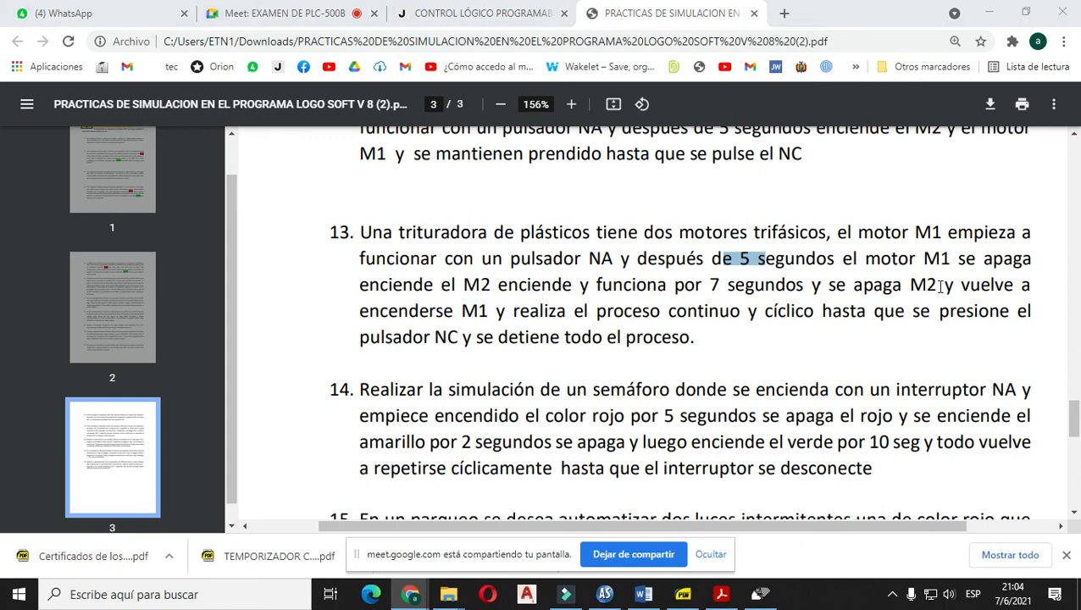
{"action": "key", "text": "alt+Tab"}
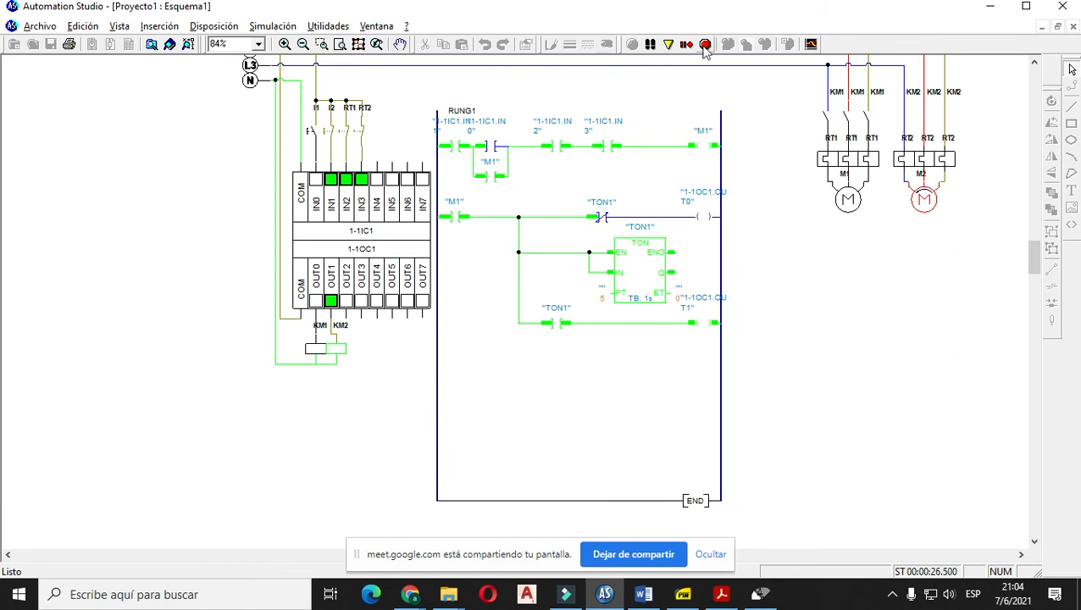
{"action": "left_click", "coordinate": [704, 44]}
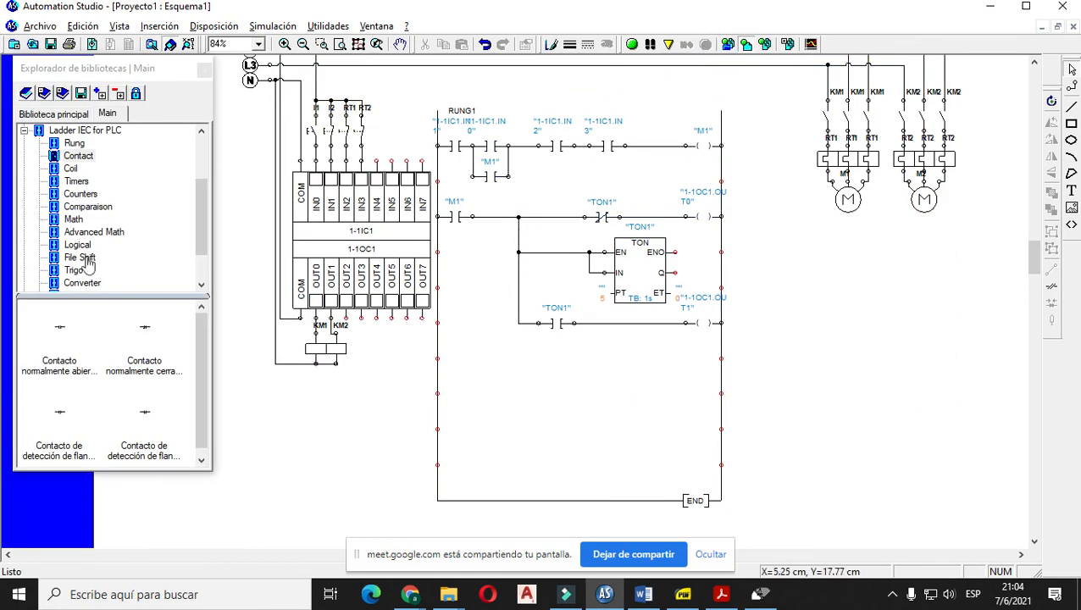
- Place a second on-delay timer (TON) below the OUT1 branch, aligned under the TON1 timer
{"action": "left_click", "coordinate": [75, 181]}
{"action": "left_click_drag", "start_coordinate": [59, 326], "coordinate": [649, 430]}
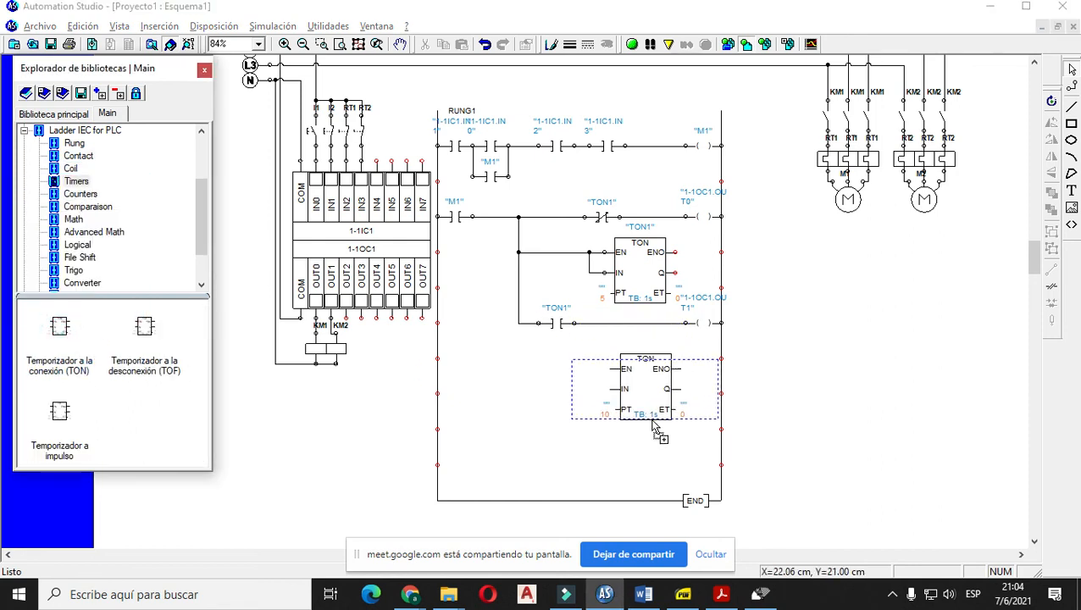
{"action": "left_click", "coordinate": [841, 416]}
{"action": "left_click_drag", "start_coordinate": [646, 379], "coordinate": [636, 383]}
{"action": "left_click", "coordinate": [832, 372]}
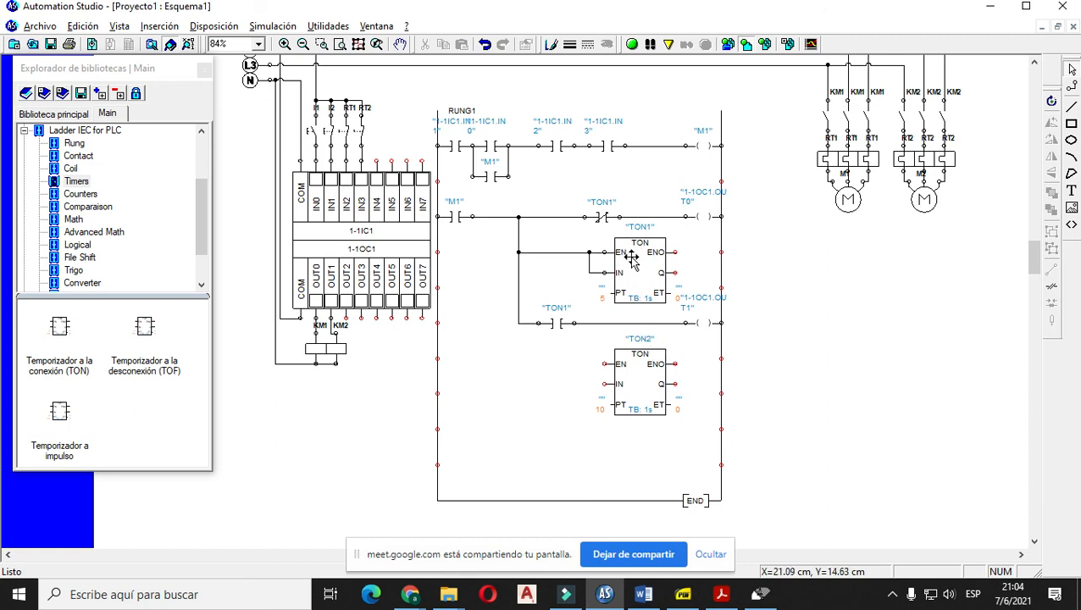
- Wire the TON2 timer's EN input to the line after the TON1 contact and join its IN input to EN
{"action": "left_click", "coordinate": [602, 363]}
{"action": "left_click", "coordinate": [588, 362]}
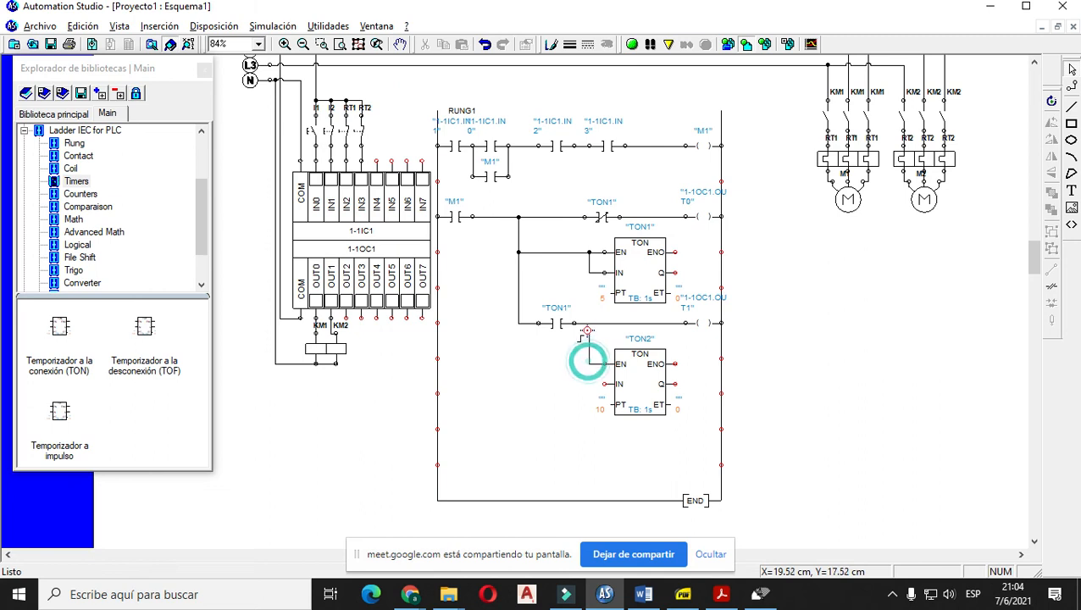
{"action": "left_click", "coordinate": [588, 323]}
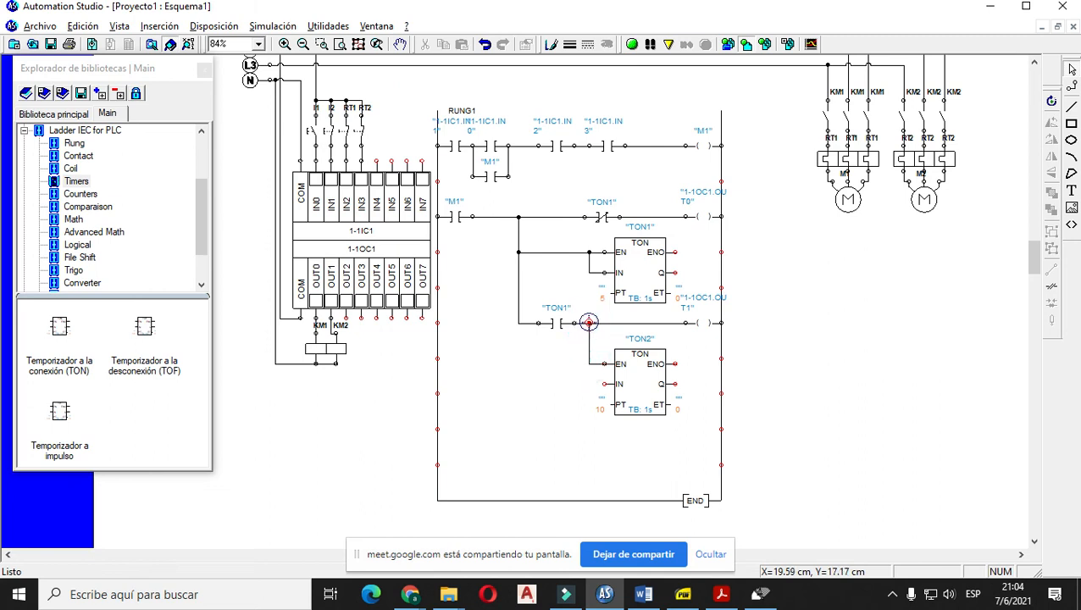
{"action": "left_click", "coordinate": [600, 384]}
{"action": "left_click", "coordinate": [594, 383]}
{"action": "left_click", "coordinate": [594, 364]}
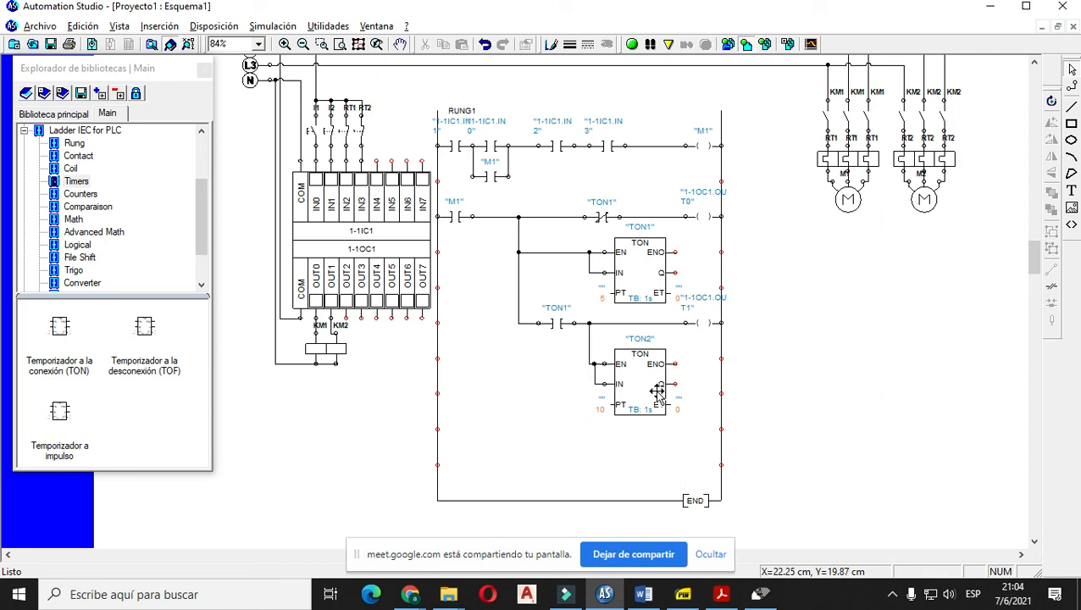
- Set the preset value (PT) of the TON2 timer to 7
{"action": "double_click", "coordinate": [657, 392]}
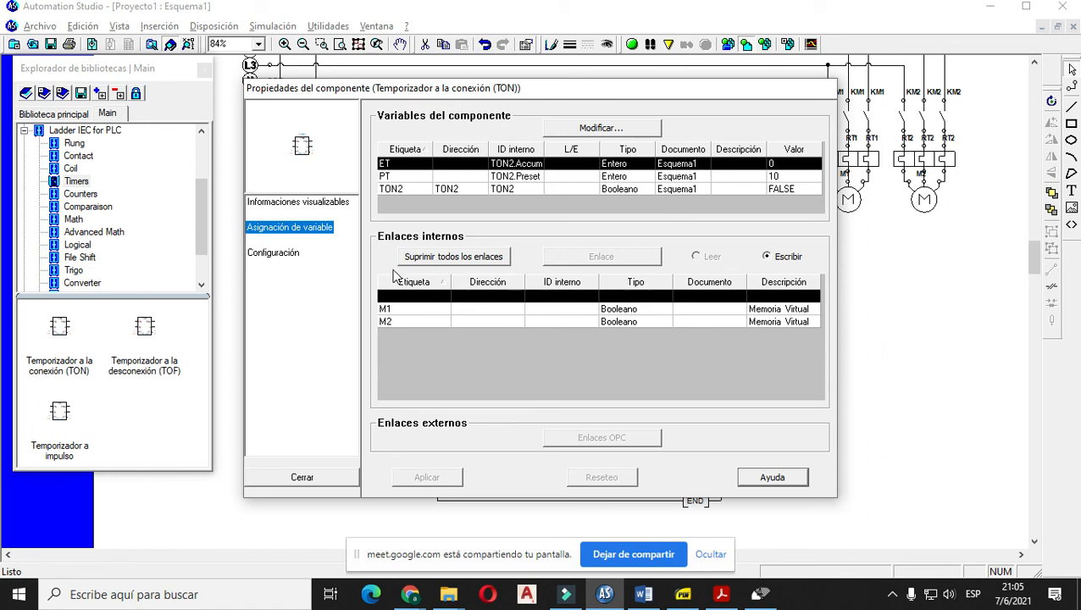
{"action": "left_click", "coordinate": [780, 176]}
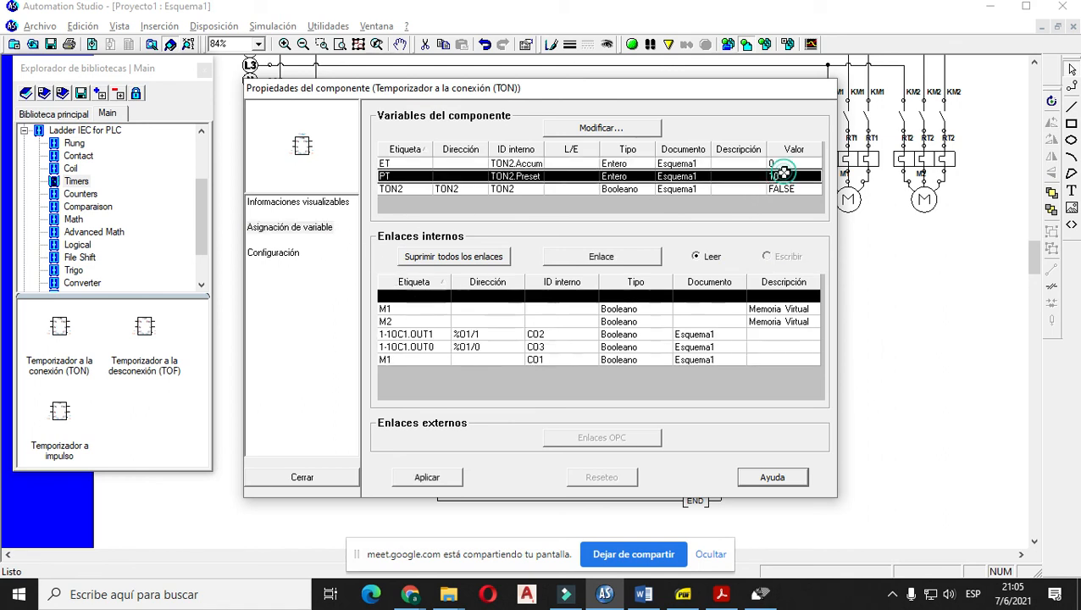
{"action": "double_click", "coordinate": [782, 174]}
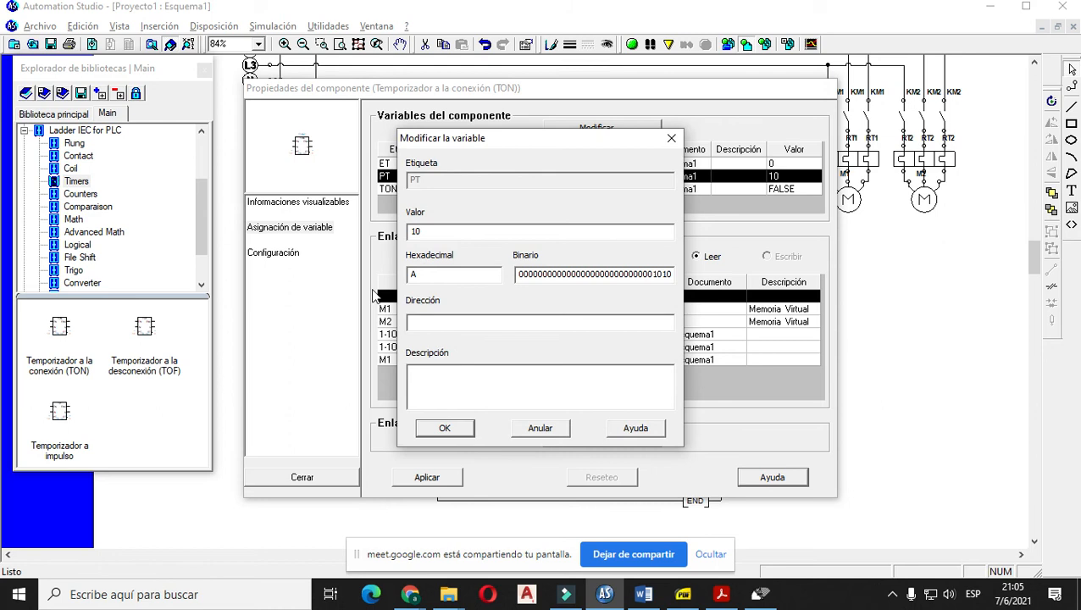
{"action": "left_click_drag", "start_coordinate": [436, 238], "coordinate": [390, 241]}
{"action": "type", "text": "7"}
{"action": "key", "text": "Return"}
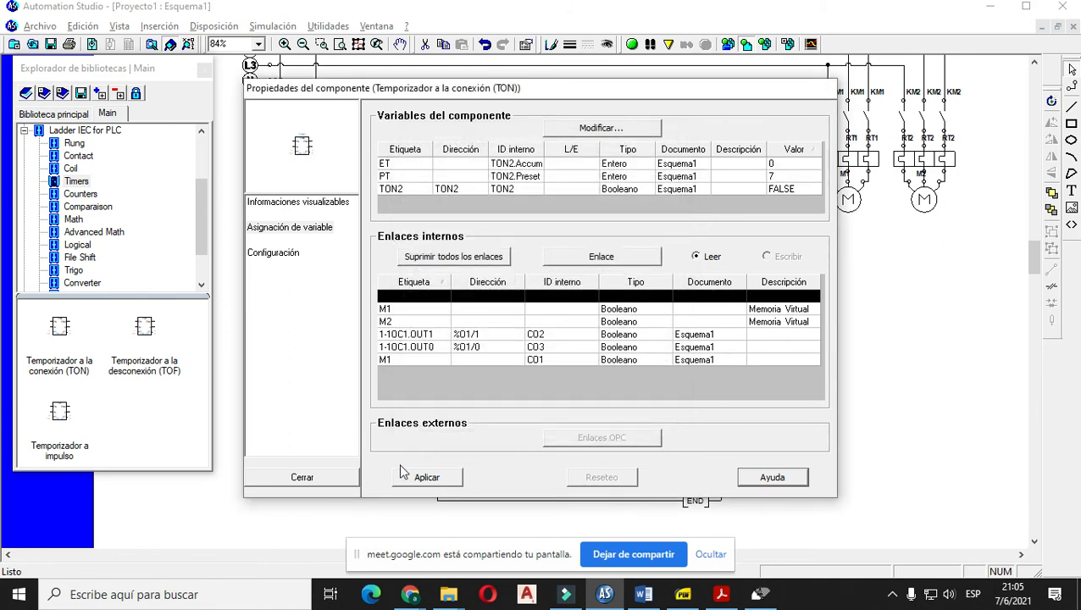
{"action": "left_click", "coordinate": [444, 478]}
{"action": "left_click", "coordinate": [320, 474]}
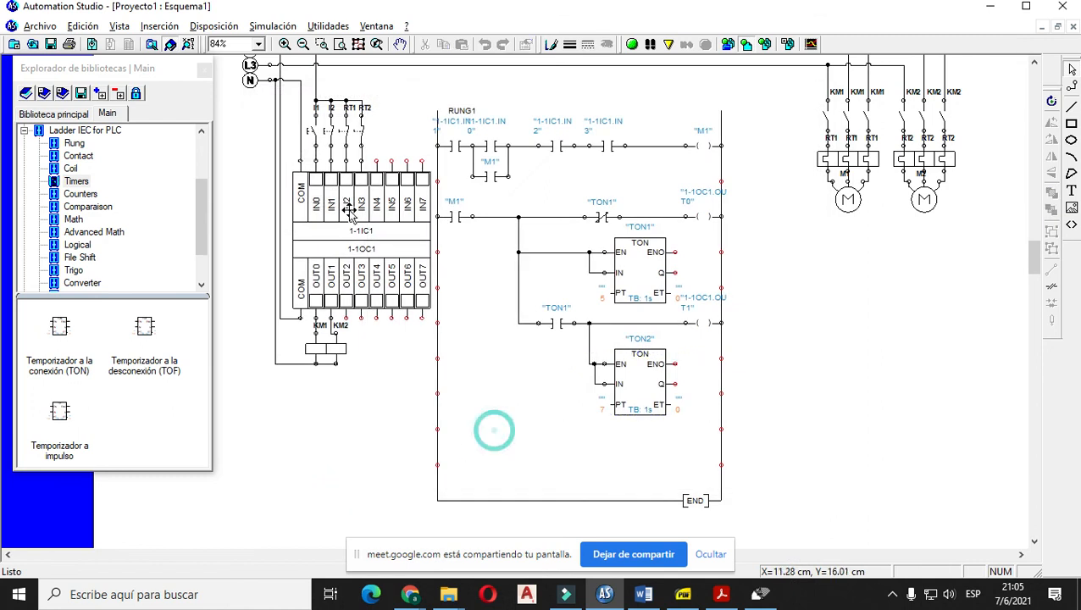
- Simulate the circuit from start pushbutton I1 to examine the OUT1 branch with the TON2 timer, and stop the simulation
{"action": "left_click", "coordinate": [631, 47]}
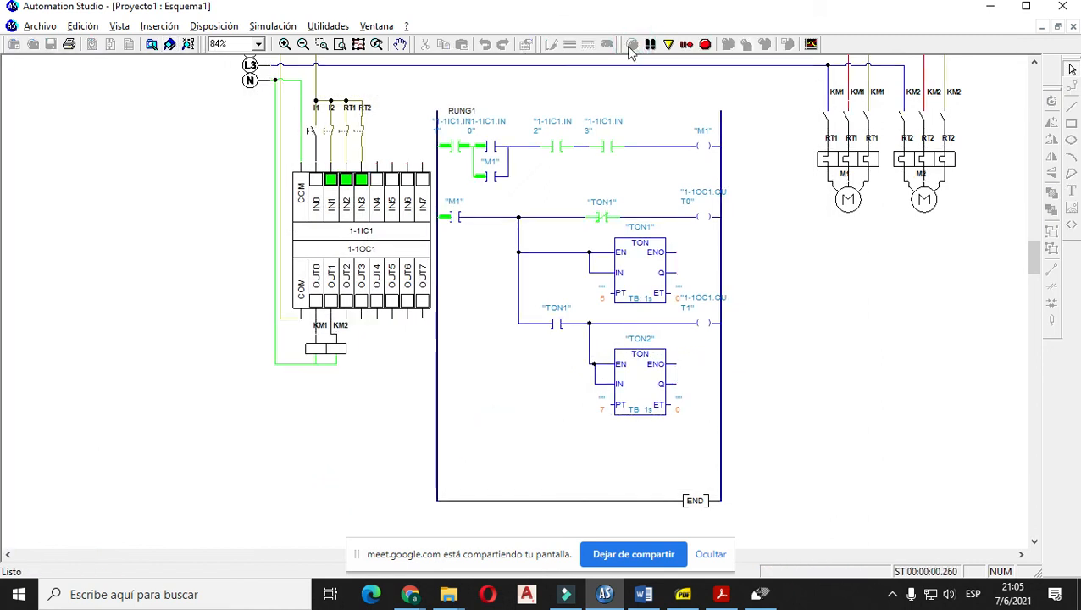
{"action": "left_click", "coordinate": [310, 133]}
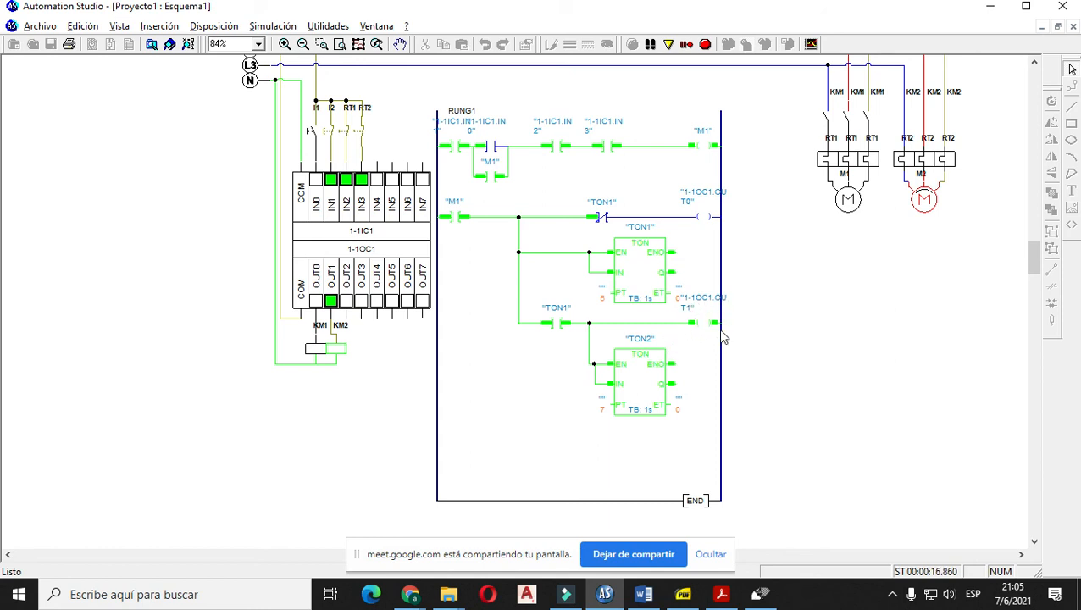
{"action": "left_click", "coordinate": [706, 46]}
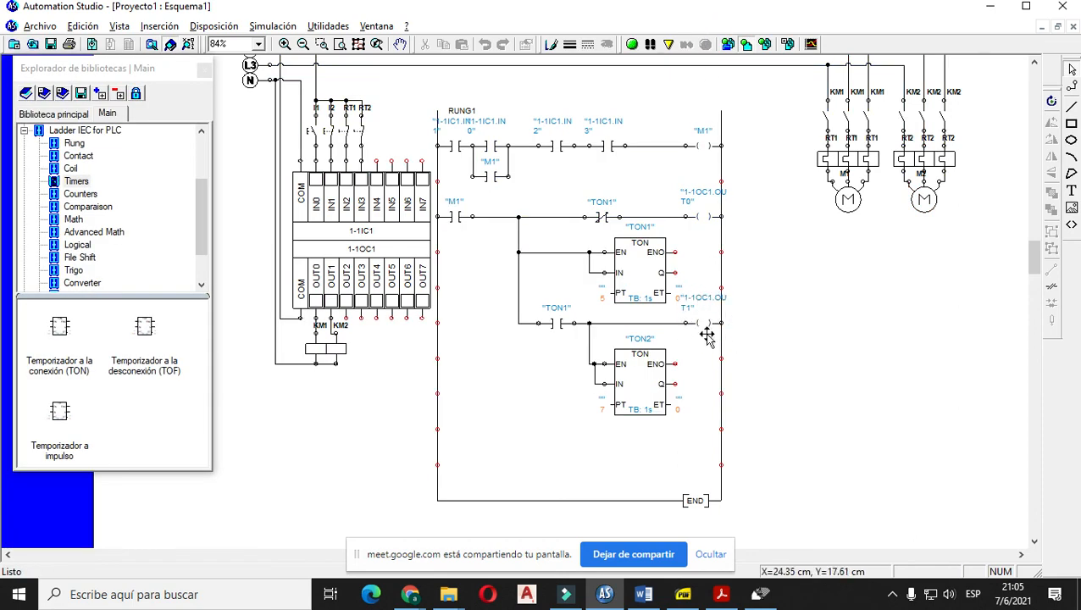
- Replace the line before the OUT1 coil with a normally closed contact
{"action": "left_click", "coordinate": [649, 323]}
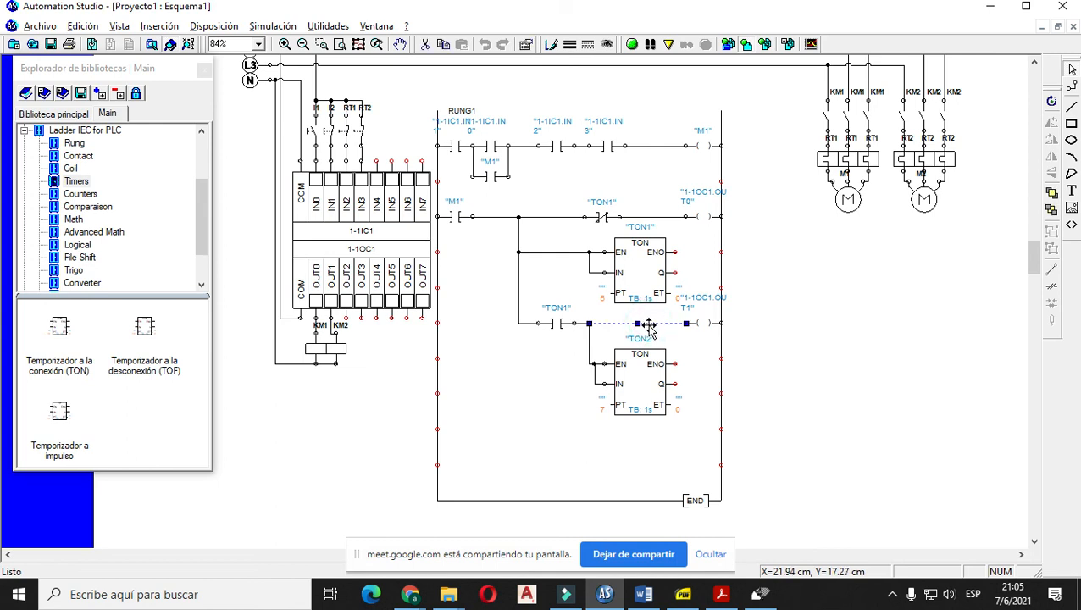
{"action": "key", "text": "Delete"}
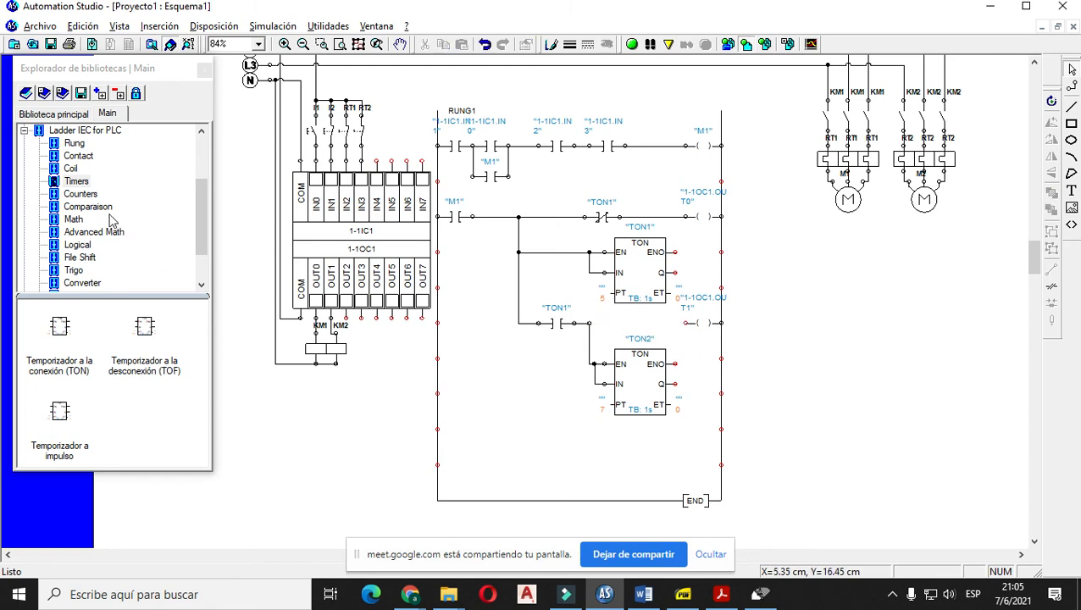
{"action": "left_click", "coordinate": [78, 157]}
{"action": "left_click_drag", "start_coordinate": [145, 329], "coordinate": [637, 332]}
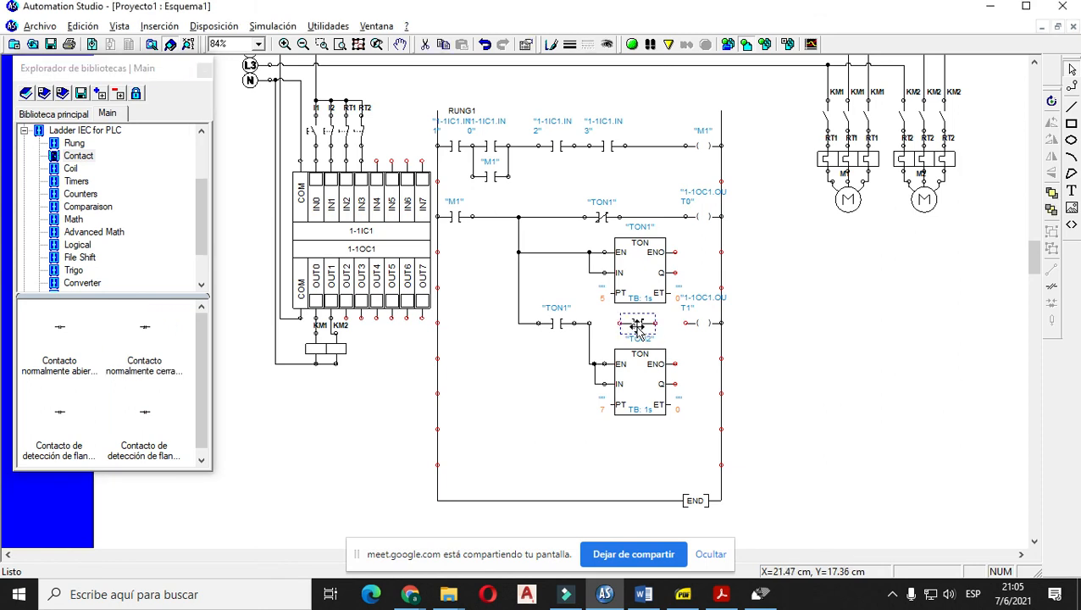
- Link the normally closed contact before the OUT1 coil to the TON2 variable
{"action": "double_click", "coordinate": [637, 327]}
{"action": "left_click", "coordinate": [415, 329]}
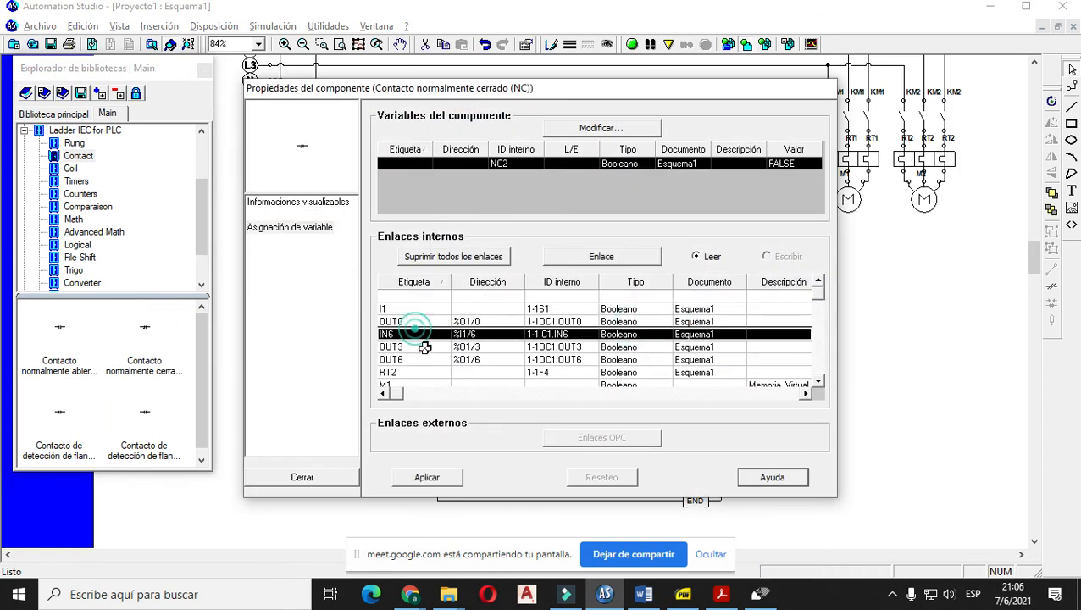
{"action": "scroll", "coordinate": [429, 359], "scroll_direction": "down", "scroll_amount": 2}
{"action": "left_click", "coordinate": [420, 346]}
{"action": "scroll", "coordinate": [424, 351], "scroll_direction": "down", "scroll_amount": 1}
{"action": "scroll", "coordinate": [425, 379], "scroll_direction": "down", "scroll_amount": 1}
{"action": "scroll", "coordinate": [421, 376], "scroll_direction": "down", "scroll_amount": 3}
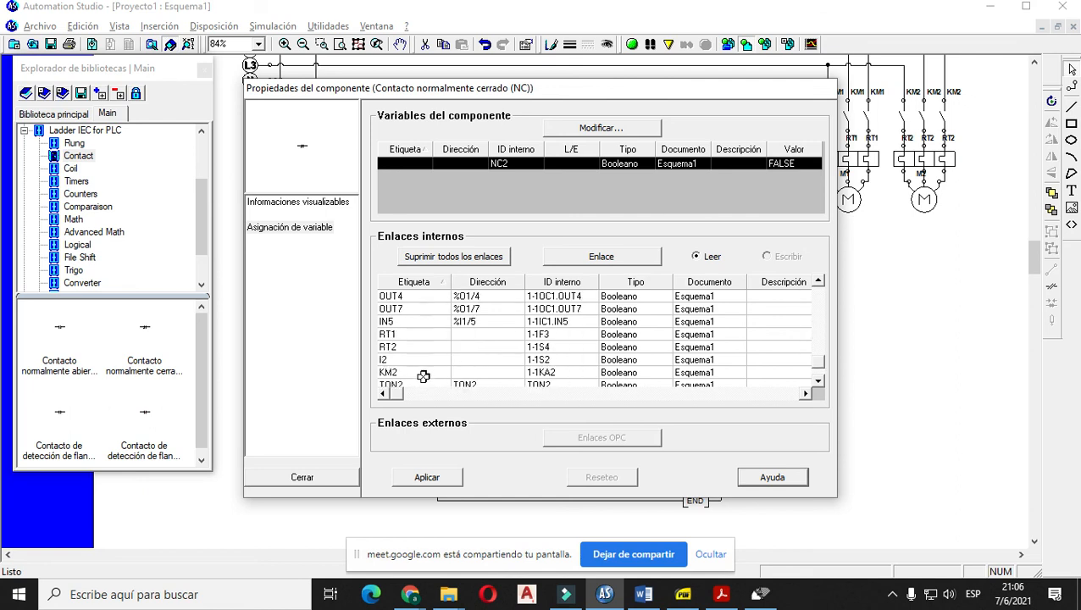
{"action": "scroll", "coordinate": [423, 376], "scroll_direction": "down", "scroll_amount": 2}
{"action": "left_click", "coordinate": [426, 359]}
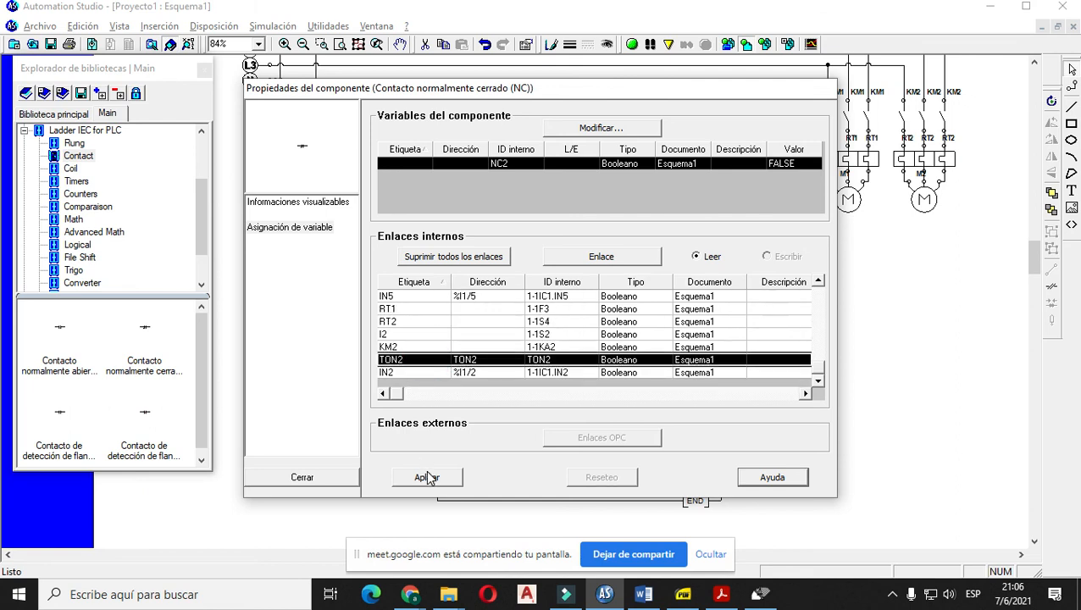
{"action": "left_click", "coordinate": [428, 477]}
{"action": "left_click", "coordinate": [325, 475]}
{"action": "left_click", "coordinate": [631, 439]}
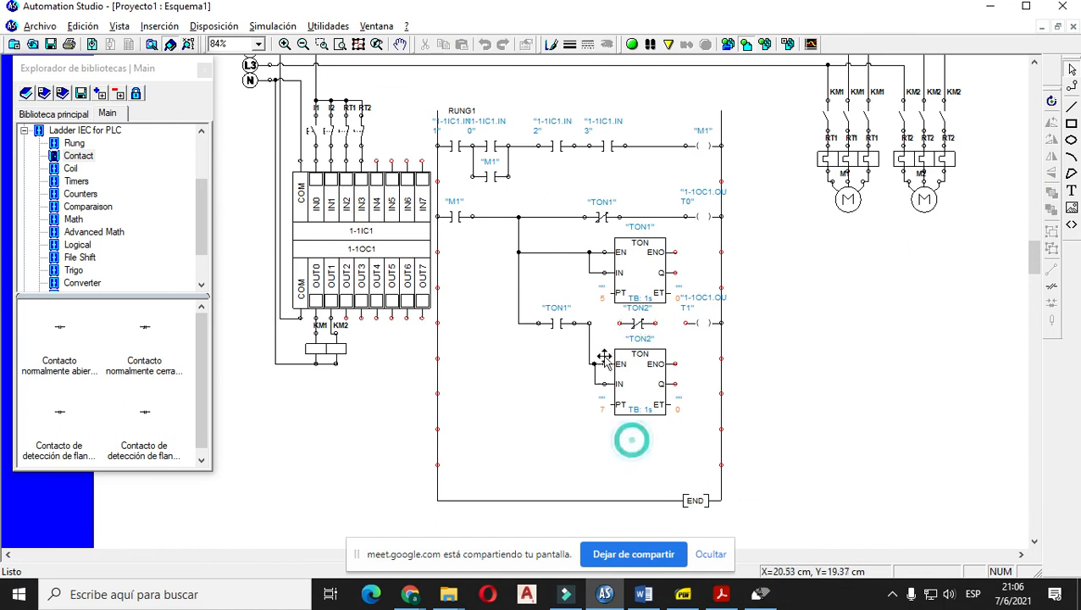
- Wire the normally closed TON2 contact between the branch node after the TON1 contact and the OUT1 coil
{"action": "left_click", "coordinate": [619, 323]}
{"action": "left_click", "coordinate": [589, 324]}
{"action": "left_click", "coordinate": [654, 323]}
{"action": "left_click", "coordinate": [685, 323]}
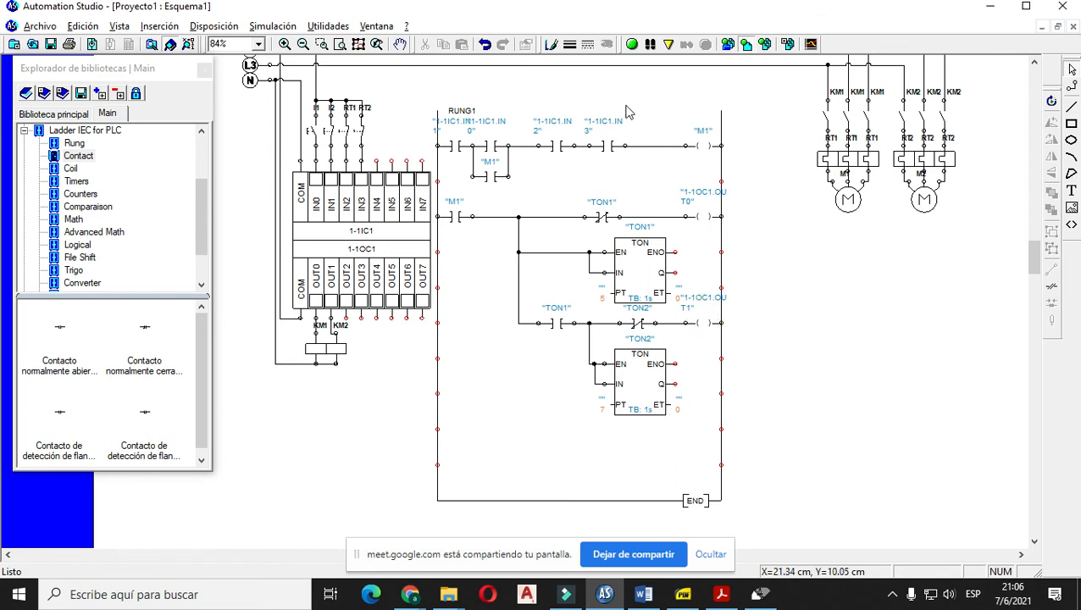
- Simulate the circuit from I1 to examine how the TON2 contact switches the OUT1 coil
{"action": "left_click", "coordinate": [631, 44]}
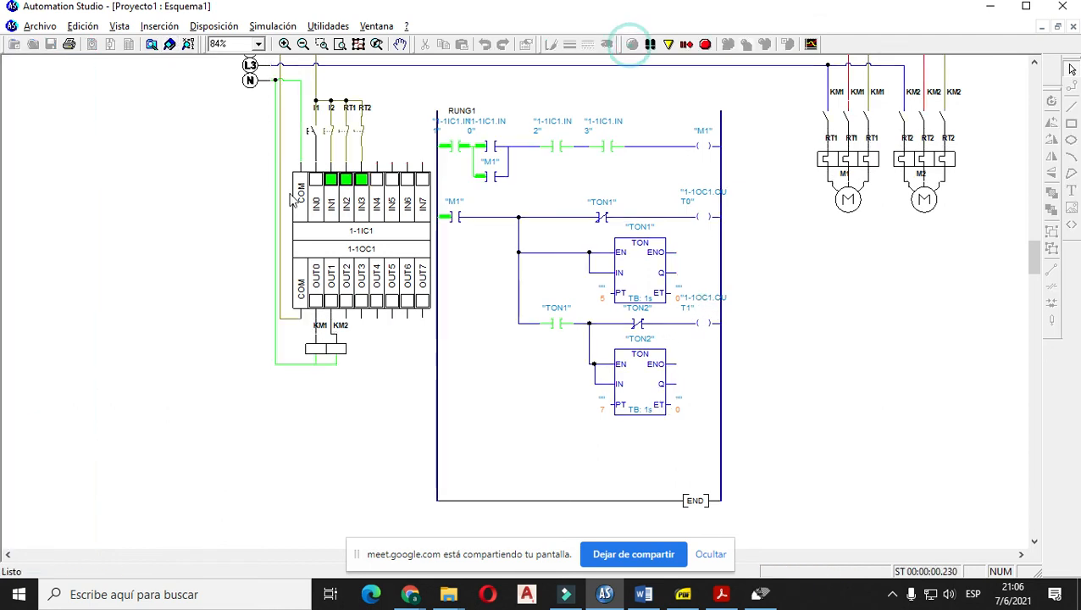
{"action": "left_click", "coordinate": [313, 136]}
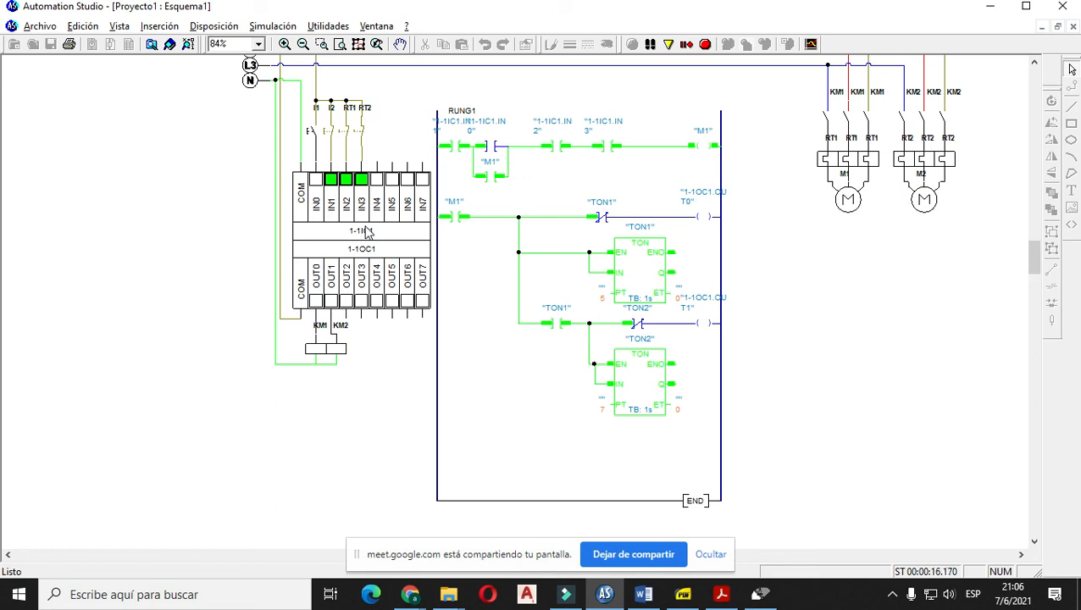
- Compare the running motor sequence with the timing and cyclic restart described in exercise 13 of the PDF, and stop the simulation
{"action": "key", "text": "alt+Tab"}
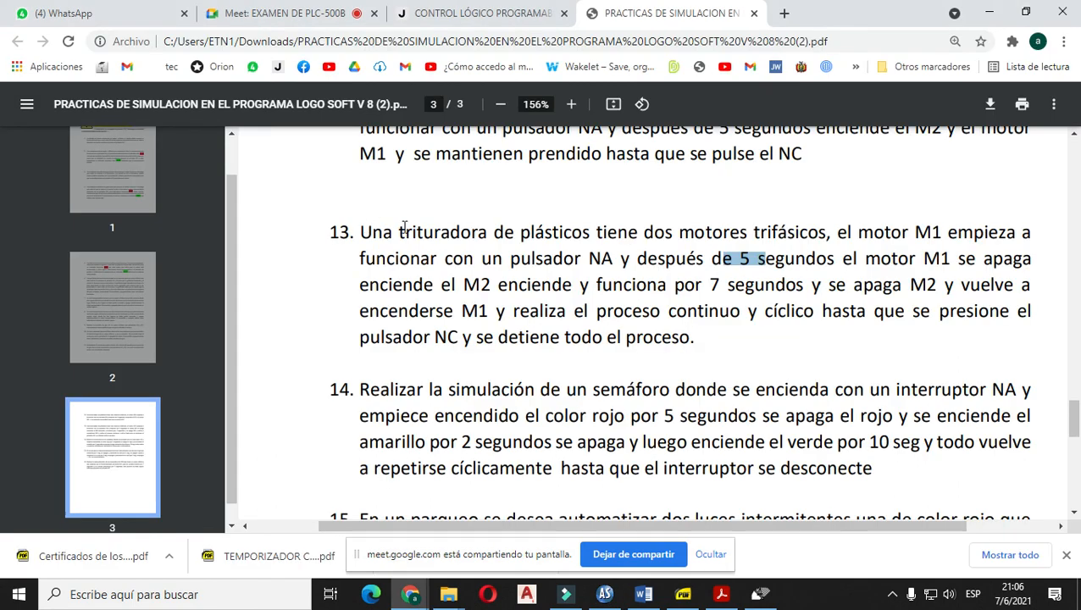
{"action": "left_click_drag", "start_coordinate": [850, 288], "coordinate": [1031, 288]}
{"action": "left_click", "coordinate": [961, 289]}
{"action": "left_click_drag", "start_coordinate": [353, 317], "coordinate": [488, 311]}
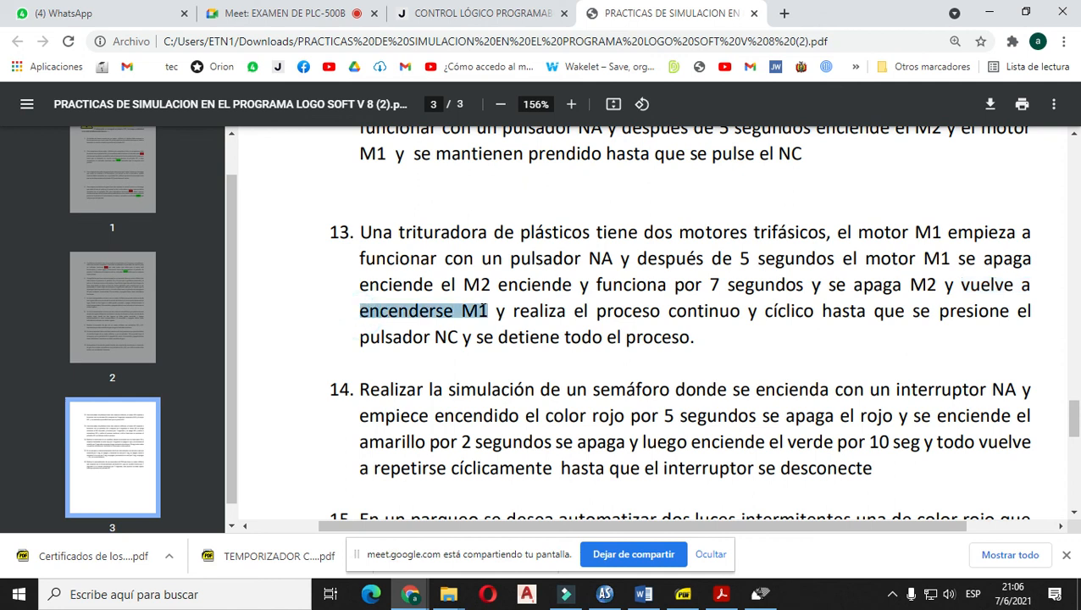
{"action": "left_click_drag", "start_coordinate": [733, 262], "coordinate": [832, 261]}
{"action": "left_click_drag", "start_coordinate": [910, 260], "coordinate": [1025, 259]}
{"action": "left_click_drag", "start_coordinate": [465, 287], "coordinate": [936, 285]}
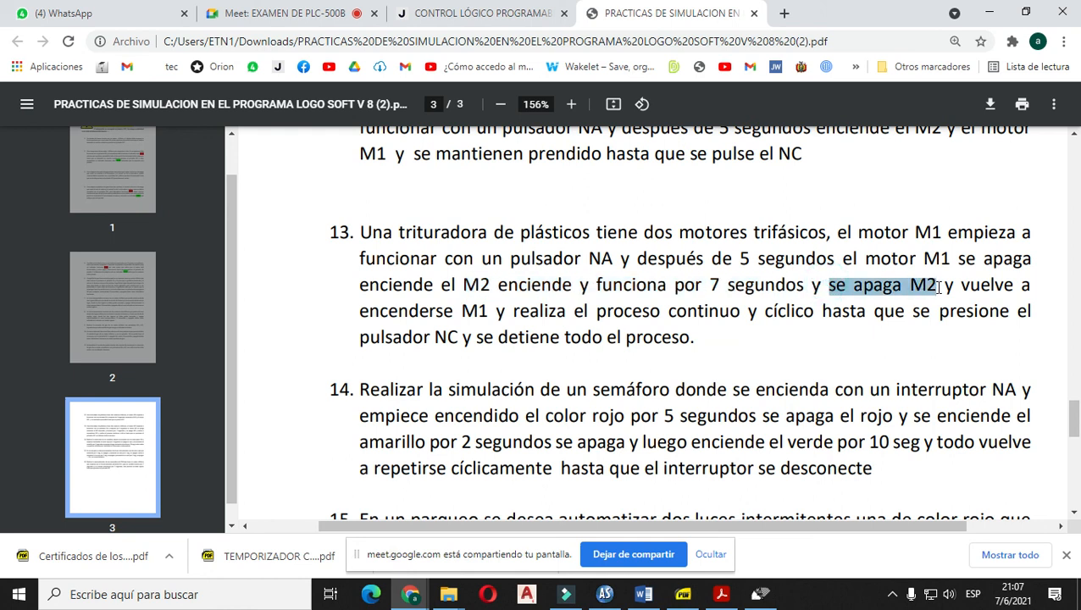
{"action": "left_click", "coordinate": [949, 290]}
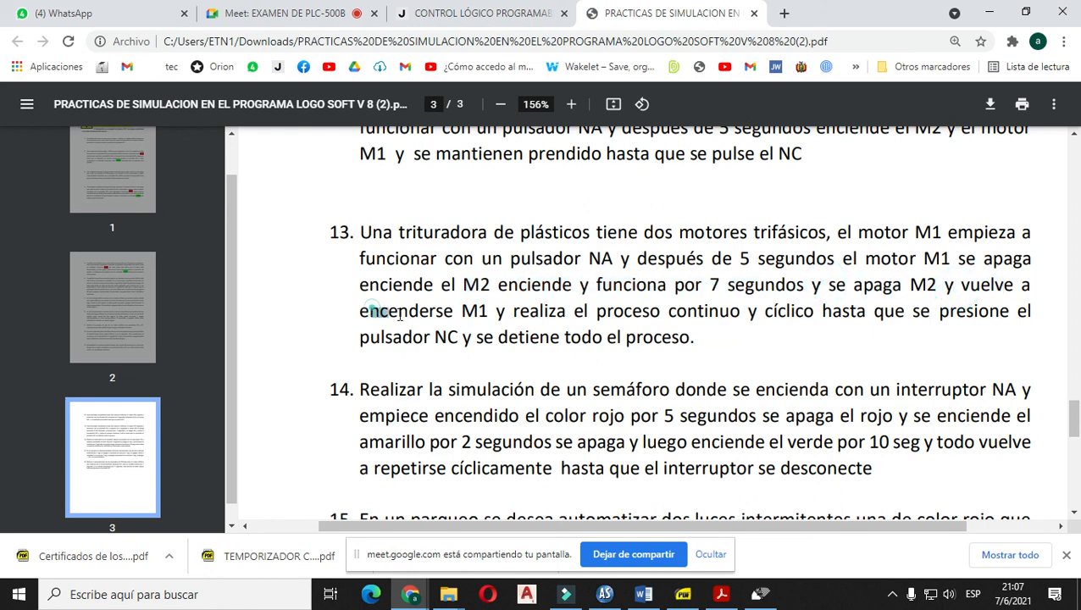
{"action": "left_click_drag", "start_coordinate": [370, 310], "coordinate": [490, 314]}
{"action": "left_click_drag", "start_coordinate": [737, 256], "coordinate": [834, 257]}
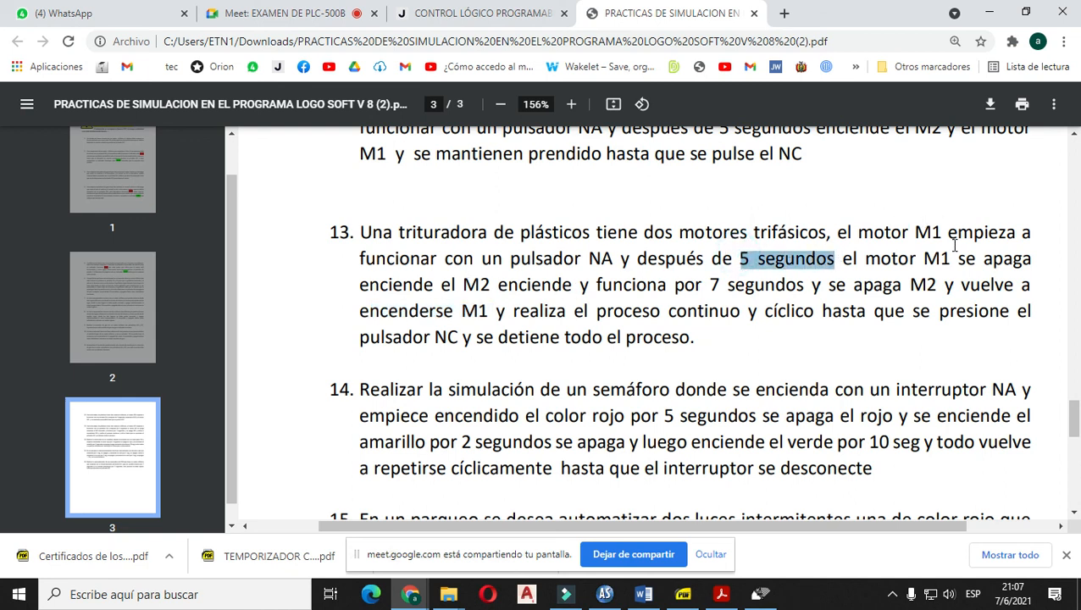
{"action": "left_click_drag", "start_coordinate": [464, 285], "coordinate": [1013, 285]}
{"action": "left_click_drag", "start_coordinate": [357, 311], "coordinate": [483, 315]}
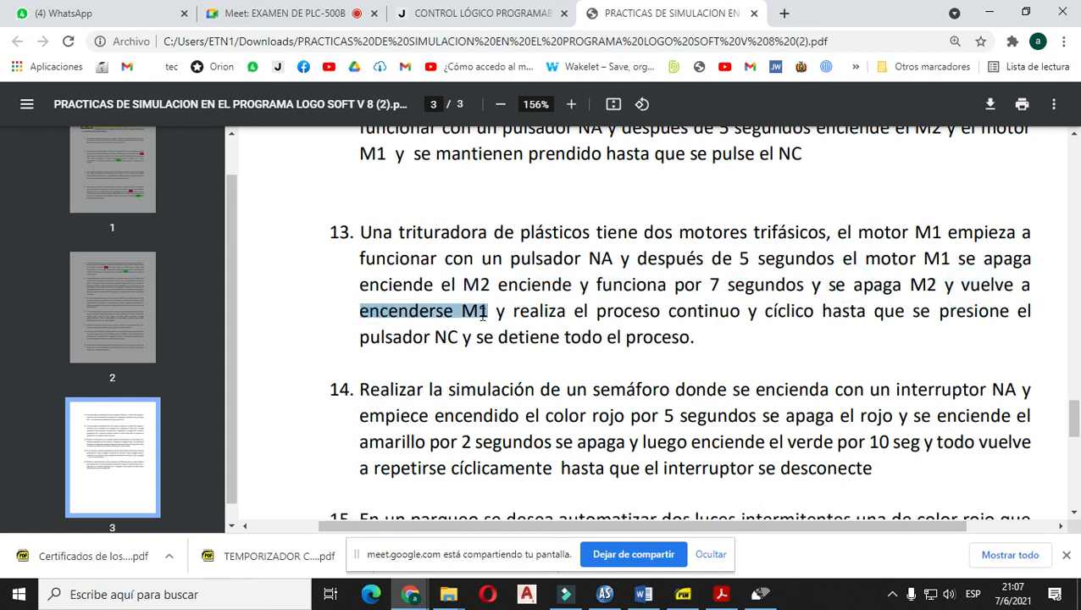
{"action": "key", "text": "alt+Tab"}
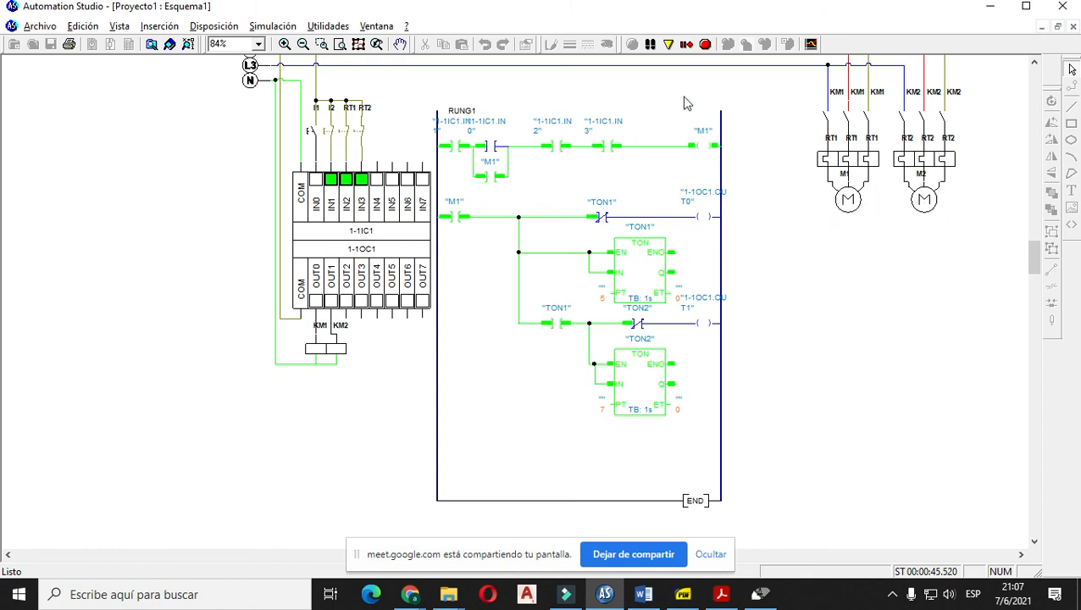
{"action": "left_click", "coordinate": [704, 44]}
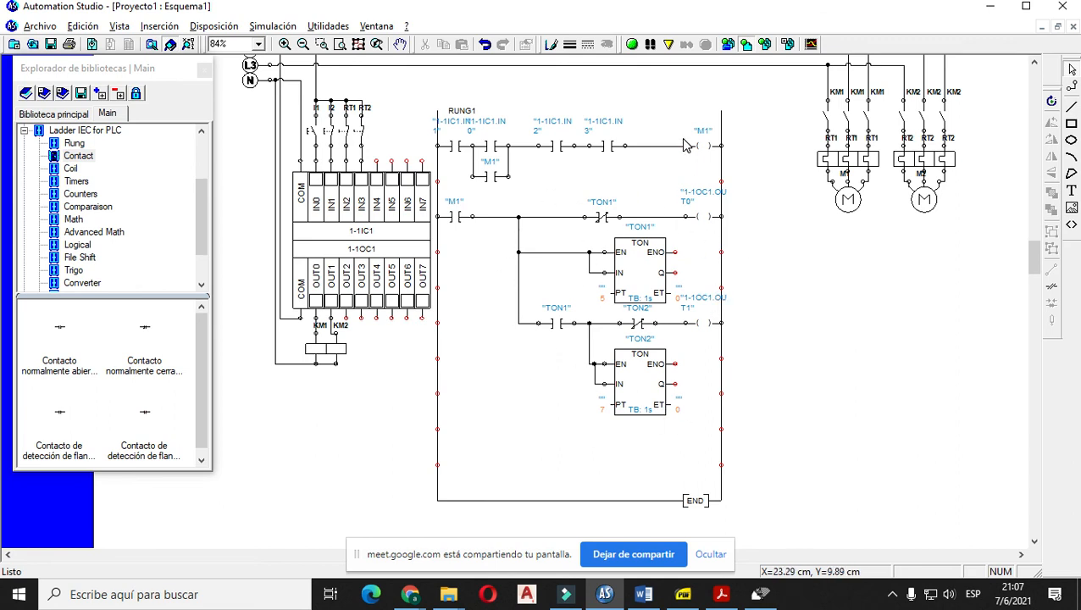
{"action": "left_click", "coordinate": [493, 218]}
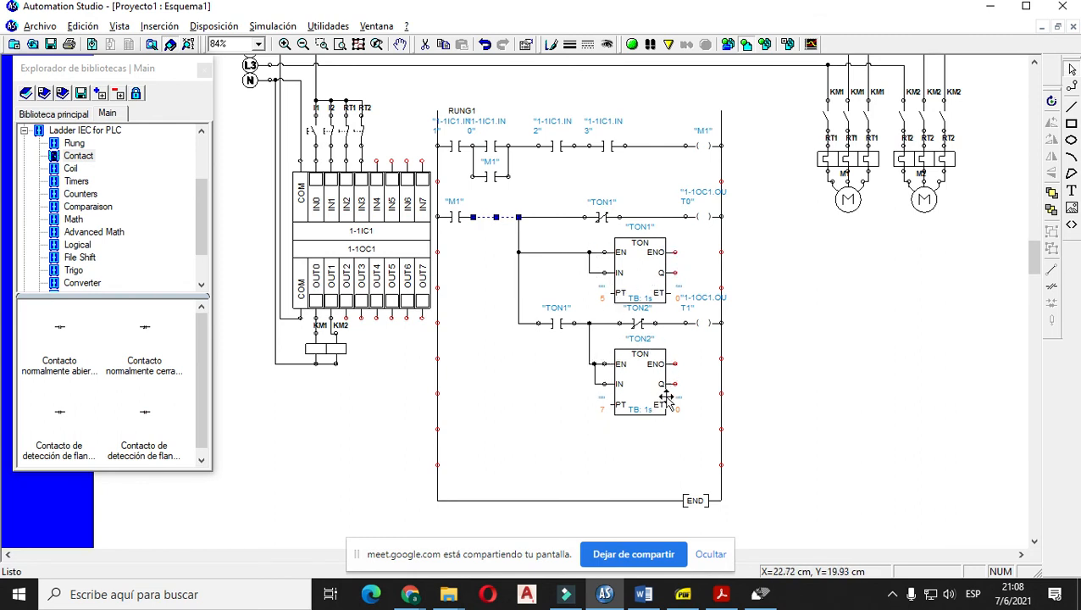
{"action": "left_click", "coordinate": [555, 406]}
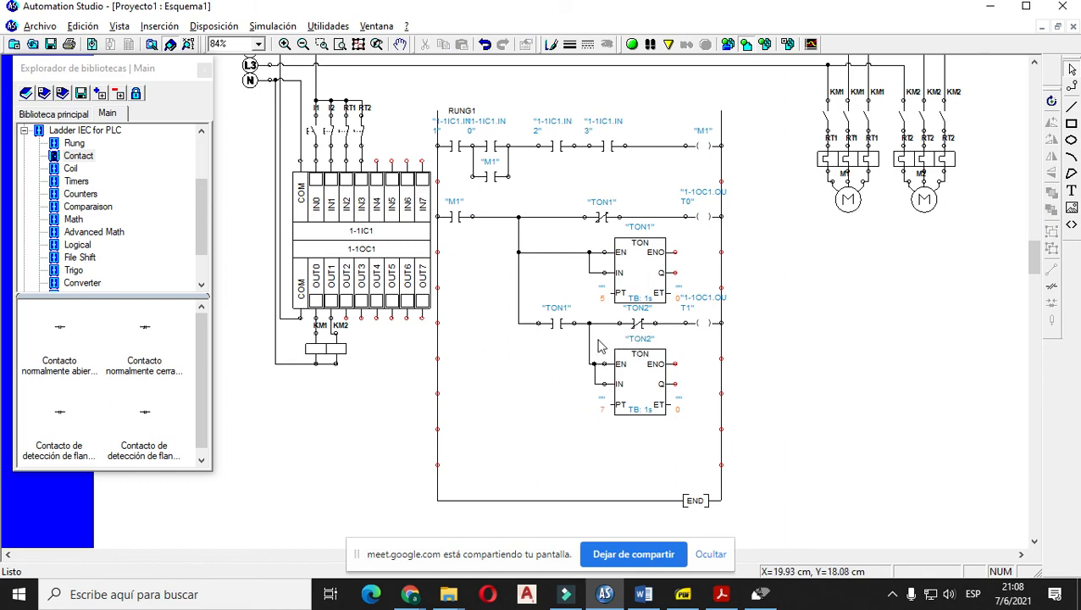
{"action": "left_click", "coordinate": [641, 323]}
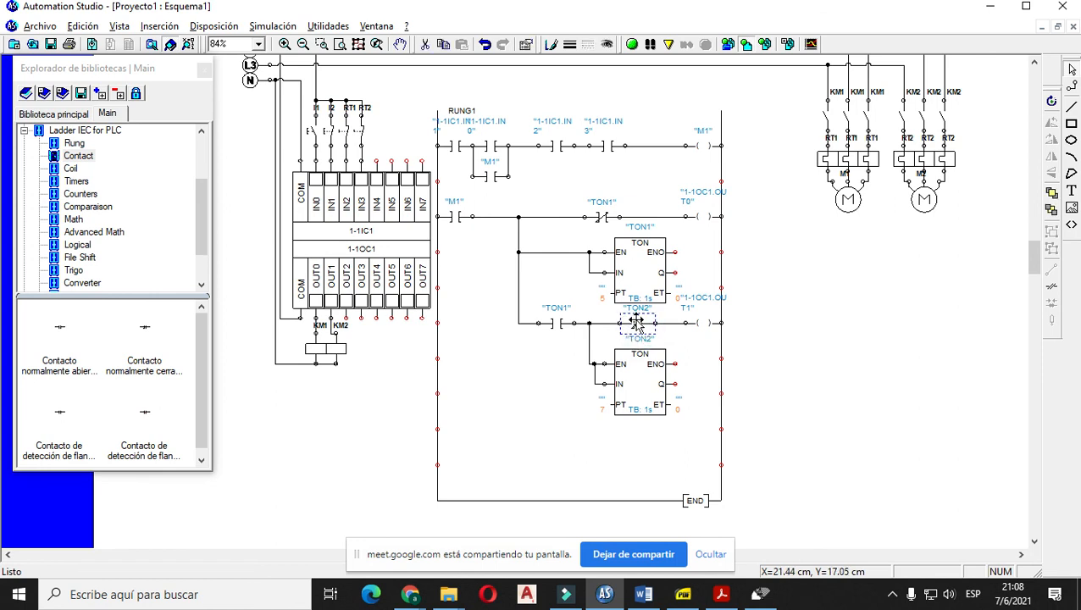
{"action": "left_click", "coordinate": [497, 217]}
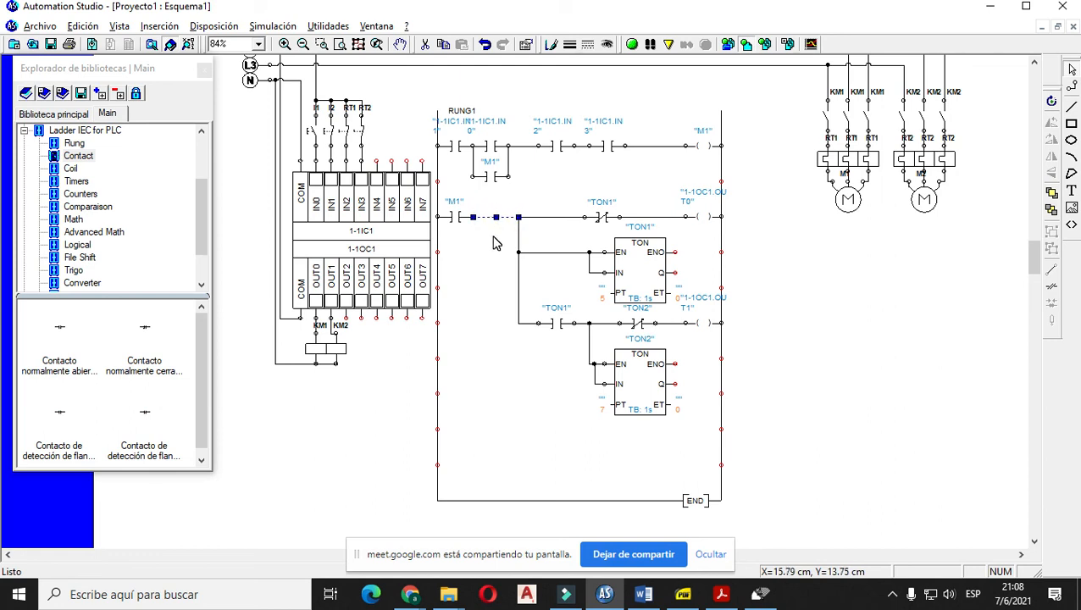
{"action": "key", "text": "Delete"}
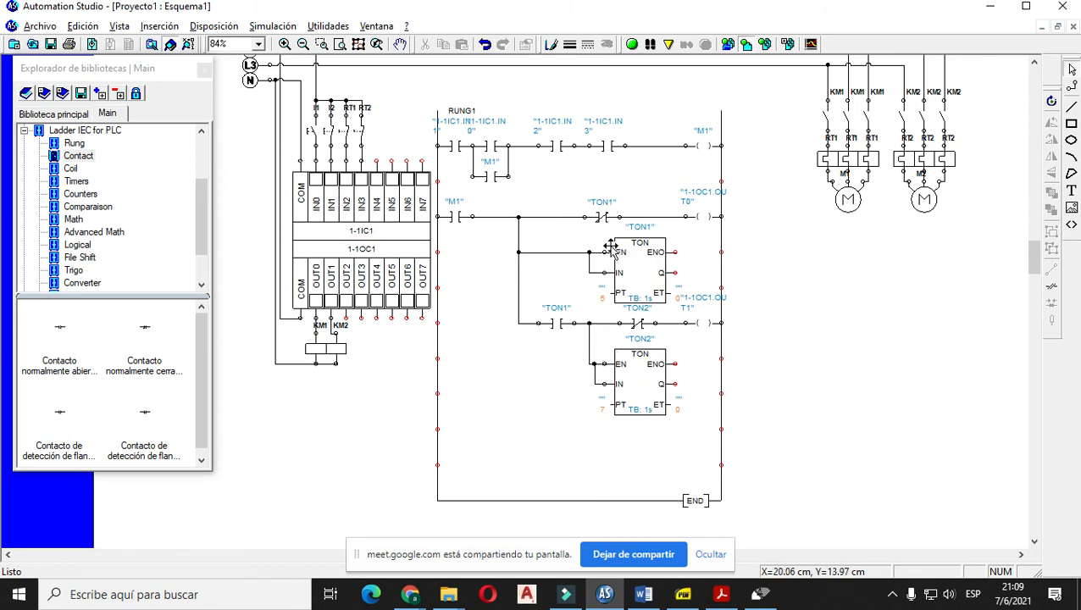
- Replace the line segment after the M1 contact in the second rung with a normally closed contact
{"action": "left_click", "coordinate": [495, 218]}
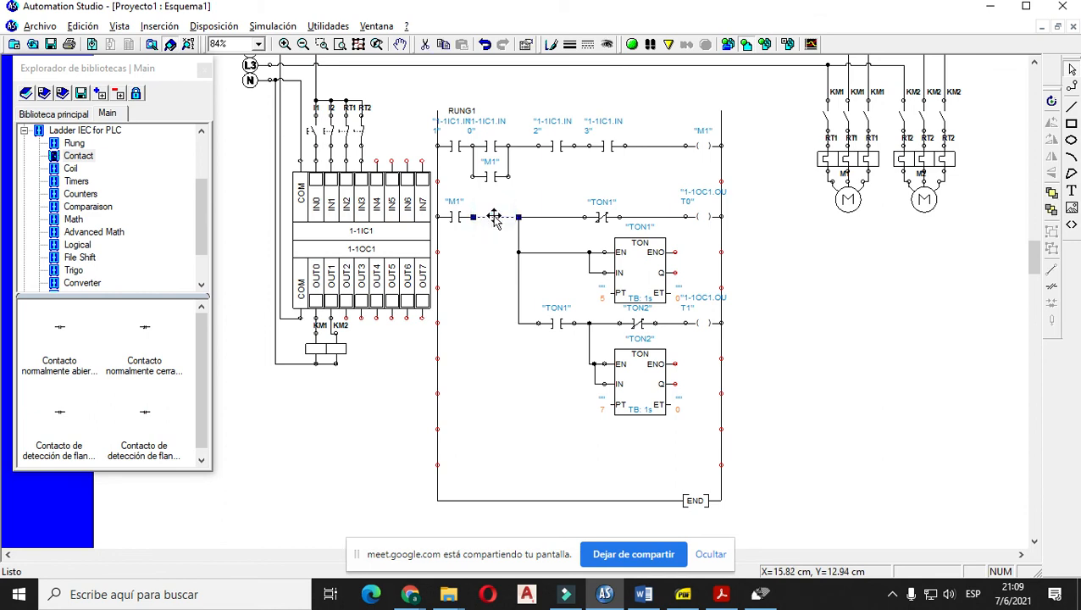
{"action": "key", "text": "Delete"}
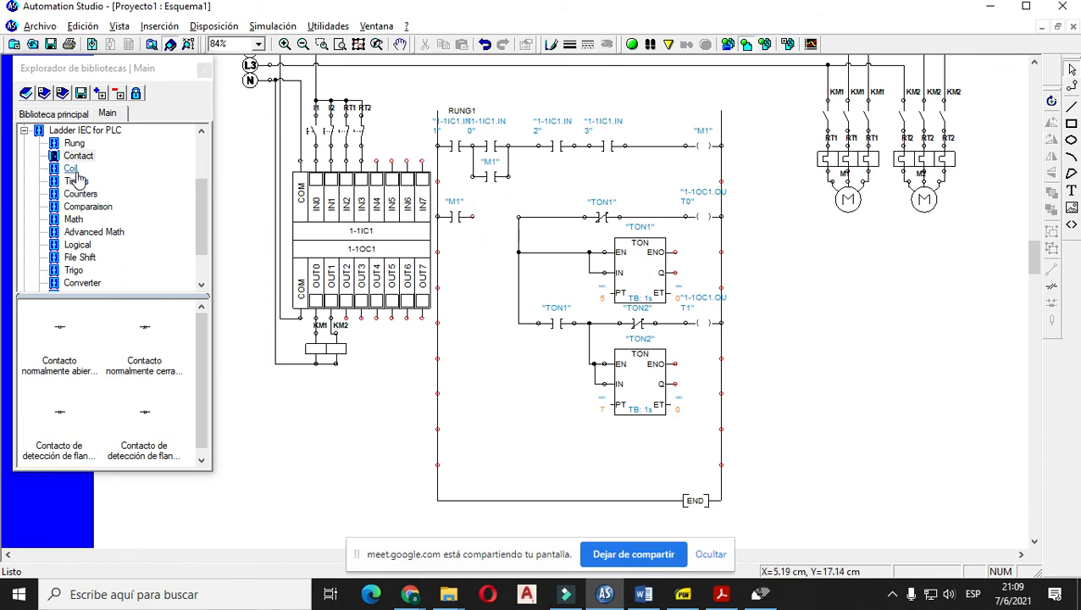
{"action": "left_click", "coordinate": [144, 331]}
{"action": "left_click_drag", "start_coordinate": [144, 334], "coordinate": [489, 234]}
- Link the normally closed contact after M1 to the TON2 variable and wire it to the M1 contact
{"action": "double_click", "coordinate": [500, 219]}
{"action": "left_click", "coordinate": [383, 361]}
{"action": "scroll", "coordinate": [398, 369], "scroll_direction": "down", "scroll_amount": 4}
{"action": "scroll", "coordinate": [413, 356], "scroll_direction": "down", "scroll_amount": 5}
{"action": "left_click", "coordinate": [420, 359]}
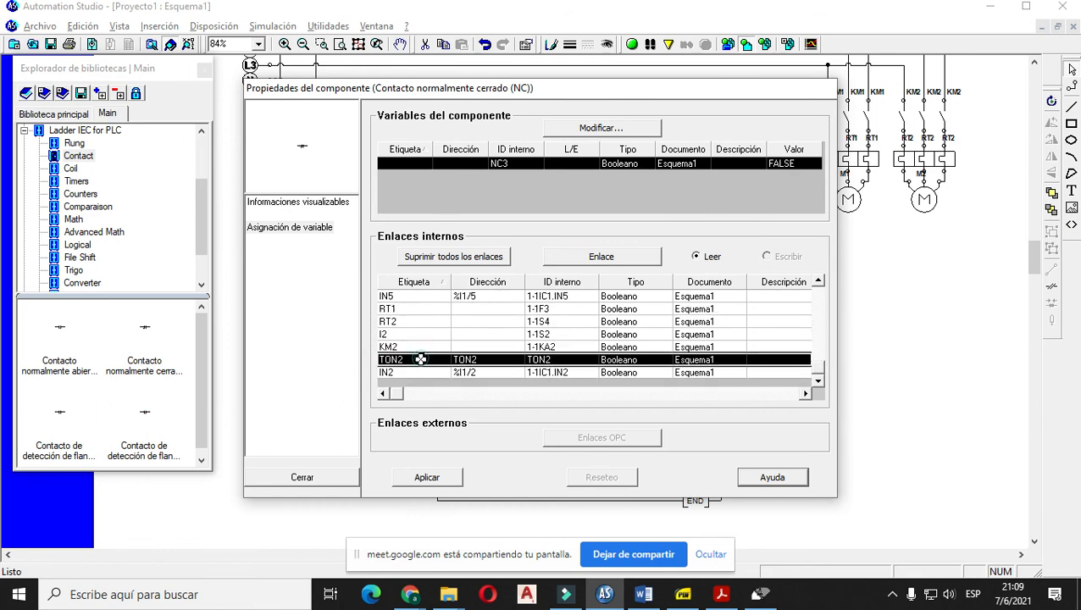
{"action": "left_click", "coordinate": [438, 479]}
{"action": "left_click", "coordinate": [302, 479]}
{"action": "left_click", "coordinate": [482, 217]}
{"action": "left_click", "coordinate": [471, 217]}
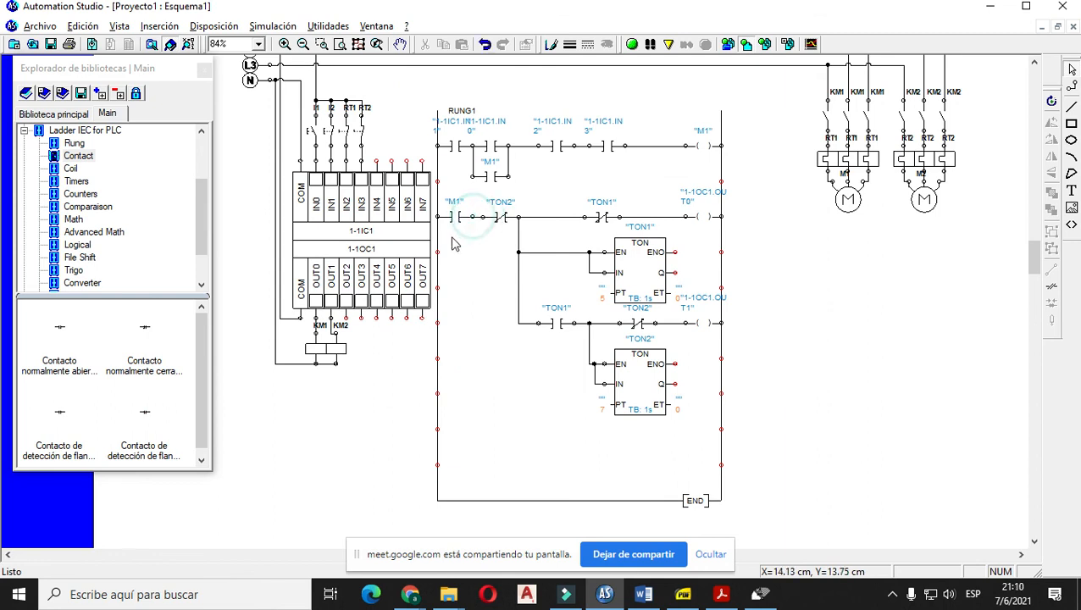
- Simulate the circuit and actuate I1 to examine the cyclic alternation of motors M1 and M2 with the normally closed TON2 contact
{"action": "left_click", "coordinate": [632, 44]}
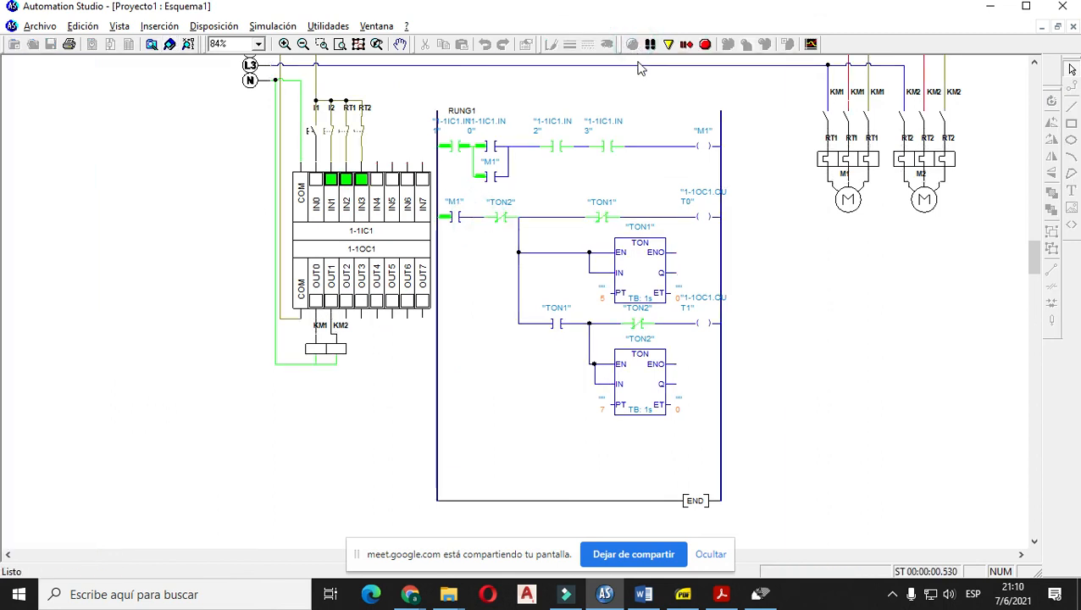
{"action": "left_click", "coordinate": [314, 134]}
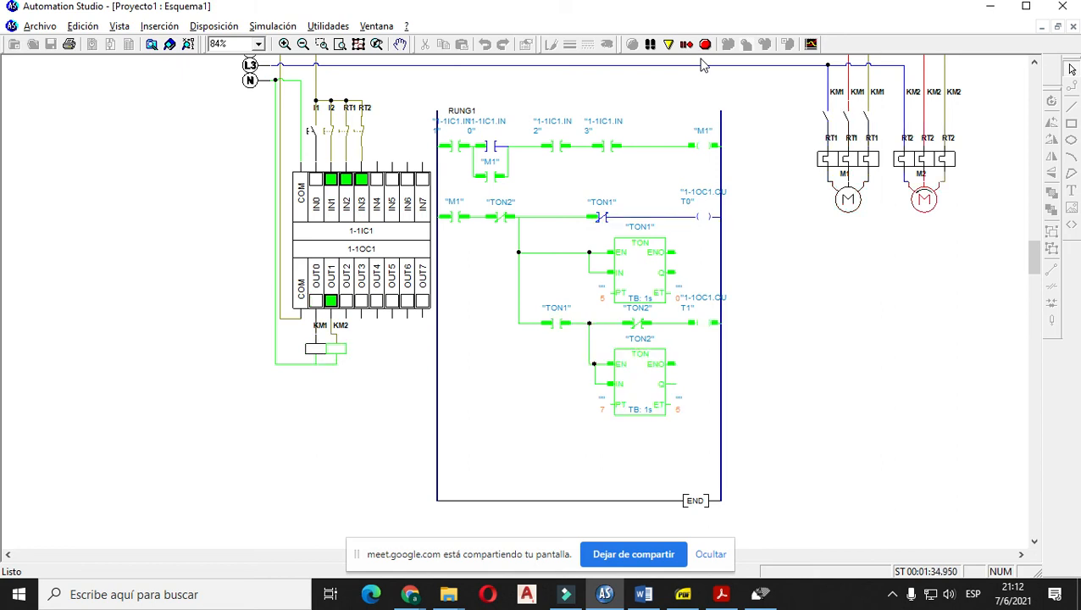
- Switch to the Google Meet call in Chrome and stop sharing the screen with the class
{"action": "key", "text": "alt+Tab"}
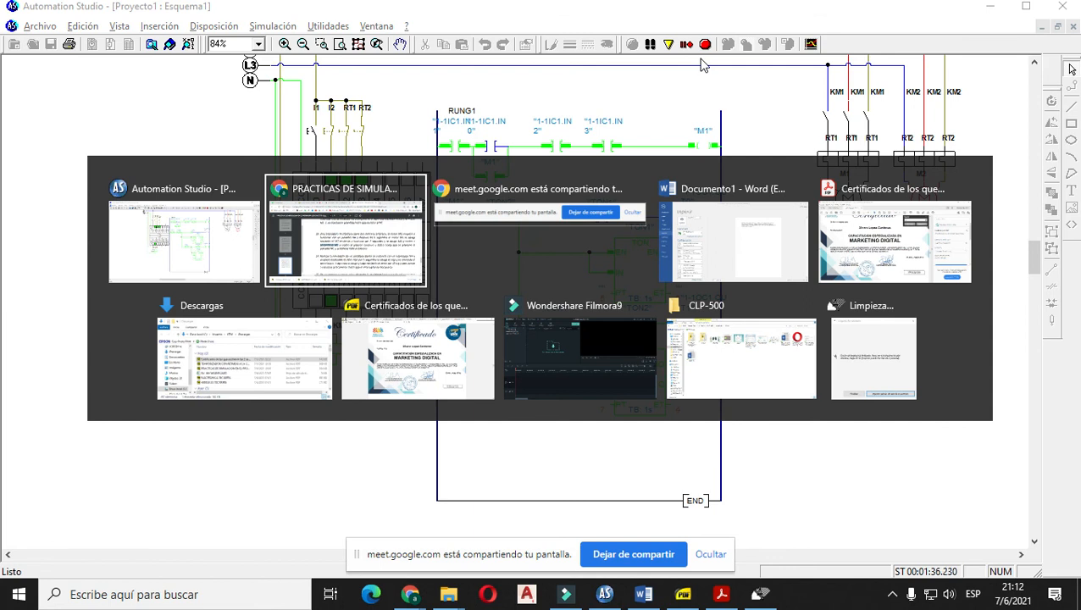
{"action": "key", "text": "alt+Tab"}
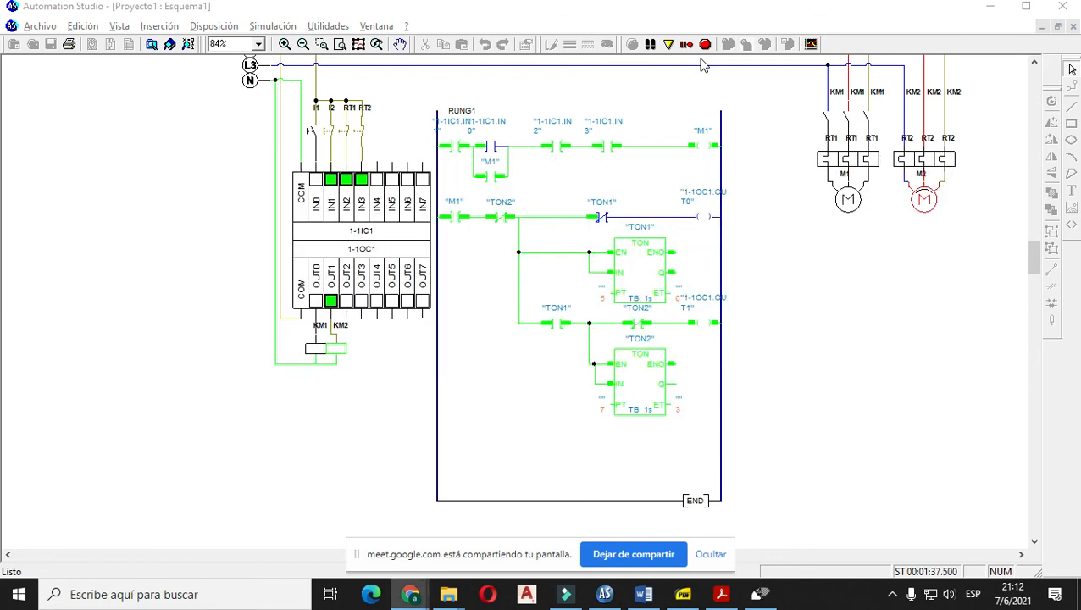
{"action": "key", "text": "alt+Tab"}
{"action": "key", "text": "alt+Tab"}
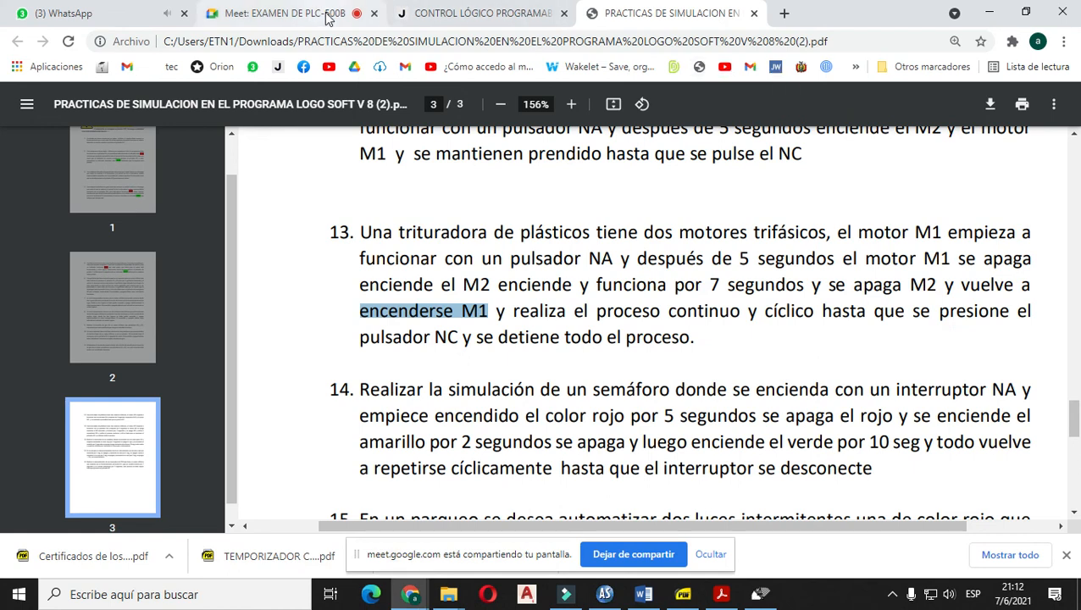
{"action": "left_click", "coordinate": [329, 18]}
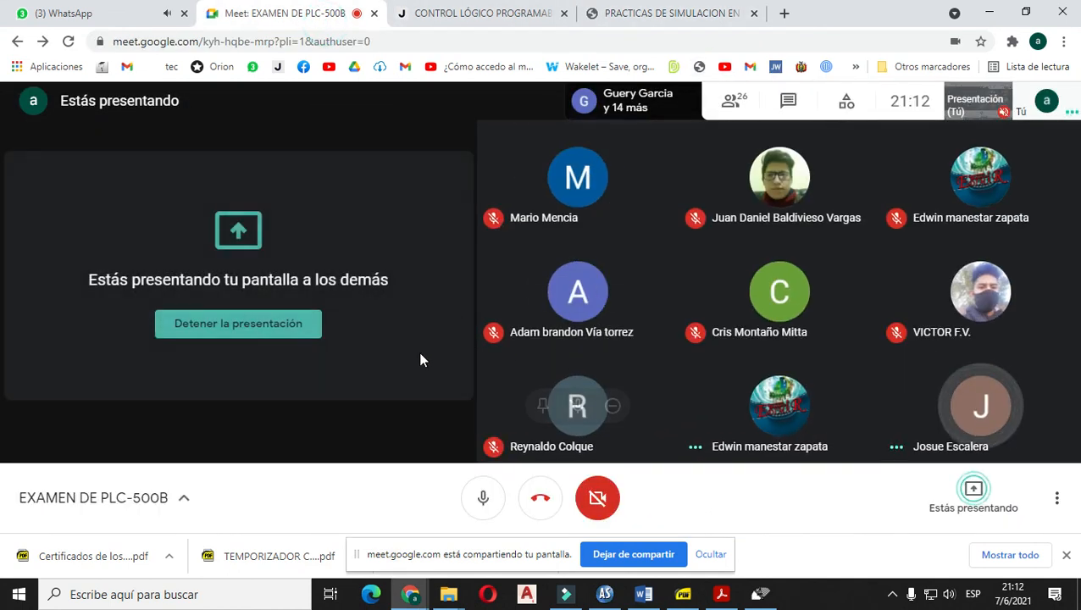
{"action": "left_click", "coordinate": [634, 555]}
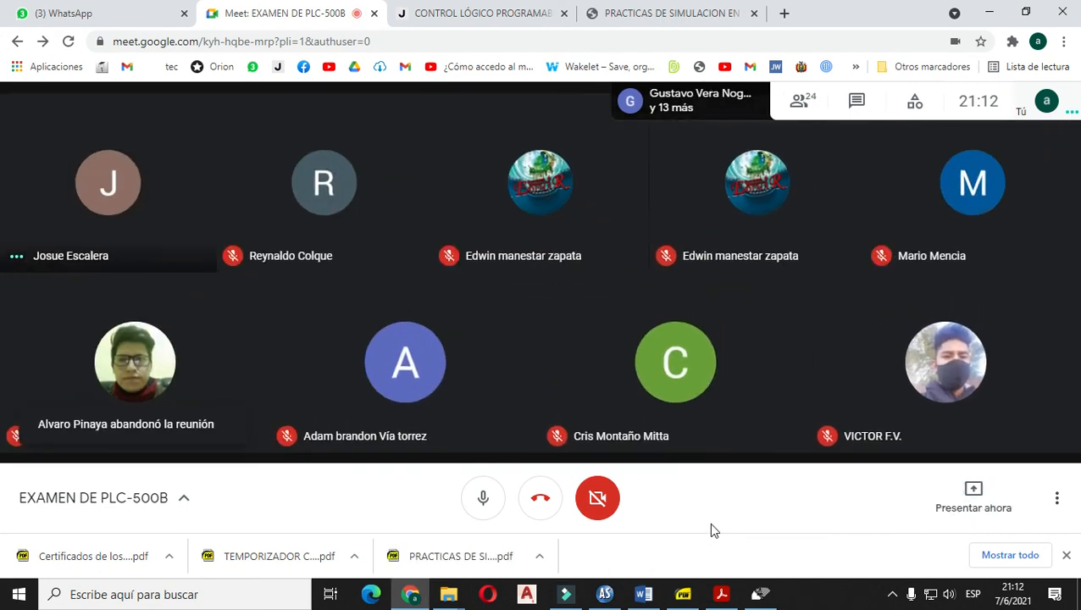